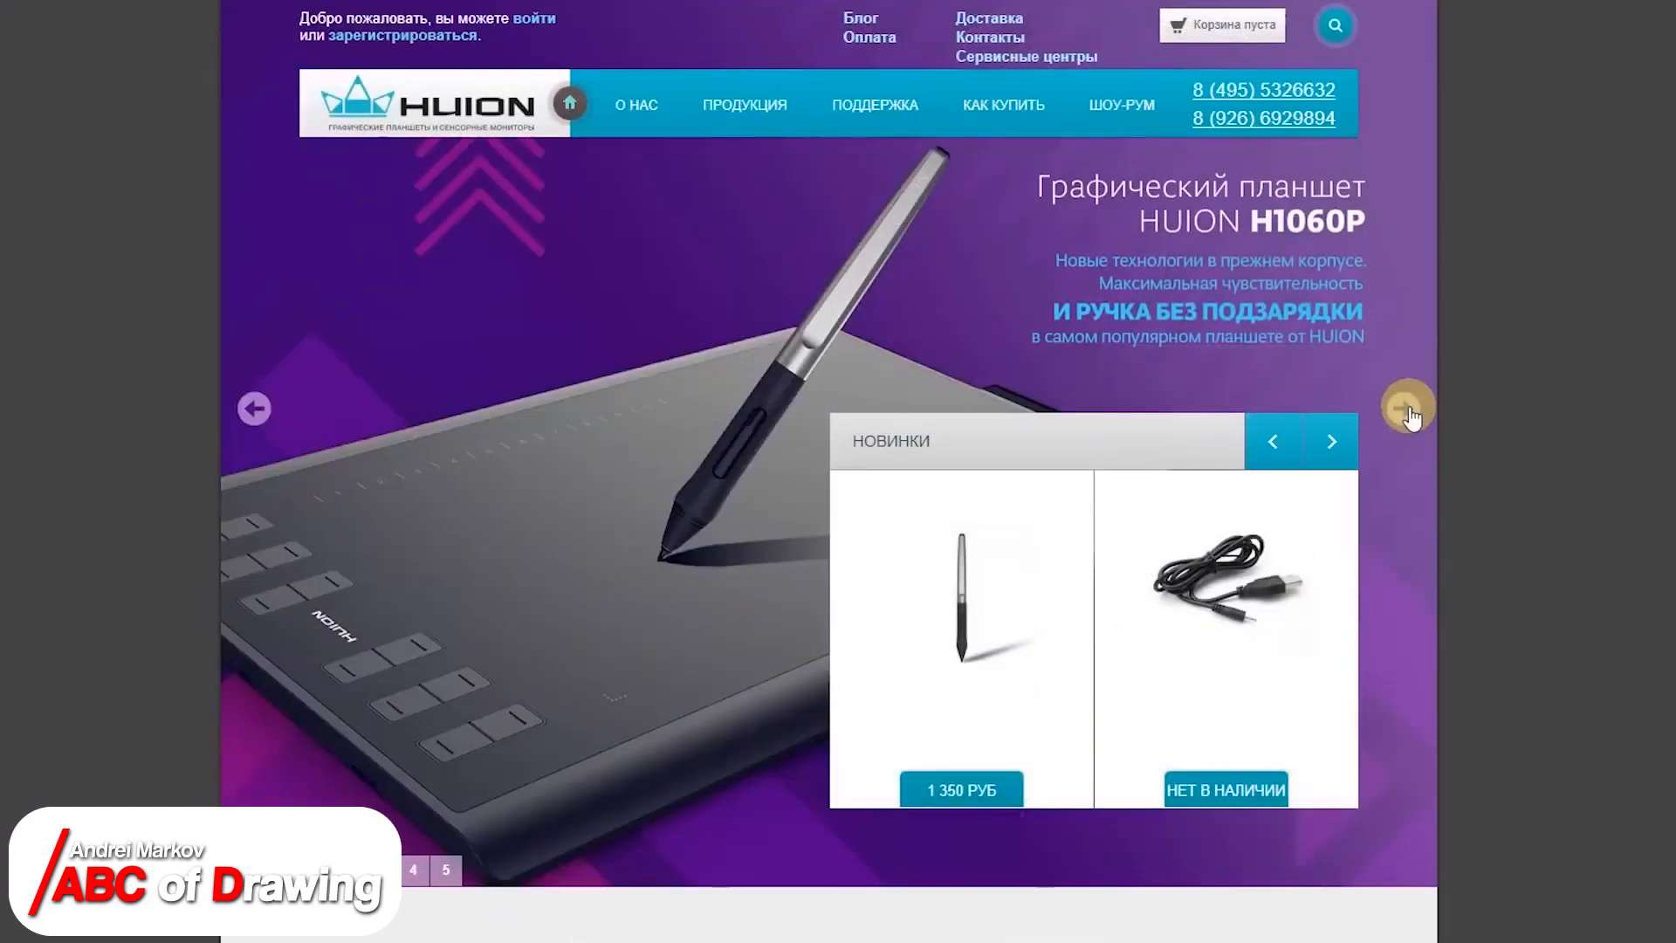
Step: Browse the featured product banners on the Huion tablet store's home page
{"action": "left_click", "coordinate": [1405, 407]}
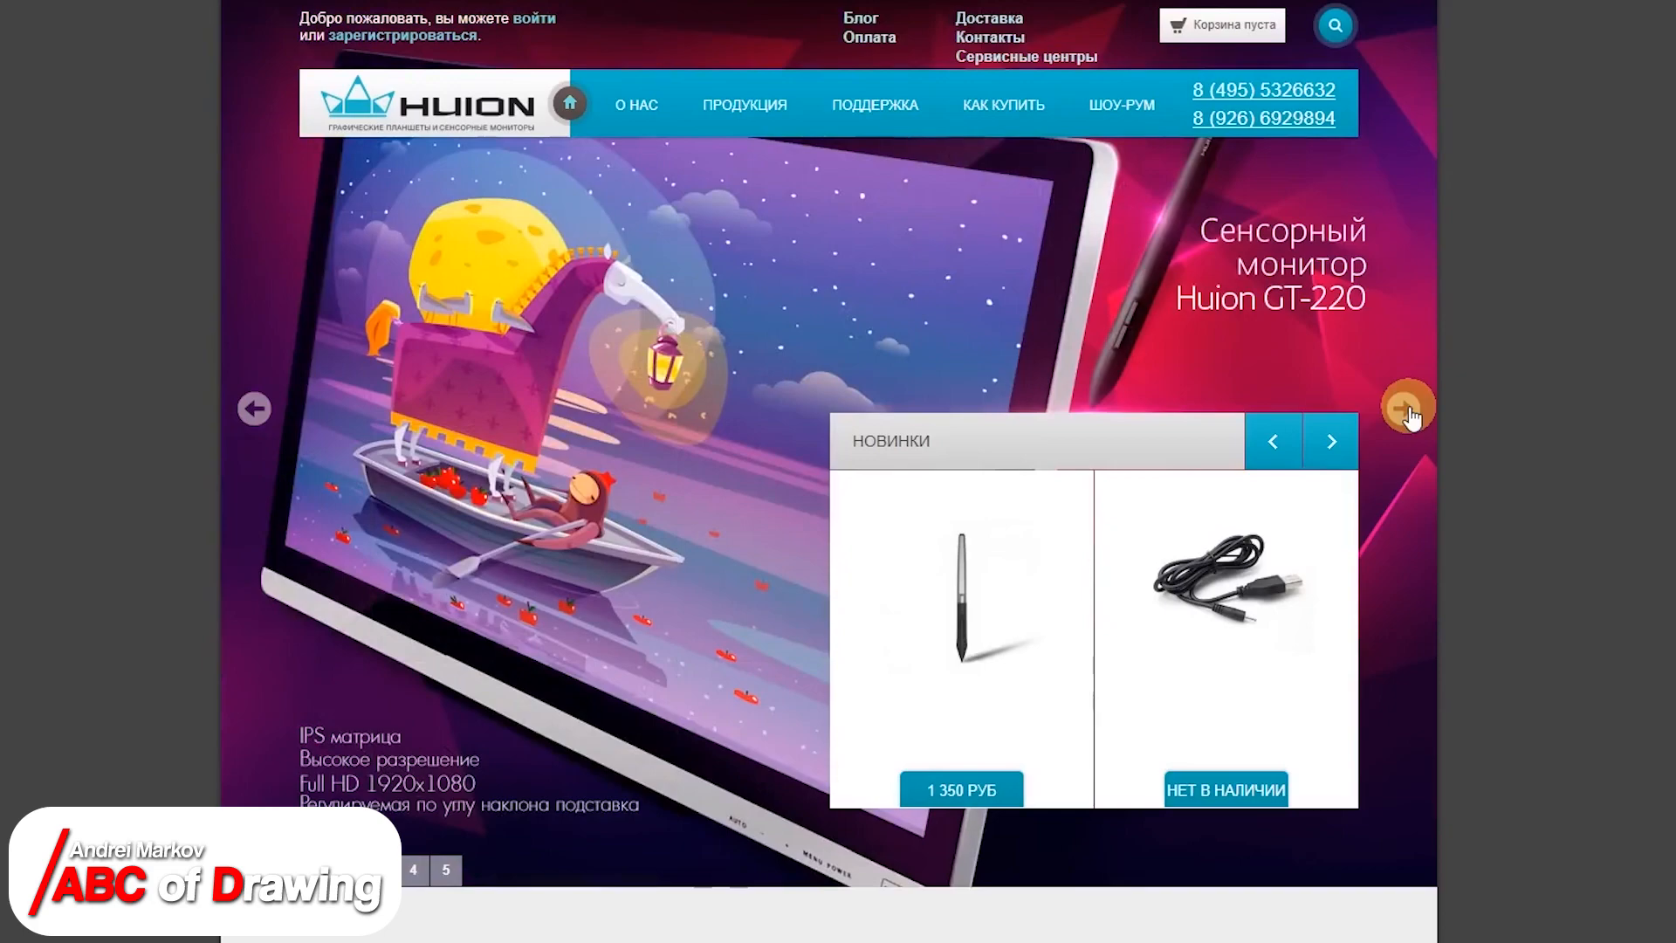
{"action": "left_click", "coordinate": [1405, 408]}
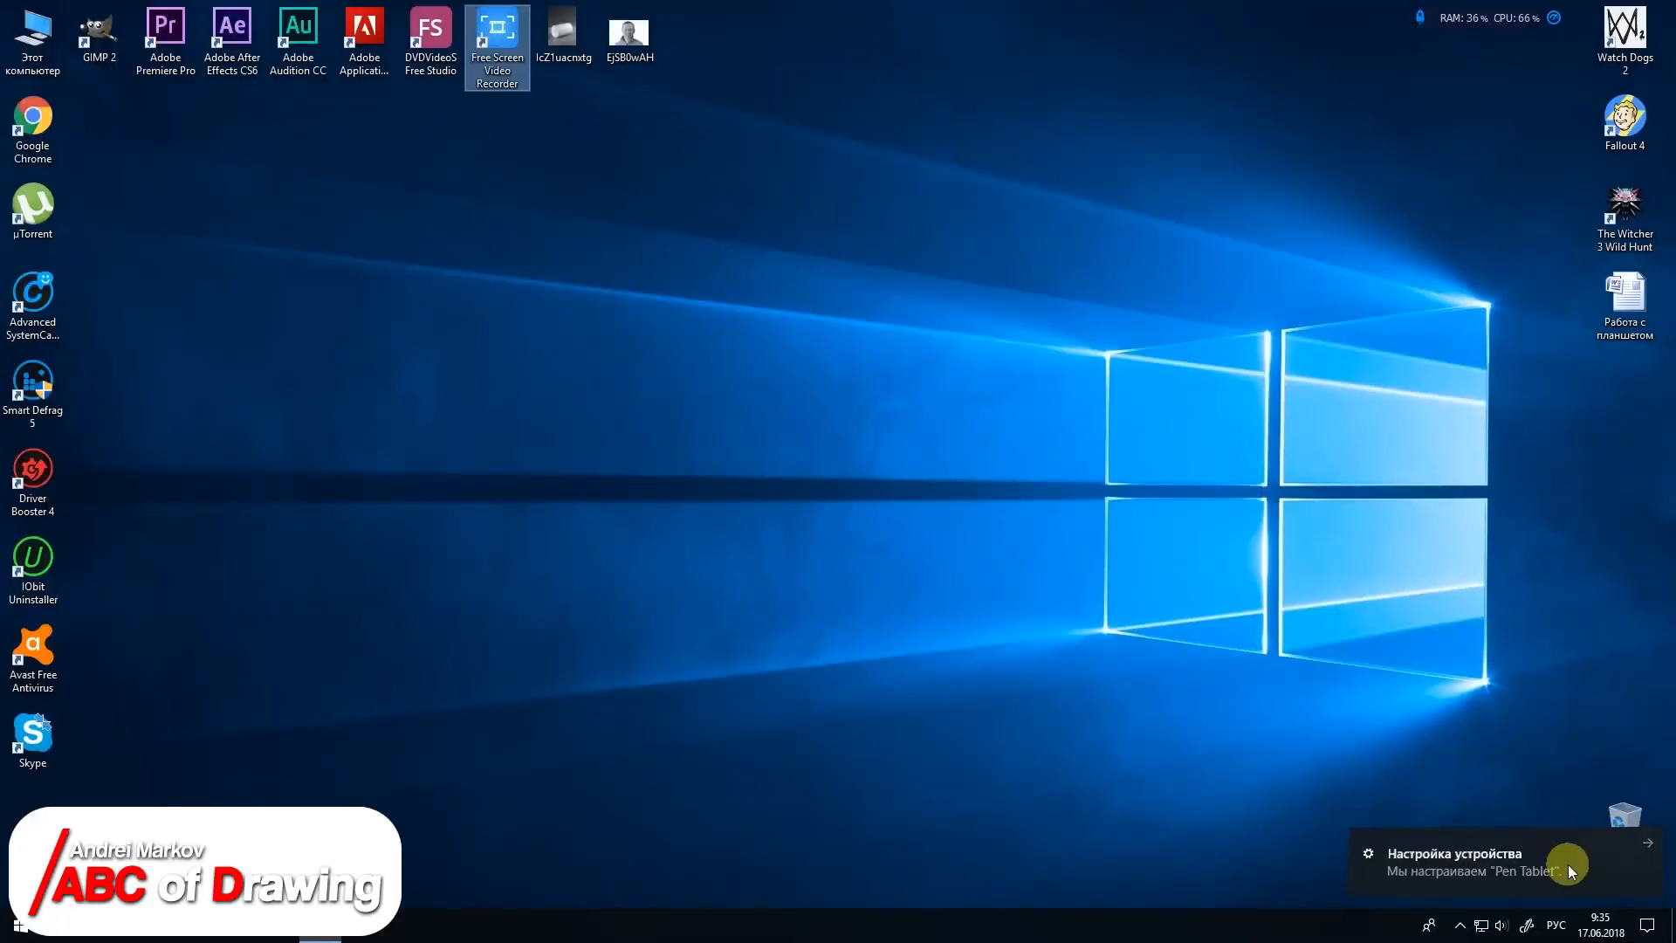
Step: Look through the connected devices in the Windows Bluetooth and other devices settings
{"action": "left_click", "coordinate": [1568, 864]}
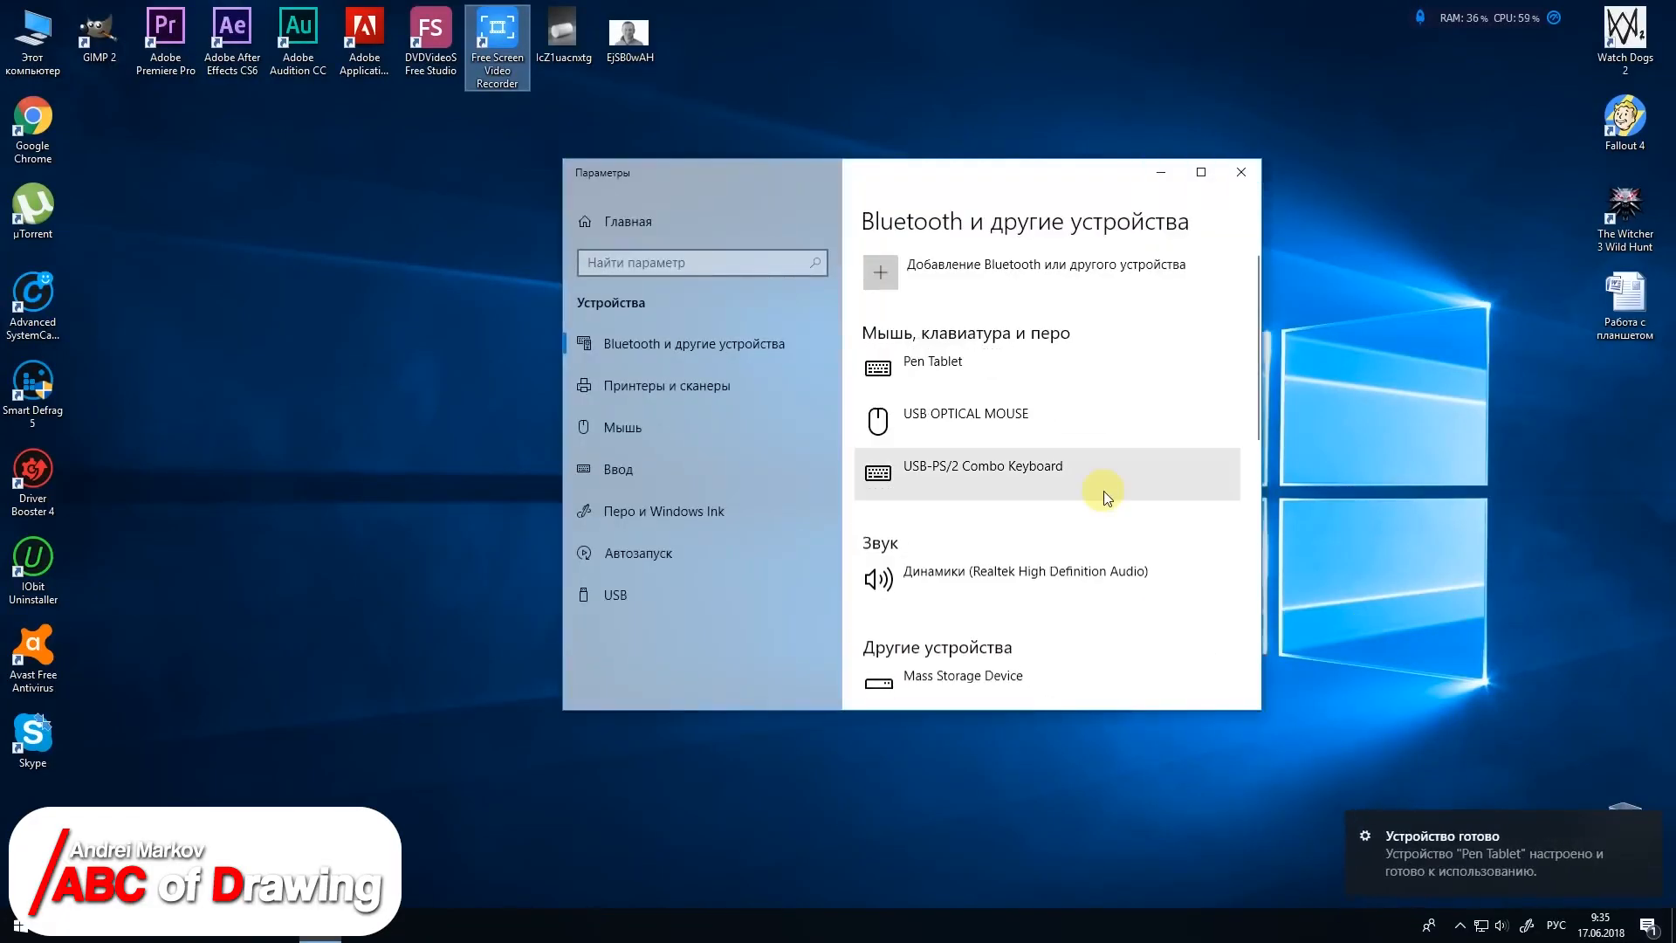
{"action": "scroll", "coordinate": [1104, 495], "scroll_direction": "down", "scroll_amount": 3}
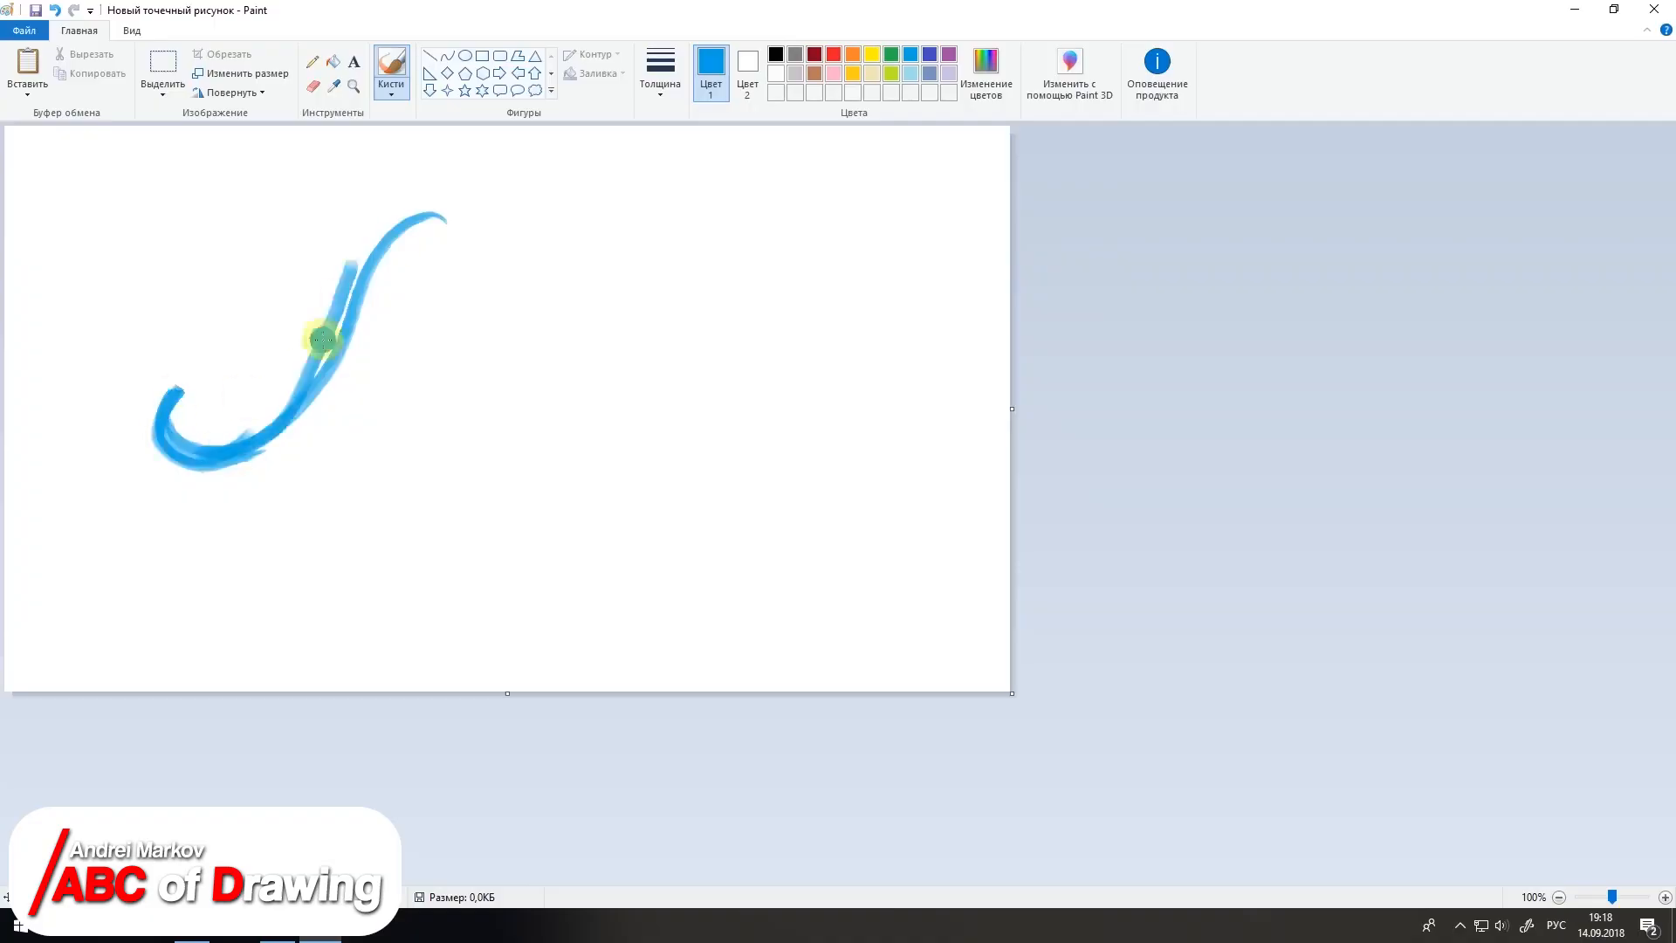
Step: In Paint, brush curved freehand strokes on the canvas in blue and red
{"action": "mouse_move", "coordinate": [322, 340]}
{"action": "left_mouse_down"}
{"action": "mouse_move", "coordinate": [405, 324]}
{"action": "mouse_move", "coordinate": [436, 395]}
{"action": "mouse_move", "coordinate": [451, 228]}
{"action": "mouse_move", "coordinate": [398, 508]}
{"action": "mouse_move", "coordinate": [453, 363]}
{"action": "left_mouse_up"}
{"action": "left_click", "coordinate": [833, 54]}
{"action": "mouse_move", "coordinate": [670, 237]}
{"action": "left_mouse_down"}
{"action": "mouse_move", "coordinate": [599, 528]}
{"action": "mouse_move", "coordinate": [608, 583]}
{"action": "left_mouse_up"}
{"action": "mouse_move", "coordinate": [650, 223]}
{"action": "left_mouse_down"}
{"action": "mouse_move", "coordinate": [790, 269]}
{"action": "mouse_move", "coordinate": [676, 388]}
{"action": "left_mouse_up"}
{"action": "left_click_drag", "start_coordinate": [572, 539], "coordinate": [663, 578]}
{"action": "left_click_drag", "start_coordinate": [659, 222], "coordinate": [630, 267]}
{"action": "left_click_drag", "start_coordinate": [676, 237], "coordinate": [652, 460]}
{"action": "mouse_move", "coordinate": [357, 572]}
{"action": "left_mouse_down"}
{"action": "mouse_move", "coordinate": [436, 550]}
{"action": "mouse_move", "coordinate": [411, 471]}
{"action": "mouse_move", "coordinate": [430, 360]}
{"action": "left_mouse_up"}
{"action": "left_click_drag", "start_coordinate": [430, 360], "coordinate": [454, 216]}
{"action": "left_click_drag", "start_coordinate": [148, 395], "coordinate": [157, 458]}
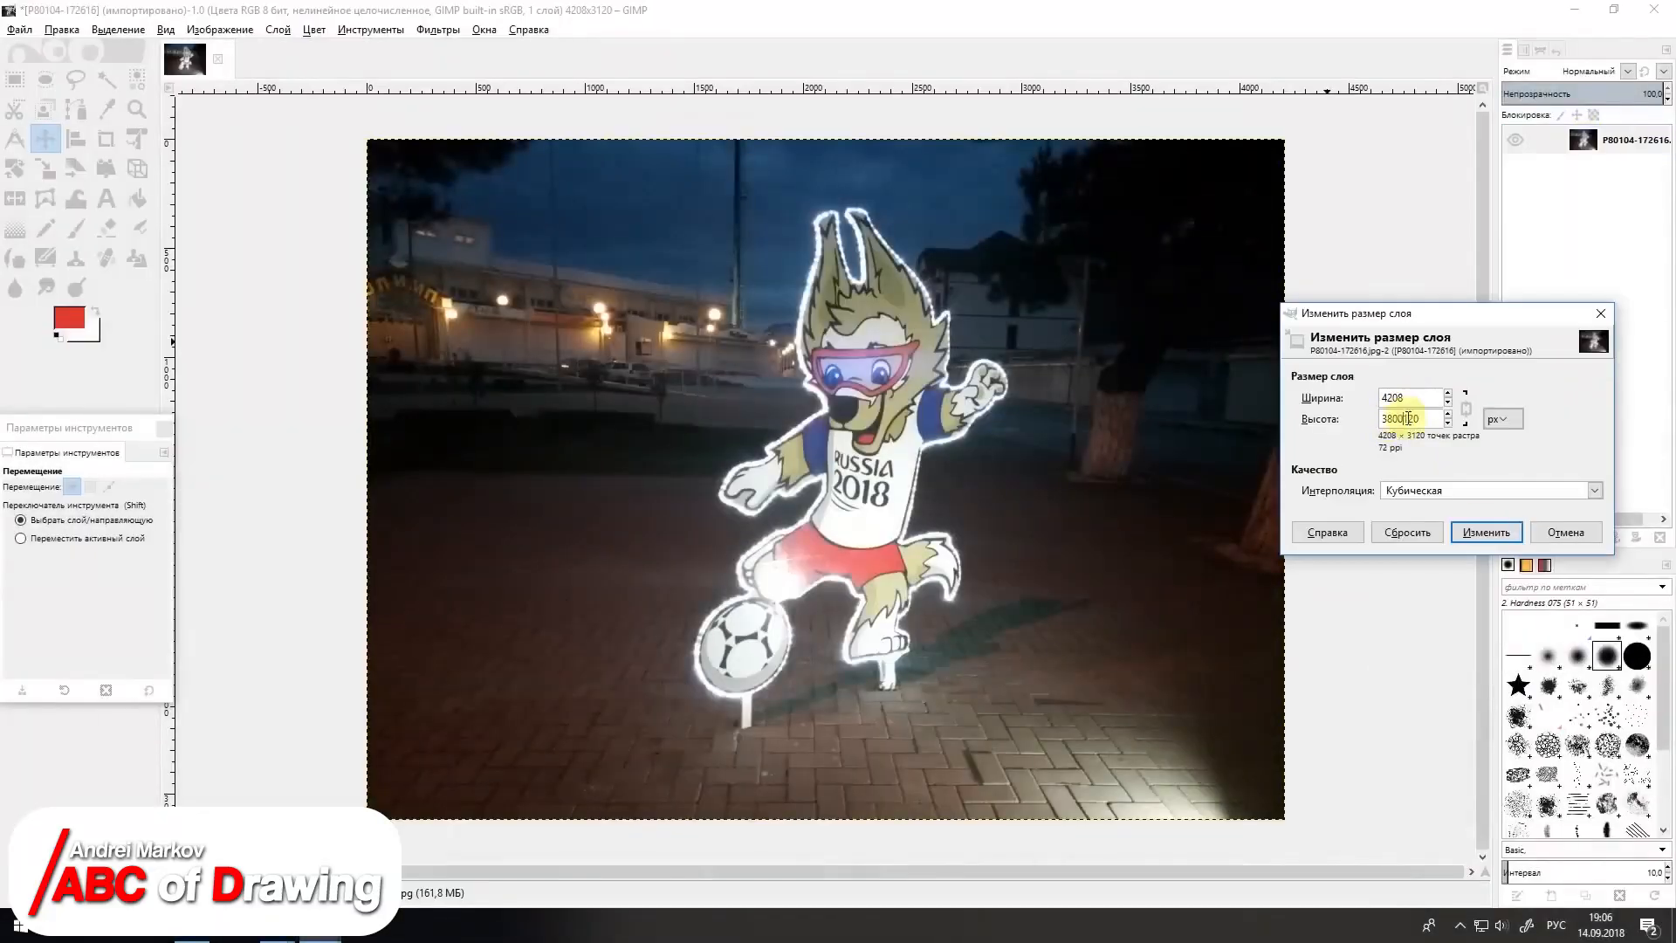
Step: In GIMP, scale the mascot photo layer up beyond the canvas edges
{"action": "left_click", "coordinate": [1475, 529]}
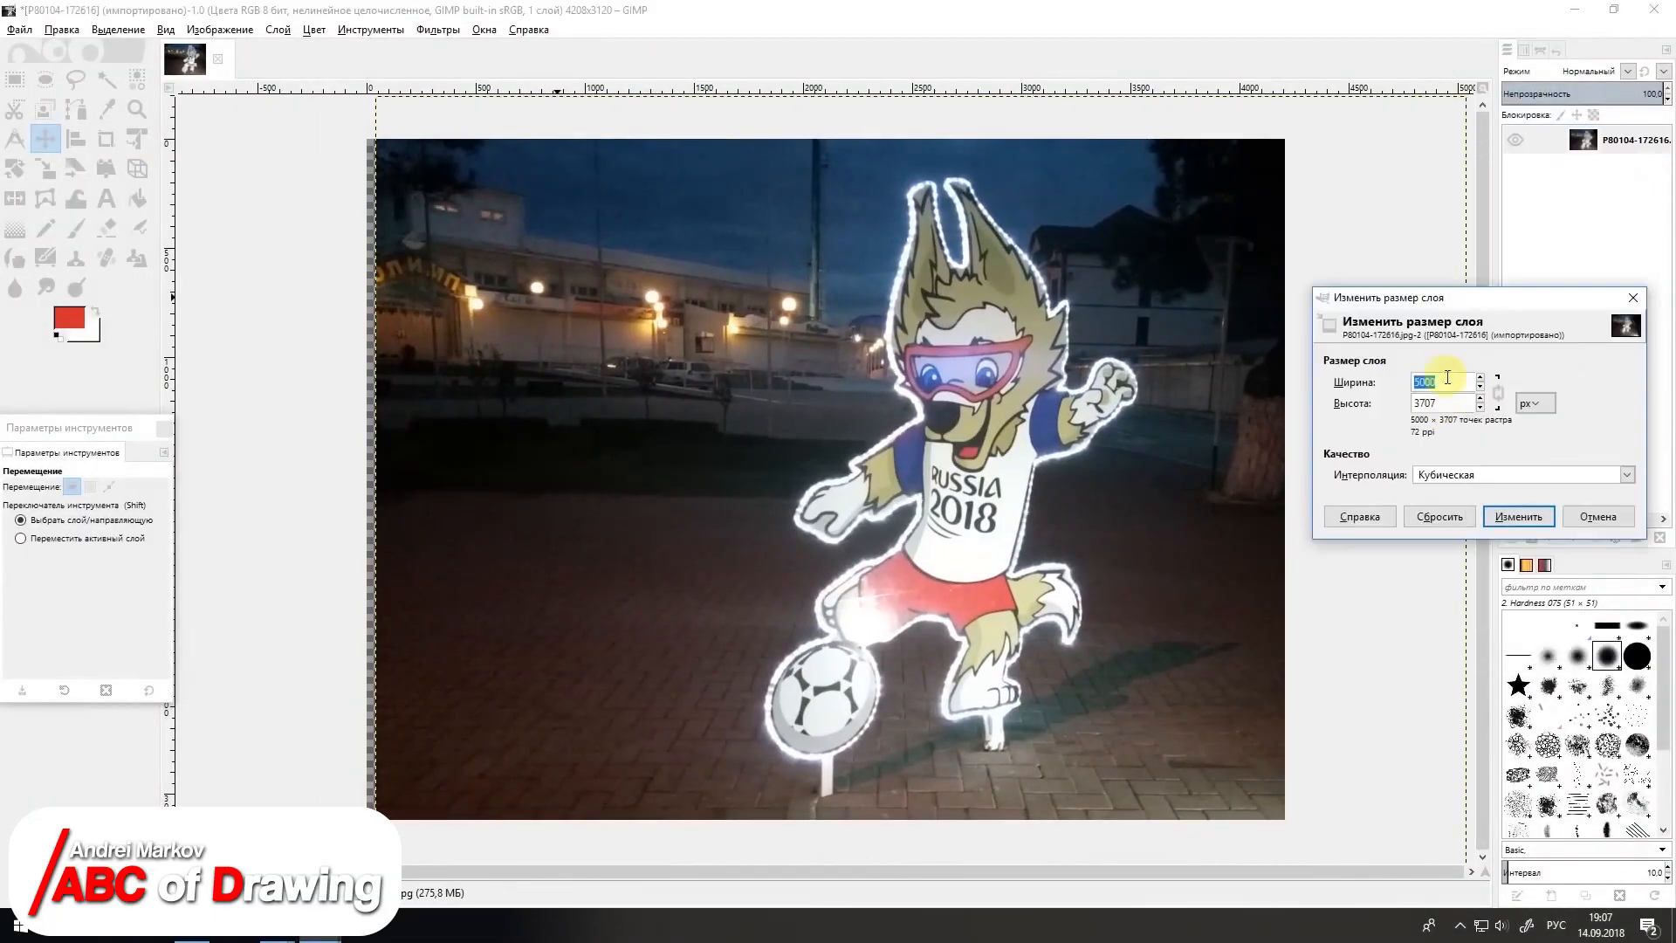
{"action": "left_click", "coordinate": [1478, 529]}
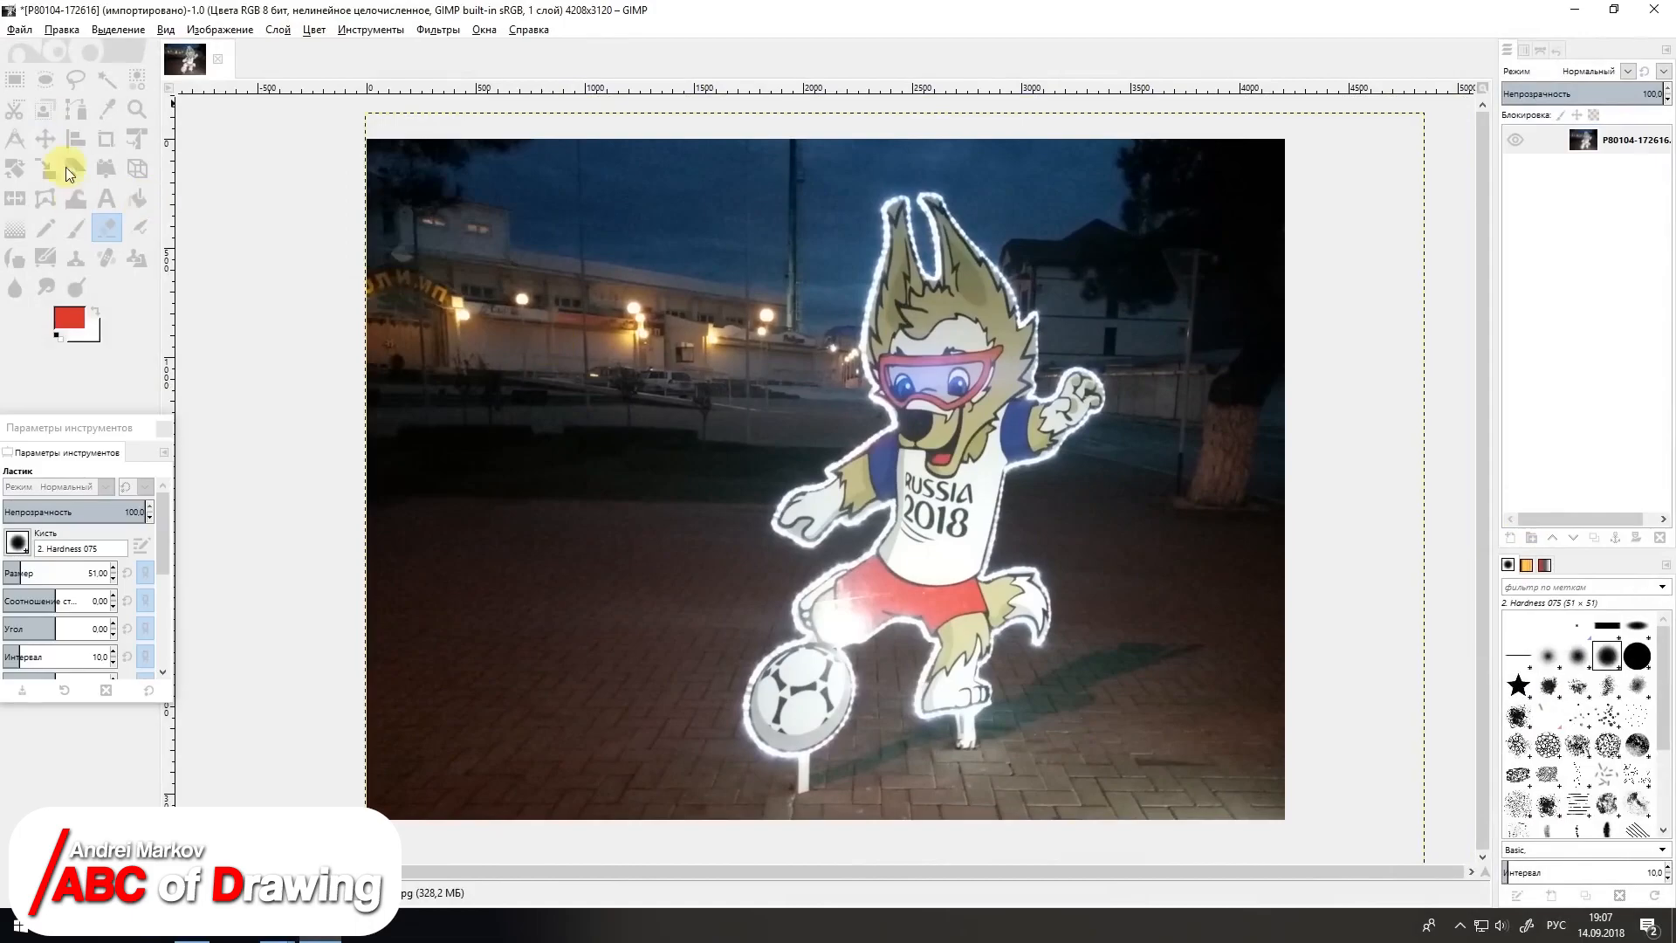
Step: Select areas of the mascot figure with Fuzzy Select and copy and paste them into a new layer
{"action": "left_click", "coordinate": [104, 79]}
{"action": "left_click", "coordinate": [948, 545]}
{"action": "left_click_drag", "start_coordinate": [949, 541], "coordinate": [951, 553]}
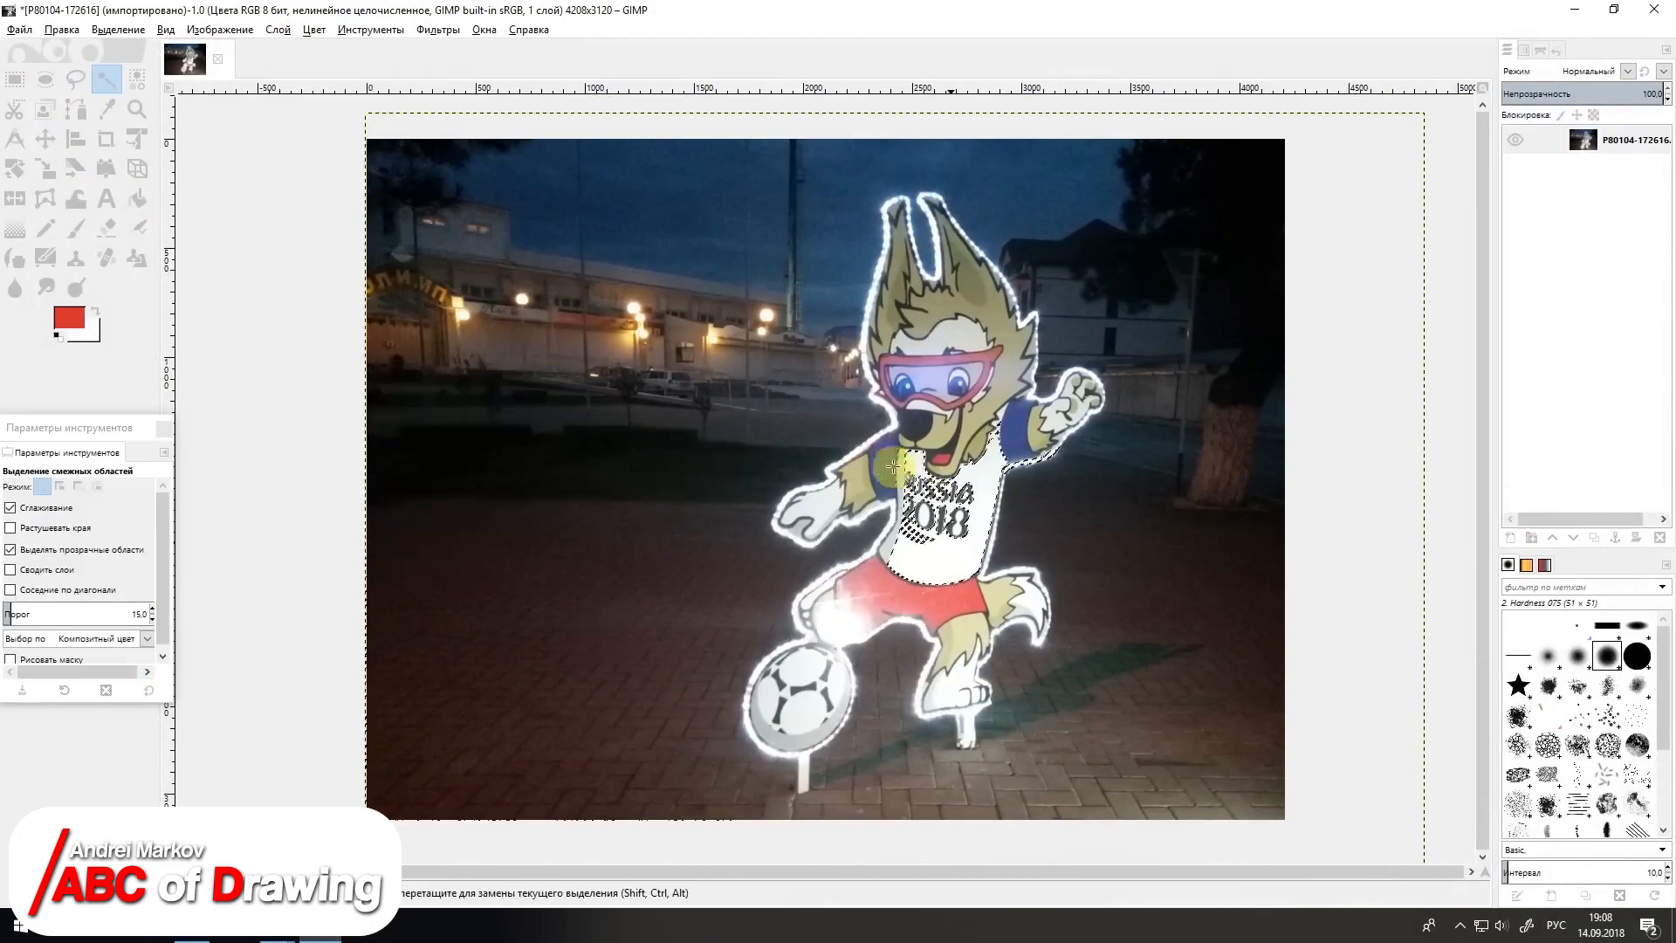
{"action": "left_click_drag", "start_coordinate": [808, 677], "coordinate": [791, 761]}
{"action": "left_click", "coordinate": [62, 30]}
{"action": "left_click", "coordinate": [78, 131]}
{"action": "left_click", "coordinate": [62, 30]}
{"action": "left_click", "coordinate": [79, 169]}
{"action": "left_click", "coordinate": [1509, 537]}
Step: Darken the original photo layer and adjust its contrast with Brightness-Contrast
{"action": "left_click", "coordinate": [1614, 167]}
{"action": "left_click", "coordinate": [313, 30]}
{"action": "left_click", "coordinate": [363, 183]}
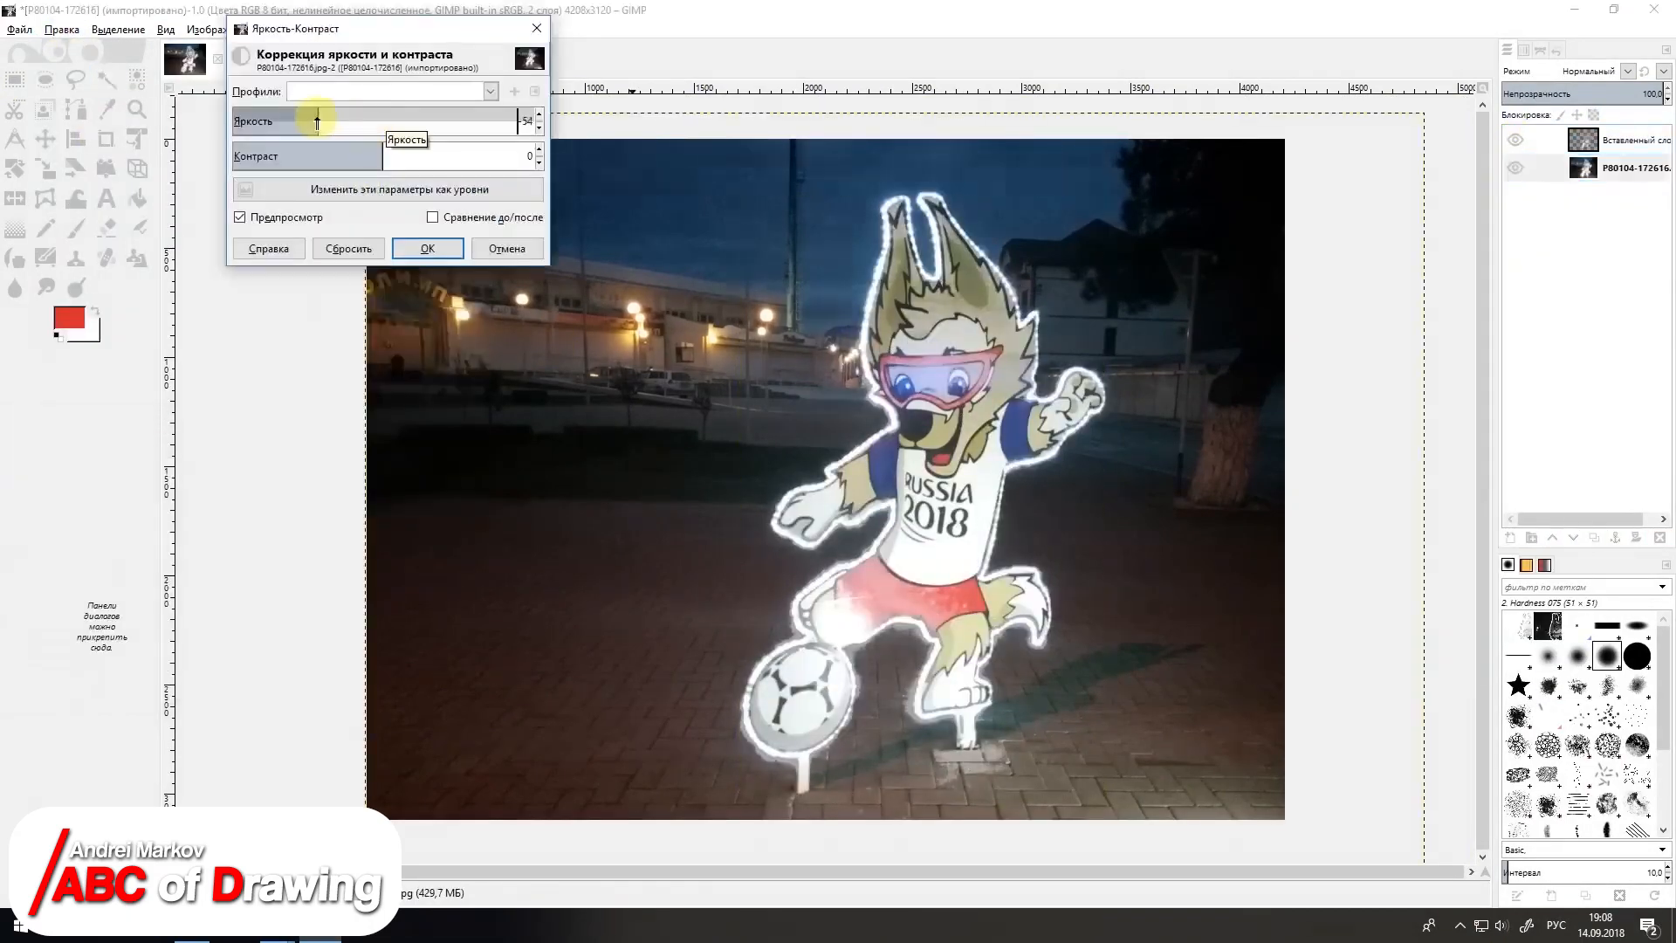
{"action": "left_click_drag", "start_coordinate": [317, 118], "coordinate": [309, 119]}
{"action": "left_click_drag", "start_coordinate": [349, 151], "coordinate": [386, 151]}
Step: Adjust the original photo layer with Hue-Saturation
{"action": "left_click", "coordinate": [314, 30]}
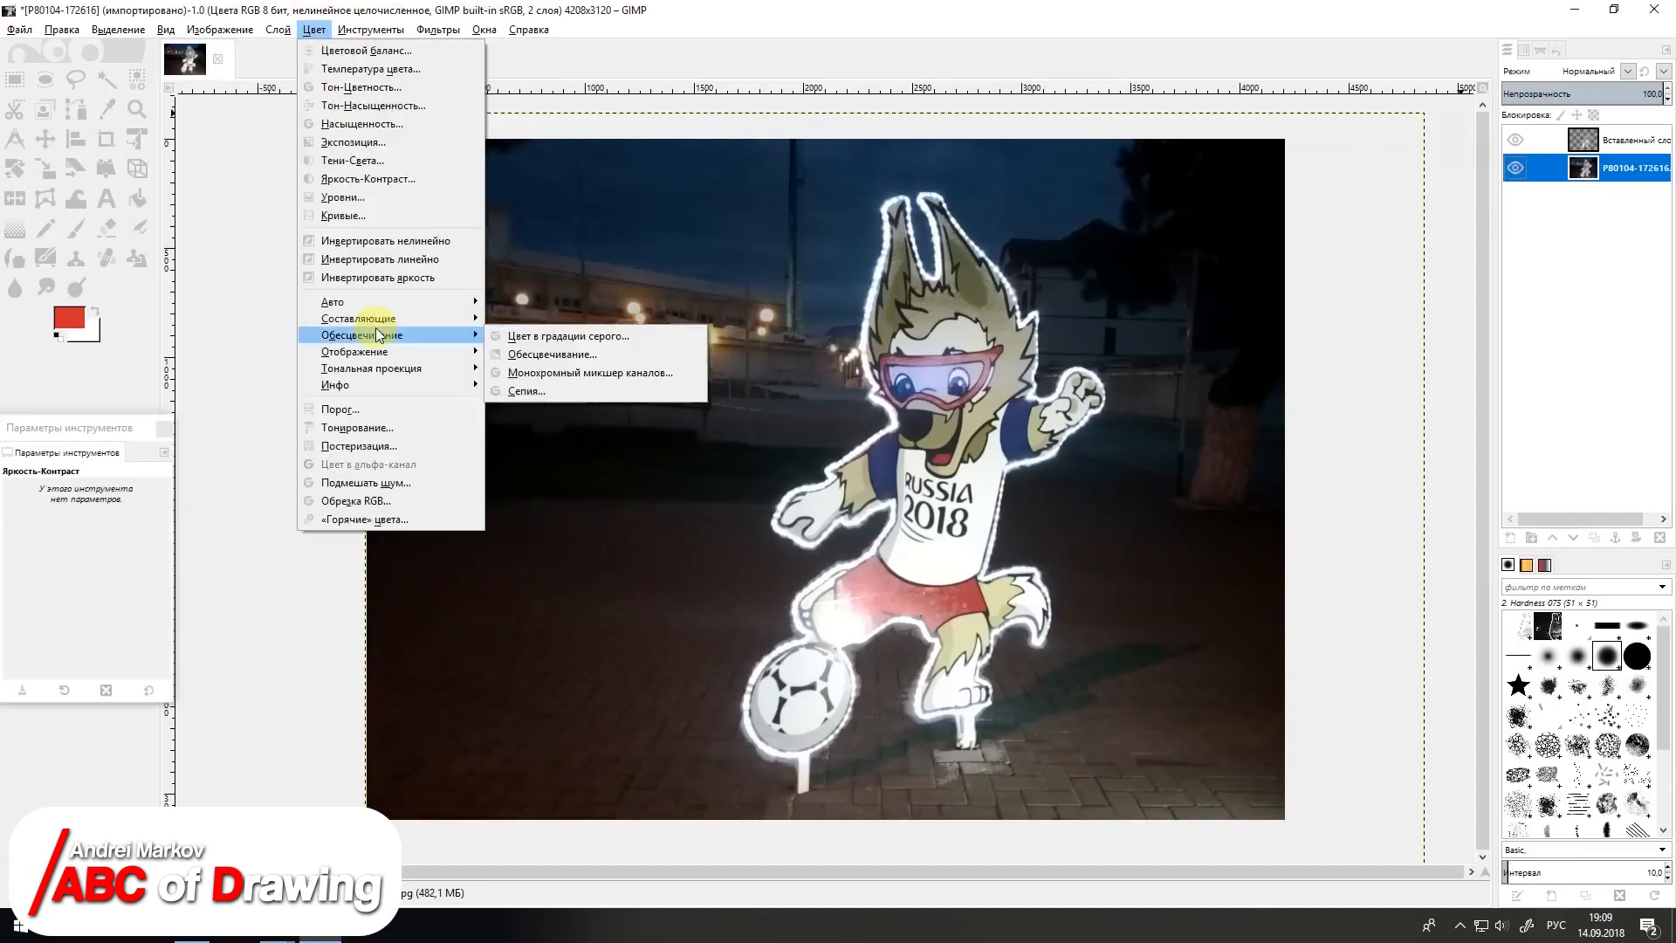
{"action": "left_click", "coordinate": [371, 108]}
{"action": "left_click_drag", "start_coordinate": [1372, 482], "coordinate": [1458, 481]}
{"action": "left_click", "coordinate": [1431, 572]}
Step: Apply Hue-Saturation to the pasted layer and reselect the original photo layer
{"action": "left_click", "coordinate": [1614, 140]}
{"action": "left_click", "coordinate": [313, 30]}
{"action": "left_click", "coordinate": [62, 29]}
{"action": "left_click", "coordinate": [313, 30]}
{"action": "left_click", "coordinate": [371, 108]}
{"action": "left_click", "coordinate": [1431, 572]}
{"action": "left_click", "coordinate": [1615, 168]}
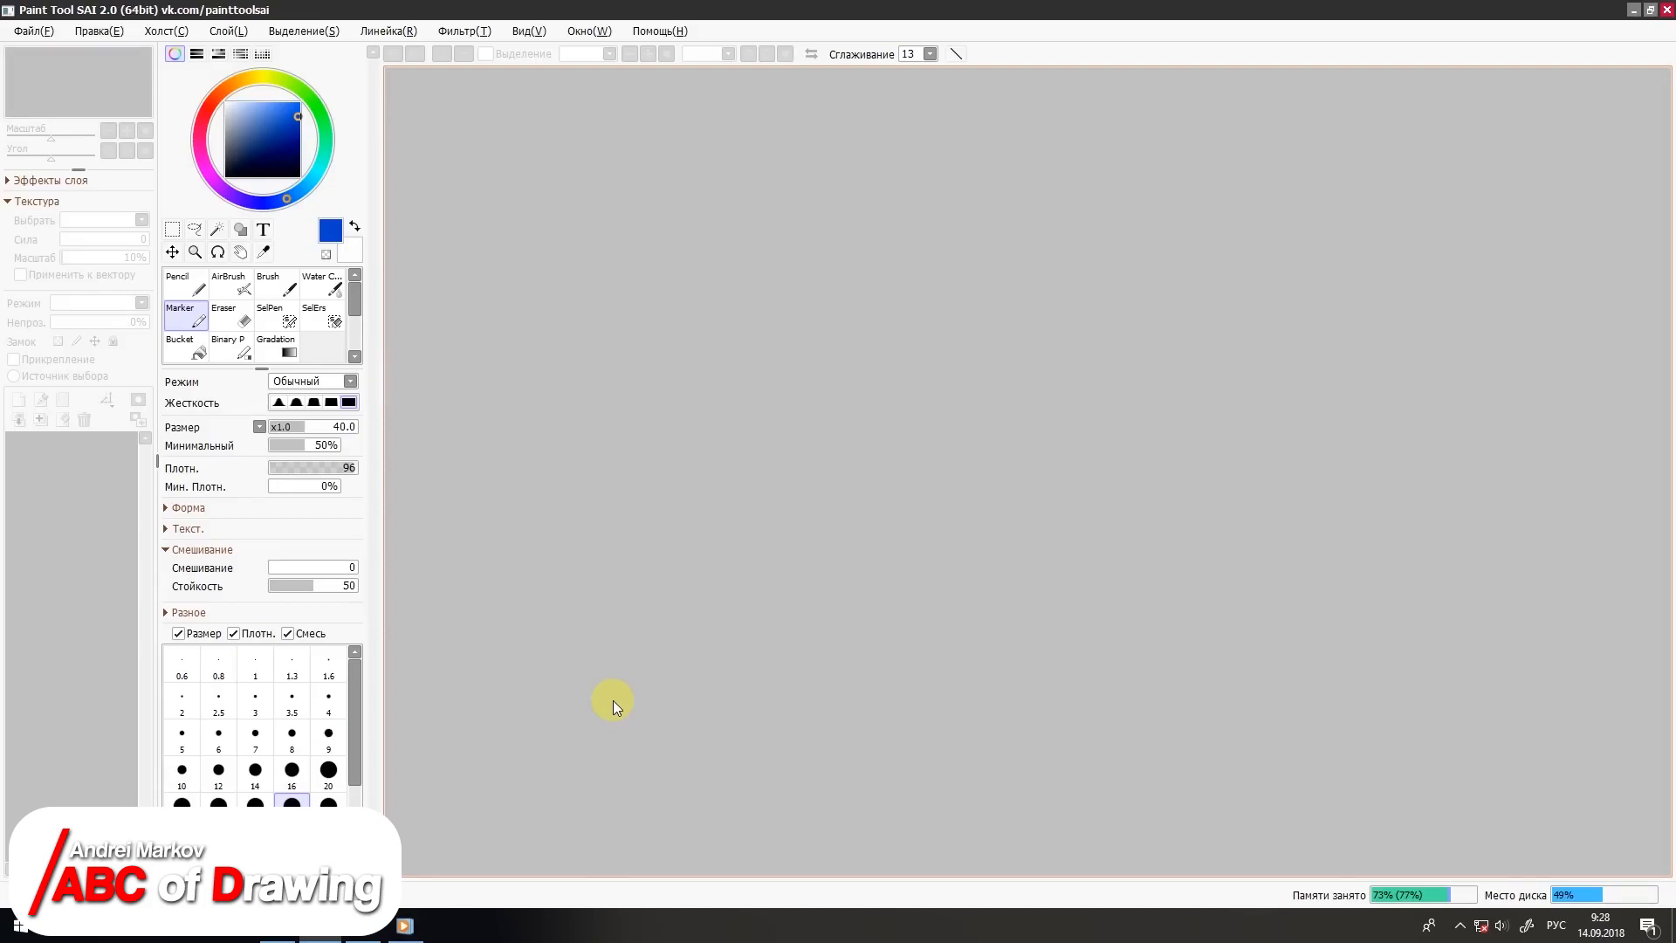
Step: In Paint Tool SAI, create a new 2560 × 1440 pixel canvas with a white background at 96 pixels/inch
{"action": "left_click", "coordinate": [32, 30]}
{"action": "left_click", "coordinate": [45, 54]}
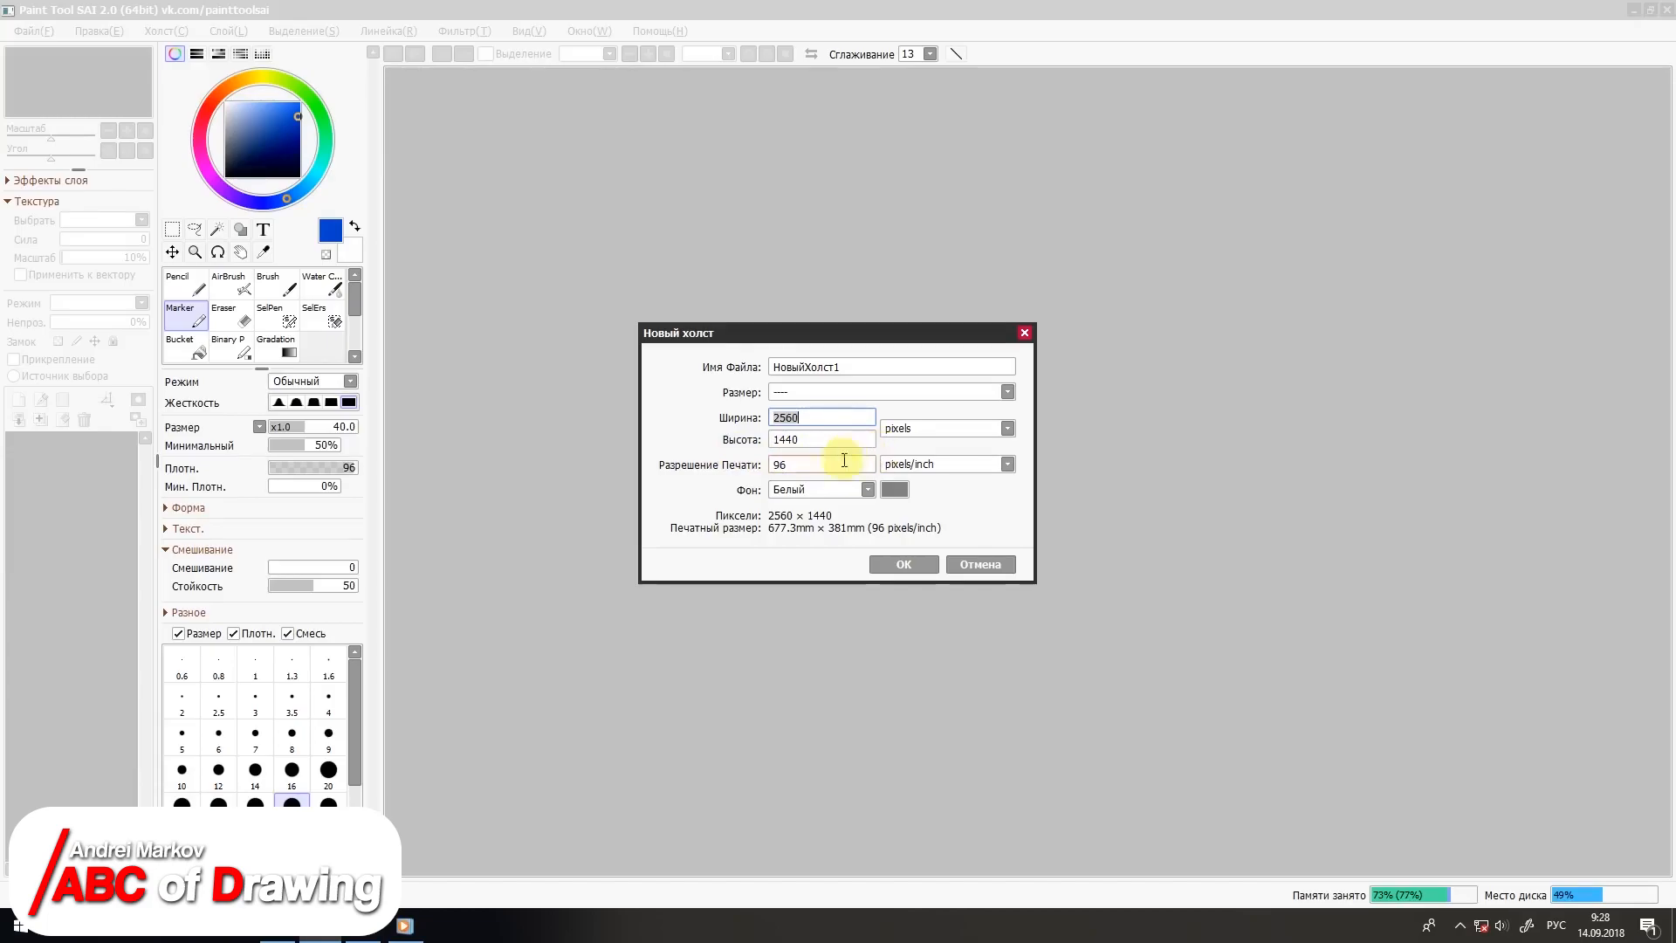
{"action": "left_click", "coordinate": [897, 565]}
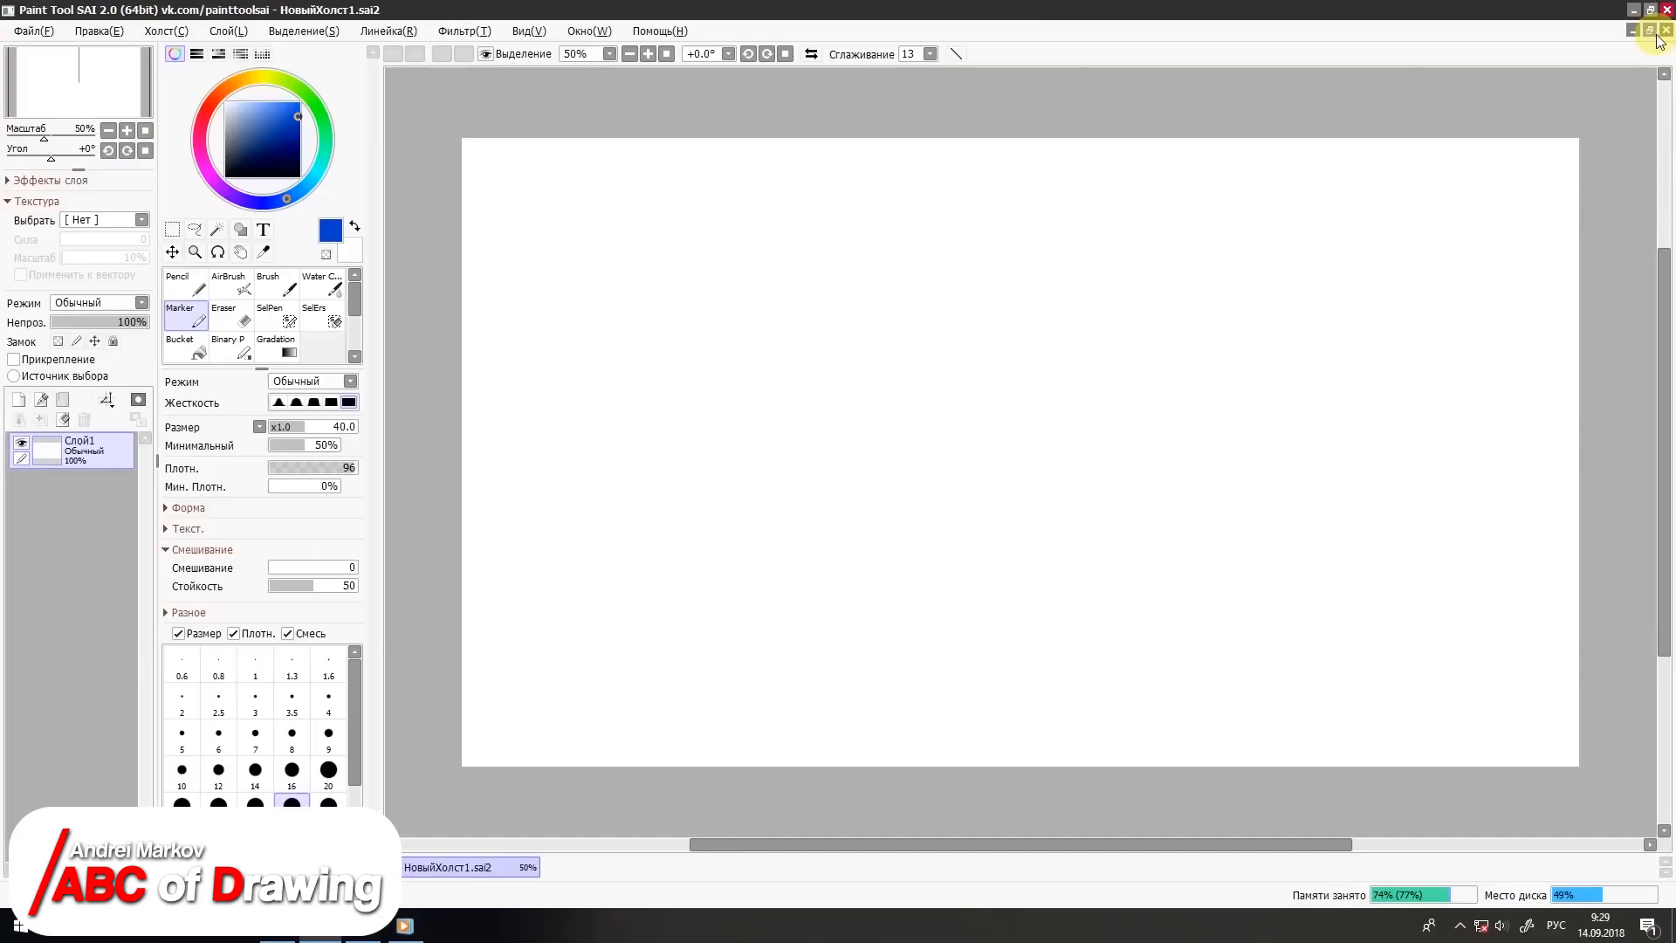
Step: Restore and re-maximize the canvas window, and minimize it and bring it back
{"action": "left_click", "coordinate": [1634, 48]}
{"action": "left_click", "coordinate": [1171, 99]}
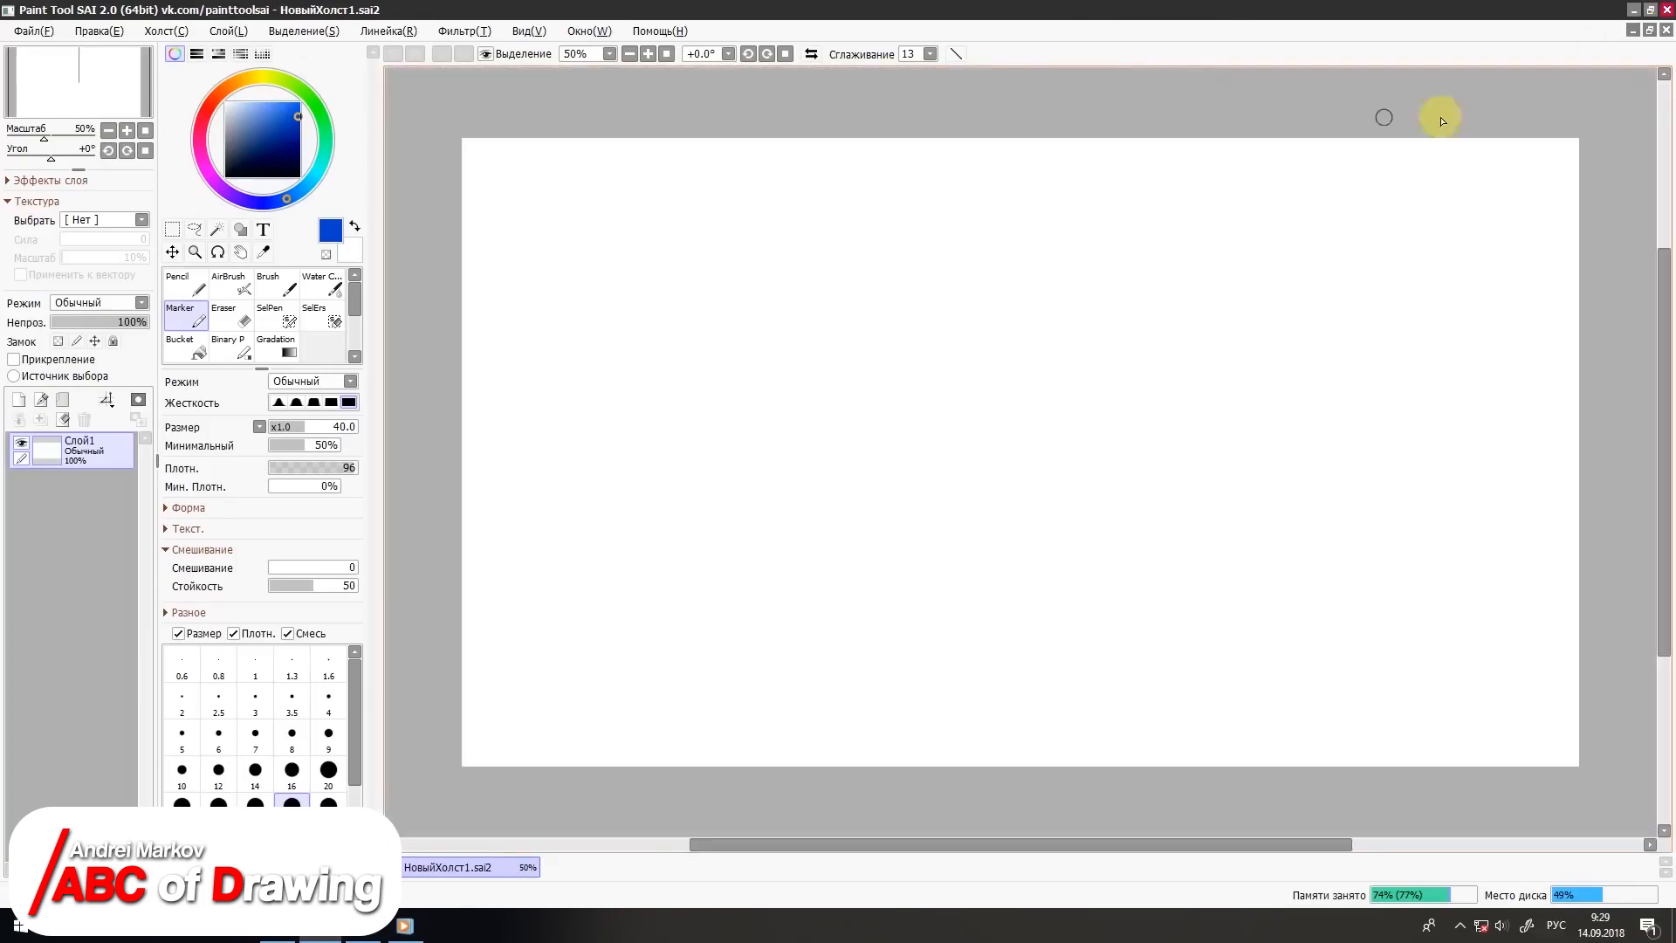
{"action": "left_click", "coordinate": [1632, 30]}
{"action": "left_click", "coordinate": [442, 868]}
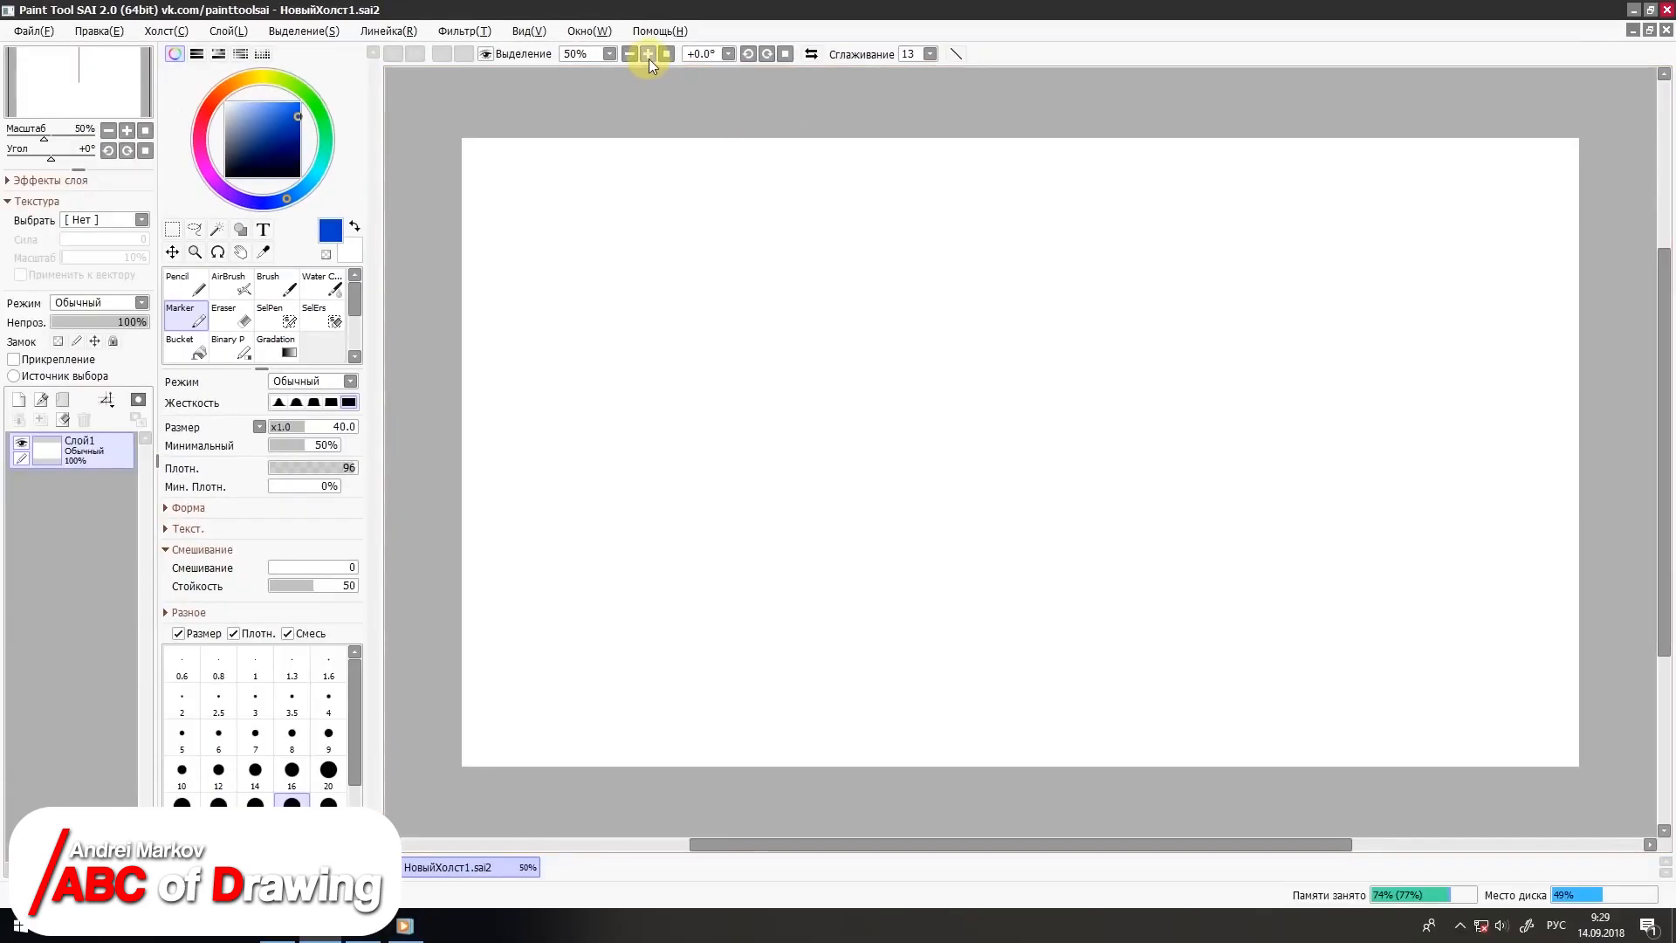
Step: Zoom the canvas in to 150% and reset the zoom to its original size
{"action": "left_click", "coordinate": [764, 83]}
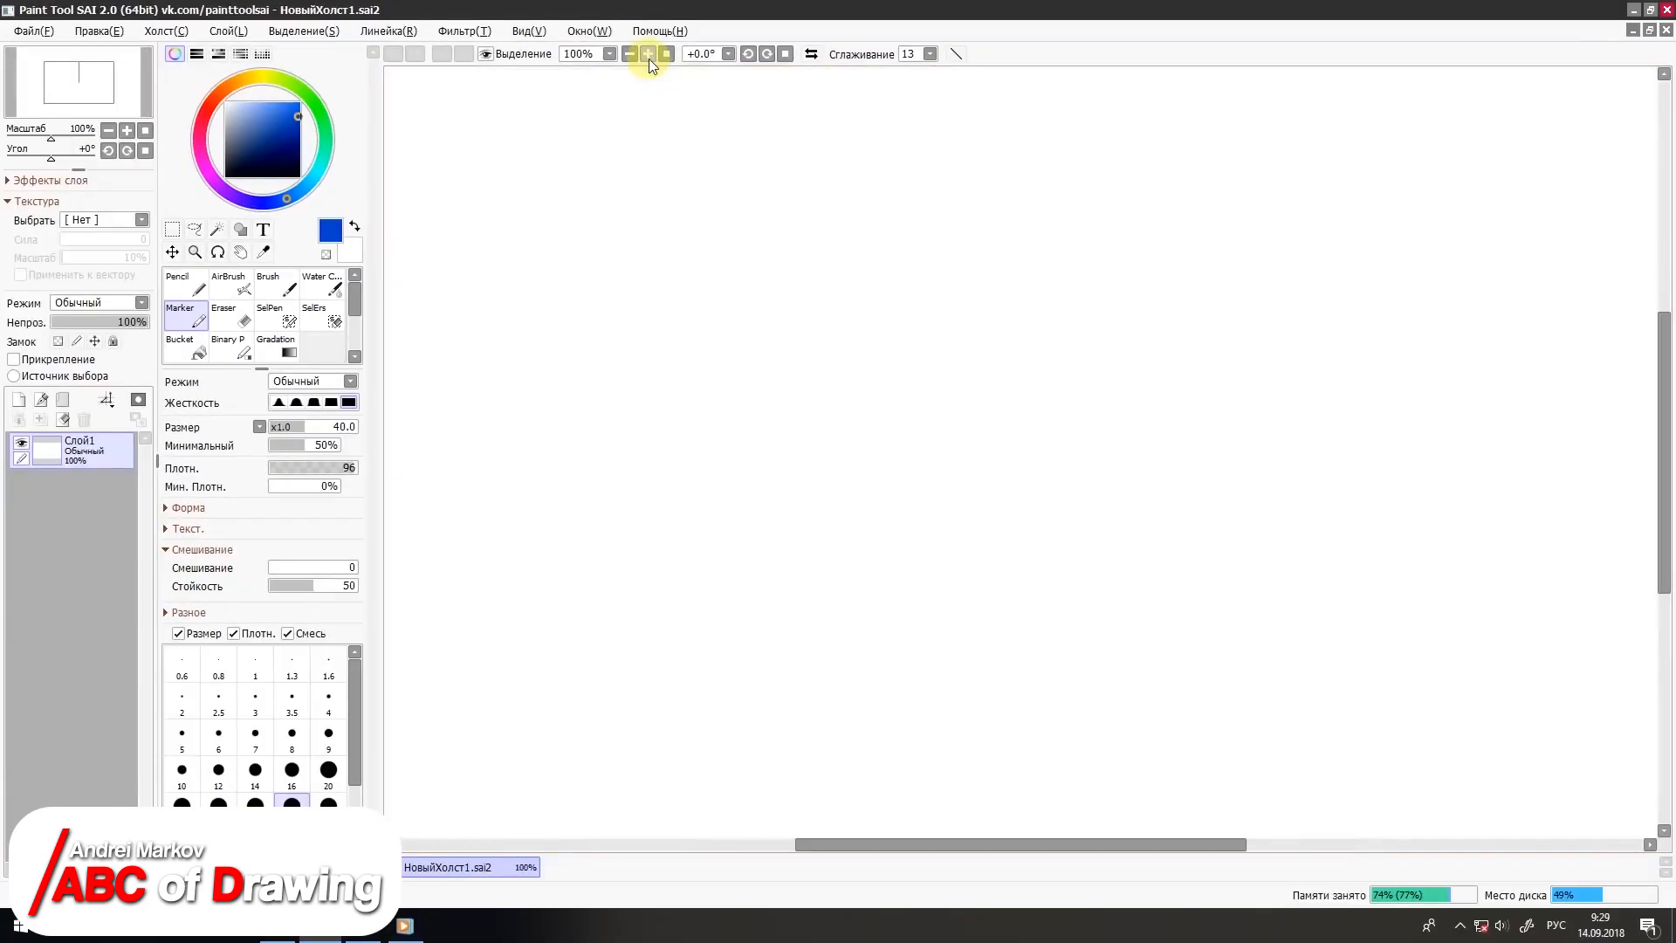
{"action": "left_click", "coordinate": [647, 54]}
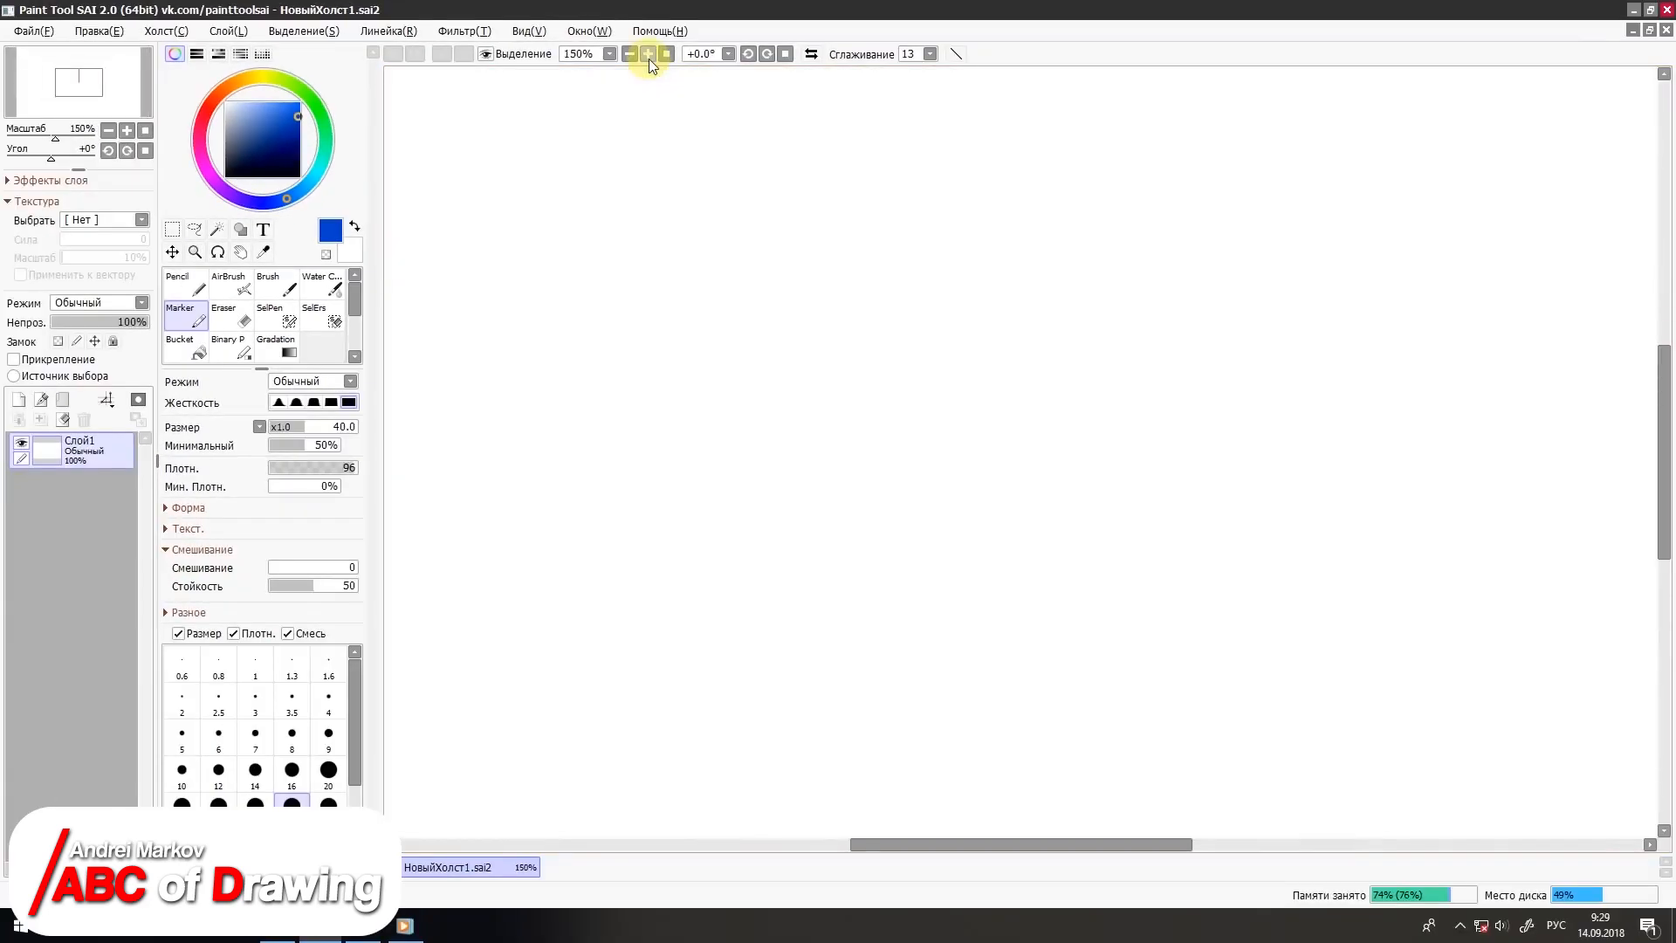
{"action": "left_click", "coordinate": [668, 55]}
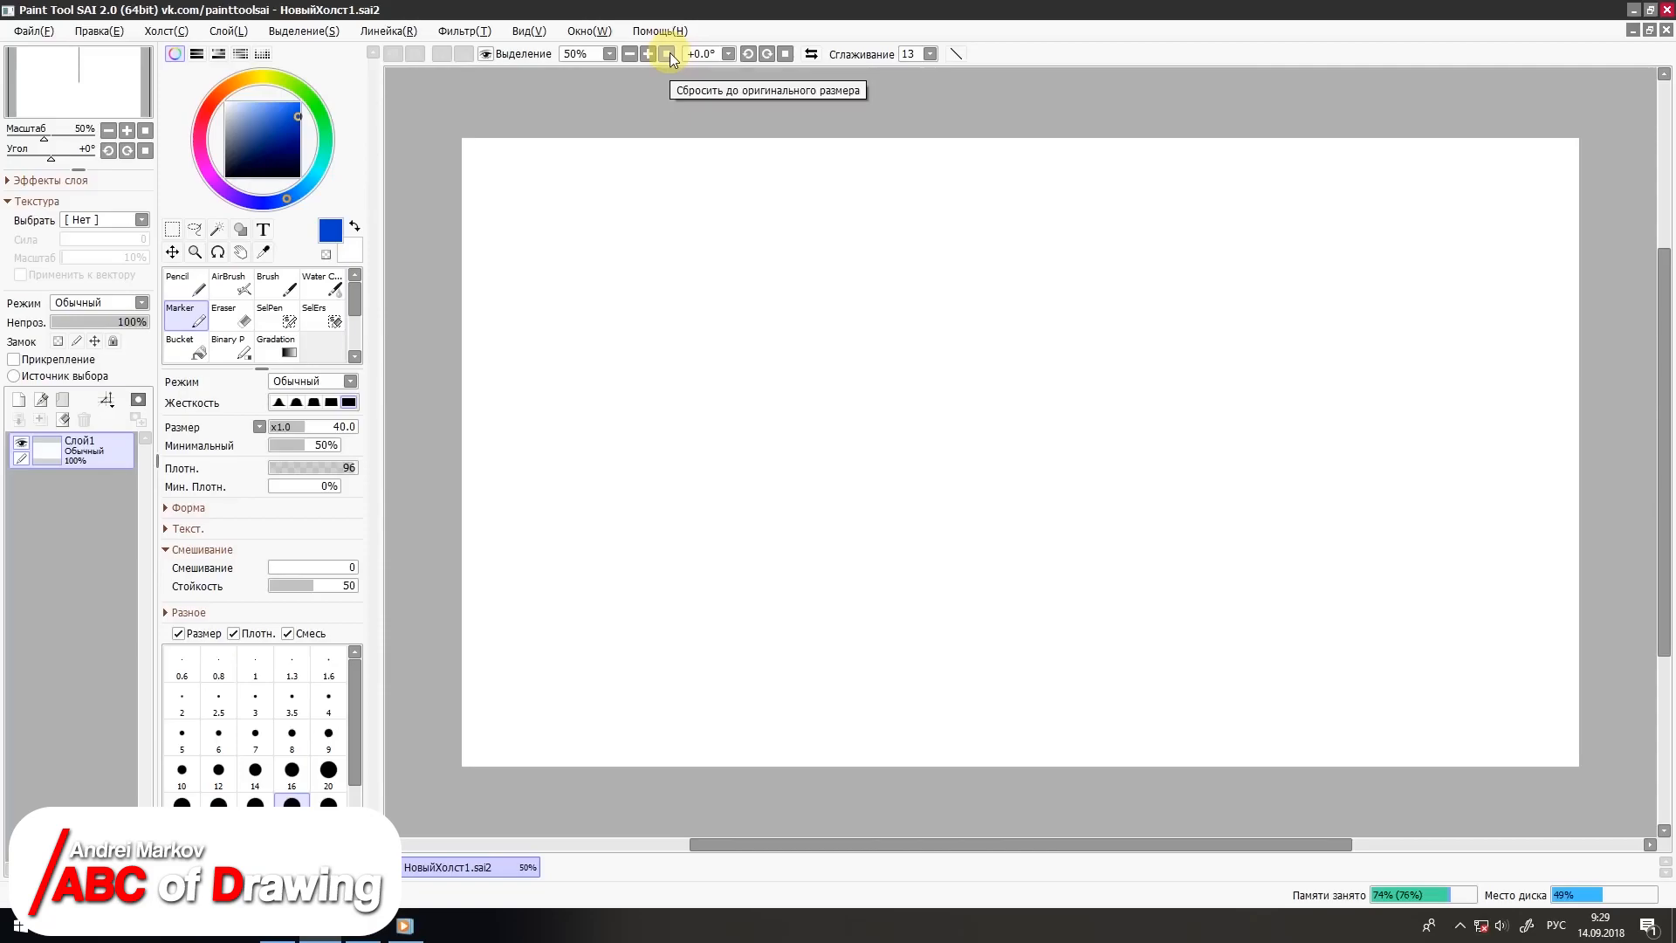
Step: Try rotating the canvas view clockwise, to -90° and -135° and counterclockwise, and reset the angle to 0
{"action": "left_click", "coordinate": [767, 55]}
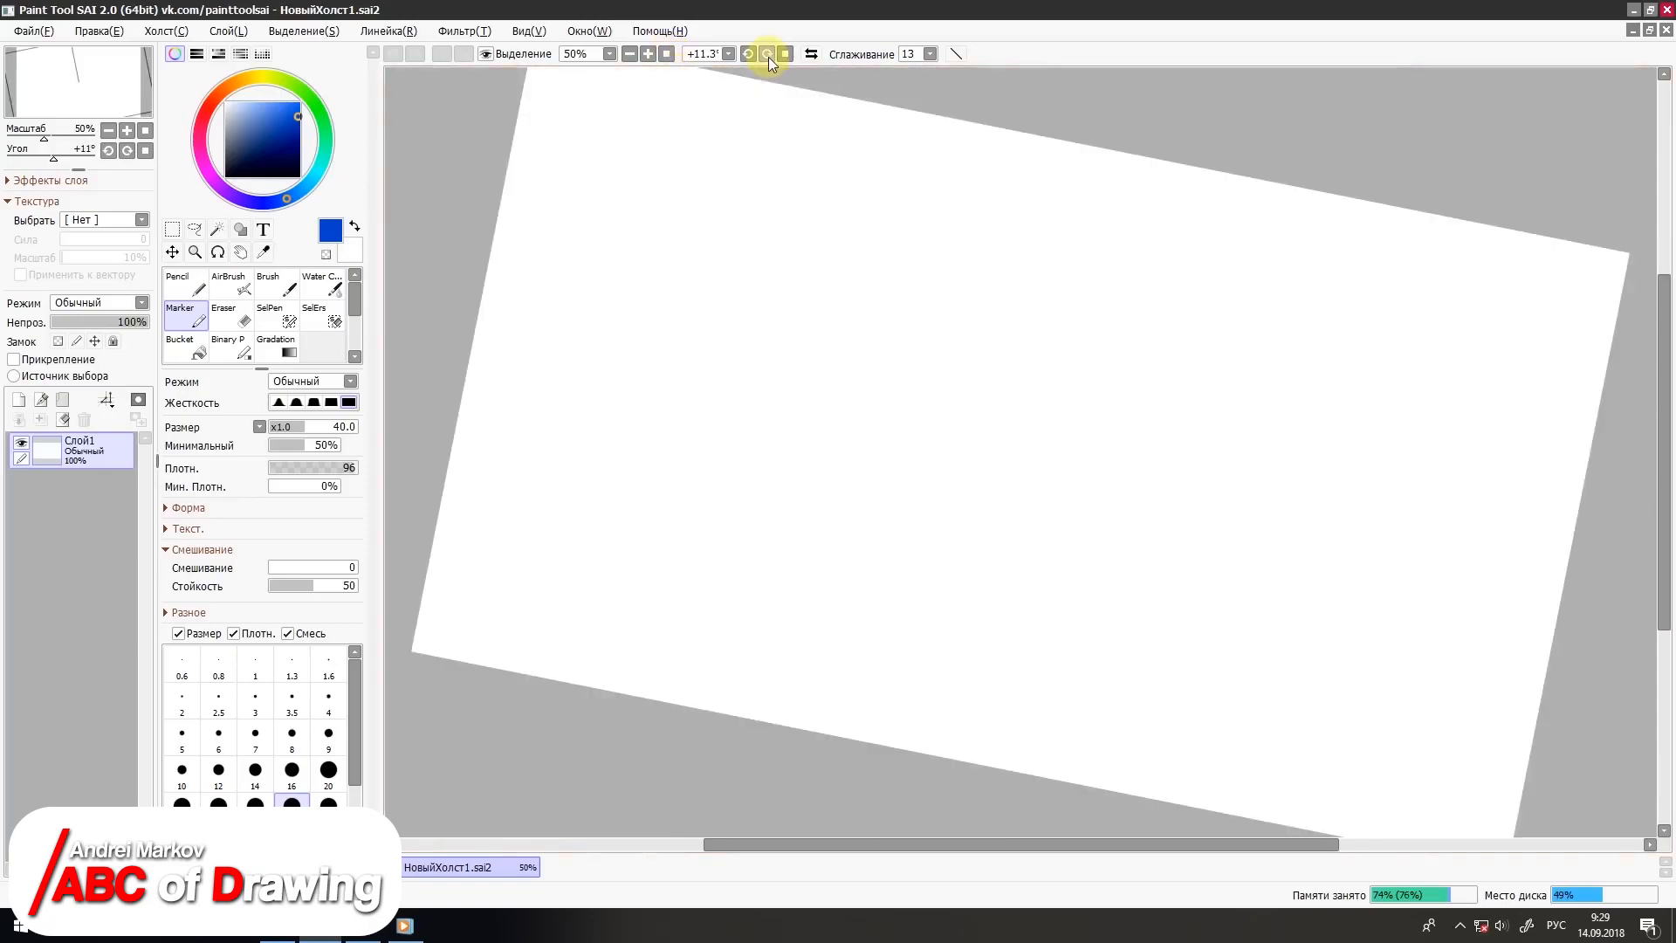
{"action": "left_click", "coordinate": [729, 54]}
{"action": "left_click", "coordinate": [700, 104]}
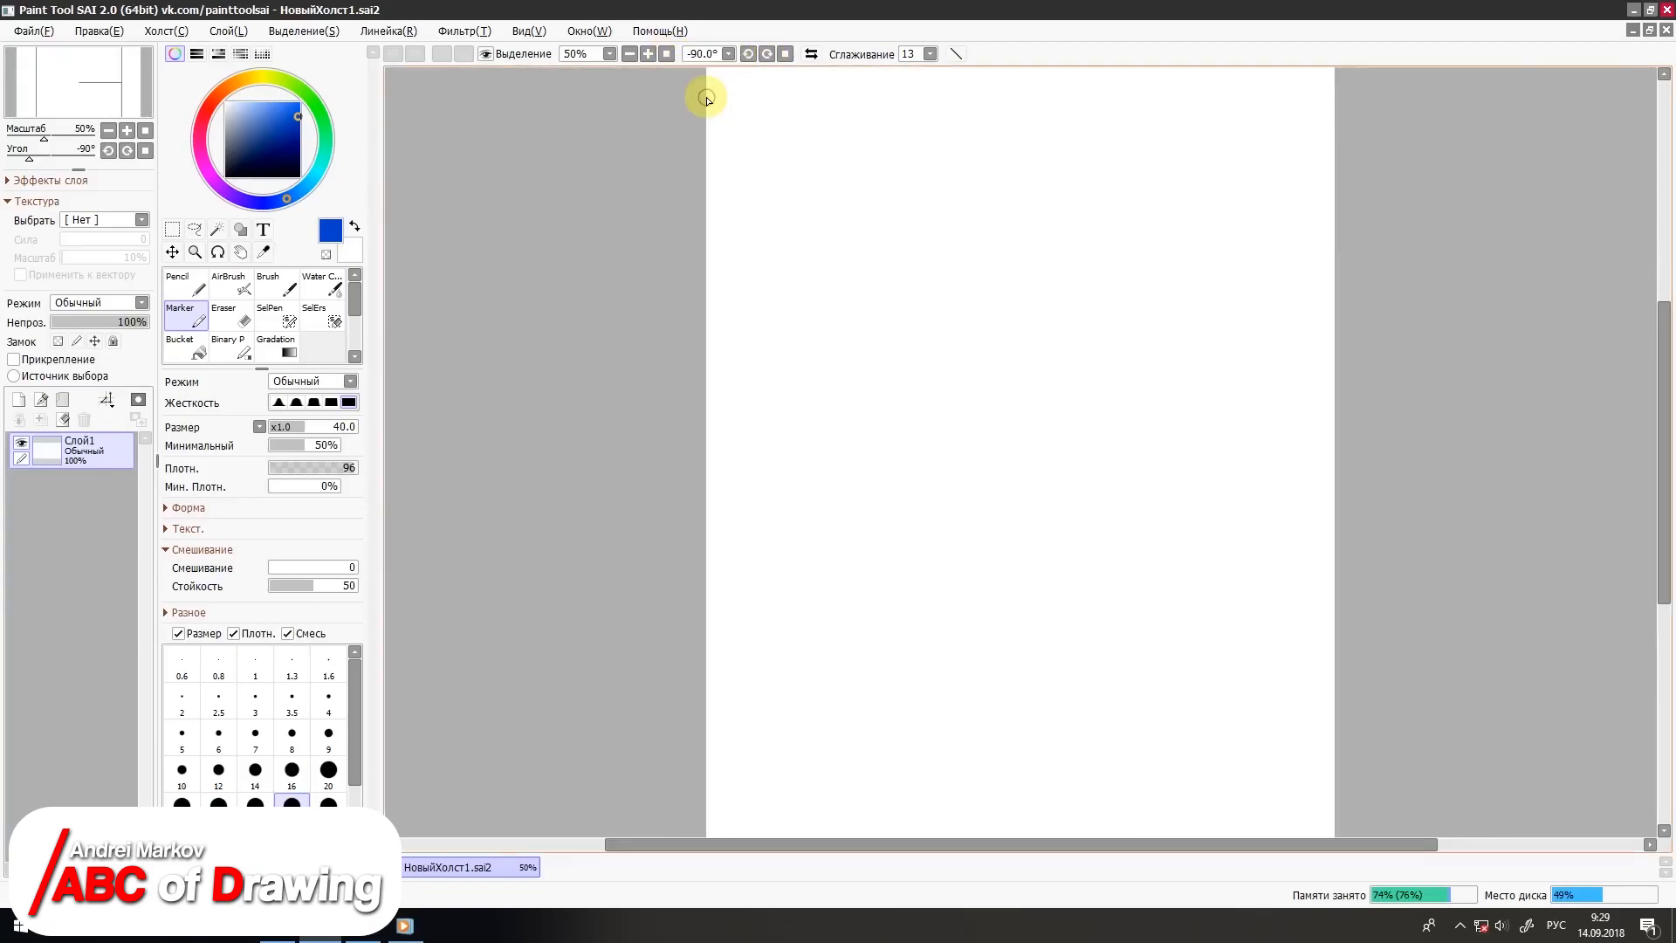
{"action": "left_click", "coordinate": [729, 54]}
{"action": "left_click", "coordinate": [704, 87]}
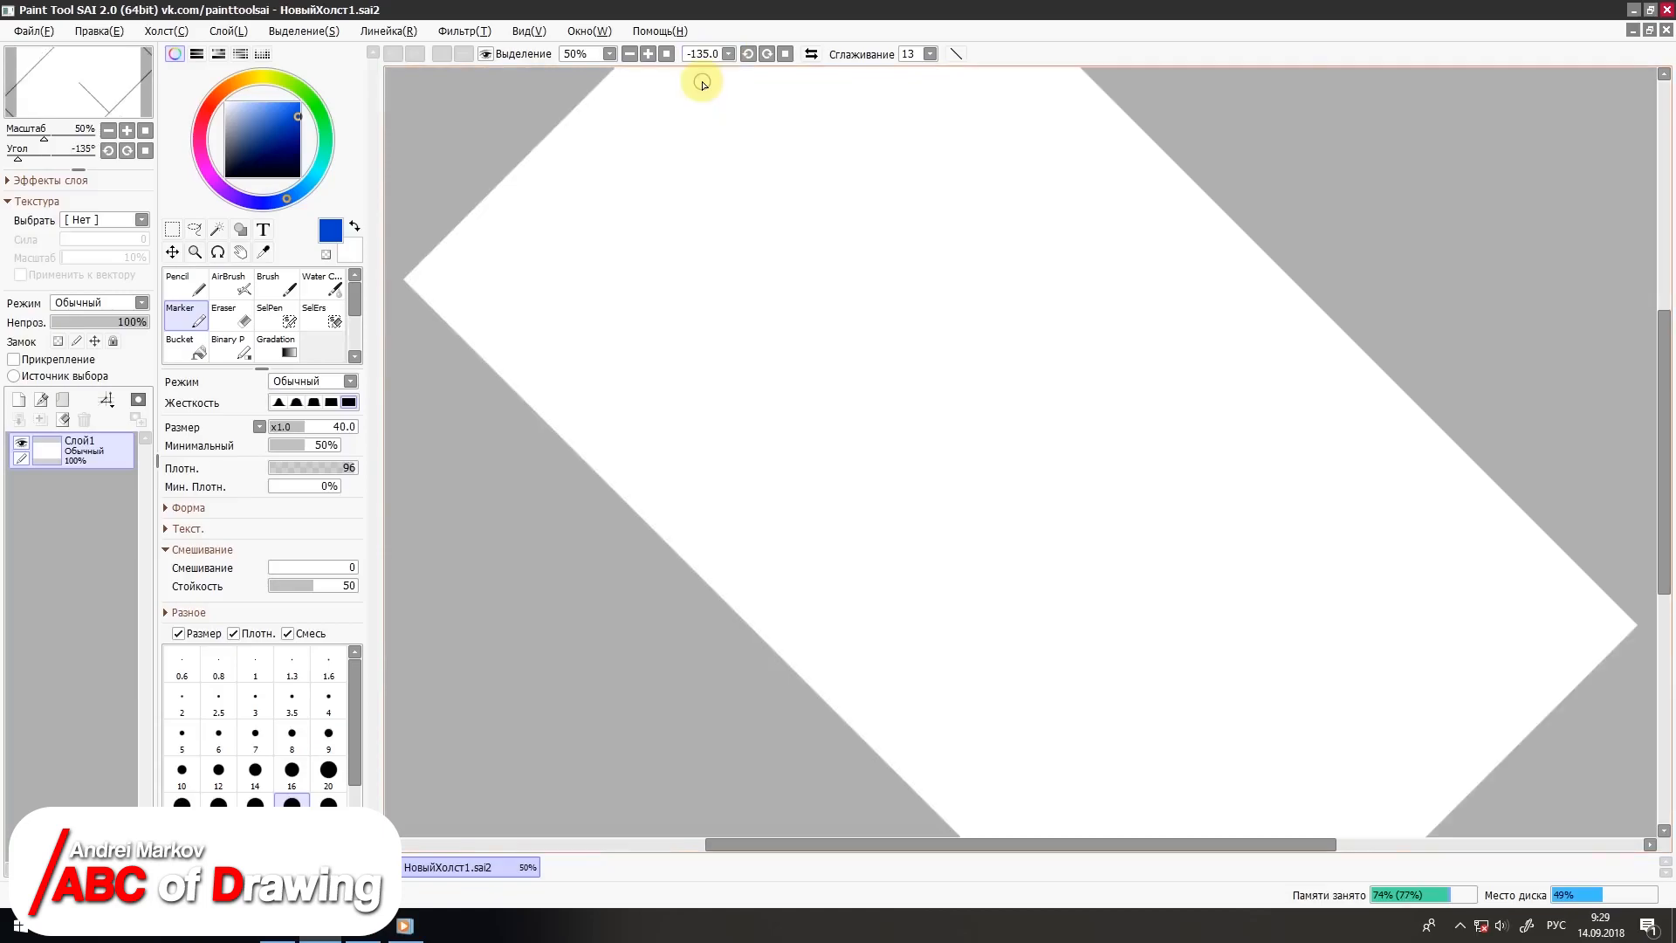
{"action": "left_click", "coordinate": [748, 55]}
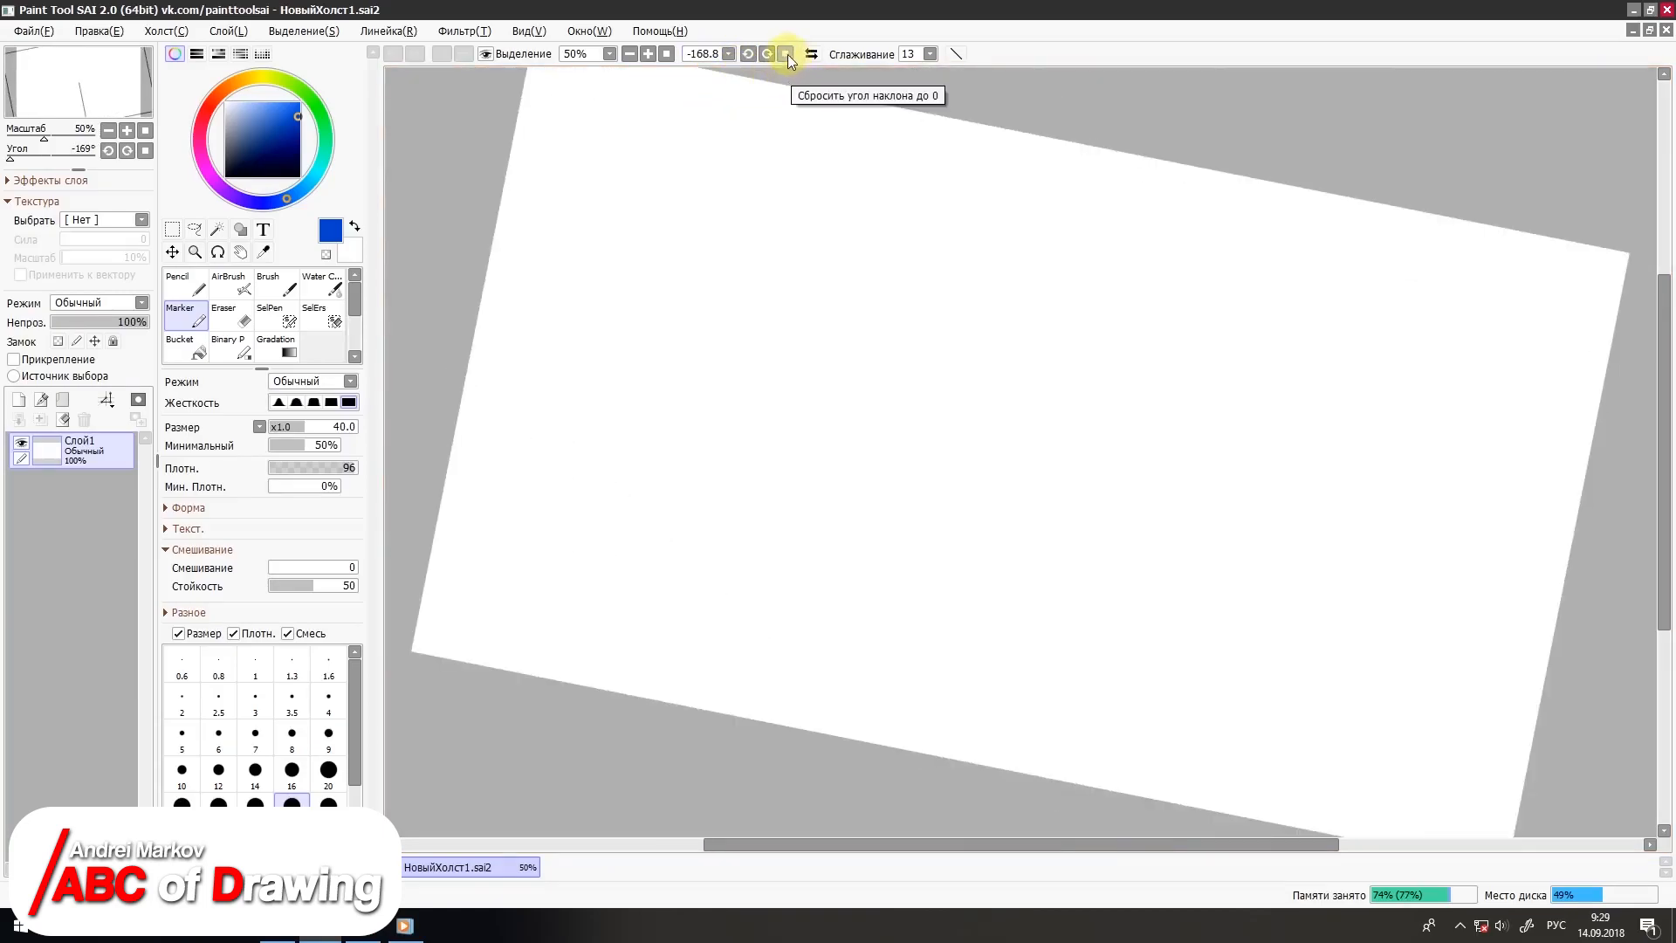
{"action": "left_click", "coordinate": [787, 55]}
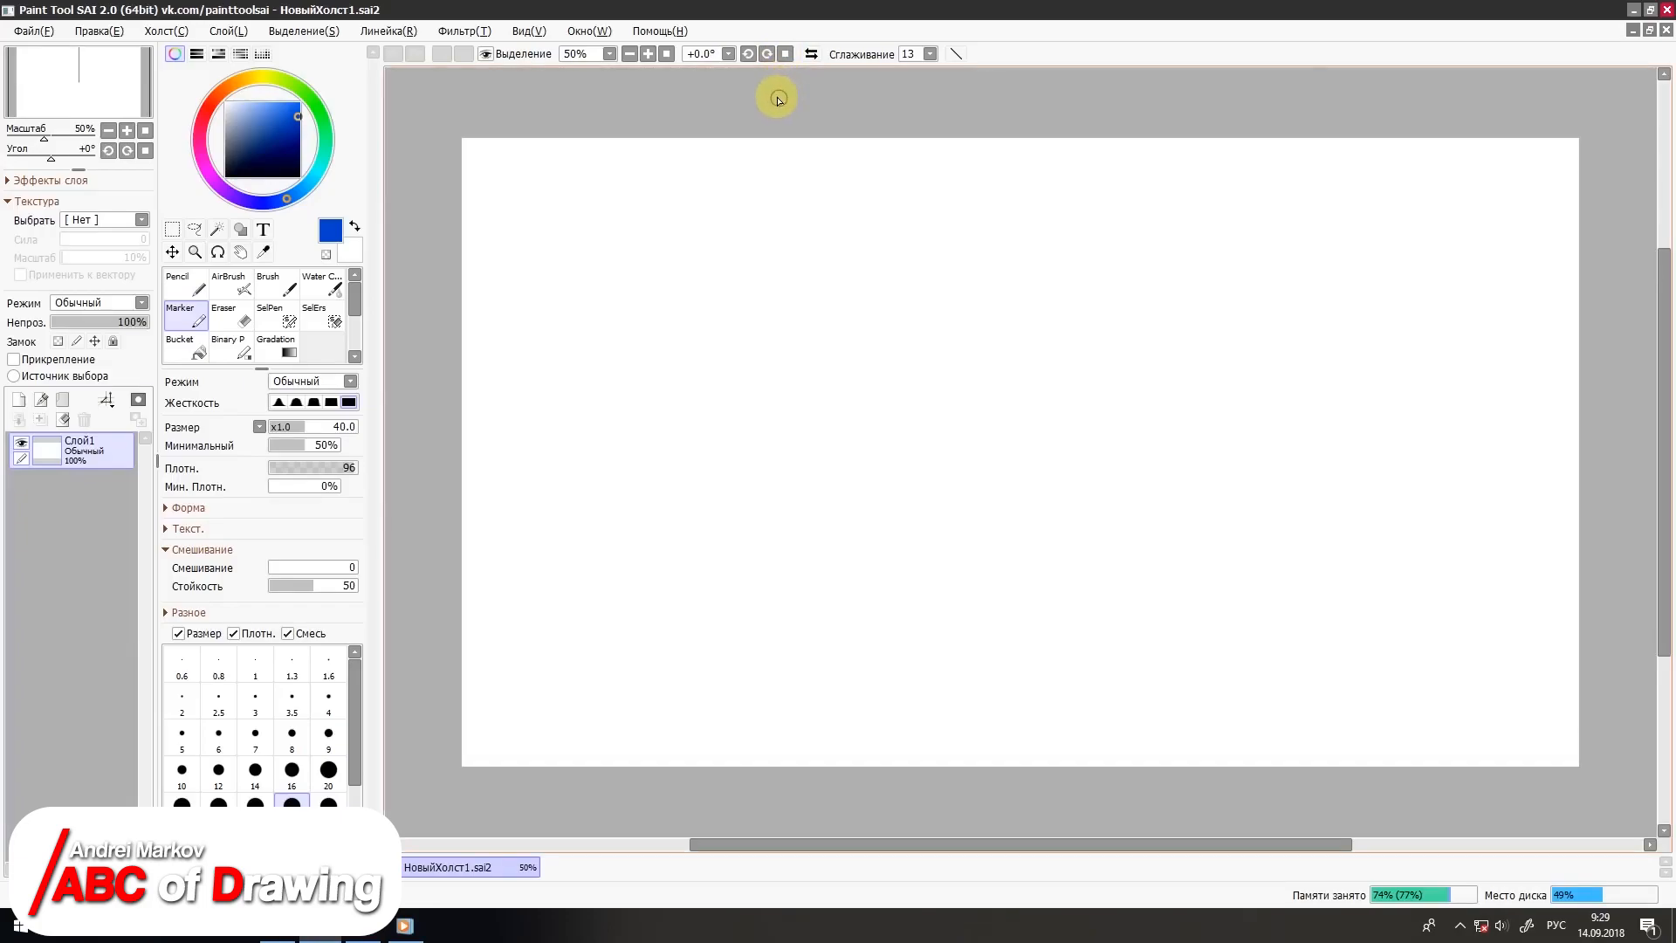
Step: Draw two diagonal blue Marker strokes and try undoing and redoing them
{"action": "left_click_drag", "start_coordinate": [608, 186], "coordinate": [682, 321]}
{"action": "left_click_drag", "start_coordinate": [594, 240], "coordinate": [659, 386]}
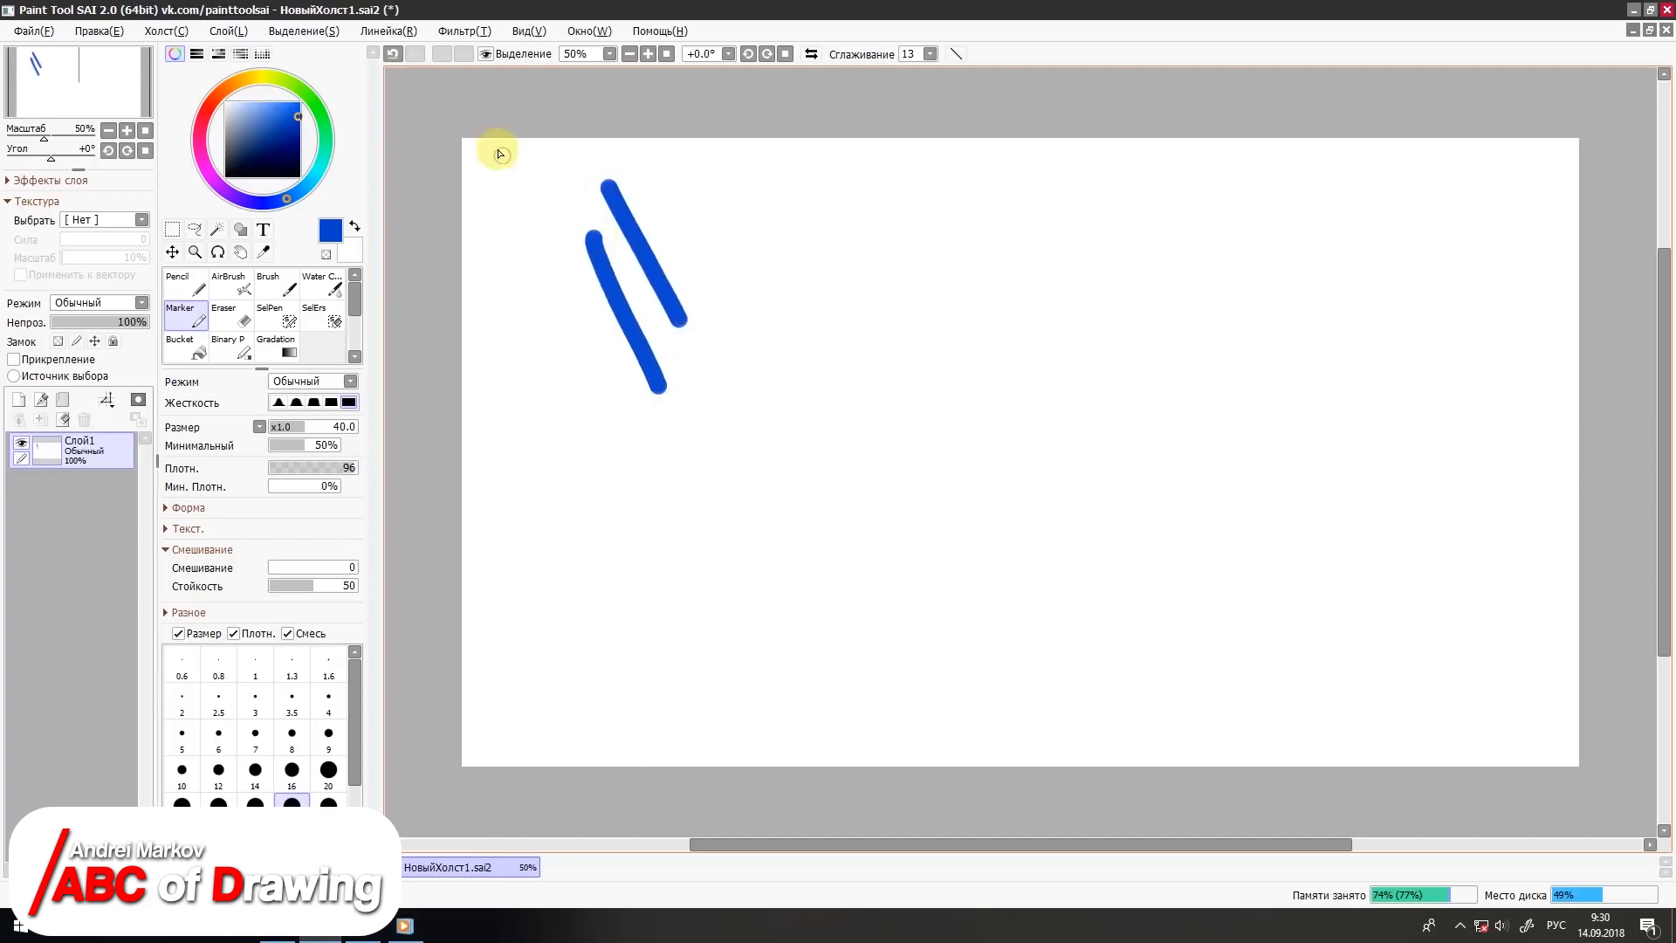
{"action": "left_click", "coordinate": [394, 56]}
{"action": "left_click", "coordinate": [414, 53]}
{"action": "left_click", "coordinate": [392, 55]}
{"action": "left_click", "coordinate": [392, 55]}
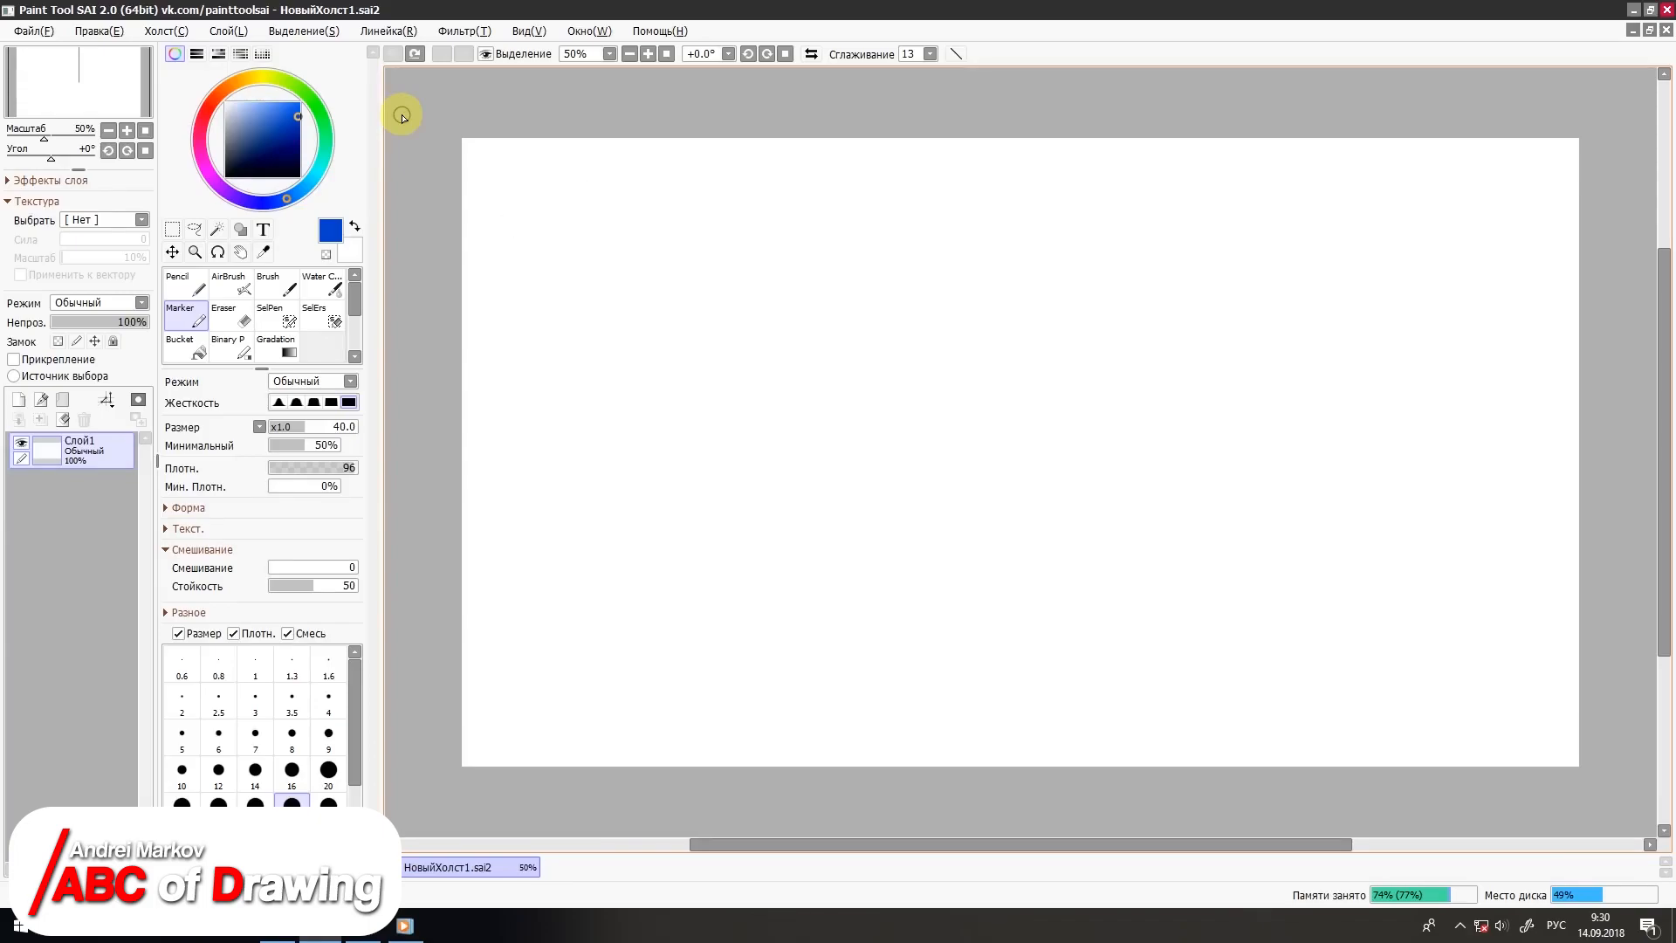
Step: Set stroke smoothing to 0 and draw a blue Pencil spiral in the left part of the canvas
{"action": "left_click", "coordinate": [930, 53]}
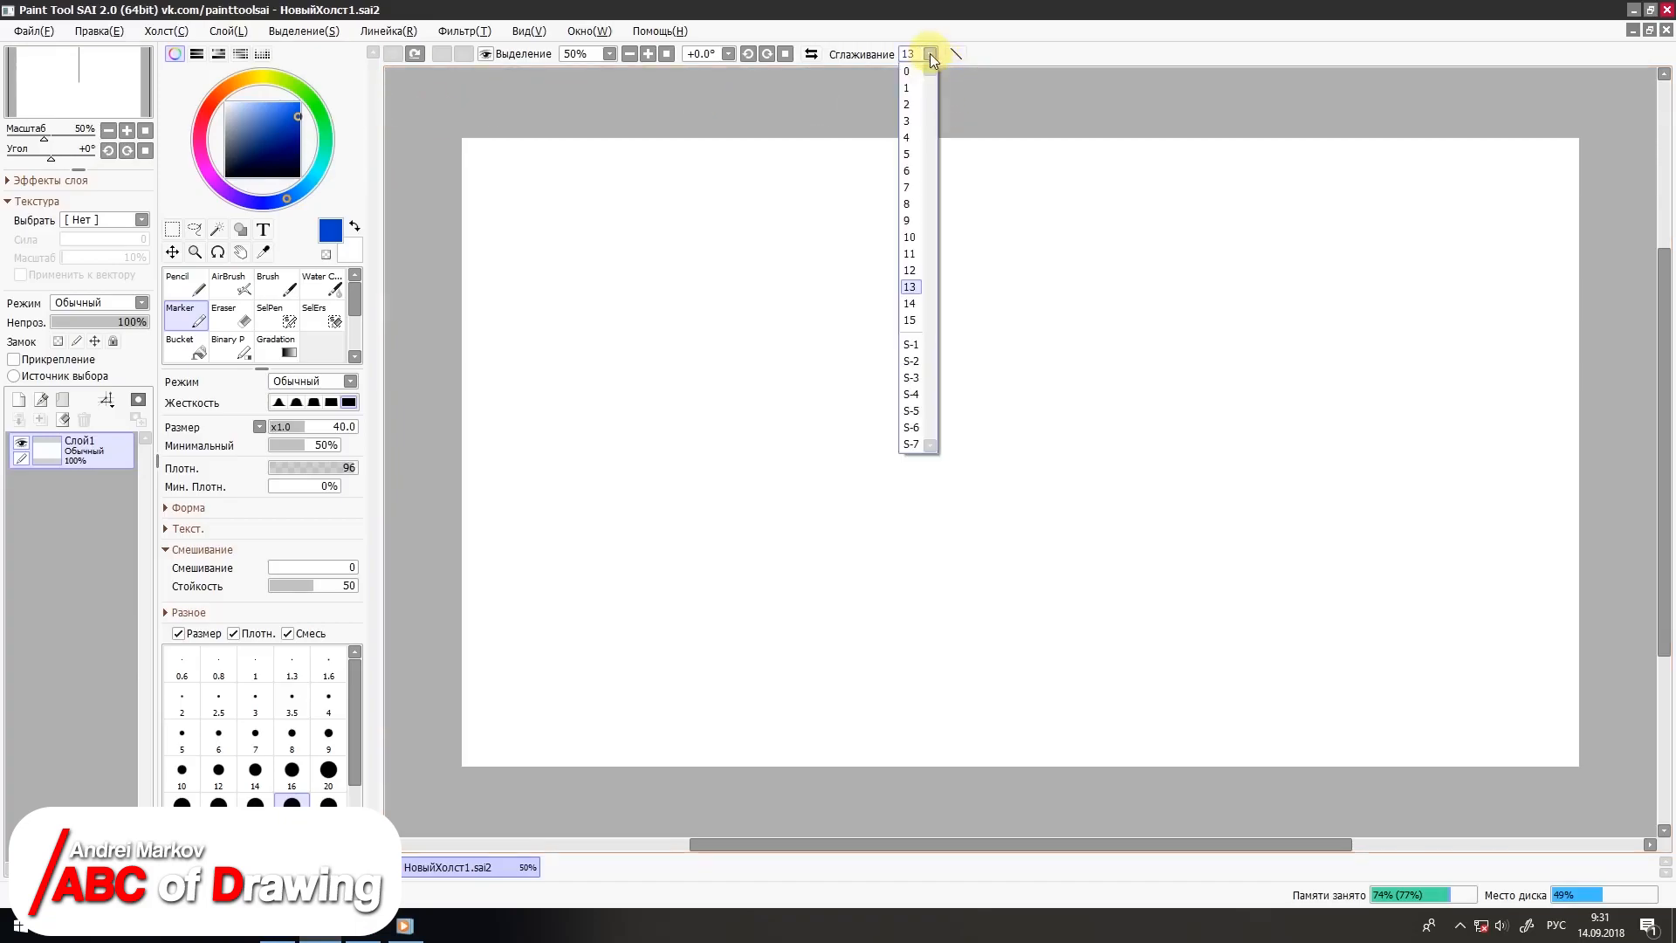
{"action": "left_click", "coordinate": [908, 72]}
{"action": "left_click", "coordinate": [183, 285]}
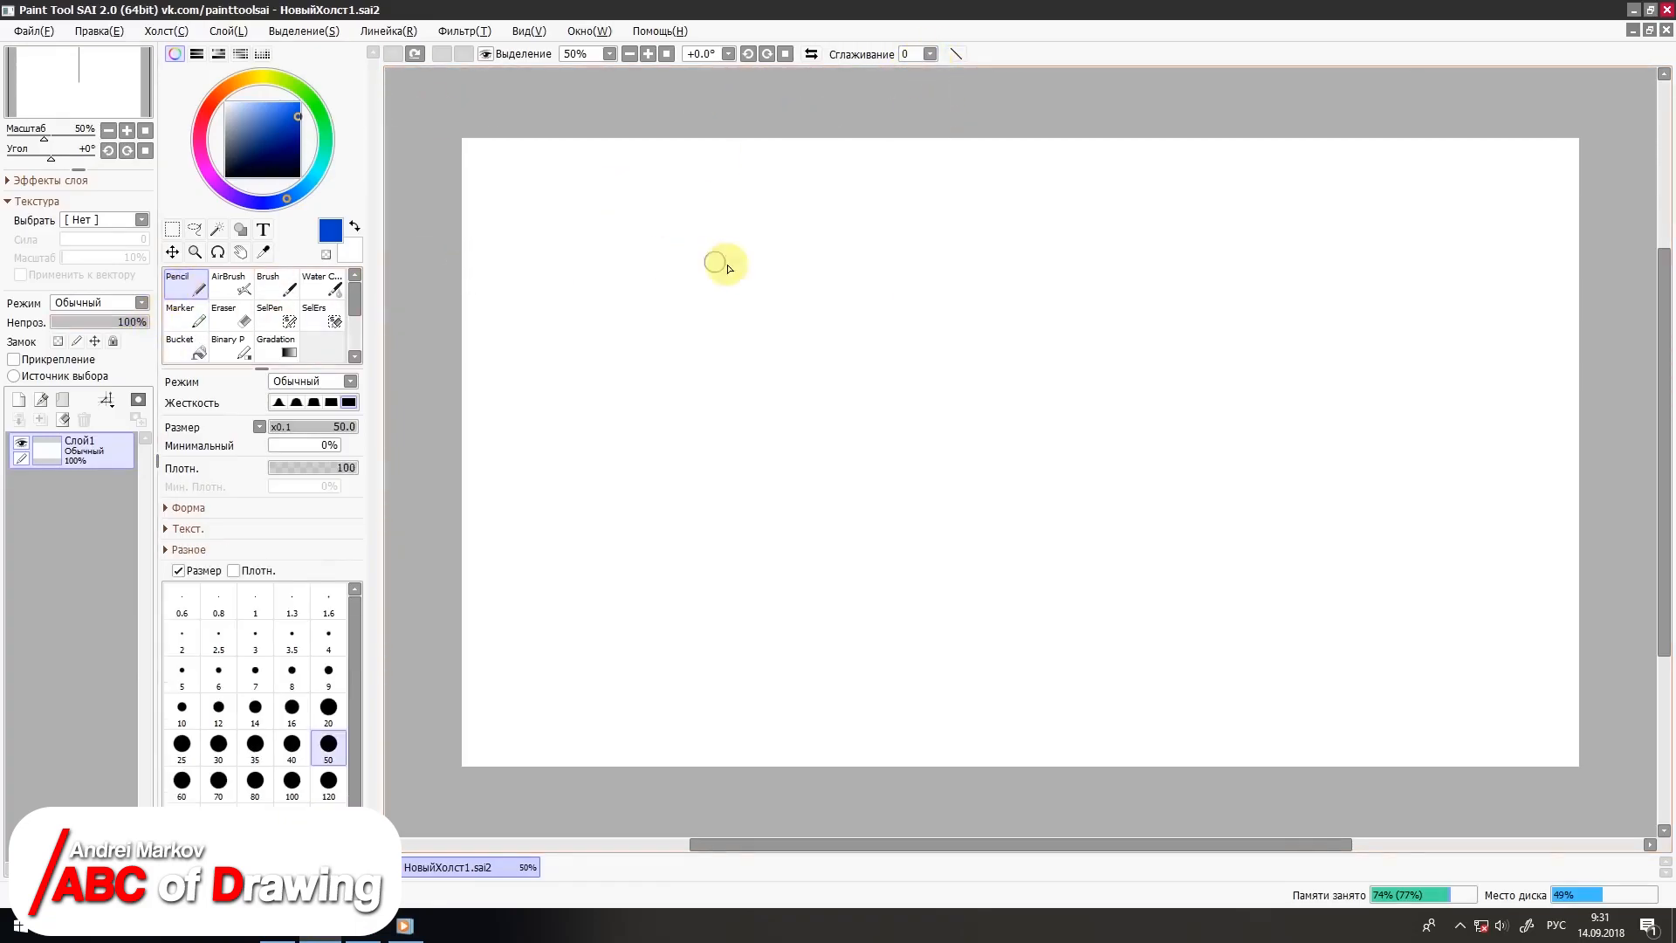
{"action": "mouse_move", "coordinate": [779, 282]}
{"action": "left_mouse_down"}
{"action": "mouse_move", "coordinate": [669, 297]}
{"action": "mouse_move", "coordinate": [737, 337]}
{"action": "mouse_move", "coordinate": [711, 408]}
{"action": "left_mouse_up"}
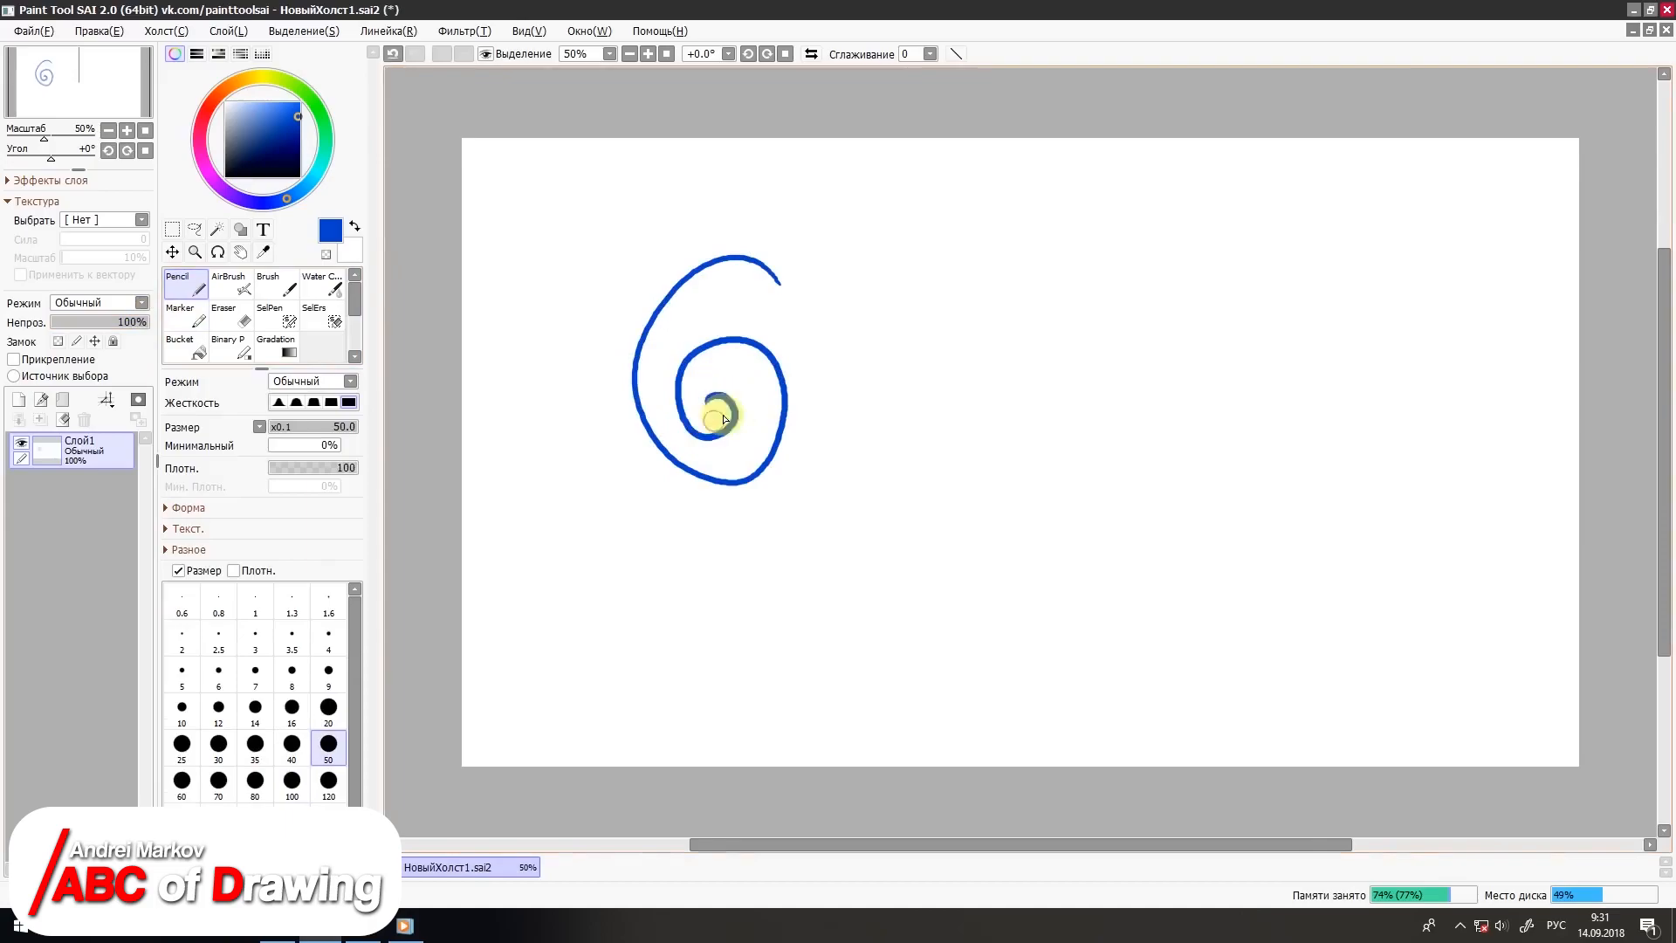
Step: Set stroke smoothing to 13 and draw a second spiral to the right of the first
{"action": "left_click", "coordinate": [929, 53]}
{"action": "left_click", "coordinate": [909, 287]}
{"action": "mouse_move", "coordinate": [1021, 270]}
{"action": "left_mouse_down"}
{"action": "mouse_move", "coordinate": [900, 431]}
{"action": "mouse_move", "coordinate": [1037, 442]}
{"action": "mouse_move", "coordinate": [966, 351]}
{"action": "mouse_move", "coordinate": [953, 418]}
{"action": "left_mouse_up"}
Step: Draw a third spiral with stroke smoothing set to S-7 and clear the whole layer
{"action": "left_click", "coordinate": [929, 53]}
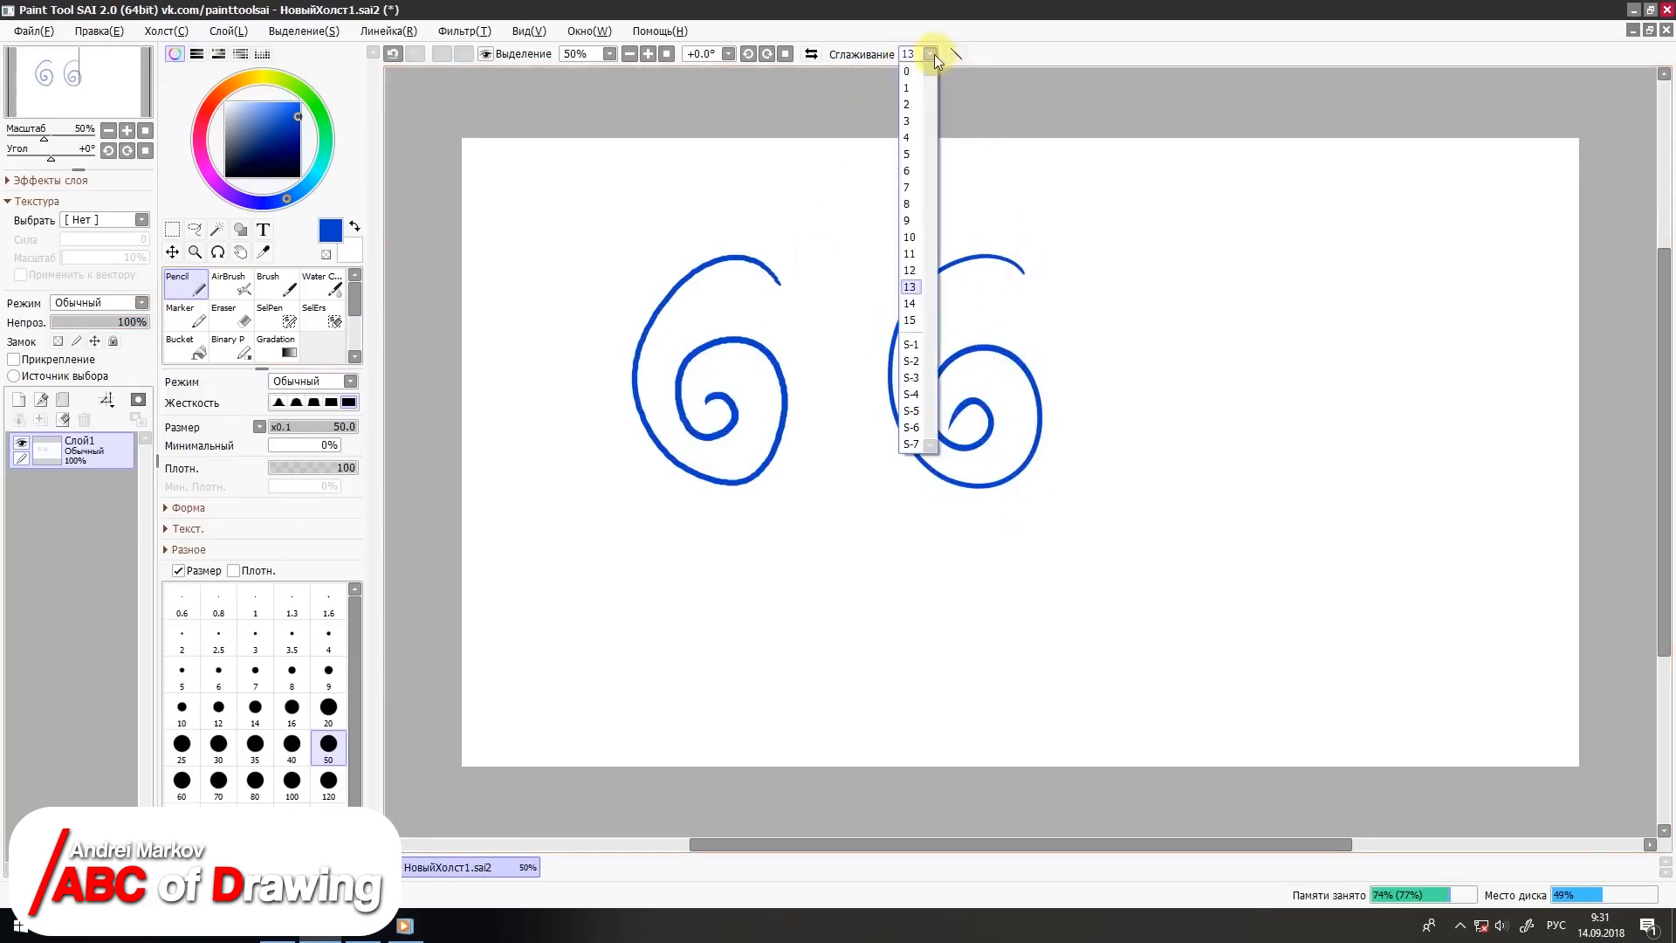
{"action": "left_click", "coordinate": [910, 443]}
{"action": "mouse_move", "coordinate": [1296, 268]}
{"action": "left_mouse_down"}
{"action": "mouse_move", "coordinate": [1190, 288]}
{"action": "mouse_move", "coordinate": [1141, 426]}
{"action": "mouse_move", "coordinate": [1293, 499]}
{"action": "mouse_move", "coordinate": [1304, 384]}
{"action": "mouse_move", "coordinate": [1186, 384]}
{"action": "mouse_move", "coordinate": [1220, 464]}
{"action": "mouse_move", "coordinate": [1242, 404]}
{"action": "mouse_move", "coordinate": [1218, 432]}
{"action": "left_mouse_up"}
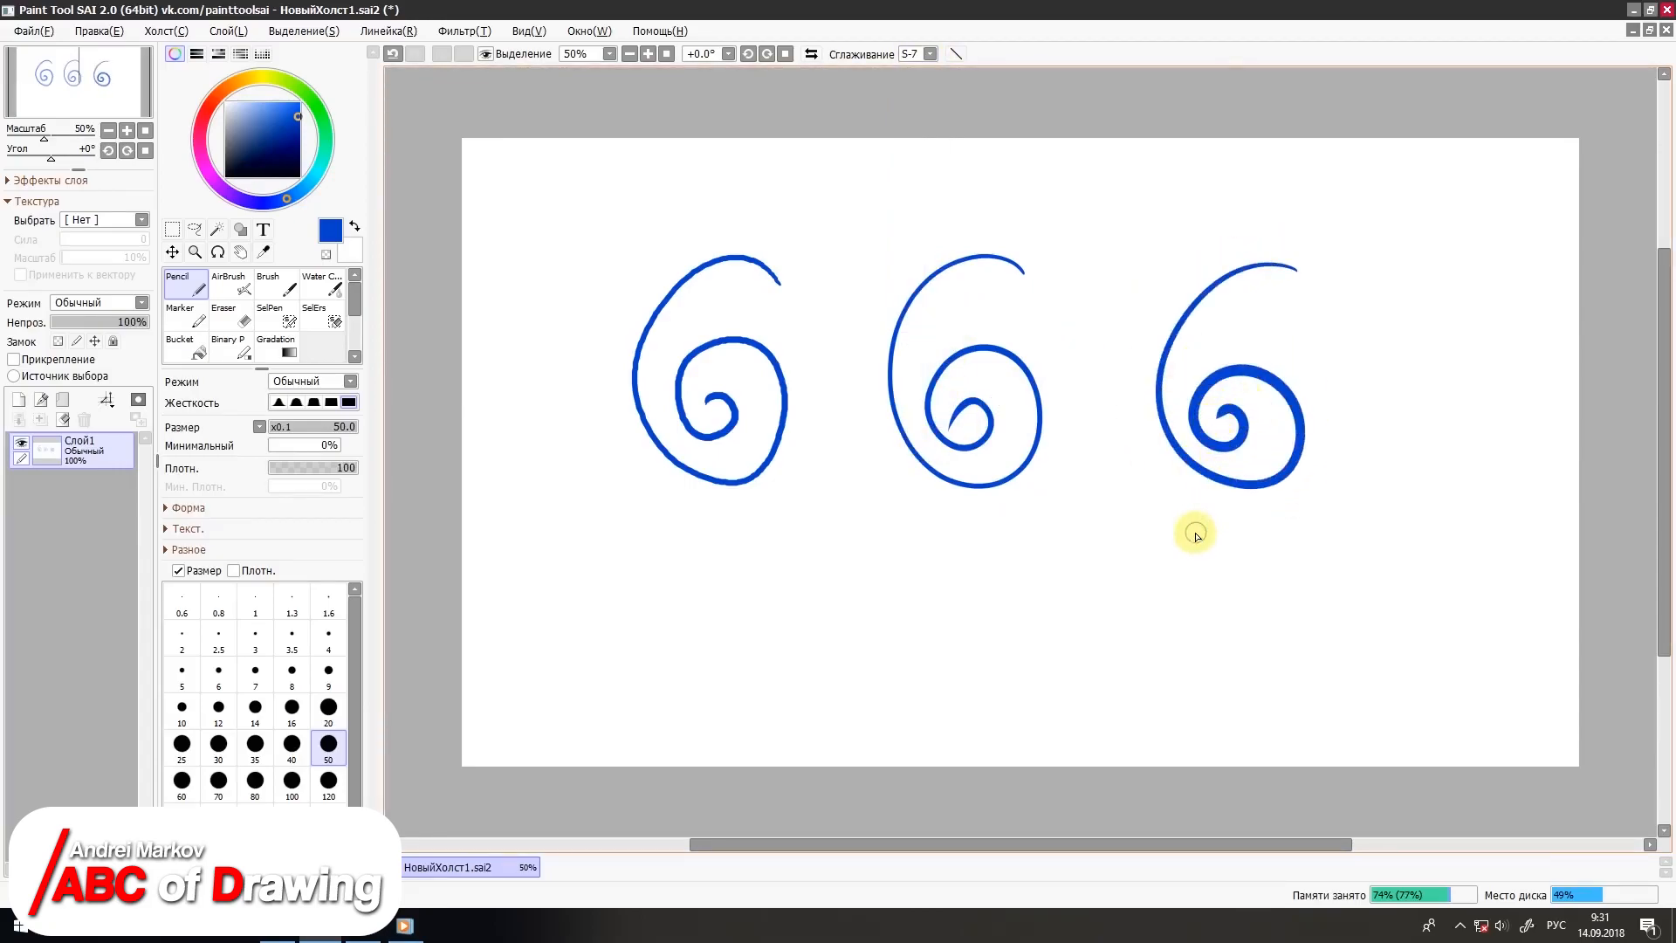
{"action": "left_click", "coordinate": [62, 420]}
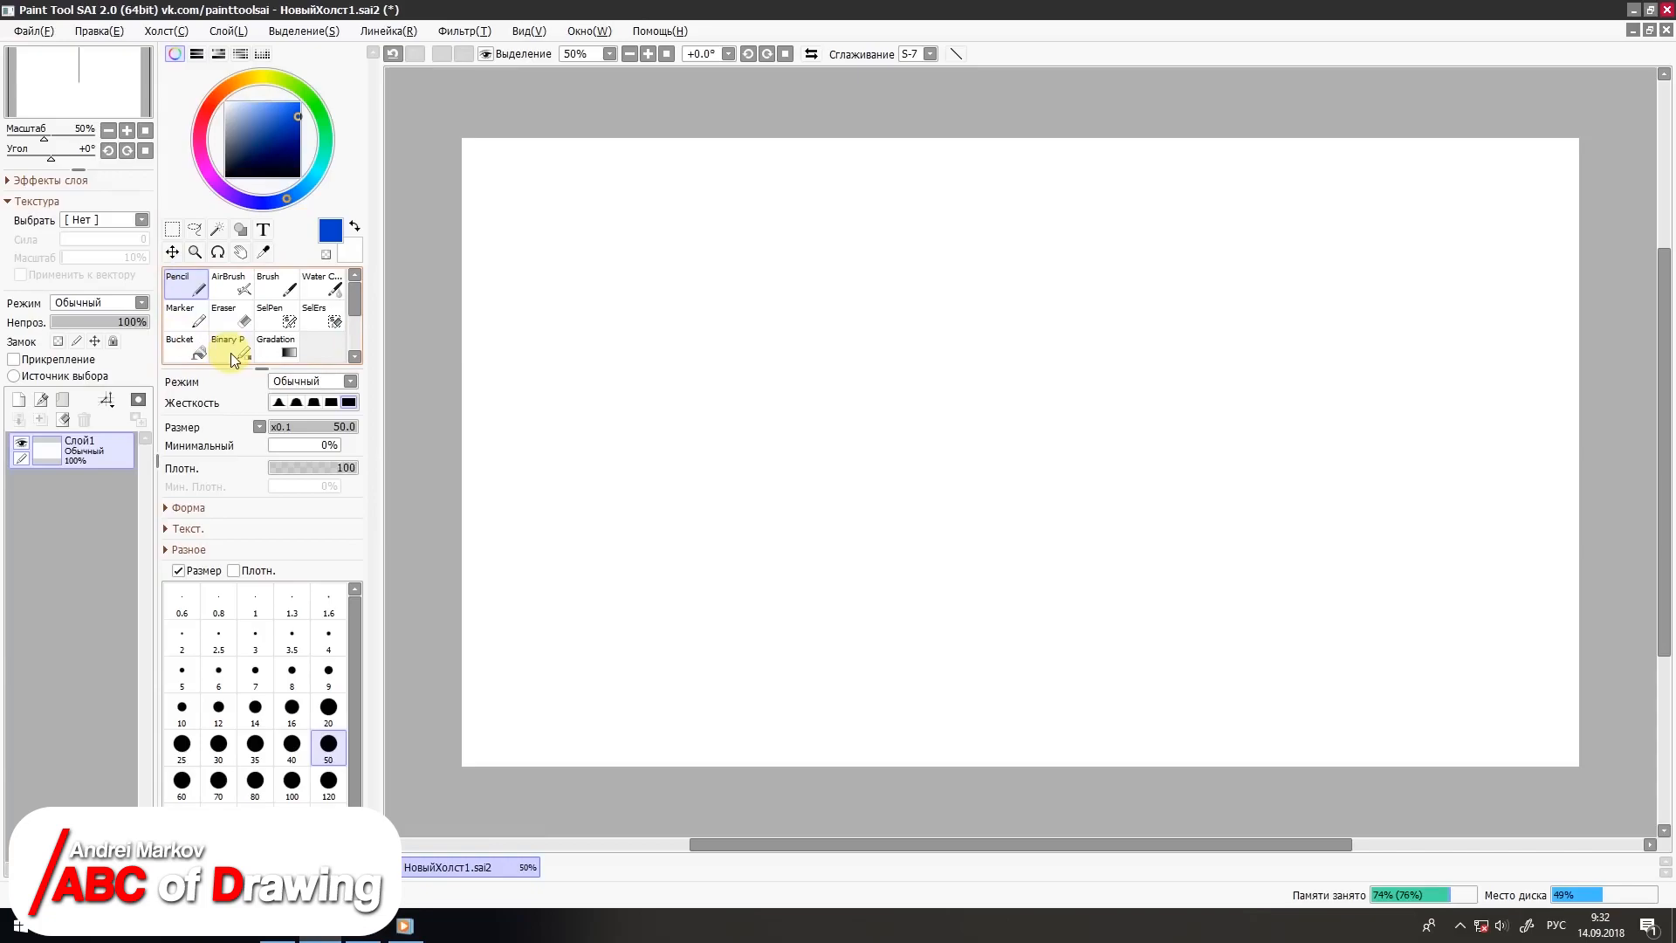
Step: View the tool types that can be added to the empty brush slot and cancel
{"action": "right_click", "coordinate": [330, 353]}
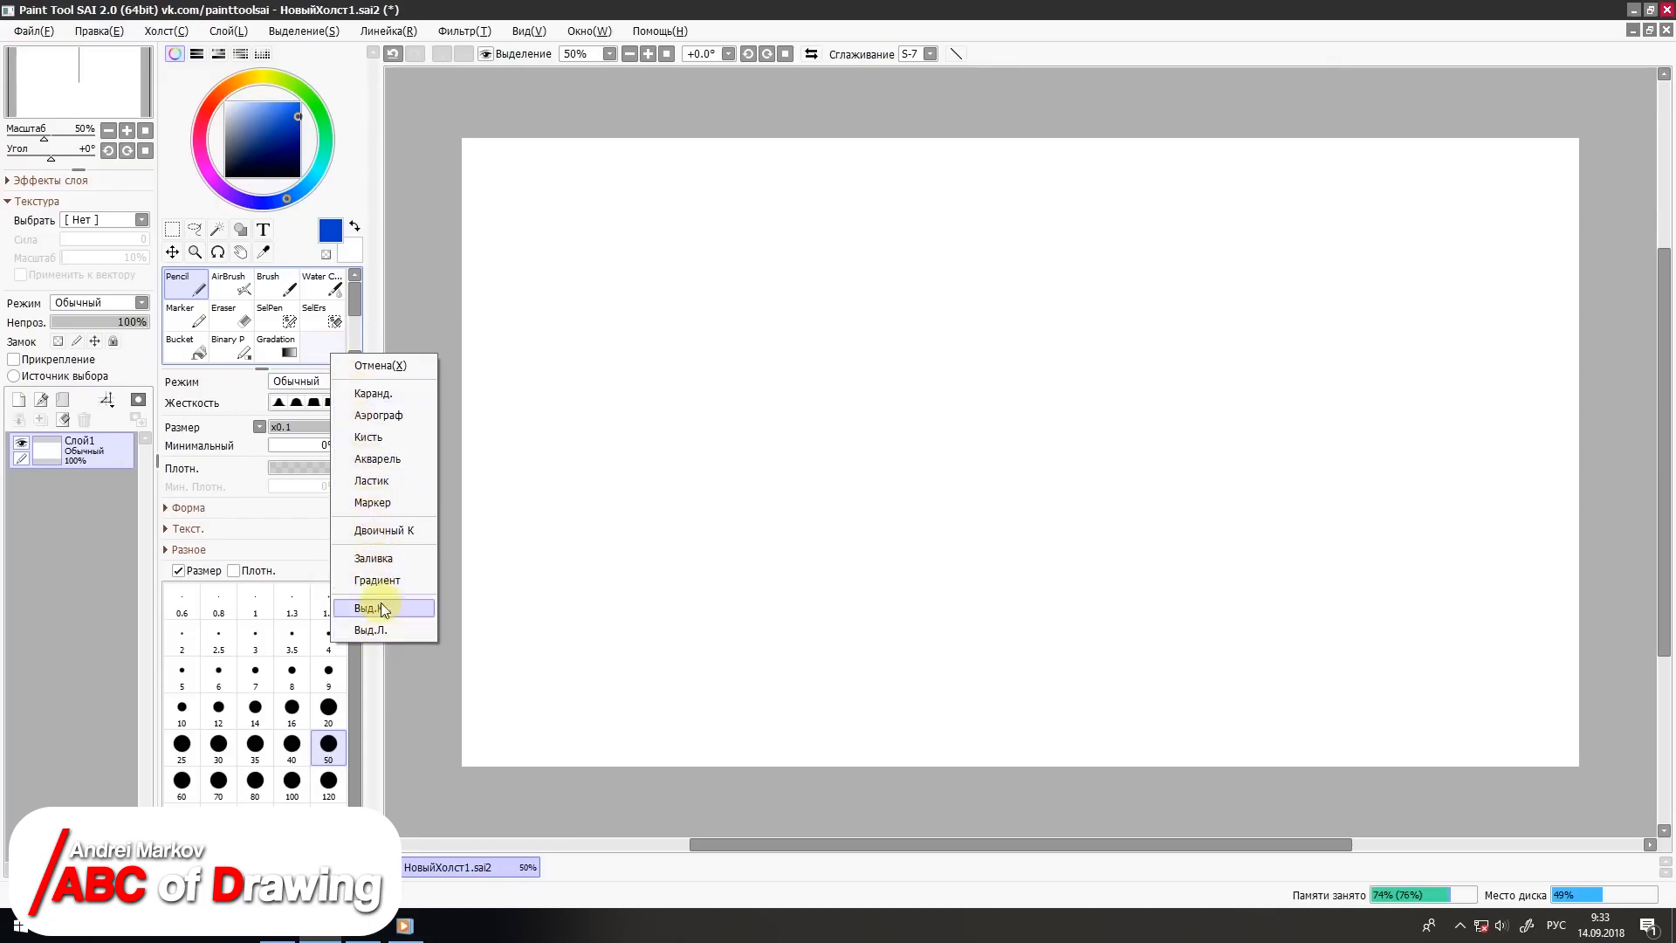
{"action": "left_click", "coordinate": [376, 369]}
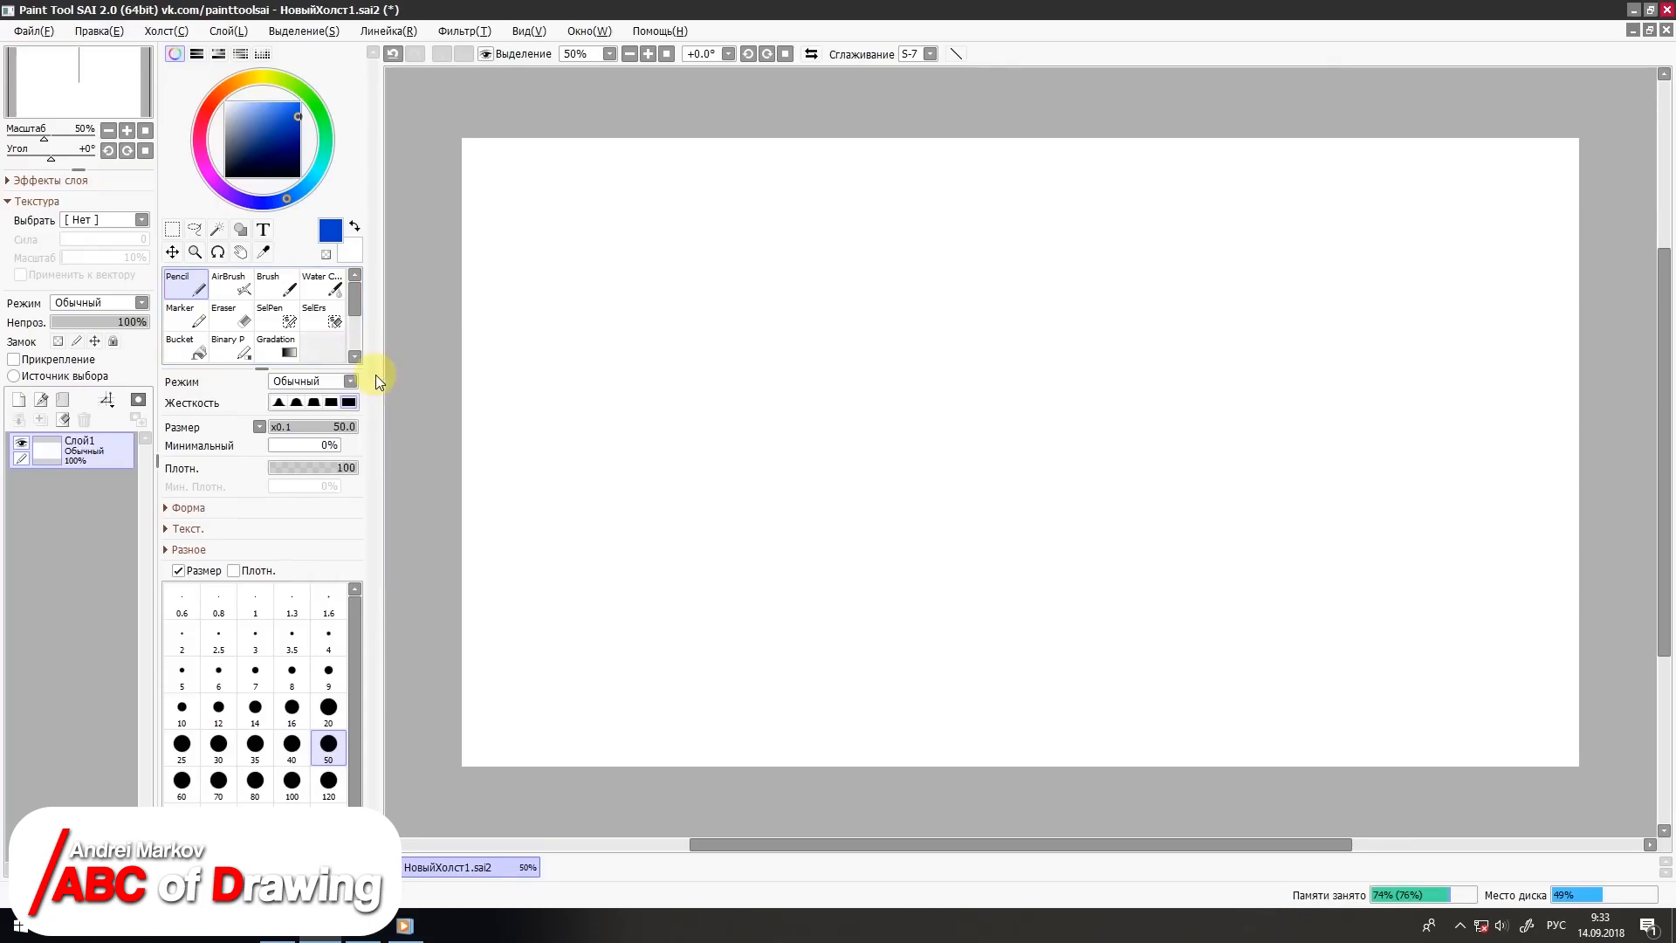
Step: Choose the AirBrush tool and set its brush size to 9
{"action": "left_click", "coordinate": [230, 286]}
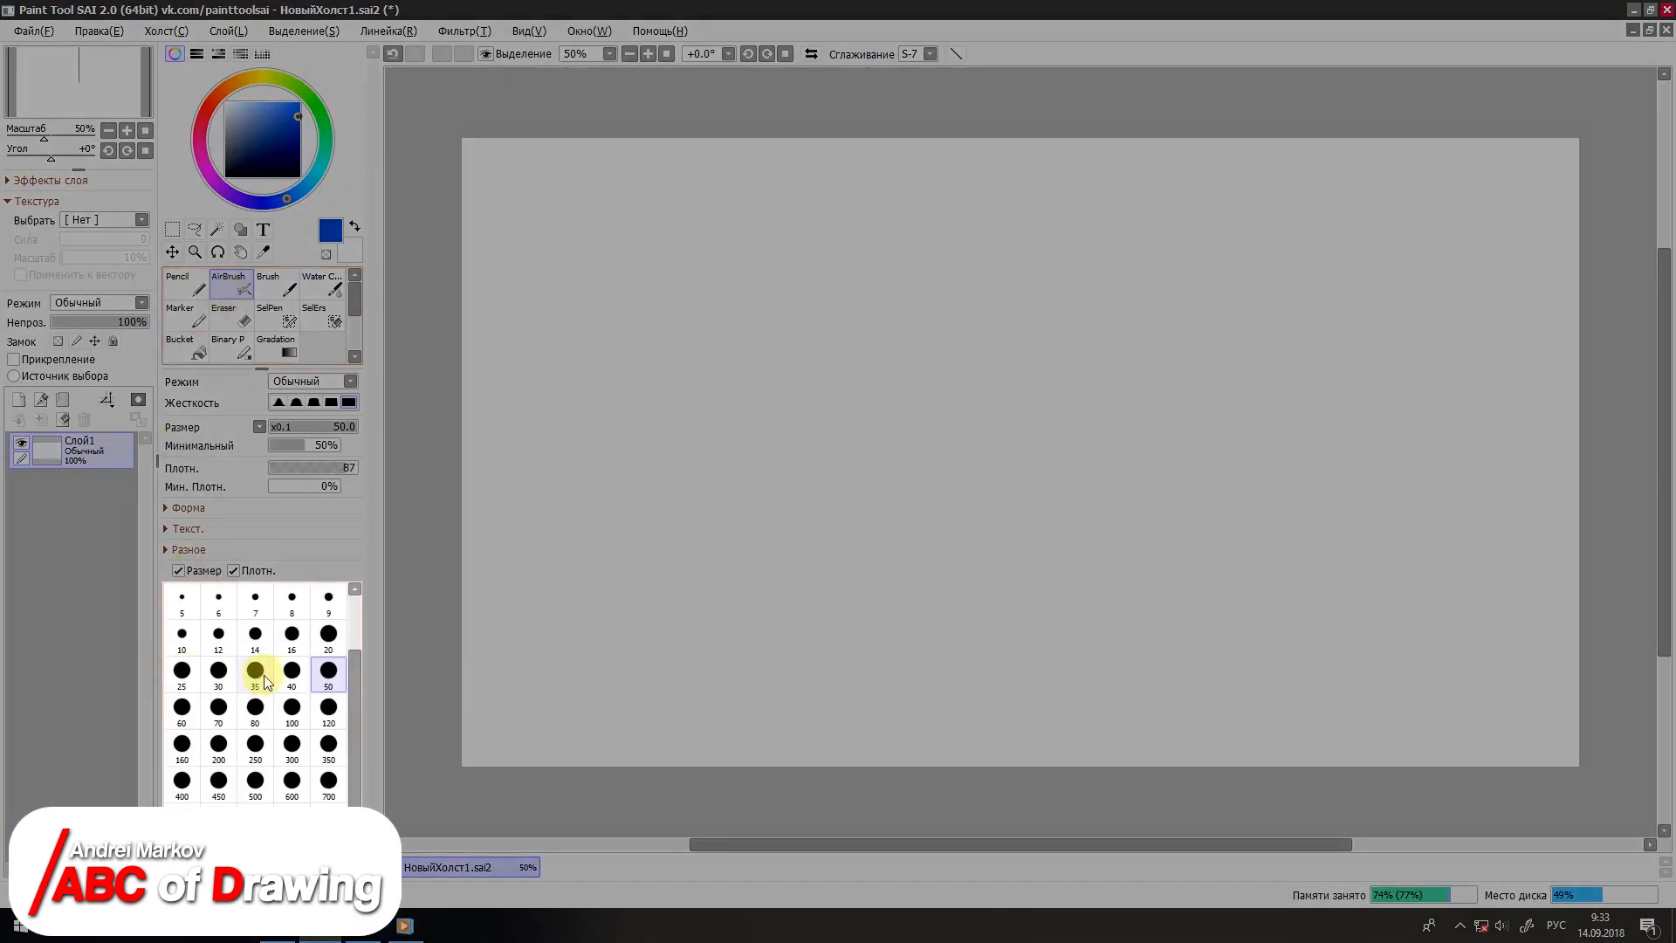
{"action": "left_click", "coordinate": [327, 600]}
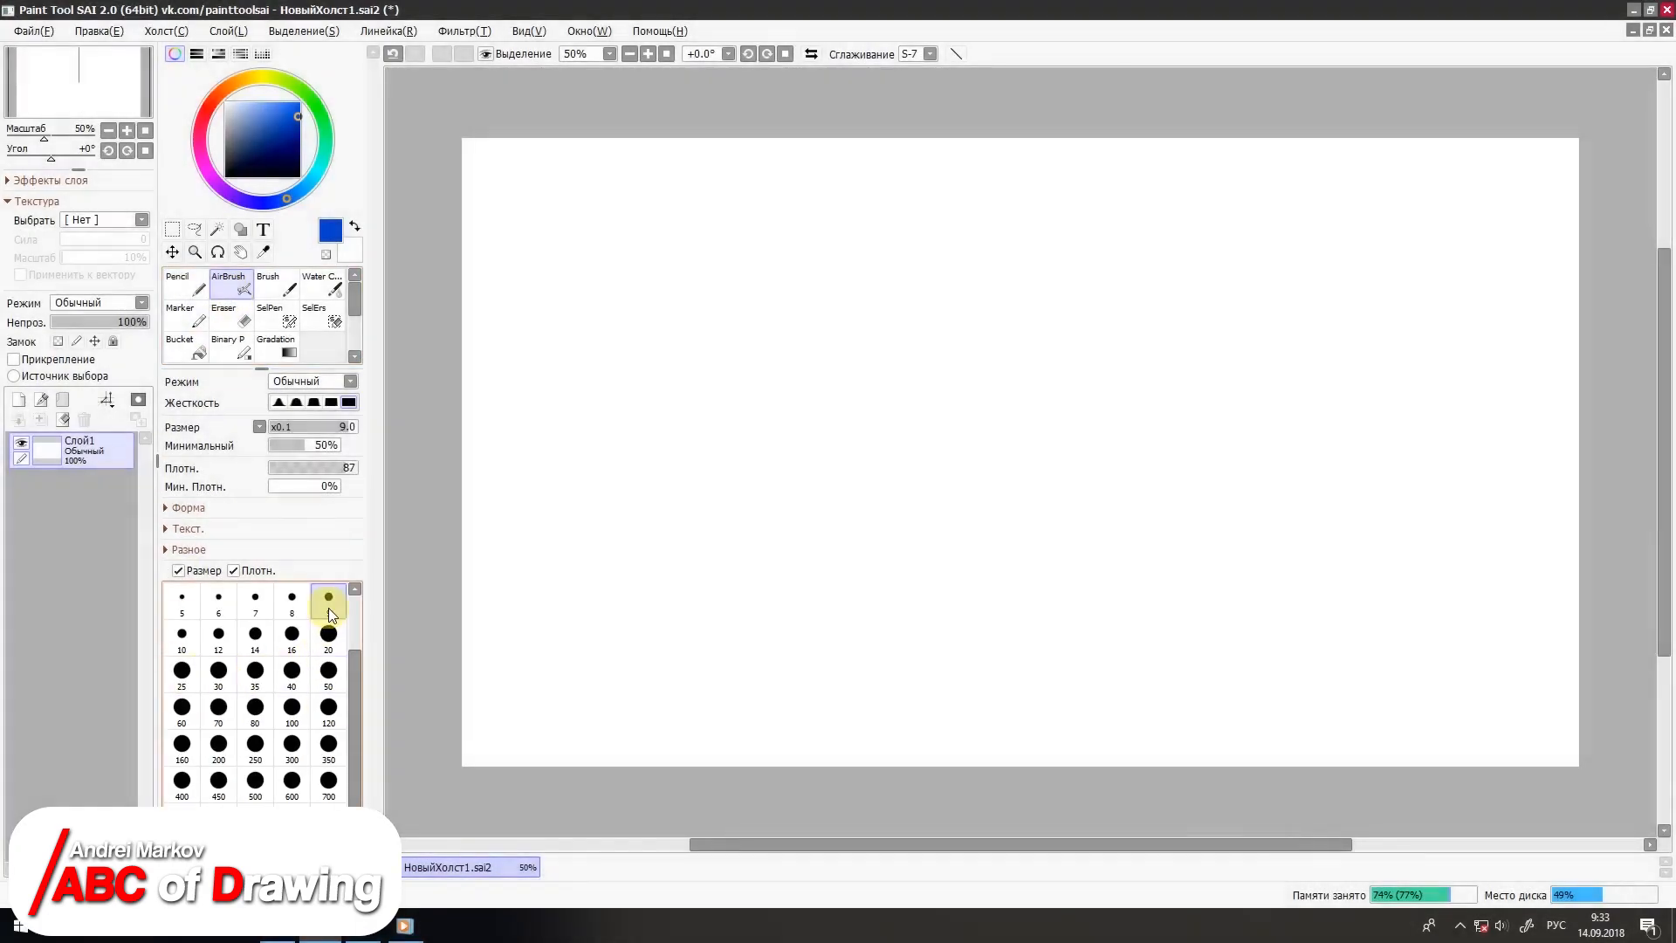
Step: Draw three thin blue airbrush strokes at size 9, and three wide overlapping strokes at size 350 to their right
{"action": "left_click_drag", "start_coordinate": [843, 251], "coordinate": [774, 574]}
{"action": "left_click_drag", "start_coordinate": [800, 255], "coordinate": [744, 558]}
{"action": "left_click_drag", "start_coordinate": [727, 281], "coordinate": [699, 578]}
{"action": "left_click", "coordinate": [323, 743]}
{"action": "left_click_drag", "start_coordinate": [1014, 323], "coordinate": [918, 646]}
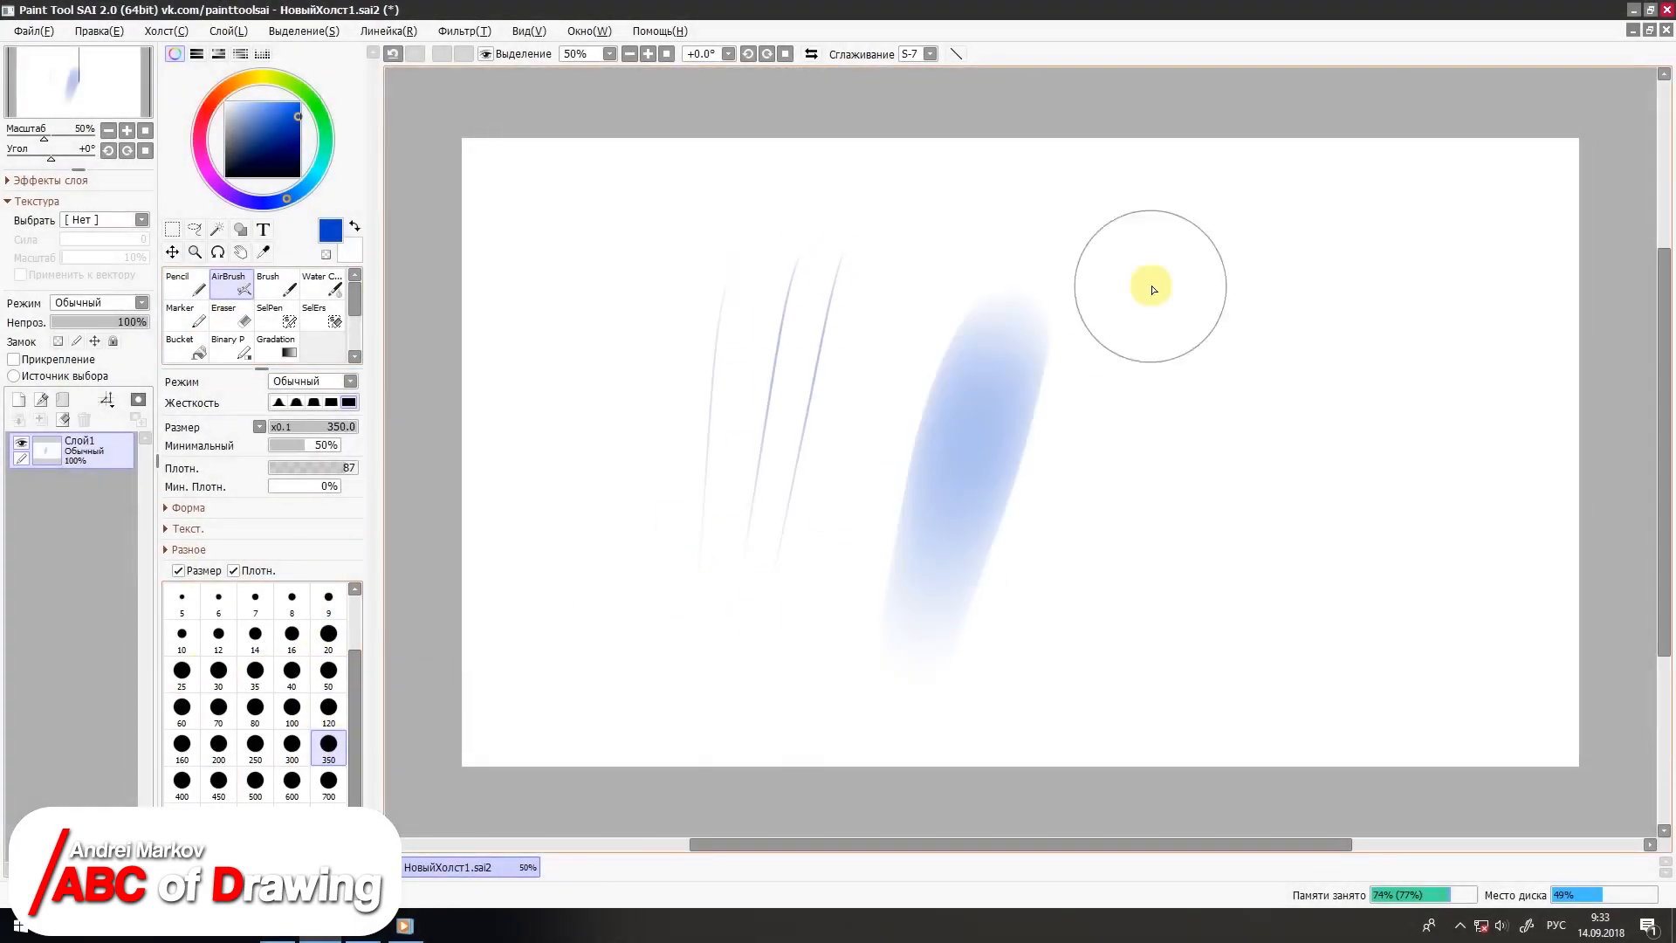
{"action": "left_click_drag", "start_coordinate": [1151, 289], "coordinate": [1038, 663]}
{"action": "left_click_drag", "start_coordinate": [1222, 323], "coordinate": [1074, 646]}
Step: Draw steep airbrush strokes near the canvas's left edge and diagonal ones near its right edge at size 50, and clear the layer
{"action": "left_click", "coordinate": [328, 669]}
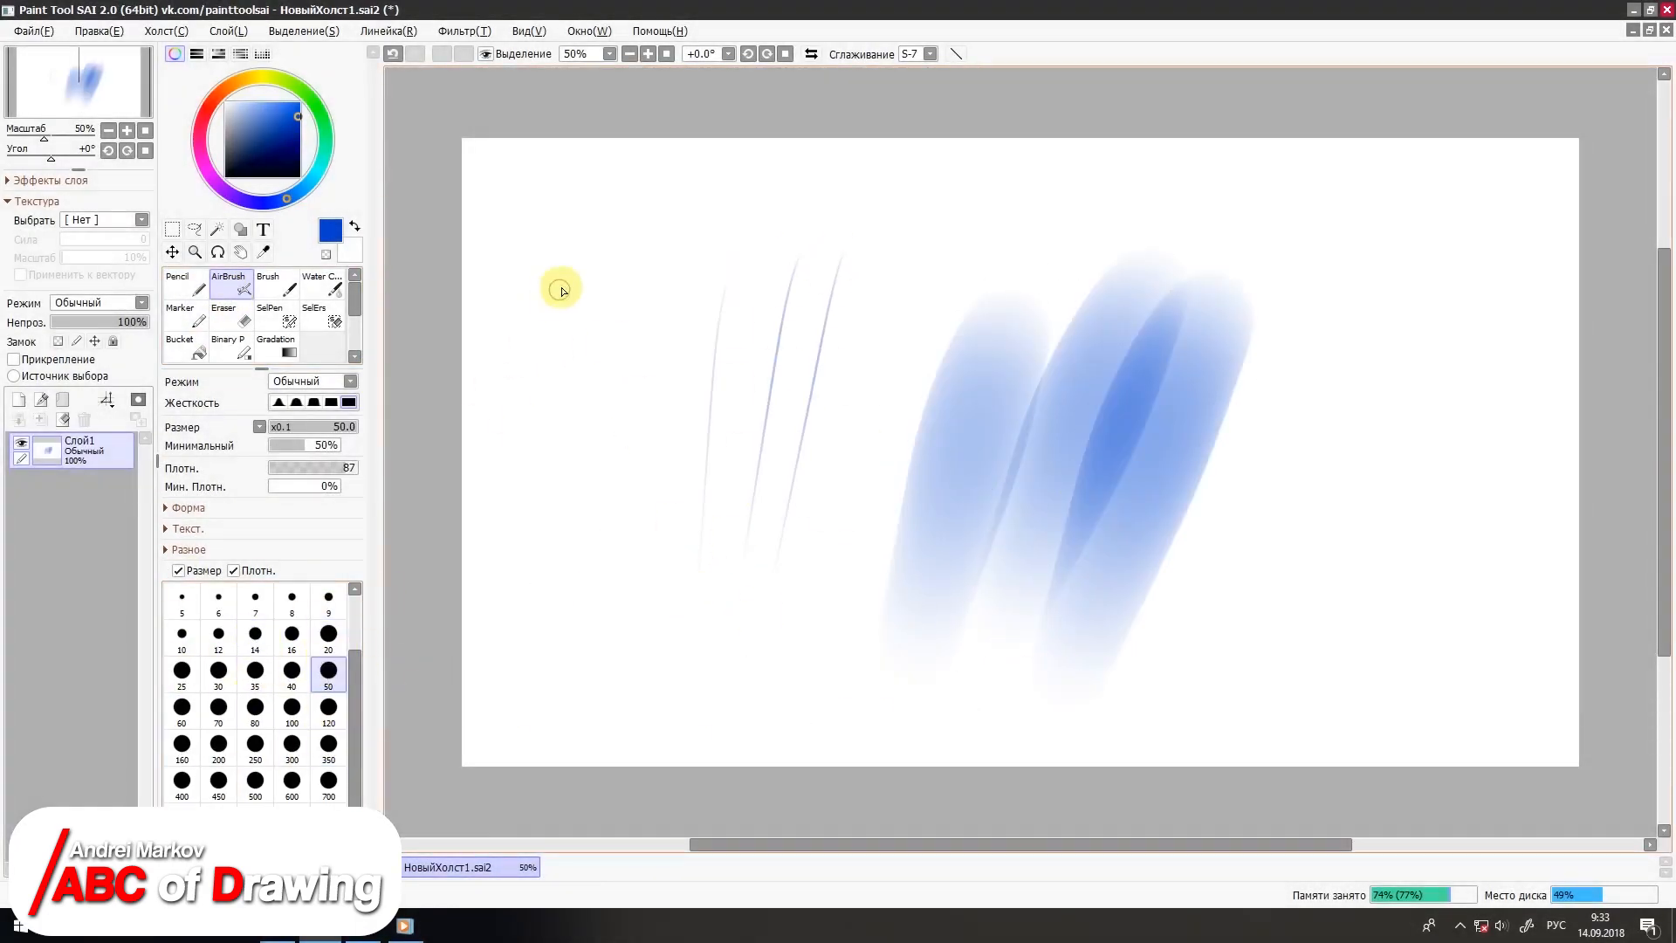
{"action": "left_click_drag", "start_coordinate": [563, 279], "coordinate": [524, 611]}
{"action": "left_click_drag", "start_coordinate": [616, 281], "coordinate": [589, 628]}
{"action": "left_click_drag", "start_coordinate": [676, 288], "coordinate": [641, 655]}
{"action": "left_click_drag", "start_coordinate": [1432, 286], "coordinate": [1310, 436]}
{"action": "left_click_drag", "start_coordinate": [1475, 297], "coordinate": [1331, 462]}
{"action": "left_click_drag", "start_coordinate": [1480, 319], "coordinate": [1331, 506]}
{"action": "left_click_drag", "start_coordinate": [1503, 340], "coordinate": [1344, 567]}
{"action": "left_click_drag", "start_coordinate": [1549, 388], "coordinate": [1348, 620]}
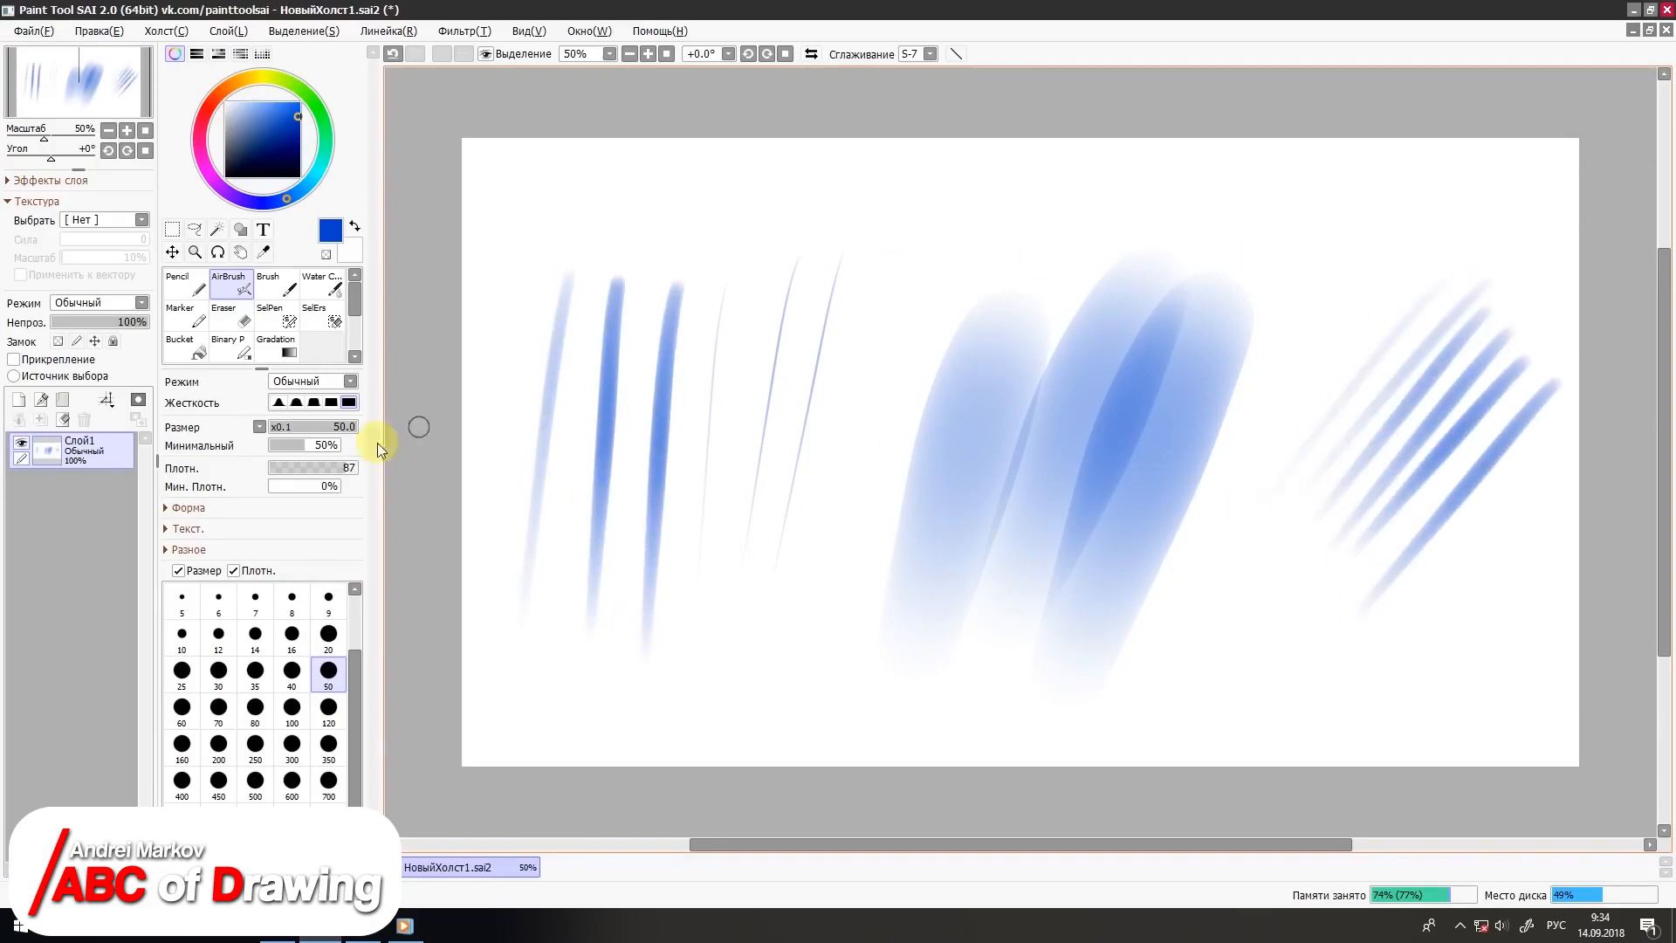
{"action": "key", "text": "Delete"}
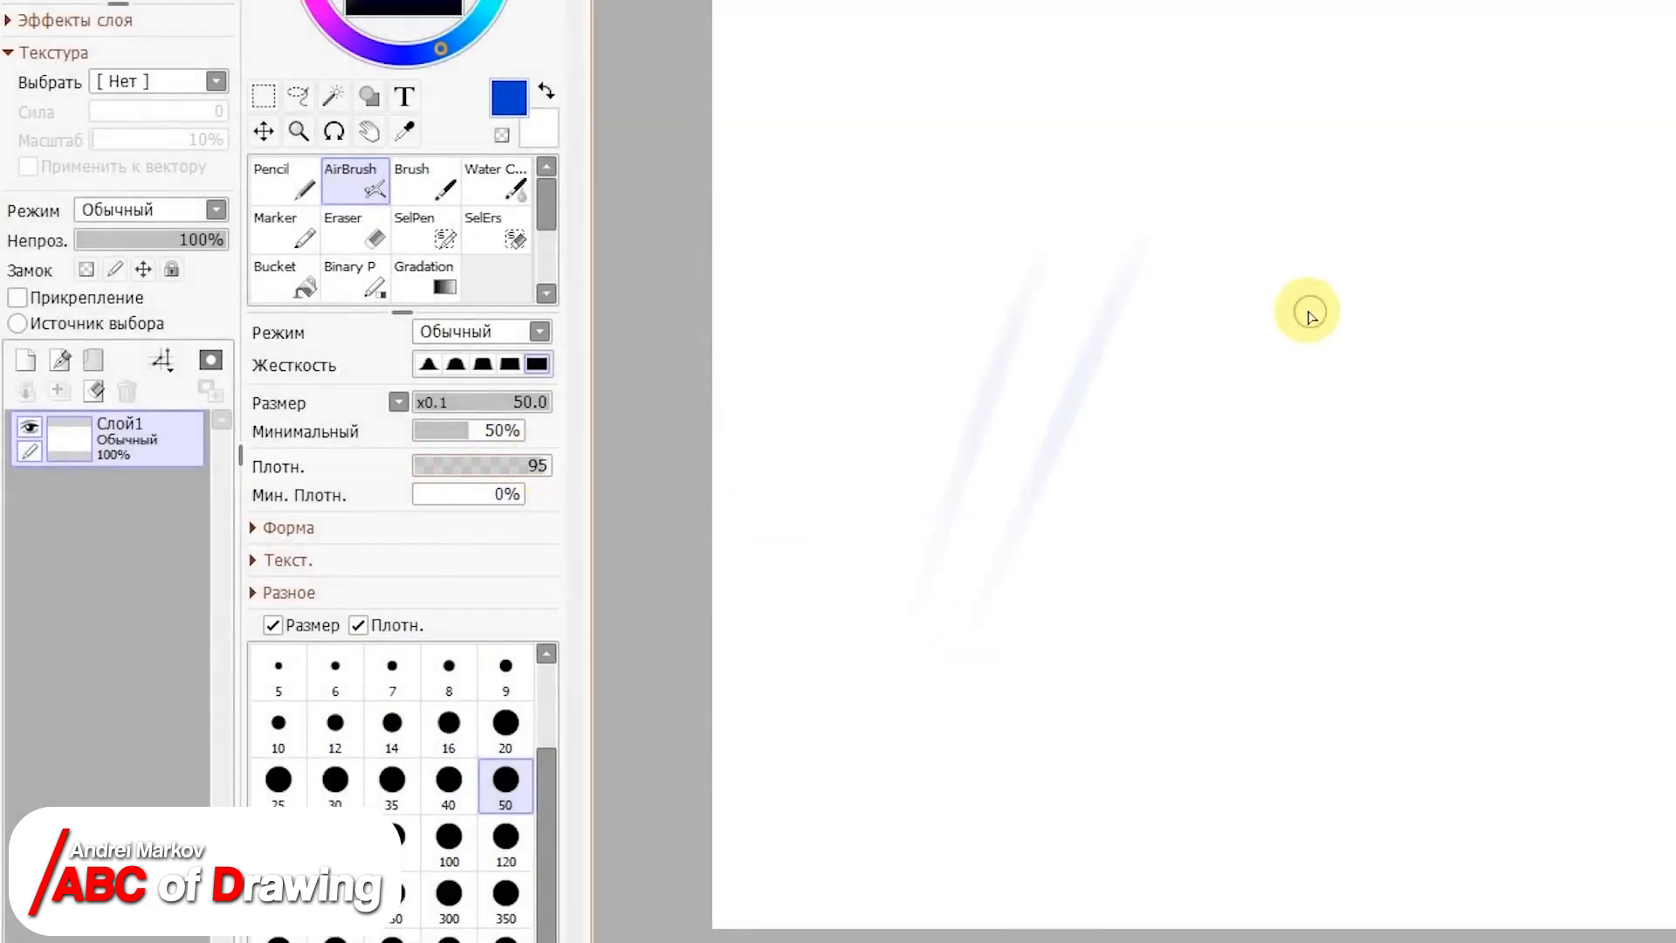
Step: With airbrush density at 95, draw two slanted strokes at size 50 and three shorter, thin strokes at a reduced size
{"action": "left_click_drag", "start_coordinate": [1327, 280], "coordinate": [1174, 609]}
{"action": "left_click_drag", "start_coordinate": [1440, 273], "coordinate": [1260, 627]}
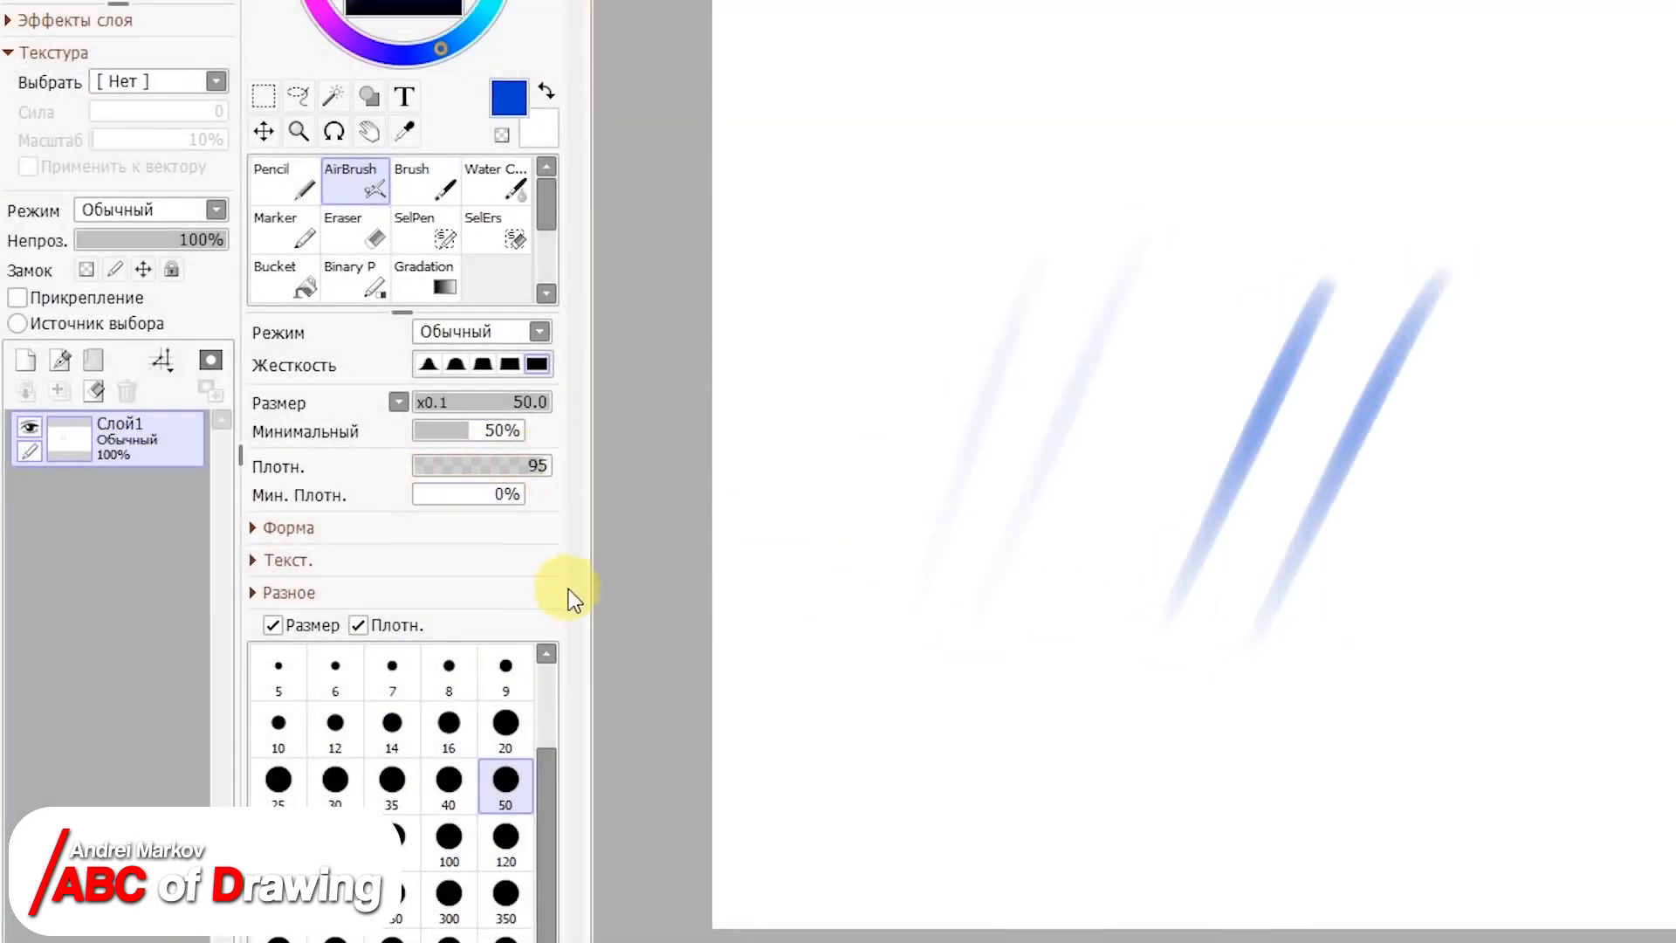
{"action": "left_click", "coordinate": [442, 405]}
{"action": "left_click_drag", "start_coordinate": [944, 275], "coordinate": [874, 454]}
{"action": "left_click_drag", "start_coordinate": [968, 284], "coordinate": [923, 416]}
{"action": "left_click_drag", "start_coordinate": [1015, 269], "coordinate": [954, 413]}
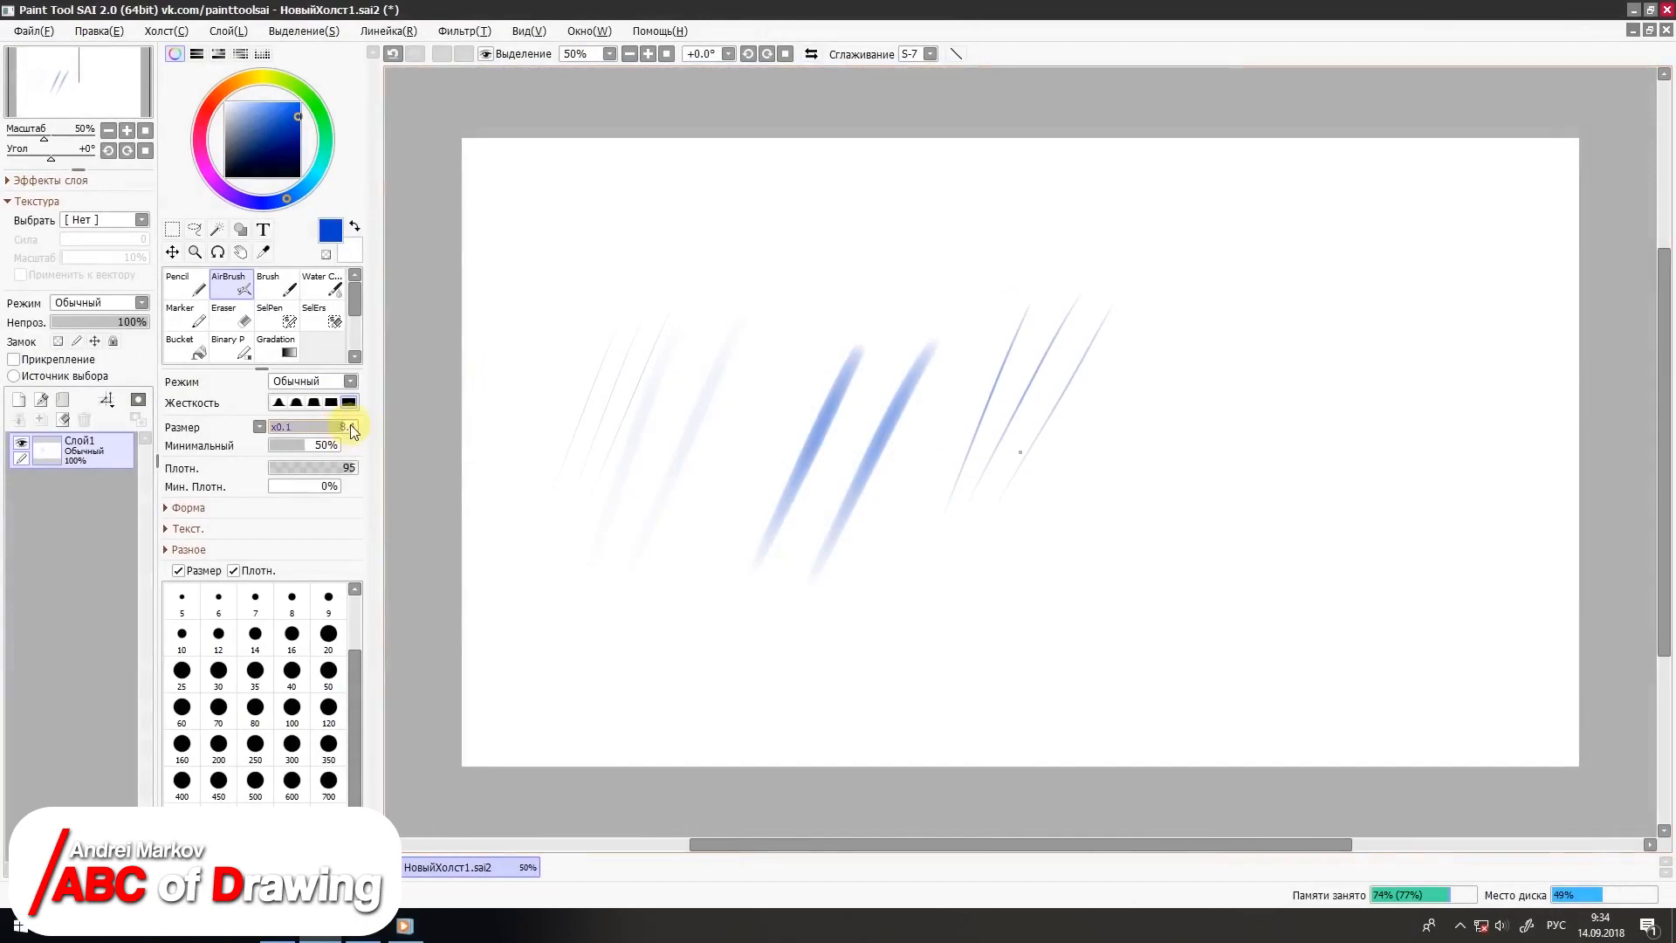
Step: Set the airbrush size multiplier to x1.0 and draw slanted strokes, including two wide ones at size 120
{"action": "left_click", "coordinate": [259, 426]}
{"action": "left_click", "coordinate": [279, 458]}
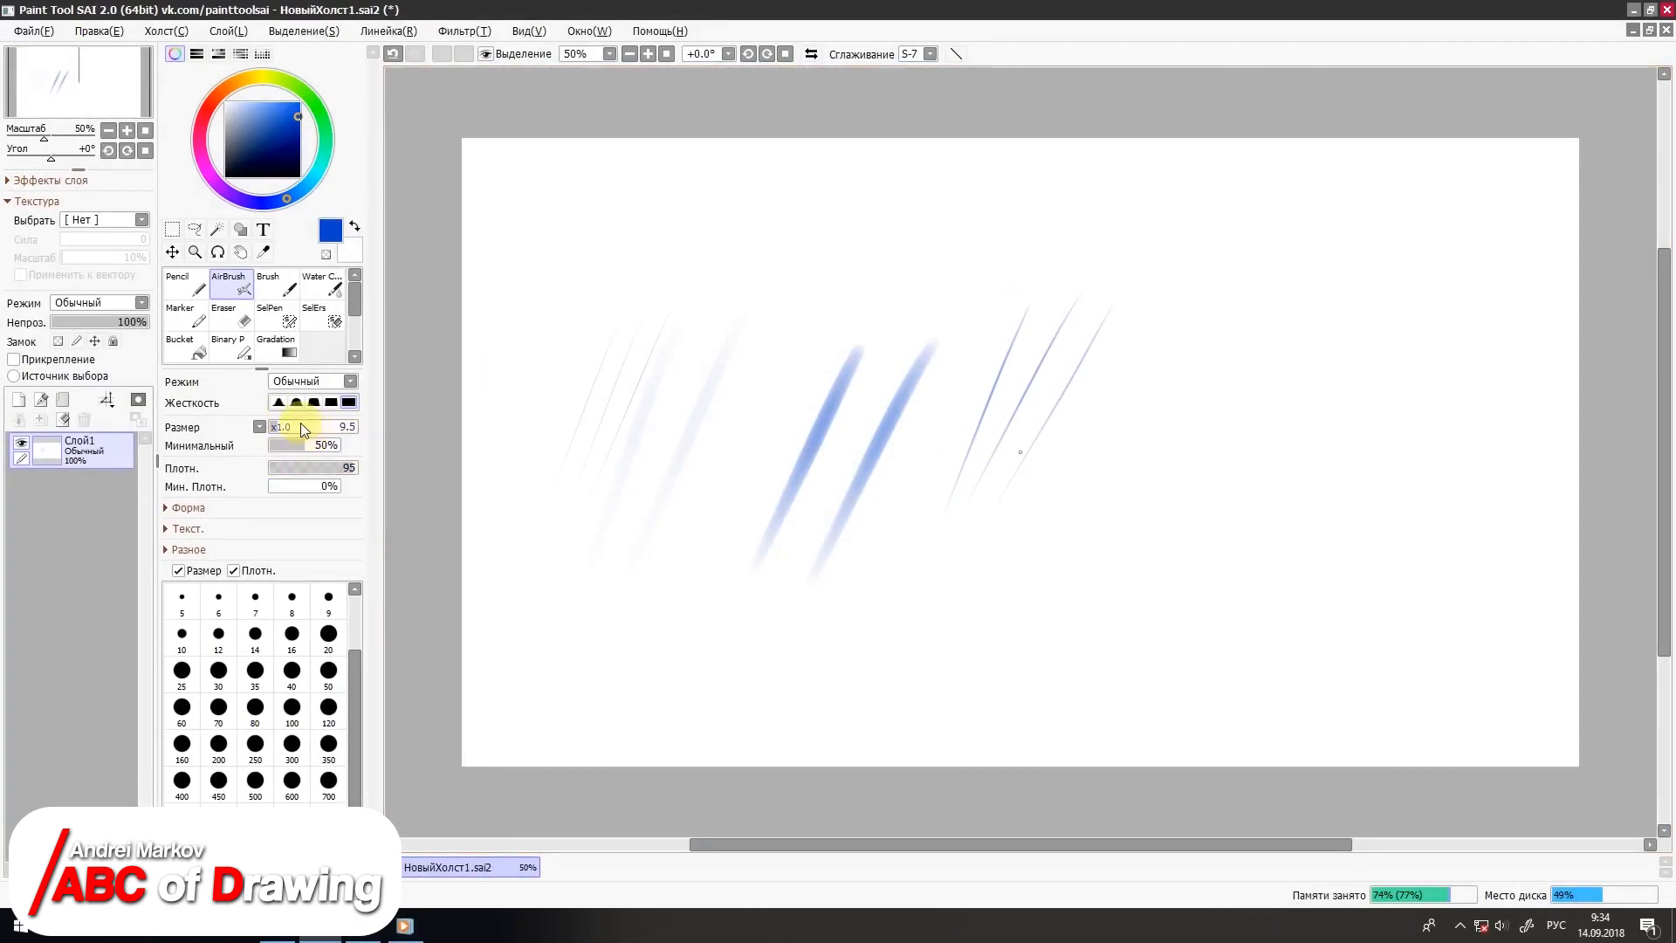
{"action": "left_click_drag", "start_coordinate": [729, 297], "coordinate": [620, 489]}
{"action": "left_click", "coordinate": [509, 840]}
{"action": "left_click_drag", "start_coordinate": [1221, 279], "coordinate": [1067, 622]}
{"action": "left_click_drag", "start_coordinate": [1292, 301], "coordinate": [1099, 621]}
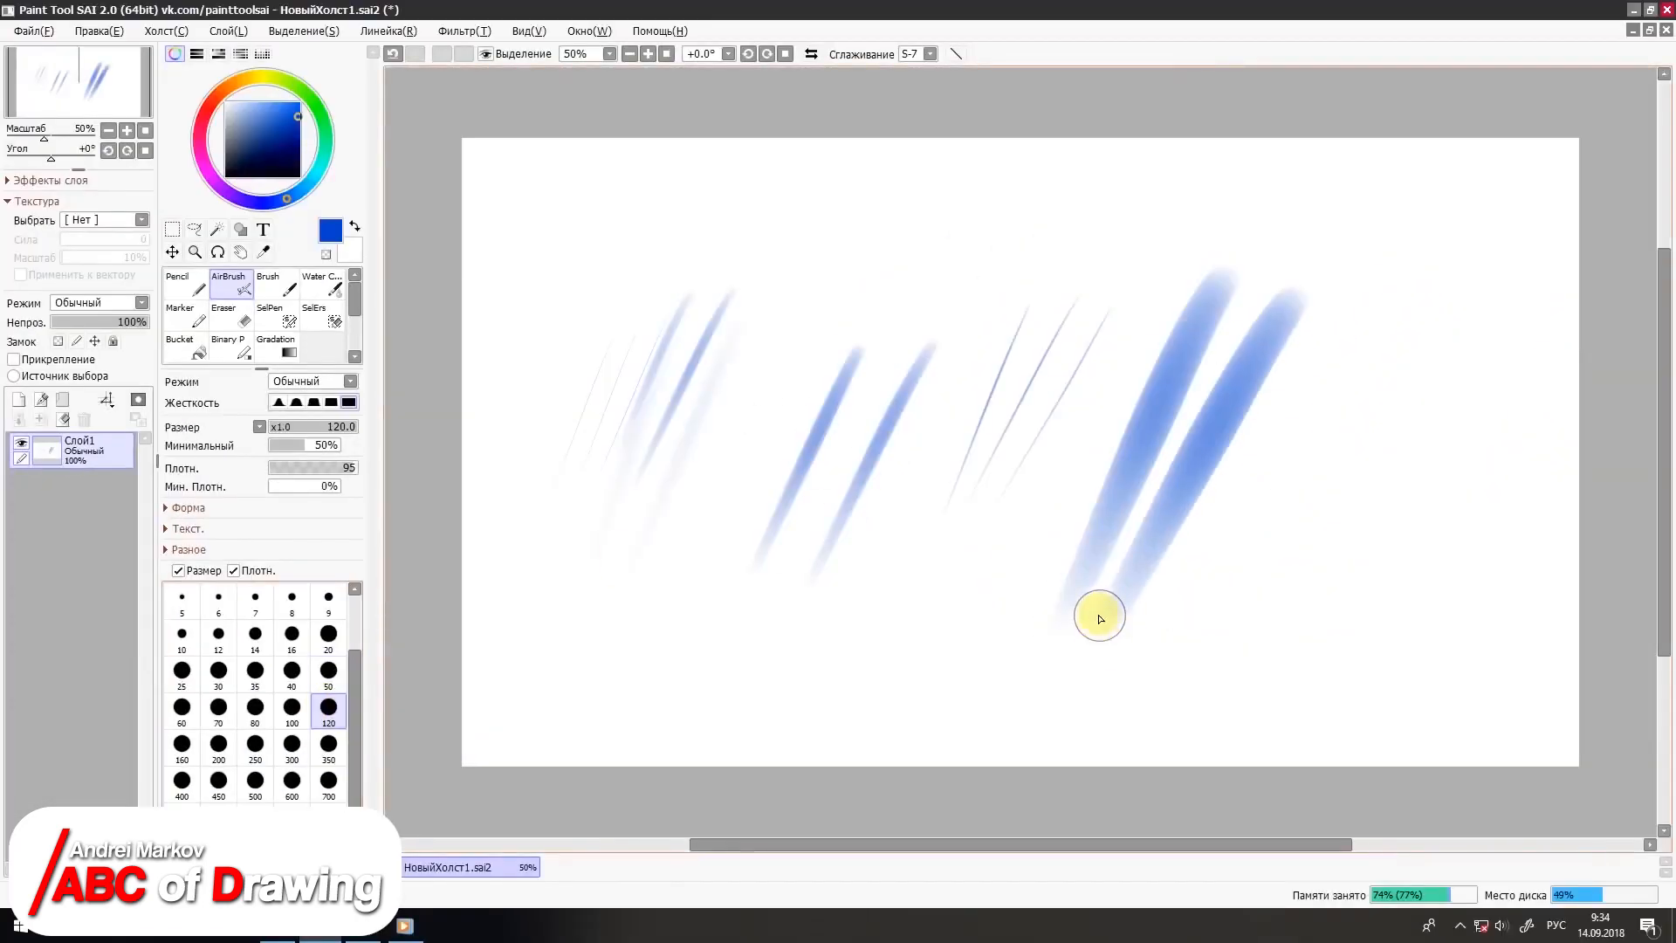
Step: Draw airbrush strokes with a softer edge hardness and one with the middle hardness, and clear the layer
{"action": "left_click", "coordinate": [433, 364]}
{"action": "left_click_drag", "start_coordinate": [1415, 300], "coordinate": [1244, 629]}
{"action": "left_click_drag", "start_coordinate": [1501, 288], "coordinate": [1273, 642]}
{"action": "left_click", "coordinate": [315, 402]}
{"action": "left_click_drag", "start_coordinate": [1166, 281], "coordinate": [1008, 589]}
{"action": "left_click", "coordinate": [63, 419]}
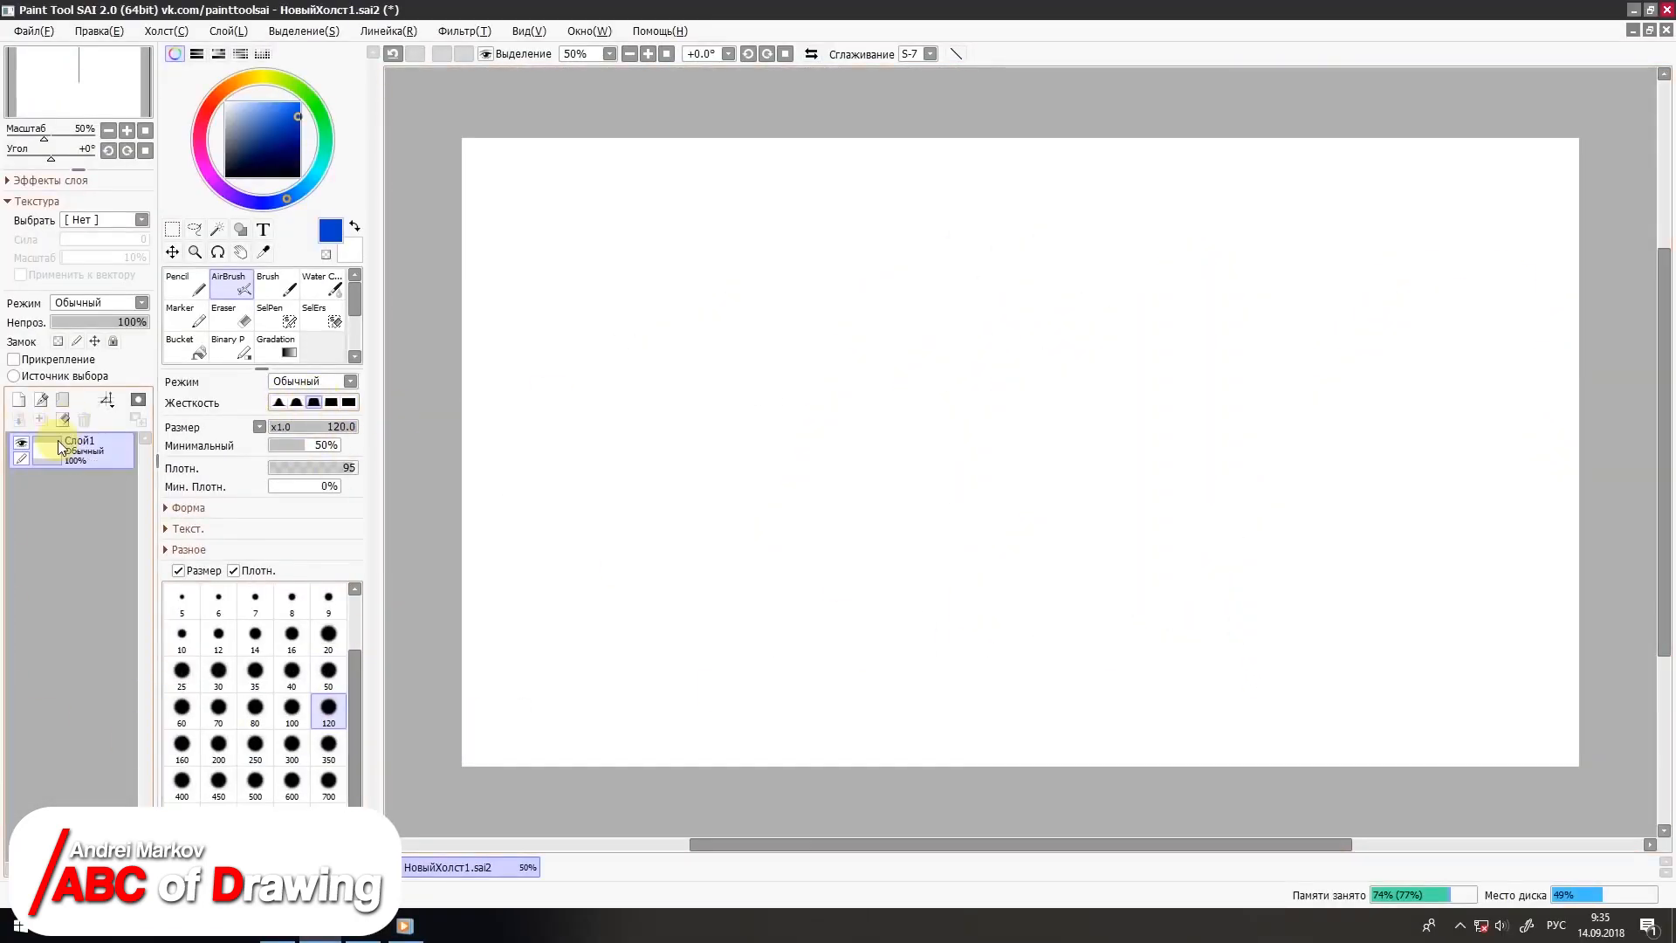
Step: Examine the airbrush's shape, texture and miscellaneous settings
{"action": "left_click", "coordinate": [166, 508]}
{"action": "left_click", "coordinate": [166, 508]}
{"action": "left_click", "coordinate": [166, 529]}
{"action": "left_click", "coordinate": [165, 529]}
{"action": "left_click", "coordinate": [166, 550]}
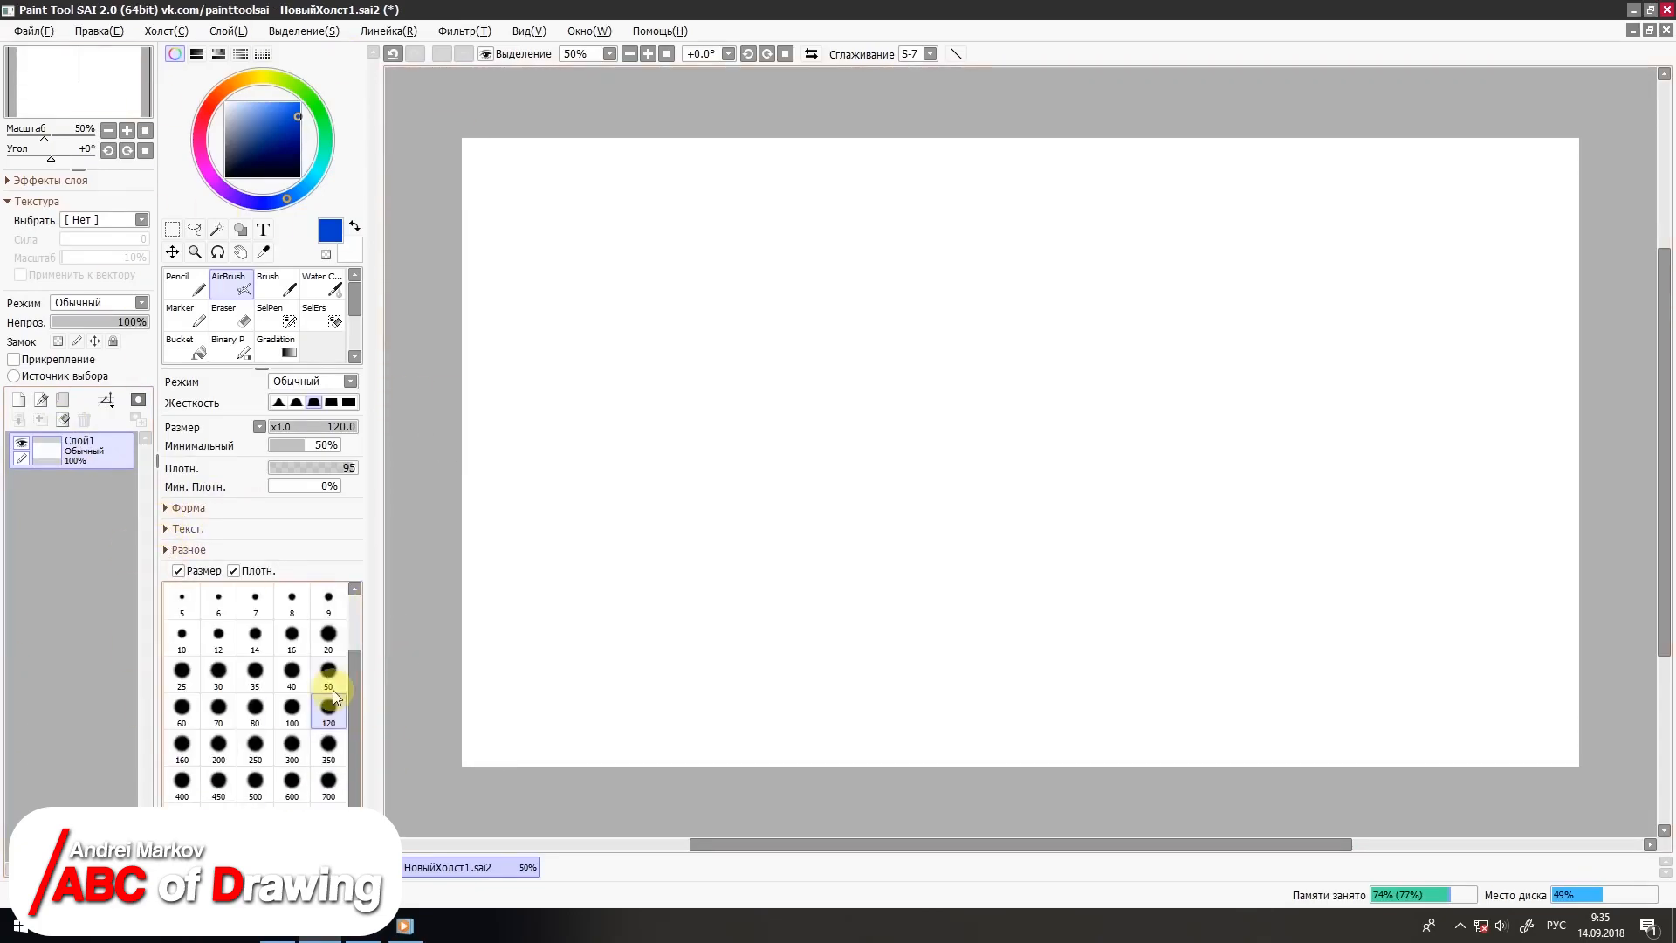
Step: Draw a row of seven slanted blue strokes with the Pencil tool at size 50
{"action": "left_click", "coordinate": [183, 284]}
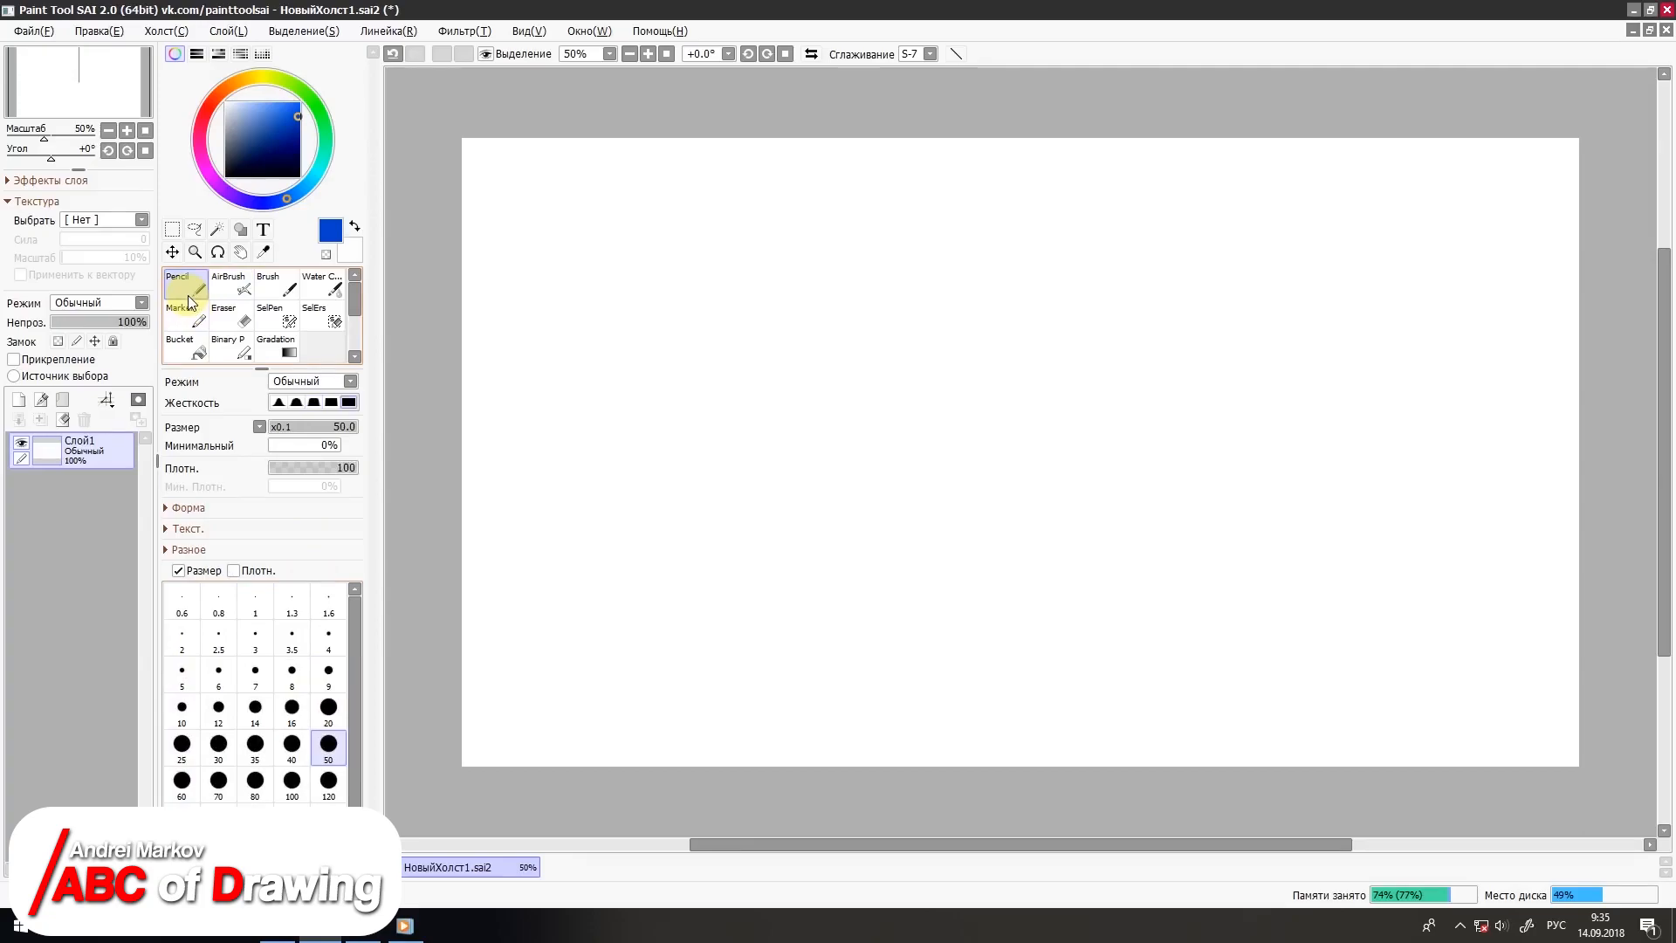
{"action": "left_click_drag", "start_coordinate": [736, 292], "coordinate": [663, 505]}
{"action": "left_click_drag", "start_coordinate": [799, 256], "coordinate": [700, 515]}
{"action": "left_click_drag", "start_coordinate": [857, 246], "coordinate": [738, 537]}
{"action": "left_click_drag", "start_coordinate": [925, 236], "coordinate": [808, 548]}
{"action": "left_click_drag", "start_coordinate": [994, 231], "coordinate": [860, 561]}
{"action": "left_click_drag", "start_coordinate": [1069, 230], "coordinate": [931, 576]}
{"action": "left_click_drag", "start_coordinate": [1130, 236], "coordinate": [977, 610]}
Step: Draw further strokes across the canvas with a much larger Pencil size, and clear the layer
{"action": "left_click", "coordinate": [329, 819]}
{"action": "left_click_drag", "start_coordinate": [1295, 269], "coordinate": [1216, 447]}
{"action": "mouse_move", "coordinate": [1360, 262]}
{"action": "left_mouse_down"}
{"action": "mouse_move", "coordinate": [1251, 450]}
{"action": "mouse_move", "coordinate": [1233, 568]}
{"action": "left_mouse_up"}
{"action": "left_click_drag", "start_coordinate": [1517, 247], "coordinate": [1284, 624]}
{"action": "left_click_drag", "start_coordinate": [899, 181], "coordinate": [874, 548]}
{"action": "left_click_drag", "start_coordinate": [976, 184], "coordinate": [955, 585]}
{"action": "left_click_drag", "start_coordinate": [1095, 229], "coordinate": [1076, 581]}
{"action": "mouse_move", "coordinate": [576, 336]}
{"action": "left_mouse_down"}
{"action": "mouse_move", "coordinate": [587, 422]}
{"action": "mouse_move", "coordinate": [625, 422]}
{"action": "left_mouse_up"}
{"action": "left_click_drag", "start_coordinate": [681, 537], "coordinate": [816, 728]}
{"action": "key", "text": "Delete"}
Step: Draw five slanted dark yellow strokes with the AirBrush at size 50
{"action": "left_click", "coordinate": [228, 288]}
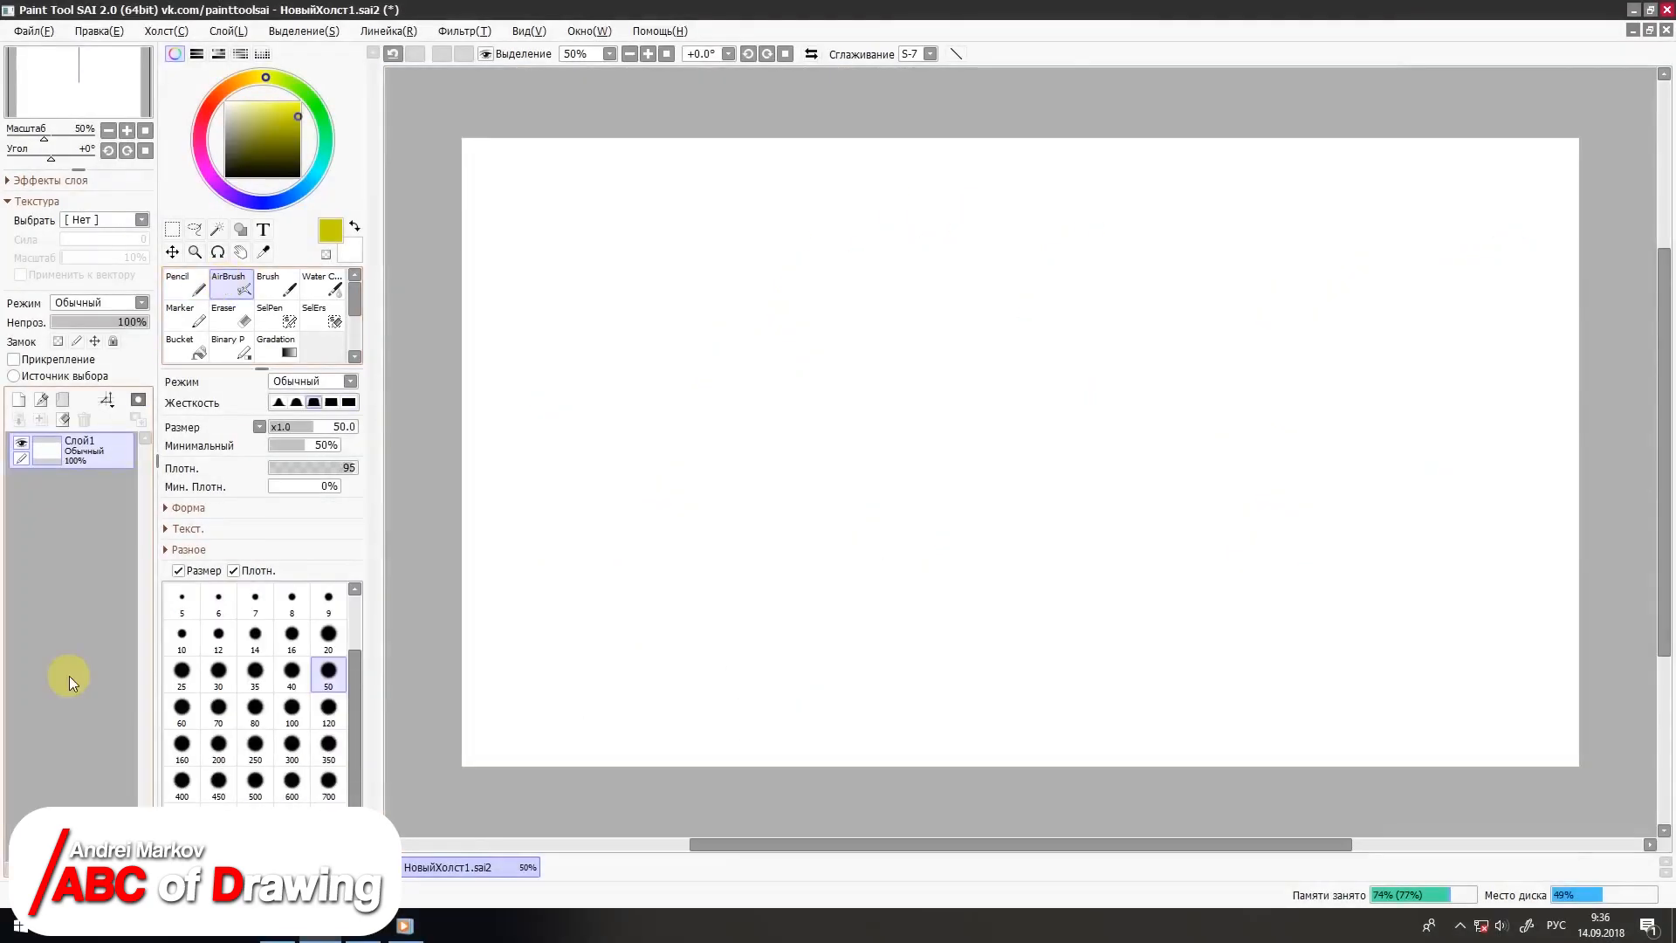
{"action": "left_click_drag", "start_coordinate": [740, 214], "coordinate": [673, 510]}
{"action": "left_click_drag", "start_coordinate": [834, 217], "coordinate": [773, 522]}
{"action": "left_click_drag", "start_coordinate": [921, 203], "coordinate": [855, 532]}
{"action": "left_click_drag", "start_coordinate": [989, 214], "coordinate": [932, 519]}
{"action": "left_click_drag", "start_coordinate": [1078, 216], "coordinate": [1003, 533]}
Step: Paint blue and red airbrush strokes over the yellow ones to show how the colours overlap, and clear the layer
{"action": "left_click", "coordinate": [275, 201]}
{"action": "left_click_drag", "start_coordinate": [790, 203], "coordinate": [853, 461]}
{"action": "left_click_drag", "start_coordinate": [875, 204], "coordinate": [917, 471]}
{"action": "left_click_drag", "start_coordinate": [1078, 218], "coordinate": [1028, 416]}
{"action": "left_click", "coordinate": [214, 100]}
{"action": "left_click_drag", "start_coordinate": [724, 234], "coordinate": [931, 579]}
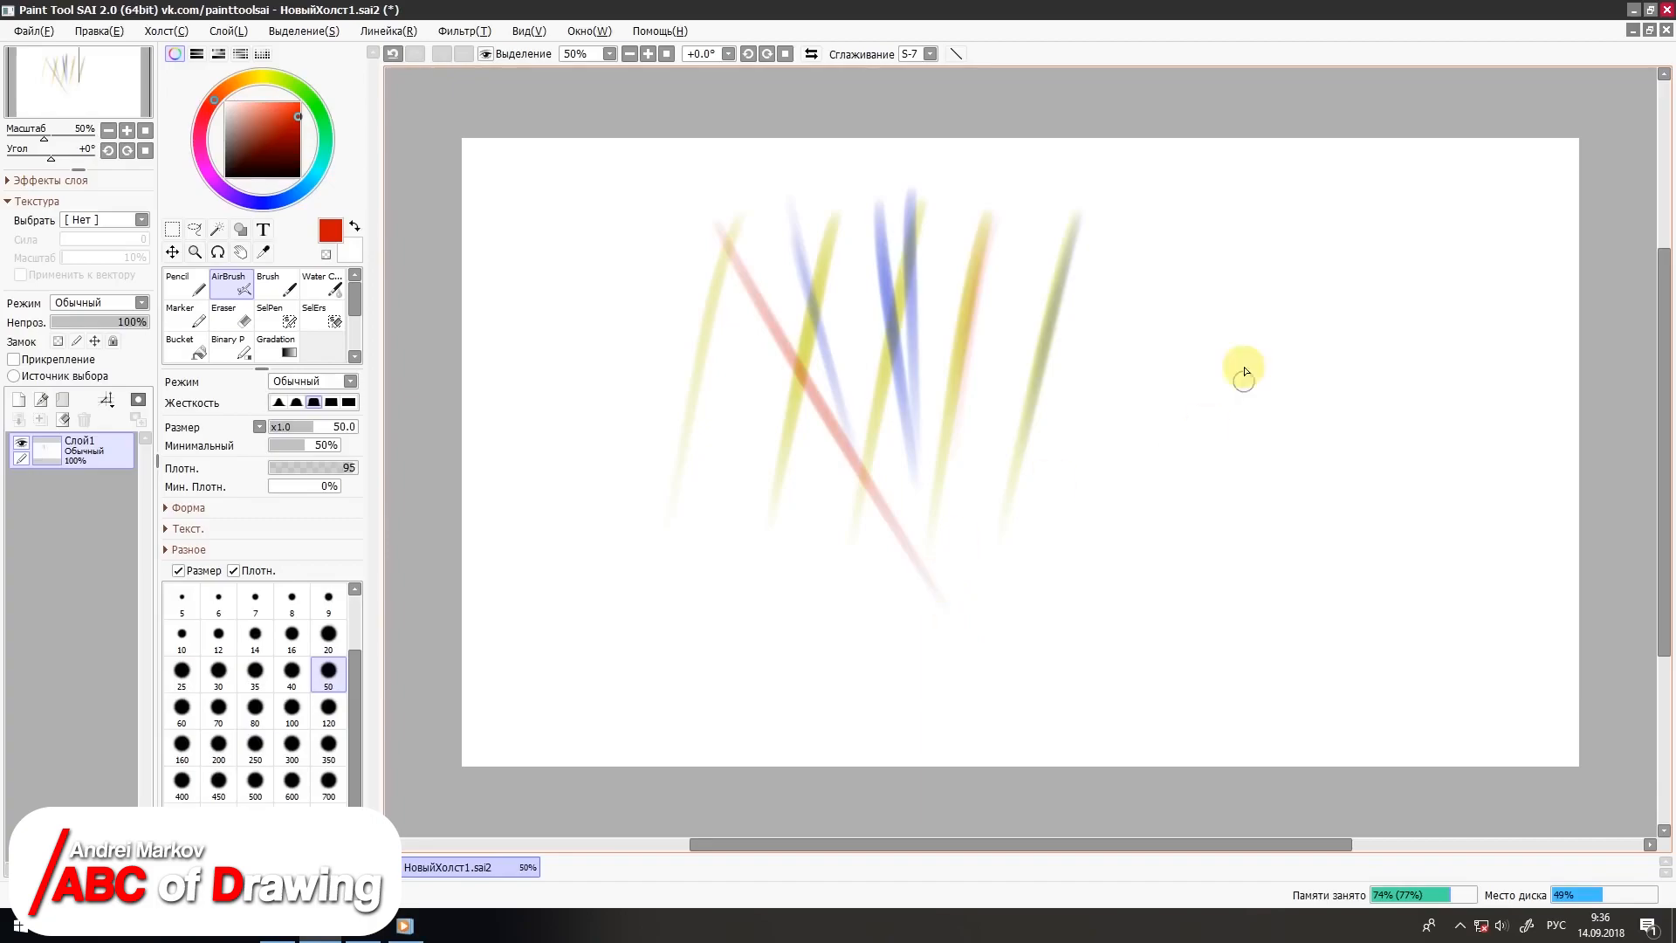
{"action": "left_click_drag", "start_coordinate": [1015, 263], "coordinate": [700, 568]}
{"action": "key", "text": "Delete"}
Step: Draw a series of slanted red strokes with the Brush tool at size 50
{"action": "left_click", "coordinate": [270, 281]}
{"action": "left_click_drag", "start_coordinate": [804, 293], "coordinate": [743, 513]}
{"action": "left_click_drag", "start_coordinate": [939, 236], "coordinate": [838, 569]}
{"action": "left_click_drag", "start_coordinate": [1030, 217], "coordinate": [913, 580]}
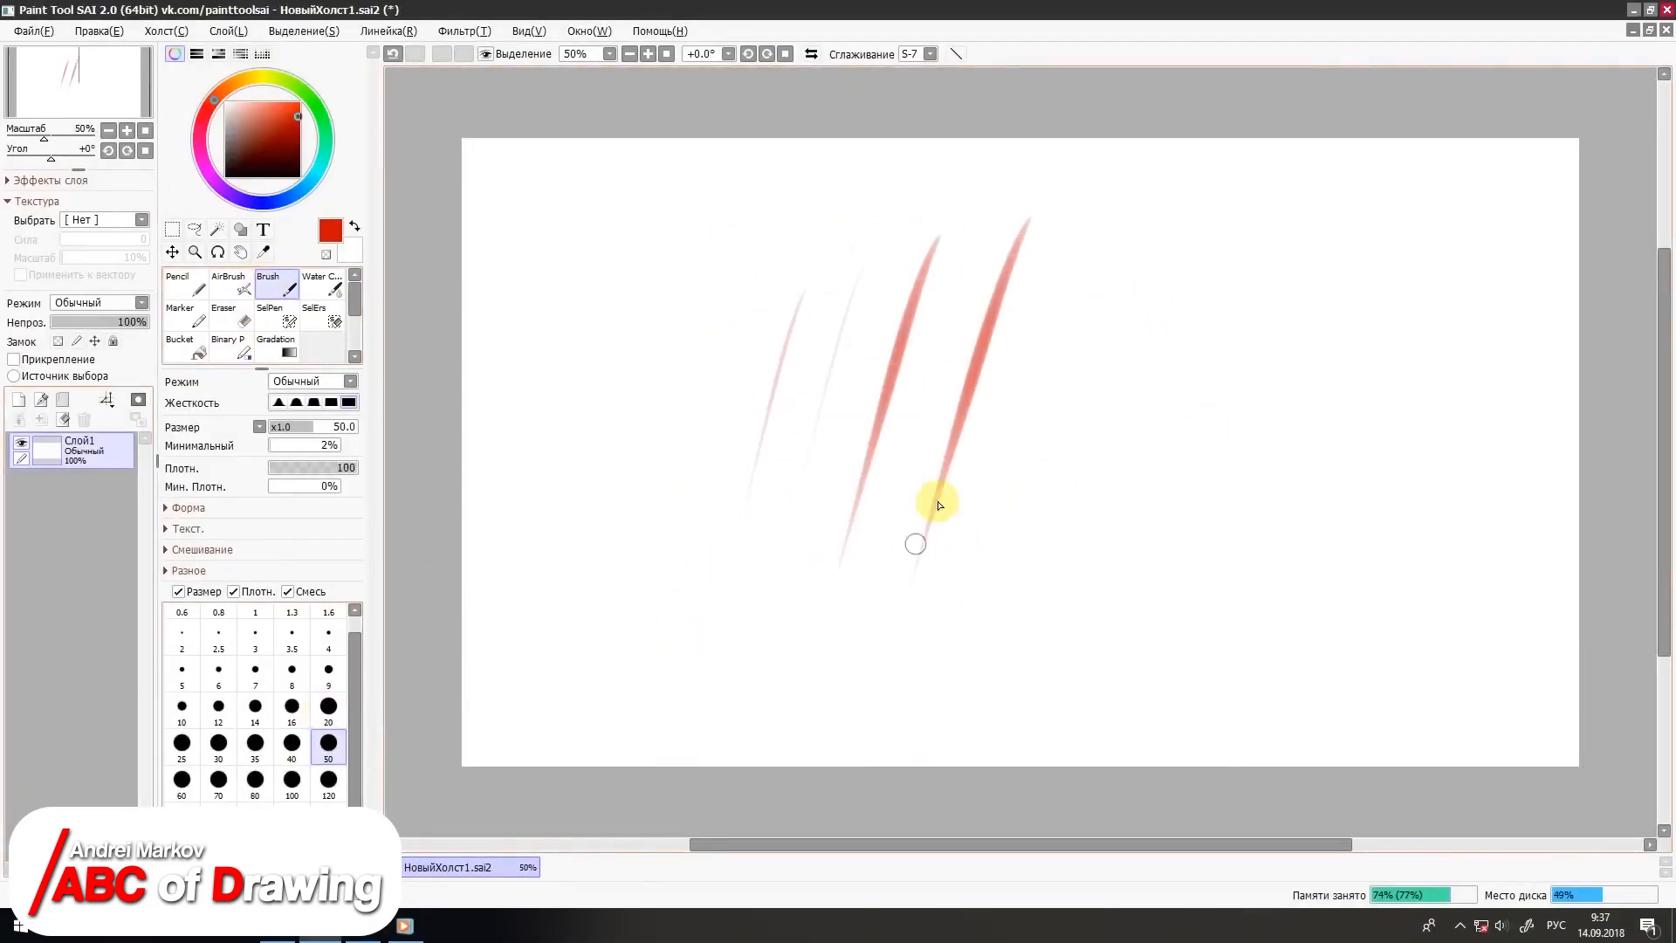
{"action": "left_click_drag", "start_coordinate": [1112, 228], "coordinate": [984, 589]}
{"action": "left_click_drag", "start_coordinate": [1189, 228], "coordinate": [1041, 624]}
Step: Switch the colour to dark yellow and brush short strokes across the red ones to blend the colours
{"action": "left_click", "coordinate": [259, 77]}
{"action": "left_click_drag", "start_coordinate": [965, 295], "coordinate": [843, 491]}
{"action": "left_click_drag", "start_coordinate": [1011, 299], "coordinate": [927, 459]}
{"action": "left_click_drag", "start_coordinate": [1082, 308], "coordinate": [986, 443]}
{"action": "left_click_drag", "start_coordinate": [1076, 324], "coordinate": [974, 504]}
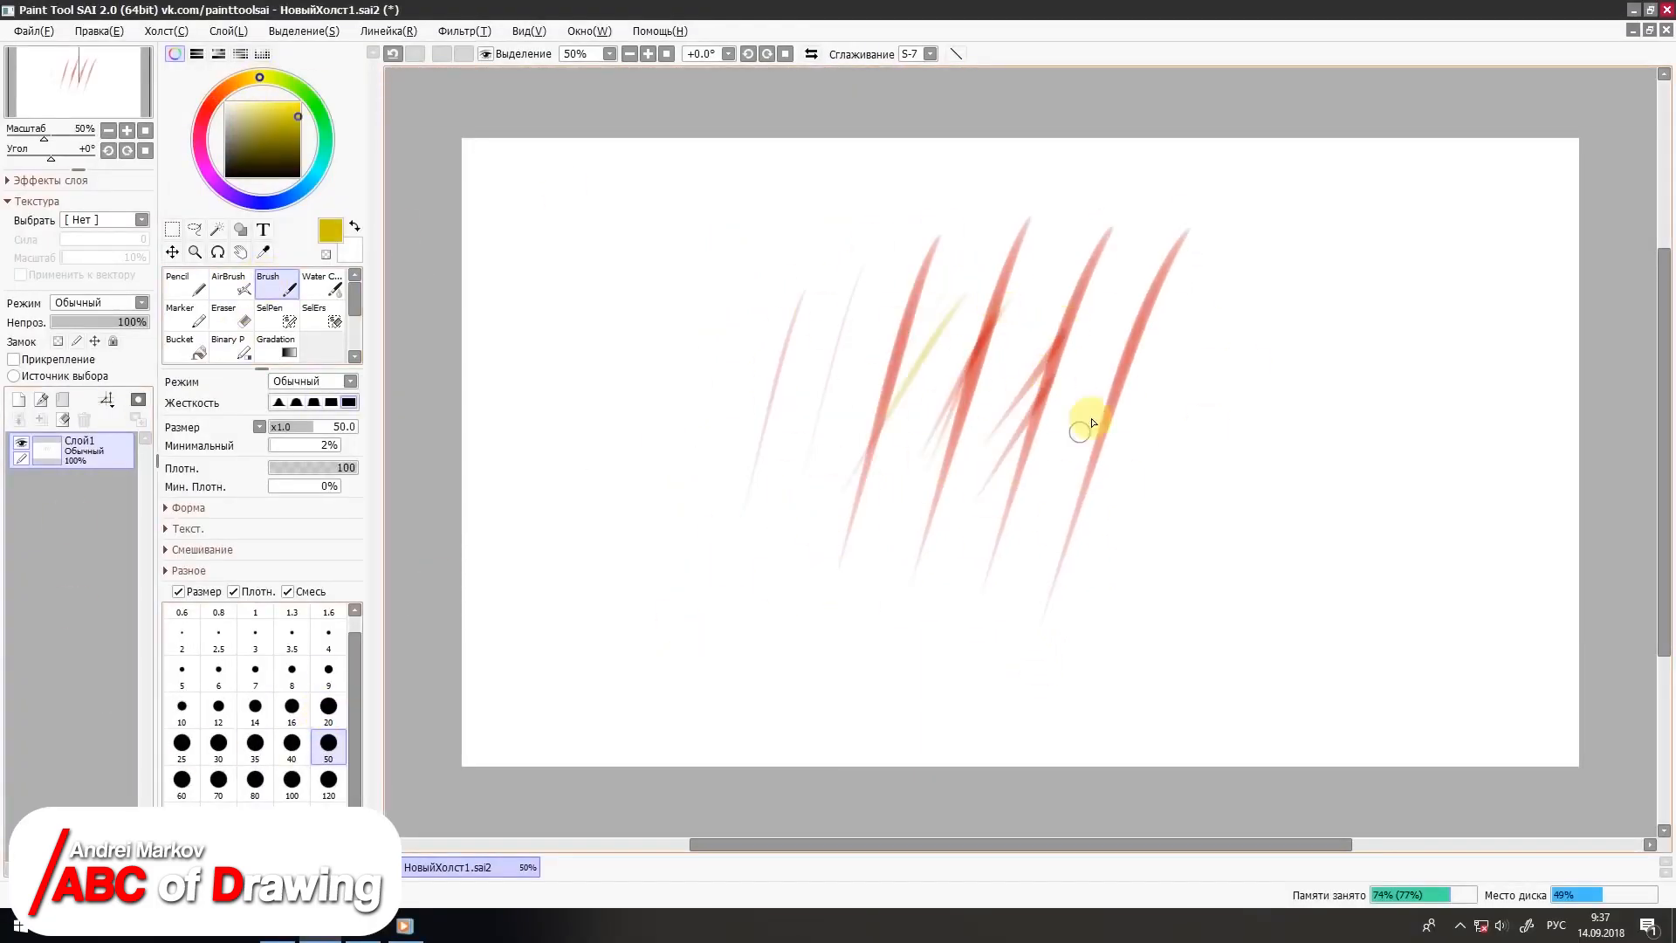
{"action": "left_click_drag", "start_coordinate": [1175, 305], "coordinate": [1017, 515]}
{"action": "mouse_move", "coordinate": [1168, 287]}
{"action": "left_mouse_down"}
{"action": "mouse_move", "coordinate": [1051, 436]}
{"action": "mouse_move", "coordinate": [1114, 500]}
{"action": "left_mouse_up"}
{"action": "left_click_drag", "start_coordinate": [1124, 301], "coordinate": [1129, 522]}
Step: Draw one stroke with the Brush at size 120 and another at size 20
{"action": "left_click", "coordinate": [328, 780]}
{"action": "mouse_move", "coordinate": [860, 270]}
{"action": "left_mouse_down"}
{"action": "mouse_move", "coordinate": [854, 470]}
{"action": "mouse_move", "coordinate": [770, 644]}
{"action": "left_mouse_up"}
{"action": "left_click", "coordinate": [328, 707]}
{"action": "mouse_move", "coordinate": [576, 397]}
{"action": "left_mouse_down"}
{"action": "mouse_move", "coordinate": [658, 503]}
{"action": "mouse_move", "coordinate": [766, 584]}
{"action": "left_mouse_up"}
Step: Set stroke smoothing to 13, draw a near-vertical brush stroke, and clear the layer
{"action": "left_click", "coordinate": [931, 54]}
{"action": "left_click", "coordinate": [911, 295]}
{"action": "left_click_drag", "start_coordinate": [757, 269], "coordinate": [740, 621]}
{"action": "key", "text": "Delete"}
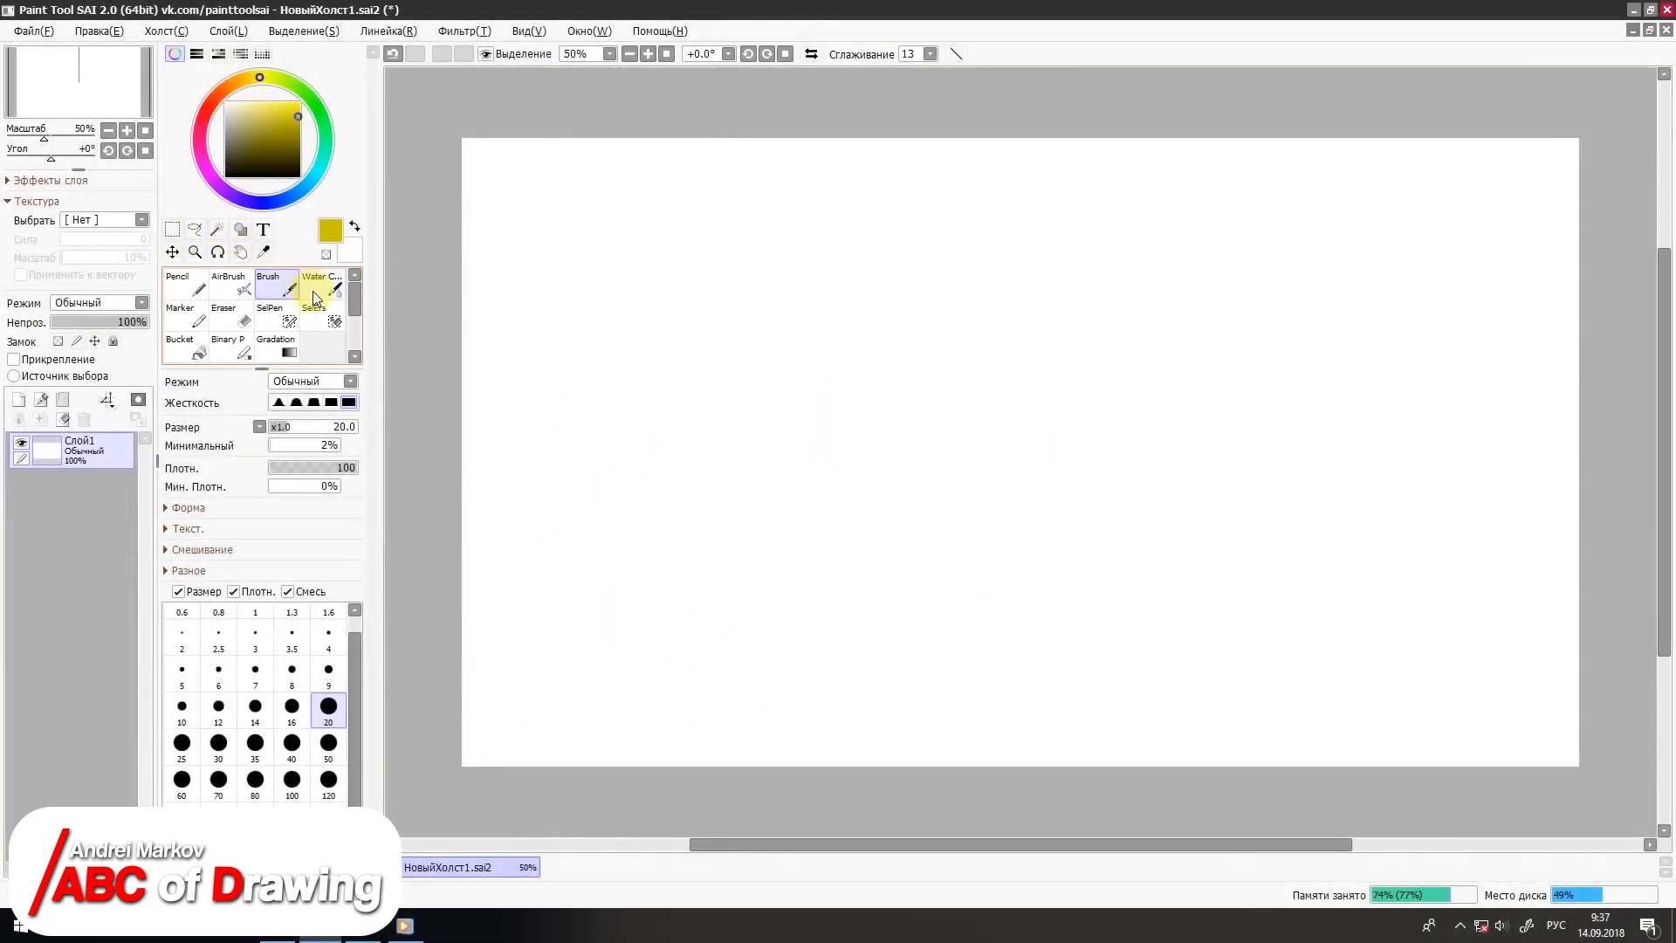
Step: Draw three slanted dark yellow strokes with the Water Color brush at size 50
{"action": "left_click", "coordinate": [312, 295]}
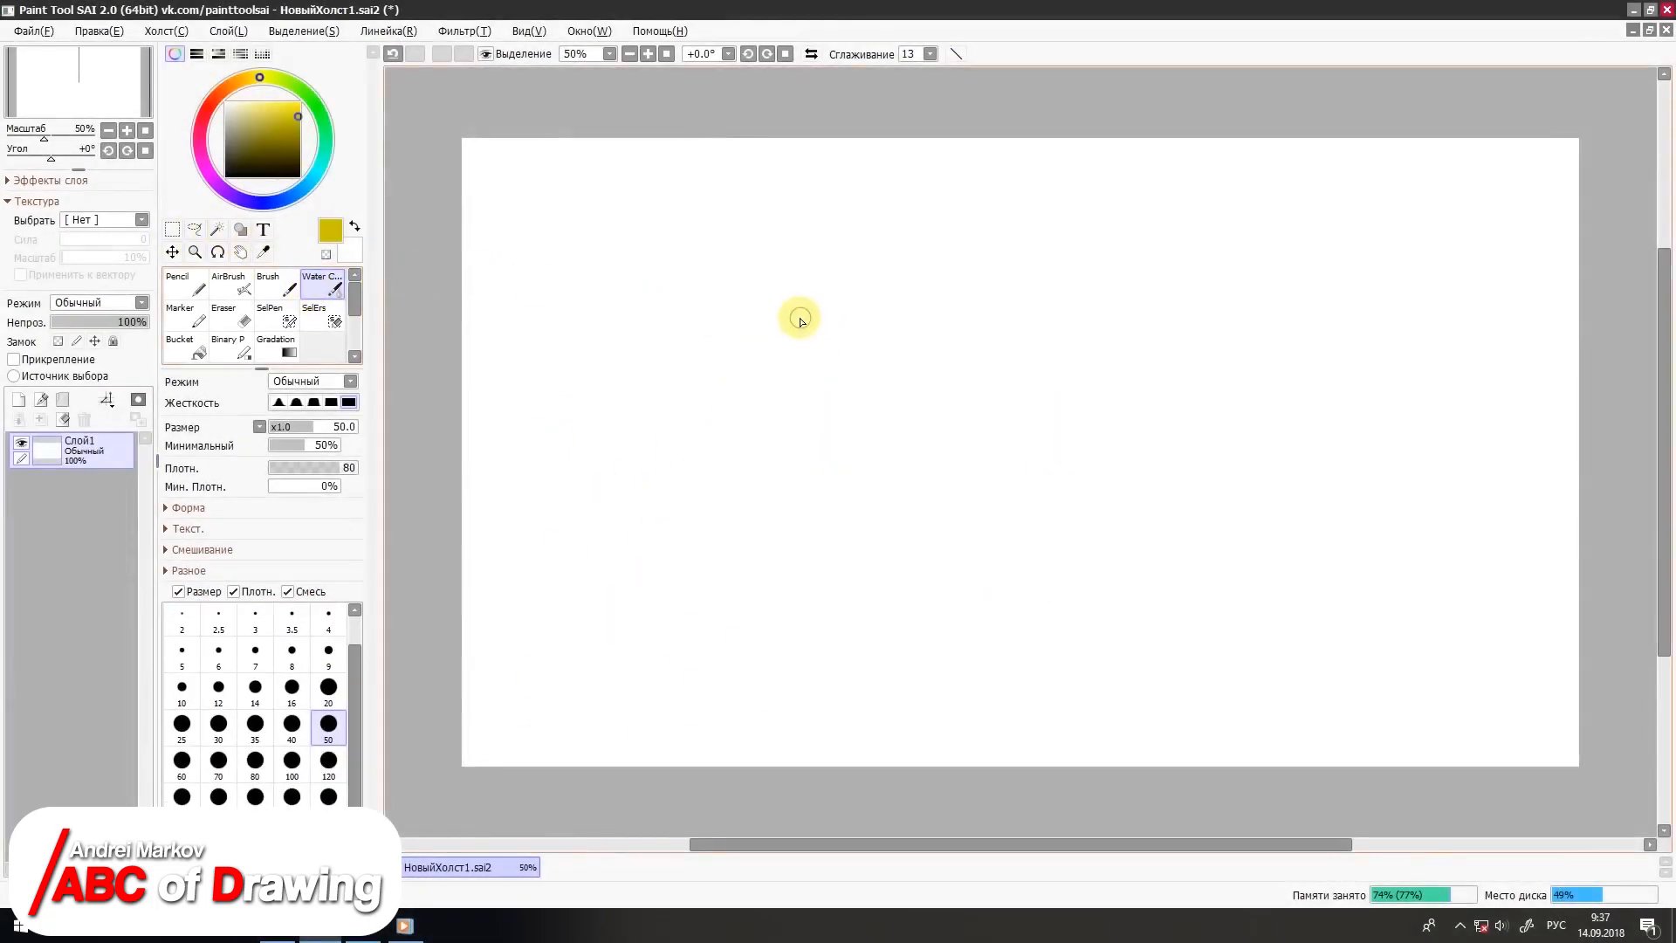
{"action": "left_click_drag", "start_coordinate": [814, 251], "coordinate": [731, 569]}
{"action": "left_click_drag", "start_coordinate": [842, 295], "coordinate": [786, 580]}
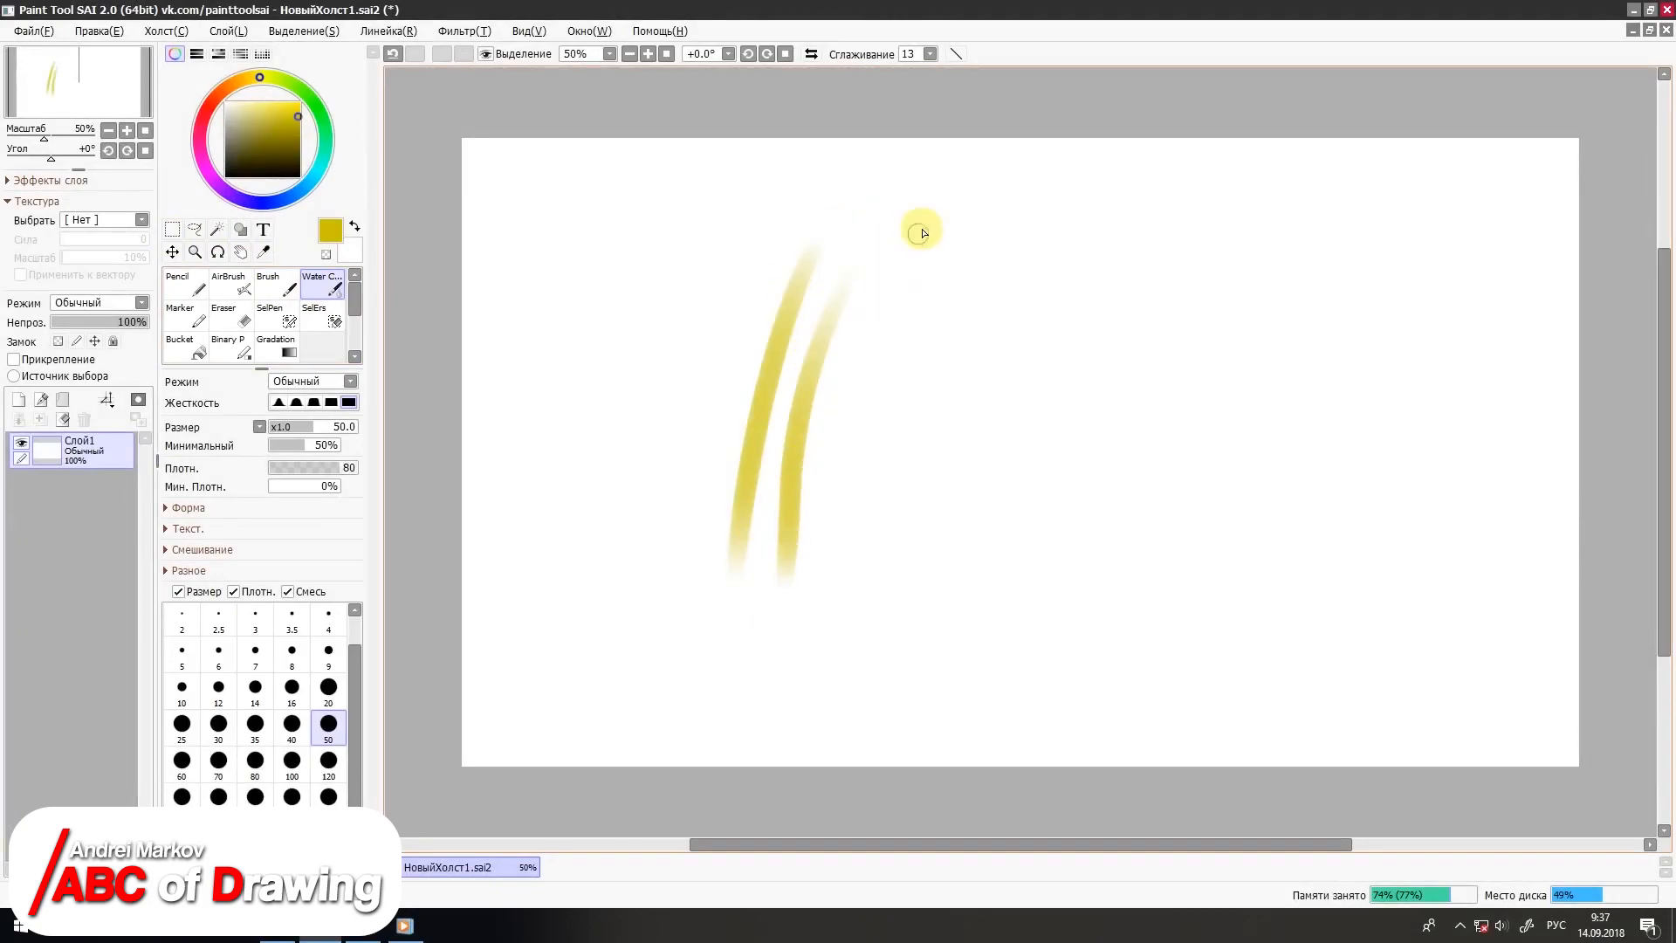
{"action": "left_click_drag", "start_coordinate": [944, 286], "coordinate": [869, 559]}
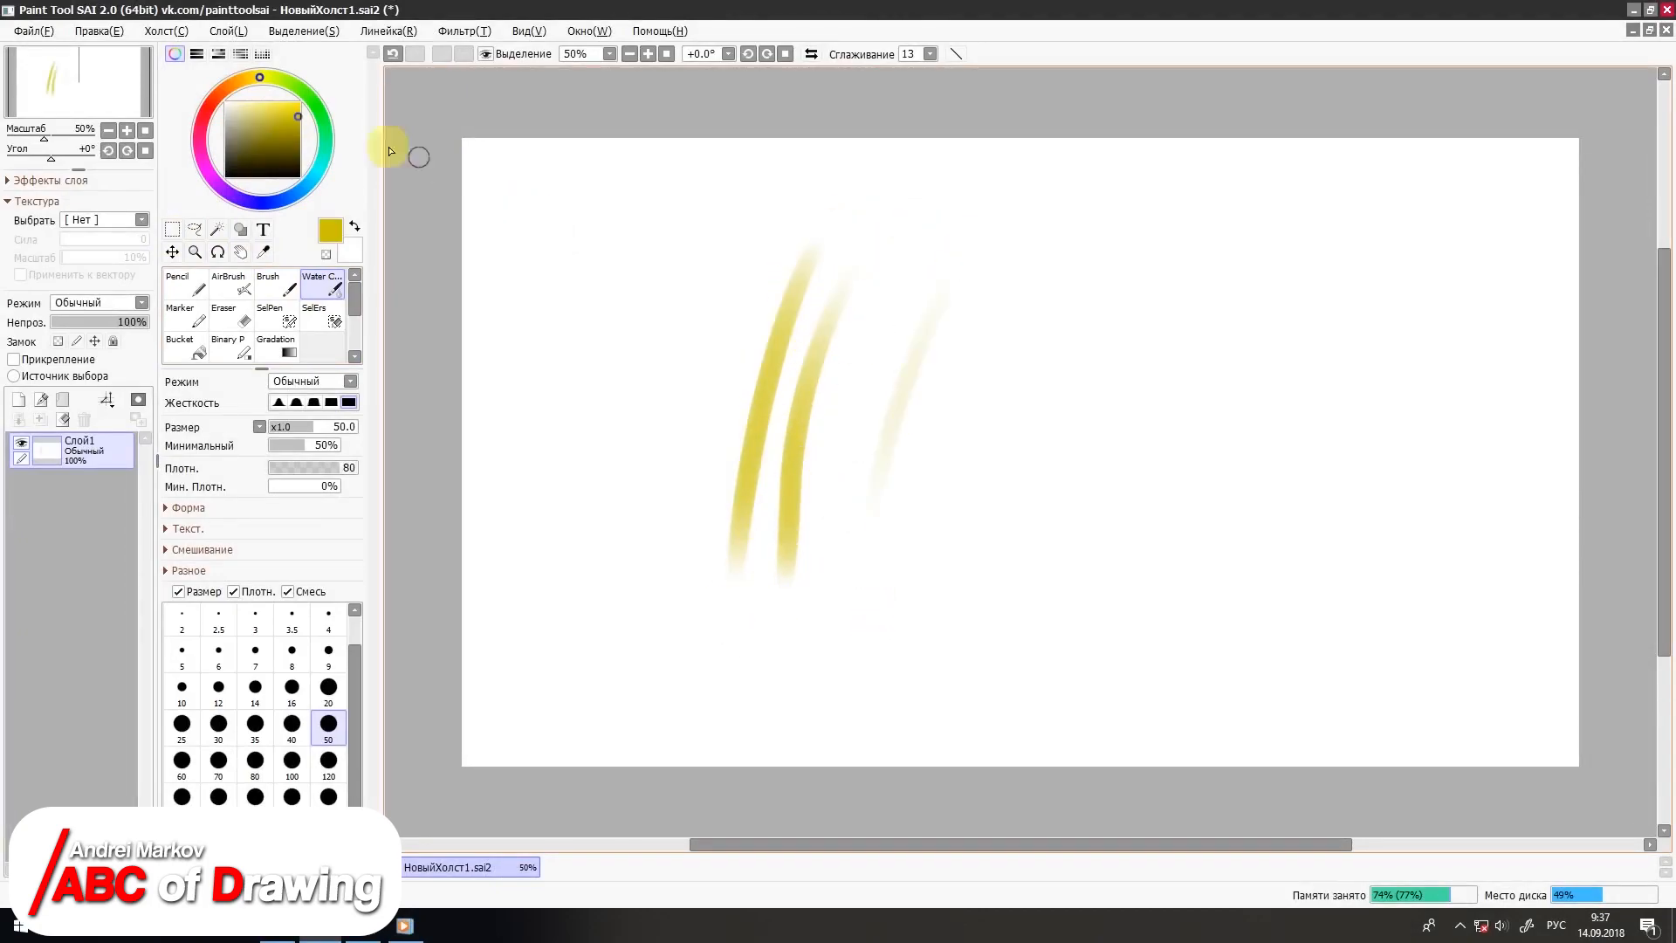
Step: Switch the colour to red and draw four curved Water Color strokes to the right of the yellow ones
{"action": "left_click", "coordinate": [219, 103]}
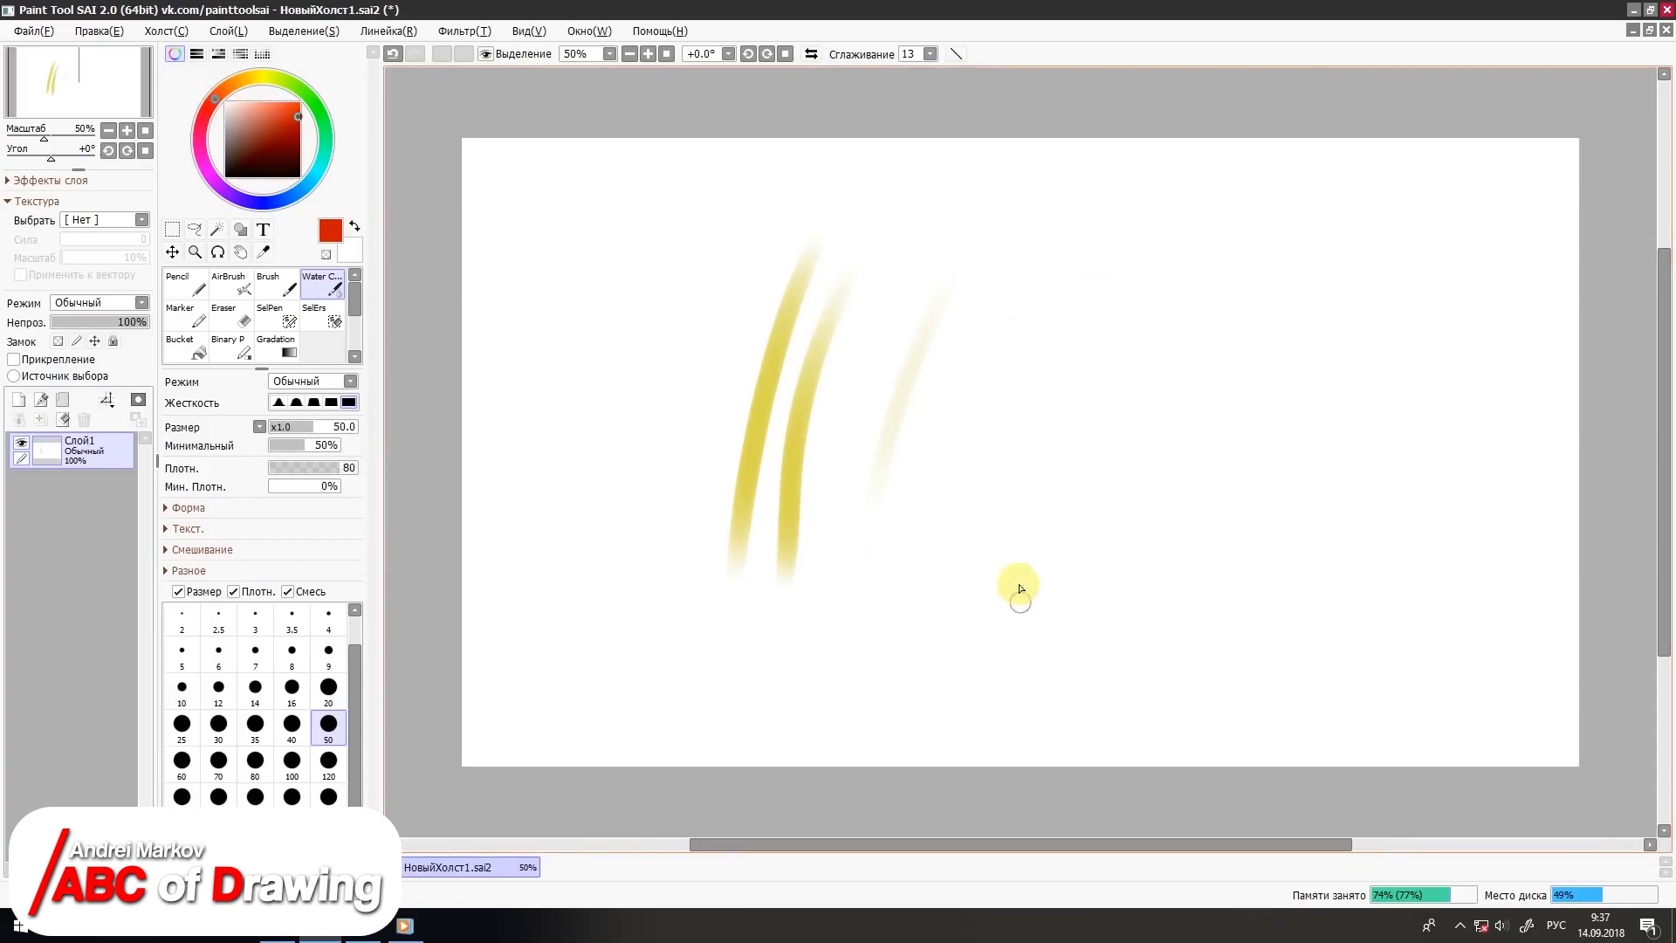
{"action": "mouse_move", "coordinate": [1012, 580]}
{"action": "left_mouse_down"}
{"action": "mouse_move", "coordinate": [1098, 269]}
{"action": "mouse_move", "coordinate": [1053, 636]}
{"action": "left_mouse_up"}
{"action": "left_click_drag", "start_coordinate": [1233, 253], "coordinate": [1108, 659]}
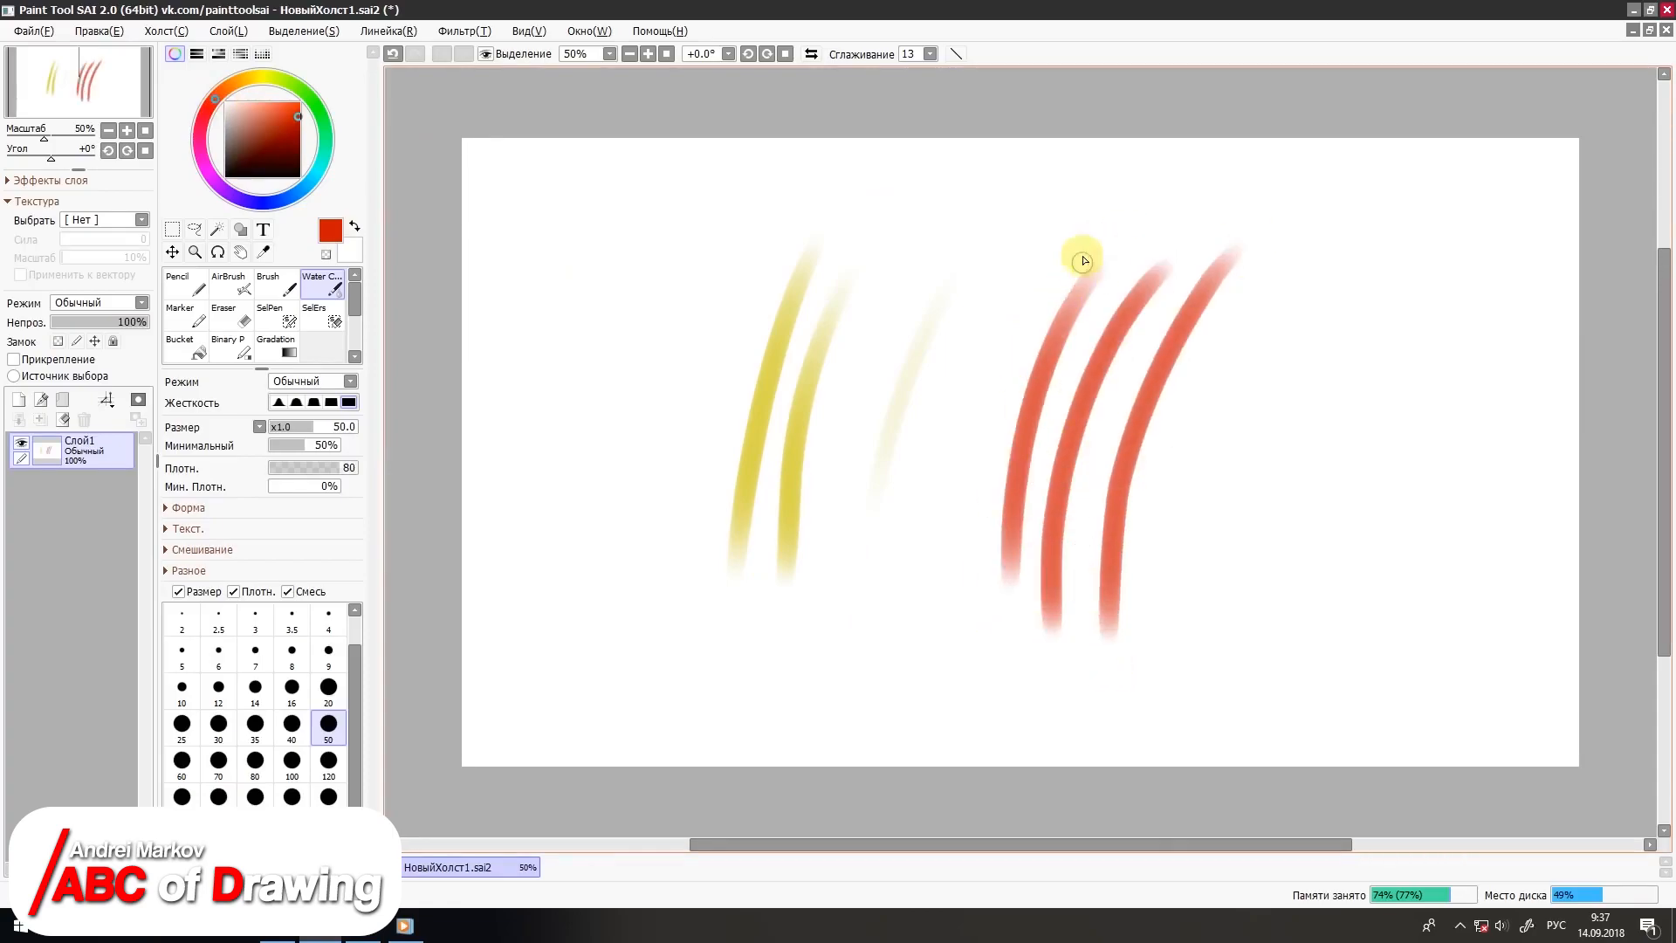
{"action": "left_click_drag", "start_coordinate": [1041, 286], "coordinate": [971, 655]}
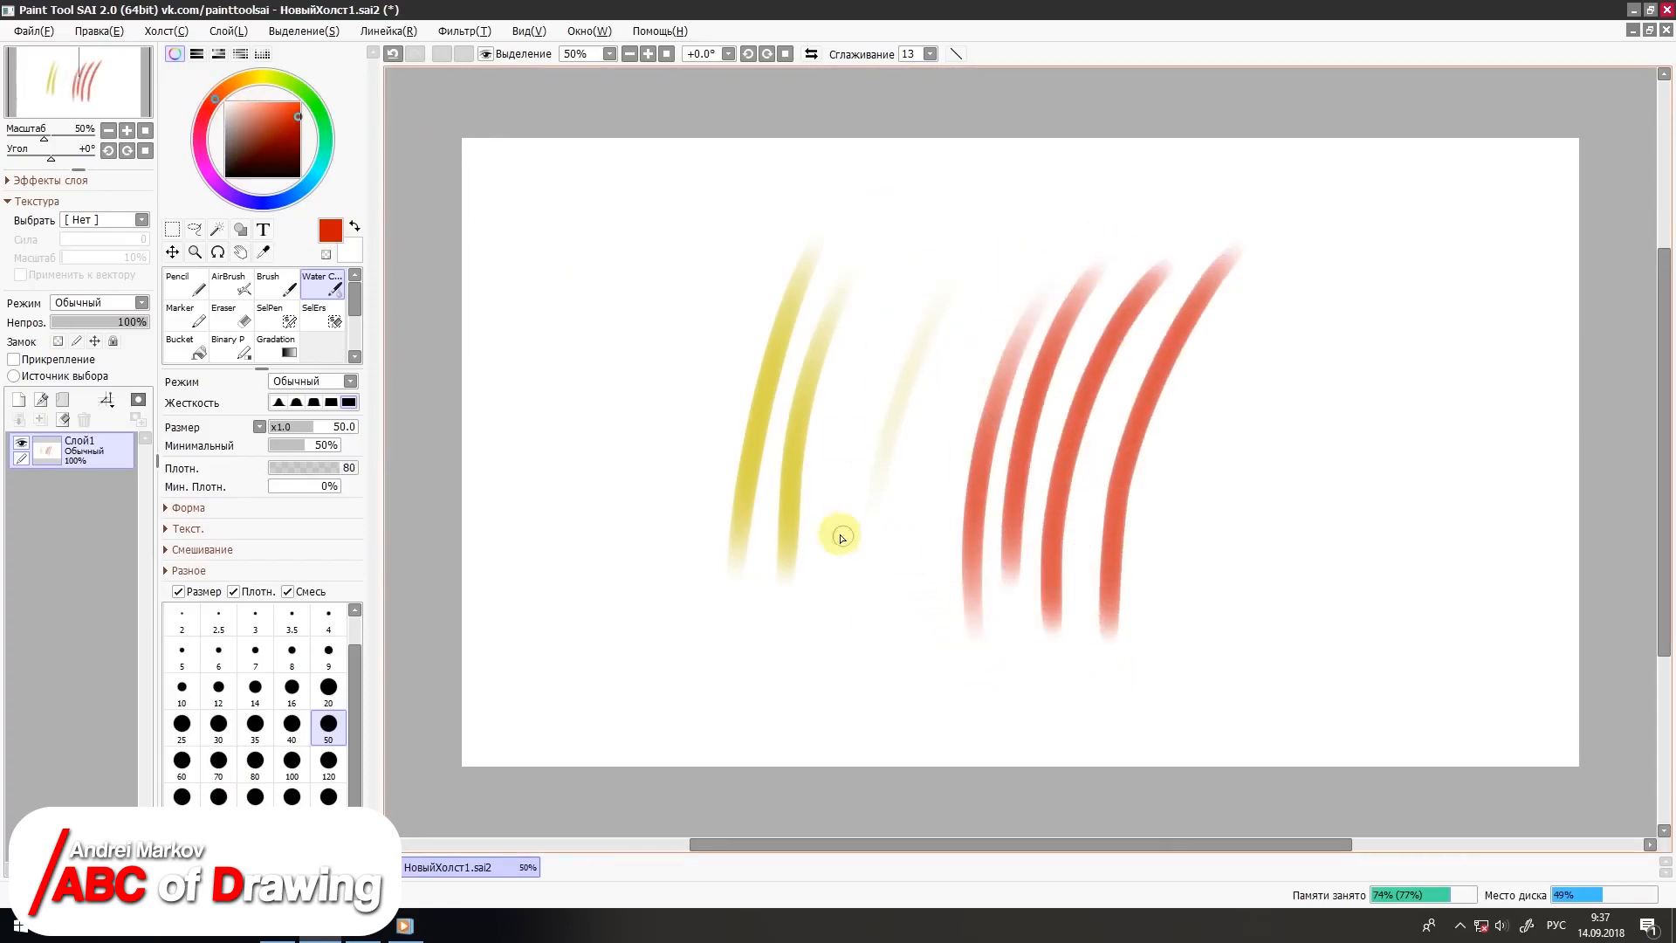
Step: Blend red Water Color strokes along and across the two darker yellow strokes, and clear the layer
{"action": "left_click_drag", "start_coordinate": [846, 302], "coordinate": [828, 456]}
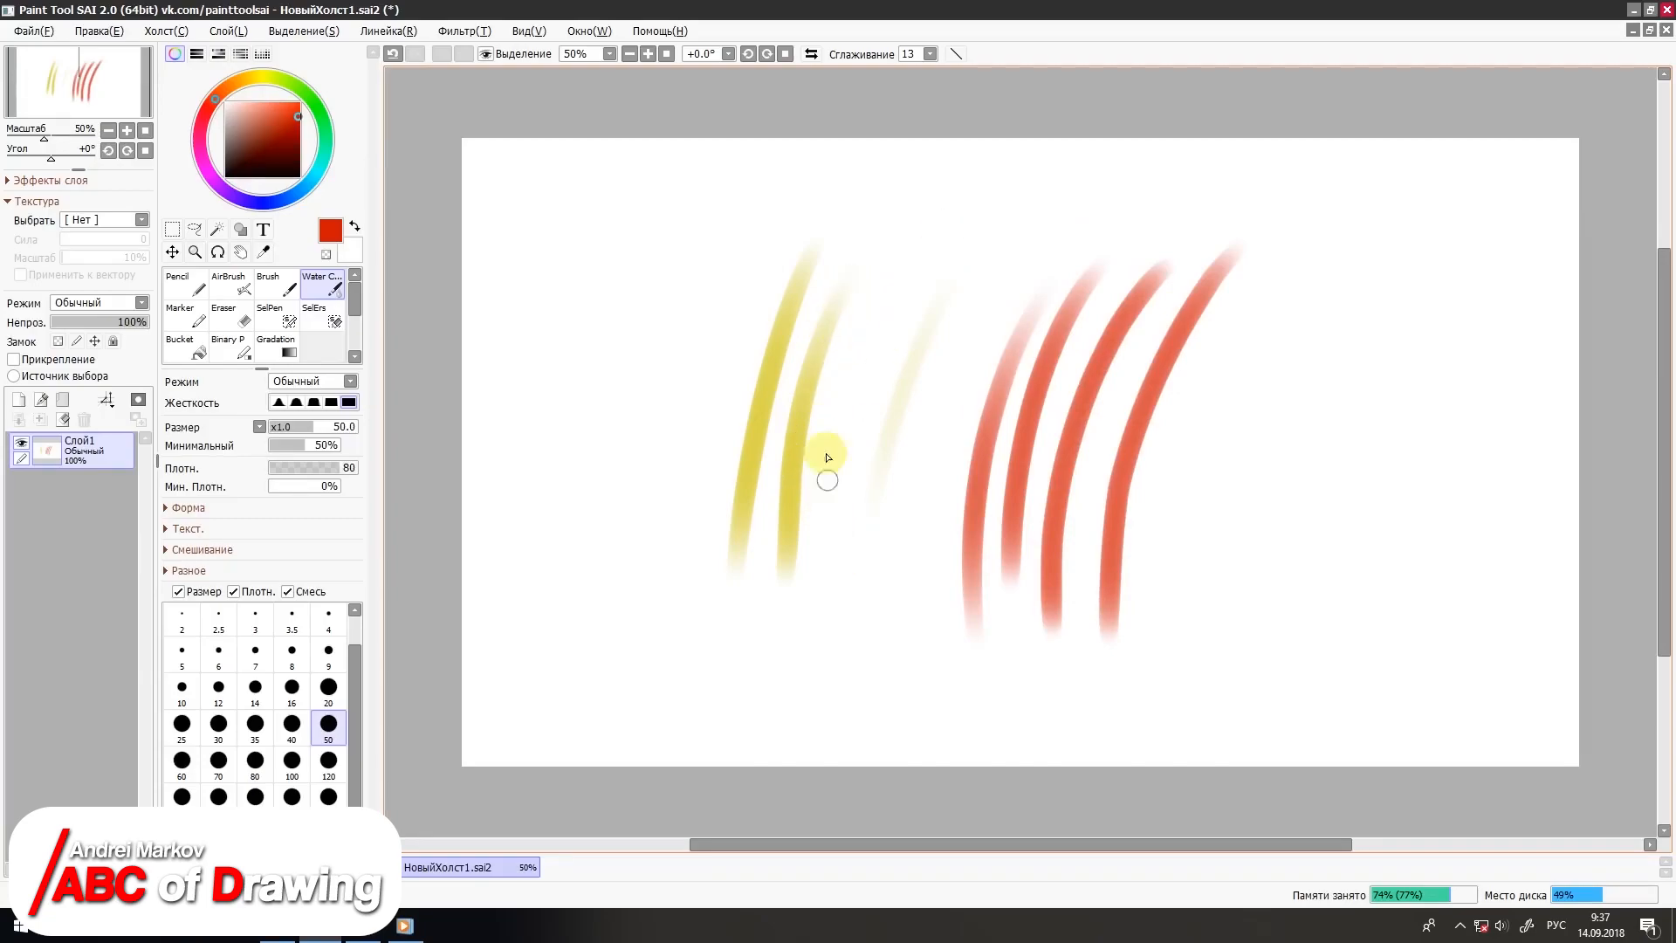
{"action": "left_click_drag", "start_coordinate": [850, 318], "coordinate": [812, 540]}
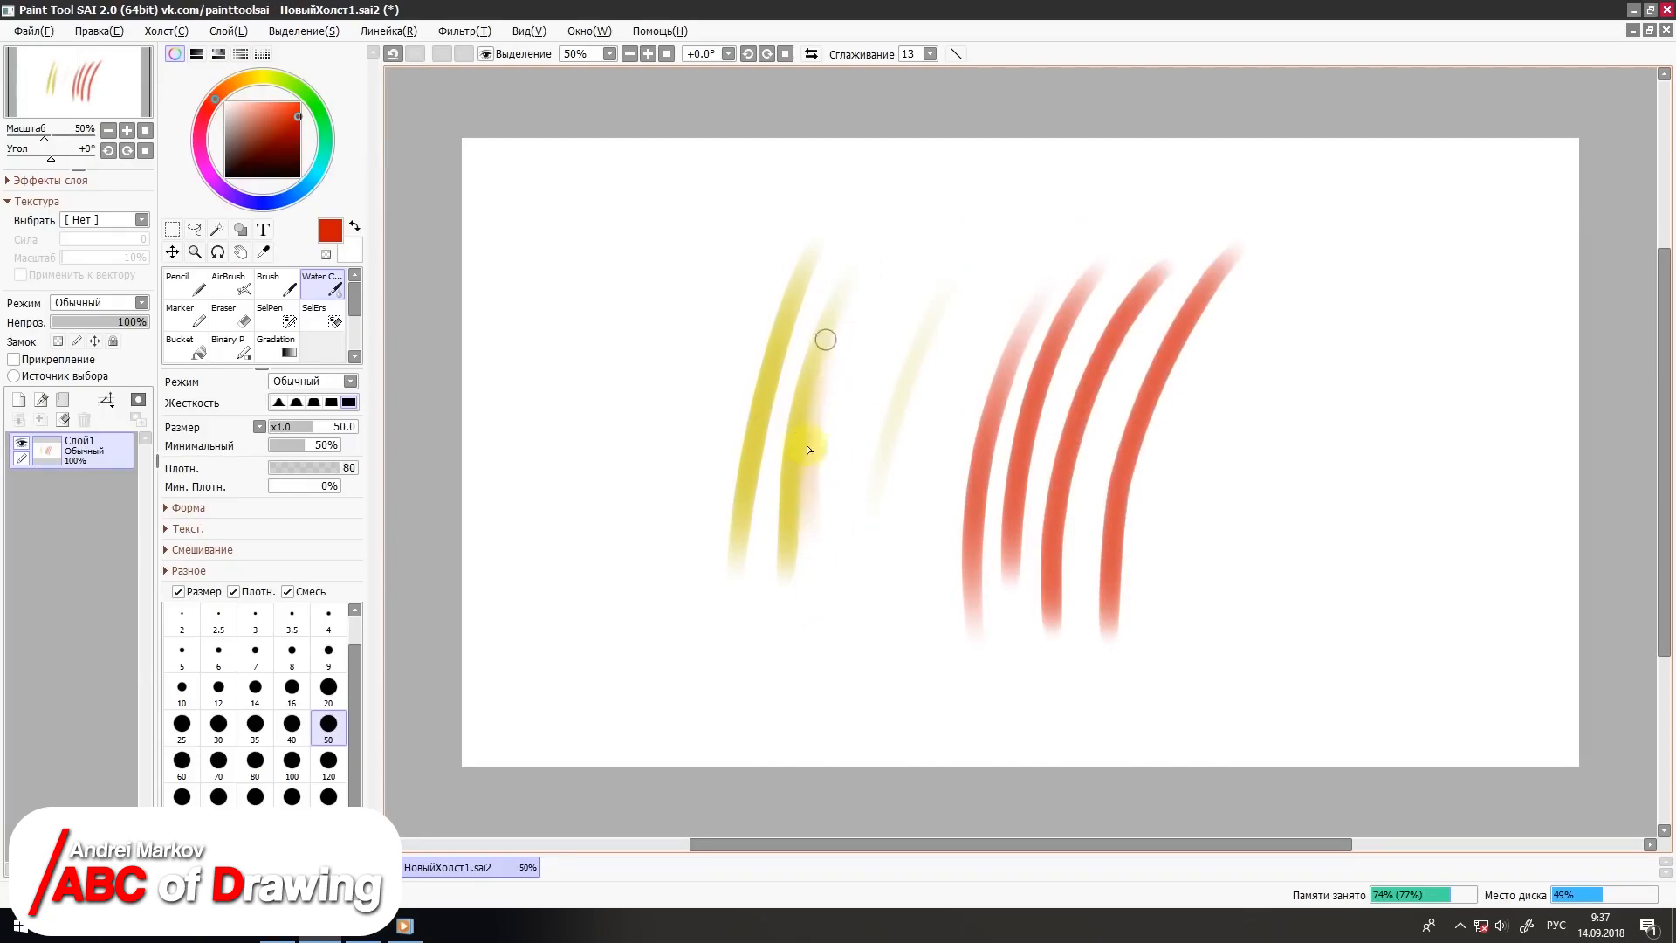
{"action": "mouse_move", "coordinate": [857, 302]}
{"action": "left_mouse_down"}
{"action": "mouse_move", "coordinate": [827, 587]}
{"action": "mouse_move", "coordinate": [811, 576]}
{"action": "mouse_move", "coordinate": [817, 452]}
{"action": "left_mouse_up"}
{"action": "left_click_drag", "start_coordinate": [843, 313], "coordinate": [808, 446]}
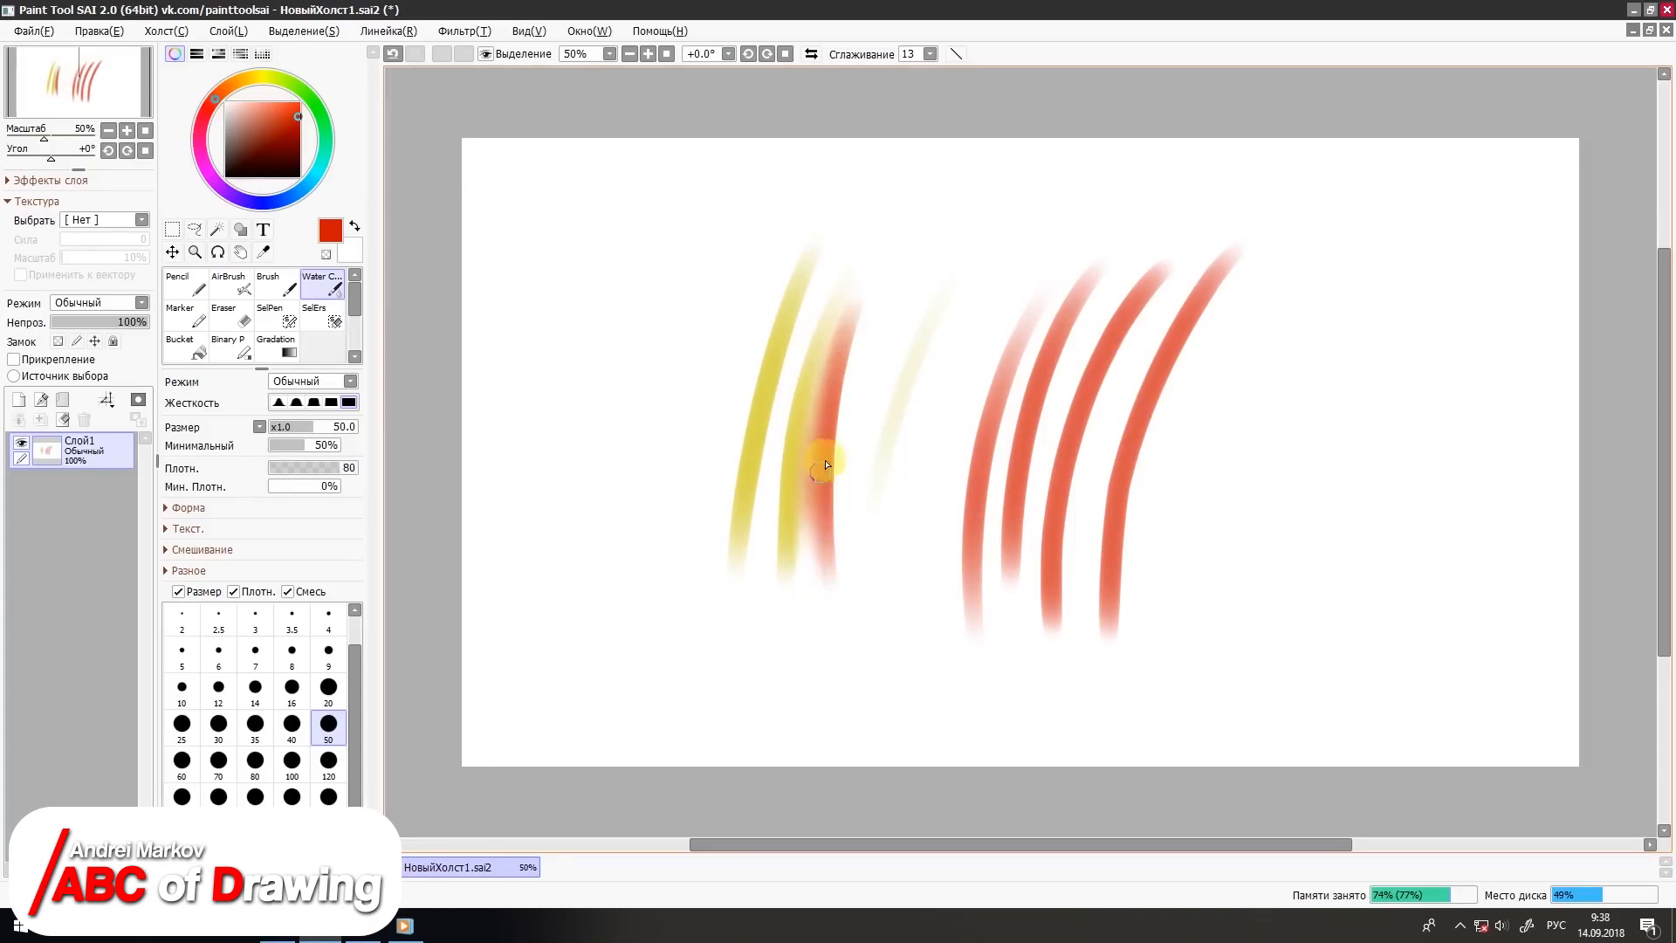
{"action": "mouse_move", "coordinate": [720, 403]}
{"action": "left_mouse_down"}
{"action": "mouse_move", "coordinate": [867, 356]}
{"action": "mouse_move", "coordinate": [736, 401]}
{"action": "mouse_move", "coordinate": [829, 344]}
{"action": "mouse_move", "coordinate": [702, 431]}
{"action": "mouse_move", "coordinate": [820, 395]}
{"action": "left_mouse_up"}
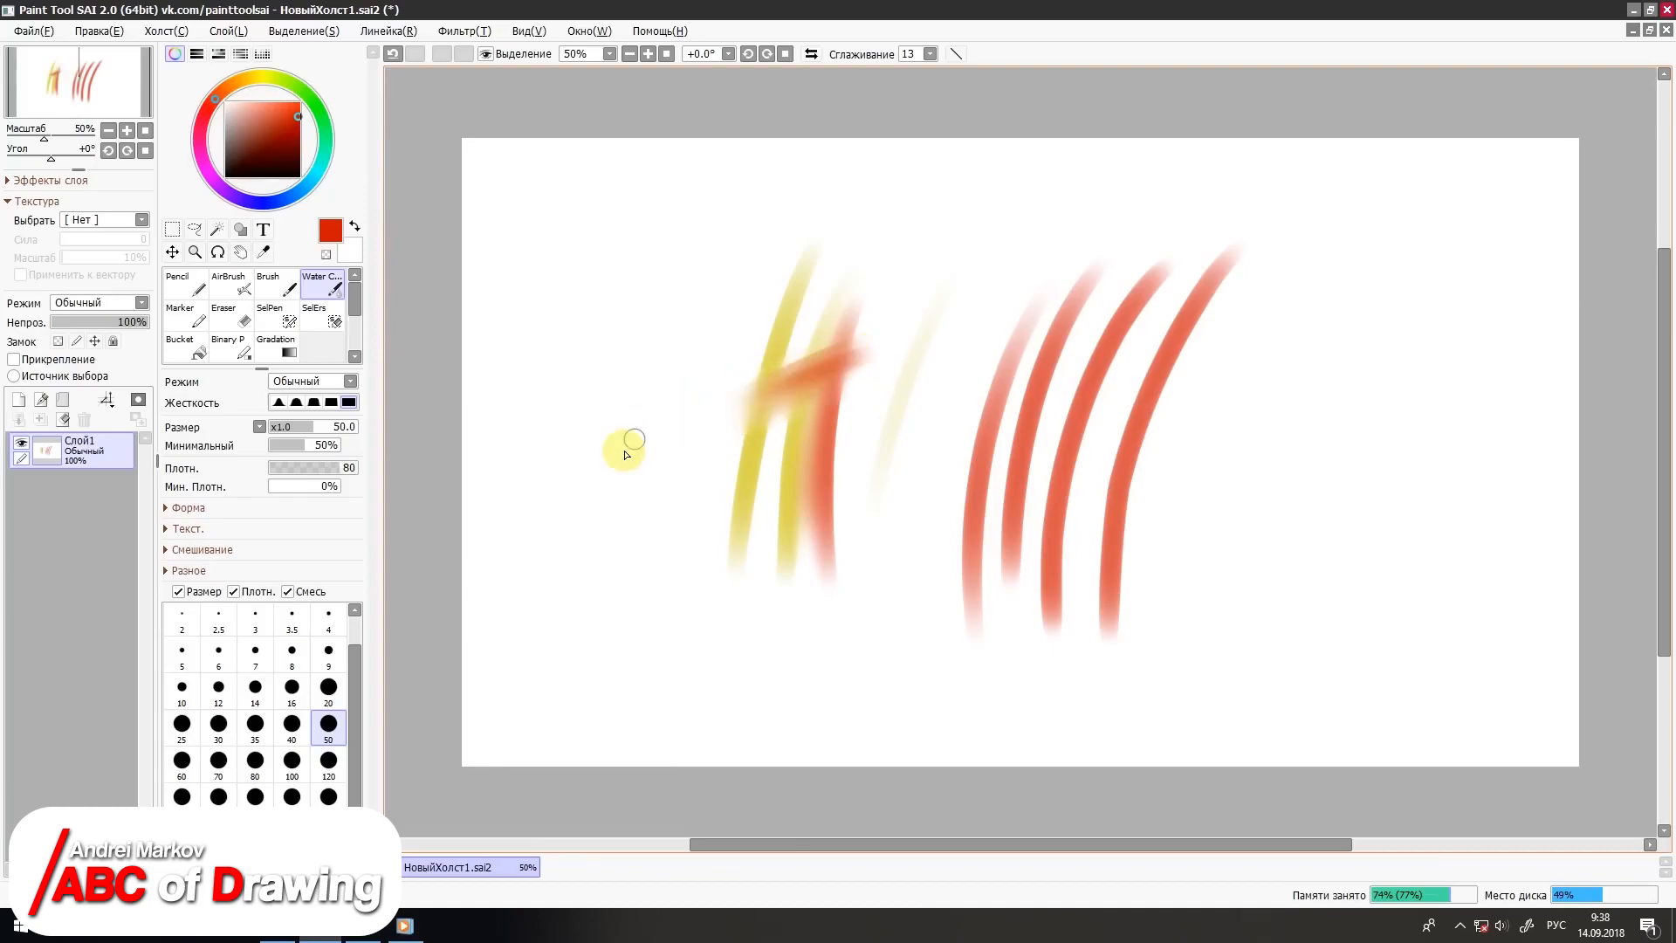
{"action": "key", "text": "d"}
Step: Draw three curved red strokes with the Marker tool at size 40, varying the pressure
{"action": "left_click", "coordinate": [181, 320]}
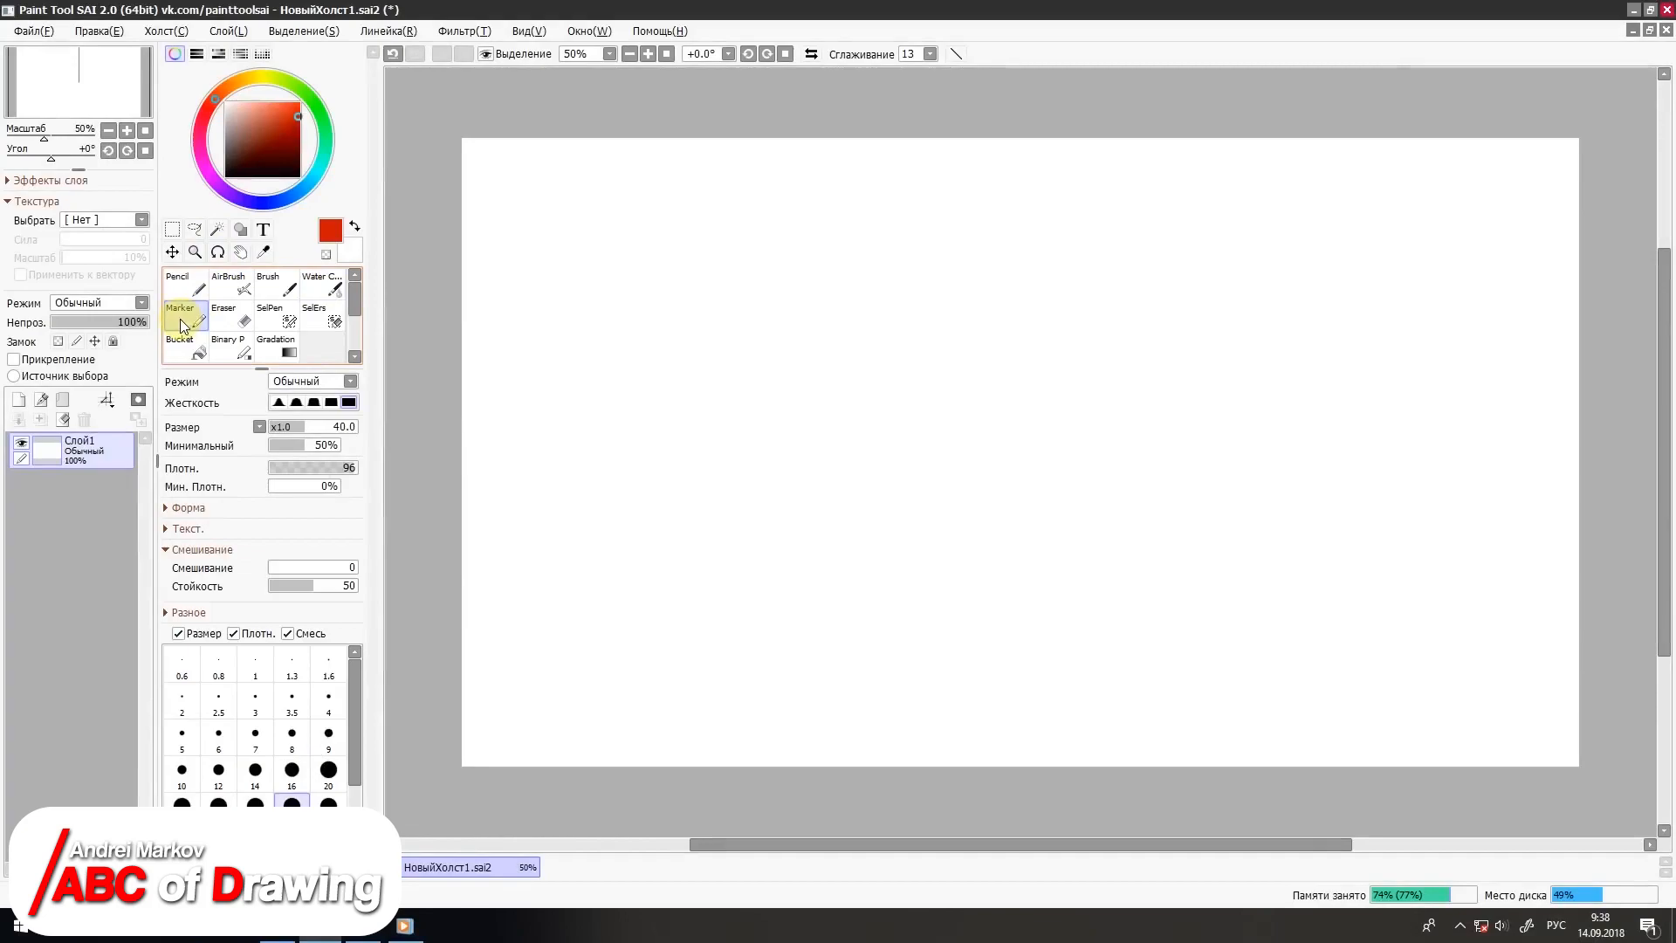
{"action": "left_click_drag", "start_coordinate": [851, 270], "coordinate": [737, 575]}
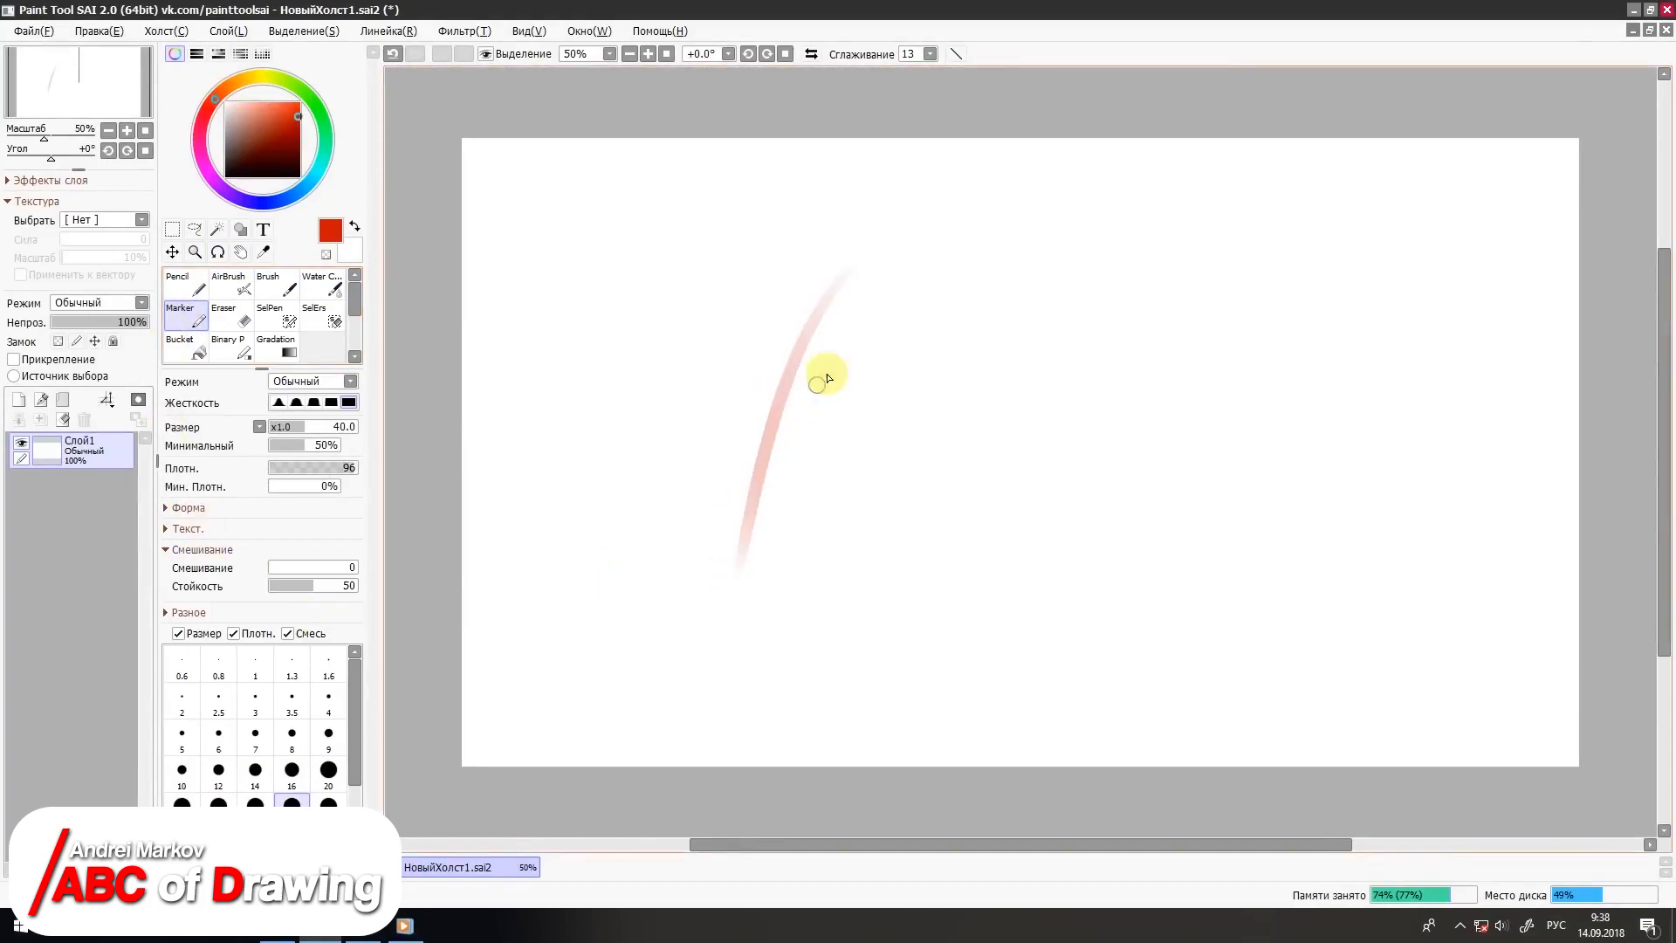
{"action": "left_click_drag", "start_coordinate": [923, 267], "coordinate": [802, 616]}
{"action": "left_click_drag", "start_coordinate": [995, 243], "coordinate": [877, 668]}
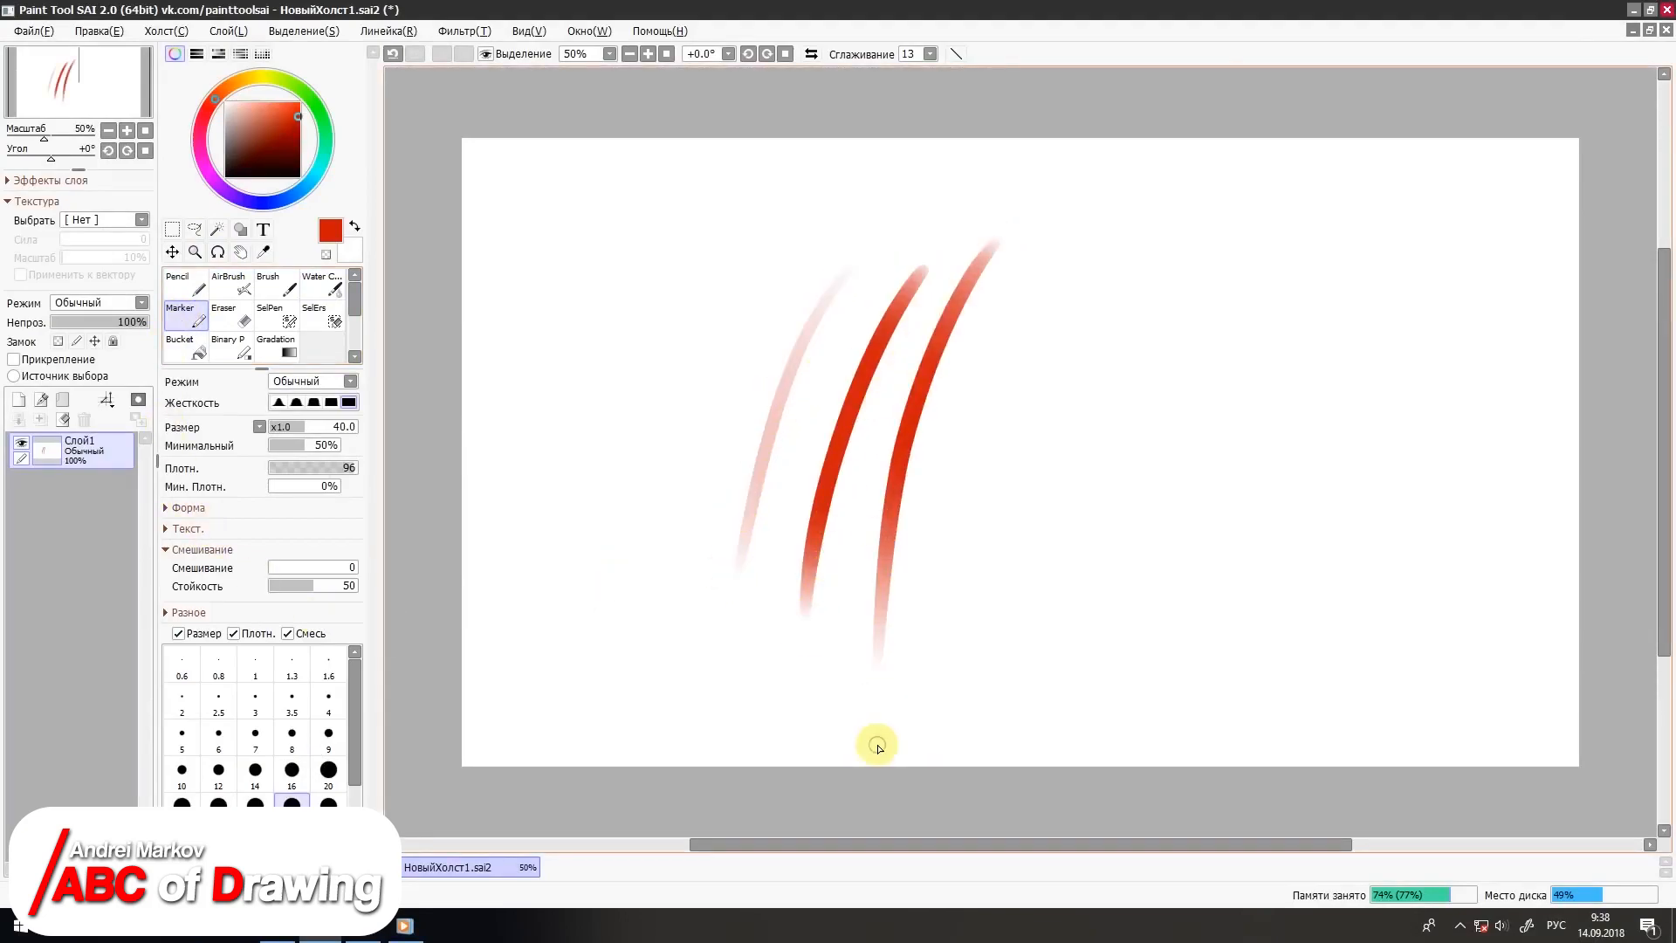
Step: Cross the red marker strokes with two light dark-yellow strokes and two light blue strokes
{"action": "left_click", "coordinate": [260, 77]}
{"action": "left_click_drag", "start_coordinate": [1030, 293], "coordinate": [851, 496]}
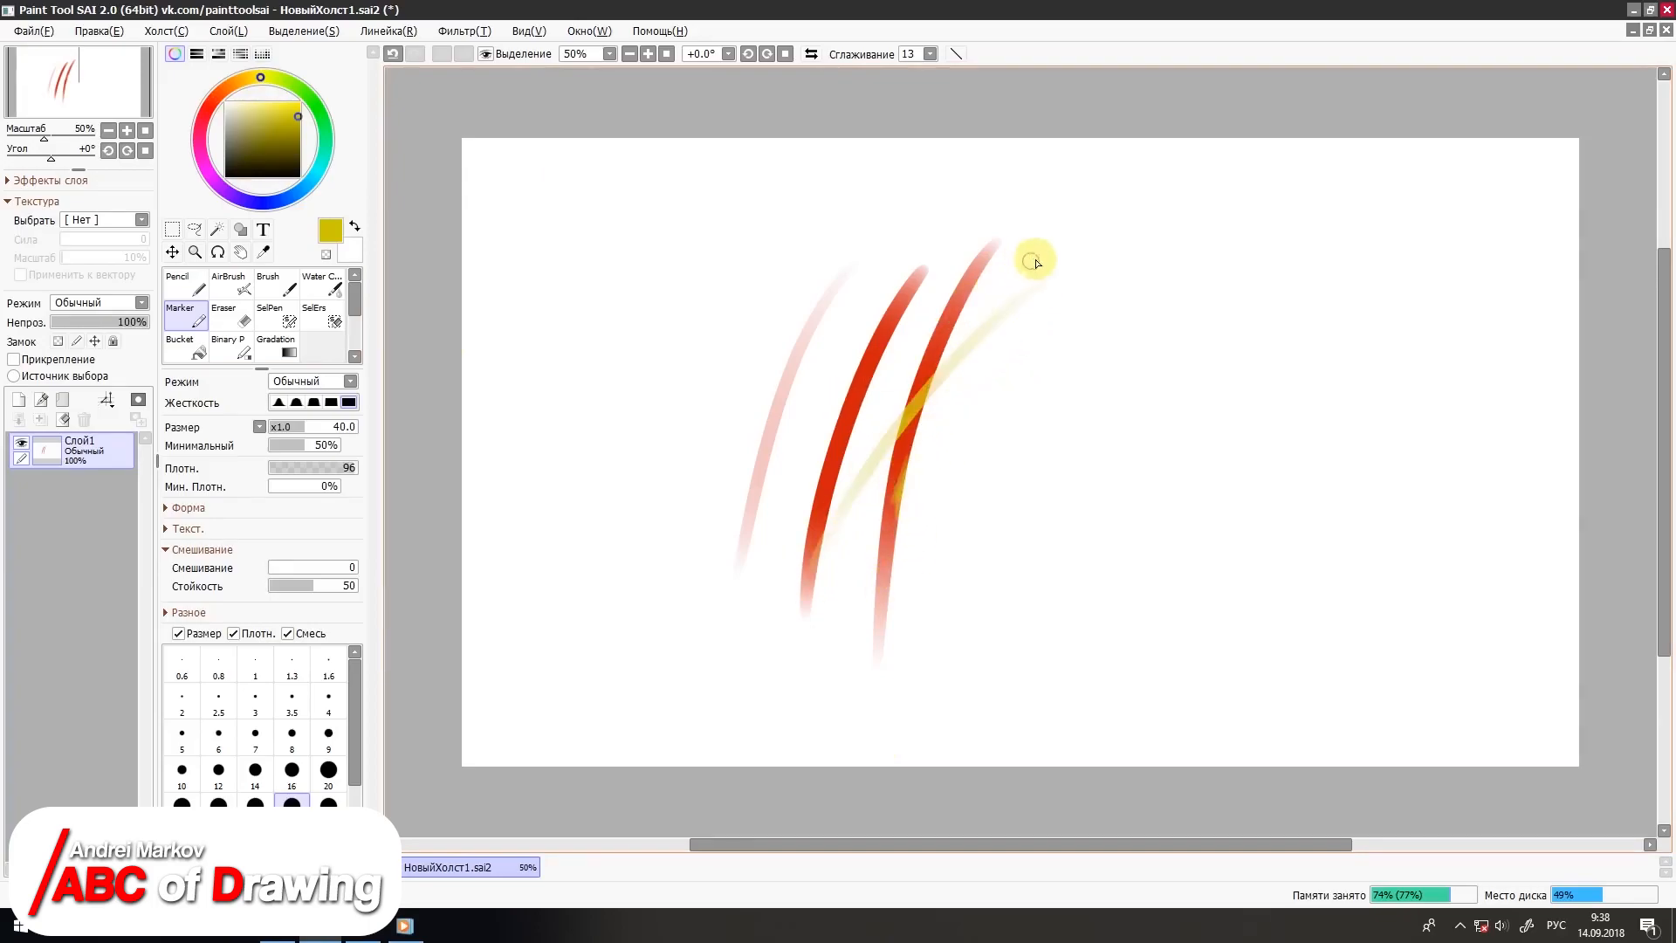
{"action": "mouse_move", "coordinate": [1010, 273]}
{"action": "left_mouse_down"}
{"action": "mouse_move", "coordinate": [759, 430]}
{"action": "mouse_move", "coordinate": [598, 602]}
{"action": "left_mouse_up"}
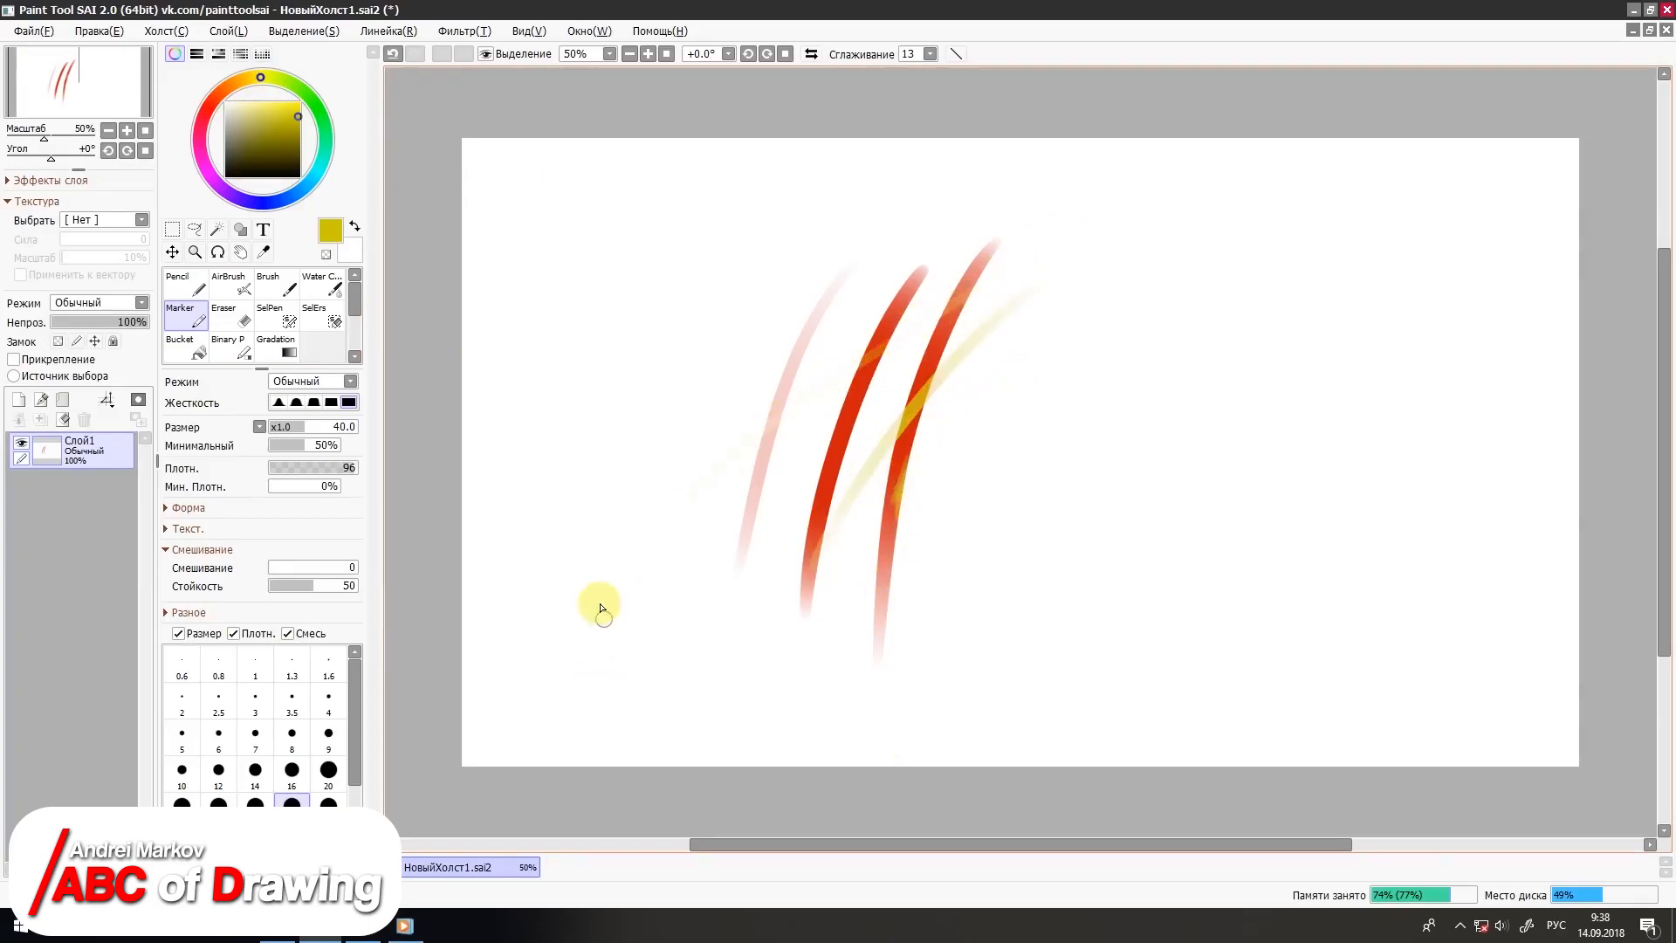
{"action": "left_click", "coordinate": [265, 202]}
{"action": "left_click_drag", "start_coordinate": [997, 305], "coordinate": [845, 419]}
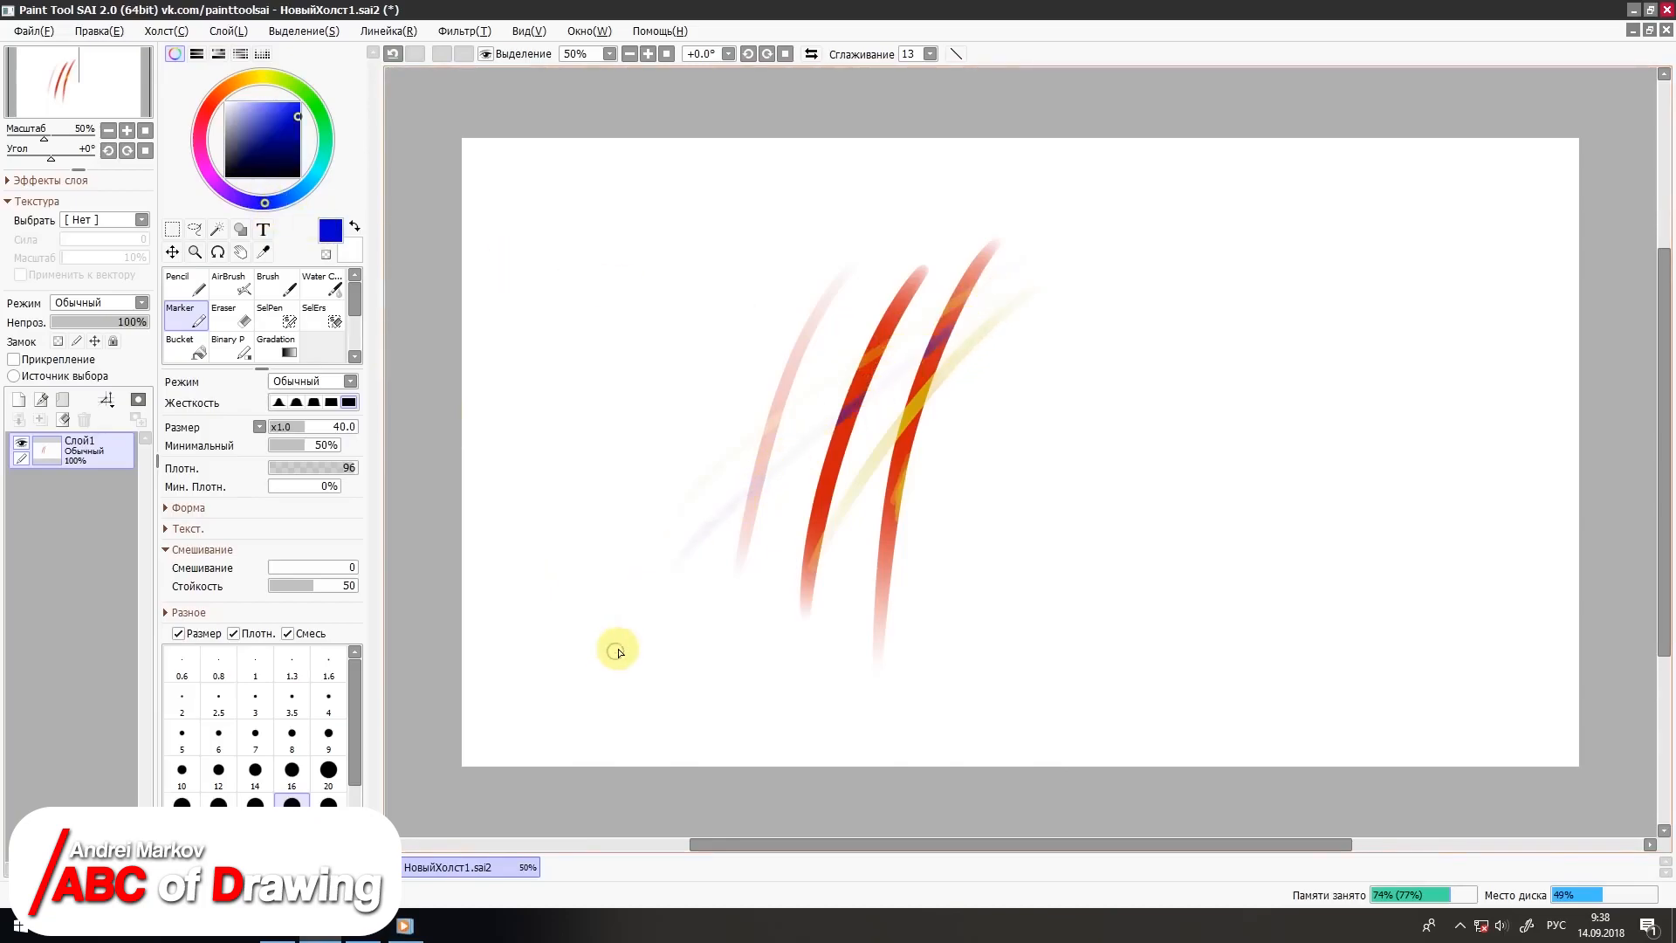
{"action": "mouse_move", "coordinate": [1054, 236]}
{"action": "left_mouse_down"}
{"action": "mouse_move", "coordinate": [957, 280]}
{"action": "mouse_move", "coordinate": [694, 480]}
{"action": "left_mouse_up"}
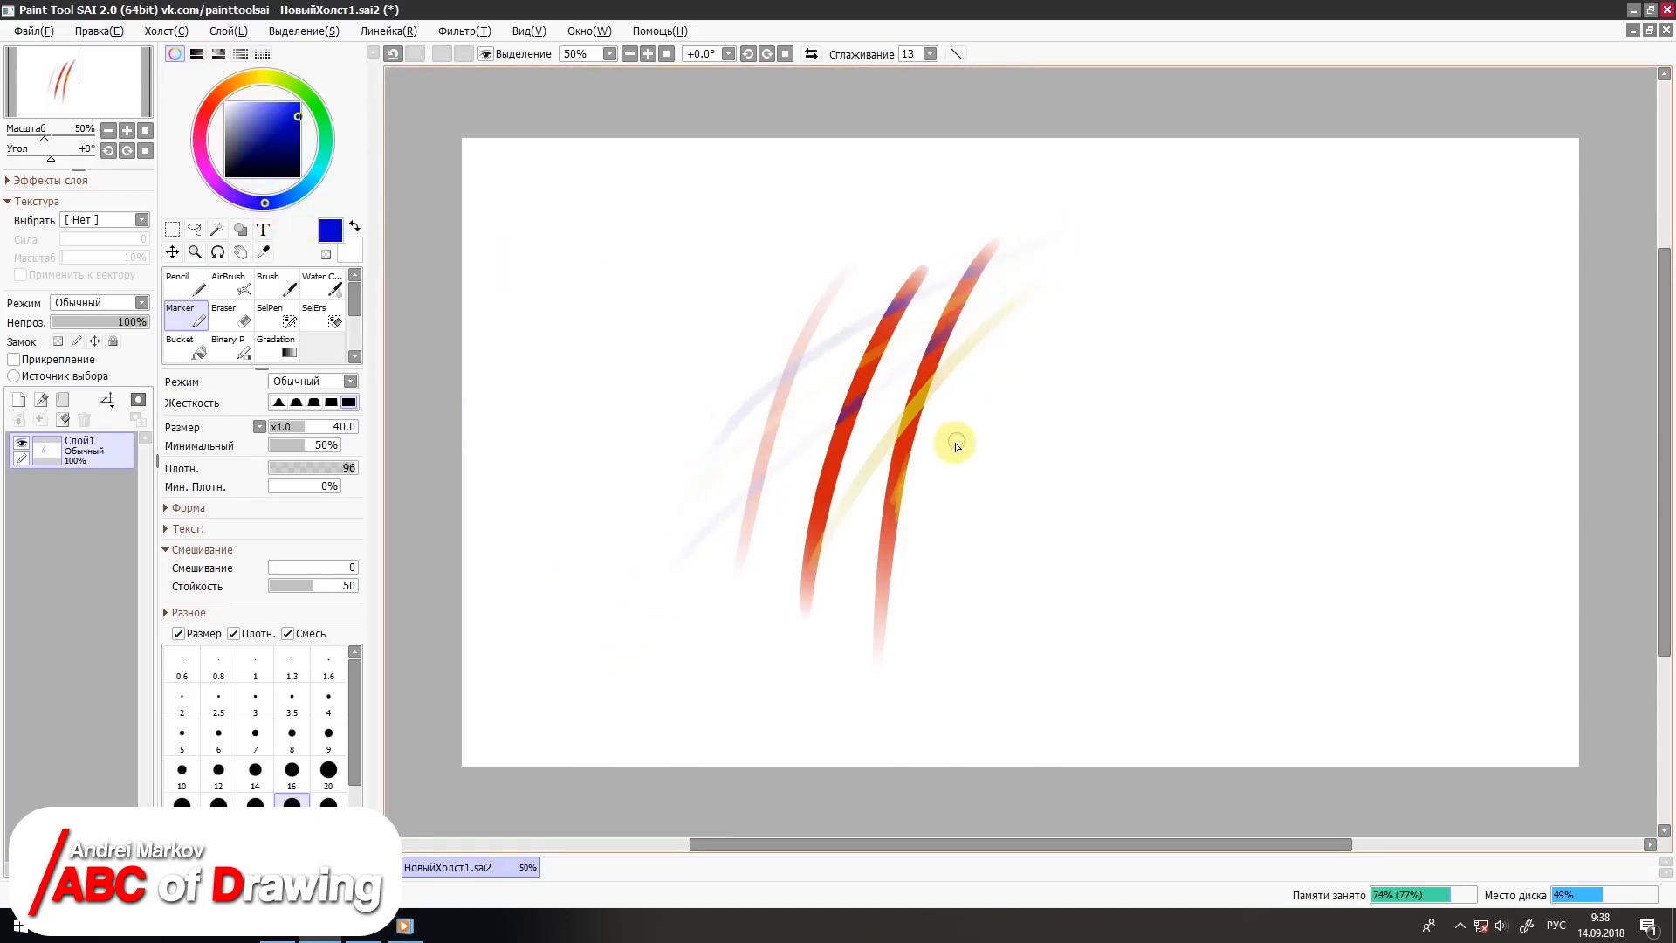
Step: Add bolder blue marker strokes over and beside the red ones, and clear the layer
{"action": "left_click_drag", "start_coordinate": [983, 419], "coordinate": [886, 468]}
{"action": "left_click_drag", "start_coordinate": [703, 593], "coordinate": [630, 674]}
{"action": "left_click_drag", "start_coordinate": [980, 472], "coordinate": [698, 650]}
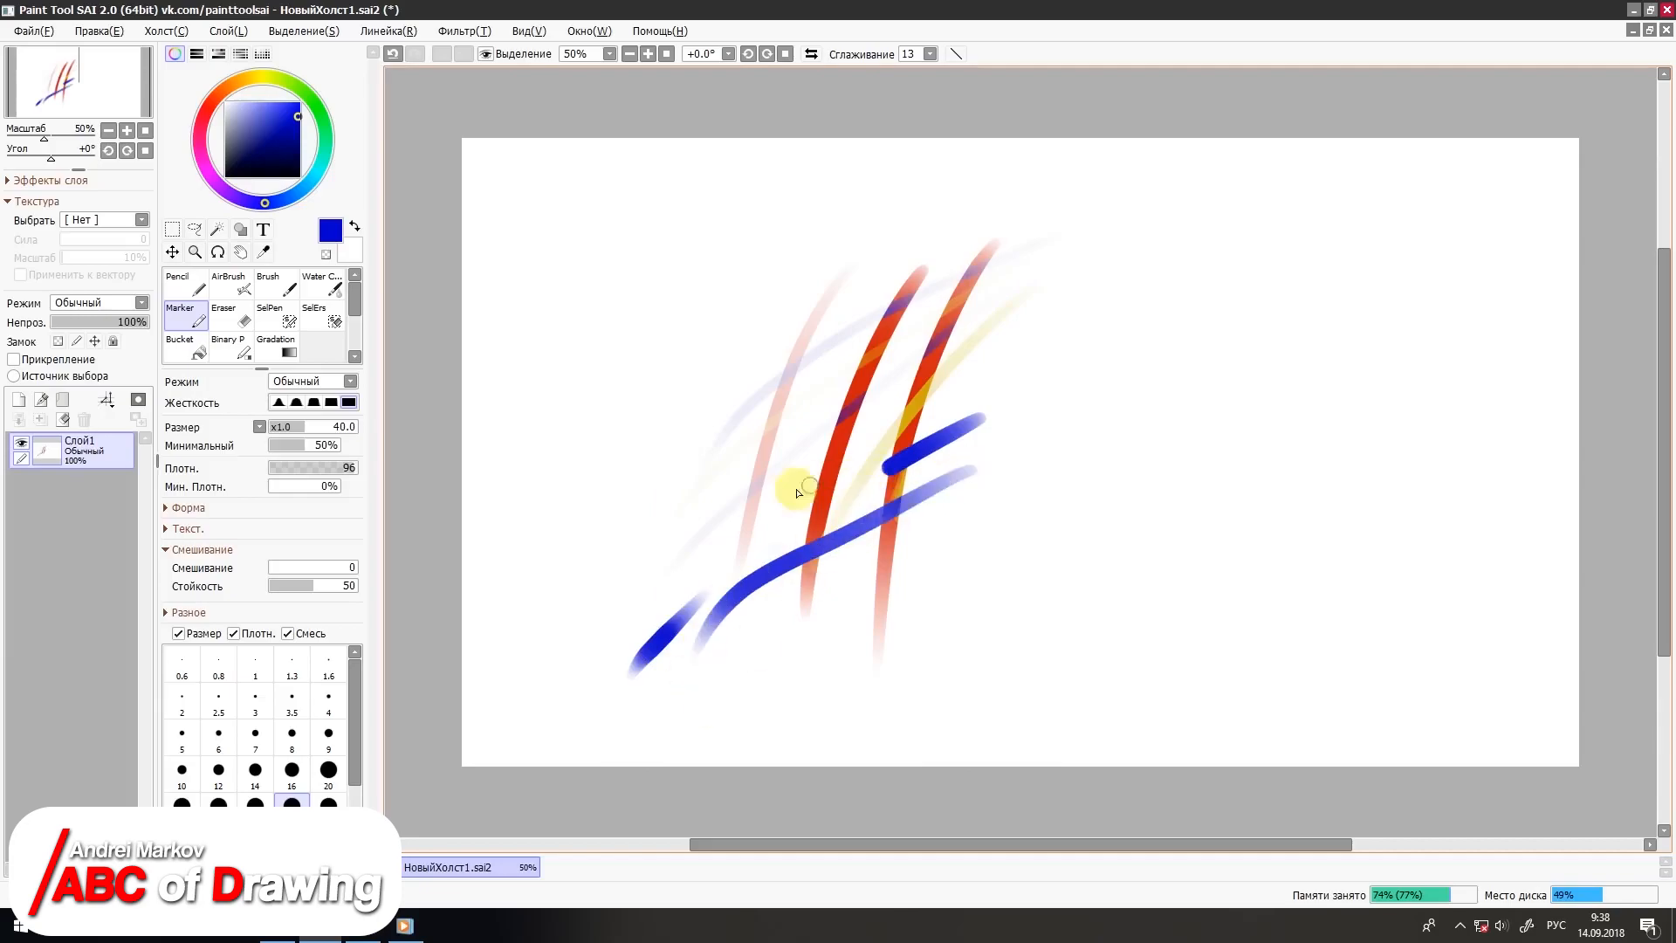
{"action": "left_click_drag", "start_coordinate": [729, 432], "coordinate": [1030, 586]}
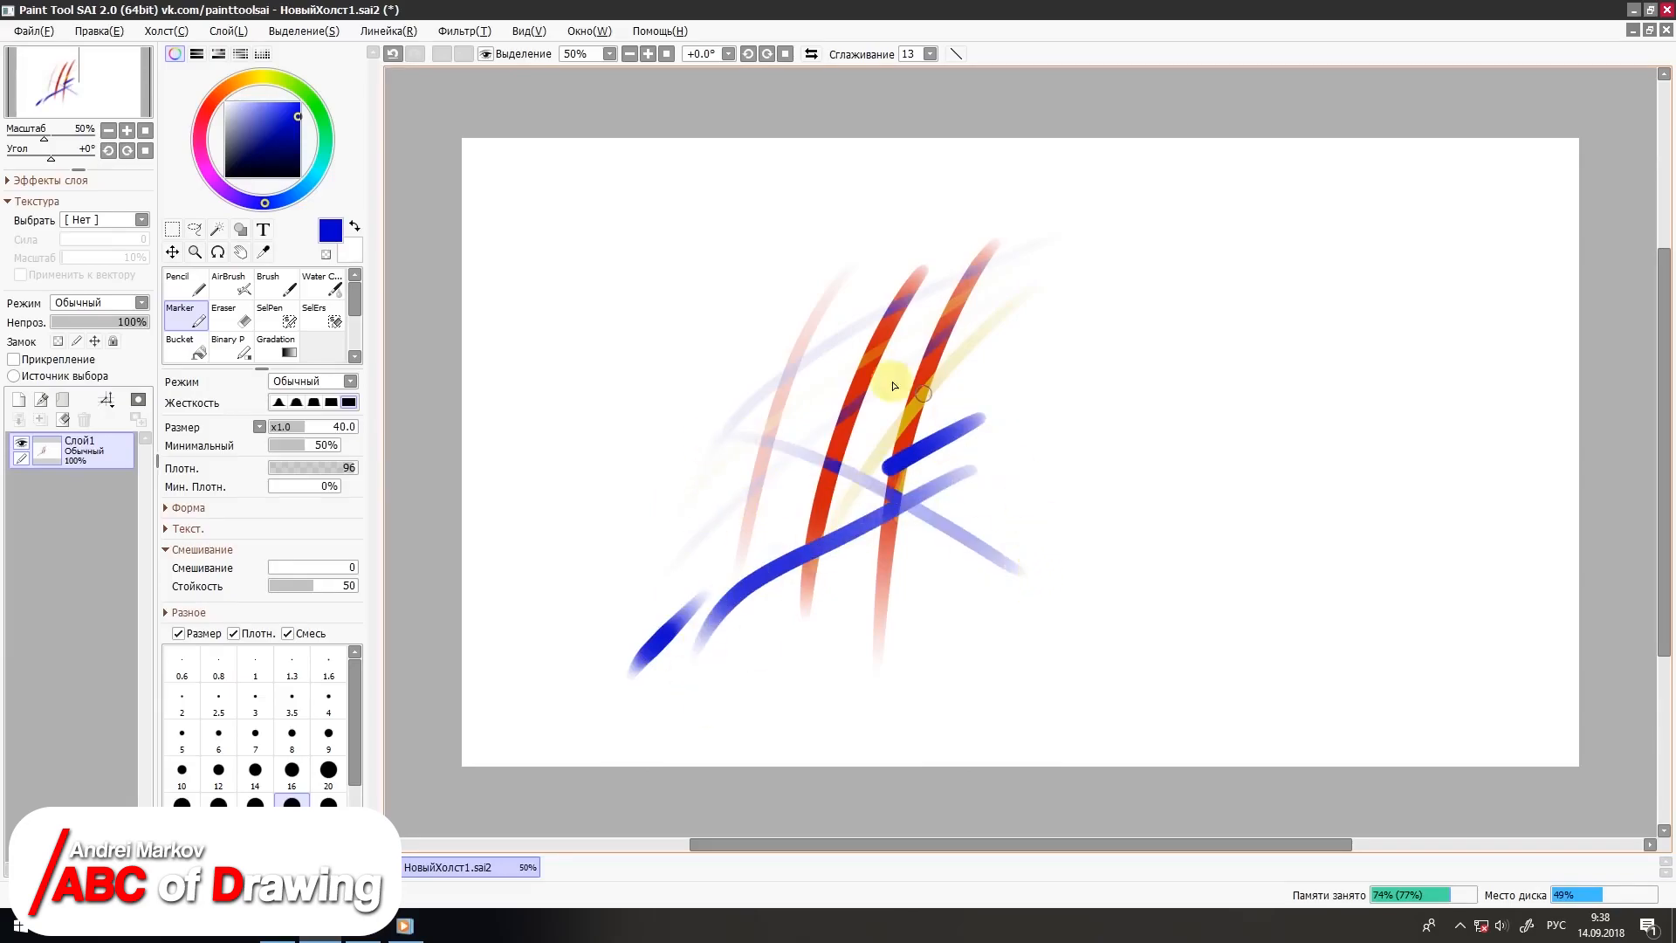
{"action": "left_click", "coordinate": [62, 419]}
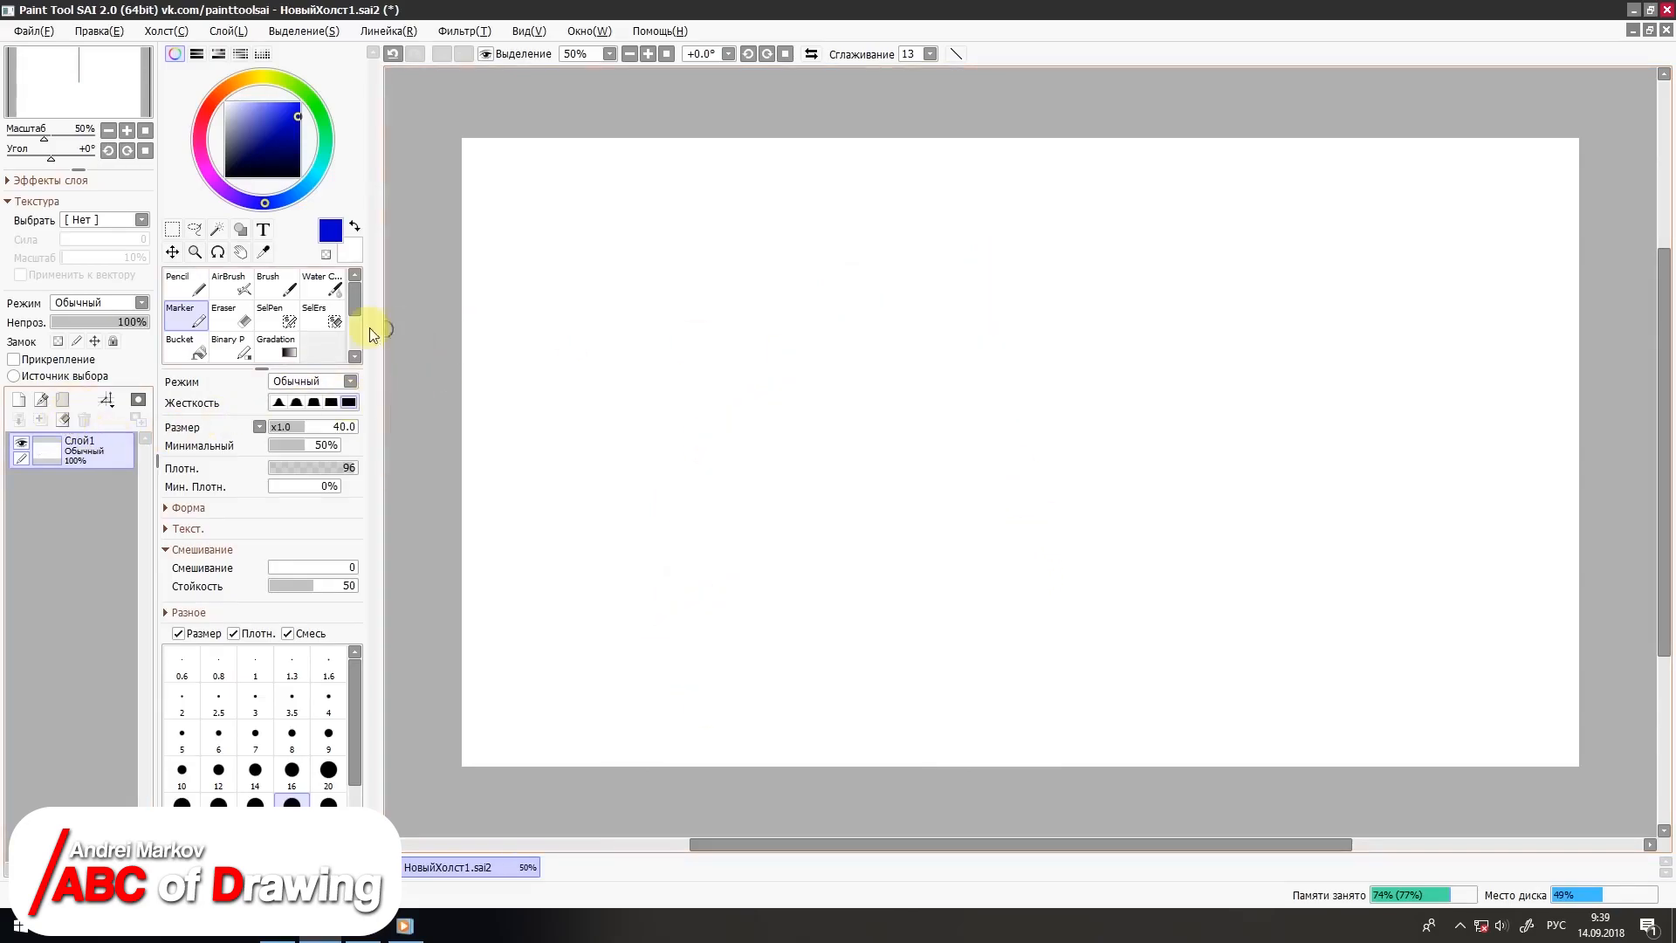
Step: Draw a dense blue zigzag scribble with the Marker at size 50
{"action": "left_click", "coordinate": [229, 314]}
{"action": "left_click", "coordinate": [197, 321]}
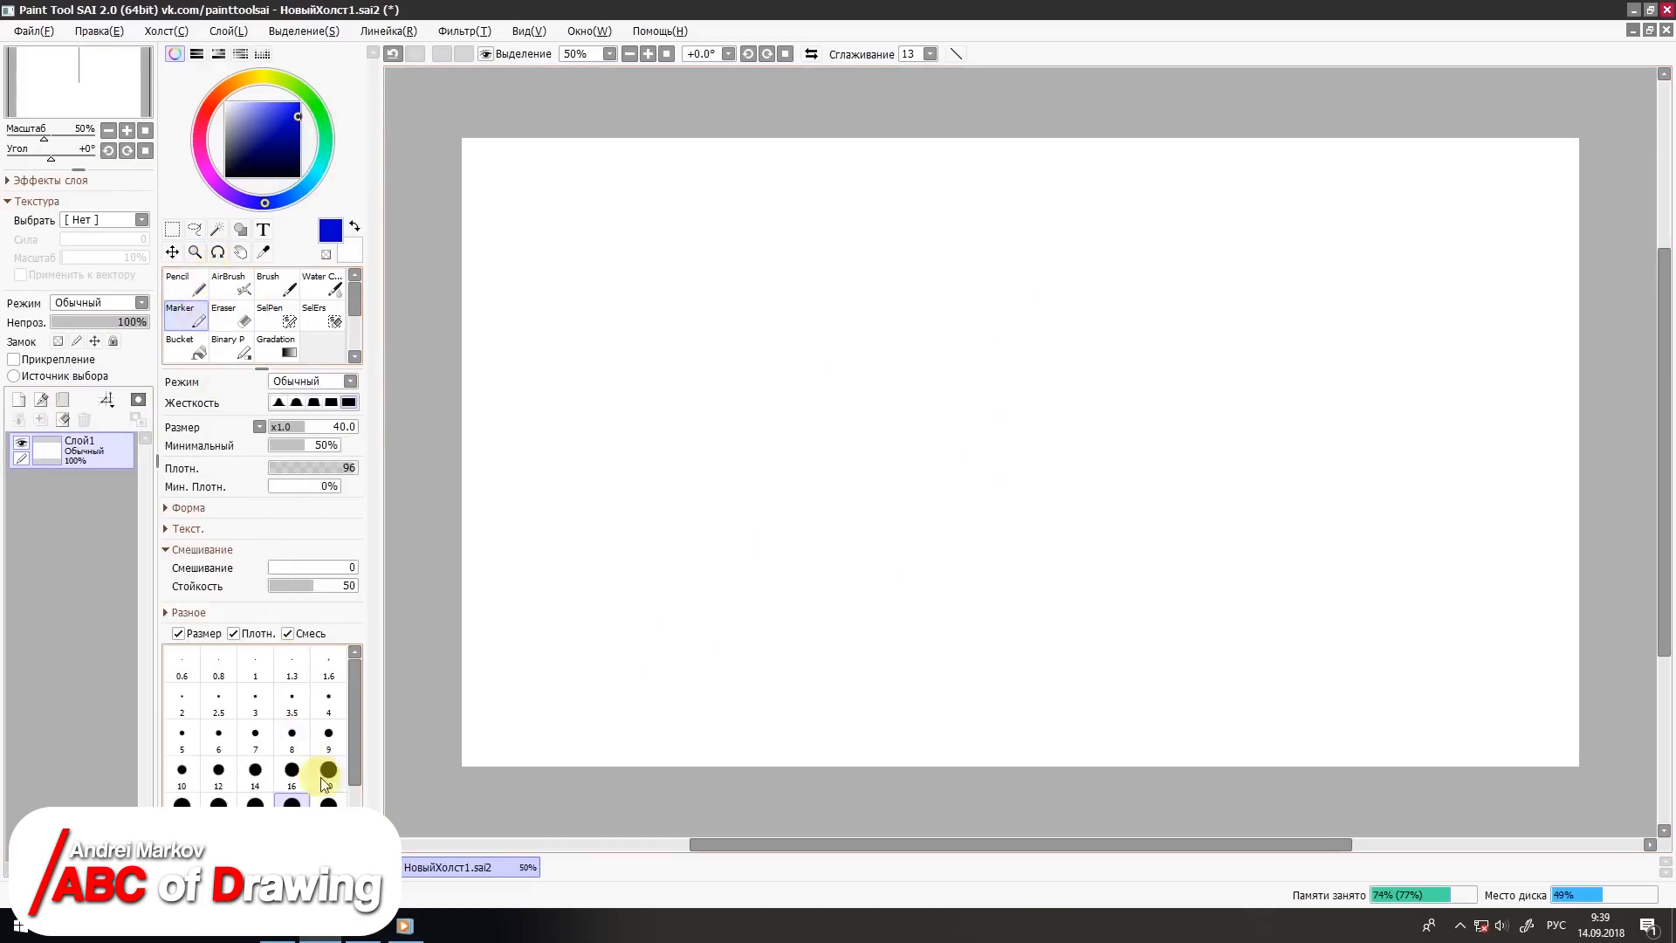
{"action": "mouse_move", "coordinate": [712, 531]}
{"action": "left_mouse_down"}
{"action": "mouse_move", "coordinate": [928, 355]}
{"action": "mouse_move", "coordinate": [860, 535]}
{"action": "mouse_move", "coordinate": [908, 576]}
{"action": "left_mouse_up"}
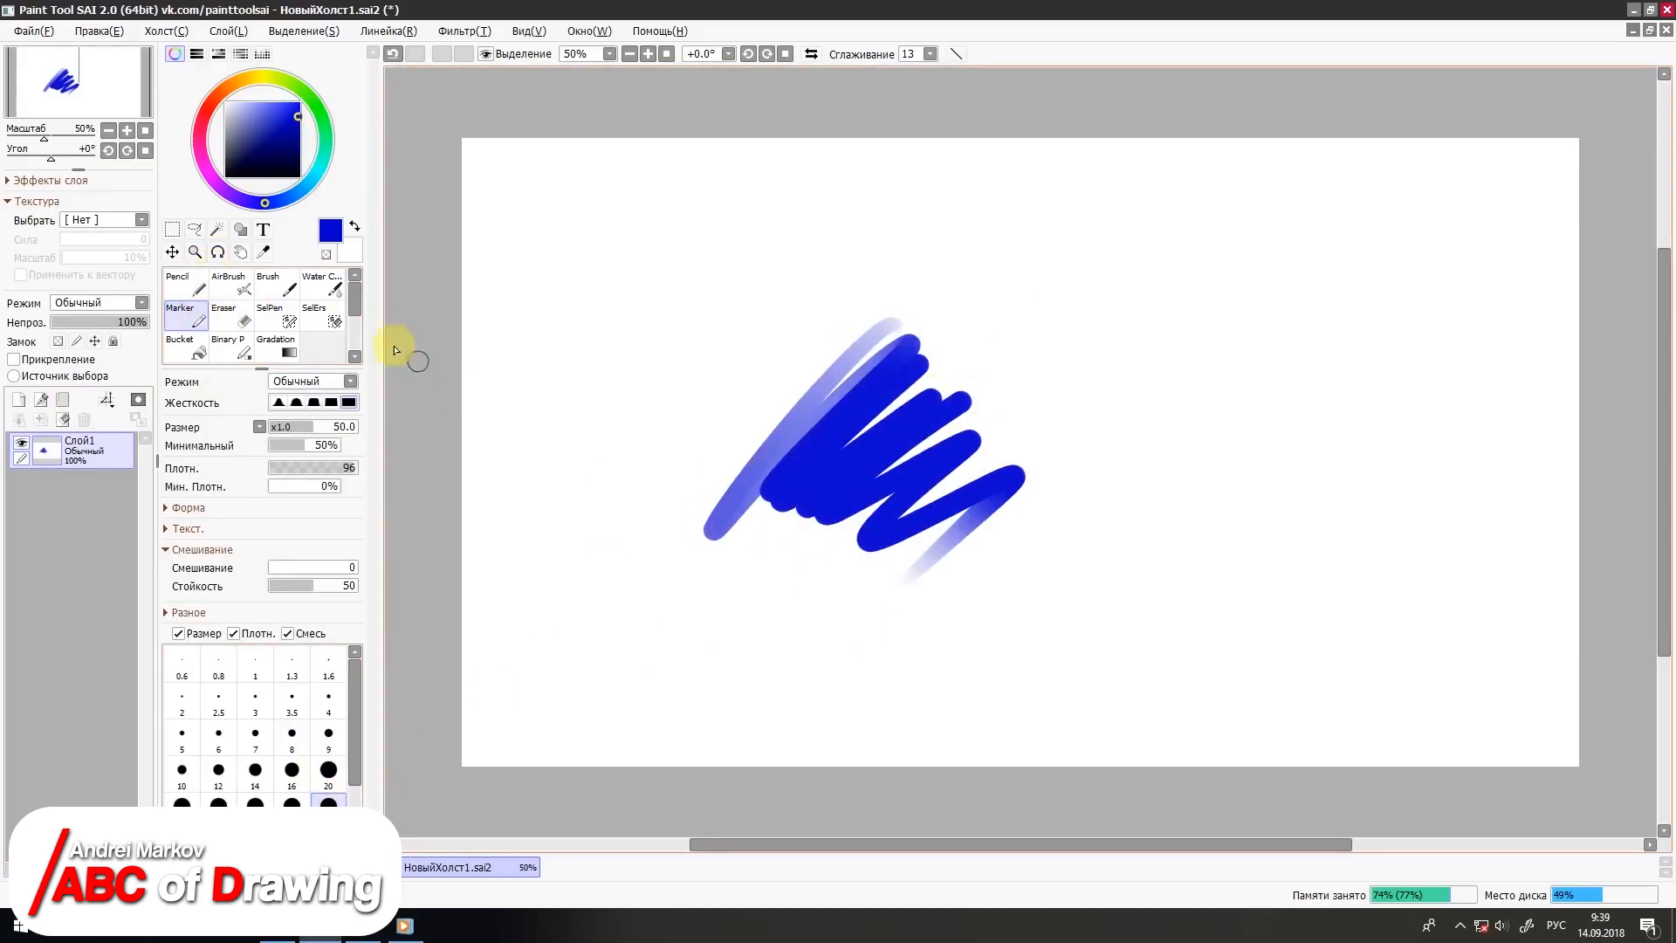
Step: Erase strips through the blue scribble with the Eraser at size 40
{"action": "left_click", "coordinate": [229, 321]}
{"action": "mouse_move", "coordinate": [815, 437]}
{"action": "left_mouse_down"}
{"action": "mouse_move", "coordinate": [842, 337]}
{"action": "mouse_move", "coordinate": [829, 482]}
{"action": "left_mouse_up"}
{"action": "left_click_drag", "start_coordinate": [904, 359], "coordinate": [796, 525]}
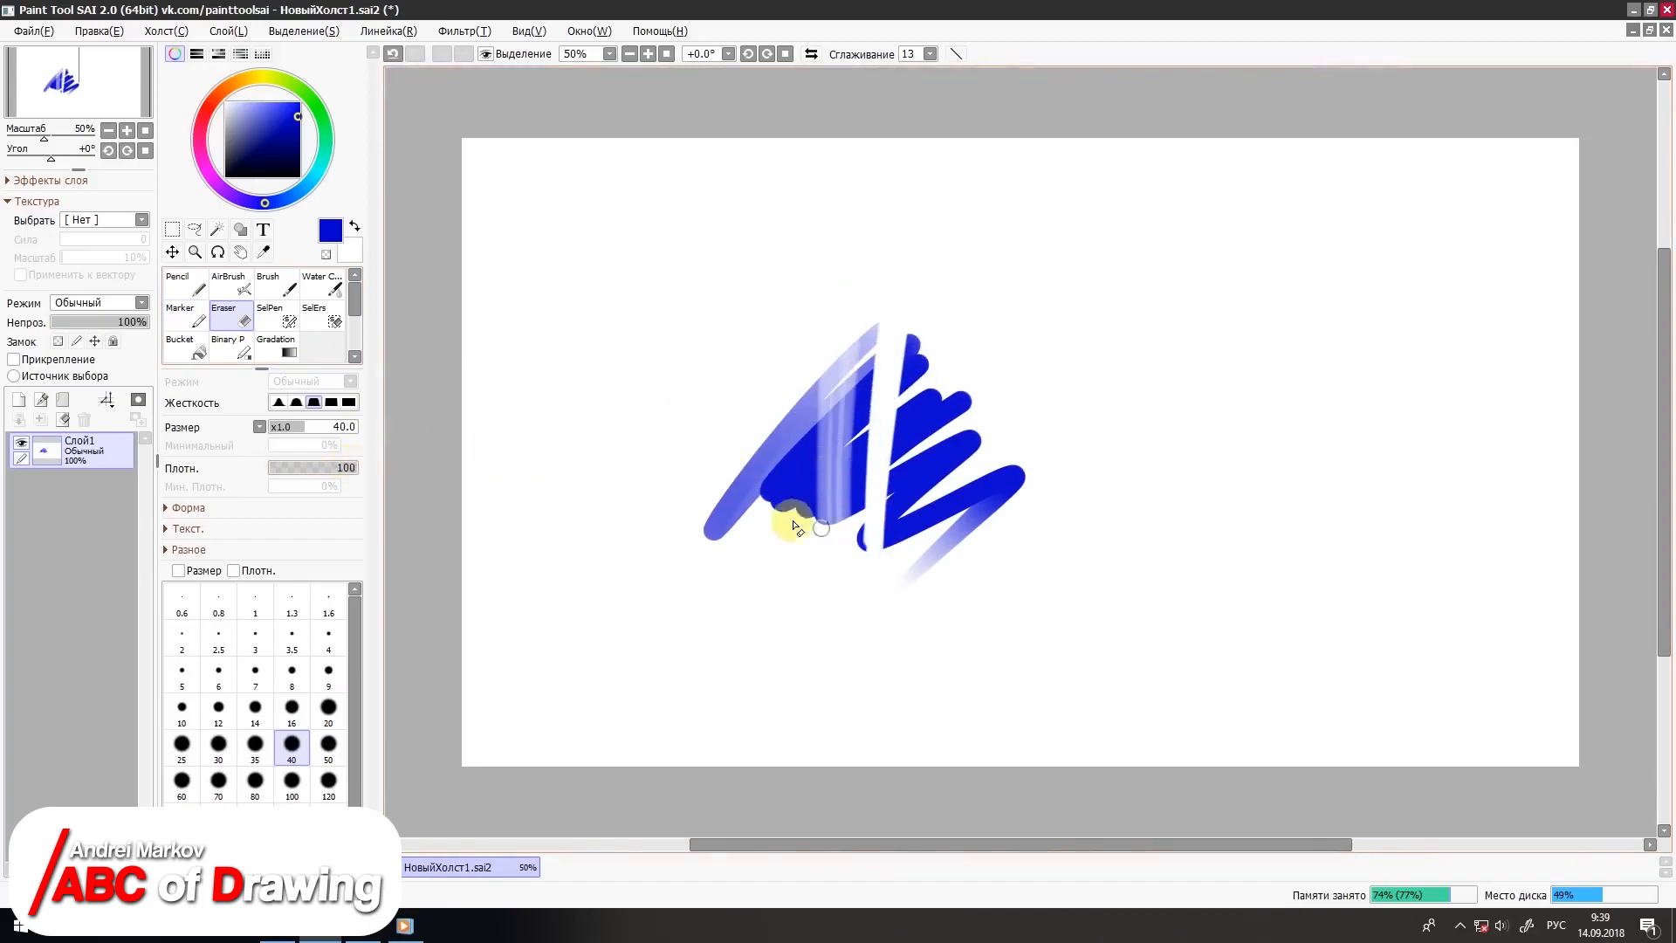
Step: Set the Eraser's density to 25 and erase a soft vertical strip through the middle of the blue scribble
{"action": "left_click", "coordinate": [291, 471]}
{"action": "mouse_move", "coordinate": [827, 389]}
{"action": "left_mouse_down"}
{"action": "mouse_move", "coordinate": [830, 497]}
{"action": "mouse_move", "coordinate": [816, 483]}
{"action": "left_mouse_up"}
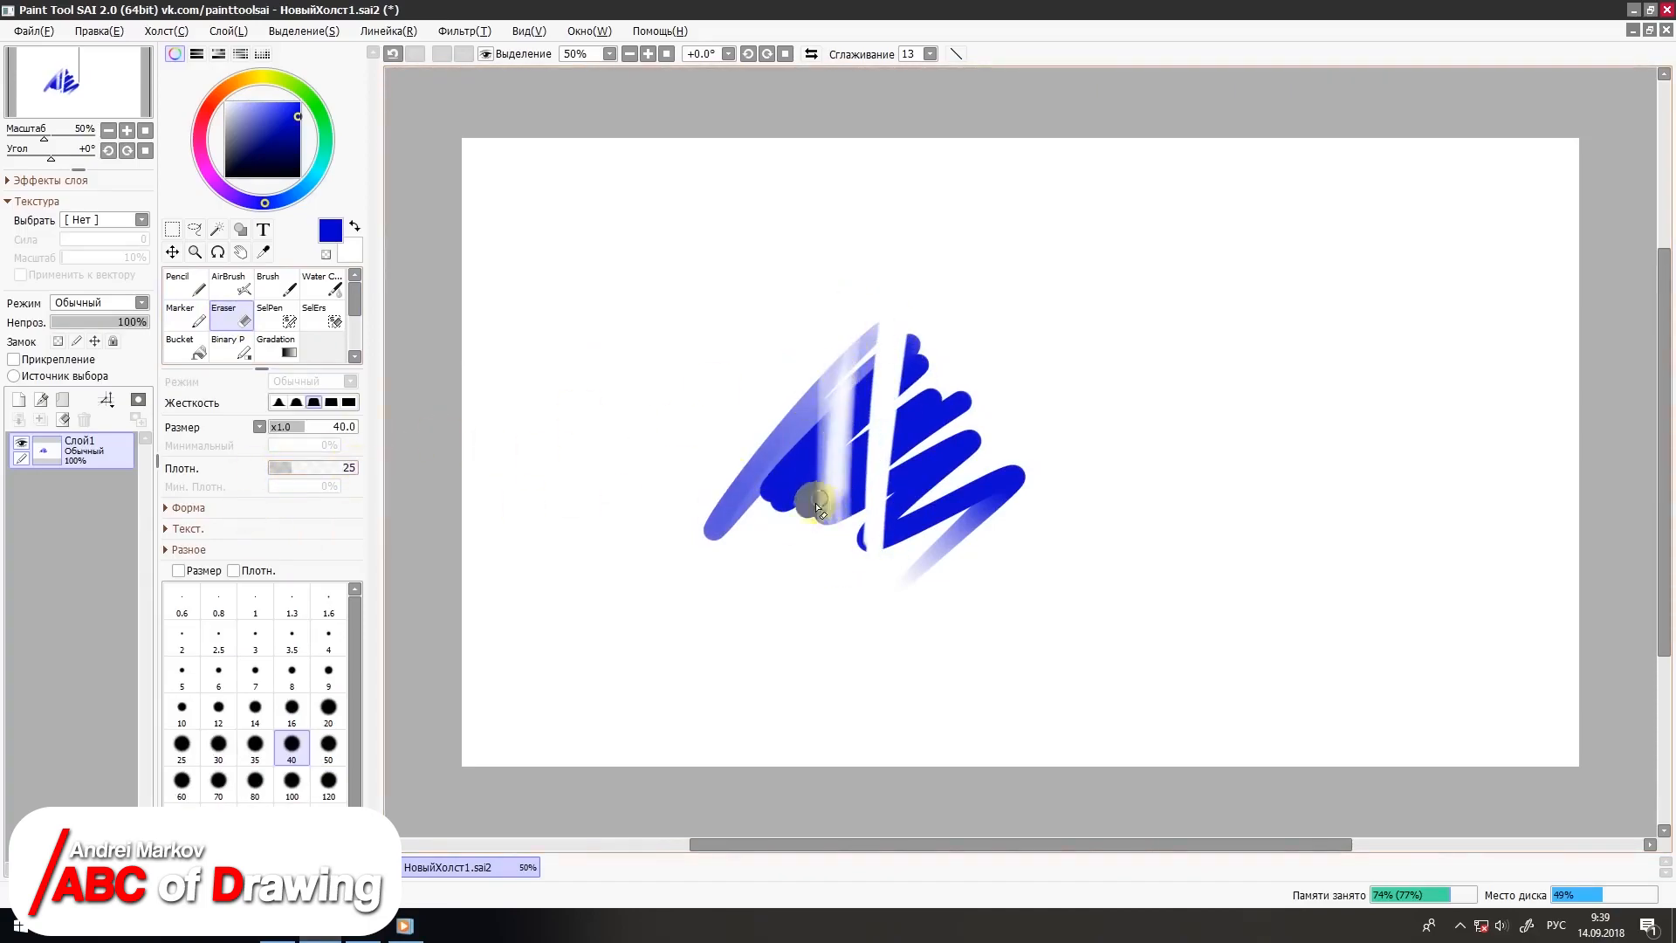
Step: Paint selection areas above the blue scribble and over its middle with the SelPen at size 50
{"action": "left_click", "coordinate": [275, 316]}
{"action": "left_click", "coordinate": [326, 321]}
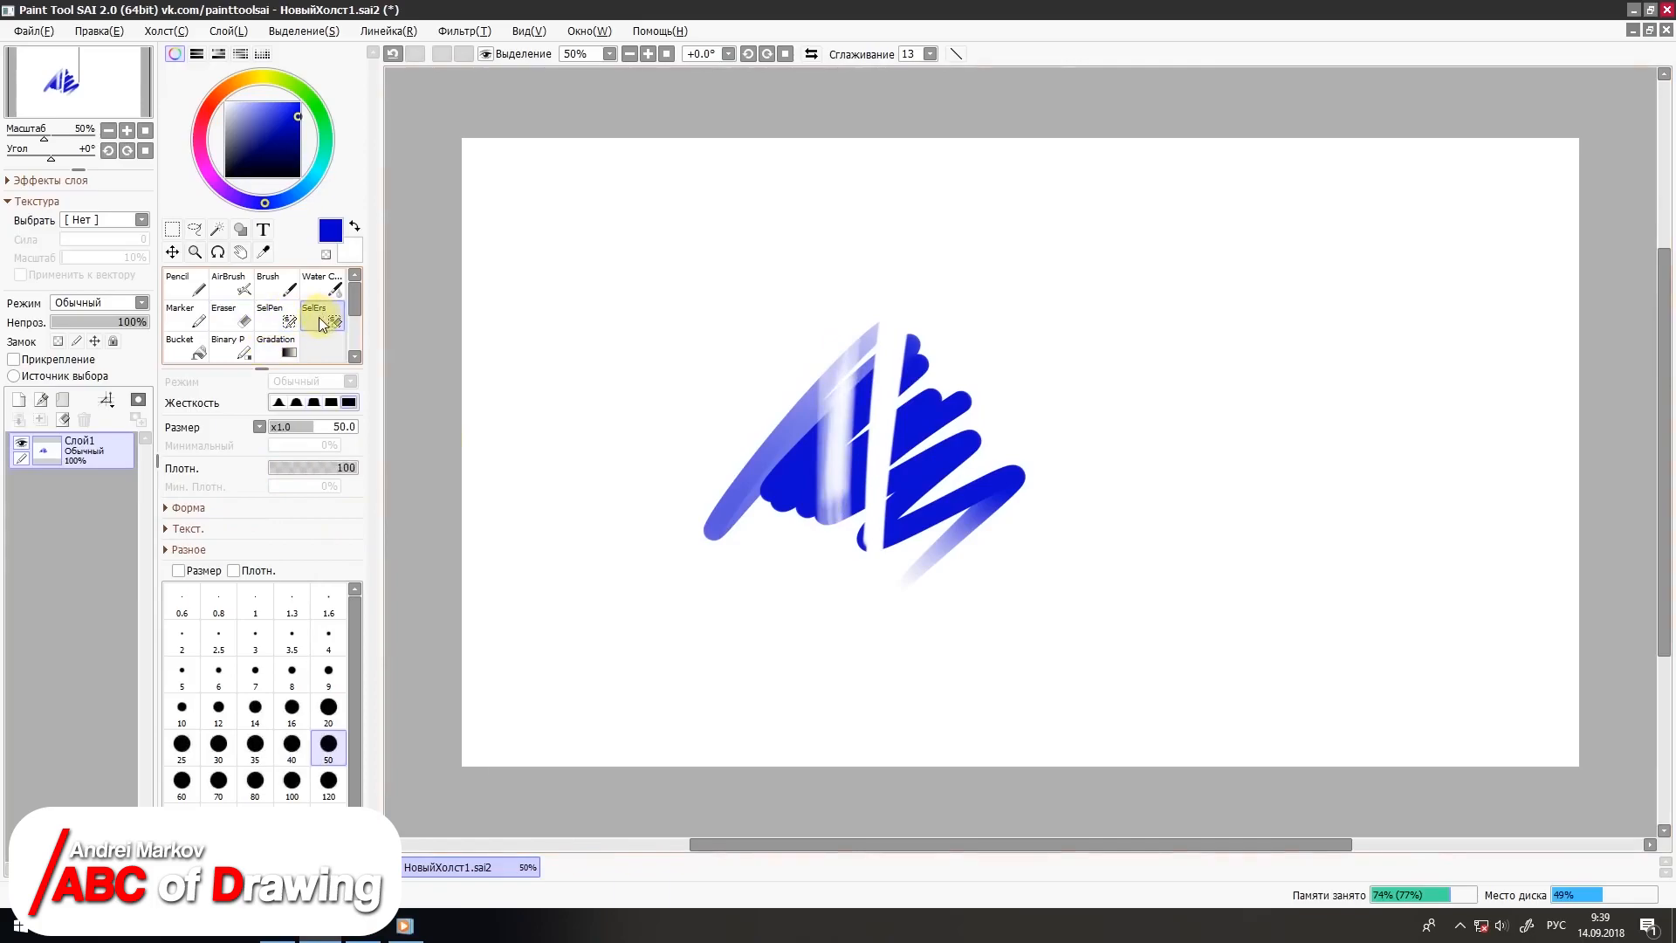
{"action": "left_click", "coordinate": [288, 323]}
{"action": "mouse_move", "coordinate": [696, 222]}
{"action": "left_mouse_down"}
{"action": "mouse_move", "coordinate": [666, 337]}
{"action": "mouse_move", "coordinate": [793, 254]}
{"action": "mouse_move", "coordinate": [711, 329]}
{"action": "mouse_move", "coordinate": [790, 332]}
{"action": "left_mouse_up"}
{"action": "mouse_move", "coordinate": [872, 410]}
{"action": "left_mouse_down"}
{"action": "mouse_move", "coordinate": [867, 373]}
{"action": "mouse_move", "coordinate": [794, 471]}
{"action": "left_mouse_up"}
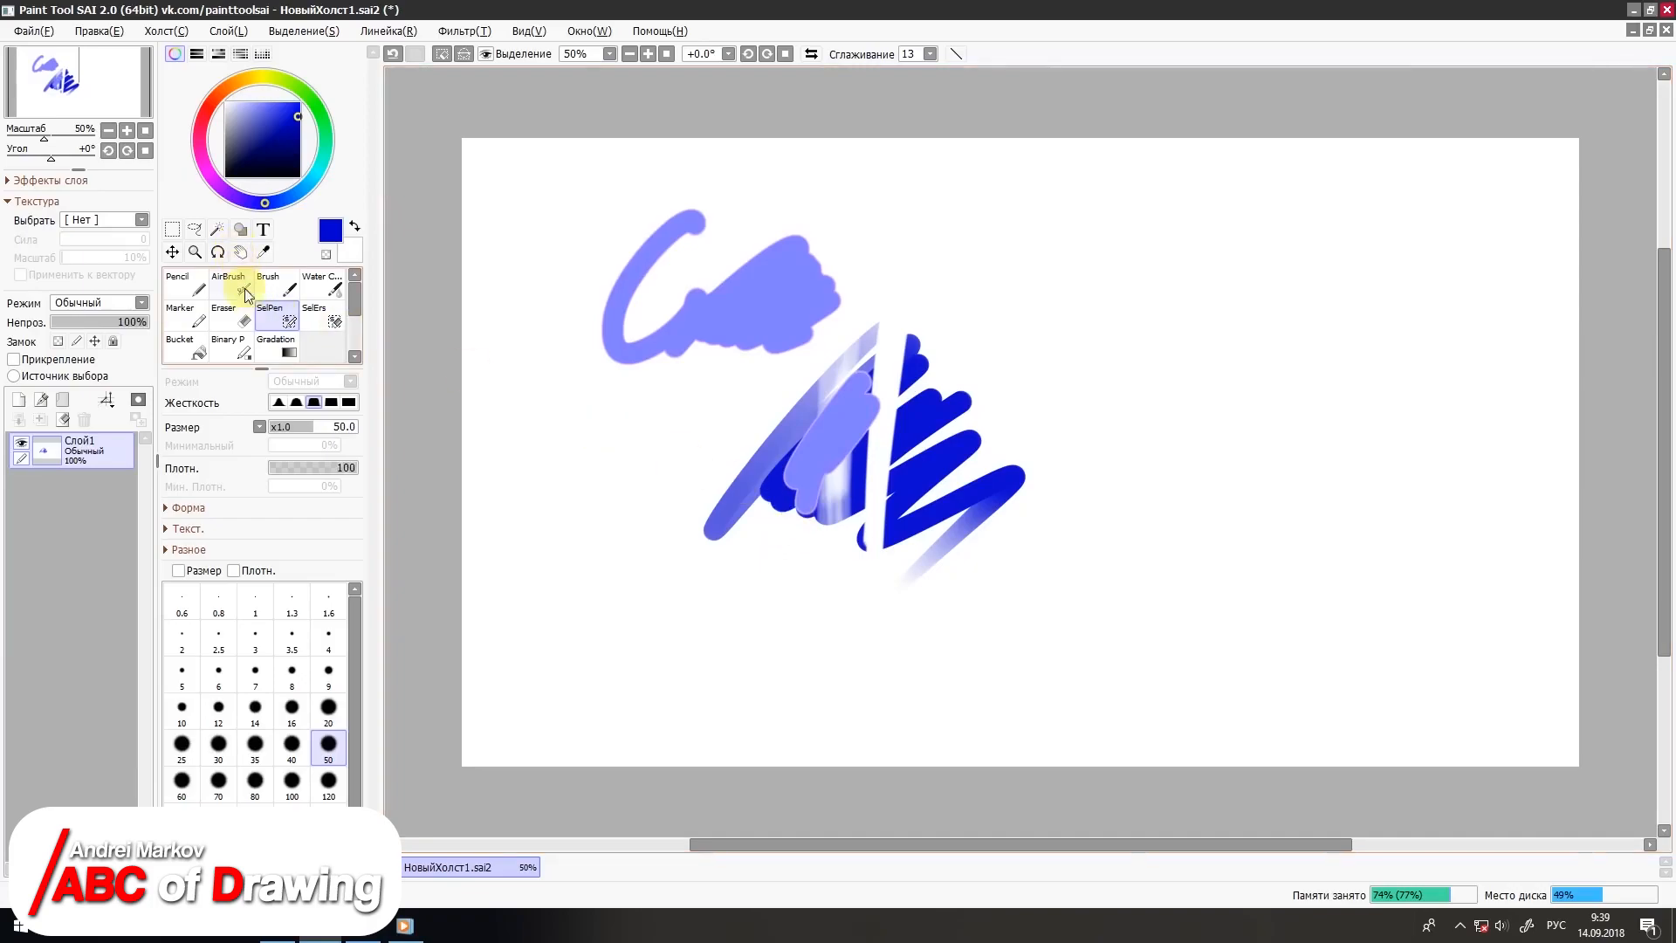
Step: Remove the selection and flood the transparent area around the scribble with blue using the Bucket
{"action": "left_click", "coordinate": [191, 354]}
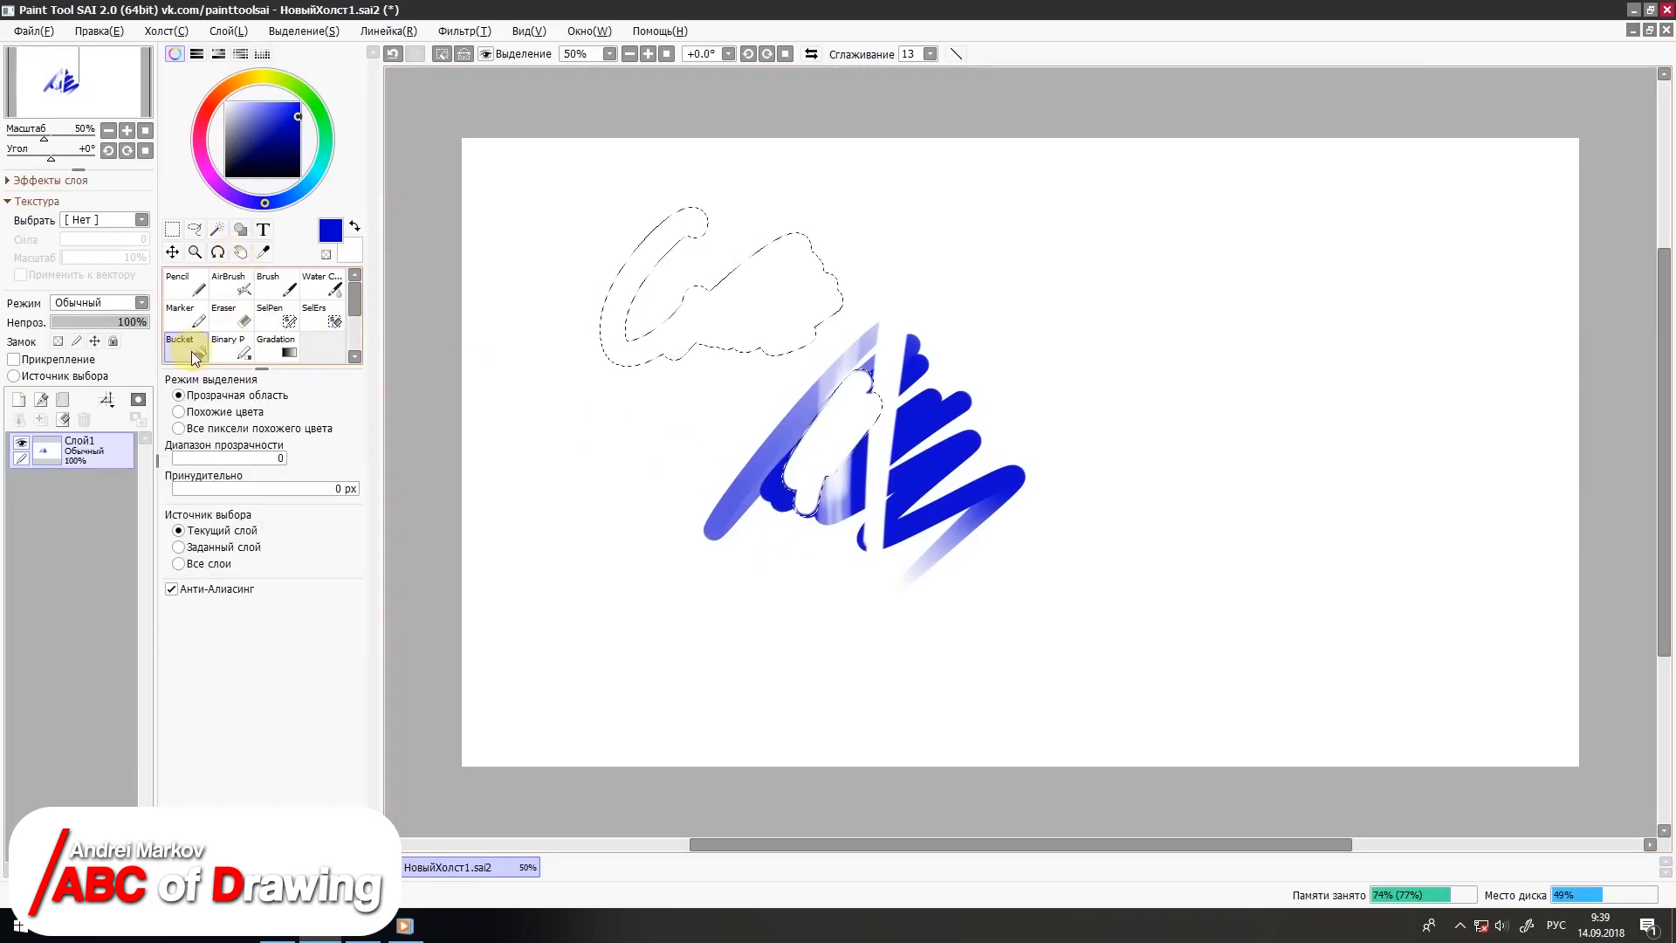
{"action": "left_click", "coordinate": [194, 312]}
{"action": "key", "text": "ctrl+d"}
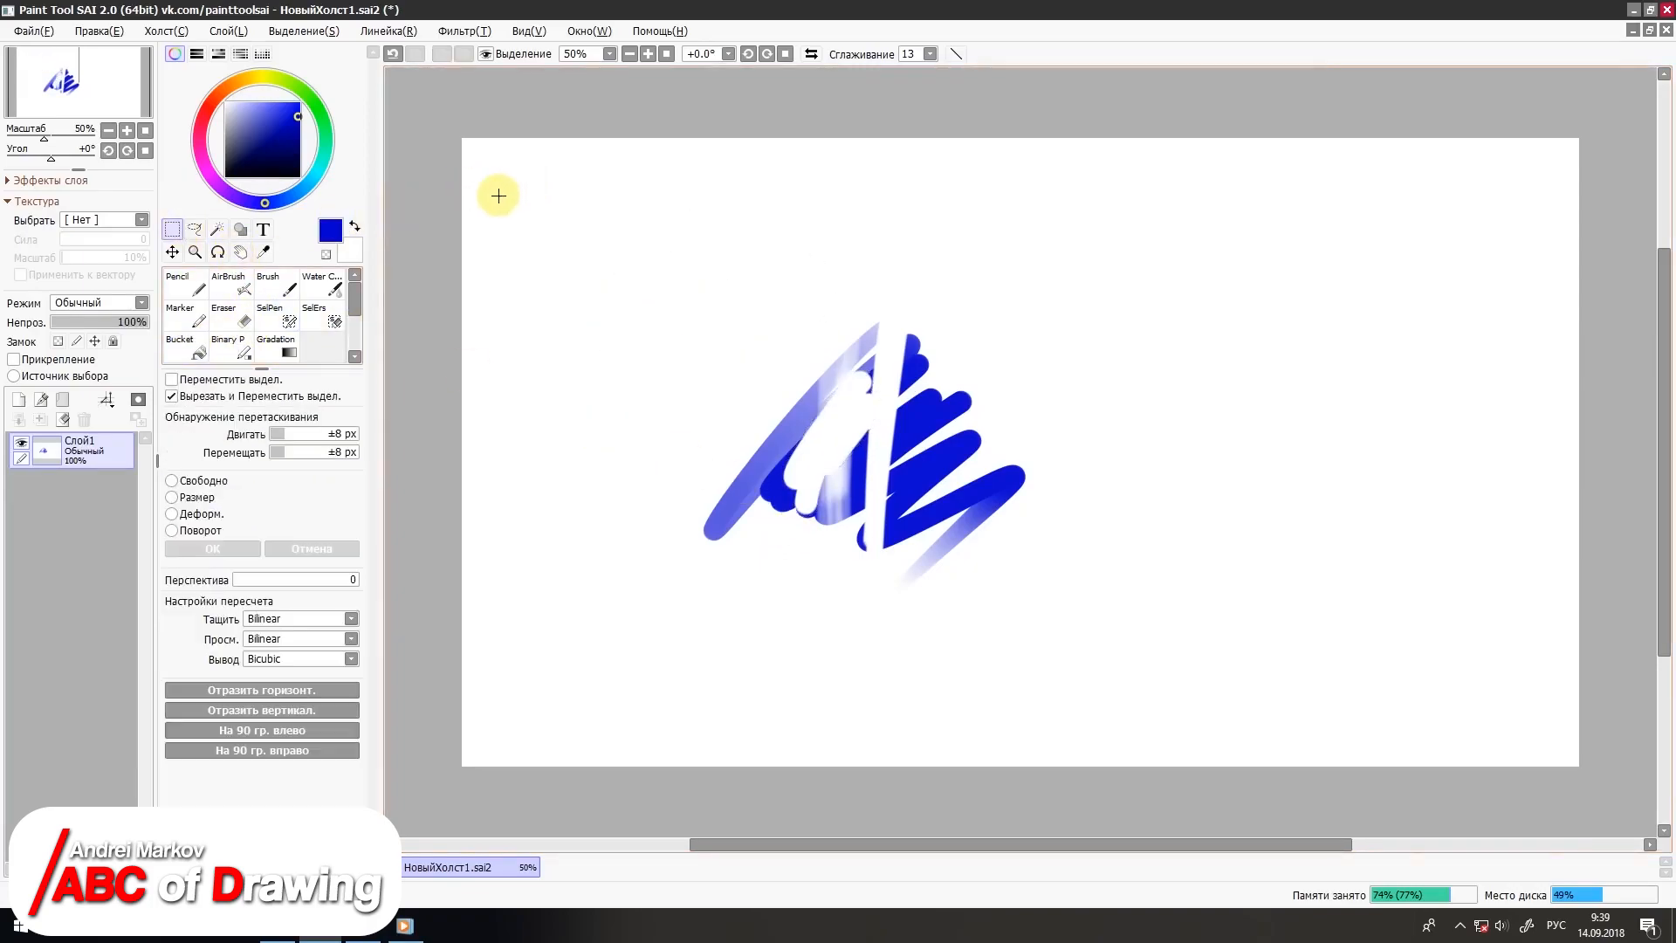
{"action": "left_click", "coordinate": [186, 345]}
{"action": "left_click", "coordinate": [640, 298]}
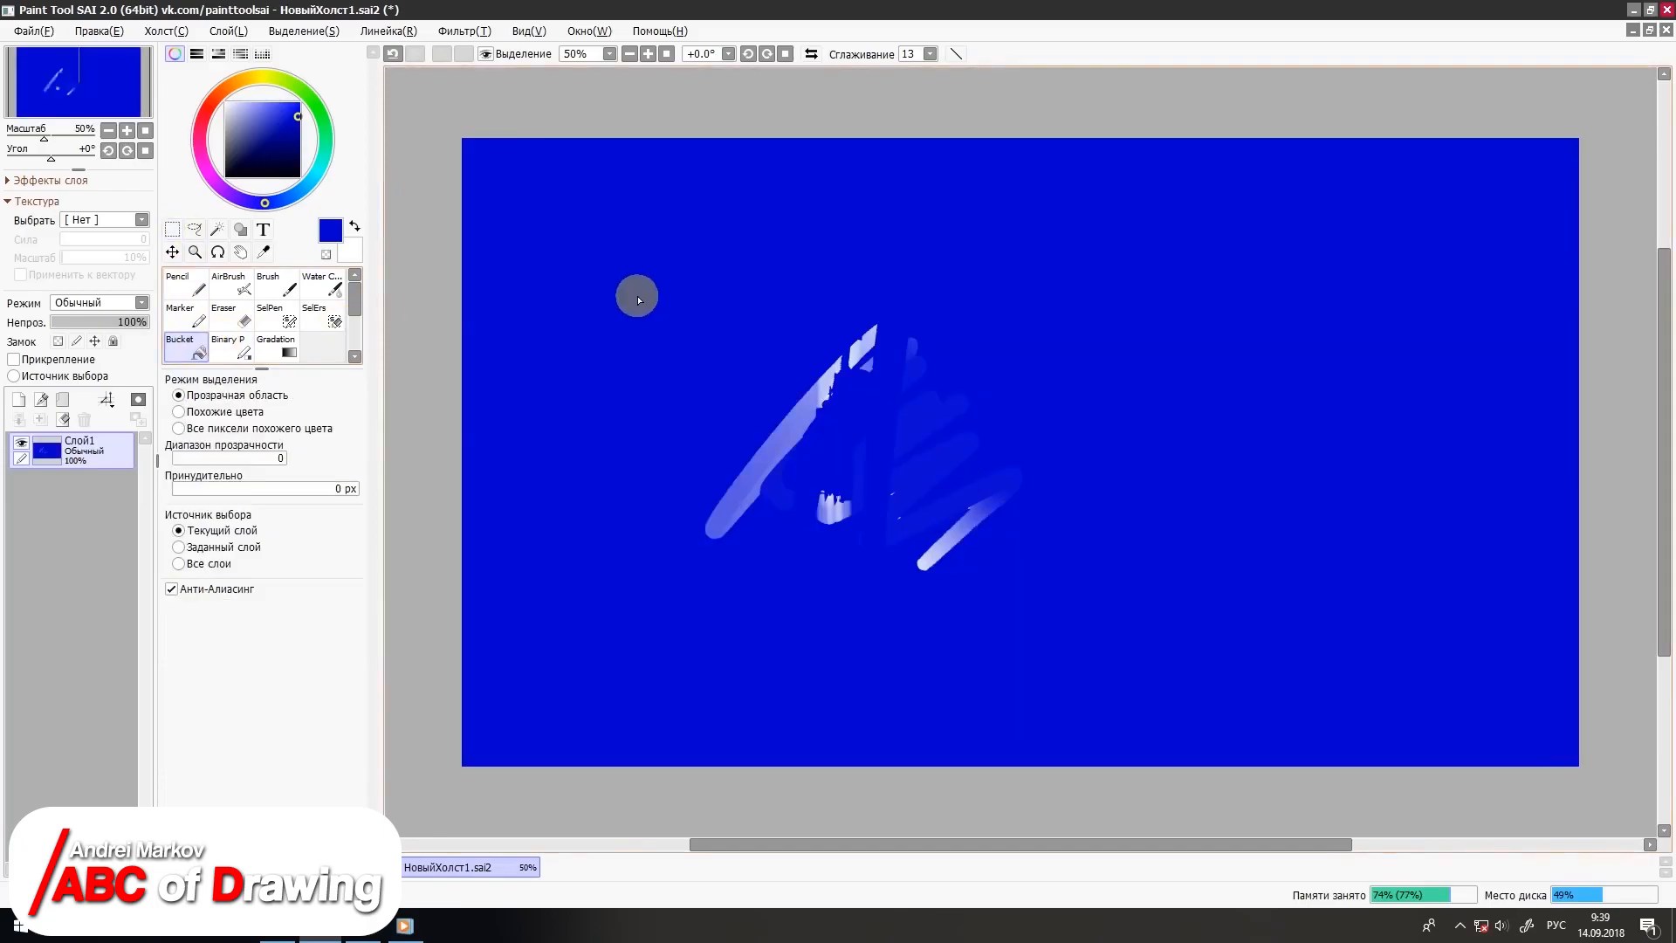
Step: Clear the layer and apply a straight blue-to-white gradient from the canvas's left side towards its right
{"action": "left_click", "coordinate": [63, 419]}
{"action": "left_click", "coordinate": [243, 349]}
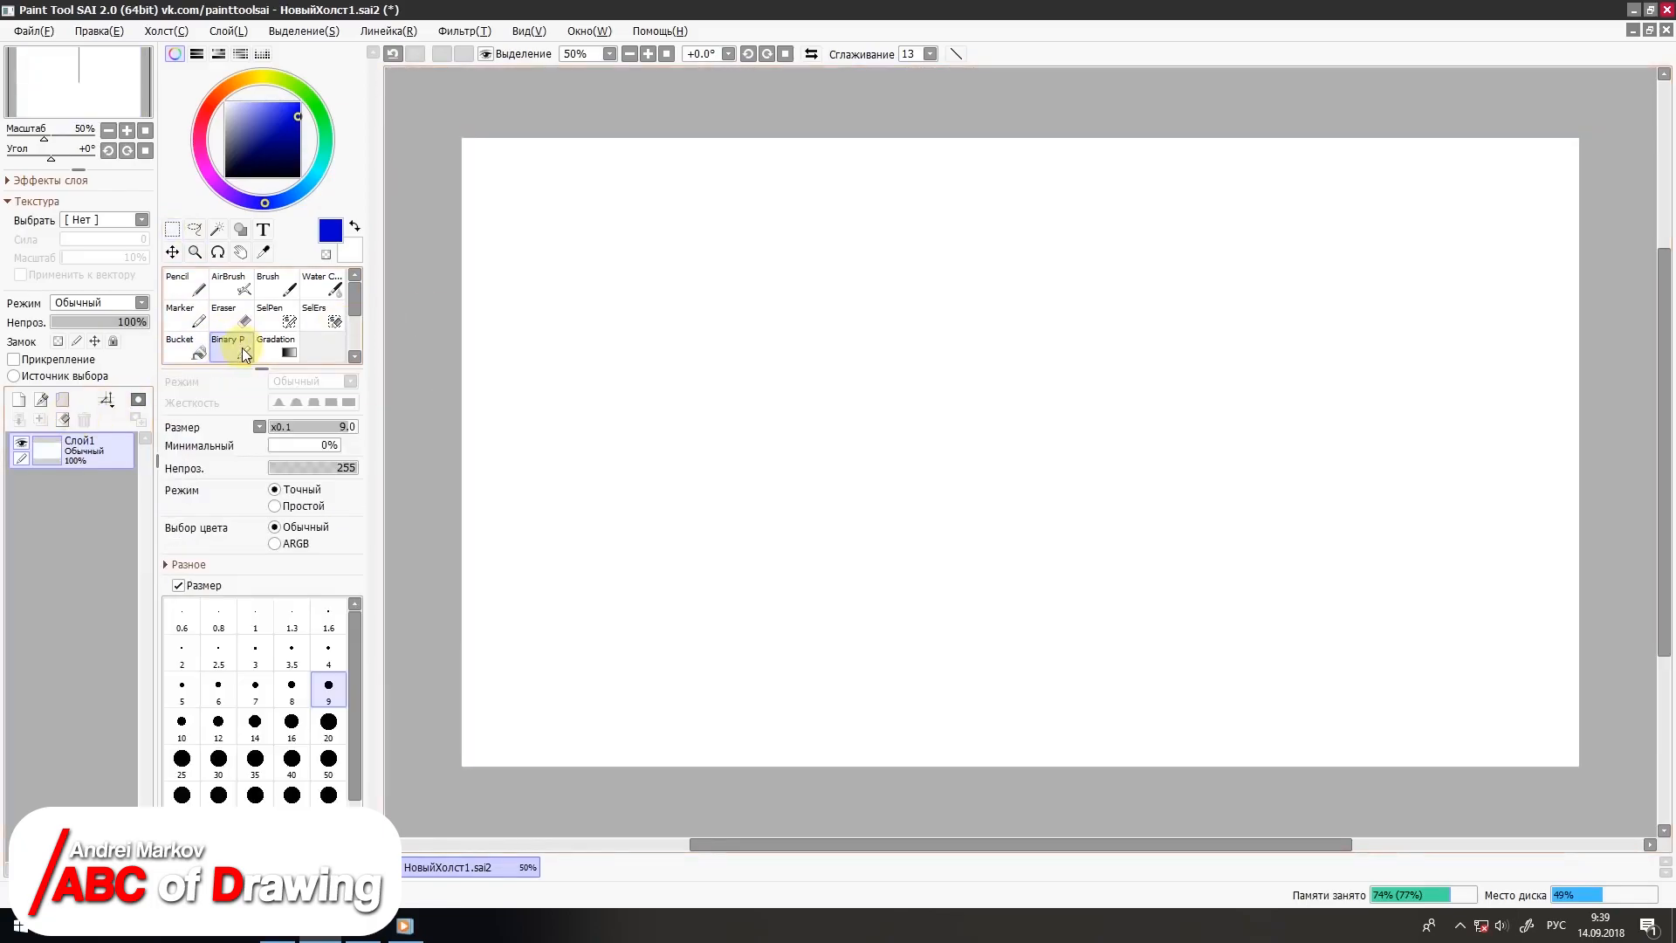
{"action": "left_click", "coordinate": [278, 346]}
{"action": "left_click_drag", "start_coordinate": [487, 412], "coordinate": [1188, 539]}
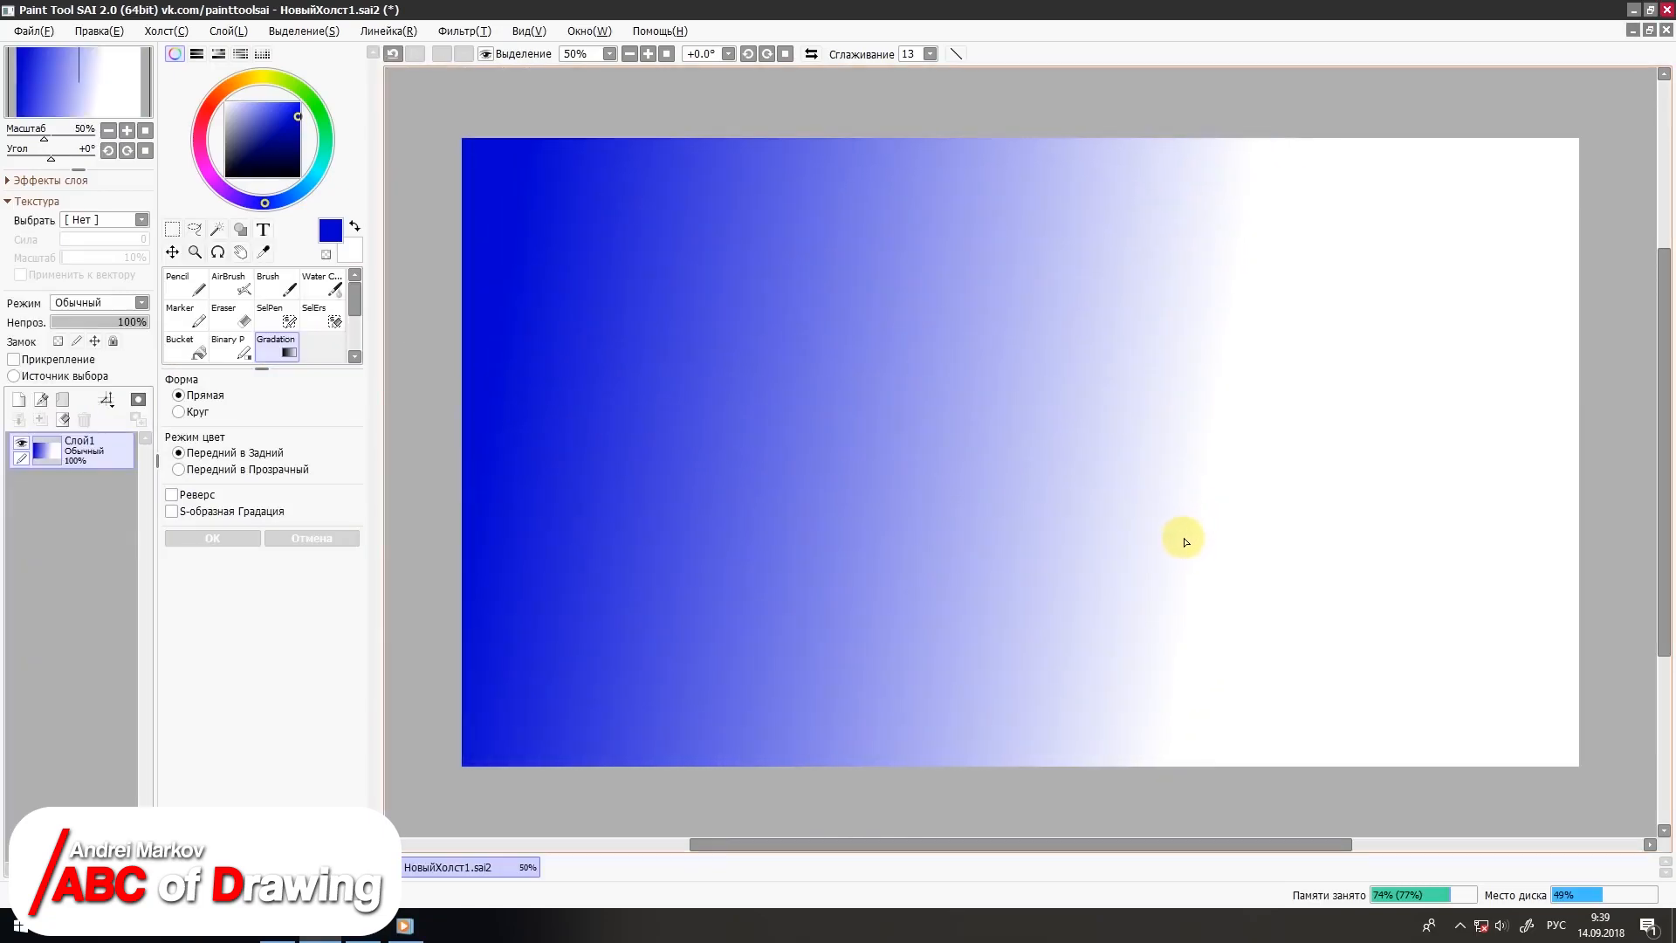
Step: Clear the layer and paint a soft blue diagonal stroke with the watercolour brush at size 50
{"action": "left_click", "coordinate": [69, 419]}
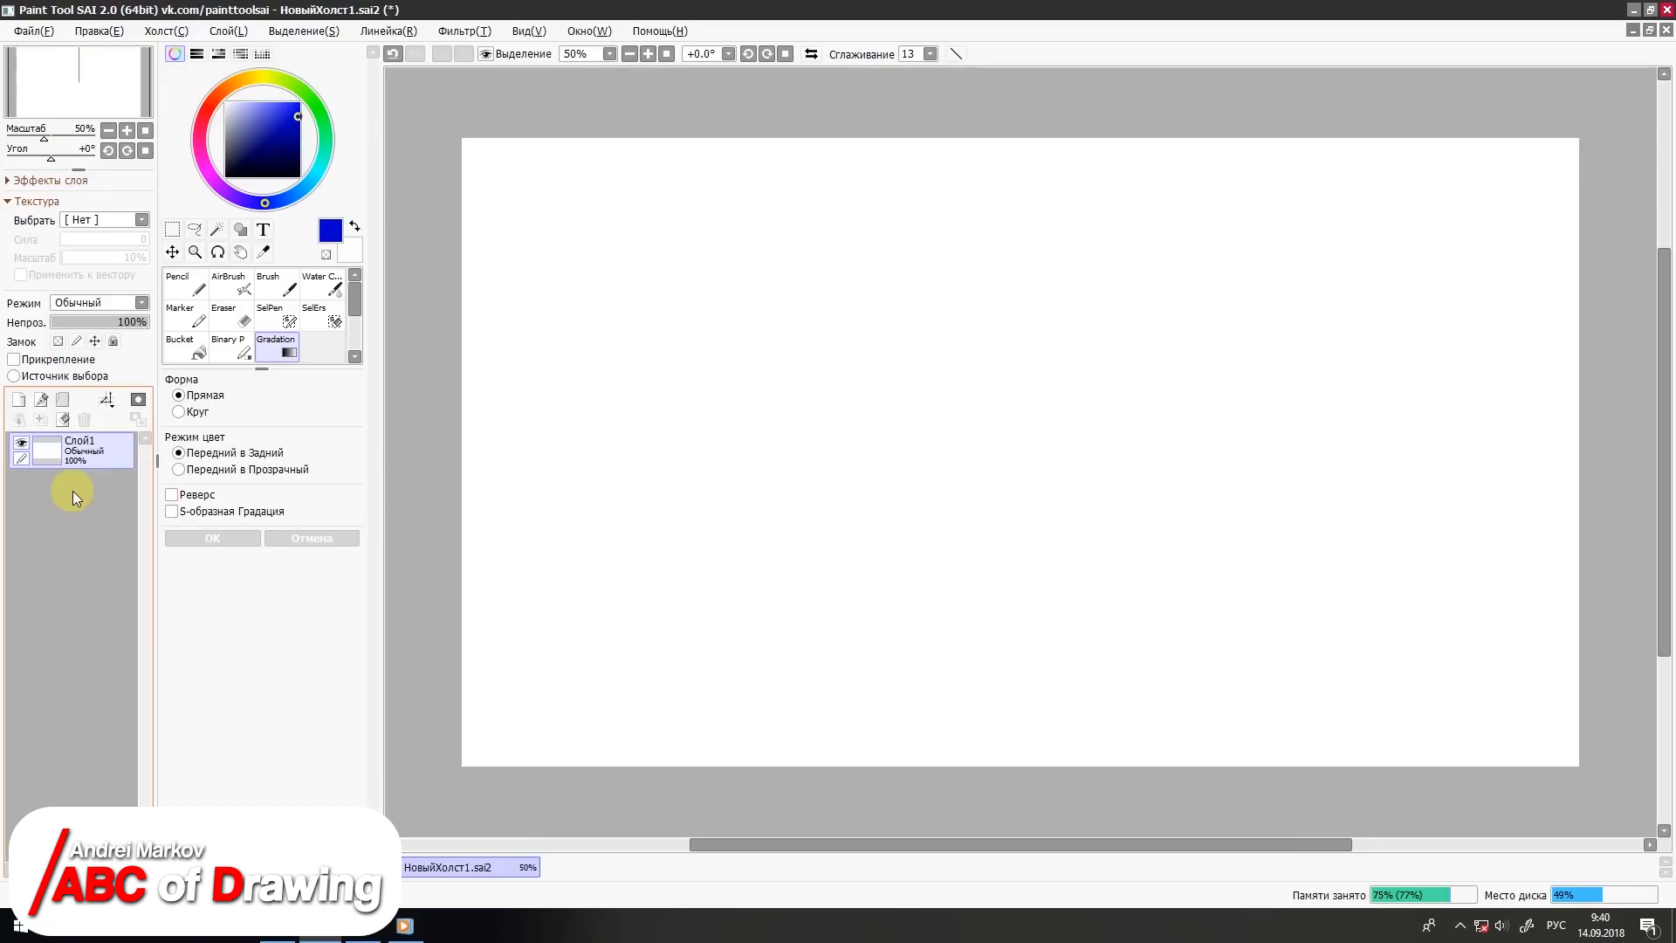
{"action": "left_click", "coordinate": [332, 291]}
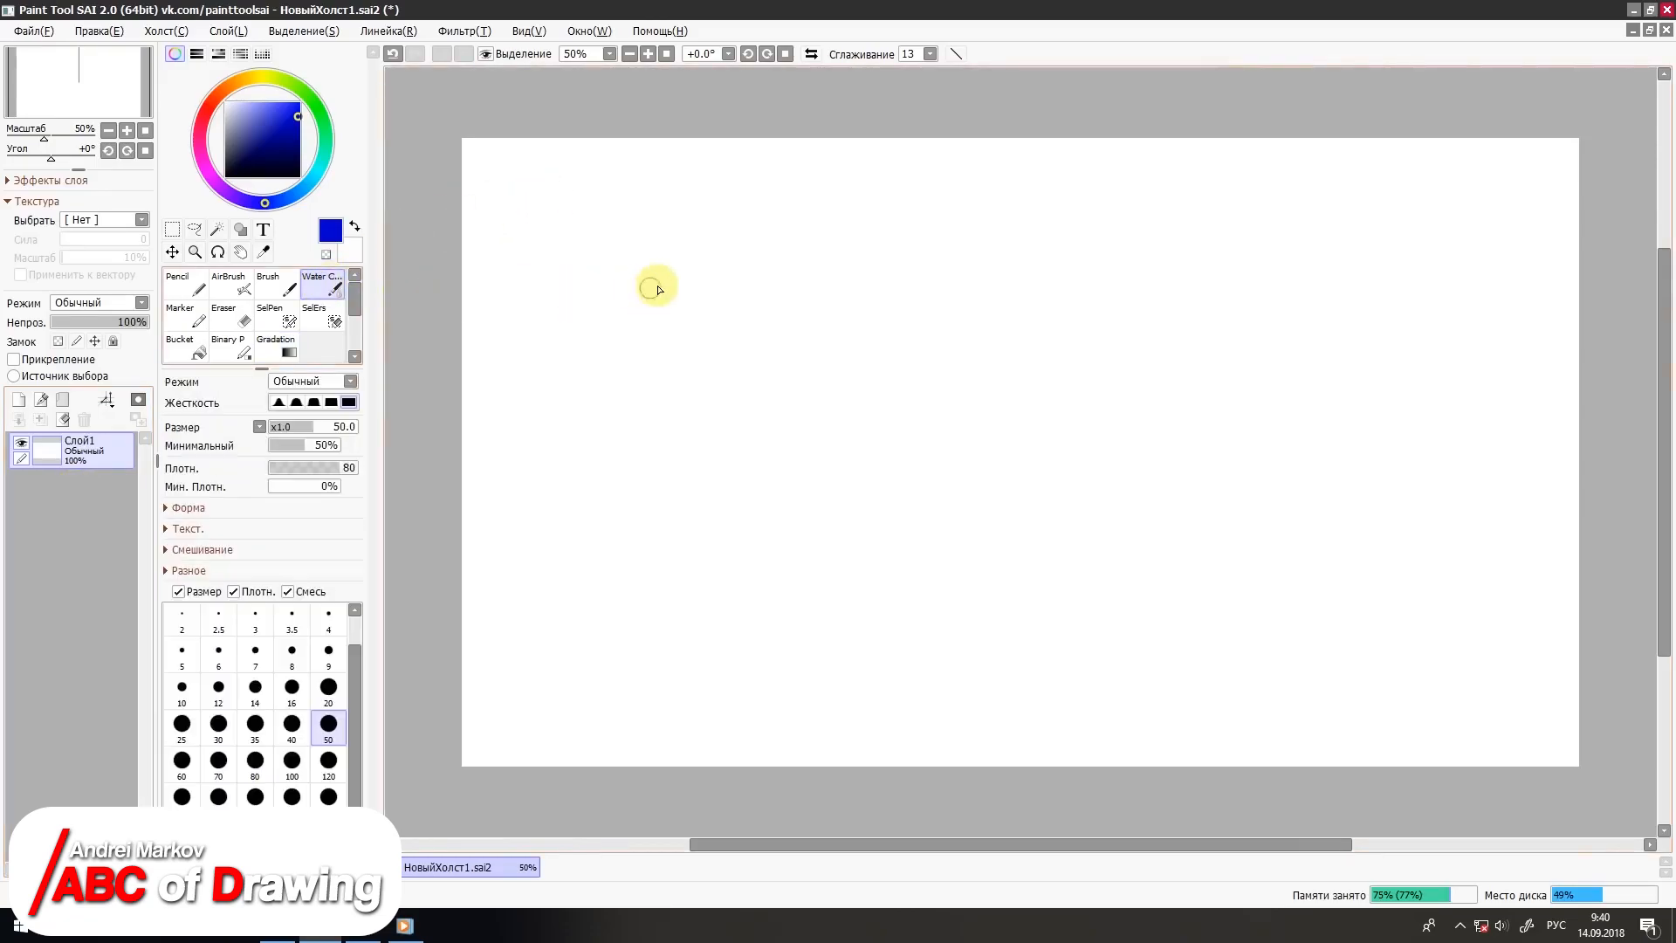
{"action": "mouse_move", "coordinate": [702, 246]}
{"action": "left_mouse_down"}
{"action": "mouse_move", "coordinate": [616, 422]}
{"action": "mouse_move", "coordinate": [621, 456]}
{"action": "left_mouse_up"}
Step: Change the colour to dark yellow and draw several thin strokes and a looping shape with the Pencil at size 350
{"action": "left_click", "coordinate": [258, 80]}
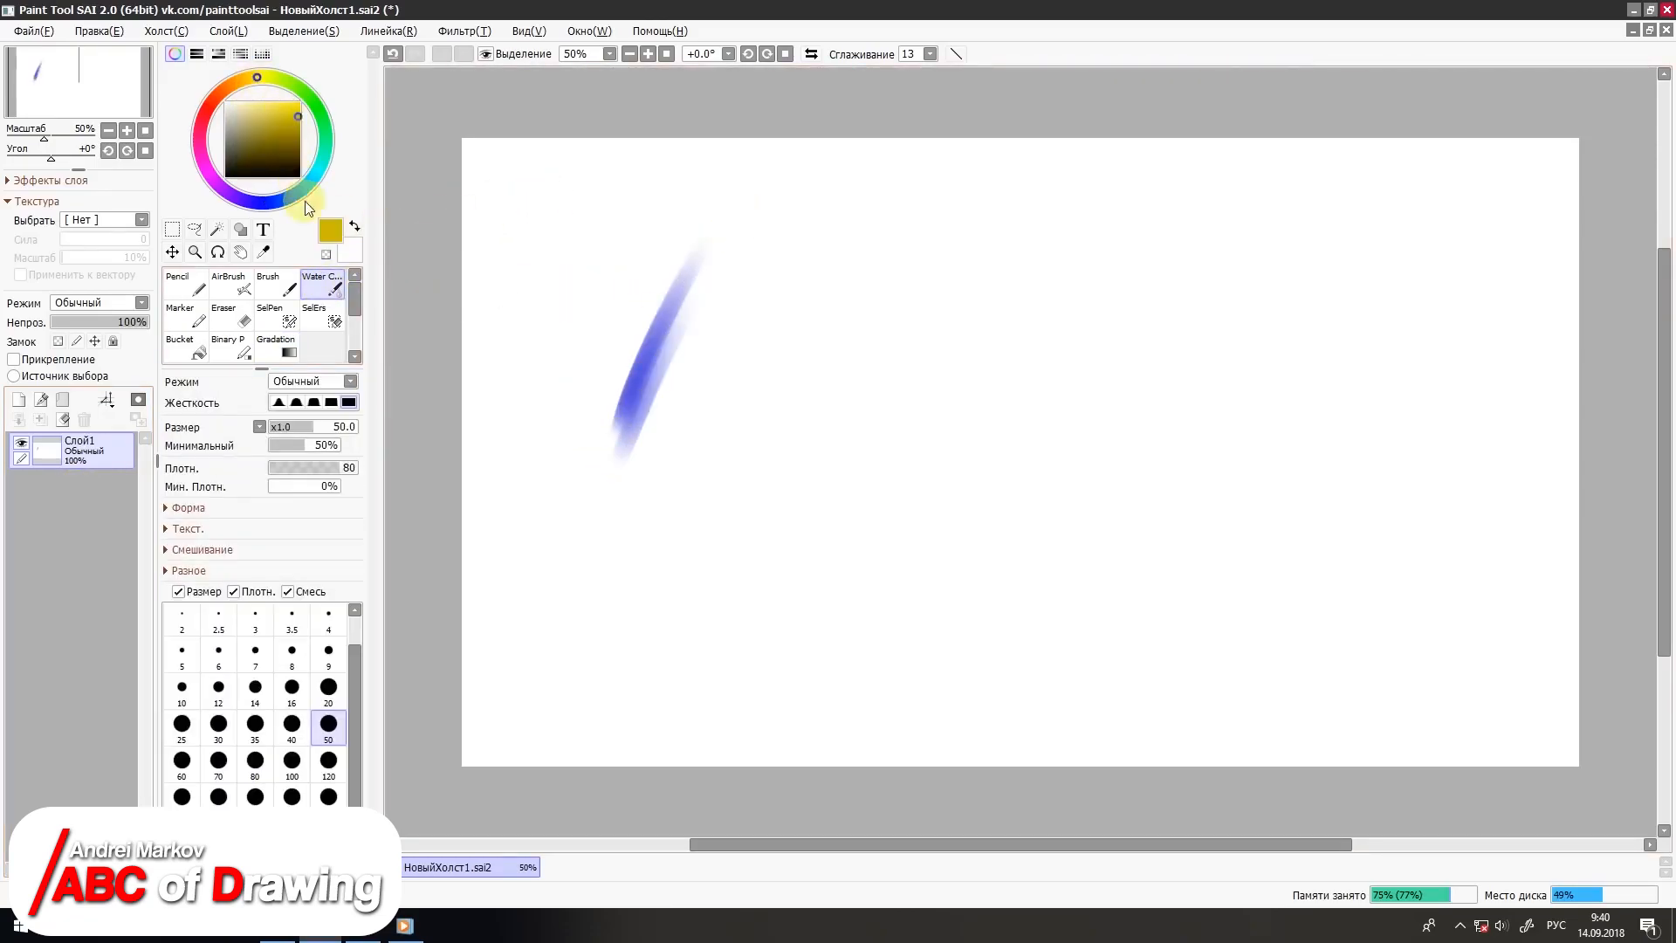
{"action": "left_click", "coordinate": [189, 290]}
{"action": "mouse_move", "coordinate": [859, 296]}
{"action": "left_mouse_down"}
{"action": "mouse_move", "coordinate": [776, 464]}
{"action": "mouse_move", "coordinate": [796, 475]}
{"action": "left_mouse_up"}
{"action": "left_click_drag", "start_coordinate": [921, 285], "coordinate": [814, 480]}
{"action": "mouse_move", "coordinate": [1056, 271]}
{"action": "left_mouse_down"}
{"action": "mouse_move", "coordinate": [916, 471]}
{"action": "mouse_move", "coordinate": [1065, 344]}
{"action": "mouse_move", "coordinate": [986, 506]}
{"action": "left_mouse_up"}
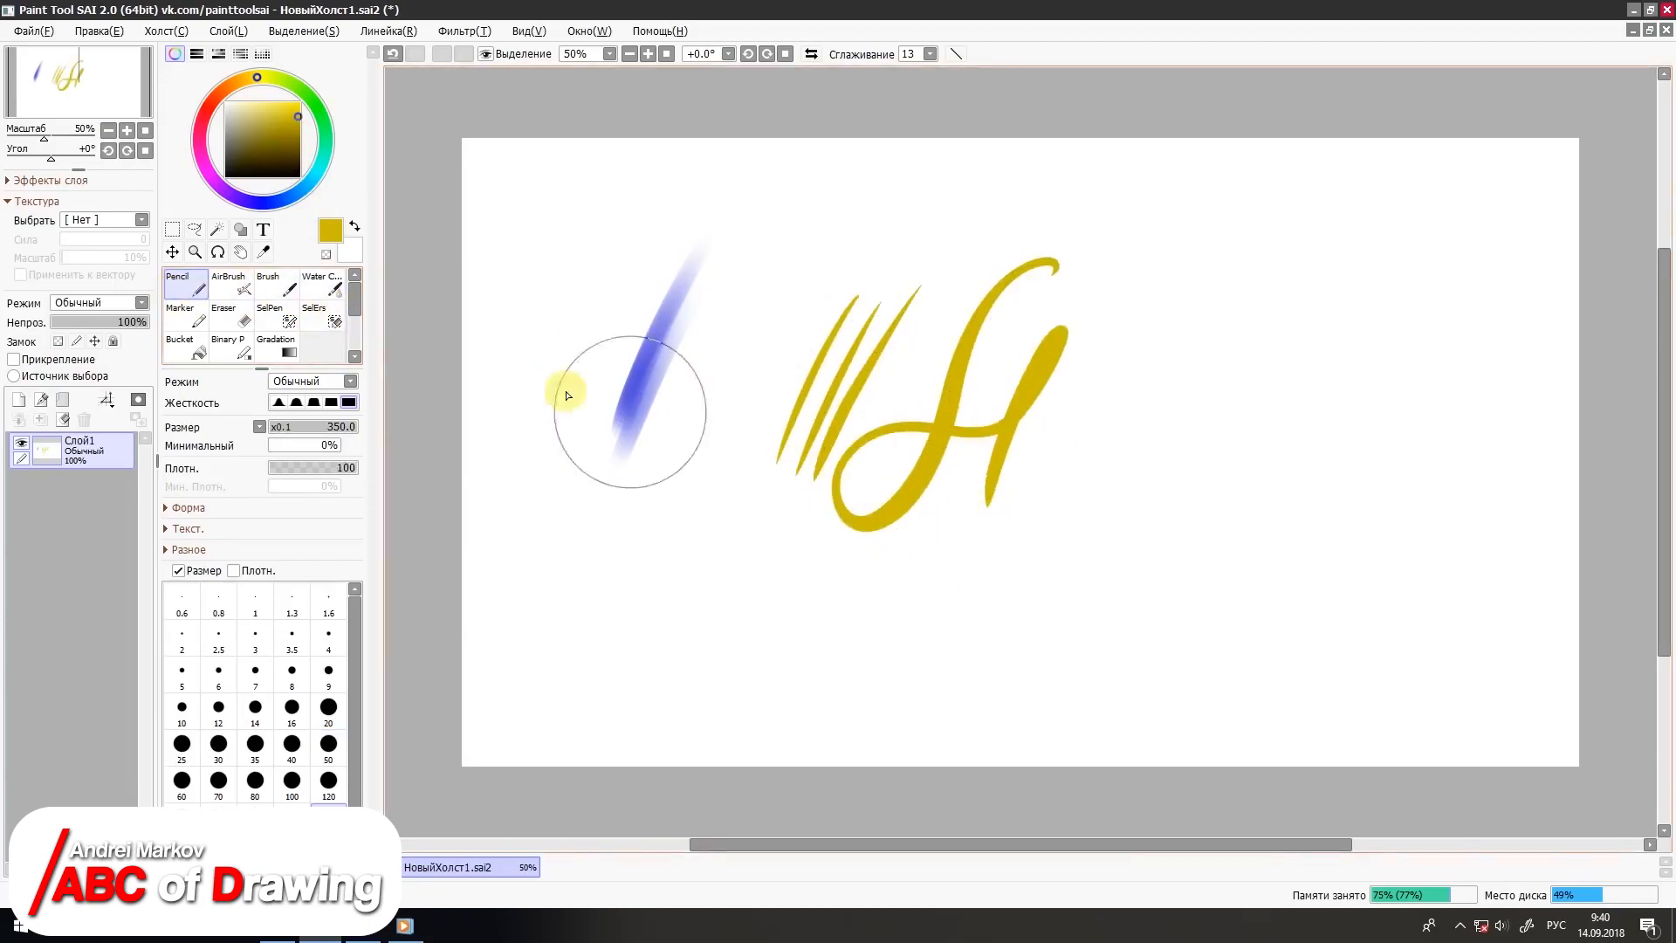
Step: Cross the blue stroke with dark-yellow AirBrush strokes at size 50, and add Brush strokes beside it at the same size
{"action": "left_click", "coordinate": [240, 289]}
{"action": "mouse_move", "coordinate": [782, 258]}
{"action": "left_mouse_down"}
{"action": "mouse_move", "coordinate": [559, 484]}
{"action": "mouse_move", "coordinate": [764, 255]}
{"action": "mouse_move", "coordinate": [543, 464]}
{"action": "mouse_move", "coordinate": [579, 419]}
{"action": "left_mouse_up"}
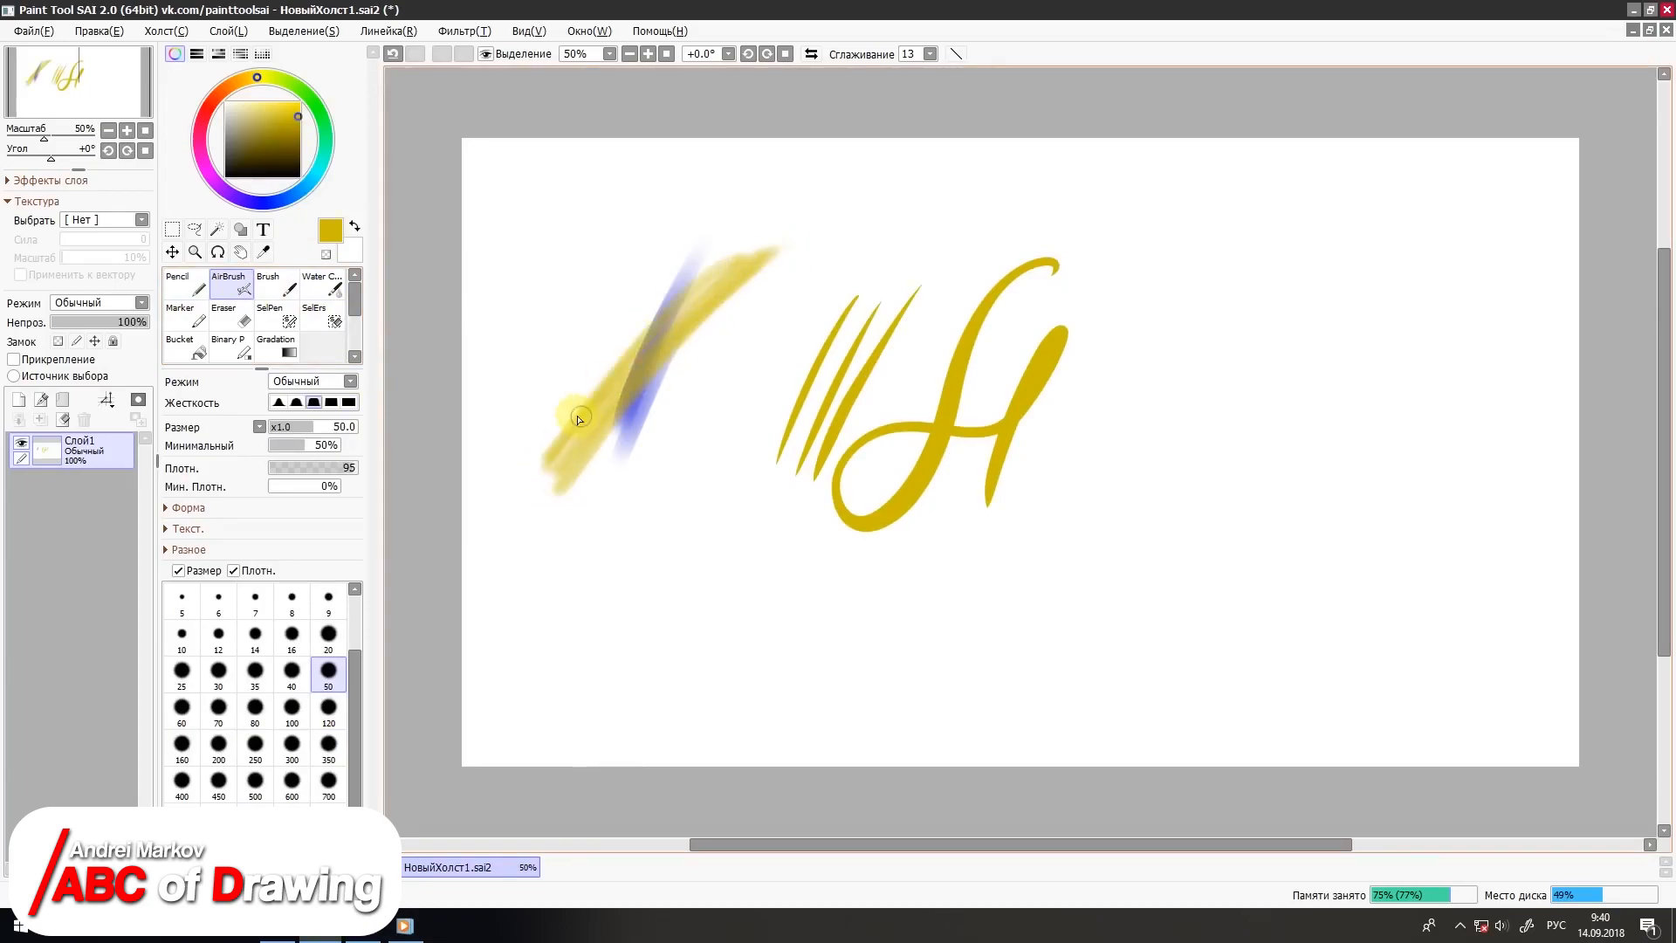
{"action": "left_click", "coordinate": [277, 288]}
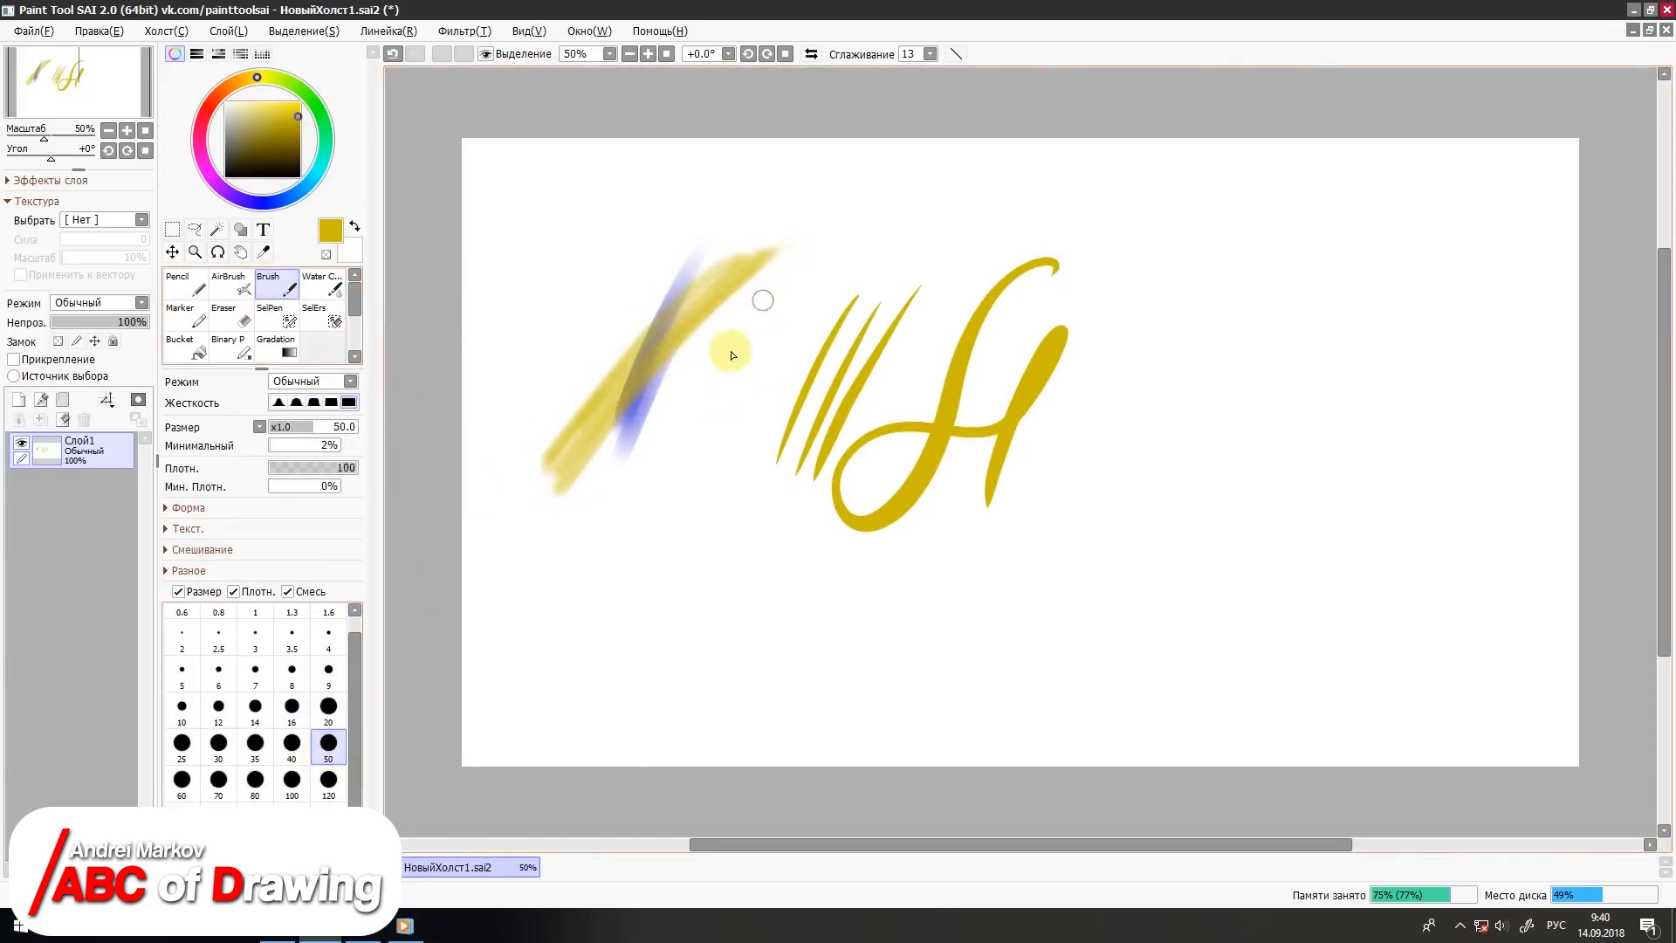
{"action": "mouse_move", "coordinate": [731, 354]}
{"action": "left_mouse_down"}
{"action": "mouse_move", "coordinate": [793, 291]}
{"action": "mouse_move", "coordinate": [681, 462]}
{"action": "mouse_move", "coordinate": [643, 270]}
{"action": "mouse_move", "coordinate": [648, 328]}
{"action": "mouse_move", "coordinate": [661, 297]}
{"action": "mouse_move", "coordinate": [632, 514]}
{"action": "left_mouse_up"}
Step: Fade the crossed yellow and blue strokes with the Eraser, and wipe all strokes off the canvas at higher density
{"action": "left_click", "coordinate": [231, 316]}
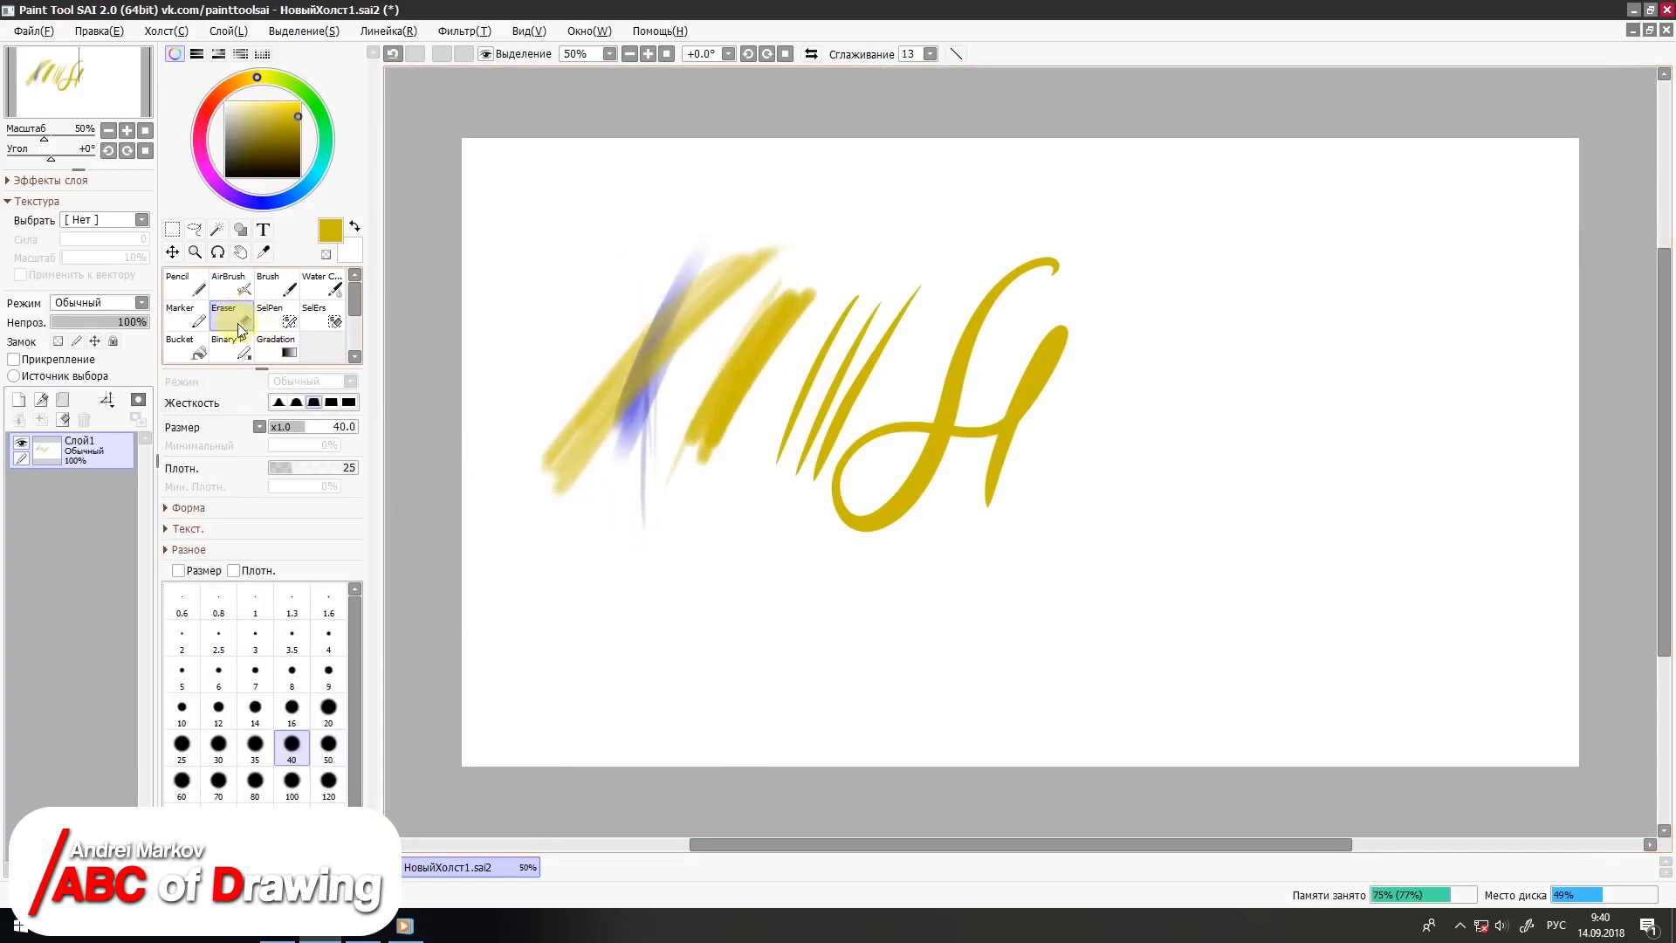
{"action": "mouse_move", "coordinate": [640, 435]}
{"action": "left_mouse_down"}
{"action": "mouse_move", "coordinate": [672, 306]}
{"action": "mouse_move", "coordinate": [646, 366]}
{"action": "left_mouse_up"}
{"action": "left_click", "coordinate": [353, 466]}
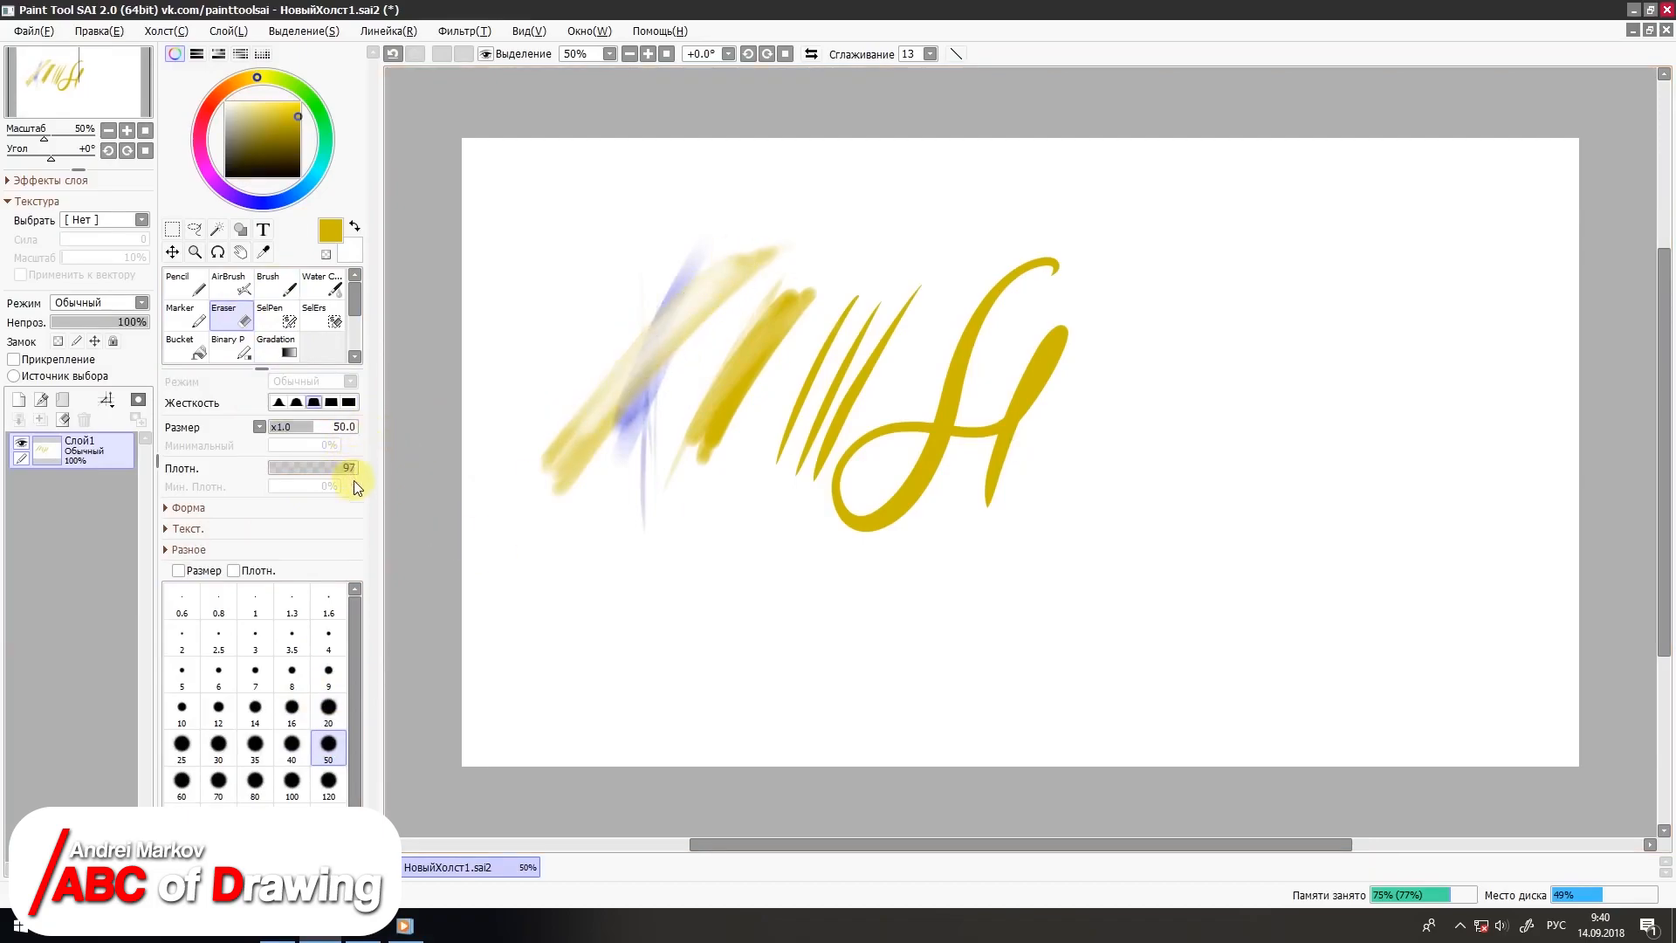
{"action": "left_click", "coordinate": [333, 822]}
{"action": "mouse_move", "coordinate": [940, 400]}
{"action": "left_mouse_down"}
{"action": "mouse_move", "coordinate": [1052, 352]}
{"action": "mouse_move", "coordinate": [864, 346]}
{"action": "mouse_move", "coordinate": [734, 276]}
{"action": "mouse_move", "coordinate": [573, 487]}
{"action": "mouse_move", "coordinate": [505, 612]}
{"action": "mouse_move", "coordinate": [484, 525]}
{"action": "mouse_move", "coordinate": [93, 413]}
{"action": "left_mouse_up"}
Step: Draw rectangular selections on the blank canvas, finishing with a large one on its left half
{"action": "left_click", "coordinate": [179, 285]}
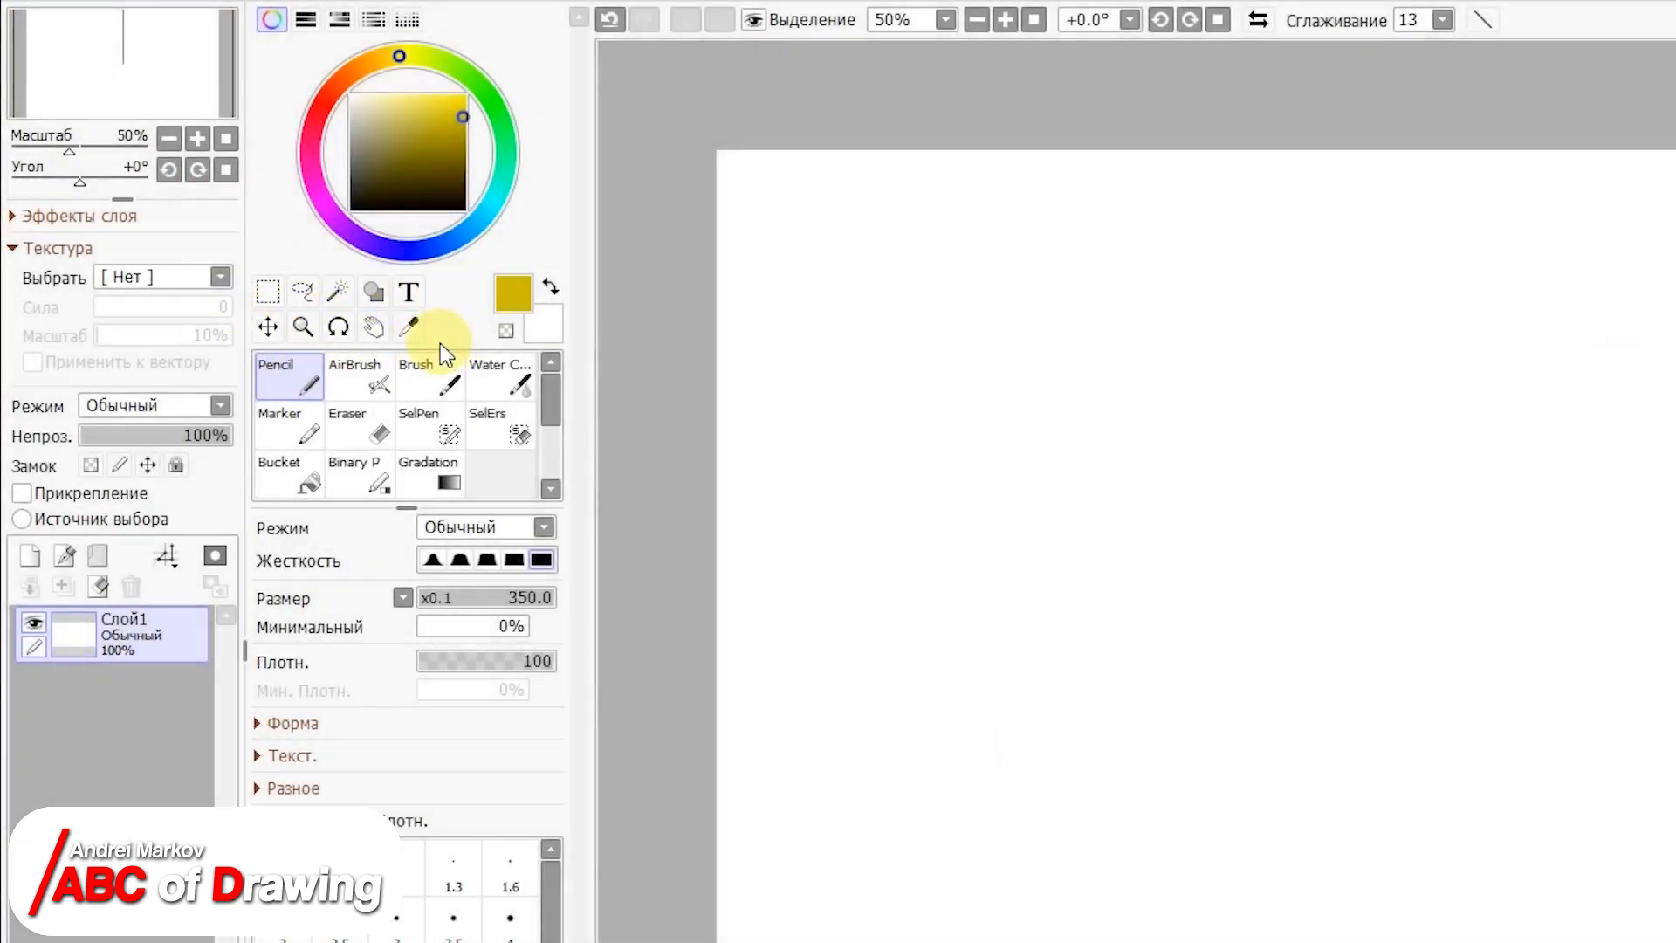
{"action": "left_click", "coordinate": [281, 297]}
{"action": "left_click", "coordinate": [300, 297]}
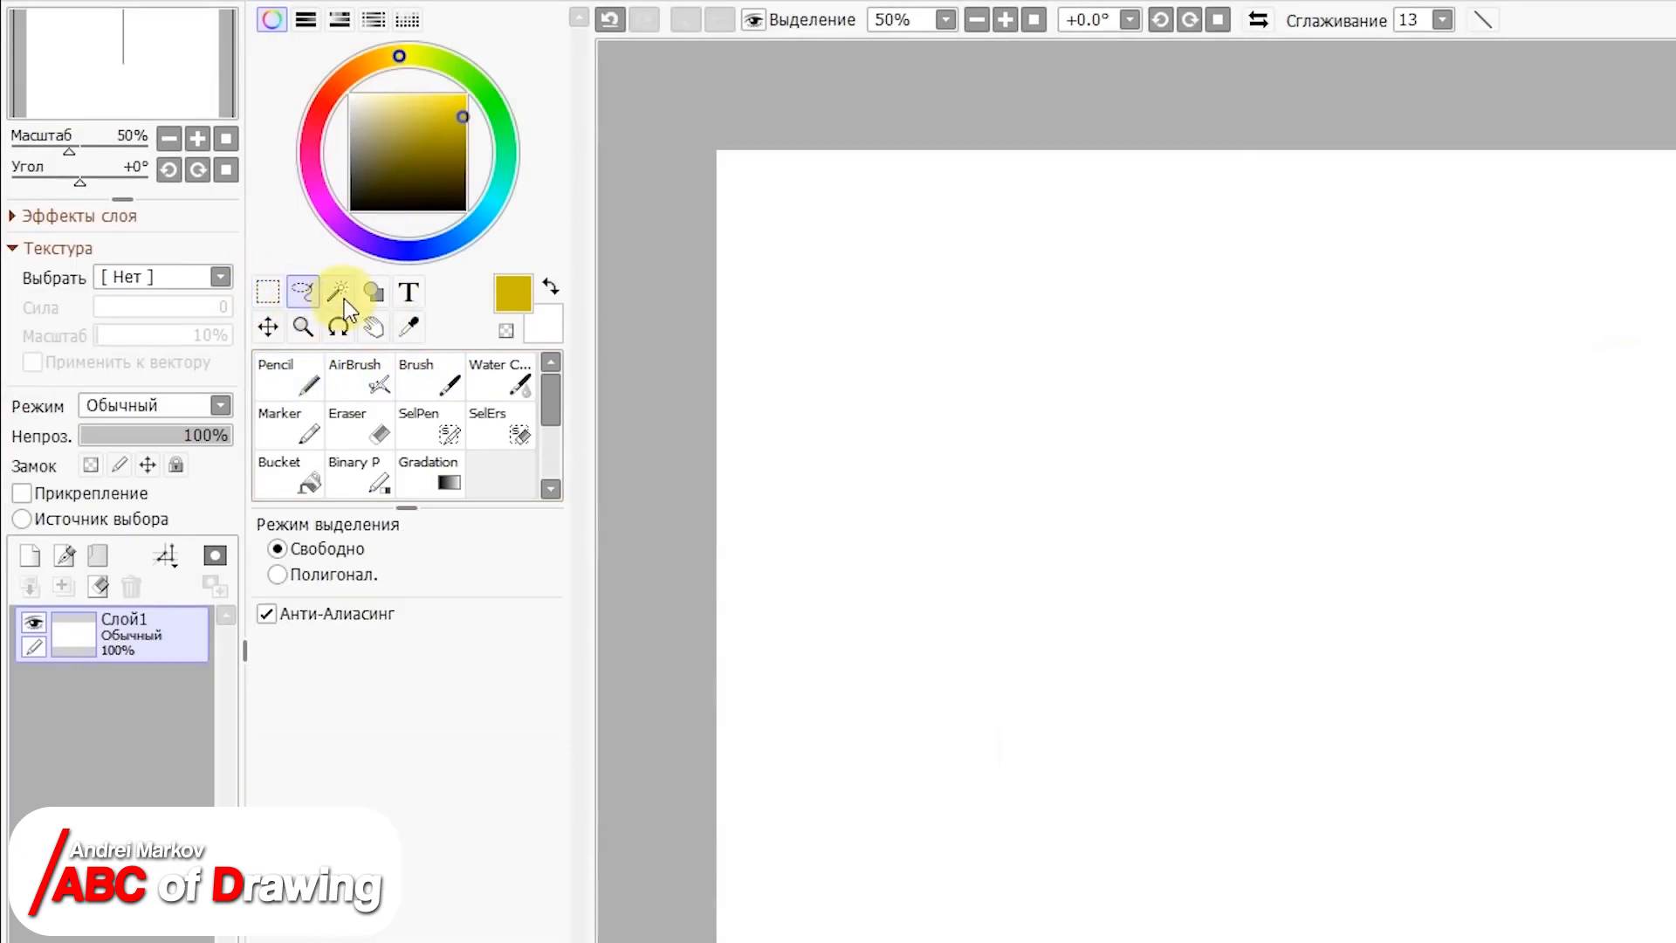
{"action": "left_click", "coordinate": [341, 295]}
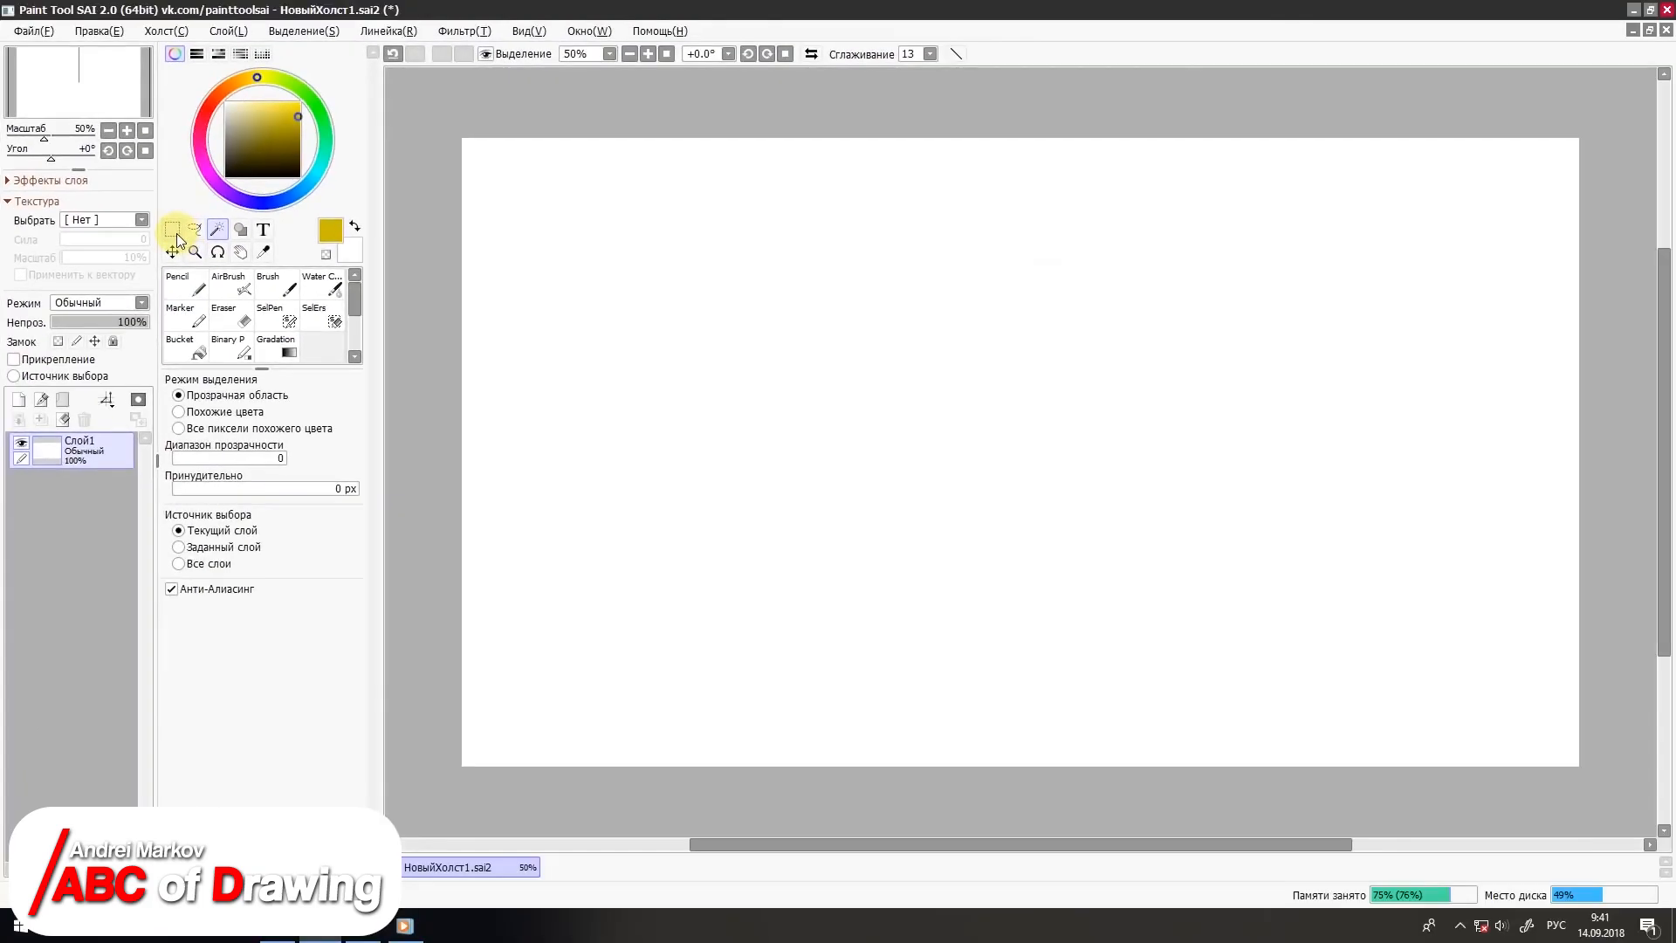
{"action": "left_click", "coordinate": [266, 290]}
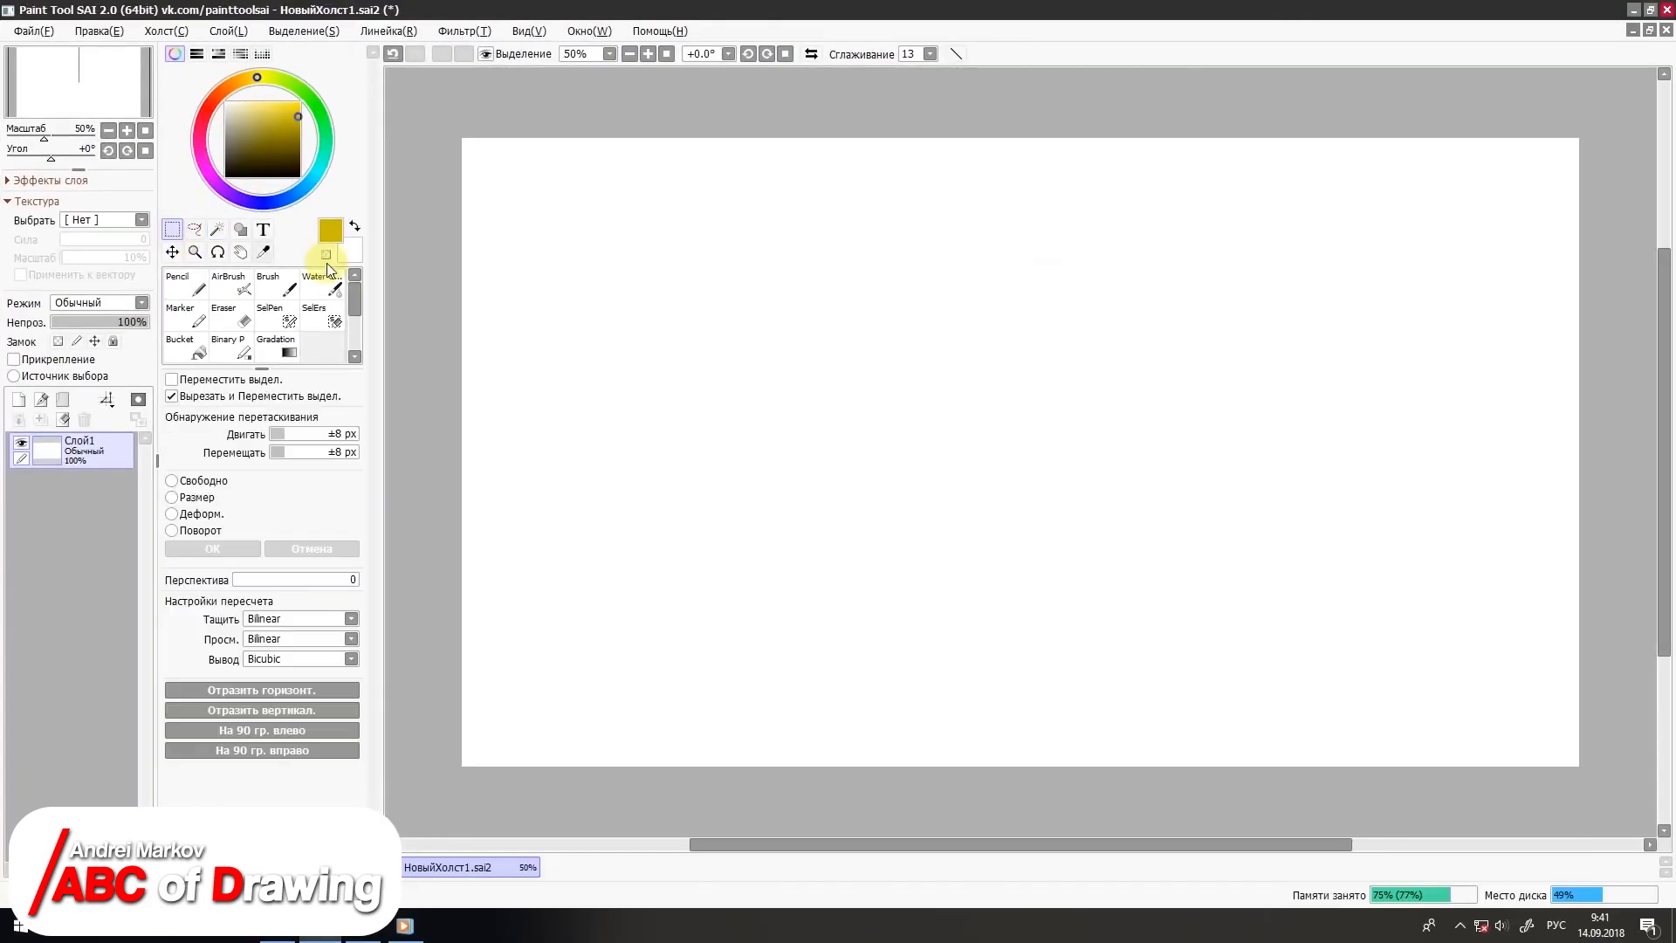
{"action": "left_click_drag", "start_coordinate": [909, 281], "coordinate": [1286, 617]}
{"action": "left_click_drag", "start_coordinate": [868, 474], "coordinate": [992, 568]}
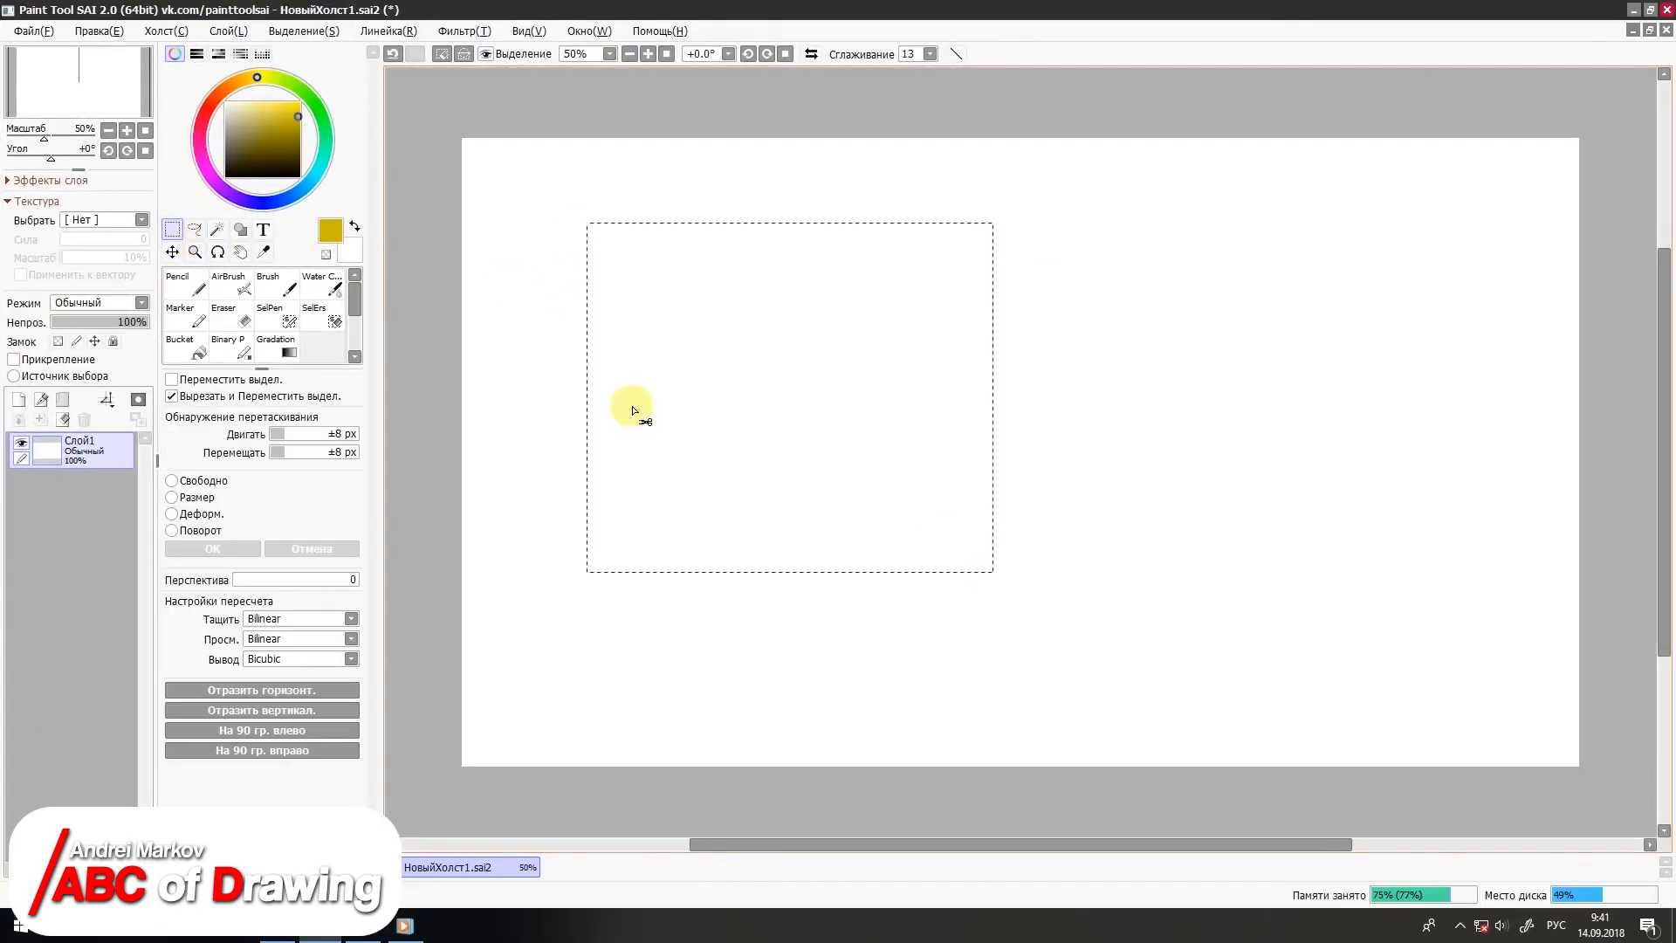
Step: Replace the rectangle with a small freehand Lasso selection in the canvas's upper right, and choose the Magic Wand
{"action": "left_click", "coordinate": [194, 228]}
{"action": "mouse_move", "coordinate": [1153, 306]}
{"action": "left_mouse_down"}
{"action": "mouse_move", "coordinate": [1244, 303]}
{"action": "mouse_move", "coordinate": [1163, 310]}
{"action": "left_mouse_up"}
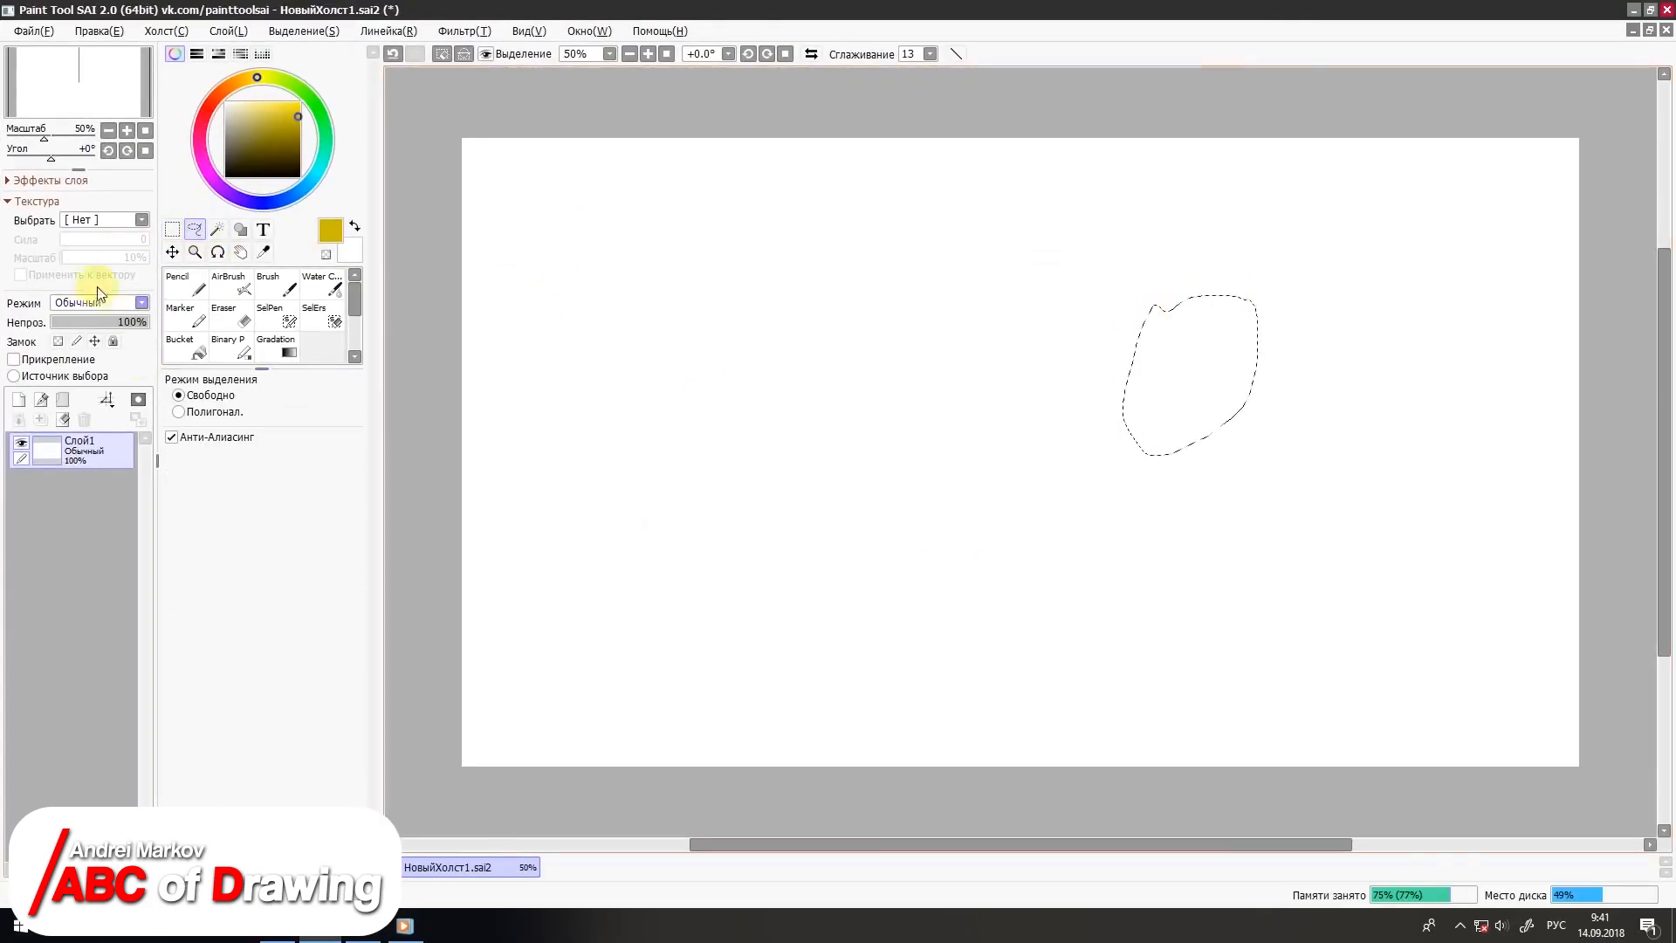
{"action": "left_click", "coordinate": [215, 234]}
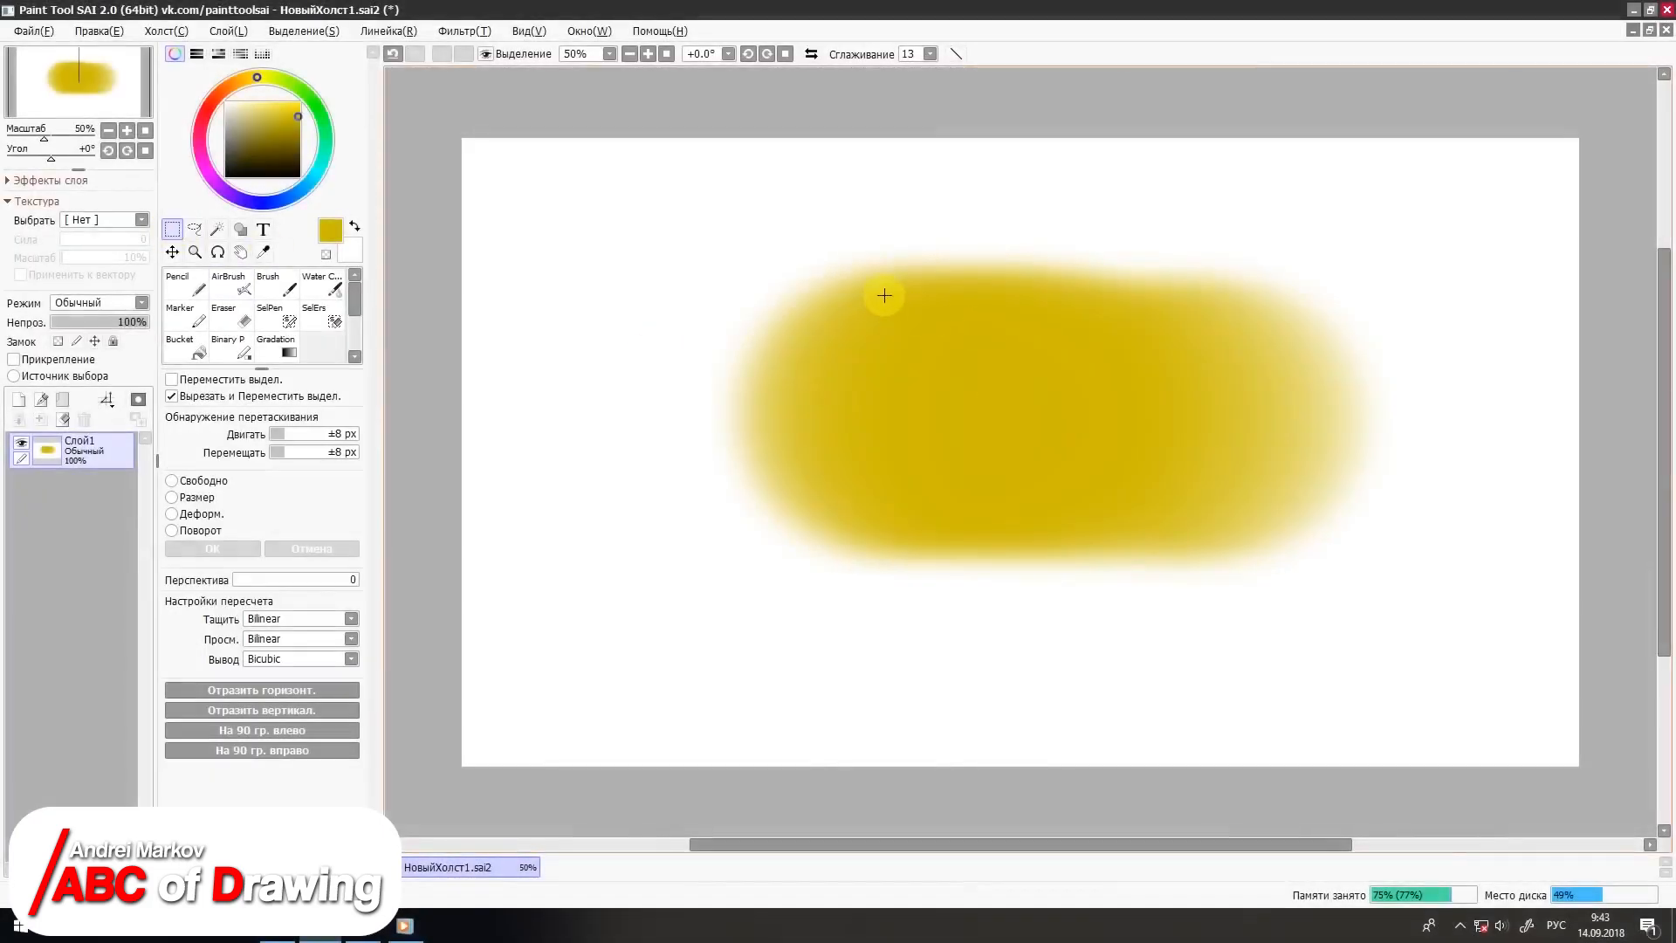
Step: Shift a rectangular piece of the yellow blob down and left, and airbrush dark yellow inside its selection at size 700
{"action": "left_click_drag", "start_coordinate": [886, 301], "coordinate": [1208, 506]}
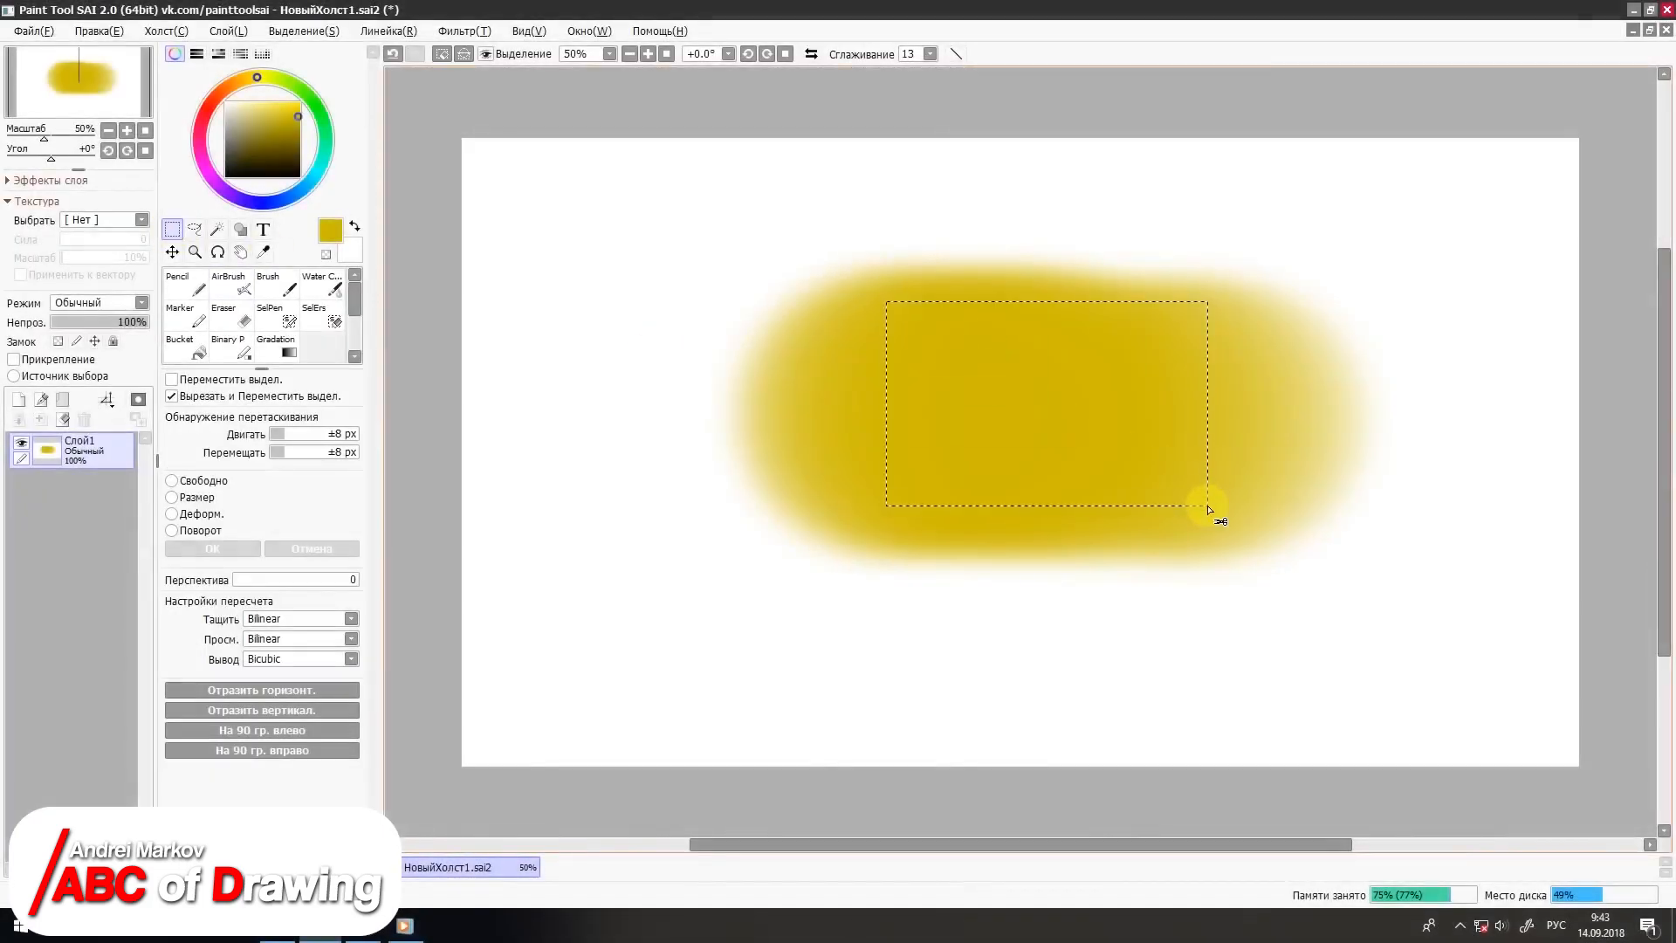
{"action": "left_click_drag", "start_coordinate": [1057, 420], "coordinate": [831, 477]}
{"action": "left_click", "coordinate": [231, 284]}
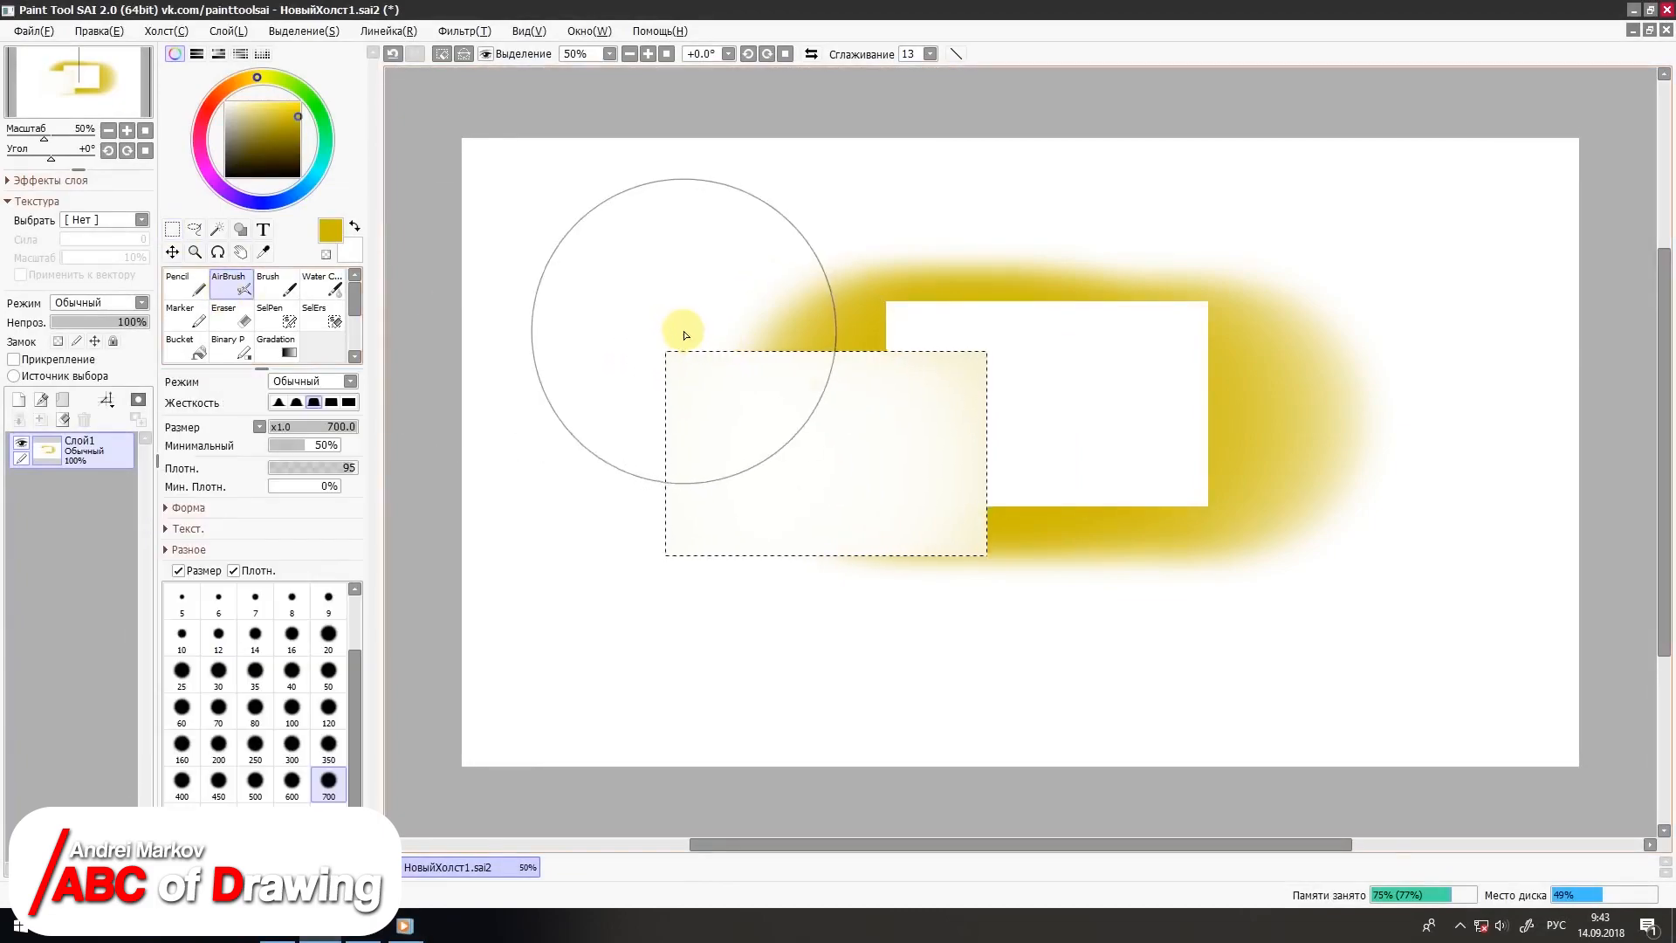
{"action": "mouse_move", "coordinate": [684, 334]}
{"action": "left_mouse_down"}
{"action": "mouse_move", "coordinate": [874, 475]}
{"action": "mouse_move", "coordinate": [909, 477]}
{"action": "left_mouse_up"}
Step: Distort the selected yellow rectangle by pulling its lower-left corner inward and up
{"action": "left_click", "coordinate": [175, 233]}
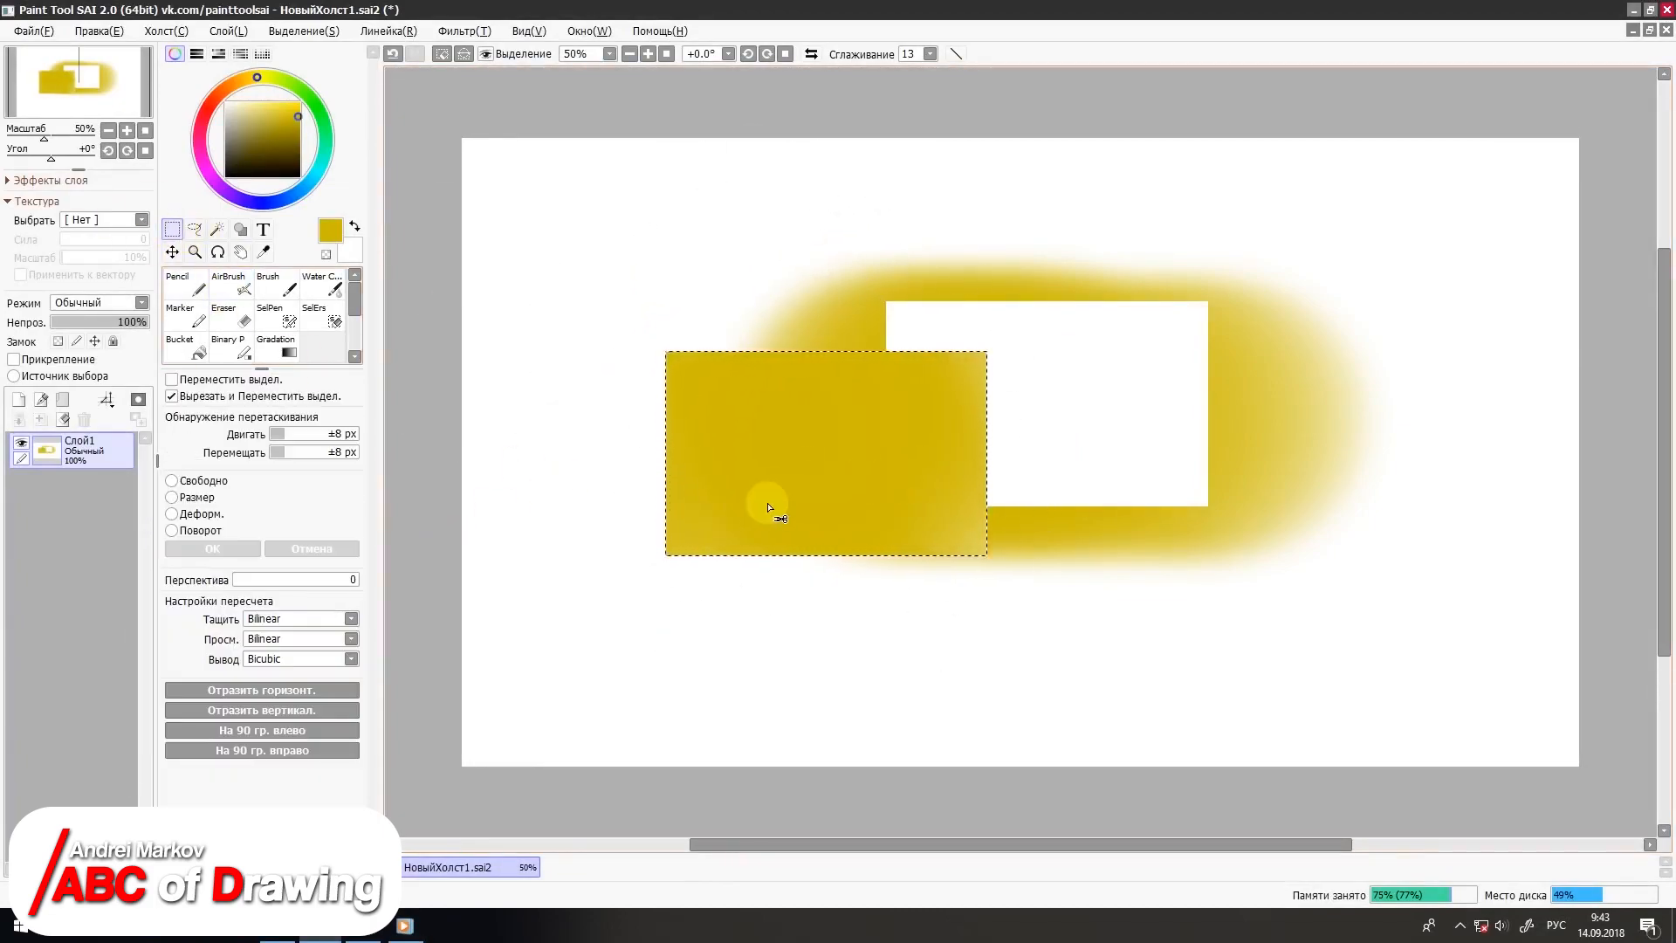
{"action": "left_click", "coordinate": [171, 513]}
{"action": "left_click_drag", "start_coordinate": [665, 555], "coordinate": [724, 527]}
{"action": "left_click", "coordinate": [169, 229]}
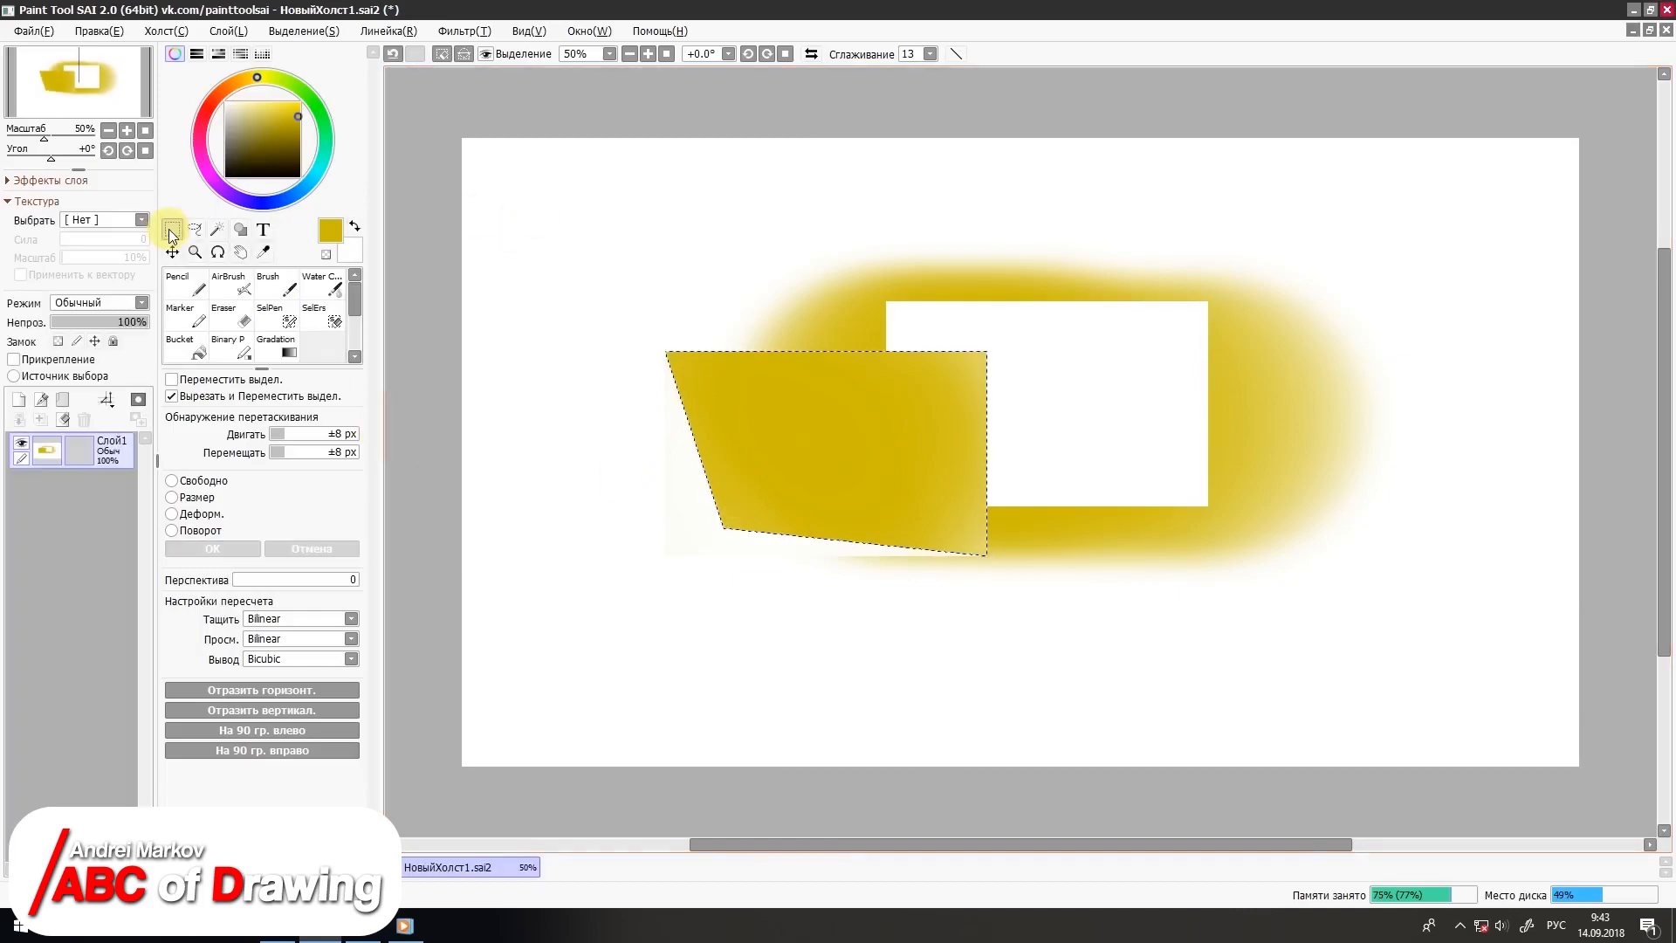
Step: Sample the pale yellow at the blob's soft upper-left edge with the Eyedropper from all layers
{"action": "left_click", "coordinate": [266, 251]}
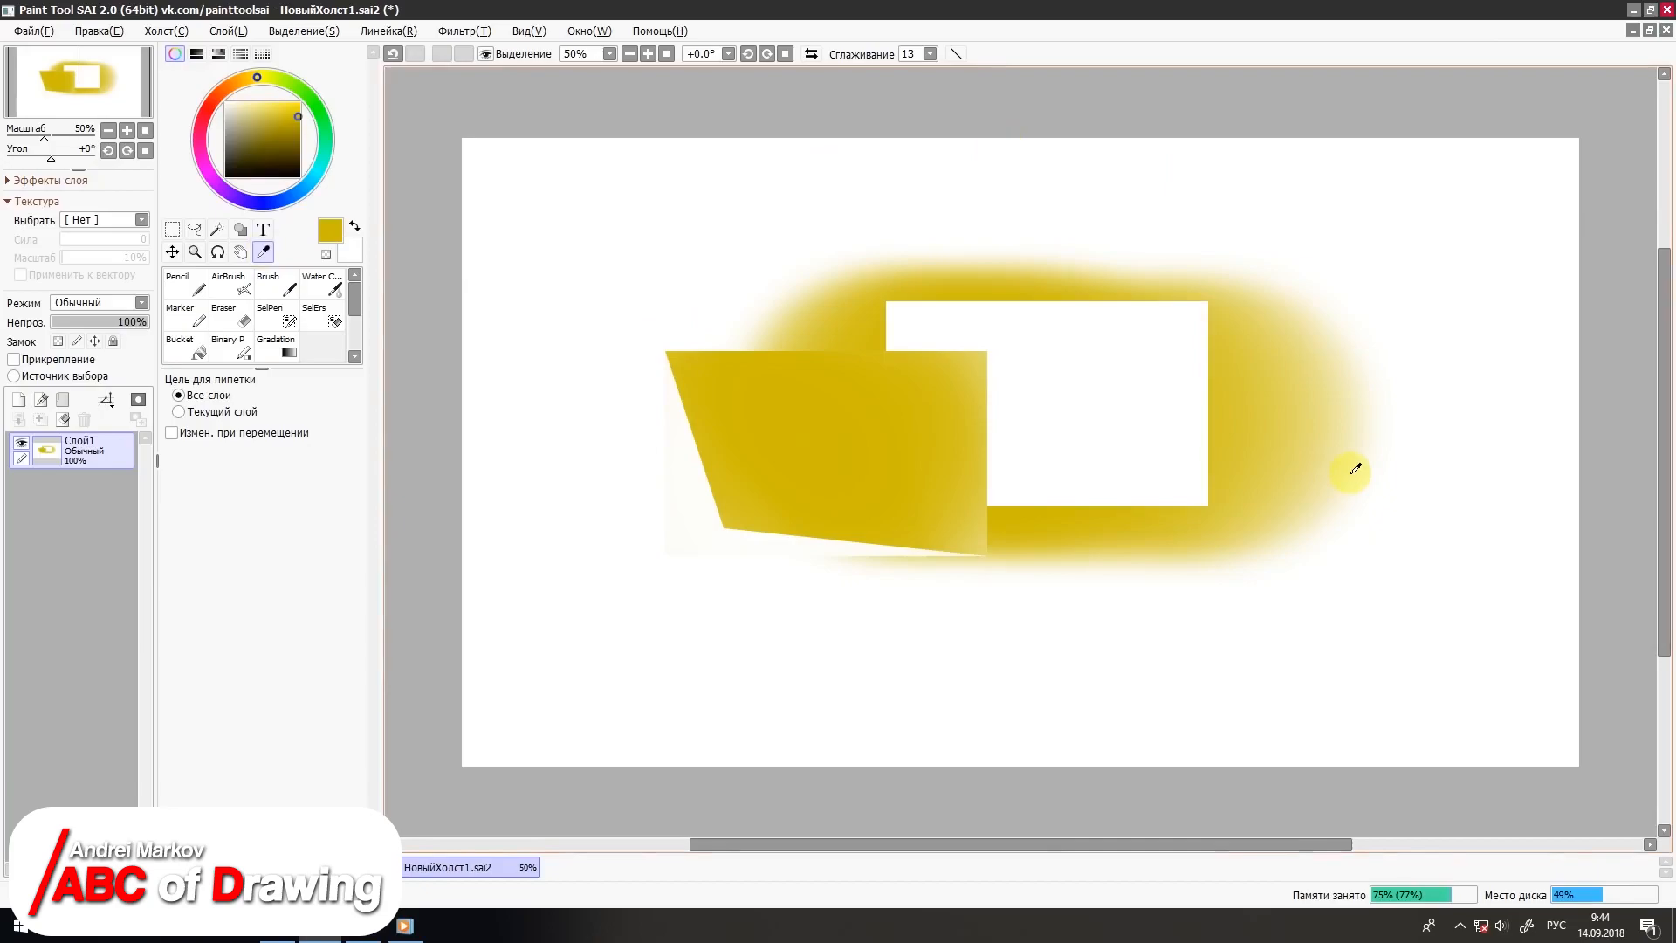
{"action": "left_click", "coordinate": [782, 316]}
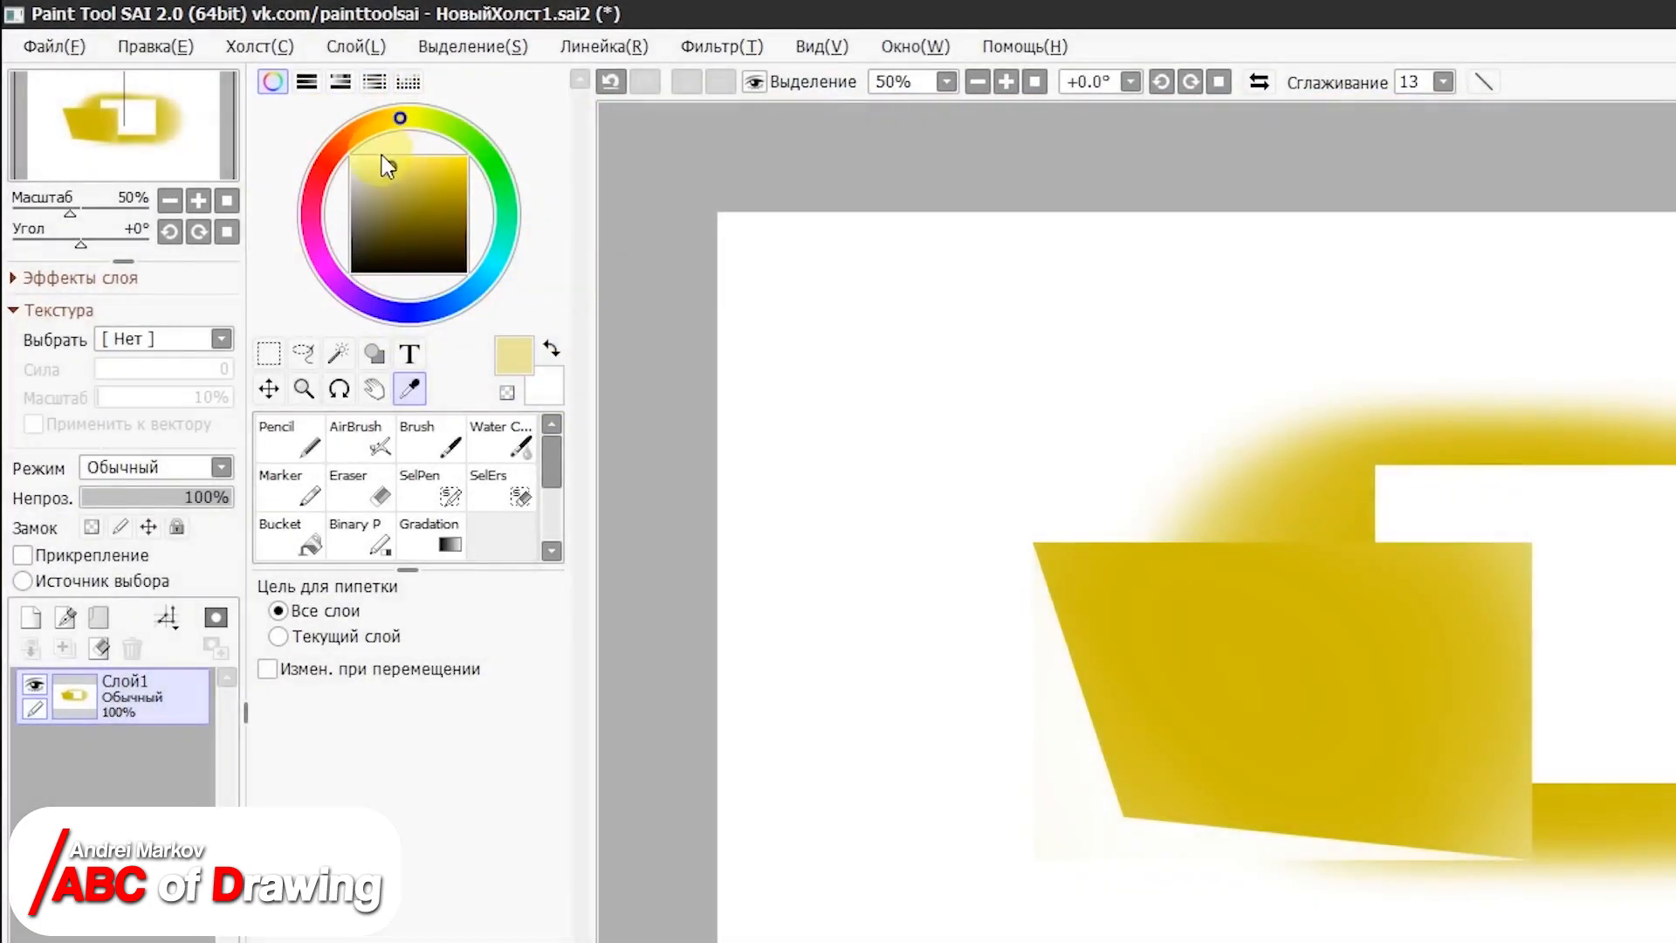
Step: Choose a new colour from the colour wheel and airbrush a stroke over the painting at size 300
{"action": "mouse_move", "coordinate": [374, 135]}
{"action": "left_mouse_down"}
{"action": "mouse_move", "coordinate": [333, 172]}
{"action": "mouse_move", "coordinate": [424, 183]}
{"action": "mouse_move", "coordinate": [408, 228]}
{"action": "mouse_move", "coordinate": [438, 192]}
{"action": "left_mouse_up"}
{"action": "left_click", "coordinate": [360, 439]}
{"action": "left_click", "coordinate": [292, 747]}
{"action": "left_click_drag", "start_coordinate": [973, 365], "coordinate": [848, 554]}
Step: Choose a muted red, airbrush another stroke on the right of the painting, and clear the layer
{"action": "left_click", "coordinate": [398, 177]}
{"action": "mouse_move", "coordinate": [1223, 303]}
{"action": "left_mouse_down"}
{"action": "mouse_move", "coordinate": [1125, 409]}
{"action": "mouse_move", "coordinate": [1063, 404]}
{"action": "left_mouse_up"}
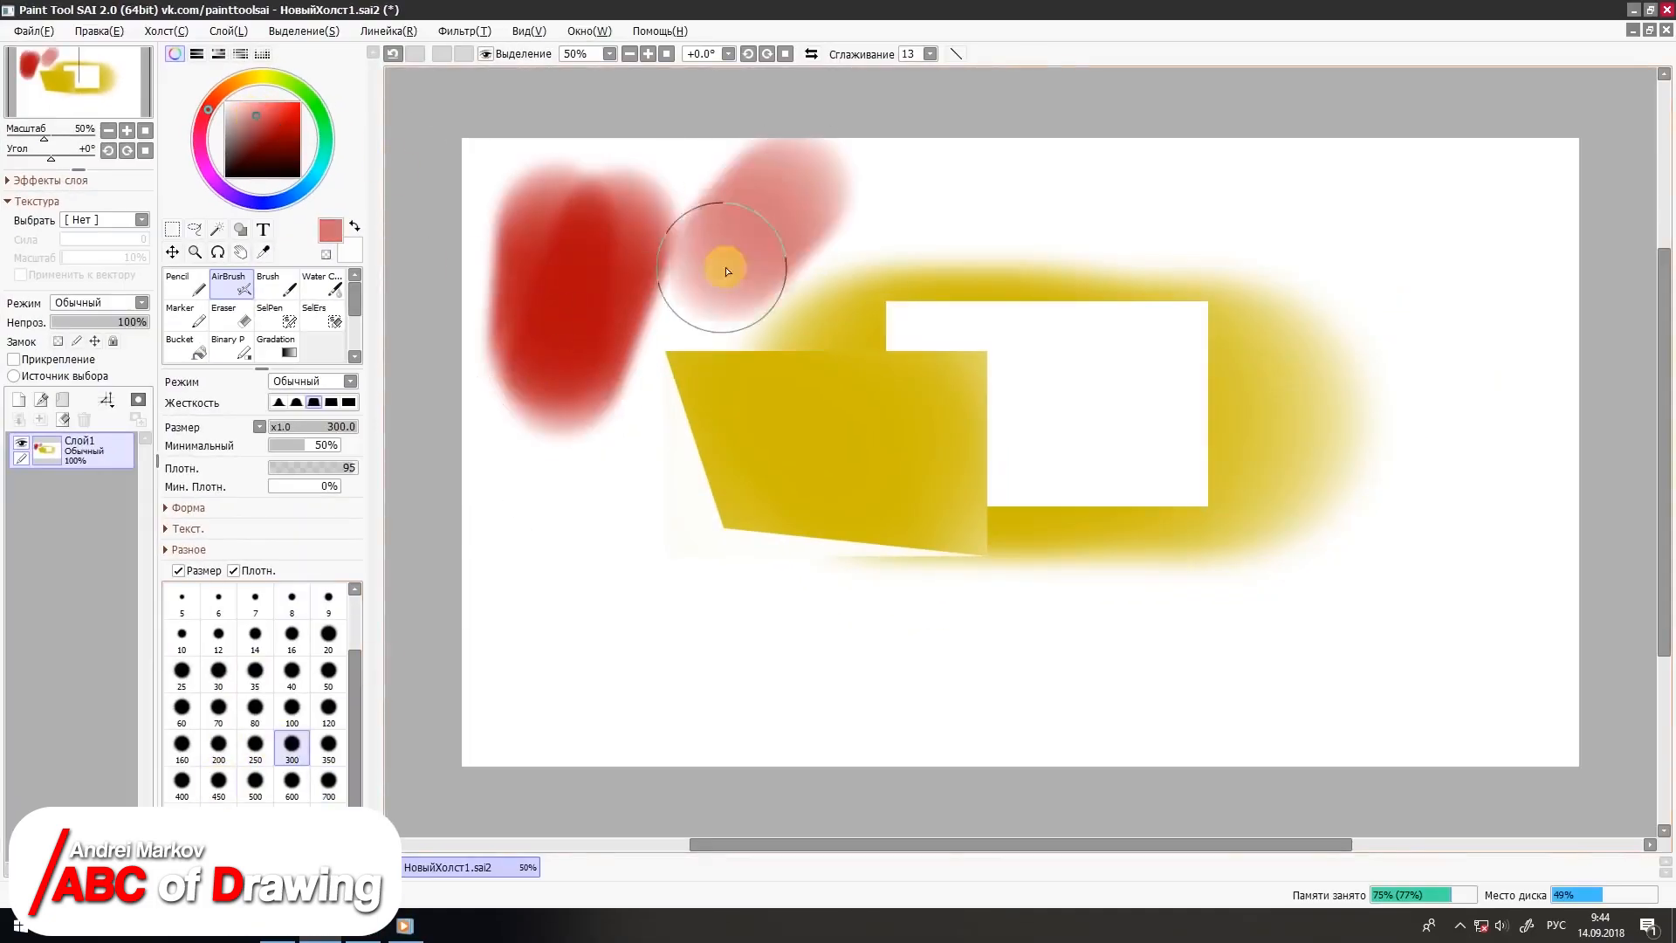
{"action": "left_click", "coordinate": [63, 420]}
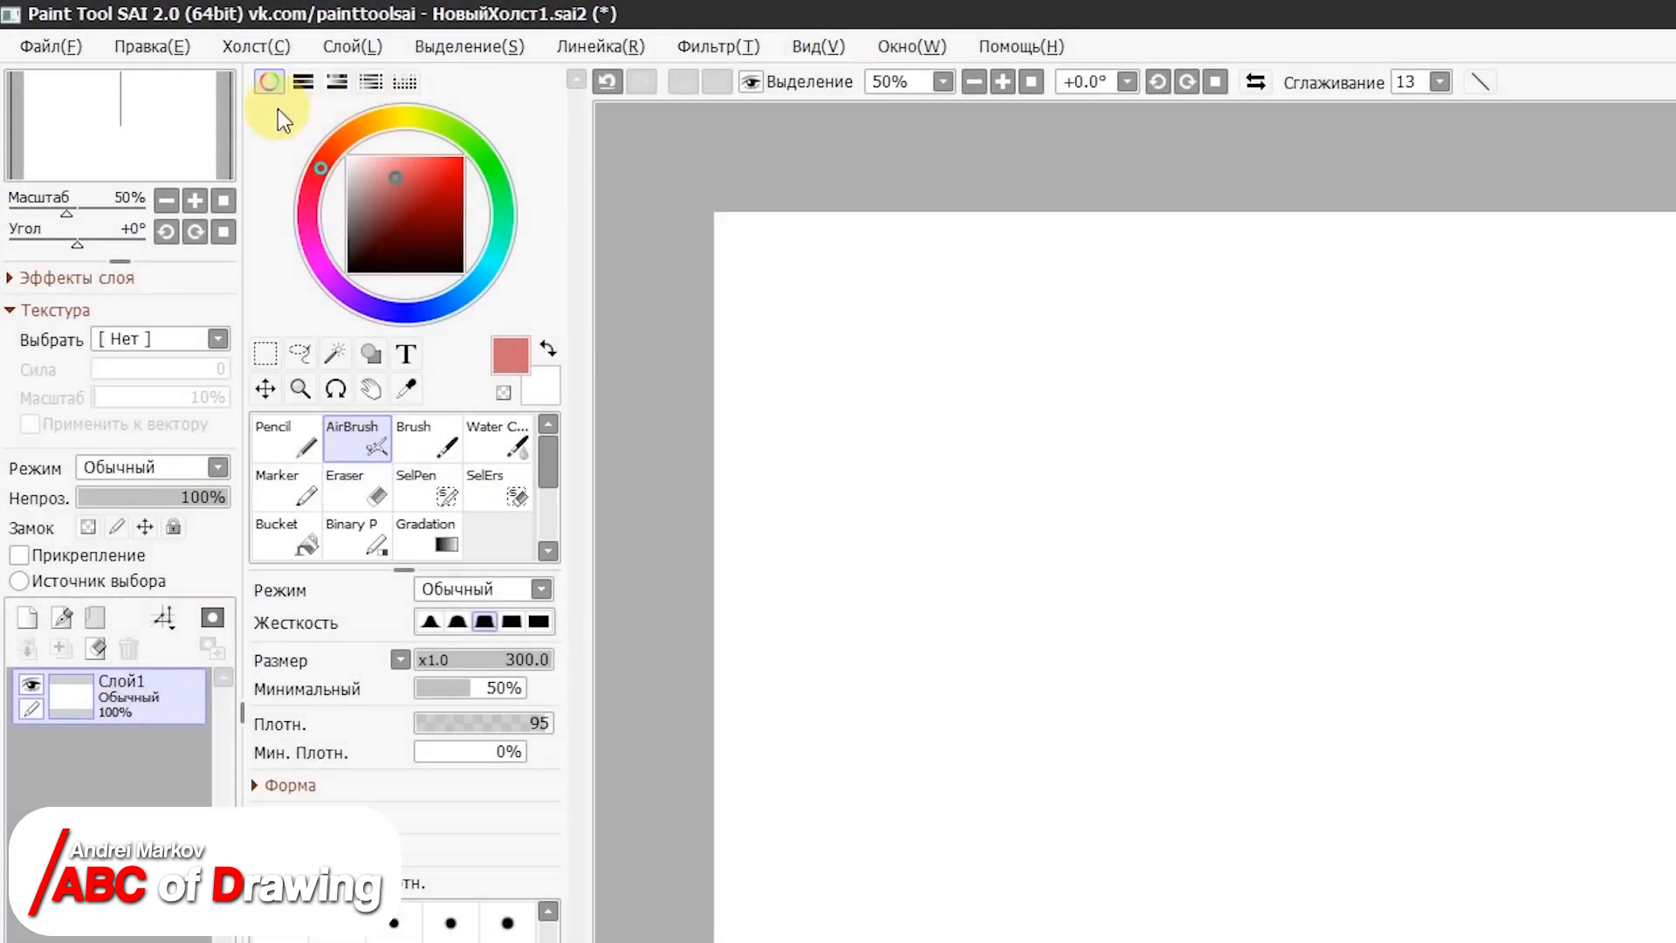
Step: Show the RGB sliders, HSV sliders, colour mixer and swatches together with the colour wheel
{"action": "left_click", "coordinate": [304, 84]}
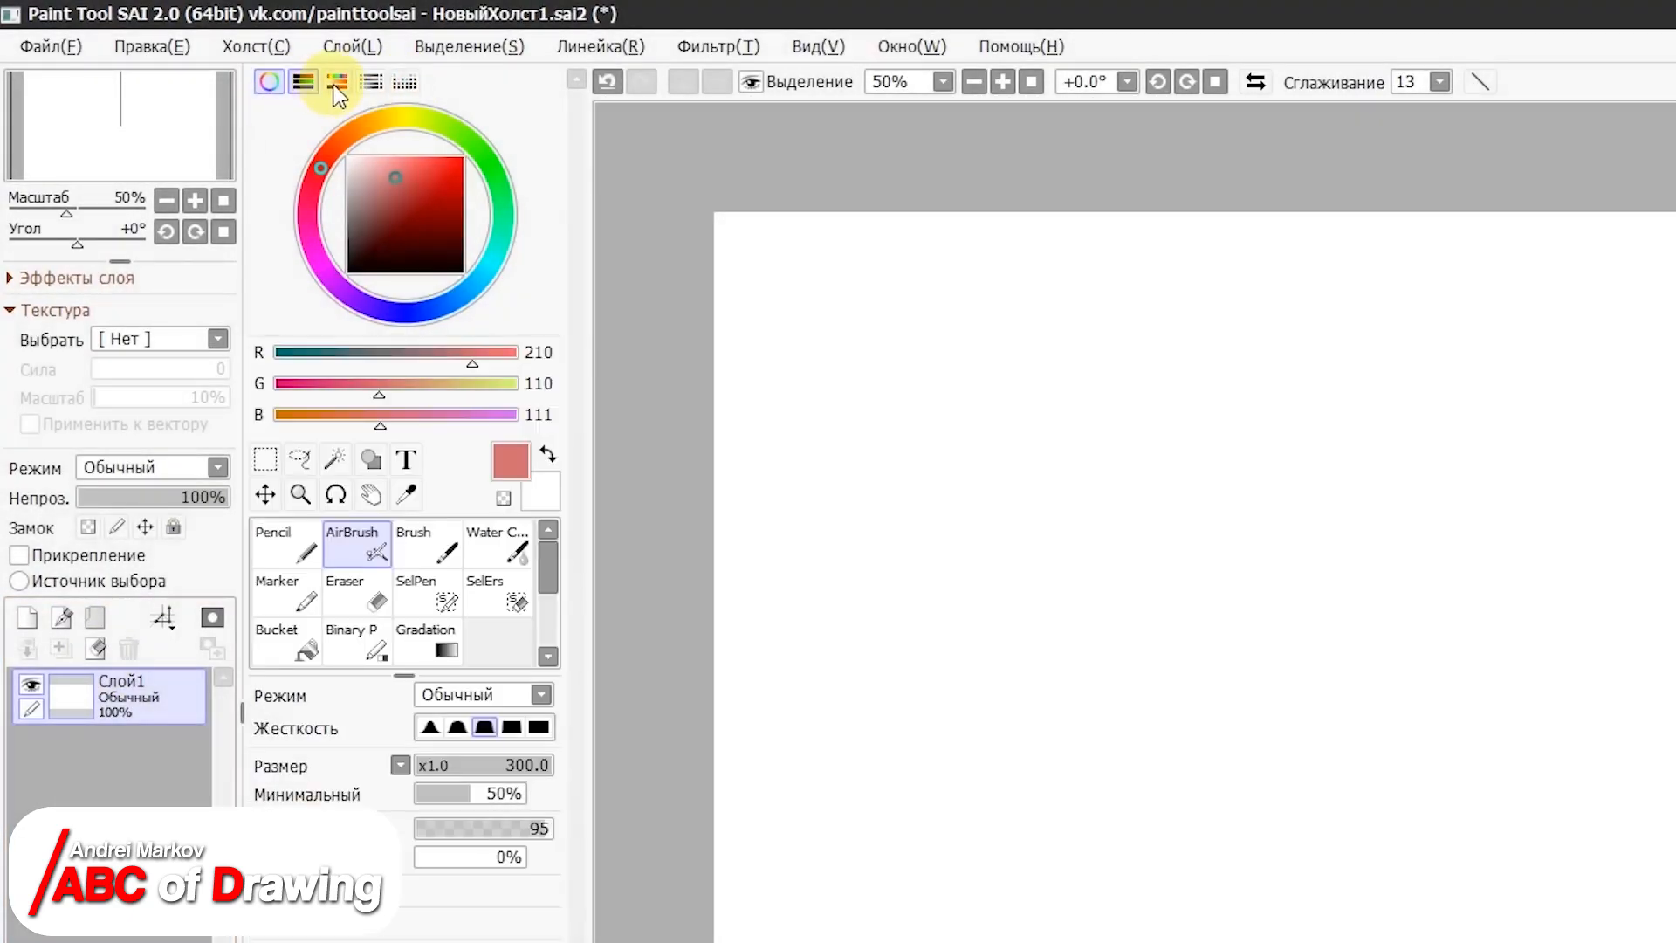
{"action": "left_click", "coordinate": [337, 84]}
{"action": "left_click", "coordinate": [370, 82]}
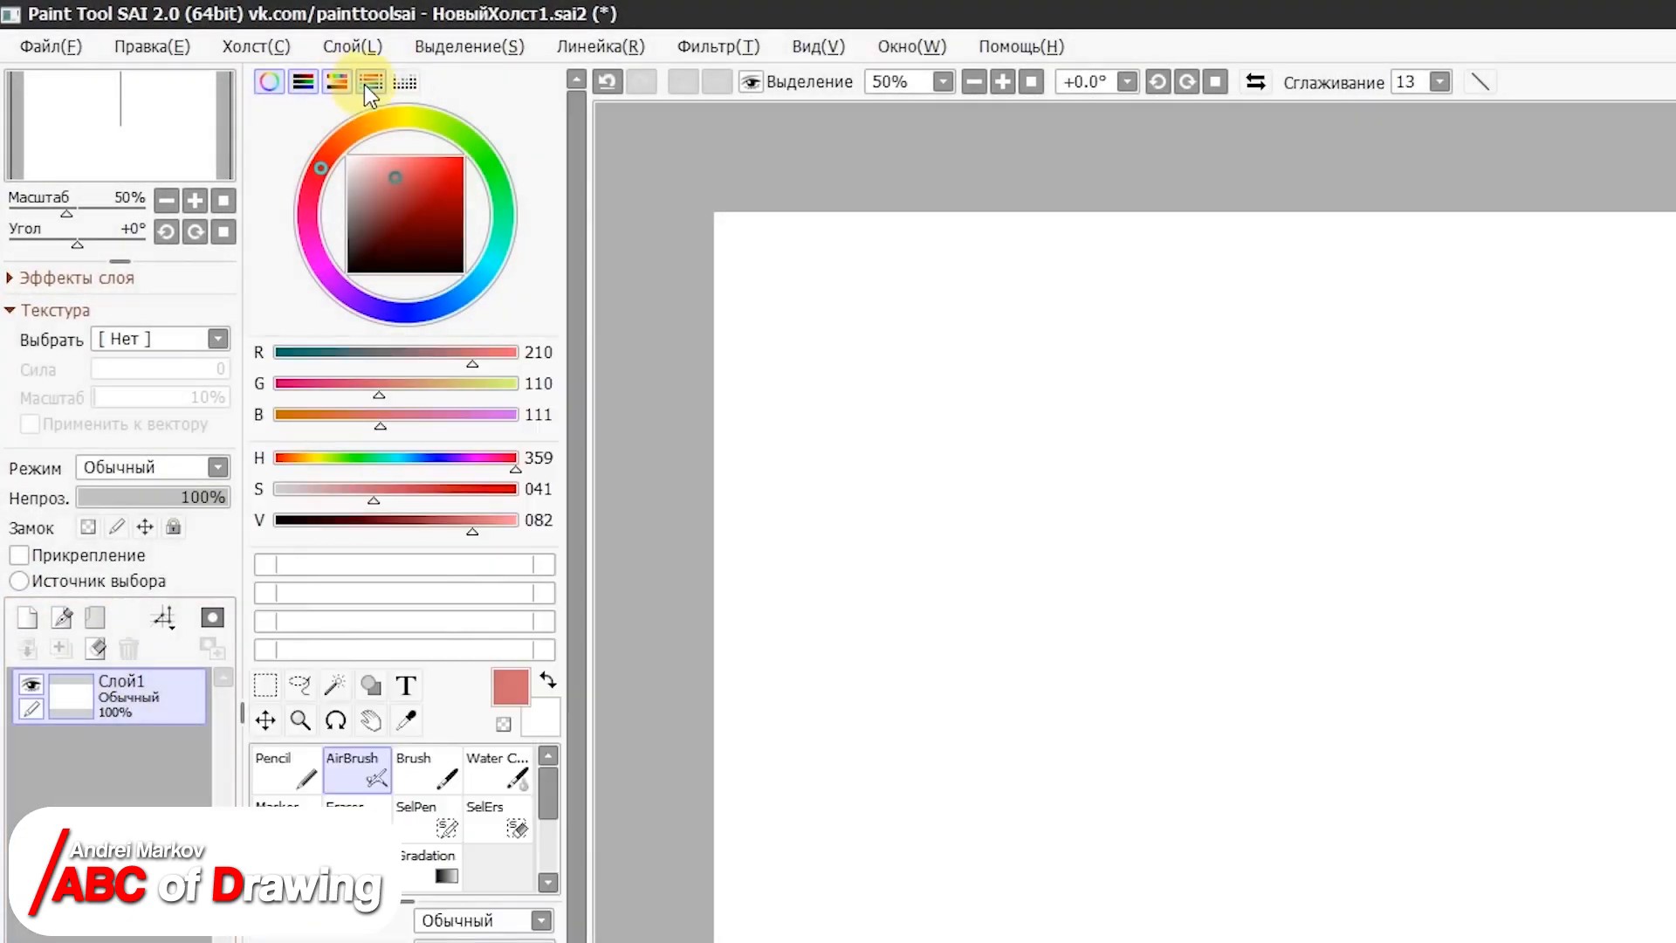
{"action": "left_click", "coordinate": [399, 85]}
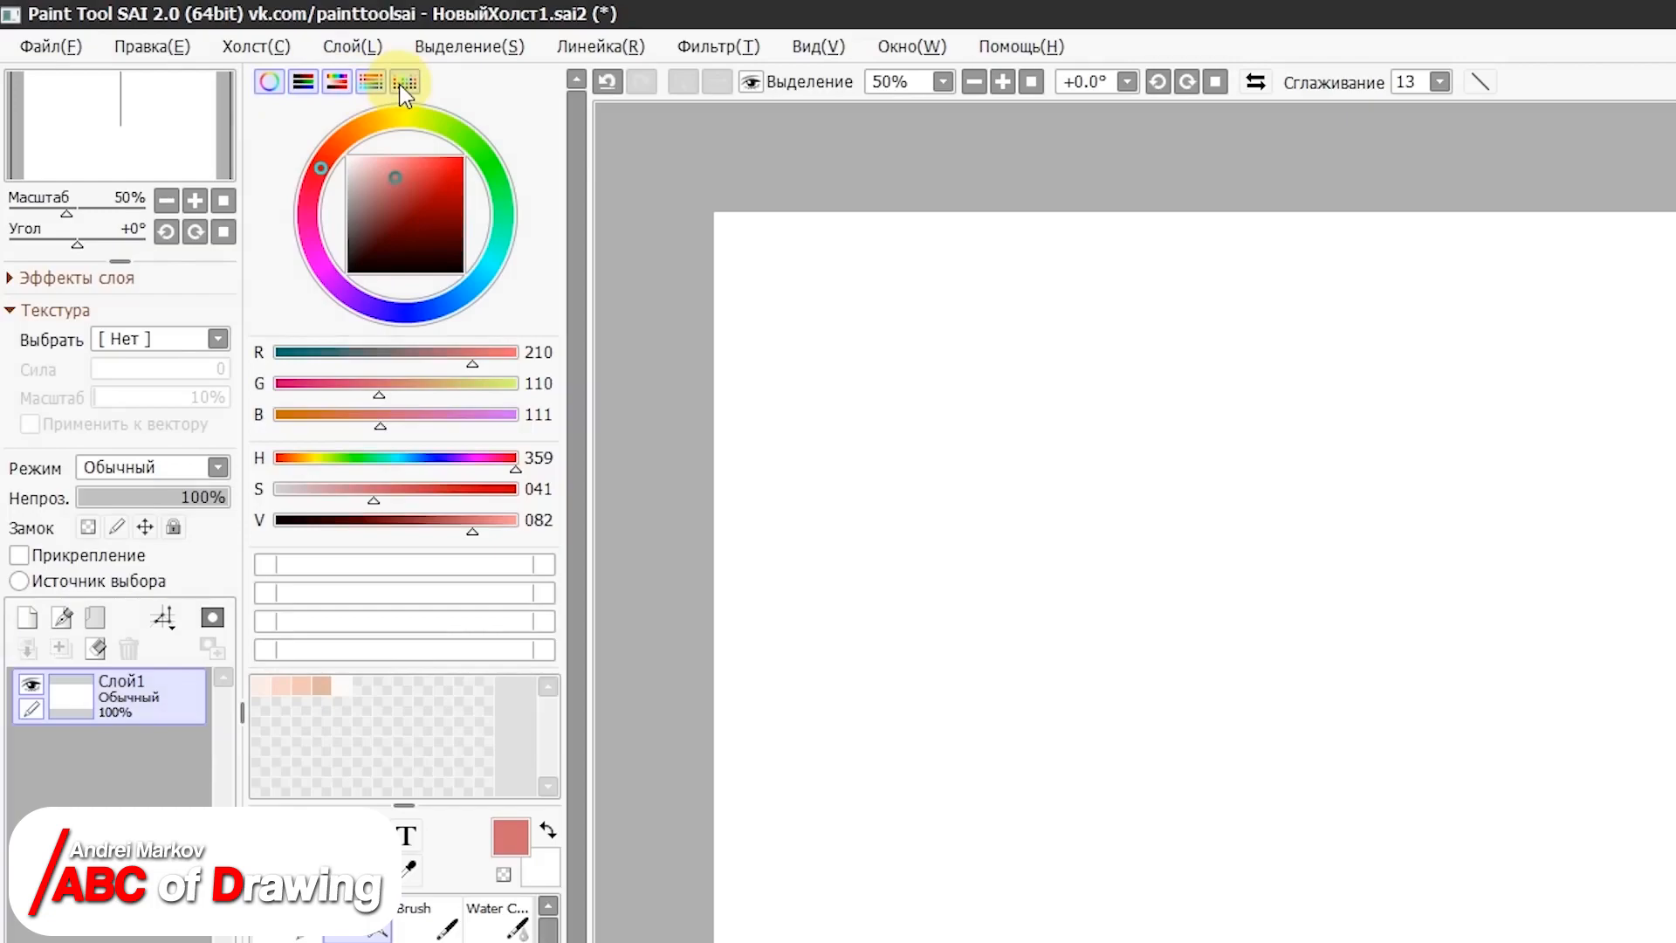
Step: Hide the RGB sliders, HSV sliders and colour mixer, keeping only the colour wheel and the swatches
{"action": "left_click", "coordinate": [399, 83]}
{"action": "left_click", "coordinate": [379, 83]}
{"action": "left_click", "coordinate": [337, 93]}
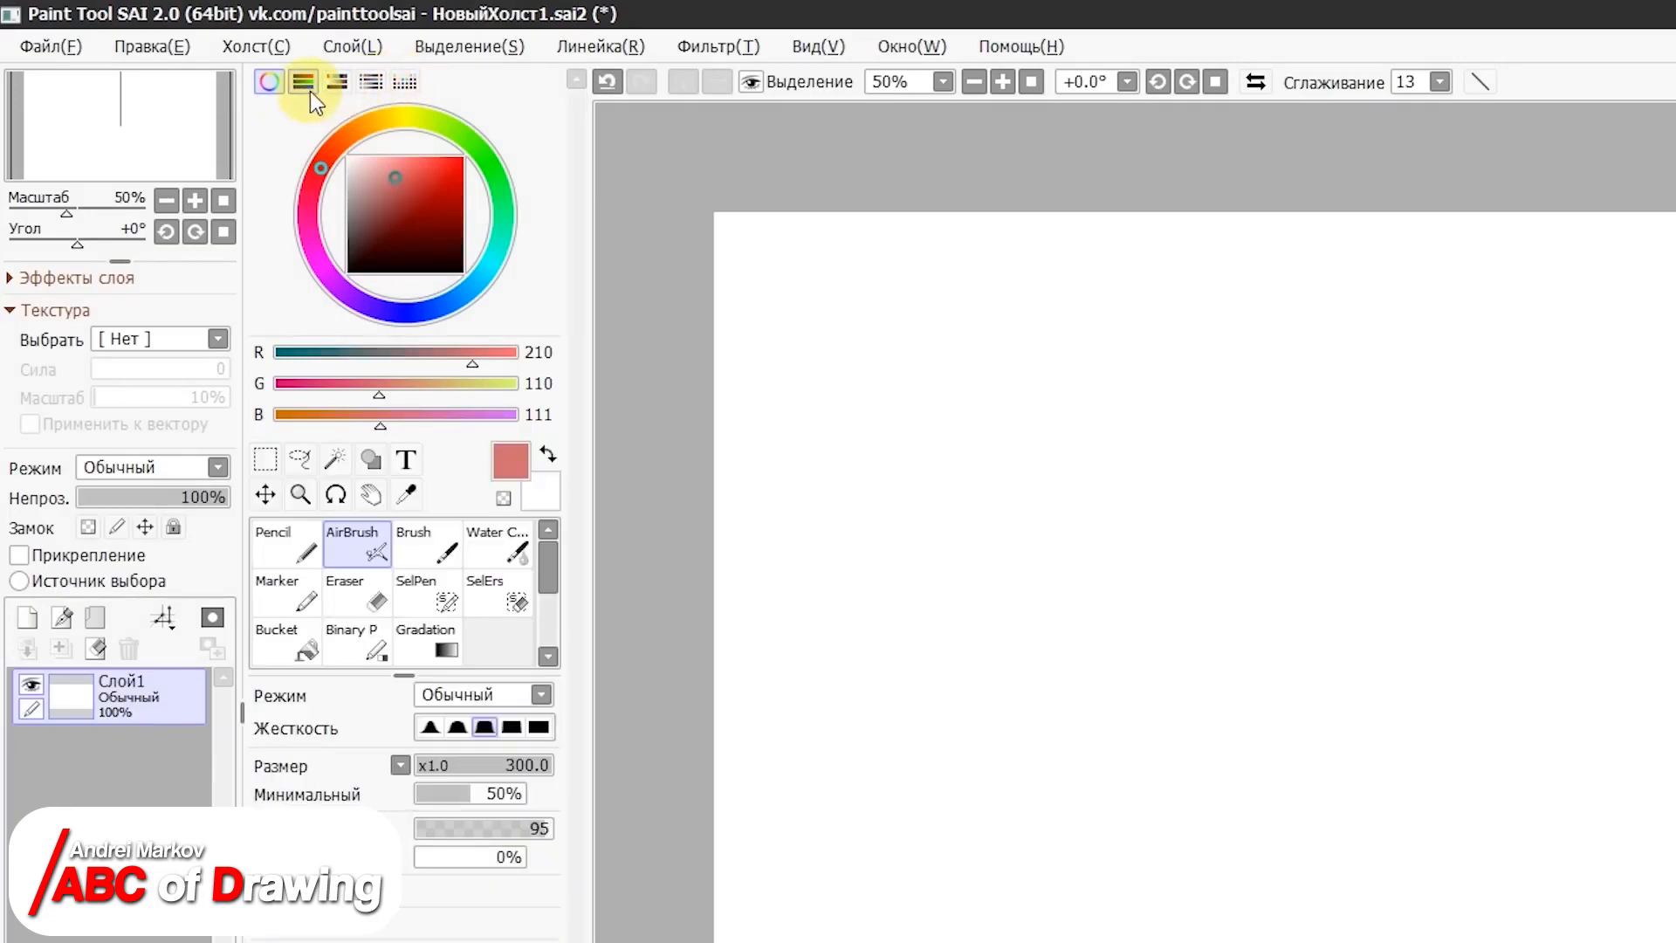
{"action": "left_click", "coordinate": [308, 89]}
{"action": "left_click", "coordinate": [276, 90]}
{"action": "left_click", "coordinate": [276, 91]}
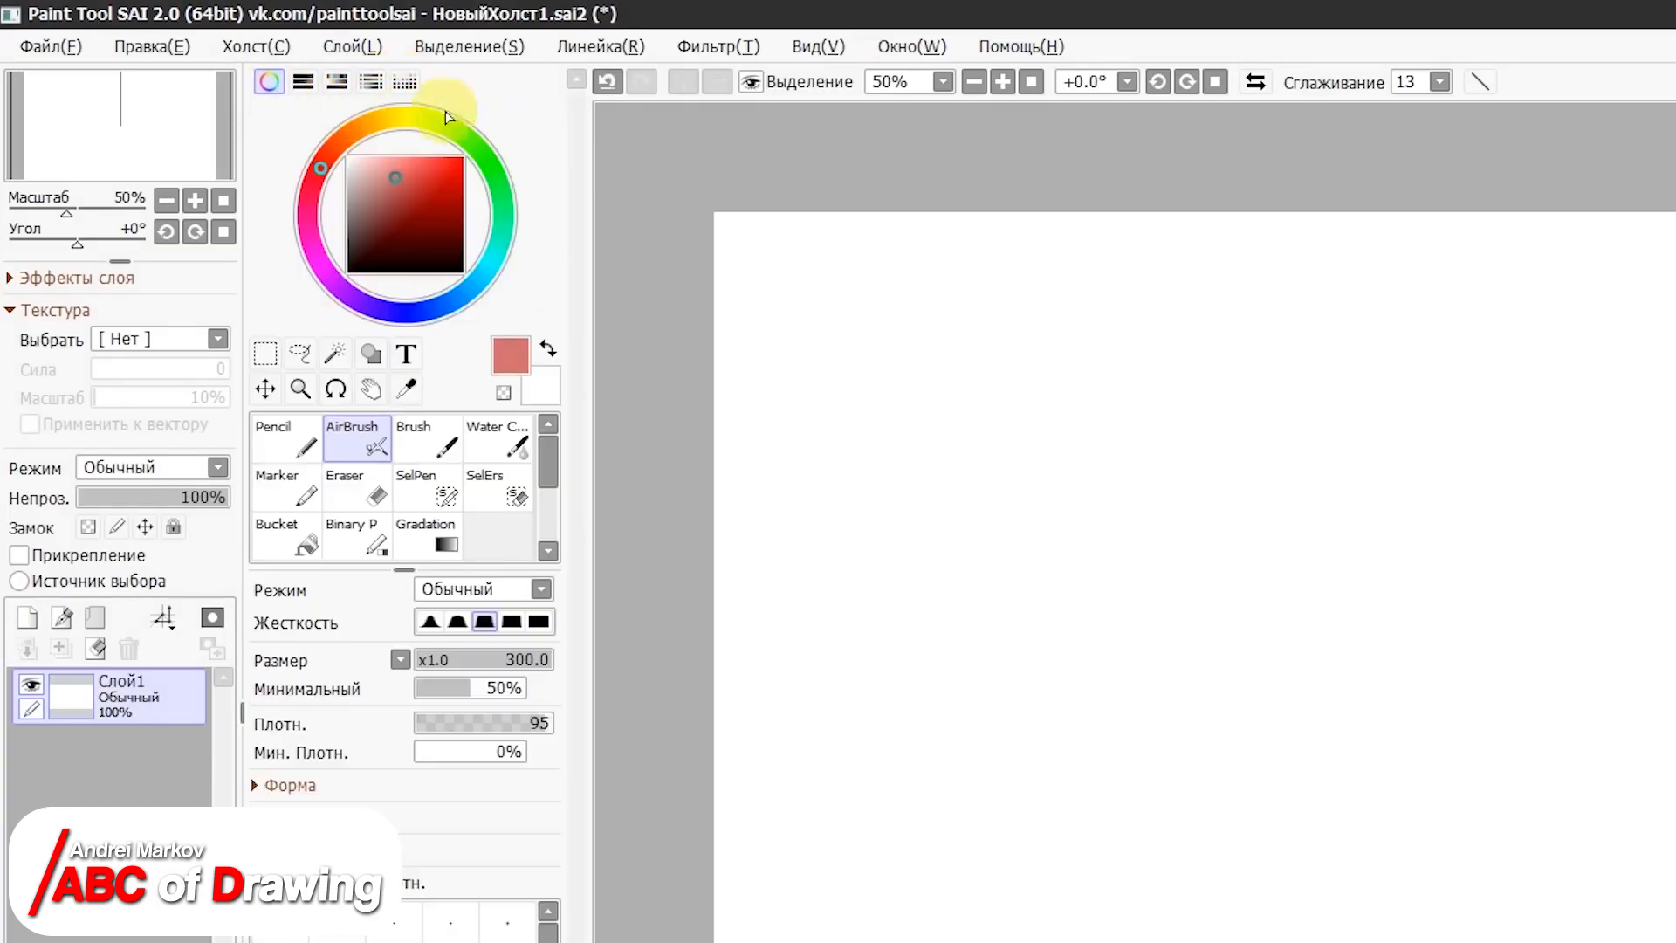
{"action": "left_click", "coordinate": [403, 82]}
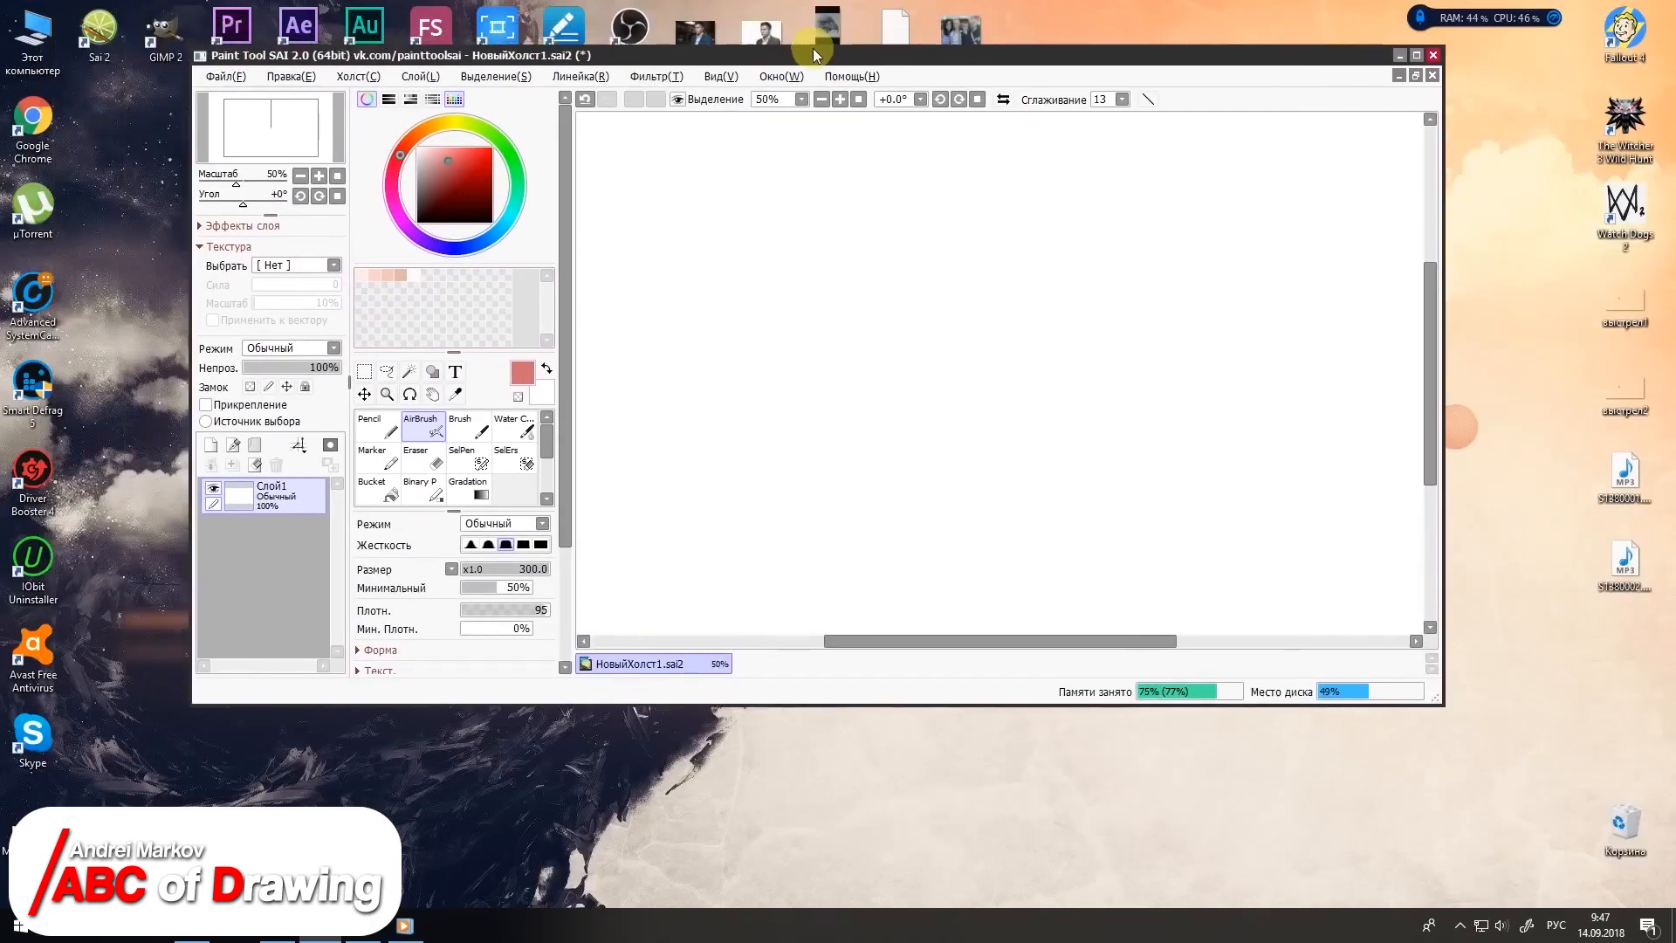
Step: Open the desktop image M65aReIIh5M.jpg as a second canvas, maximise the window again and enlarge the image to 200%
{"action": "left_click_drag", "start_coordinate": [813, 48], "coordinate": [826, 51]}
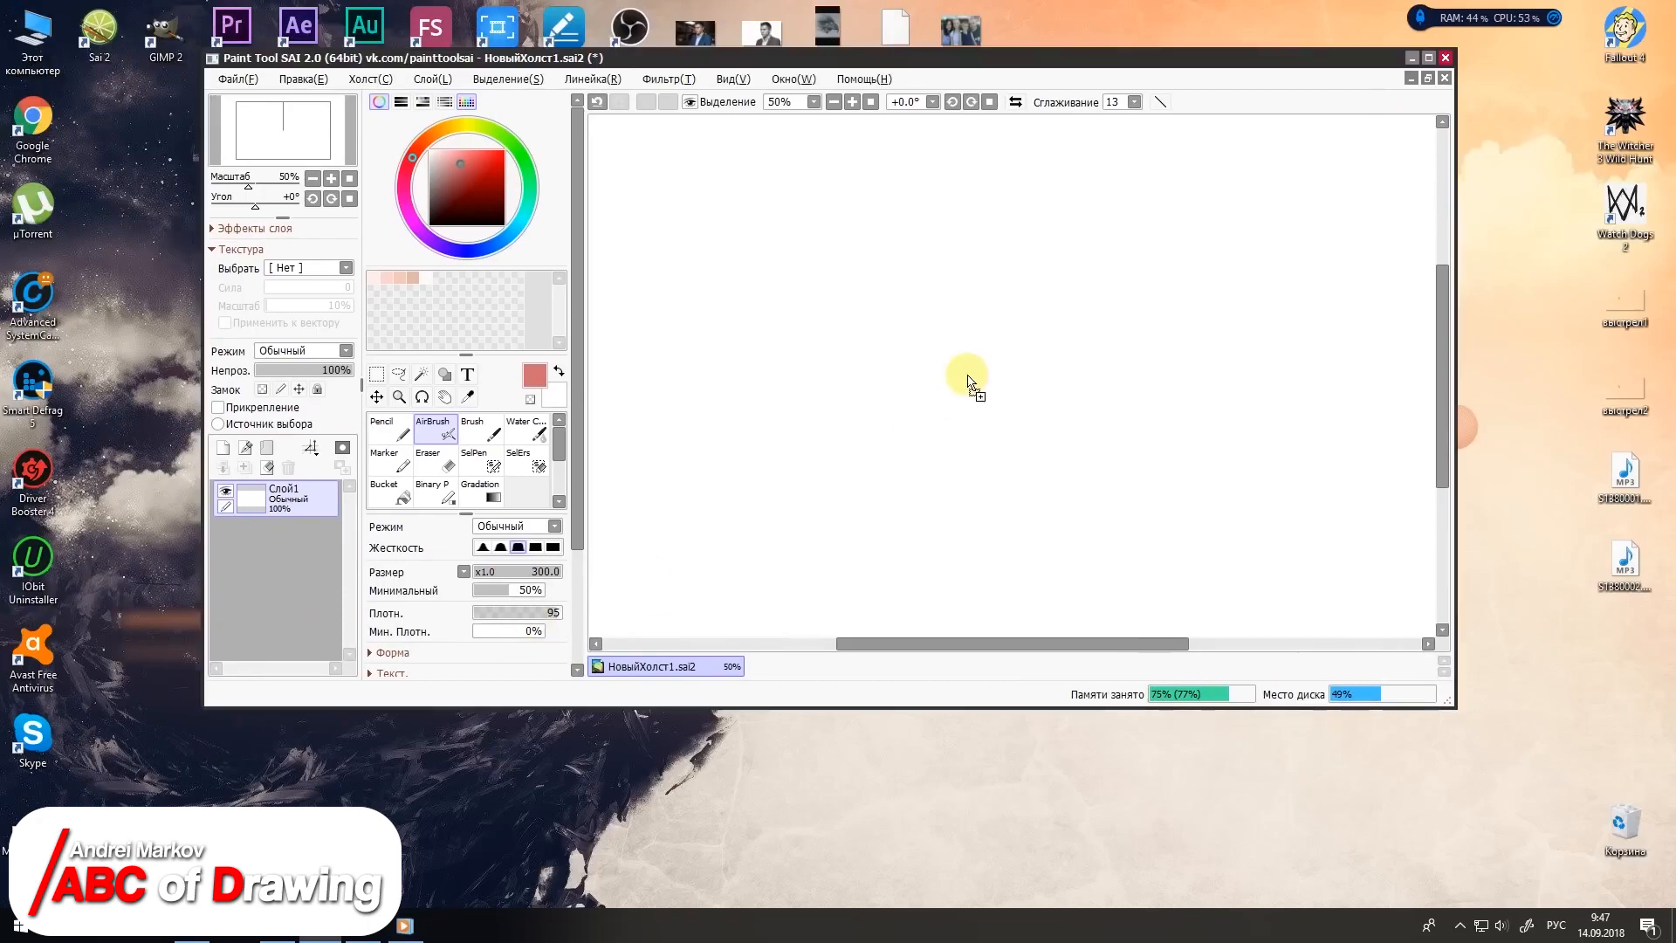
{"action": "left_click_drag", "start_coordinate": [967, 381], "coordinate": [967, 381]}
{"action": "double_click", "coordinate": [981, 54]}
{"action": "left_click", "coordinate": [647, 53]}
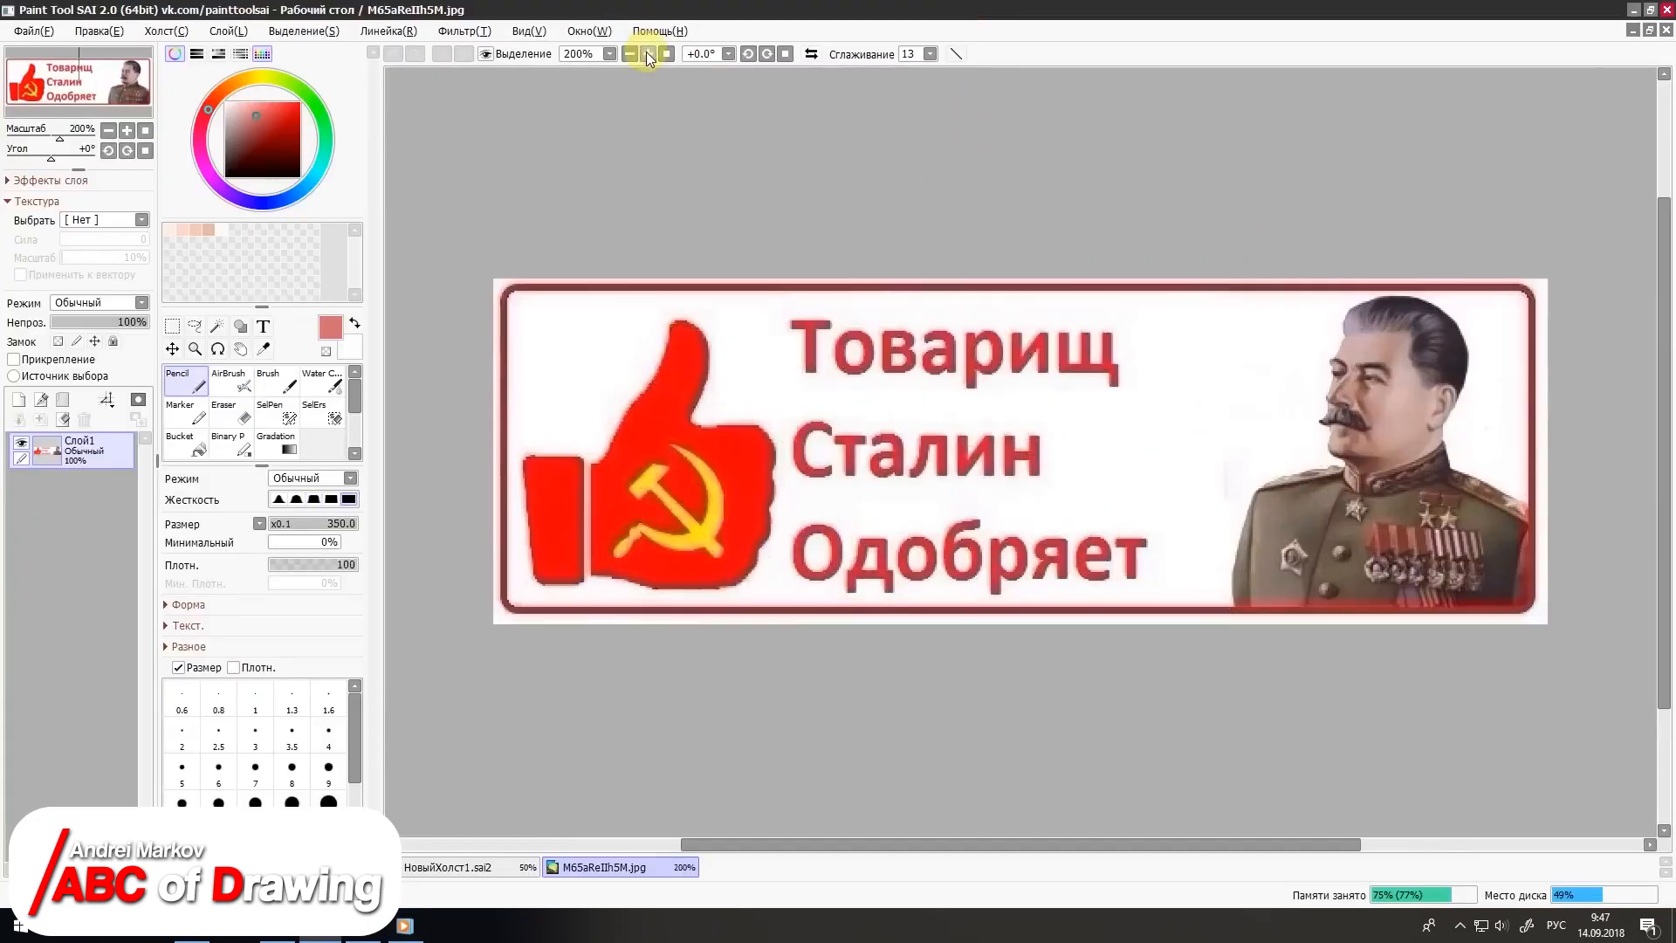
Step: Sample a skin tone from the portrait's cheek with the eyedropper and register it in the first free swatch
{"action": "left_click", "coordinate": [263, 349]}
{"action": "left_click", "coordinate": [1401, 410]}
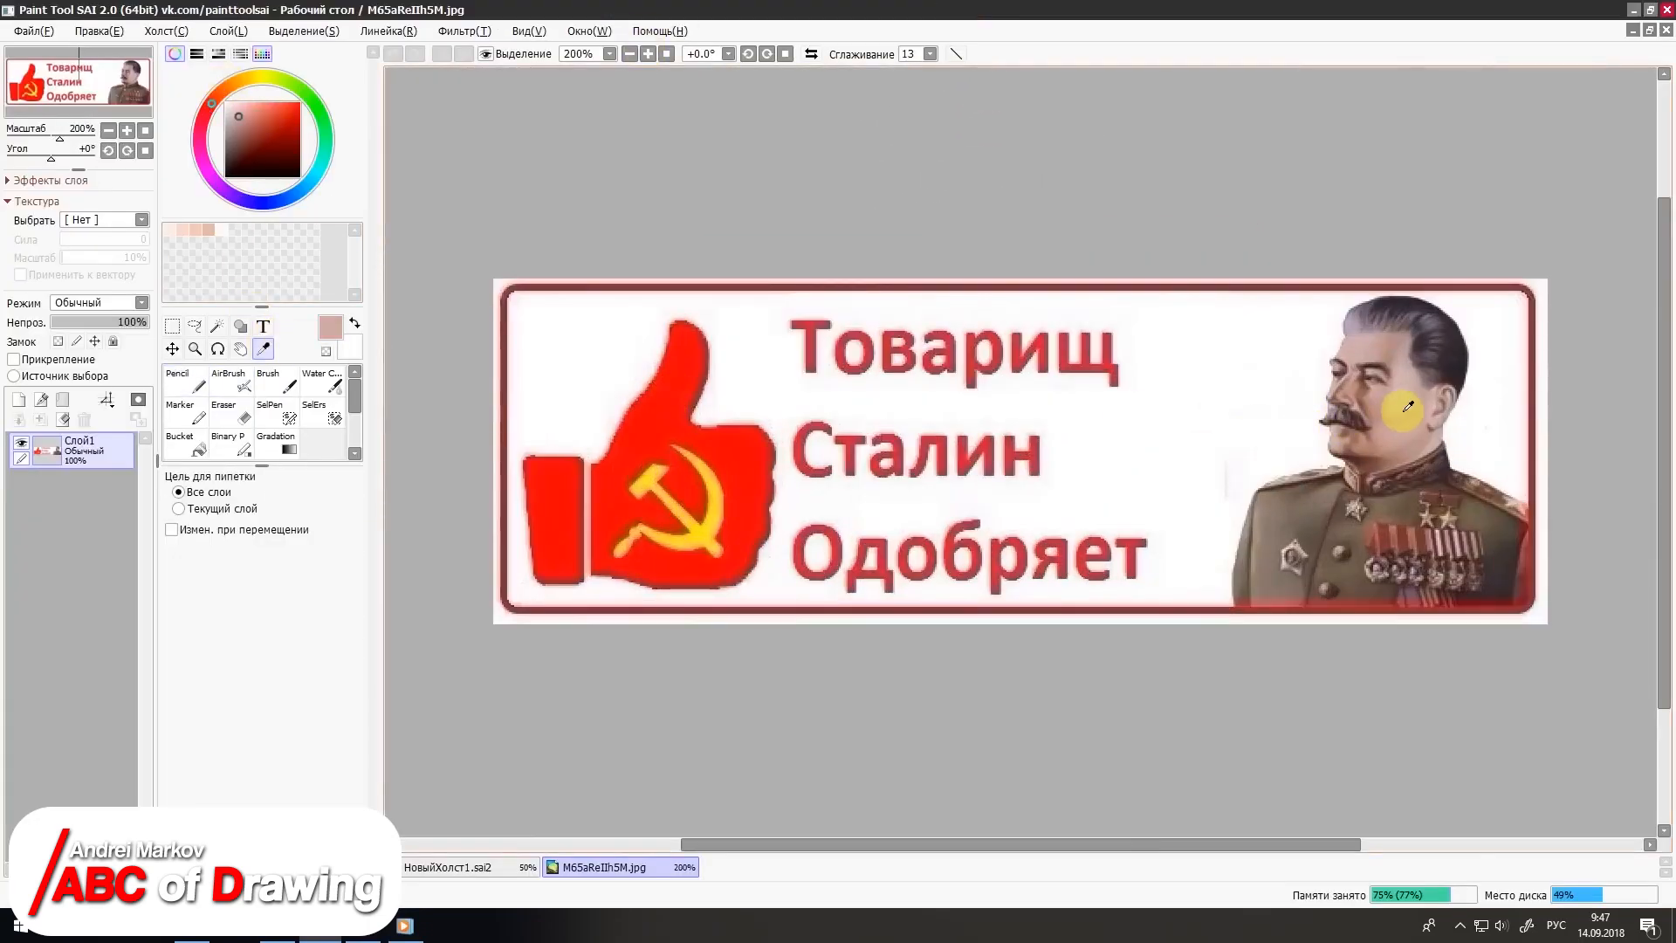
{"action": "right_click", "coordinate": [236, 228]}
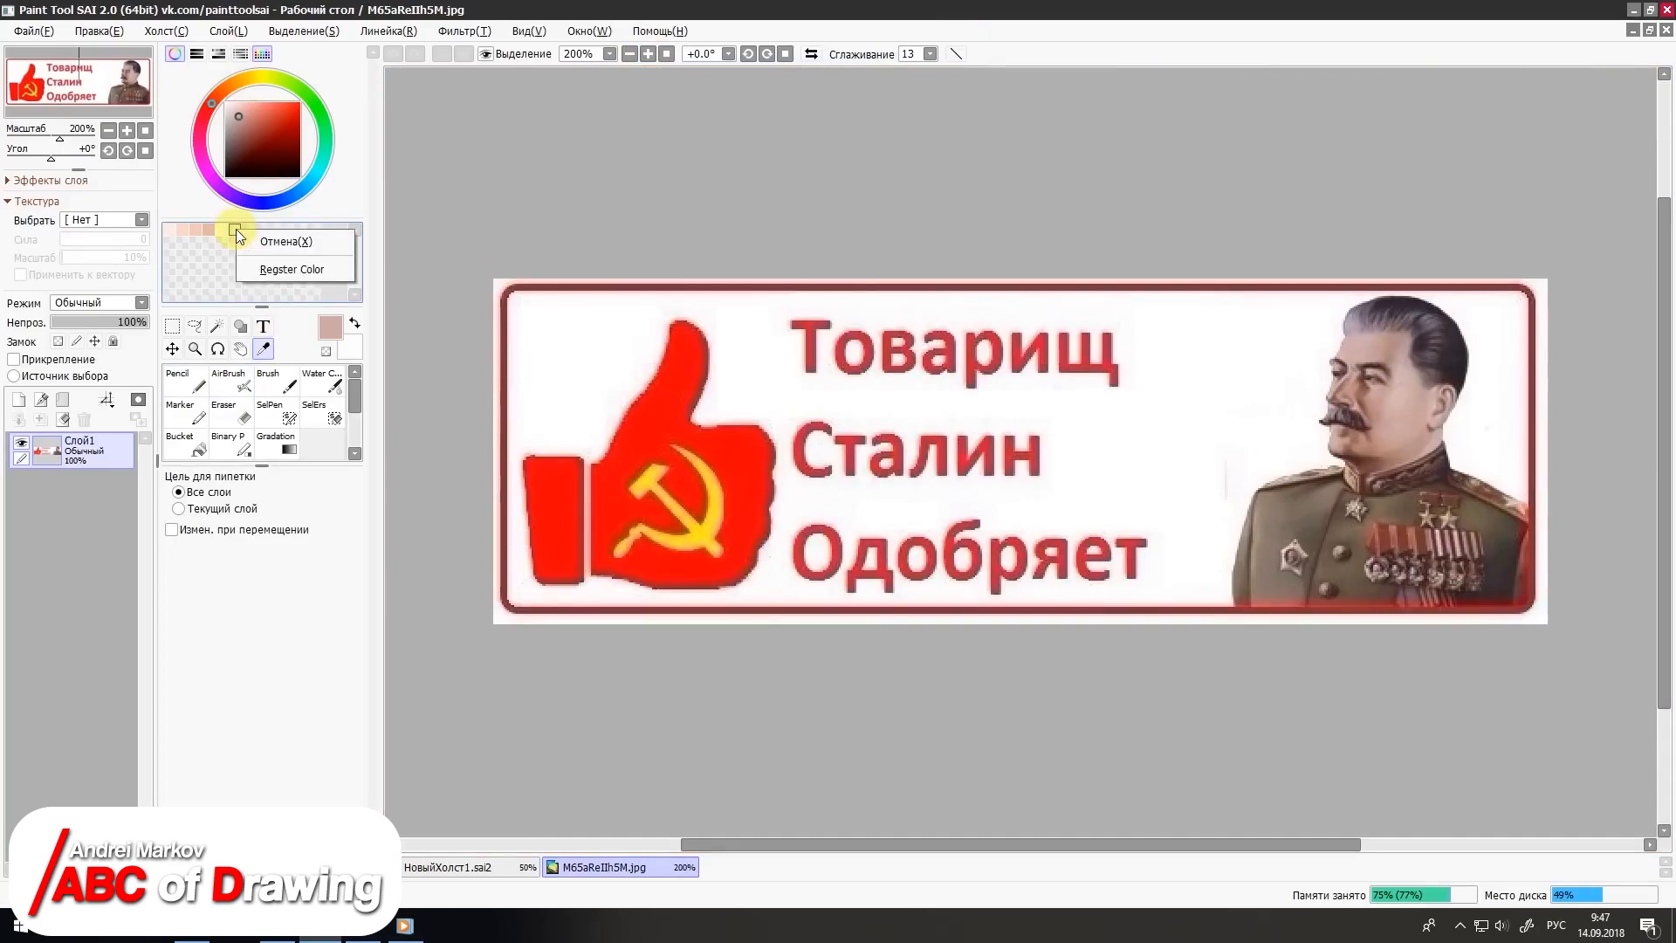
{"action": "left_click", "coordinate": [261, 271]}
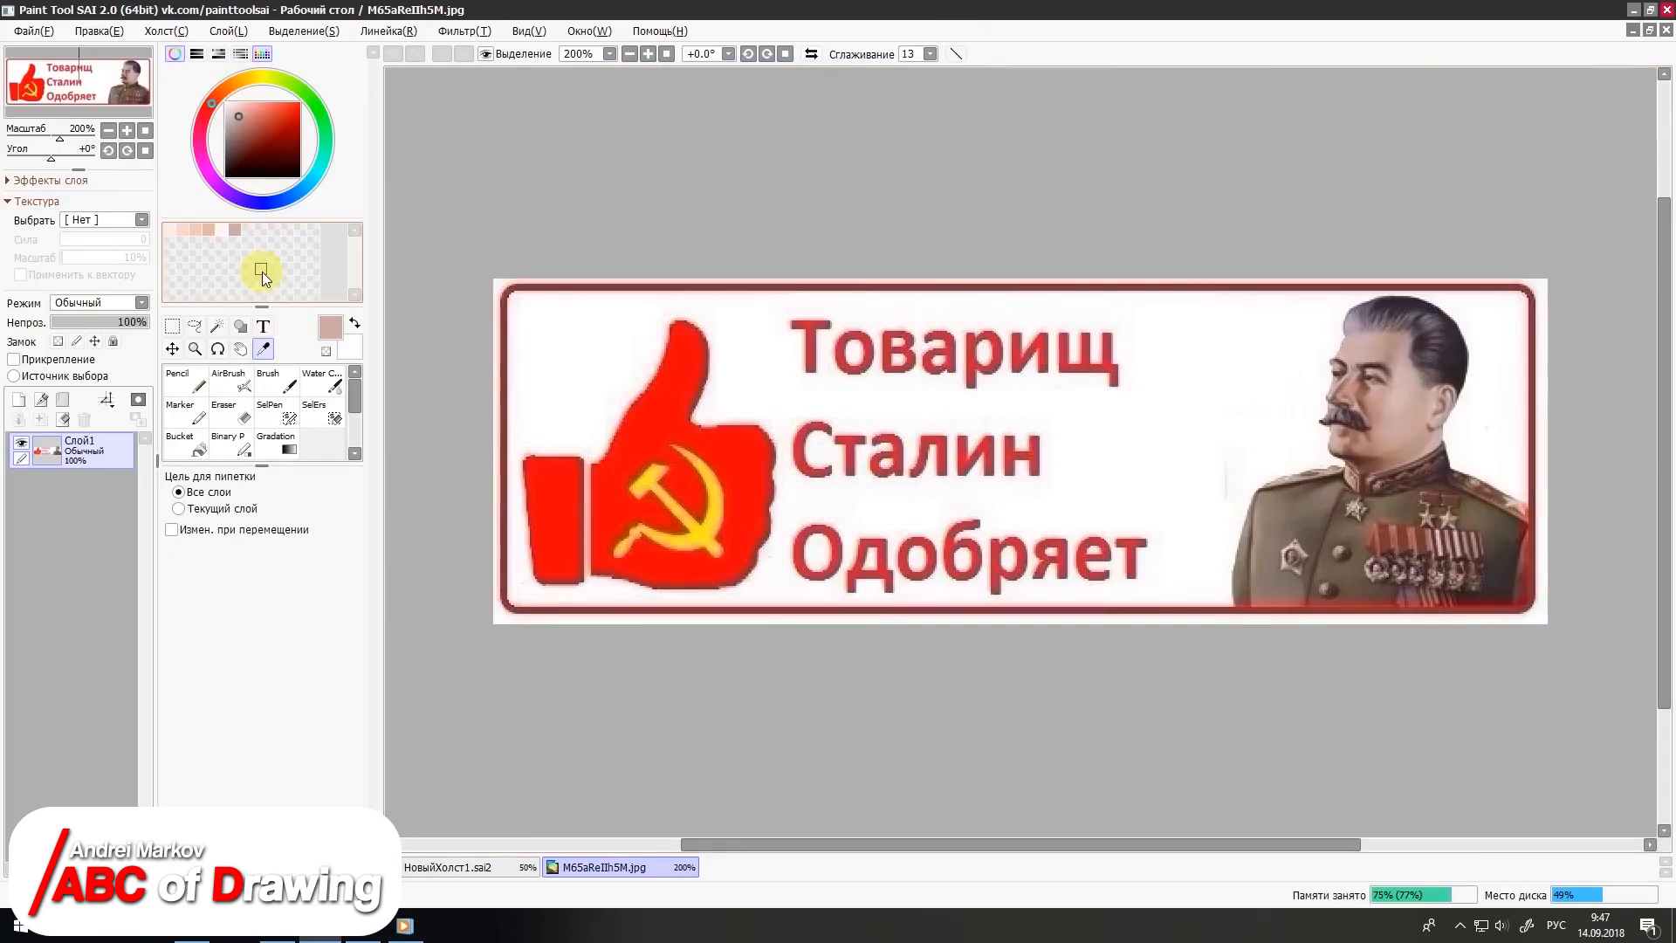
Step: Sample a second skin tone from the face and the moustache's dark brown, registering each in the next free swatch
{"action": "left_click", "coordinate": [1376, 395]}
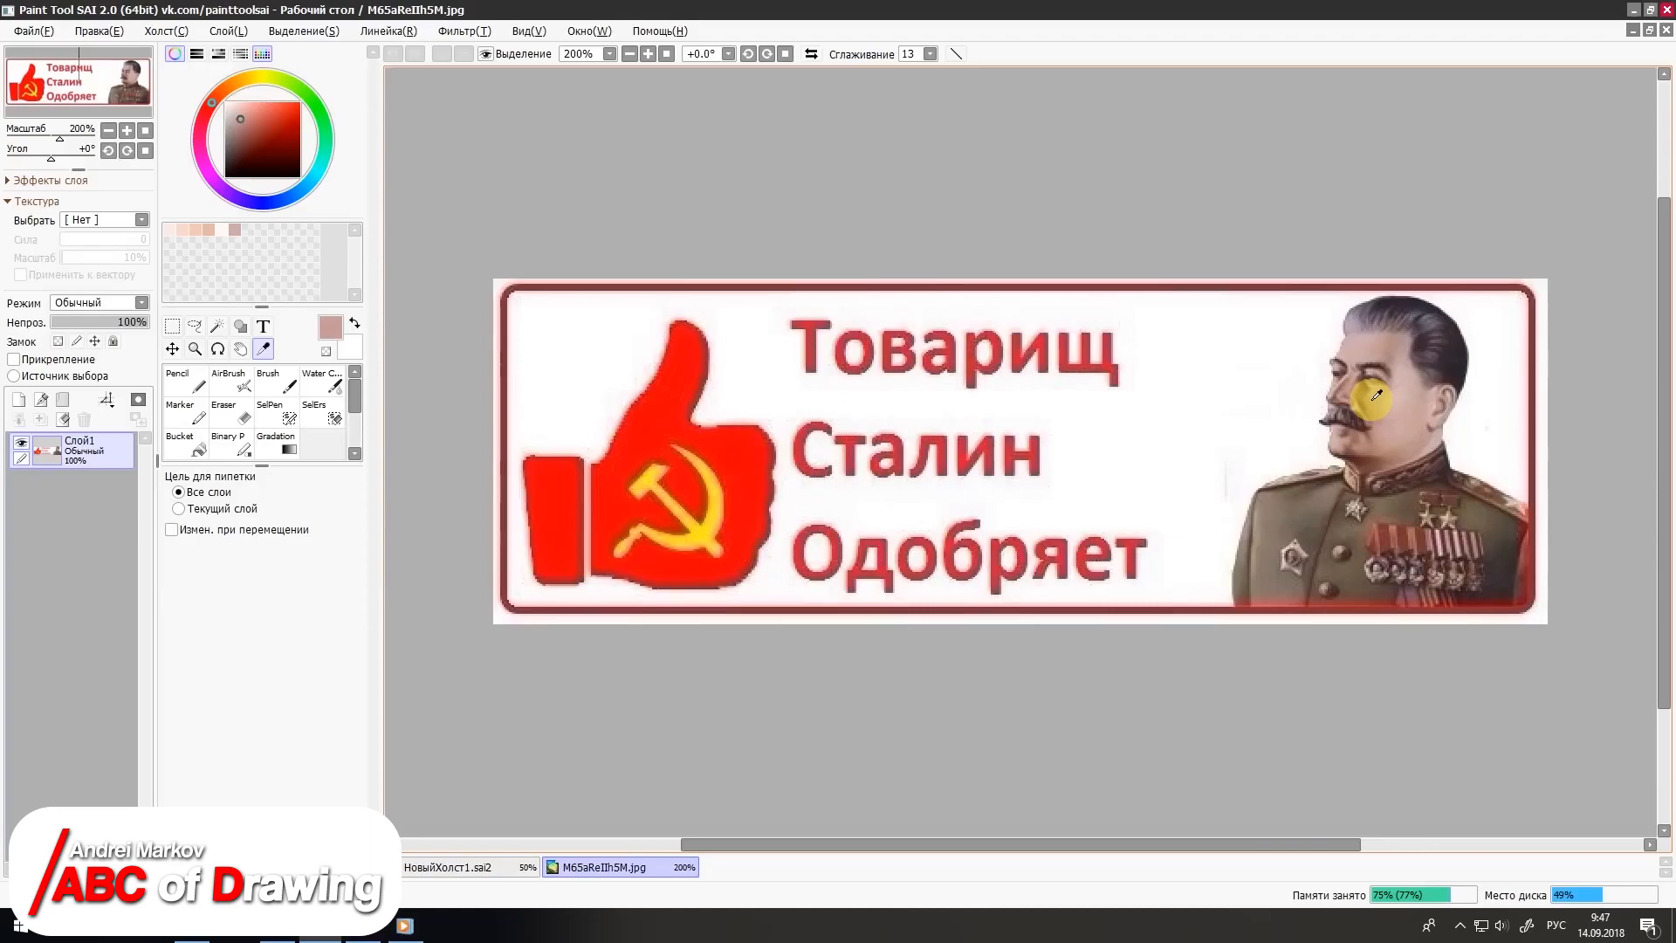
{"action": "right_click", "coordinate": [245, 228]}
{"action": "left_click", "coordinate": [272, 262]}
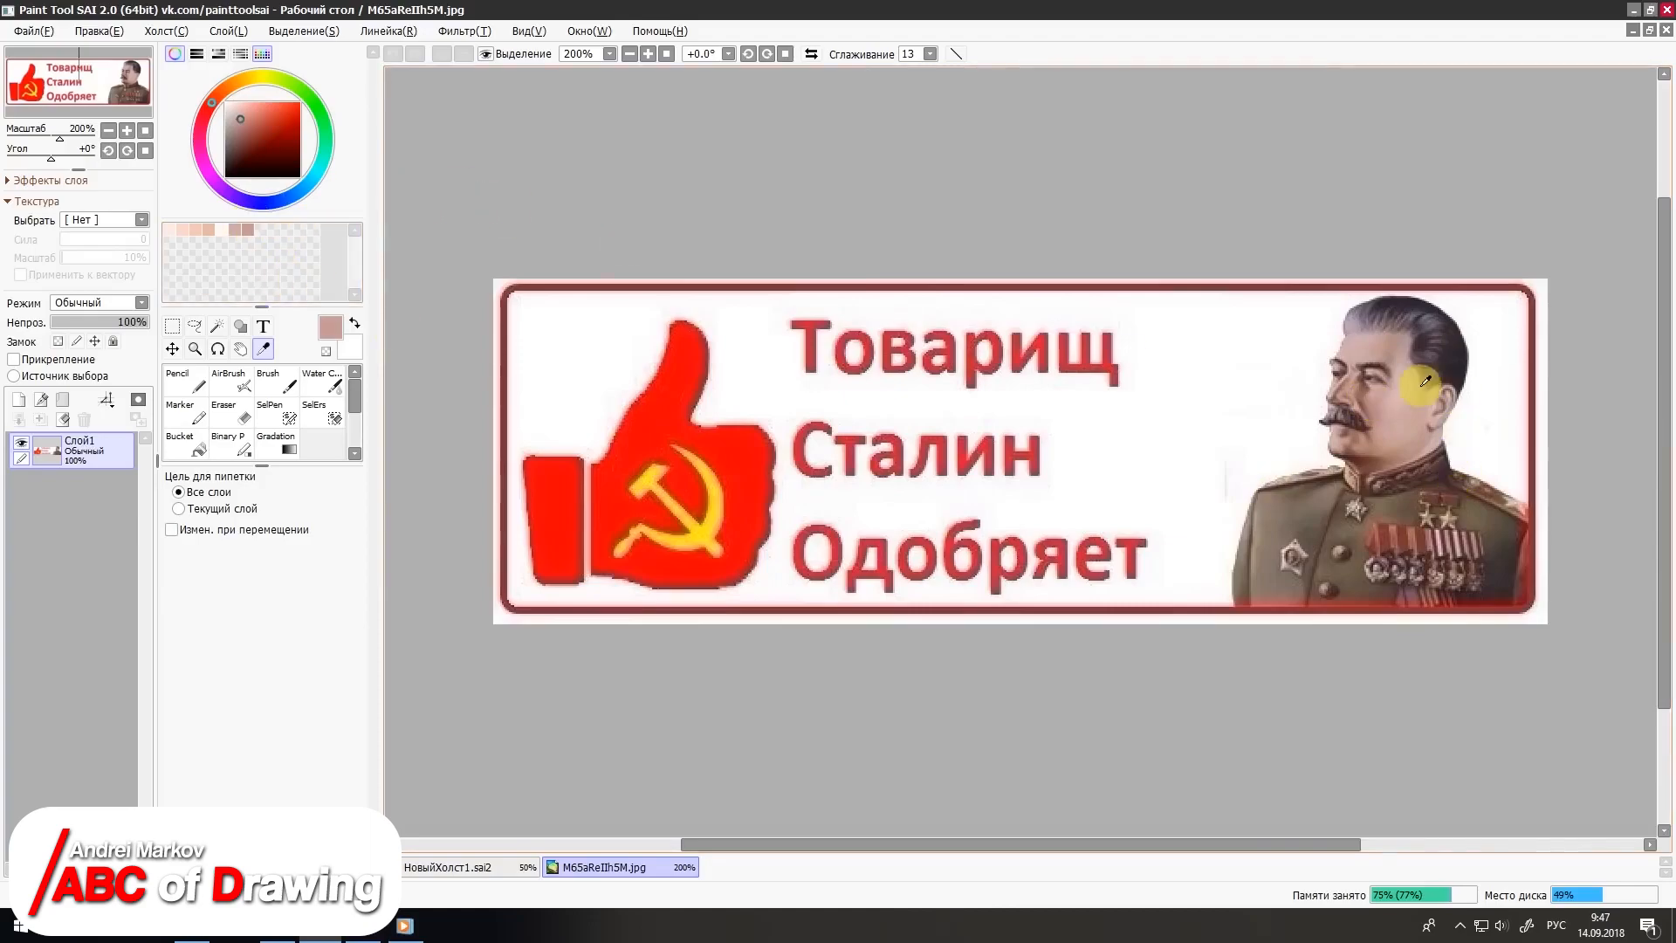
{"action": "left_click", "coordinate": [1353, 426]}
{"action": "right_click", "coordinate": [263, 232]}
{"action": "left_click", "coordinate": [294, 265]}
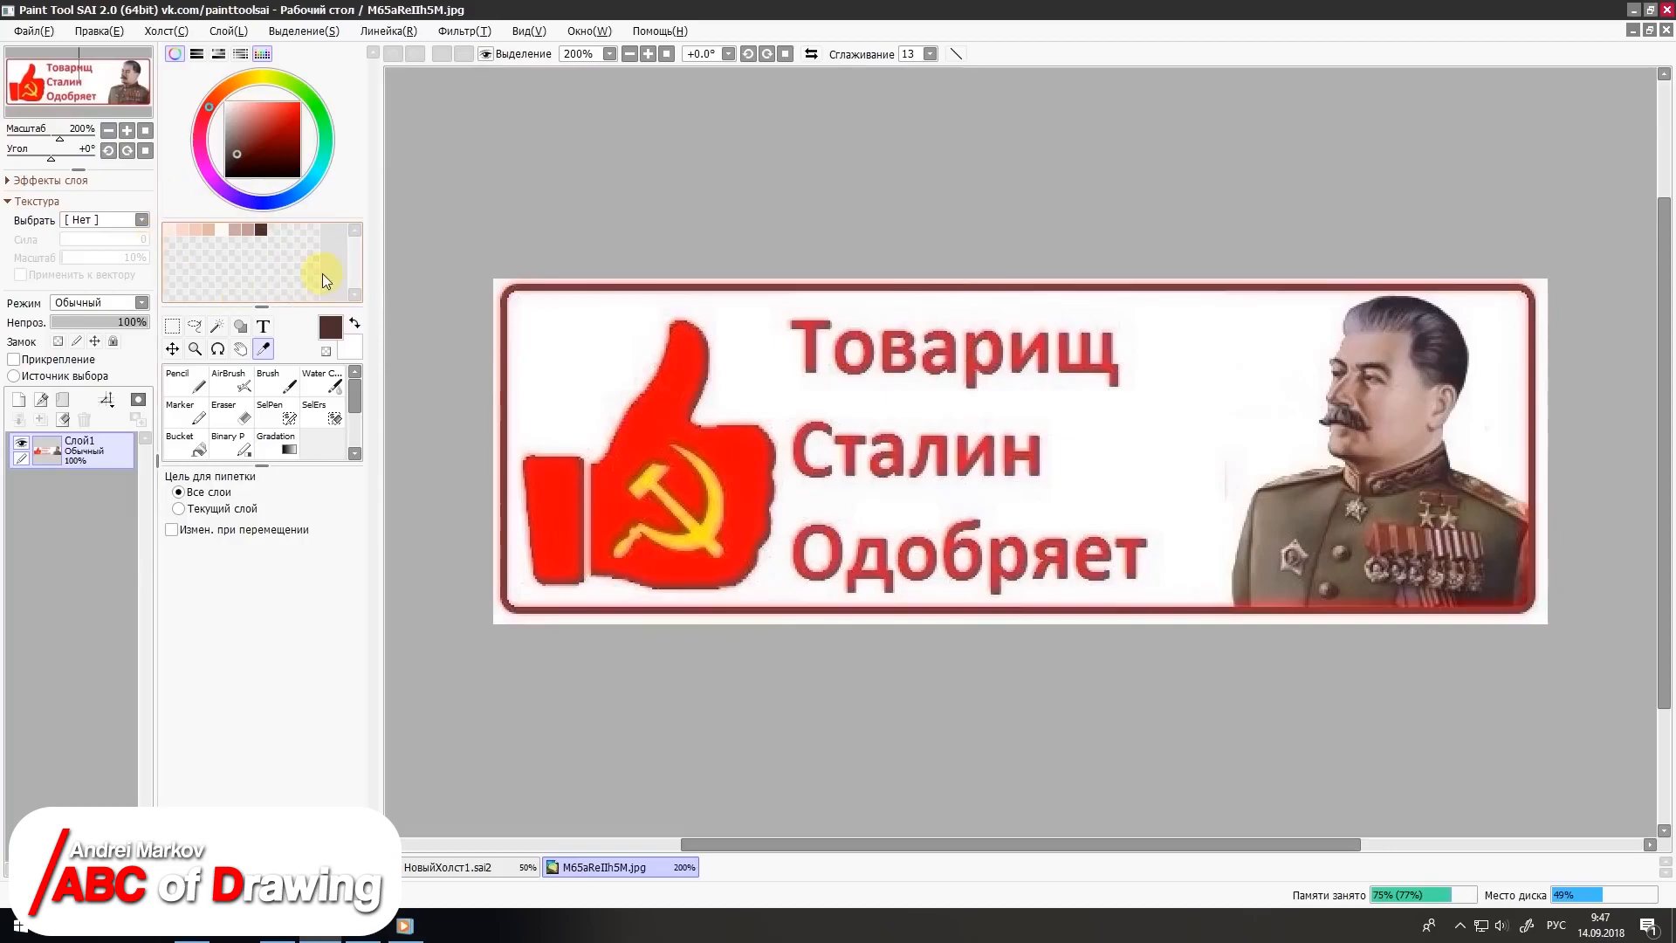
Step: Close the M65aReIIh5M.jpg image and hide the swatches, keeping only the colour wheel
{"action": "left_click", "coordinate": [1665, 31]}
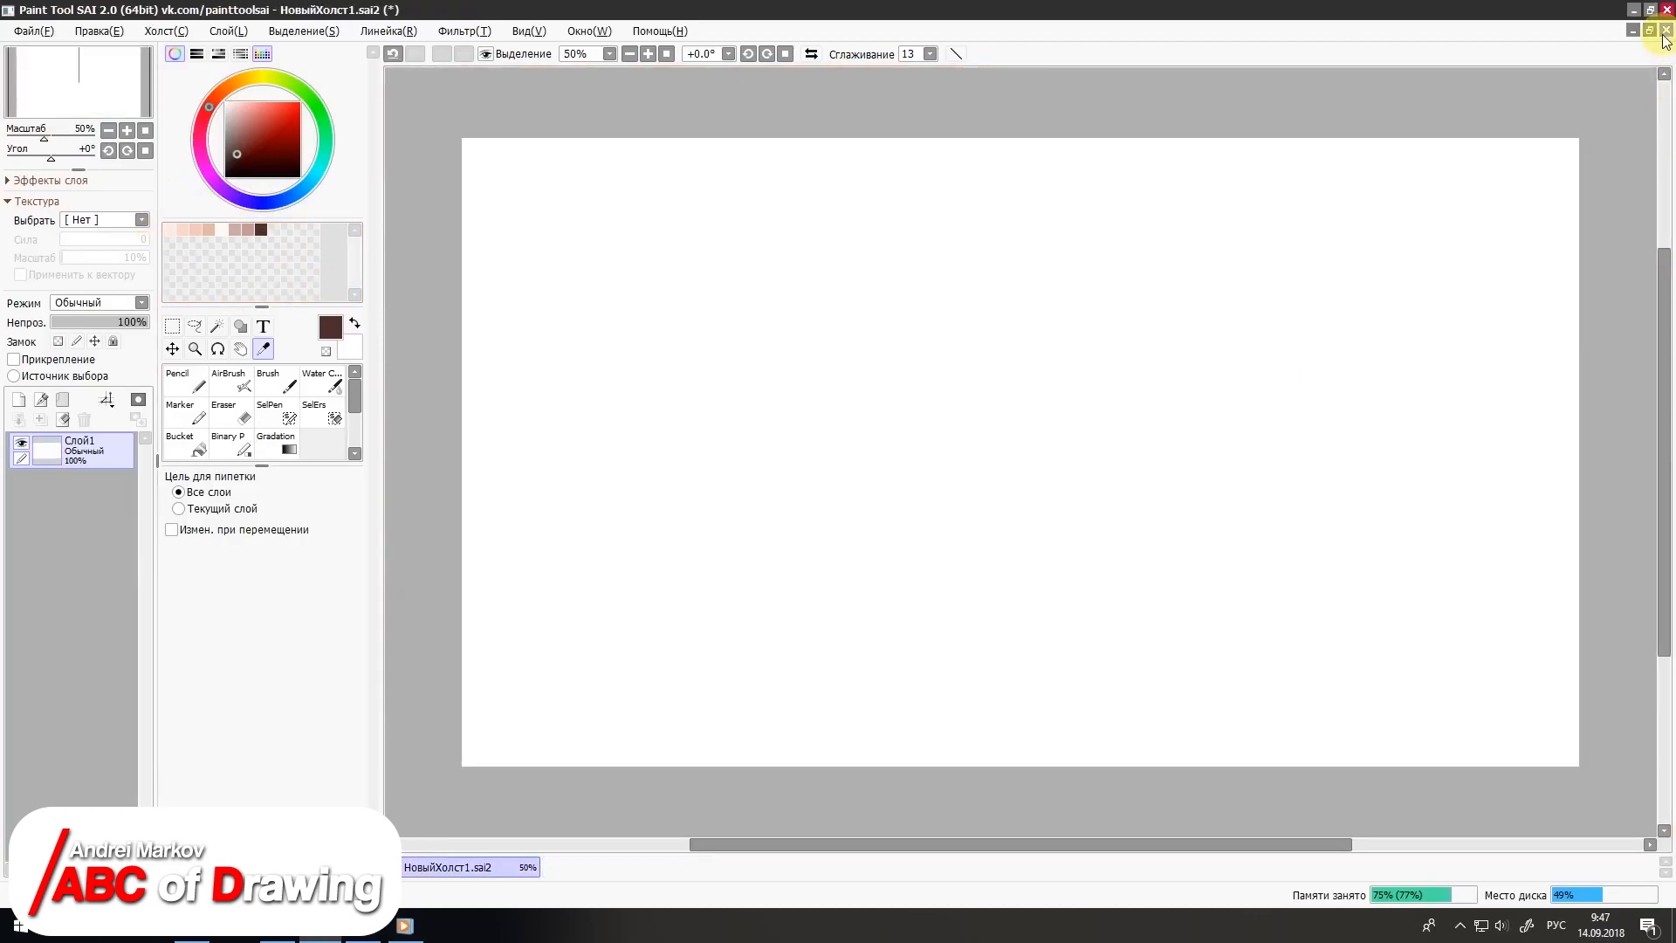
{"action": "left_click", "coordinate": [262, 54]}
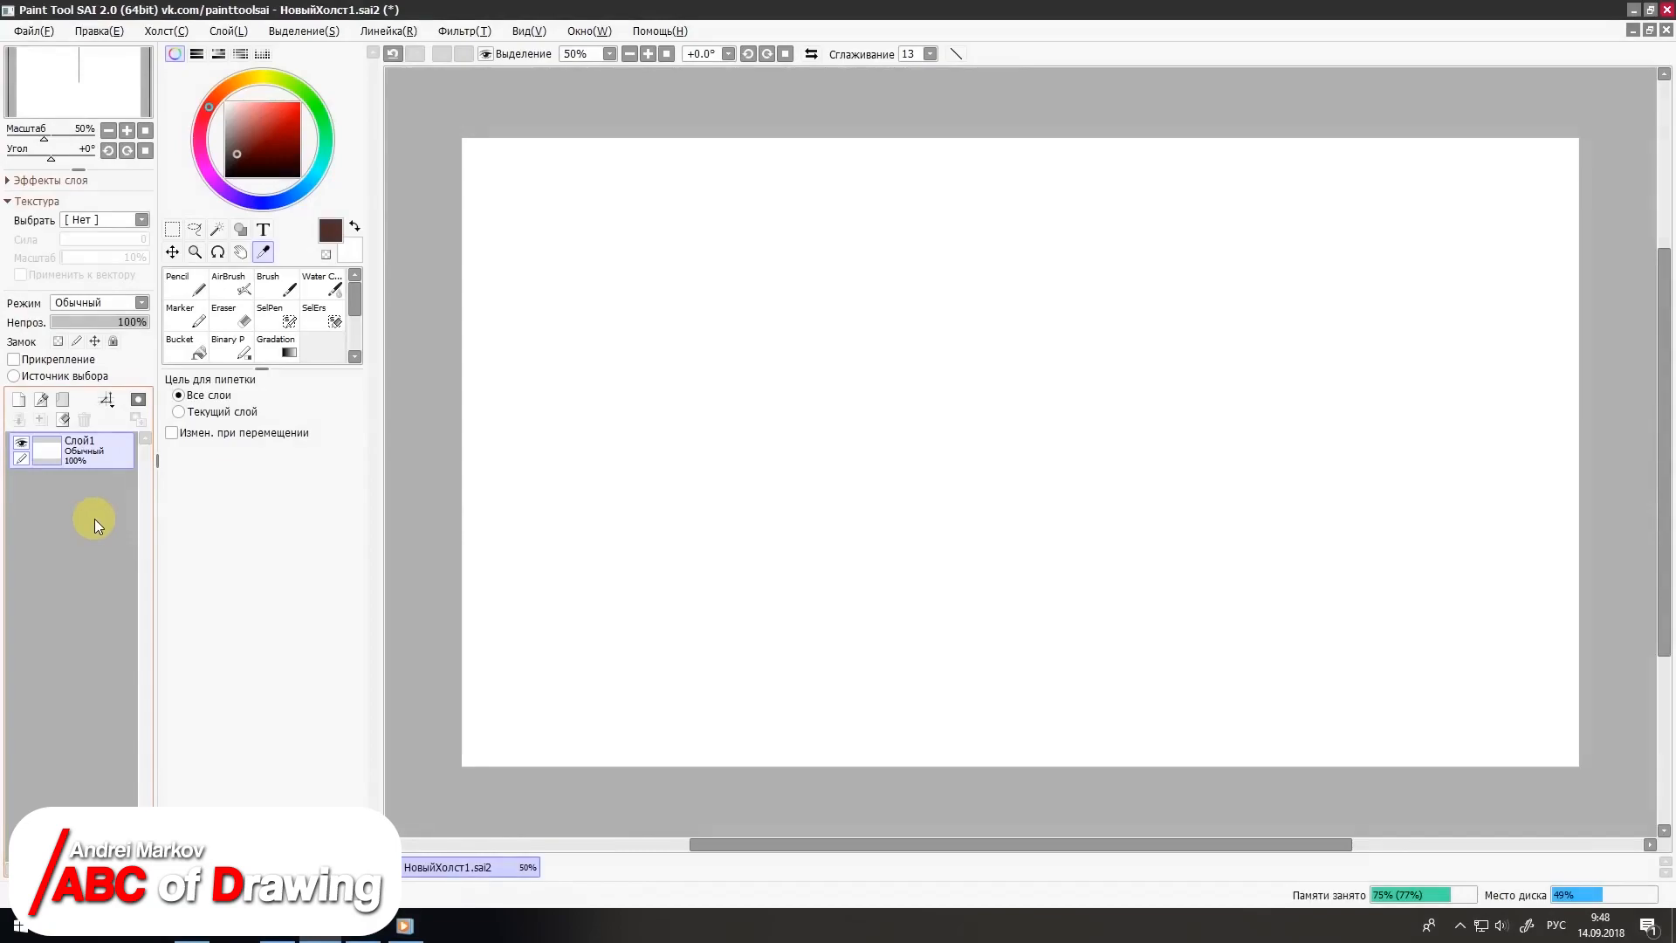
Step: Add four new raster layers above Слой1
{"action": "left_click", "coordinate": [19, 401]}
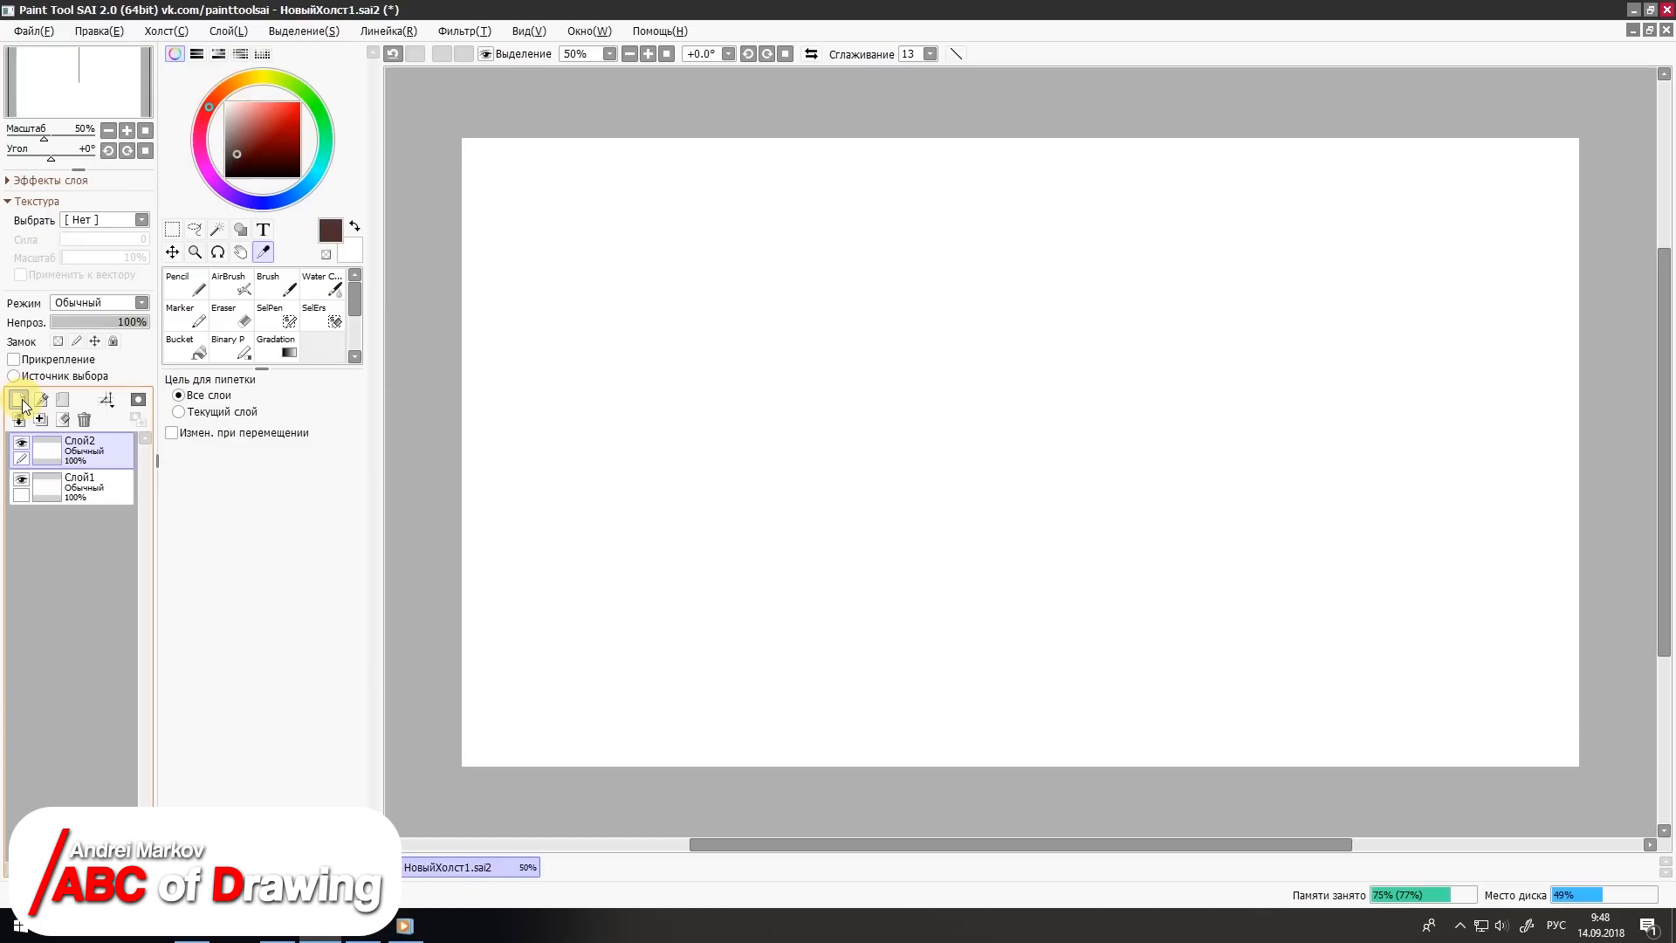
{"action": "left_click", "coordinate": [19, 400]}
{"action": "left_click", "coordinate": [18, 400]}
{"action": "left_click", "coordinate": [19, 401]}
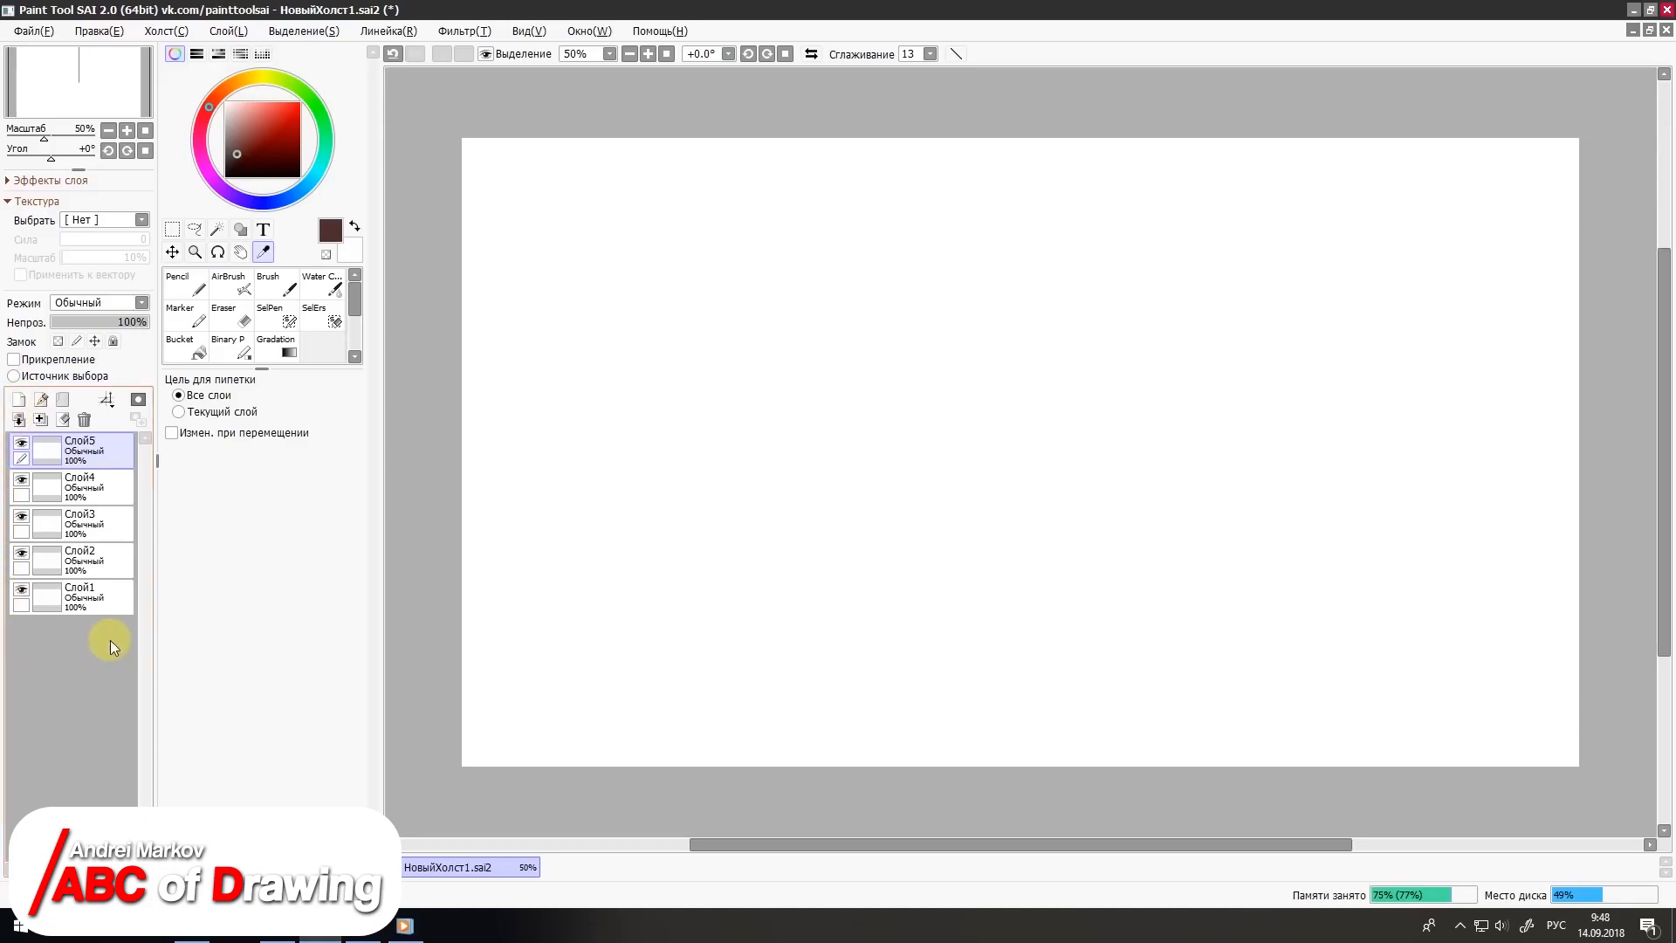
Step: Delete the layers Слой5 and Слой3
{"action": "left_click", "coordinate": [83, 421]}
{"action": "left_click", "coordinate": [83, 482]}
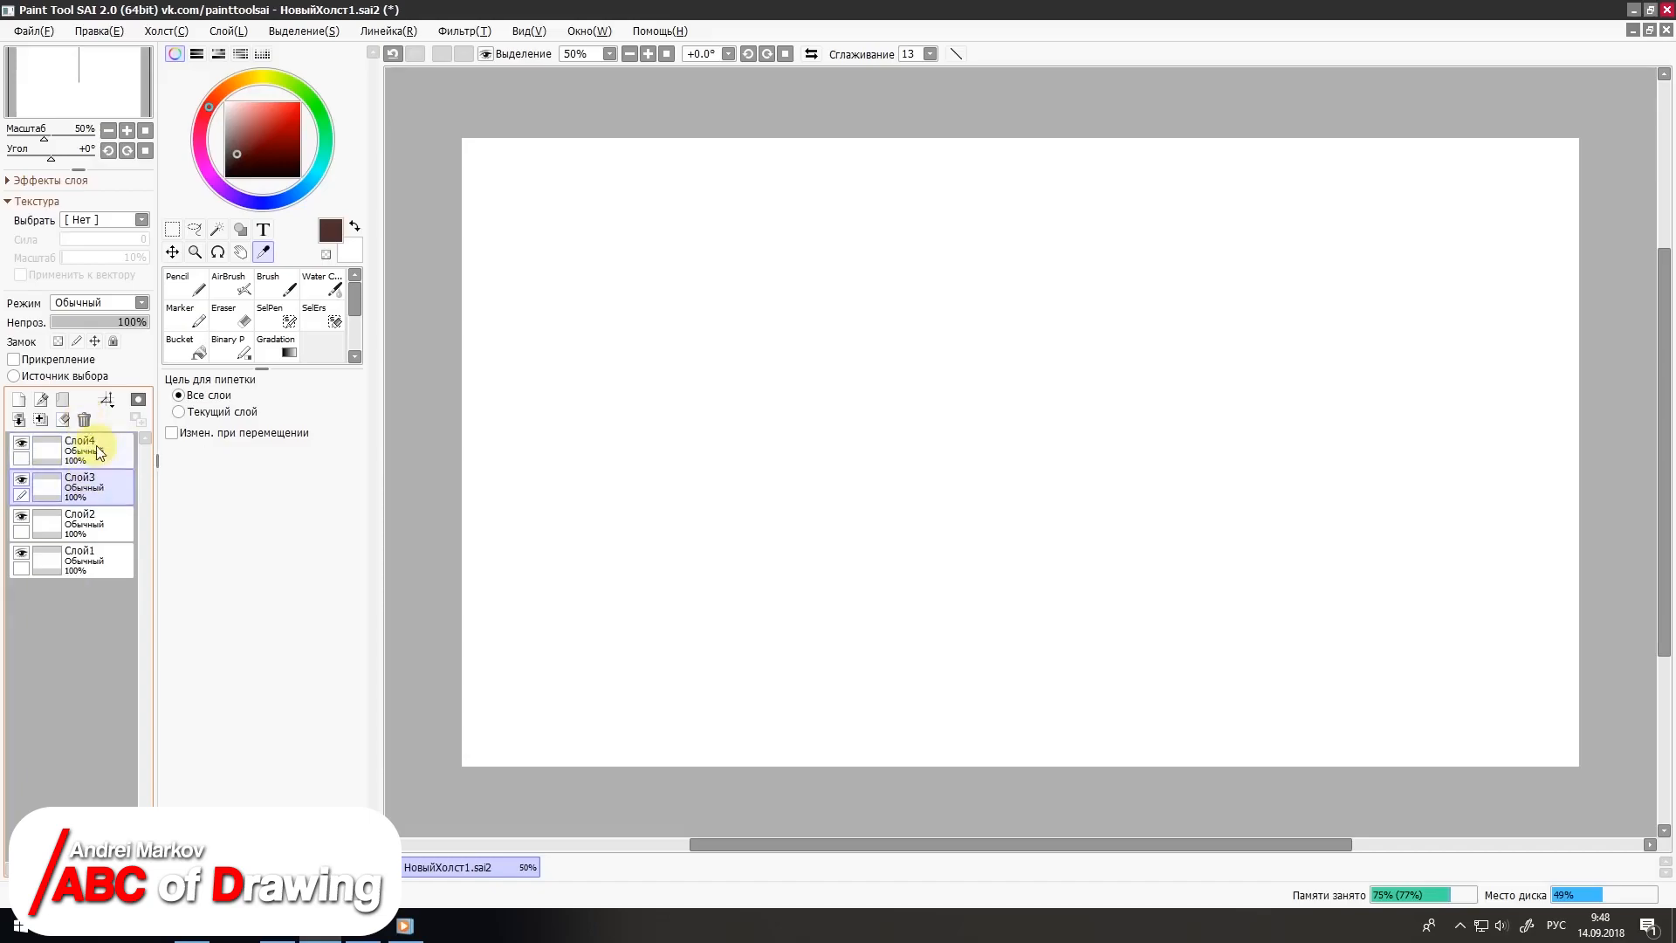
{"action": "left_click", "coordinate": [83, 421]}
Step: On Слой4, draw two slanted lines crossed by two steep ones with the size 20 Pencil in a very dark red
{"action": "left_click", "coordinate": [89, 456]}
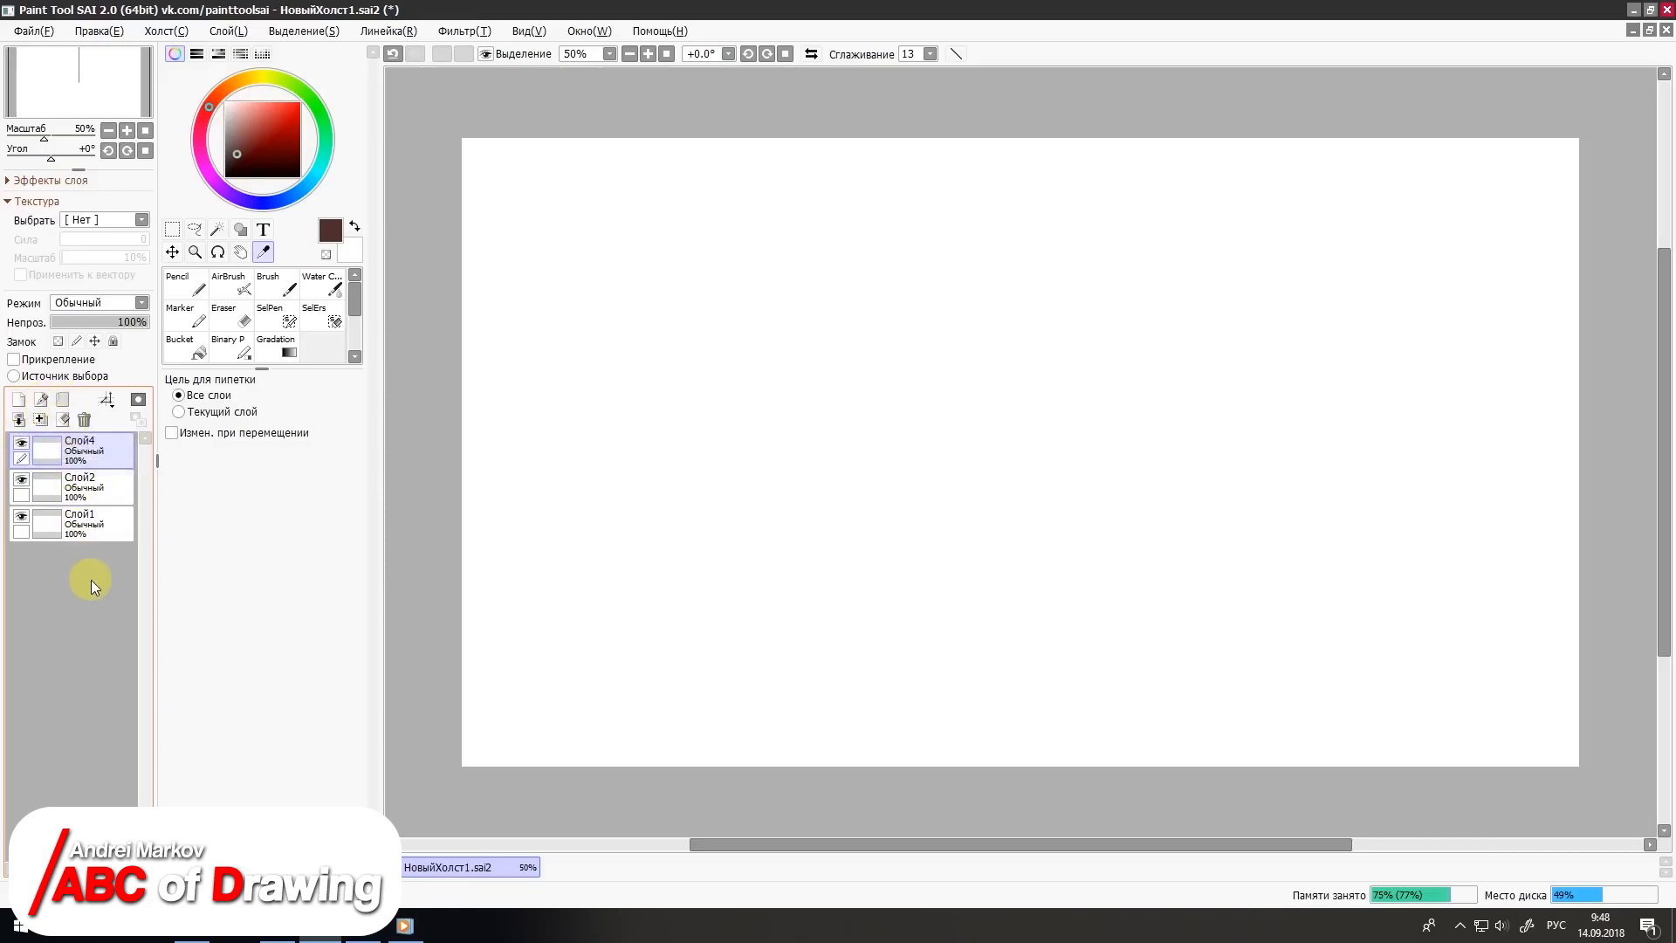
{"action": "left_click", "coordinate": [258, 167]}
{"action": "left_click", "coordinate": [187, 285]}
{"action": "left_click_drag", "start_coordinate": [663, 419], "coordinate": [1163, 275]}
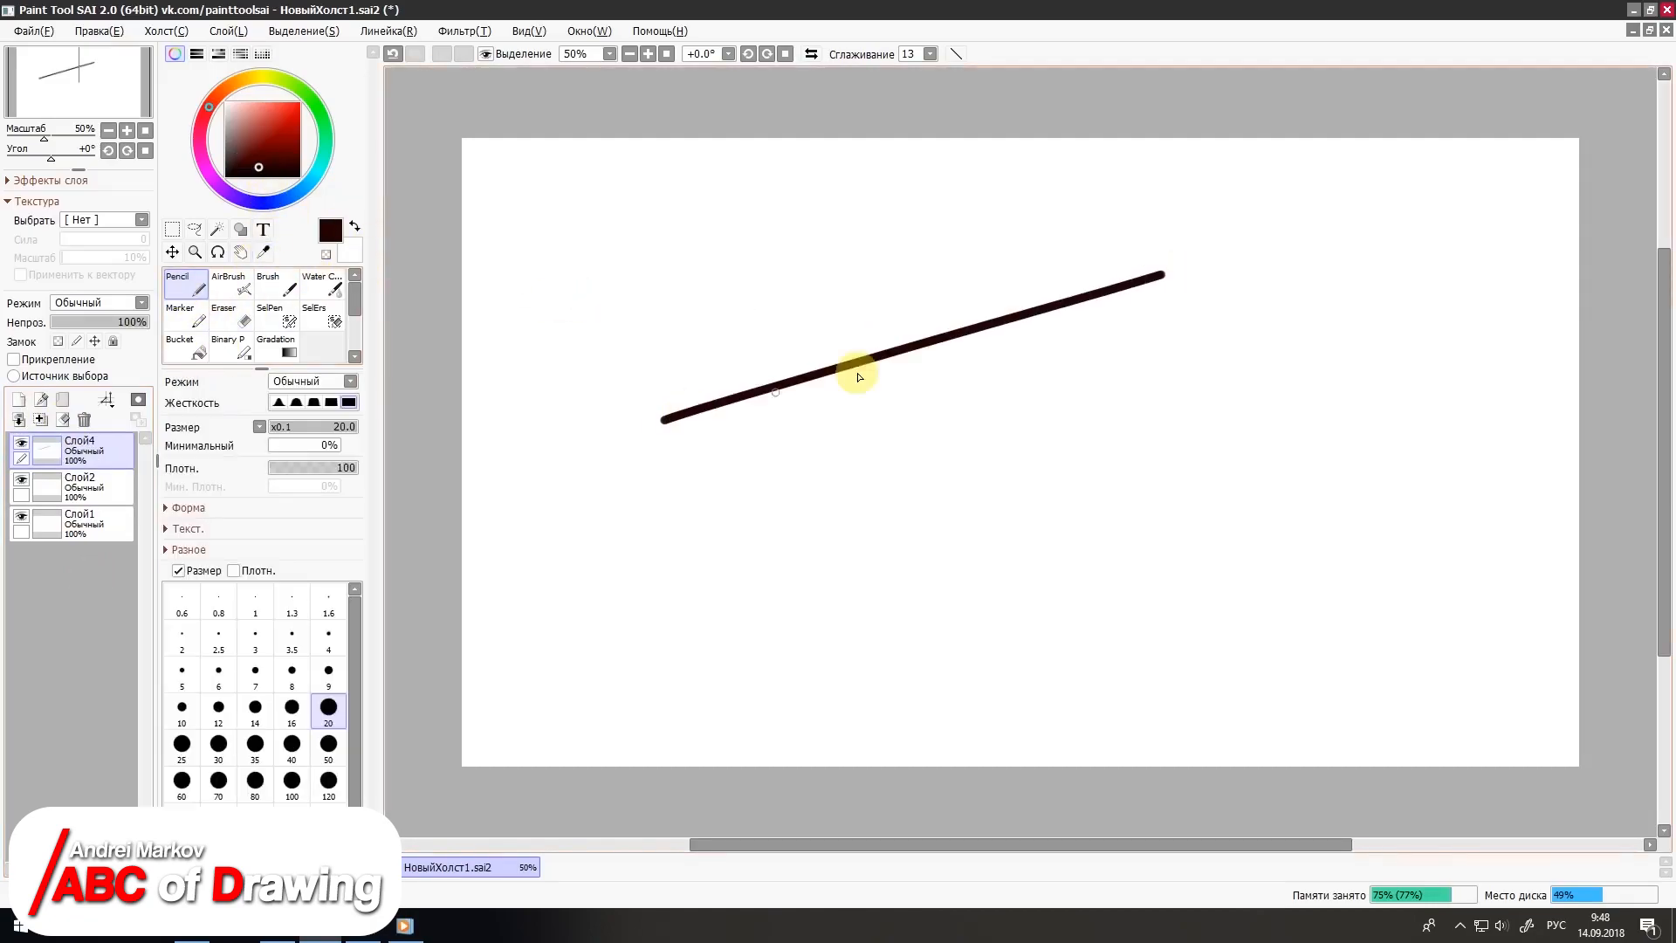
{"action": "left_click_drag", "start_coordinate": [703, 484], "coordinate": [1062, 355]}
{"action": "left_click_drag", "start_coordinate": [794, 291], "coordinate": [759, 551]}
{"action": "left_click_drag", "start_coordinate": [1063, 223], "coordinate": [987, 429]}
{"action": "left_click_drag", "start_coordinate": [963, 504], "coordinate": [960, 504]}
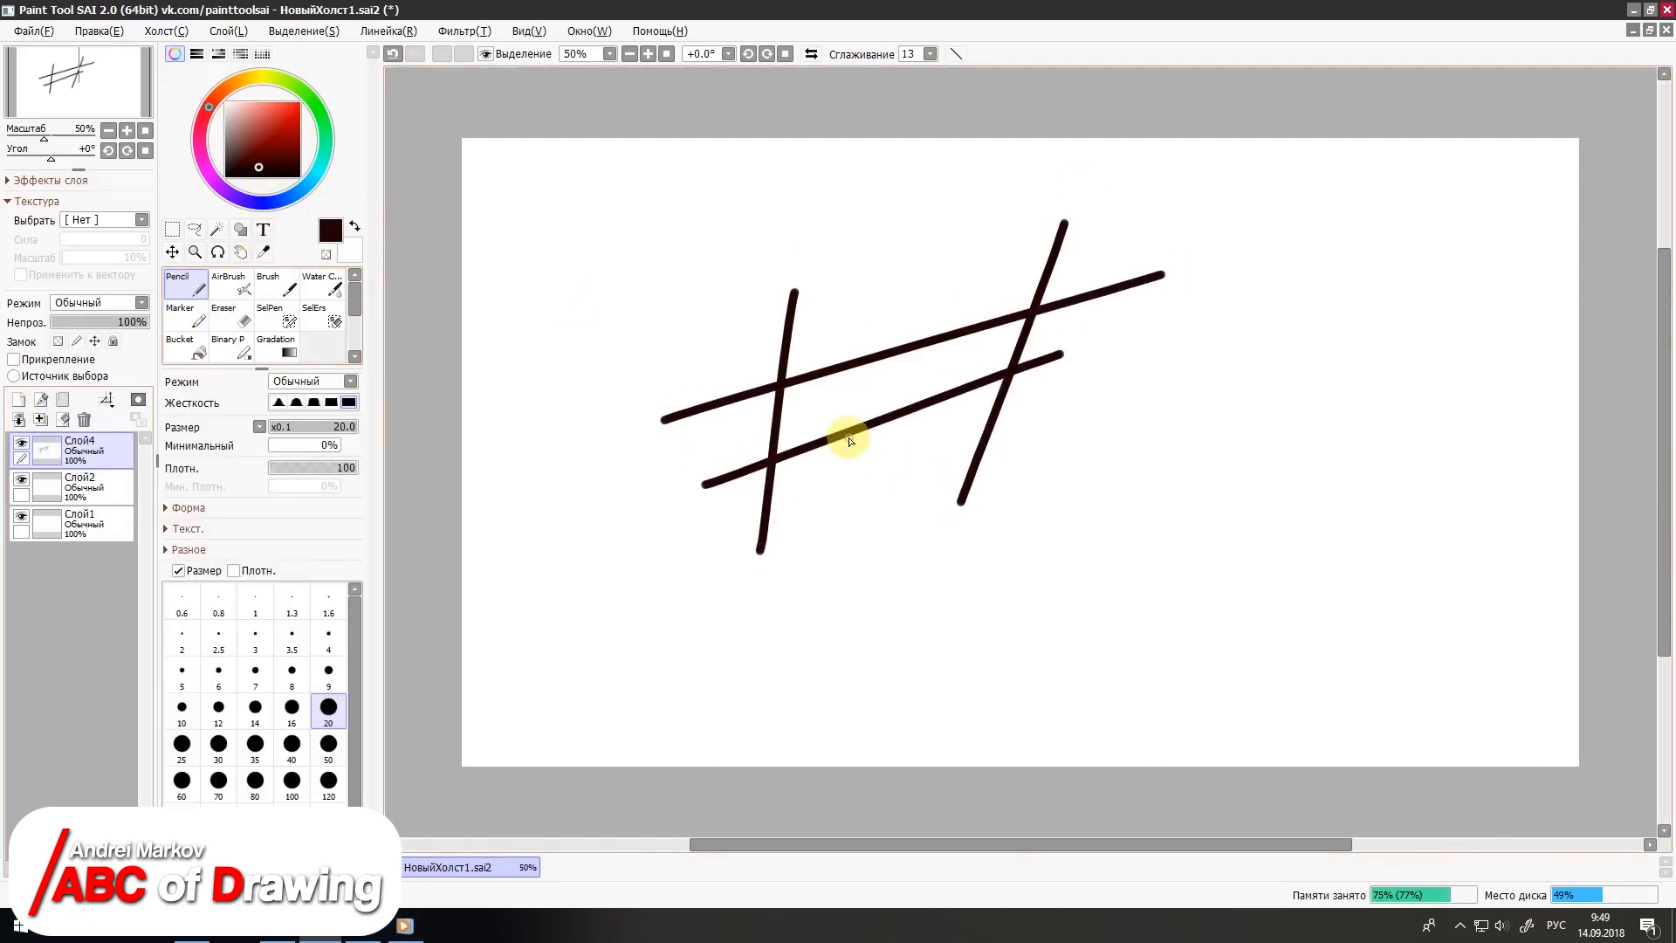
Step: Erase the left part of the crossed lines with the size 350 Eraser and clear the rest of Слой4
{"action": "left_click", "coordinate": [228, 315]}
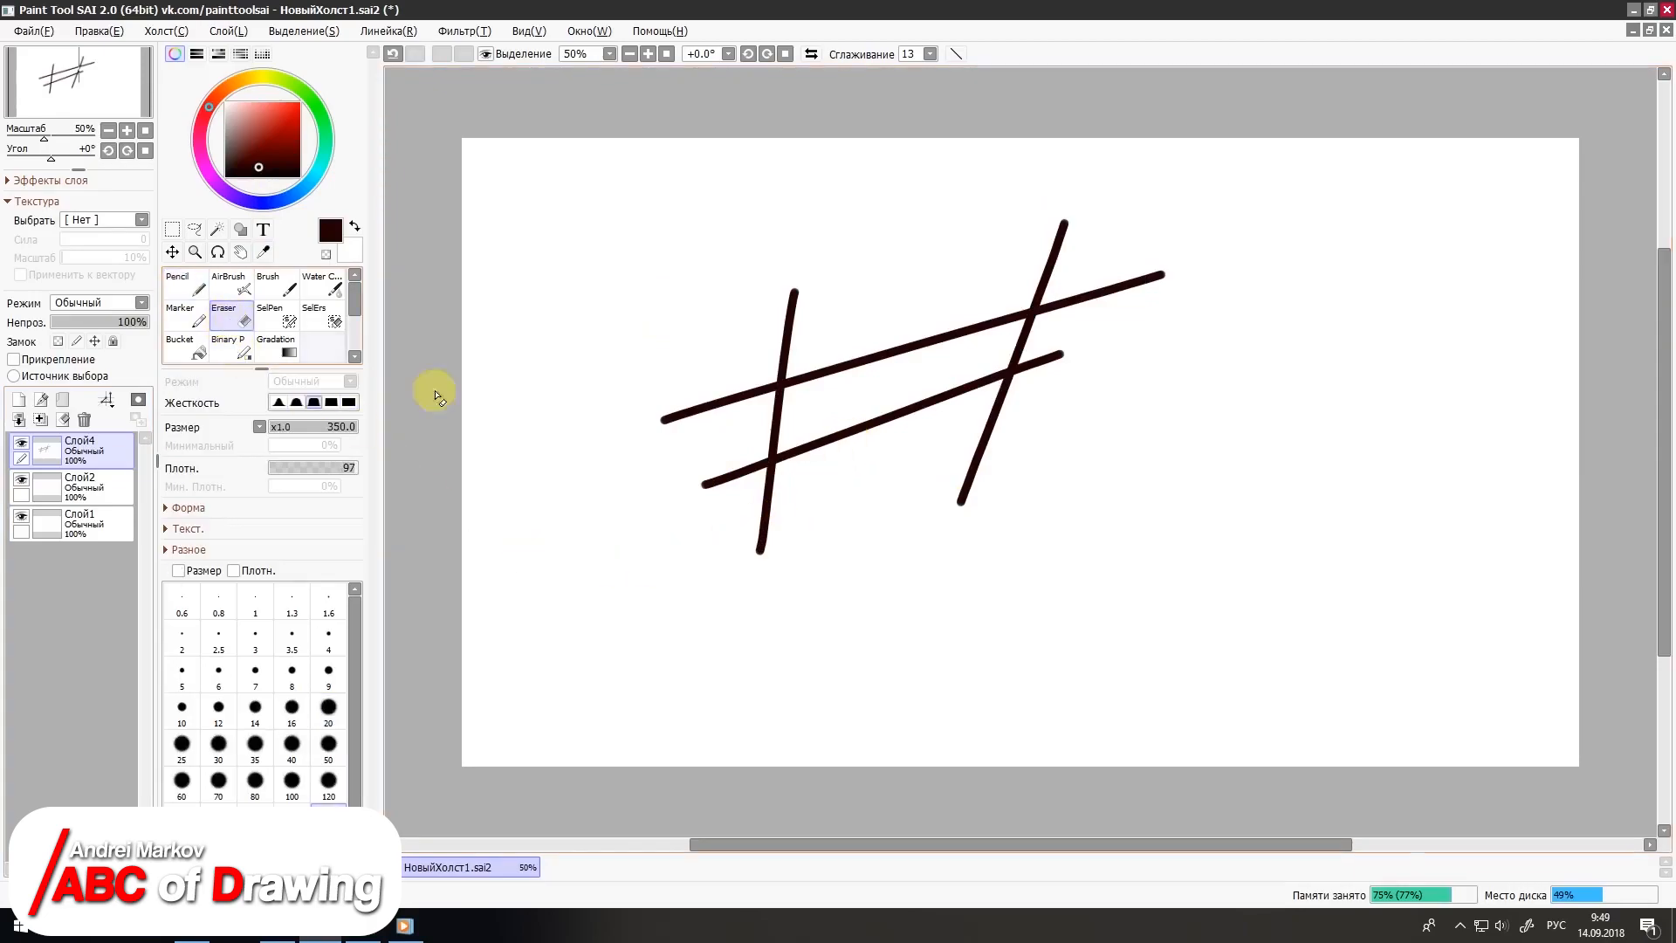
{"action": "mouse_move", "coordinate": [718, 433]}
{"action": "left_mouse_down"}
{"action": "mouse_move", "coordinate": [706, 547]}
{"action": "mouse_move", "coordinate": [831, 369]}
{"action": "mouse_move", "coordinate": [845, 445]}
{"action": "left_mouse_up"}
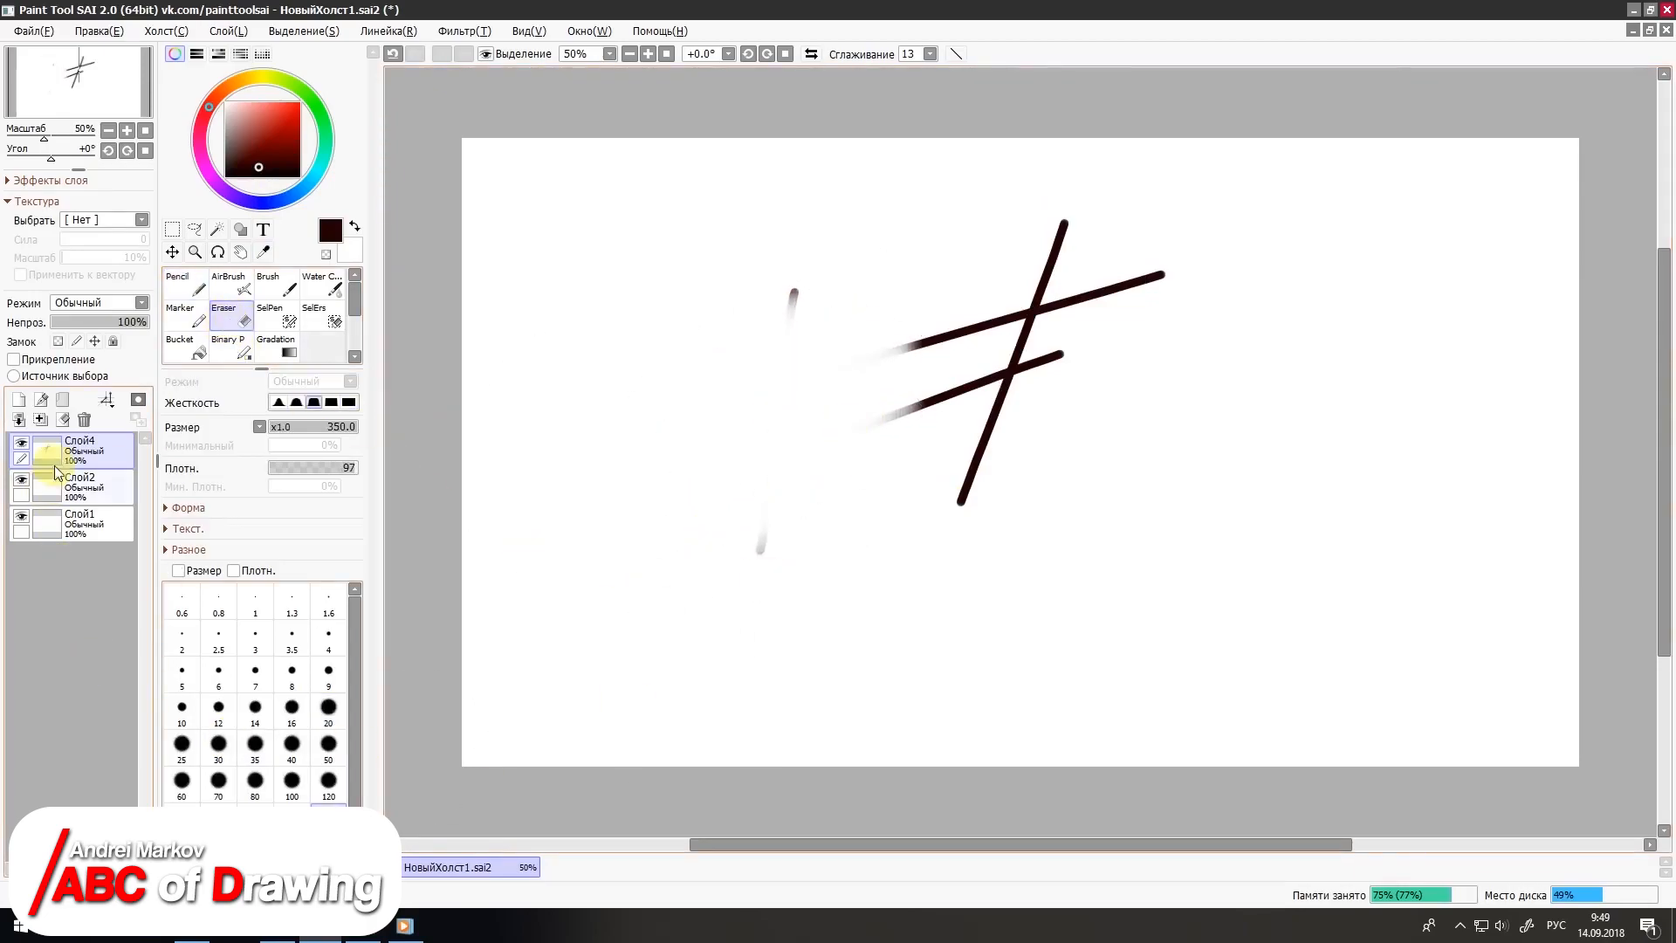
{"action": "left_click", "coordinate": [63, 419]}
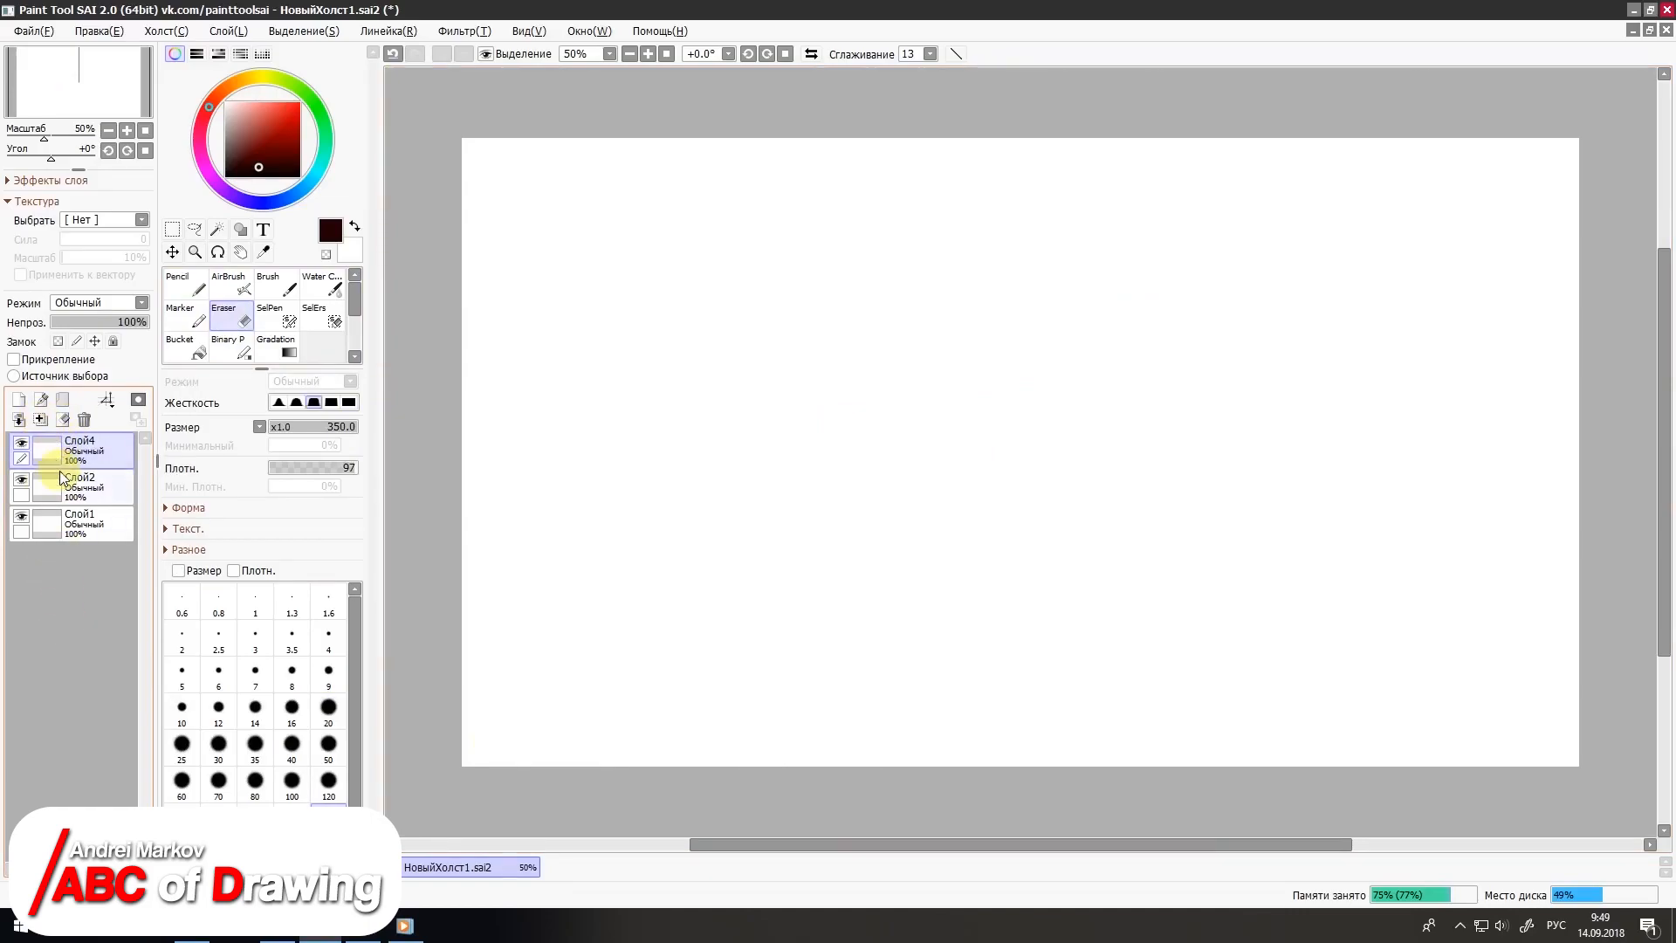
Step: Paint a broad horizontal stroke across the middle of Слой4 with the size 300 AirBrush
{"action": "left_click", "coordinate": [228, 284]}
{"action": "left_click_drag", "start_coordinate": [842, 388], "coordinate": [1209, 389]}
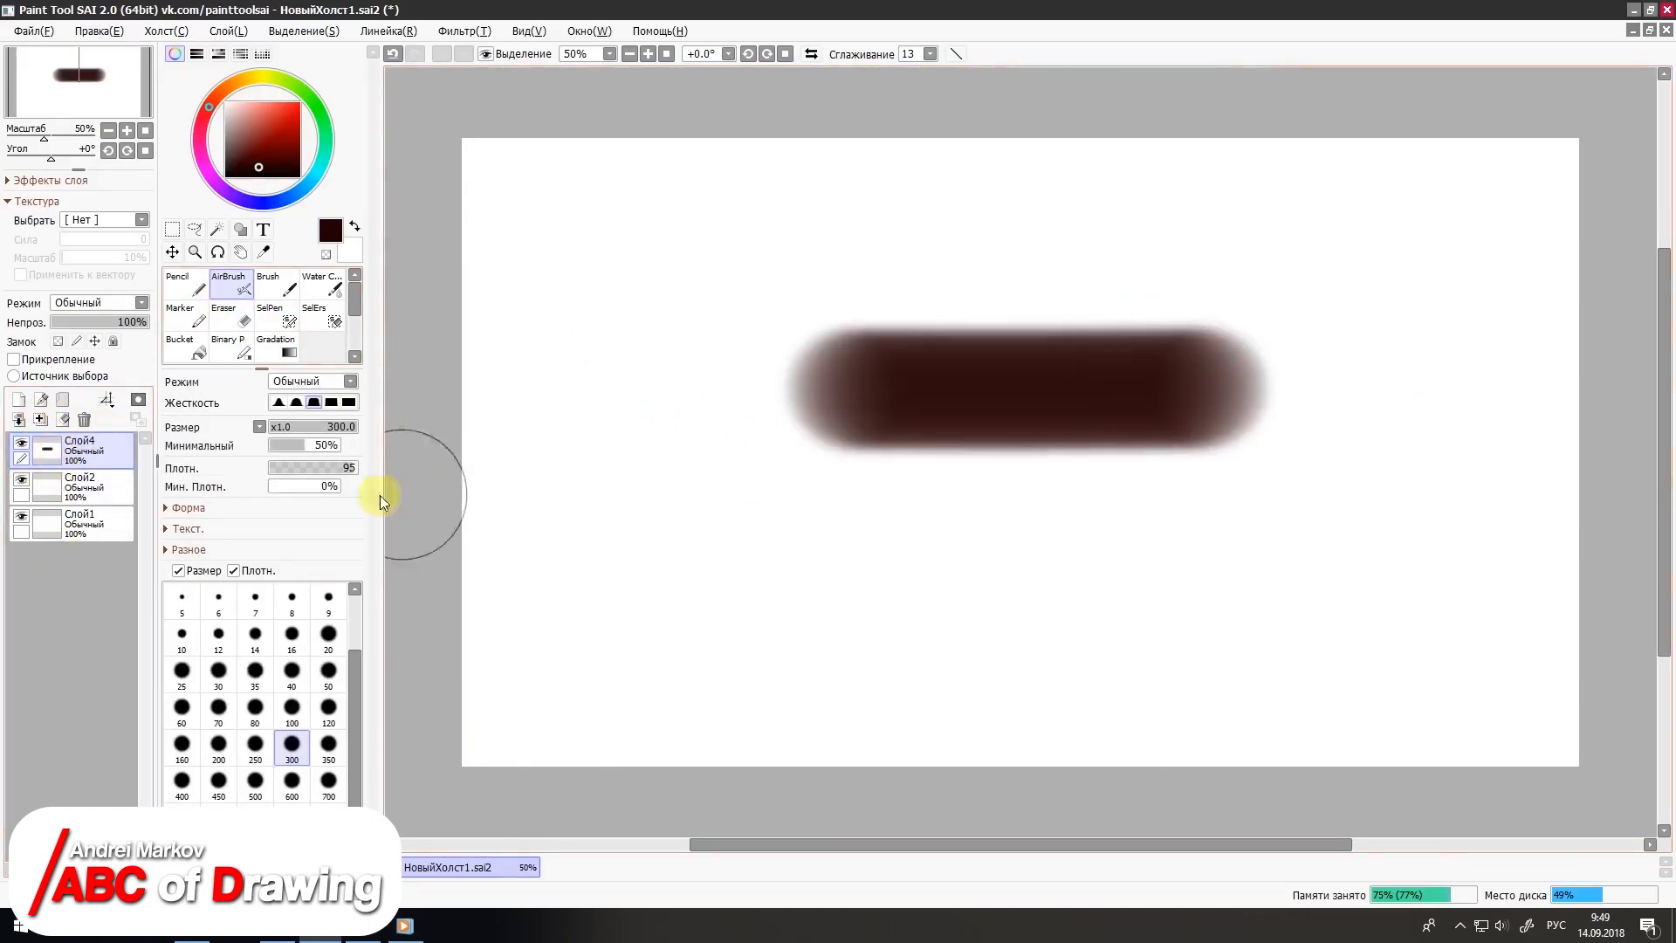
Step: Merge Слой4 into Слой2 and transfer the stroke down to Слой1, leaving Слой2 as a separate empty layer
{"action": "left_click", "coordinate": [39, 418]}
{"action": "left_click", "coordinate": [19, 419]}
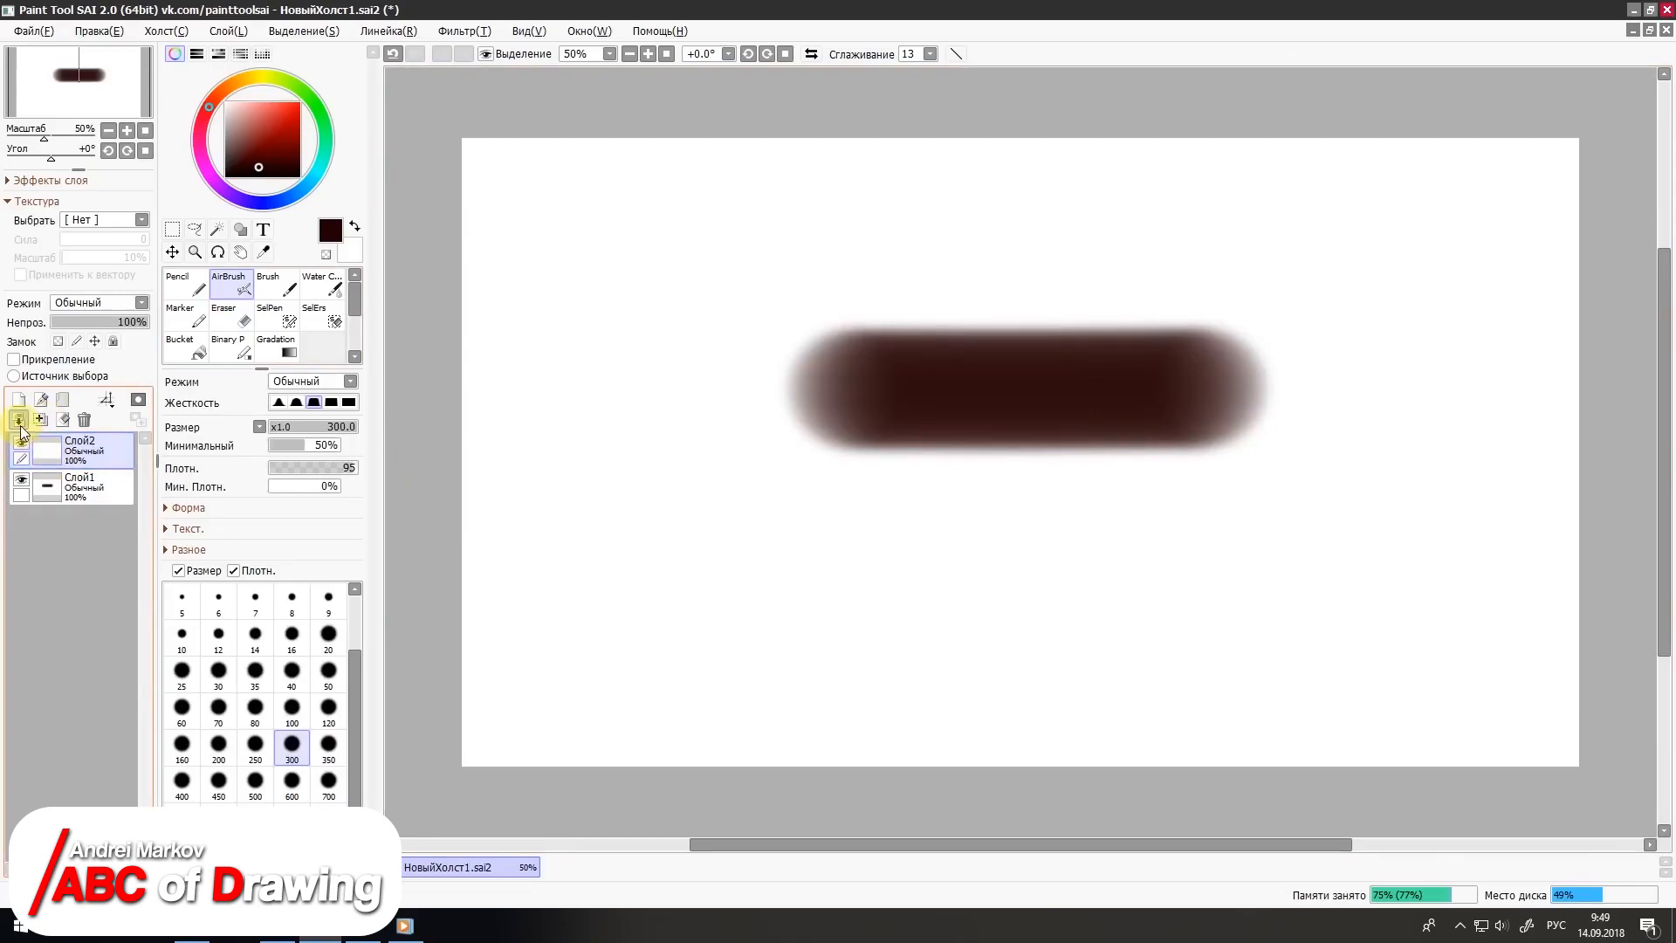
{"action": "left_click", "coordinate": [65, 494]}
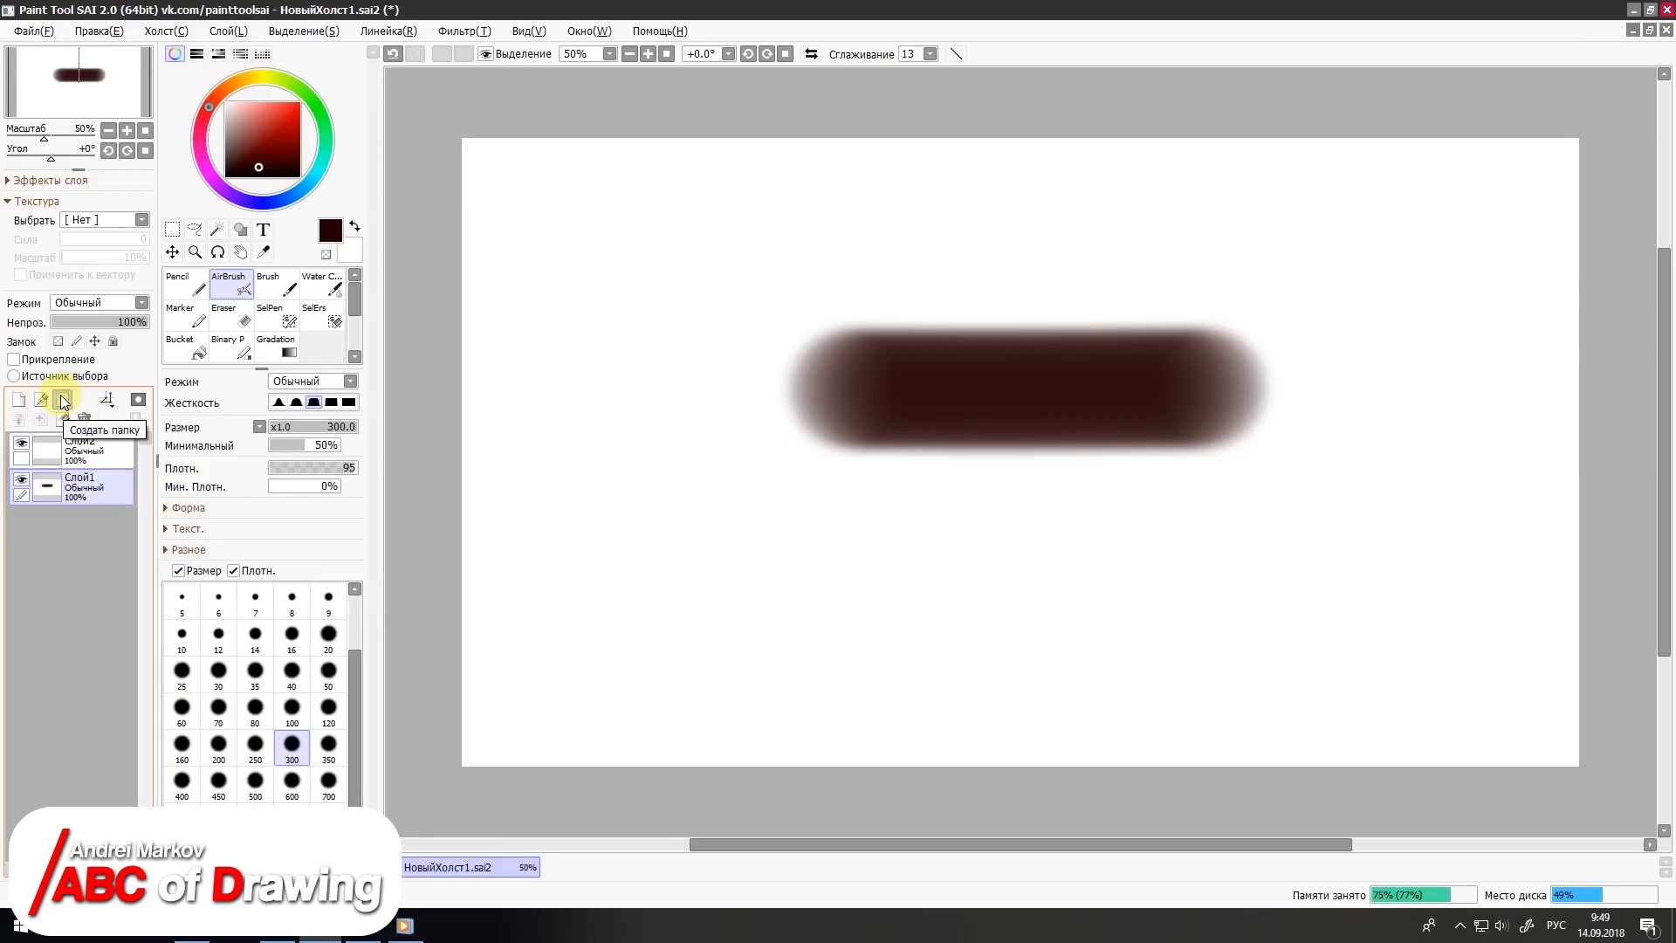
Step: Create a layer folder above Слой2 and try moving it below Слой1, undoing the move
{"action": "left_click", "coordinate": [66, 448]}
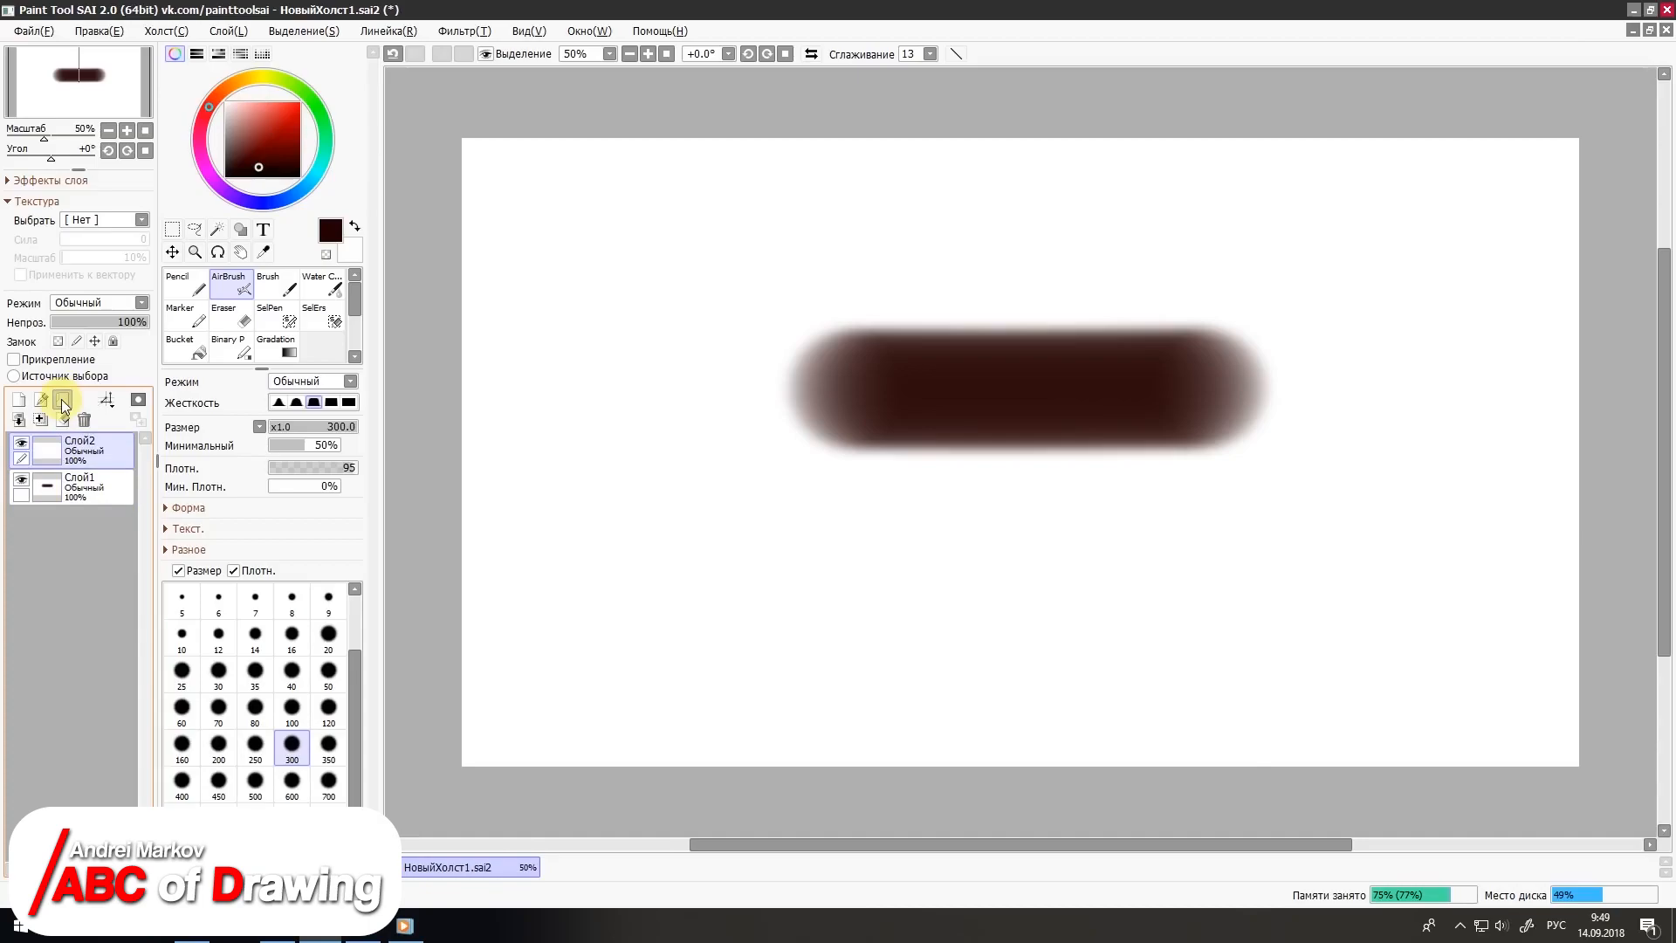
{"action": "left_click", "coordinate": [63, 403]}
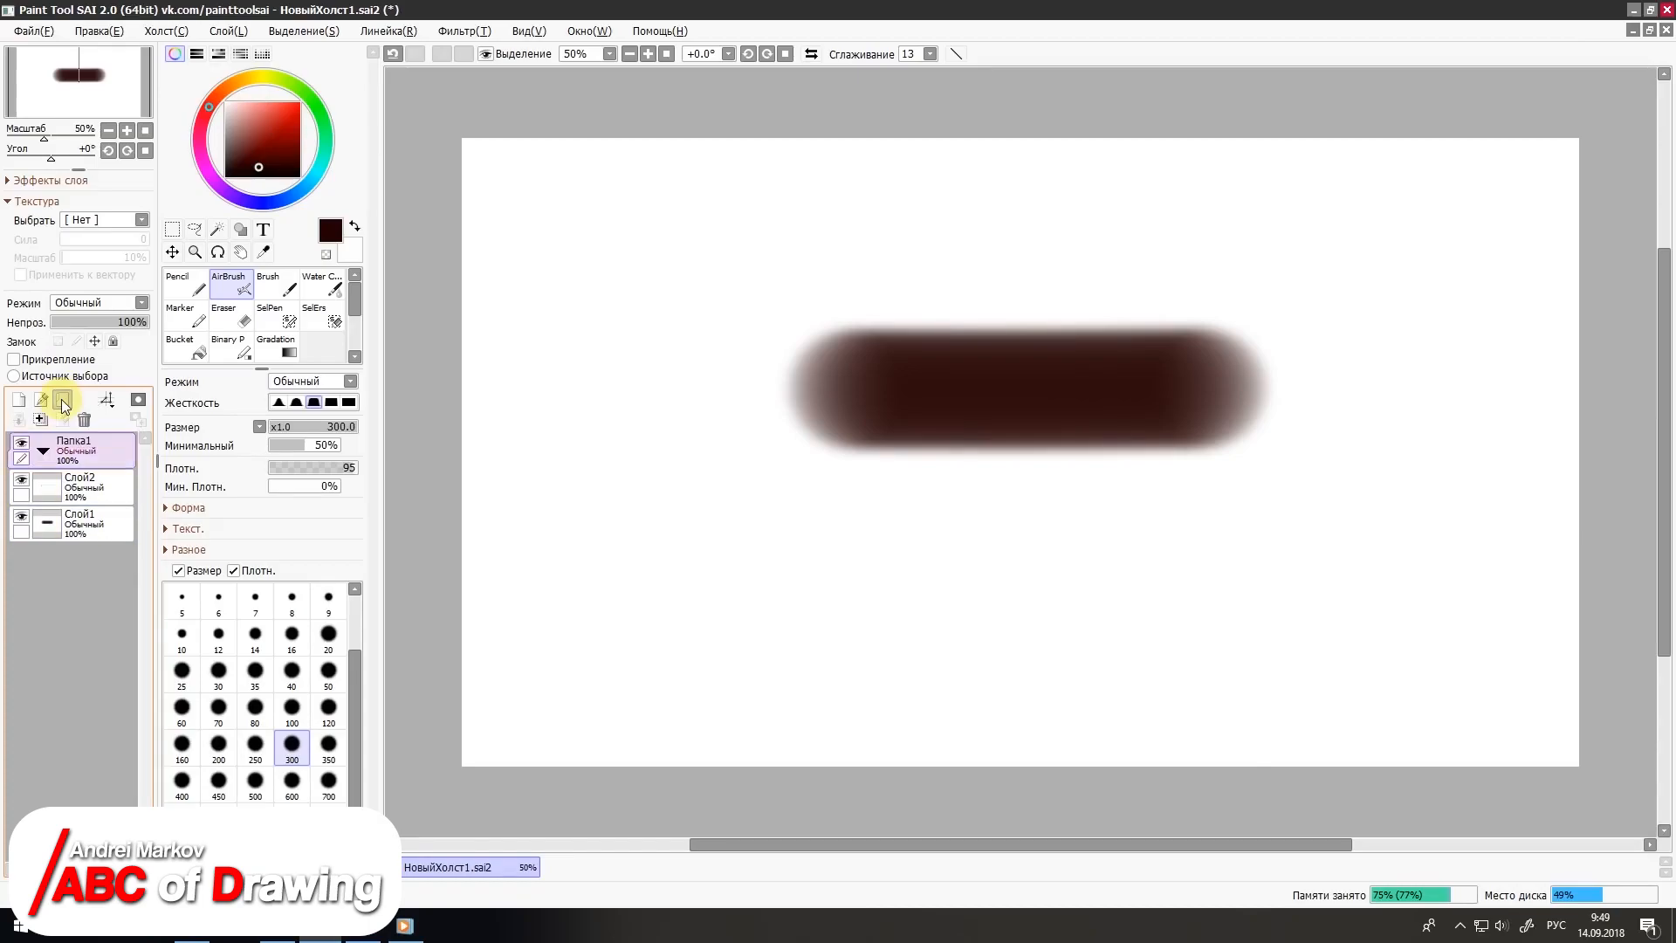
{"action": "left_click_drag", "start_coordinate": [35, 444], "coordinate": [65, 541]}
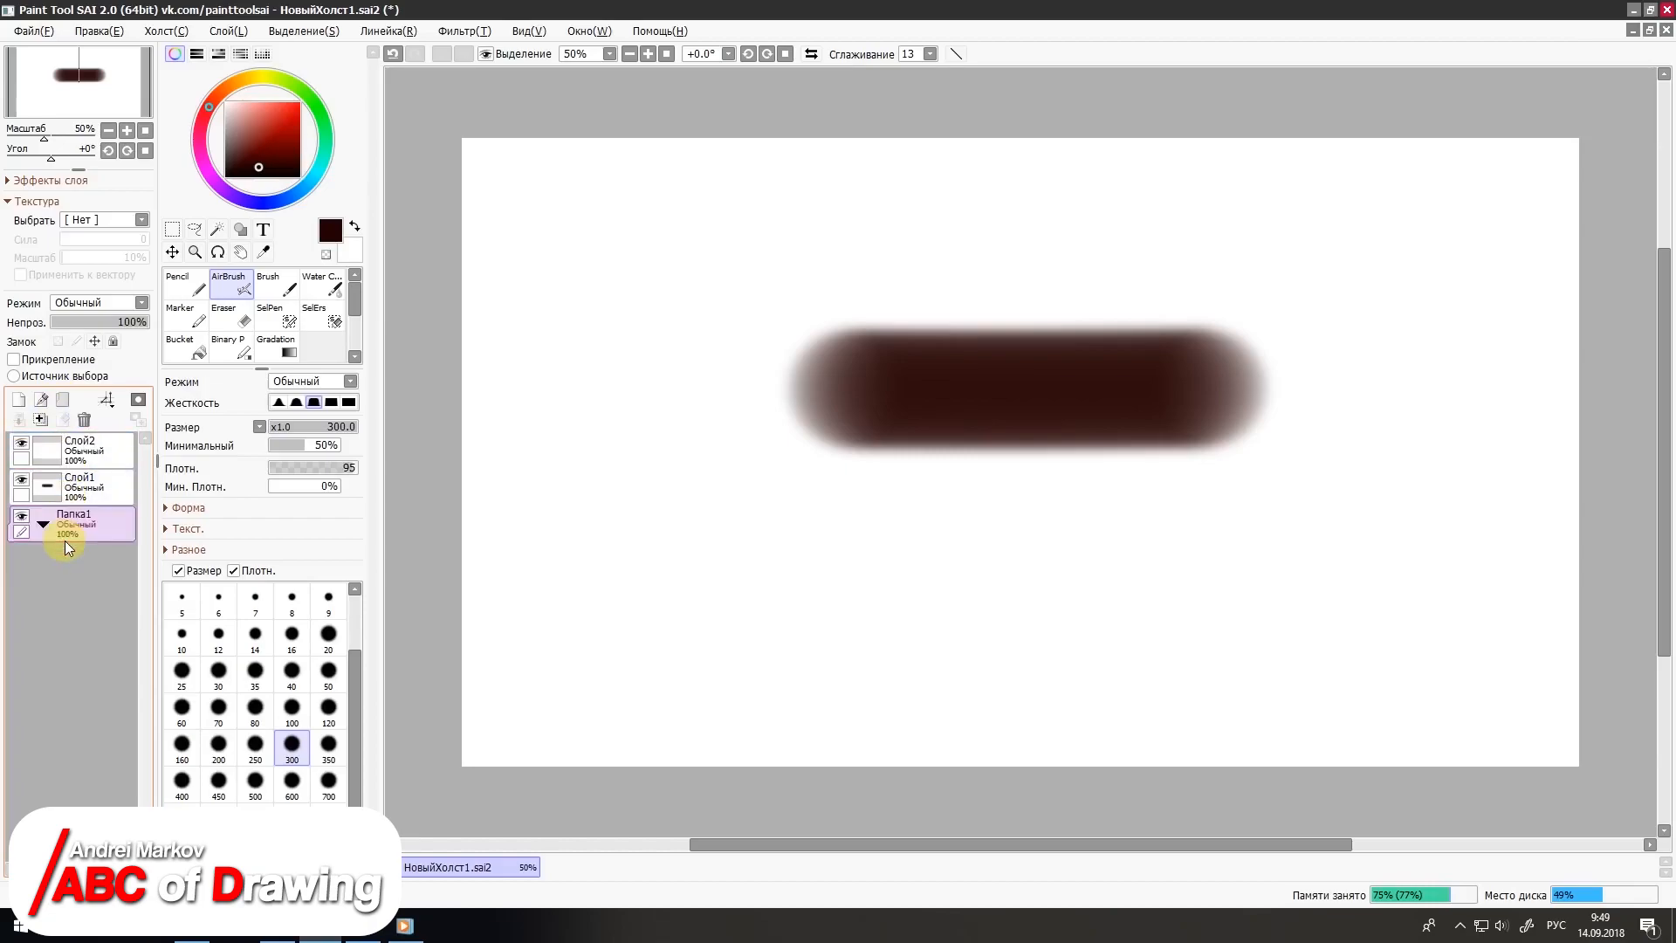
{"action": "key", "text": "ctrl+z"}
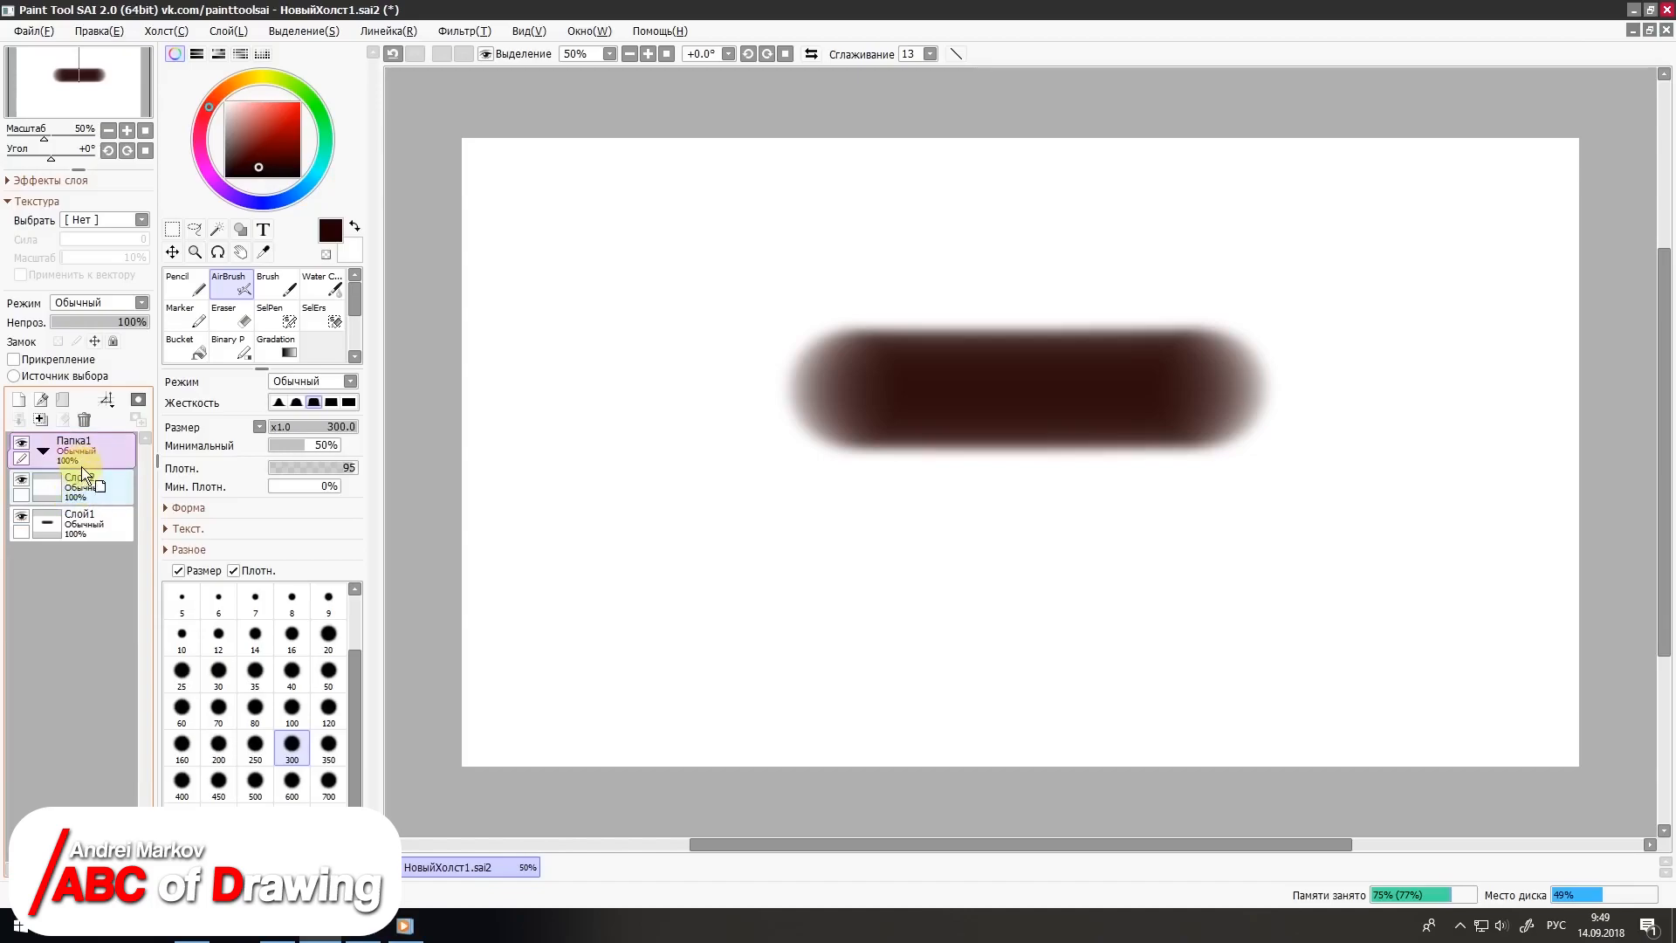
Step: Place Слой2 inside Папка1, and collapse and expand the folder
{"action": "left_click_drag", "start_coordinate": [82, 463], "coordinate": [60, 458]}
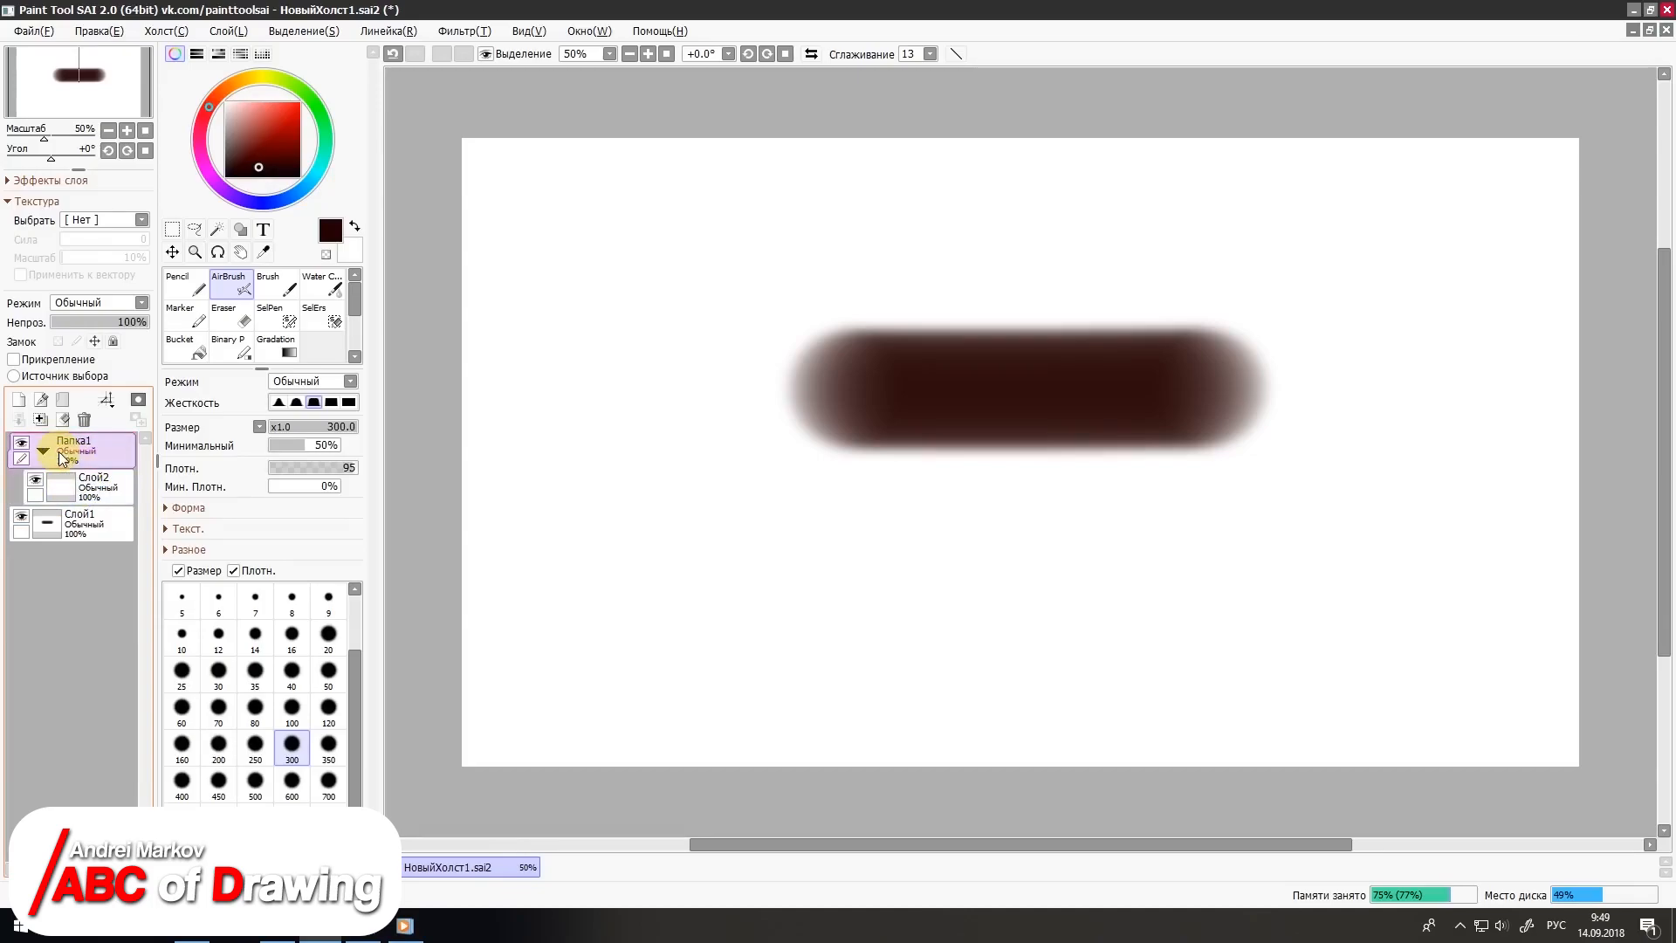
{"action": "left_click", "coordinate": [45, 453]}
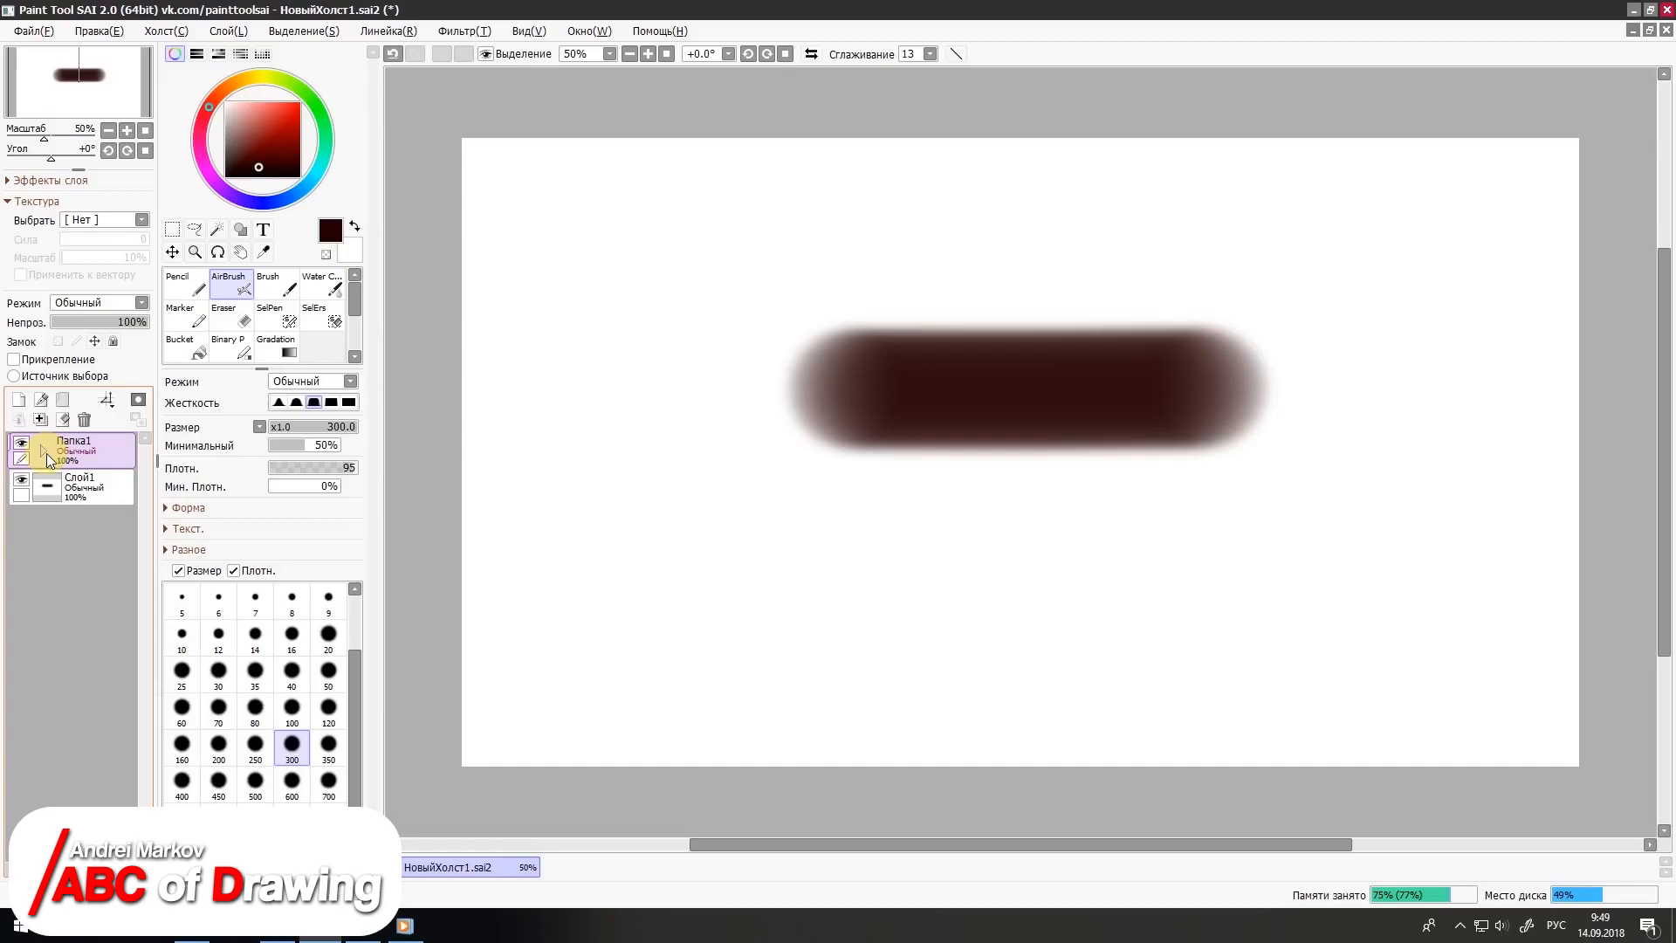
{"action": "left_click", "coordinate": [45, 453]}
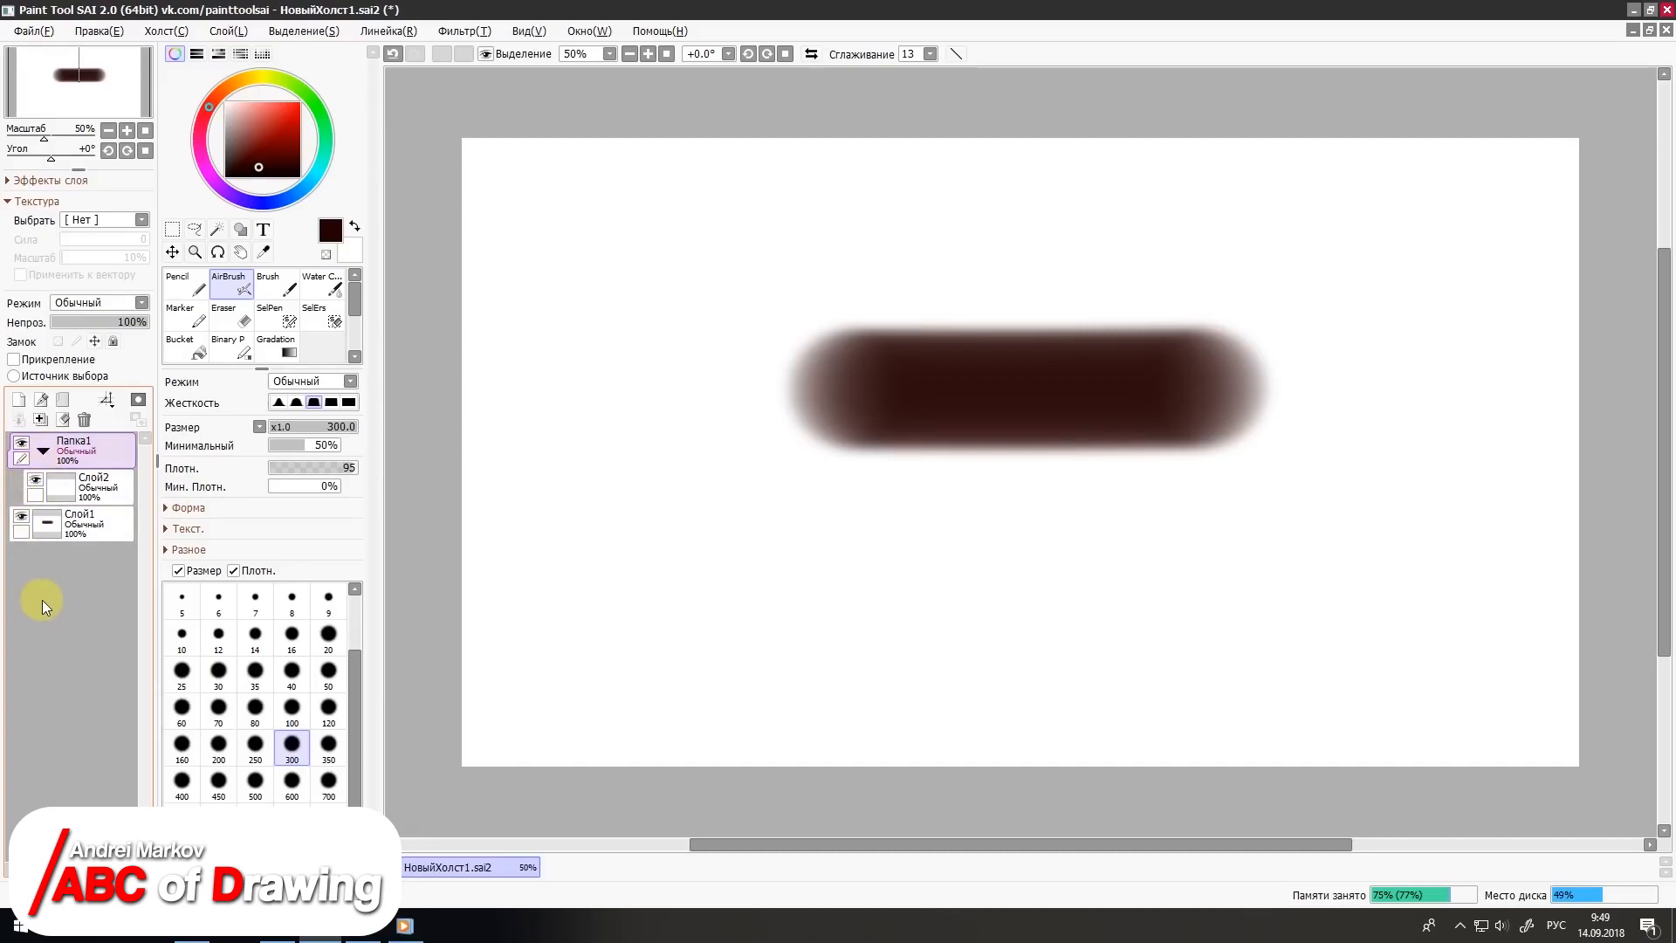
Step: Clear the airbrushed stroke from Слой1
{"action": "left_click", "coordinate": [83, 522]}
{"action": "left_click", "coordinate": [63, 419]}
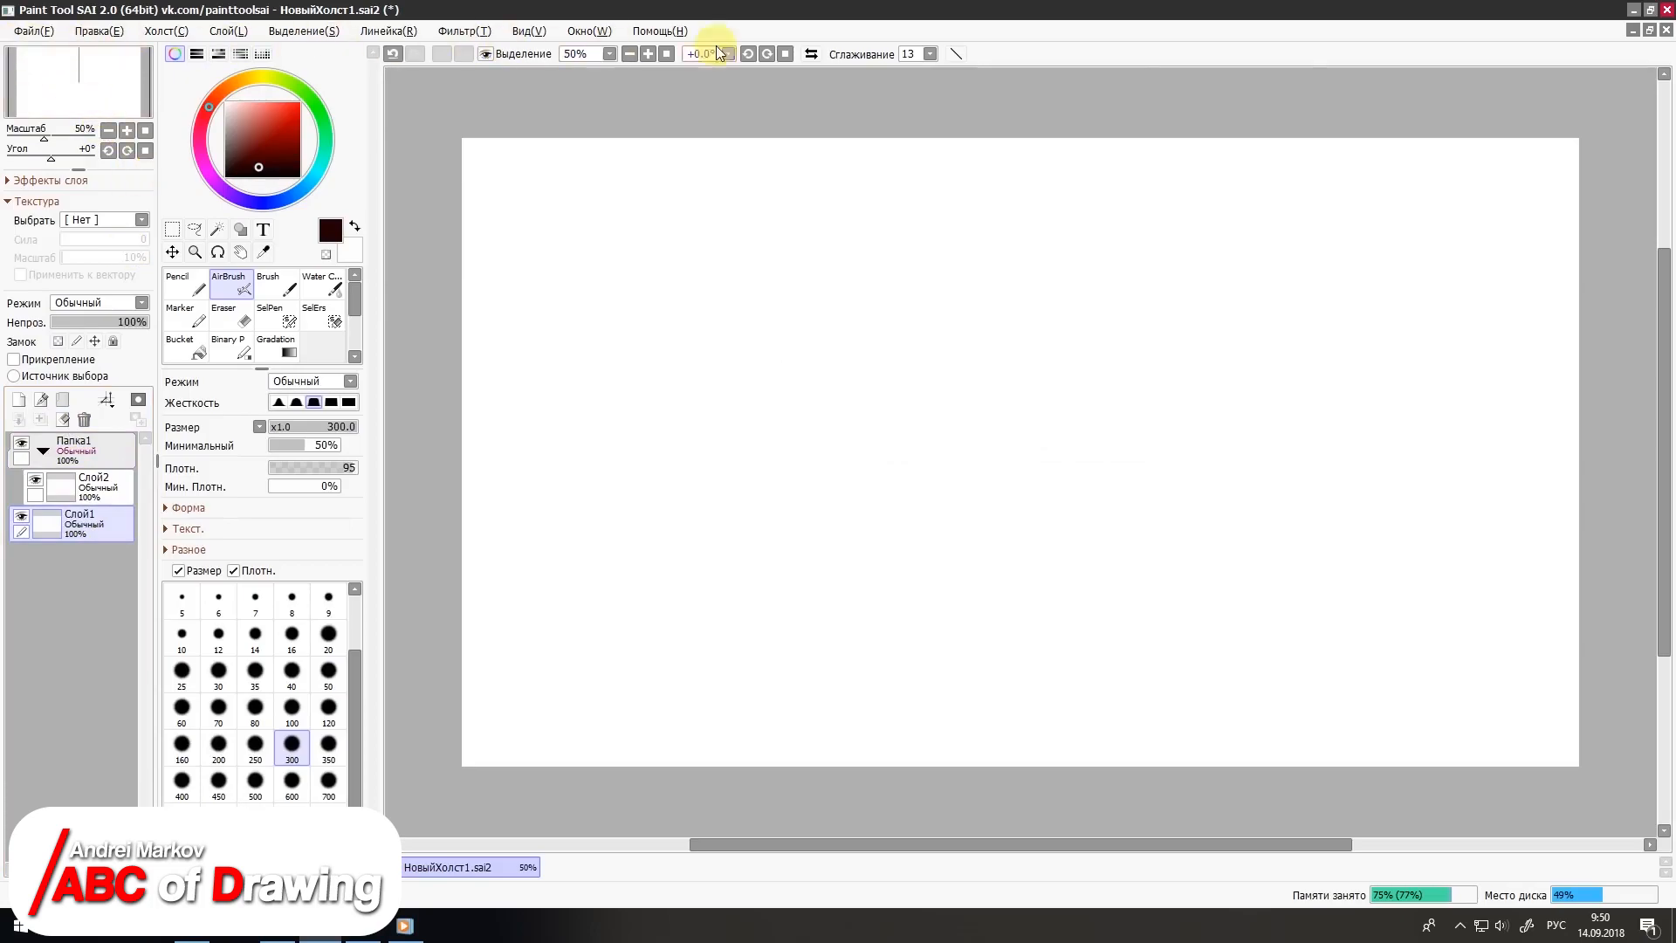
Step: Save the canvas to the desktop as НовыйХолст1 in .sai2 format, overwriting the existing file
{"action": "left_click", "coordinate": [56, 34]}
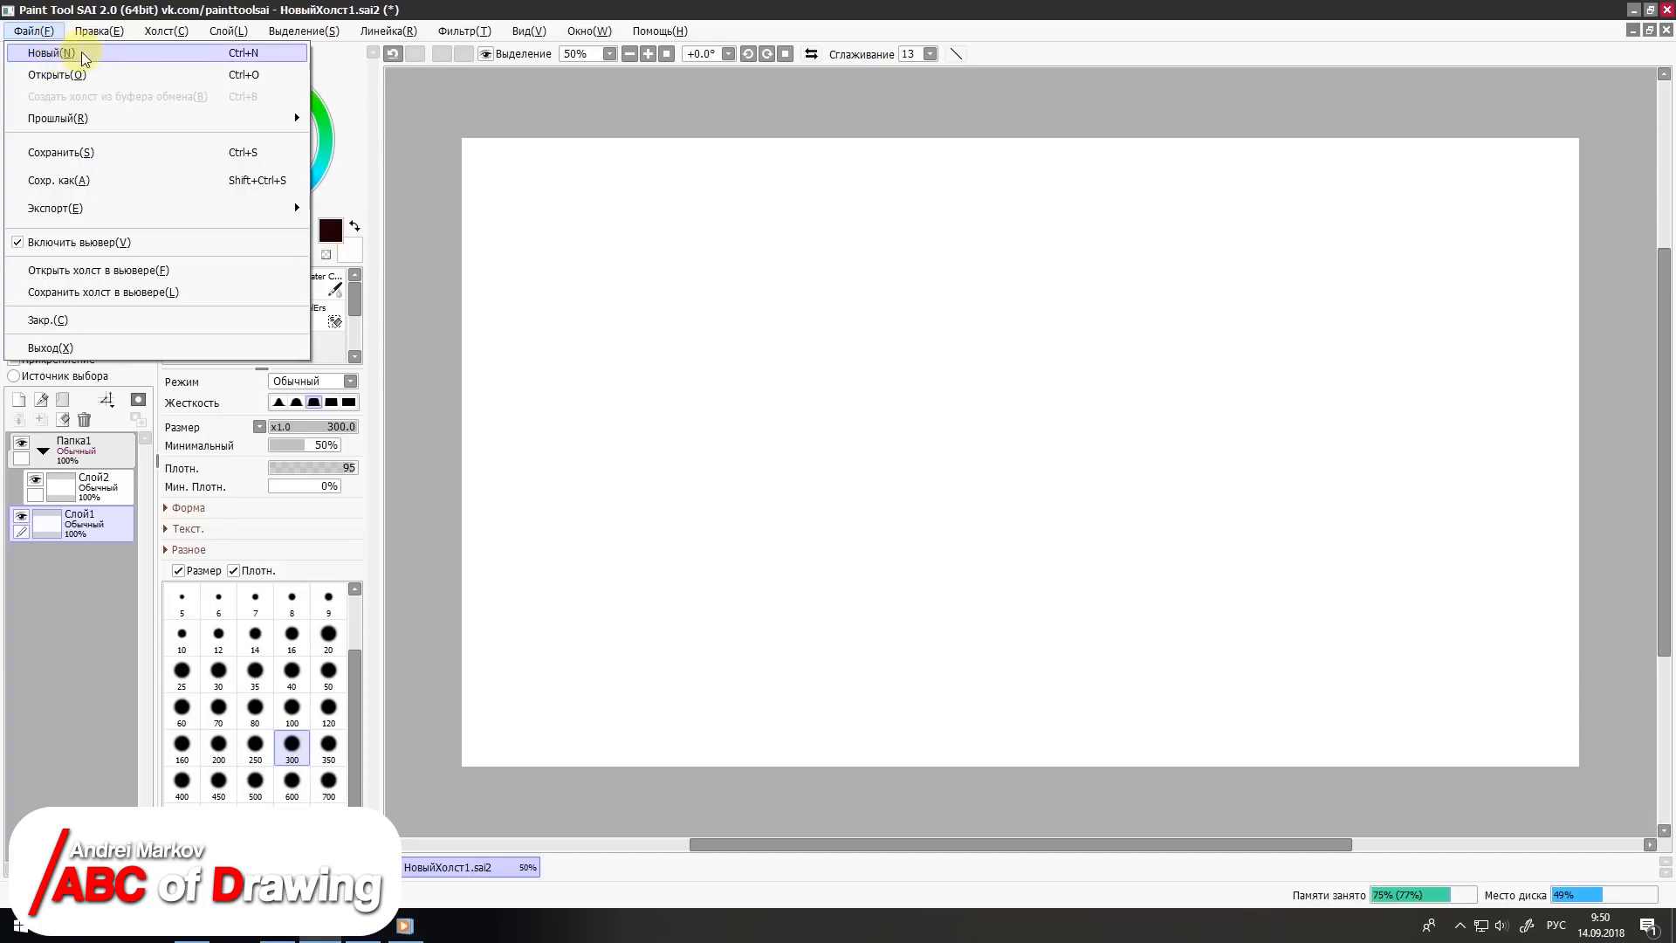
{"action": "left_click", "coordinate": [83, 152]}
{"action": "left_click", "coordinate": [1116, 742]}
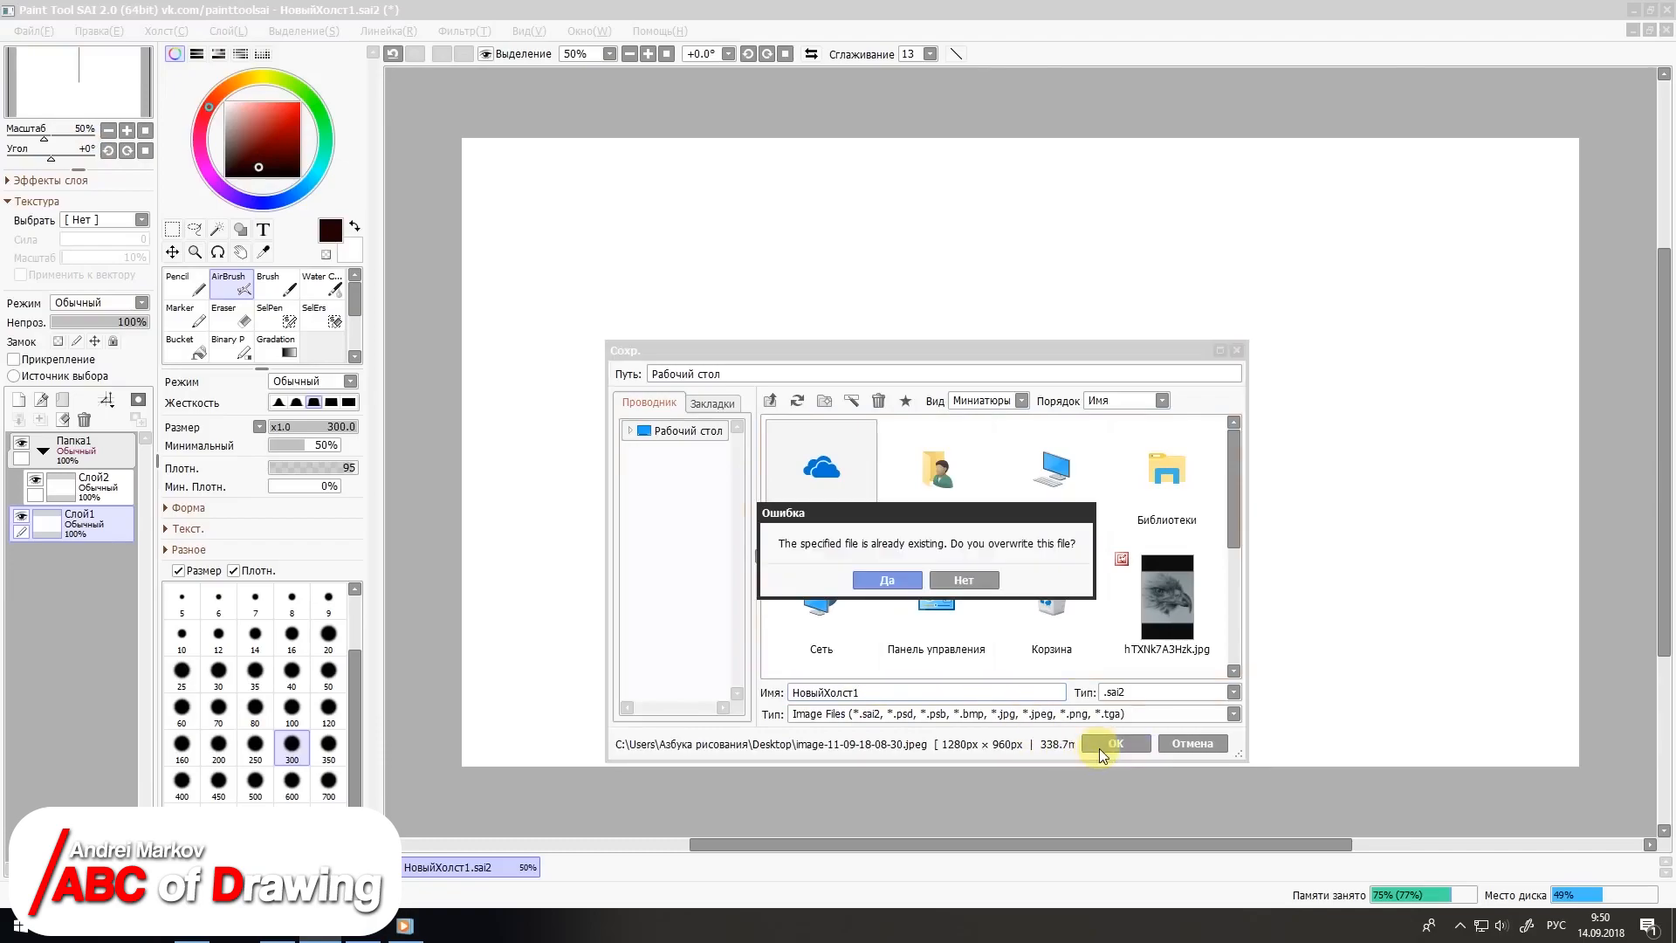
{"action": "left_click", "coordinate": [883, 578]}
Step: Export the canvas to the desktop as НовыйХолст1 in .jpg format
{"action": "left_click", "coordinate": [33, 31]}
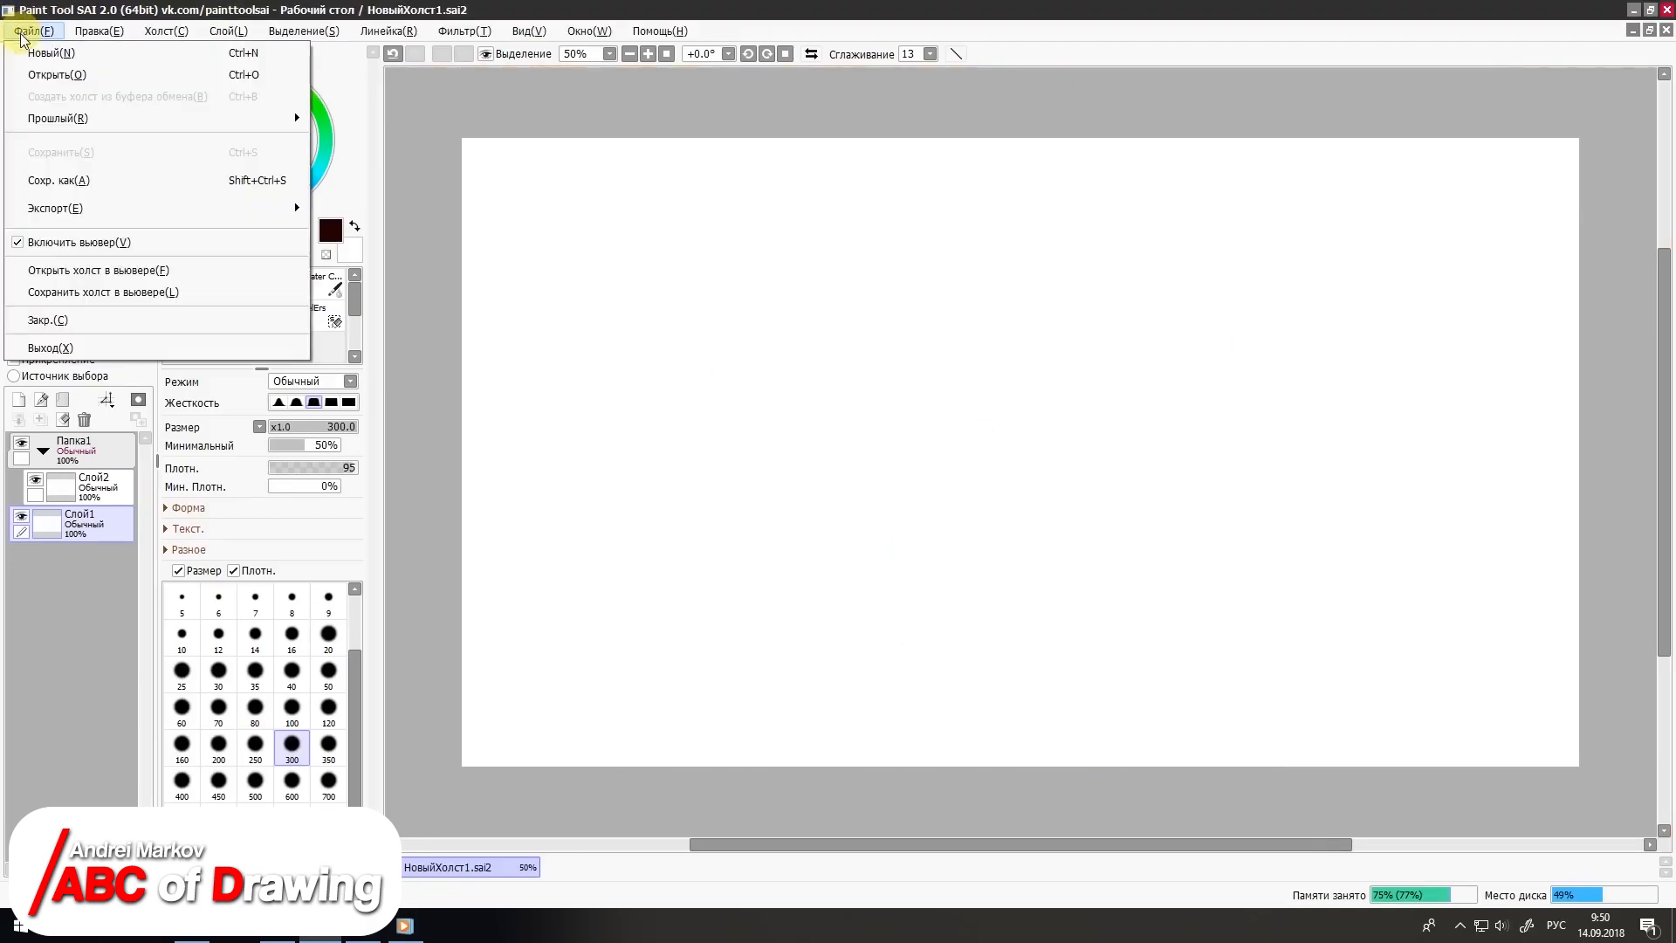
{"action": "mouse_move", "coordinate": [93, 214]}
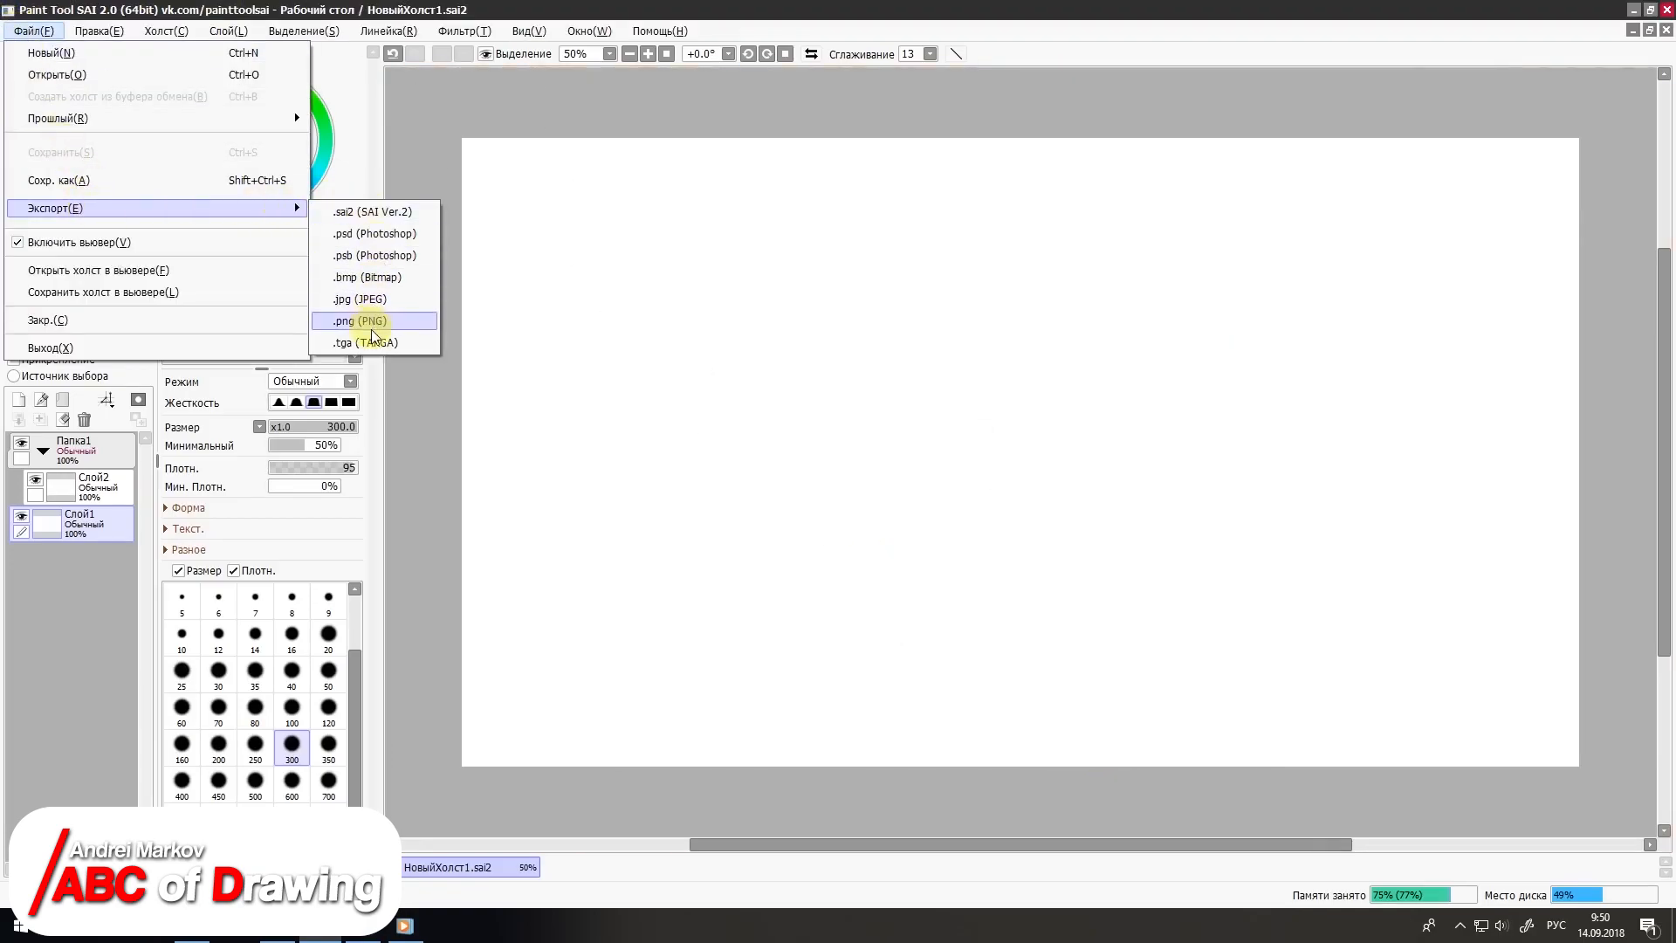
{"action": "left_click", "coordinate": [367, 302]}
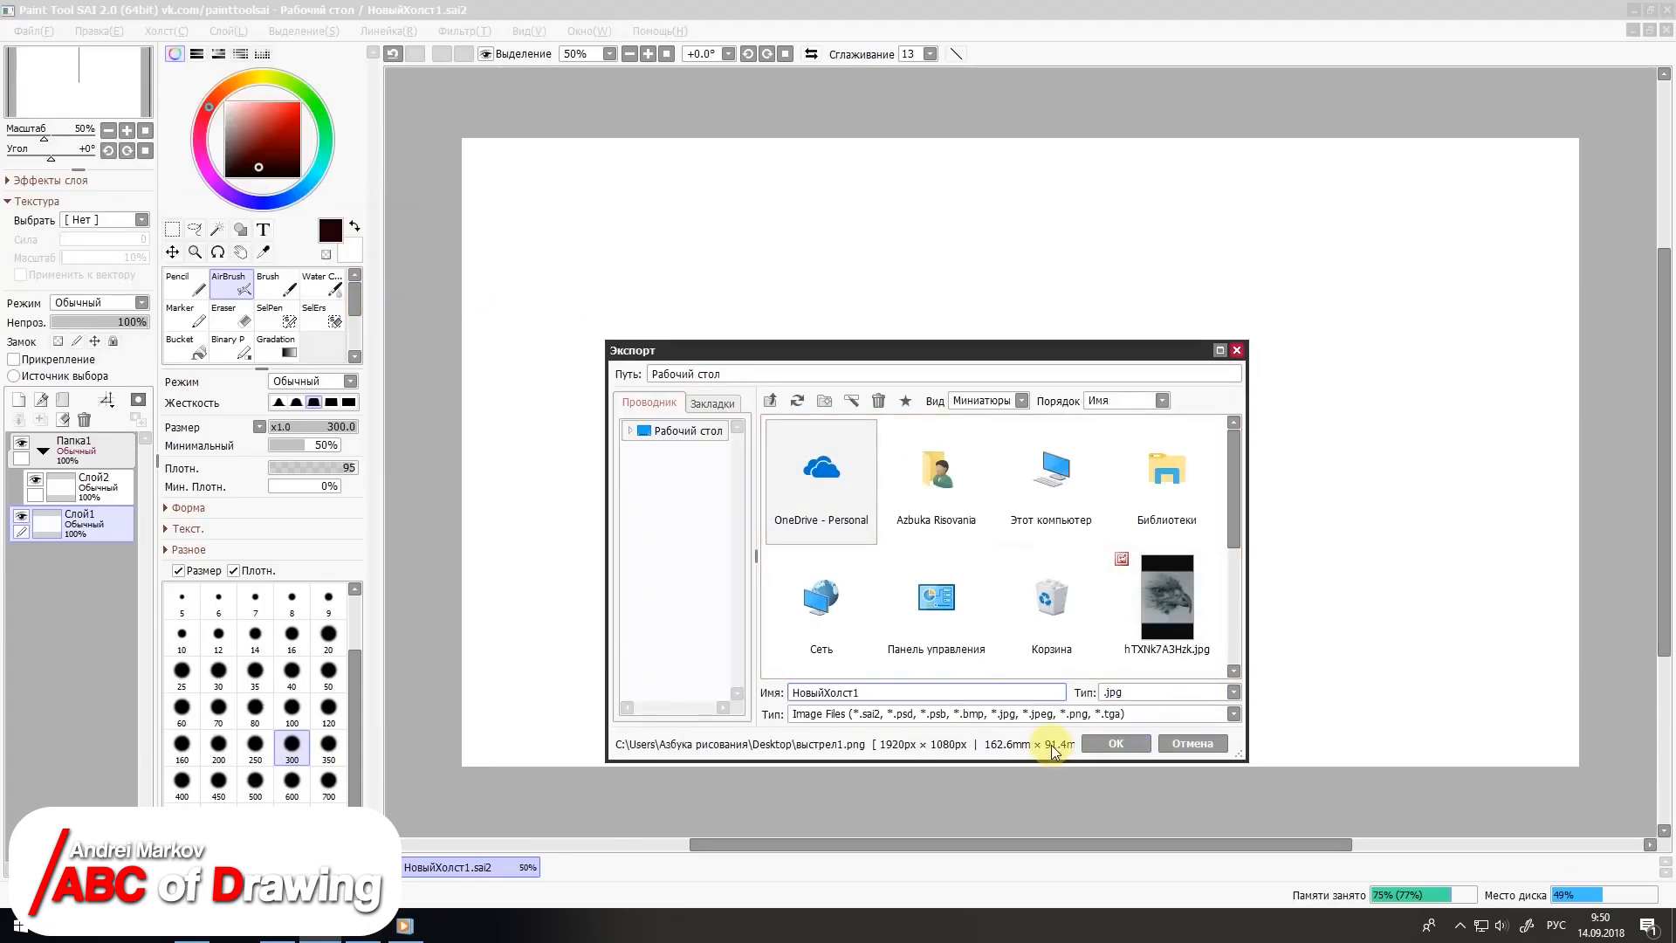
{"action": "left_click", "coordinate": [1114, 746]}
{"action": "left_click", "coordinate": [987, 649]}
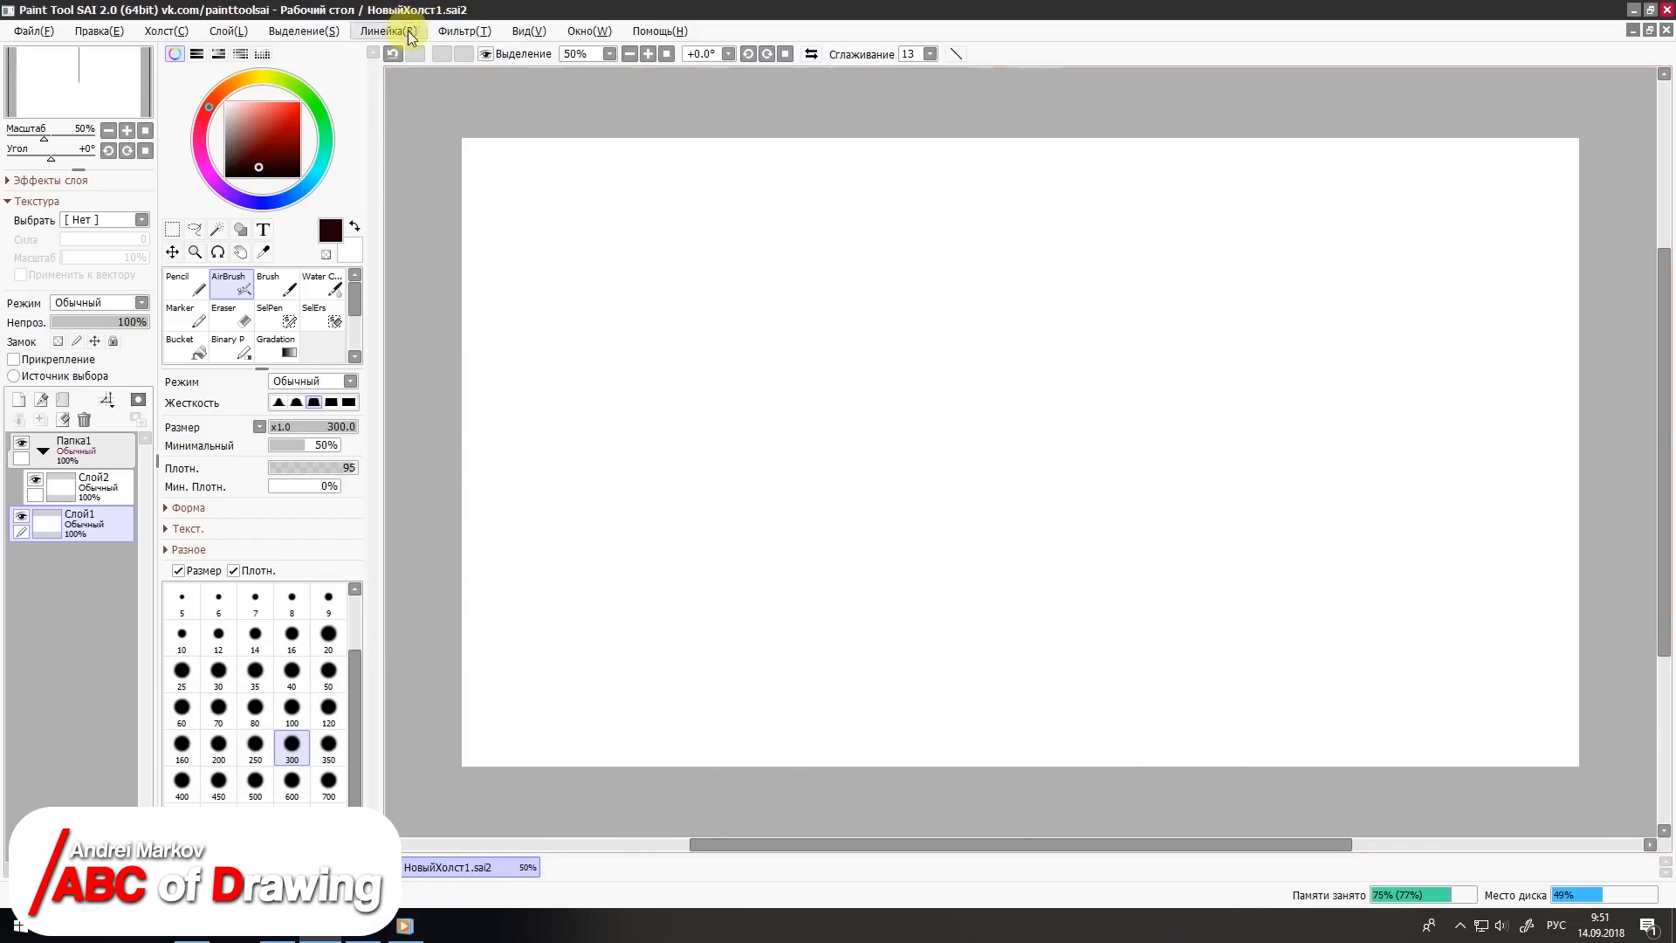
{"action": "left_click", "coordinate": [478, 33]}
{"action": "mouse_move", "coordinate": [502, 53]}
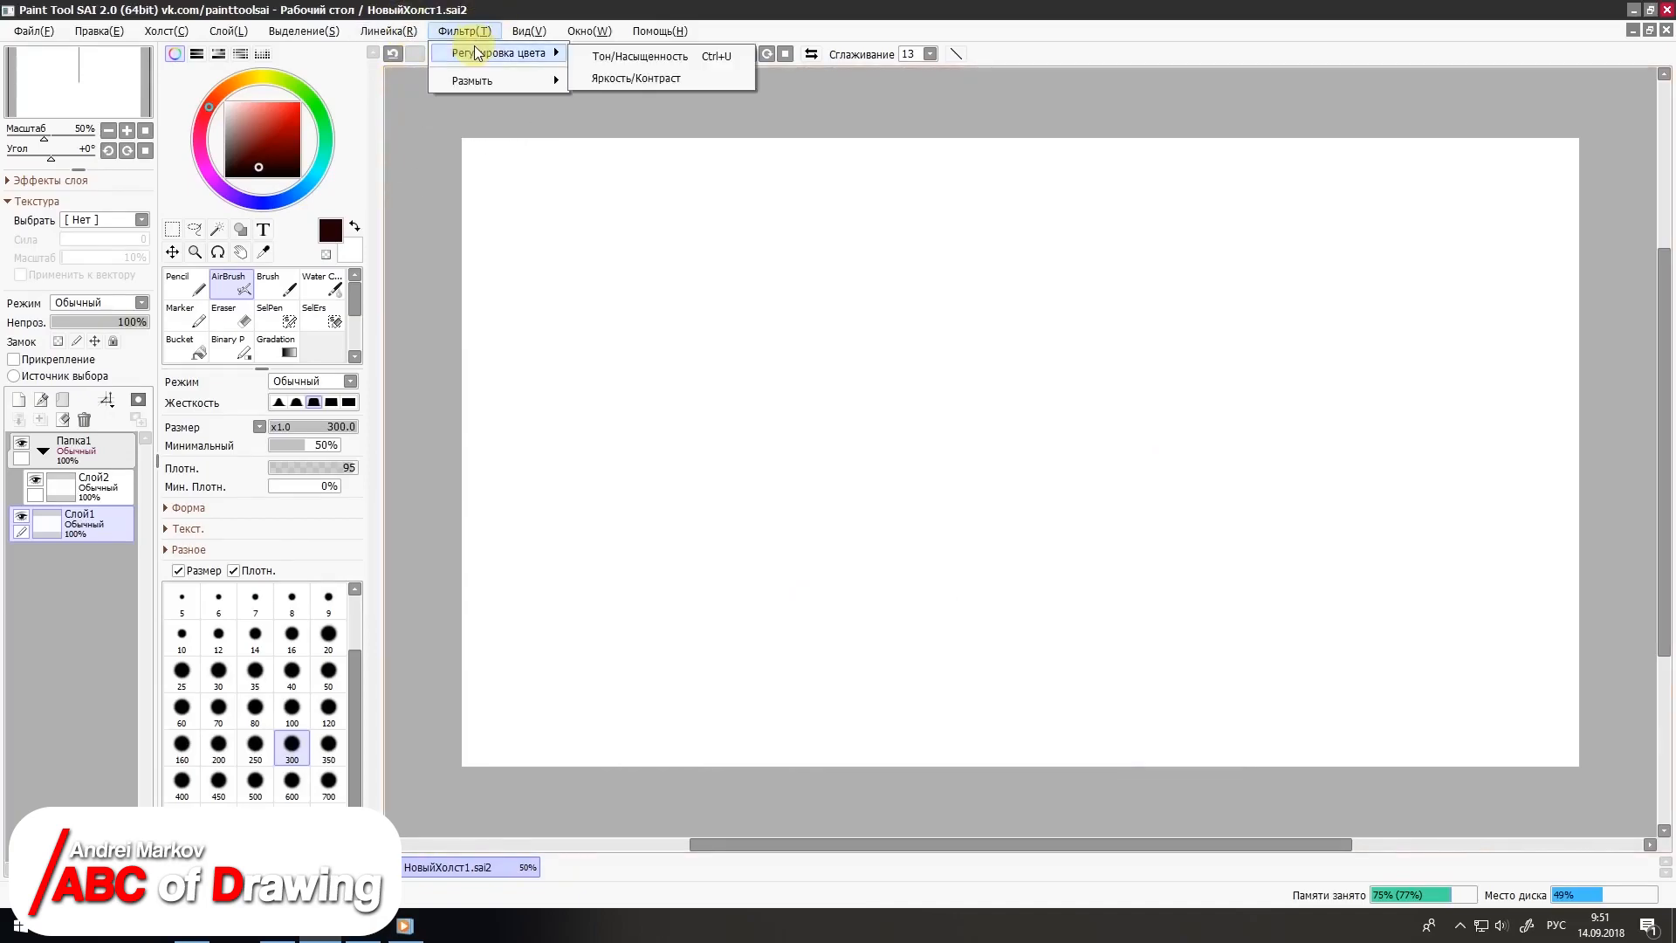
{"action": "left_click", "coordinate": [602, 60]}
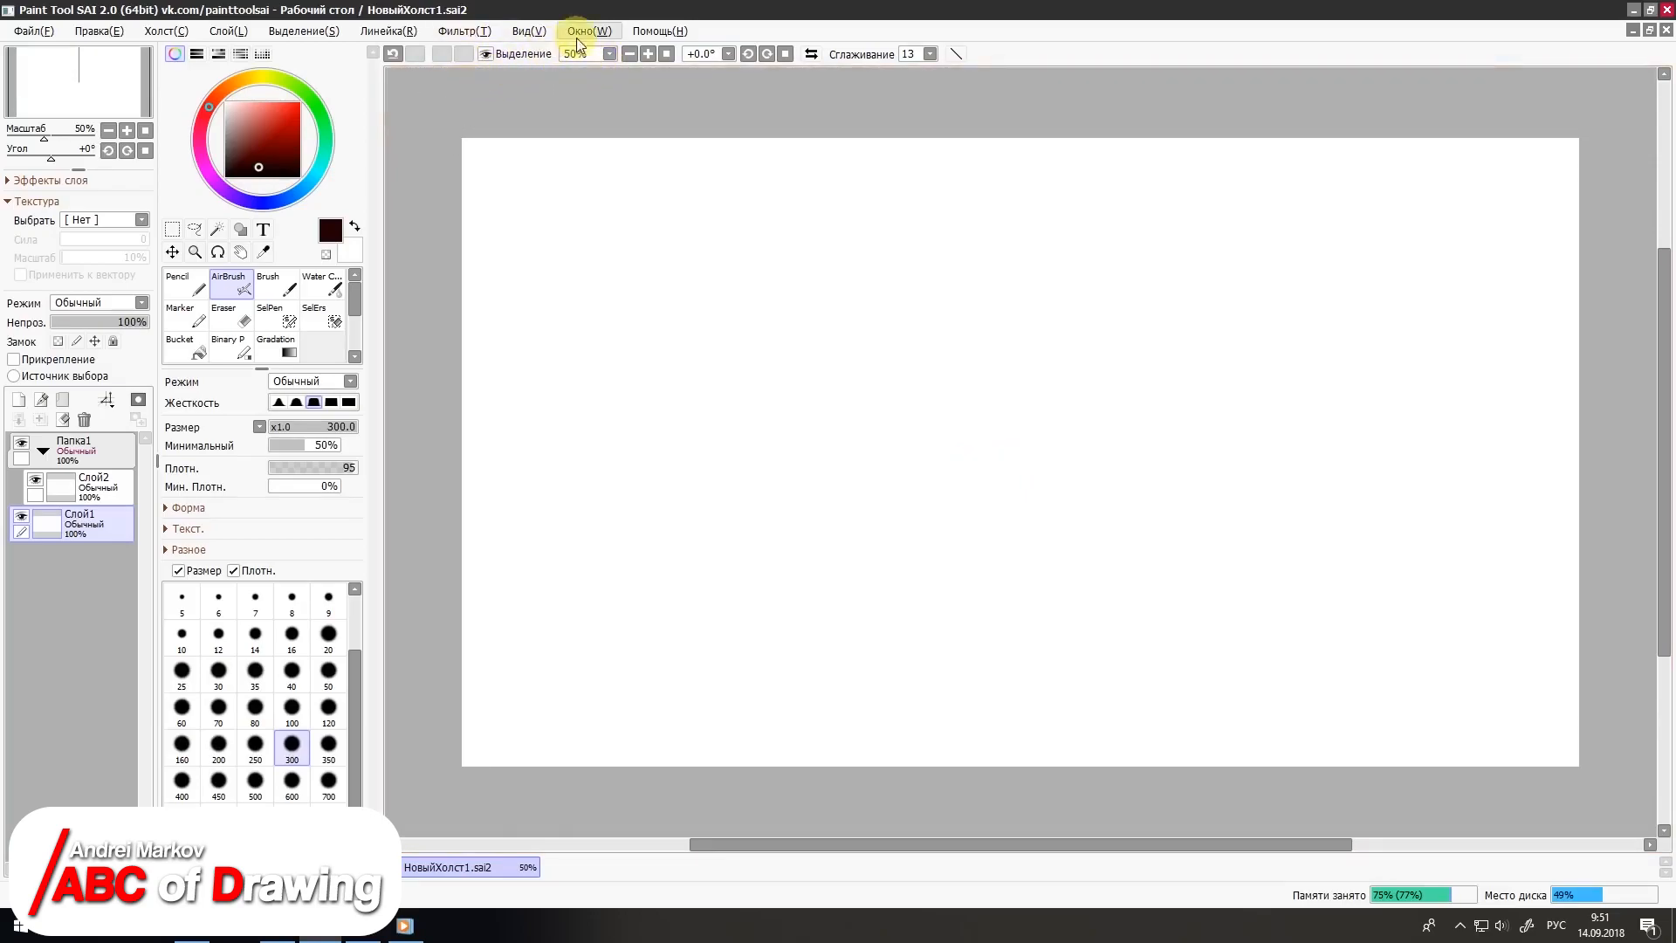
{"action": "left_click", "coordinate": [576, 39]}
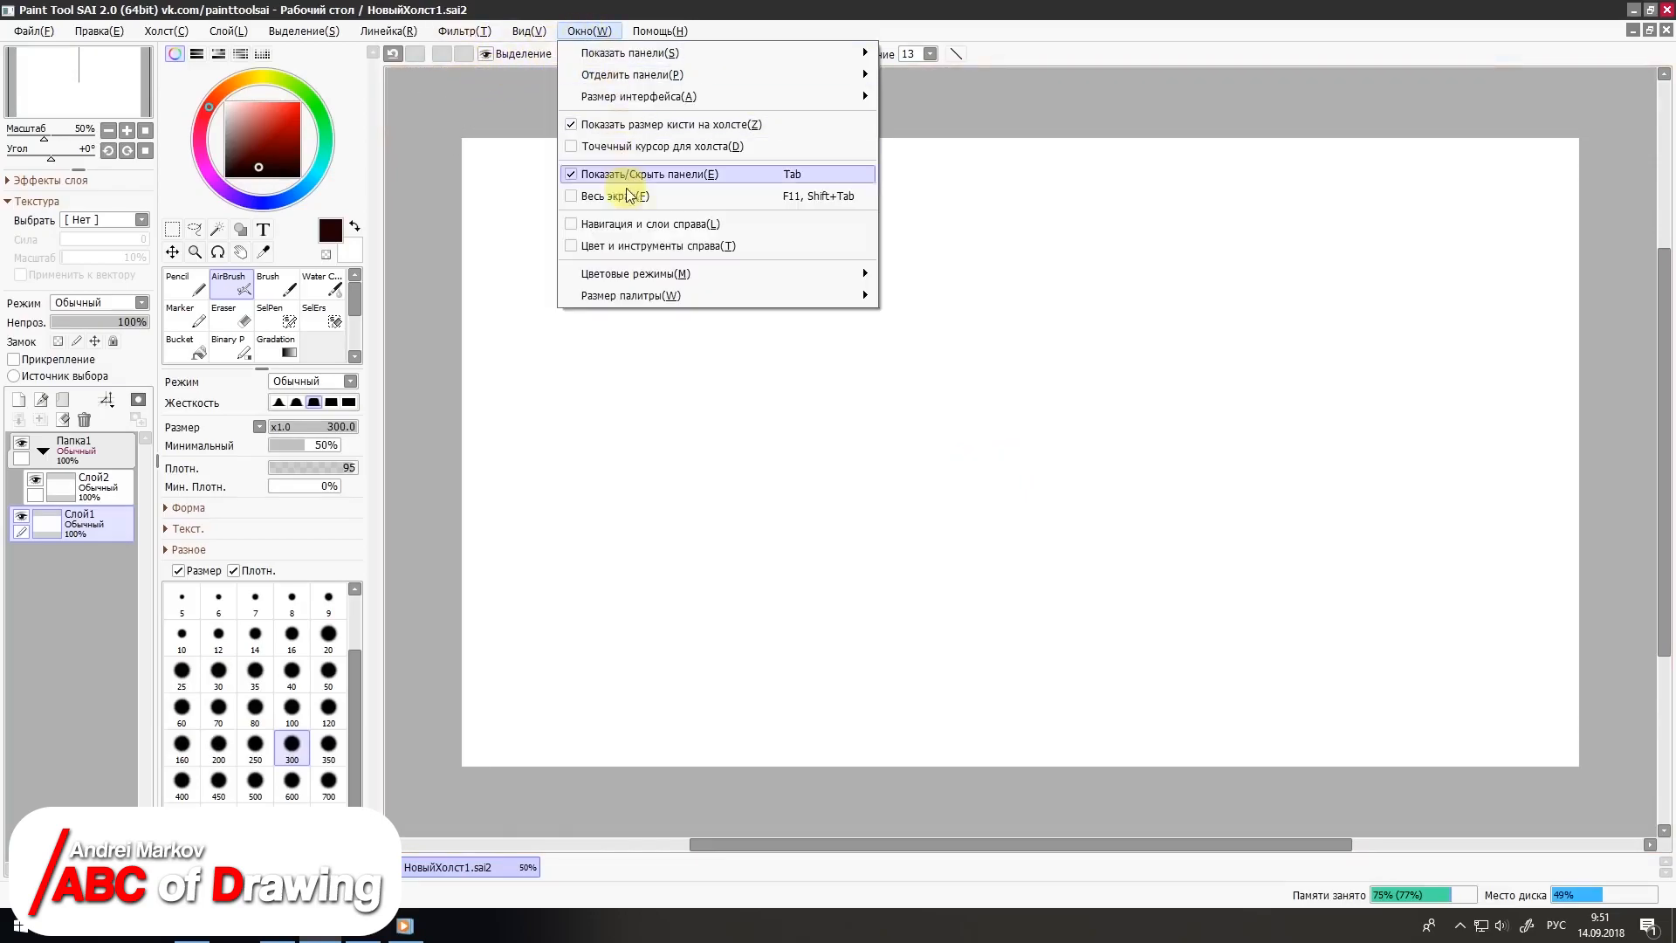
{"action": "mouse_move", "coordinate": [659, 32]}
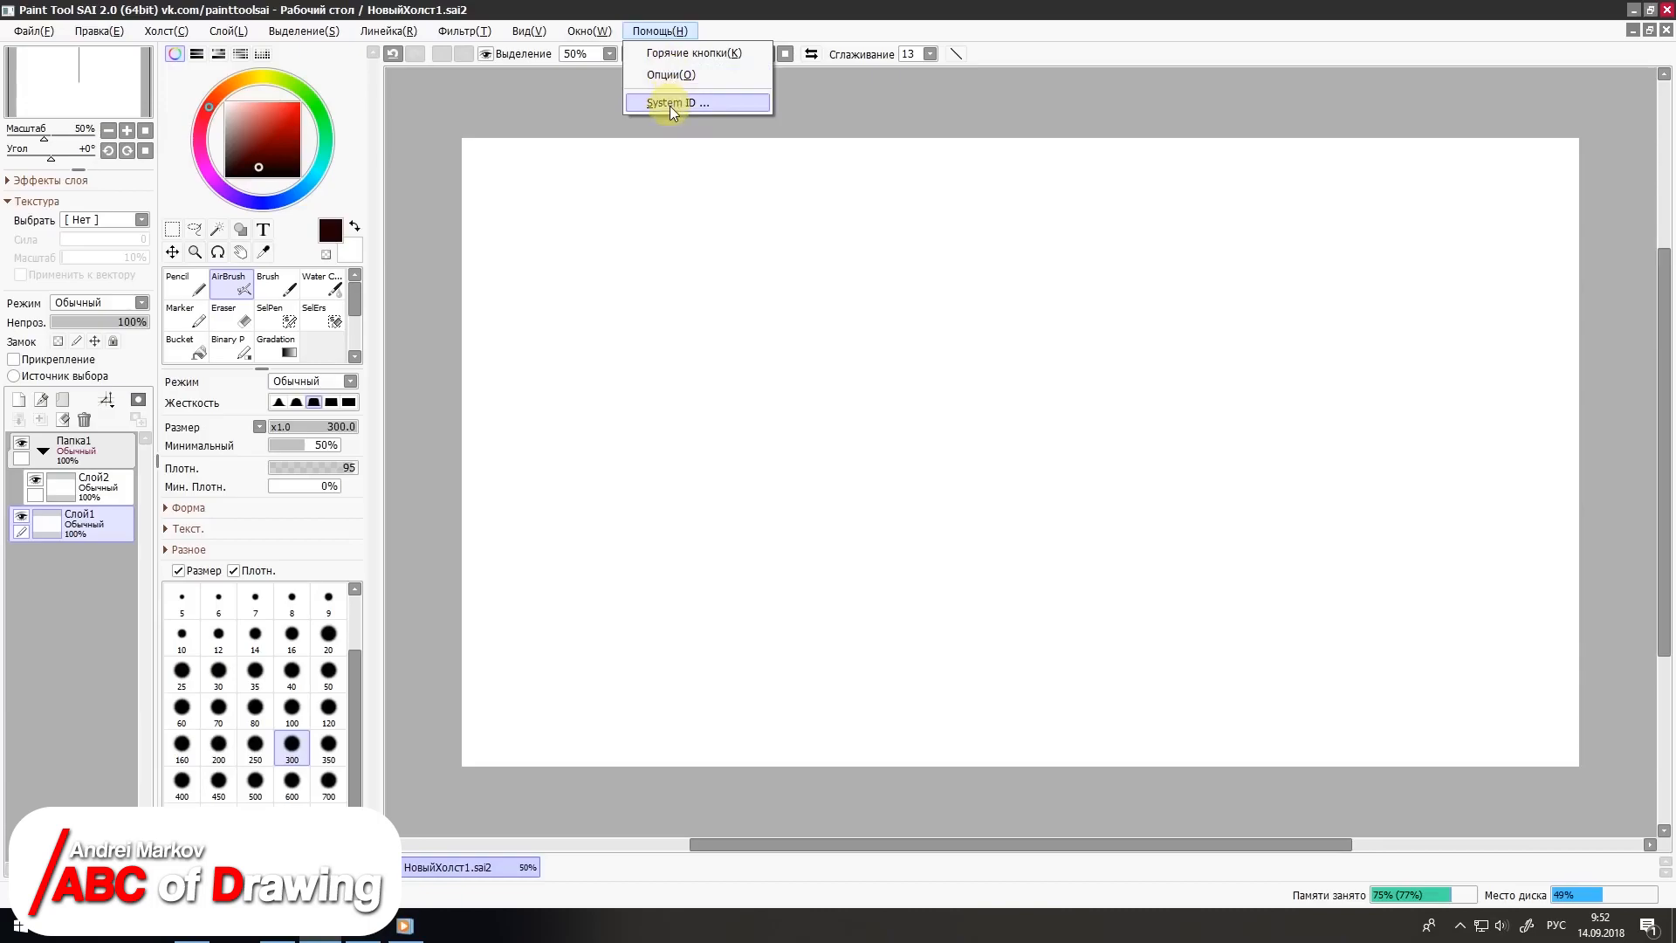
{"action": "left_click", "coordinate": [724, 33]}
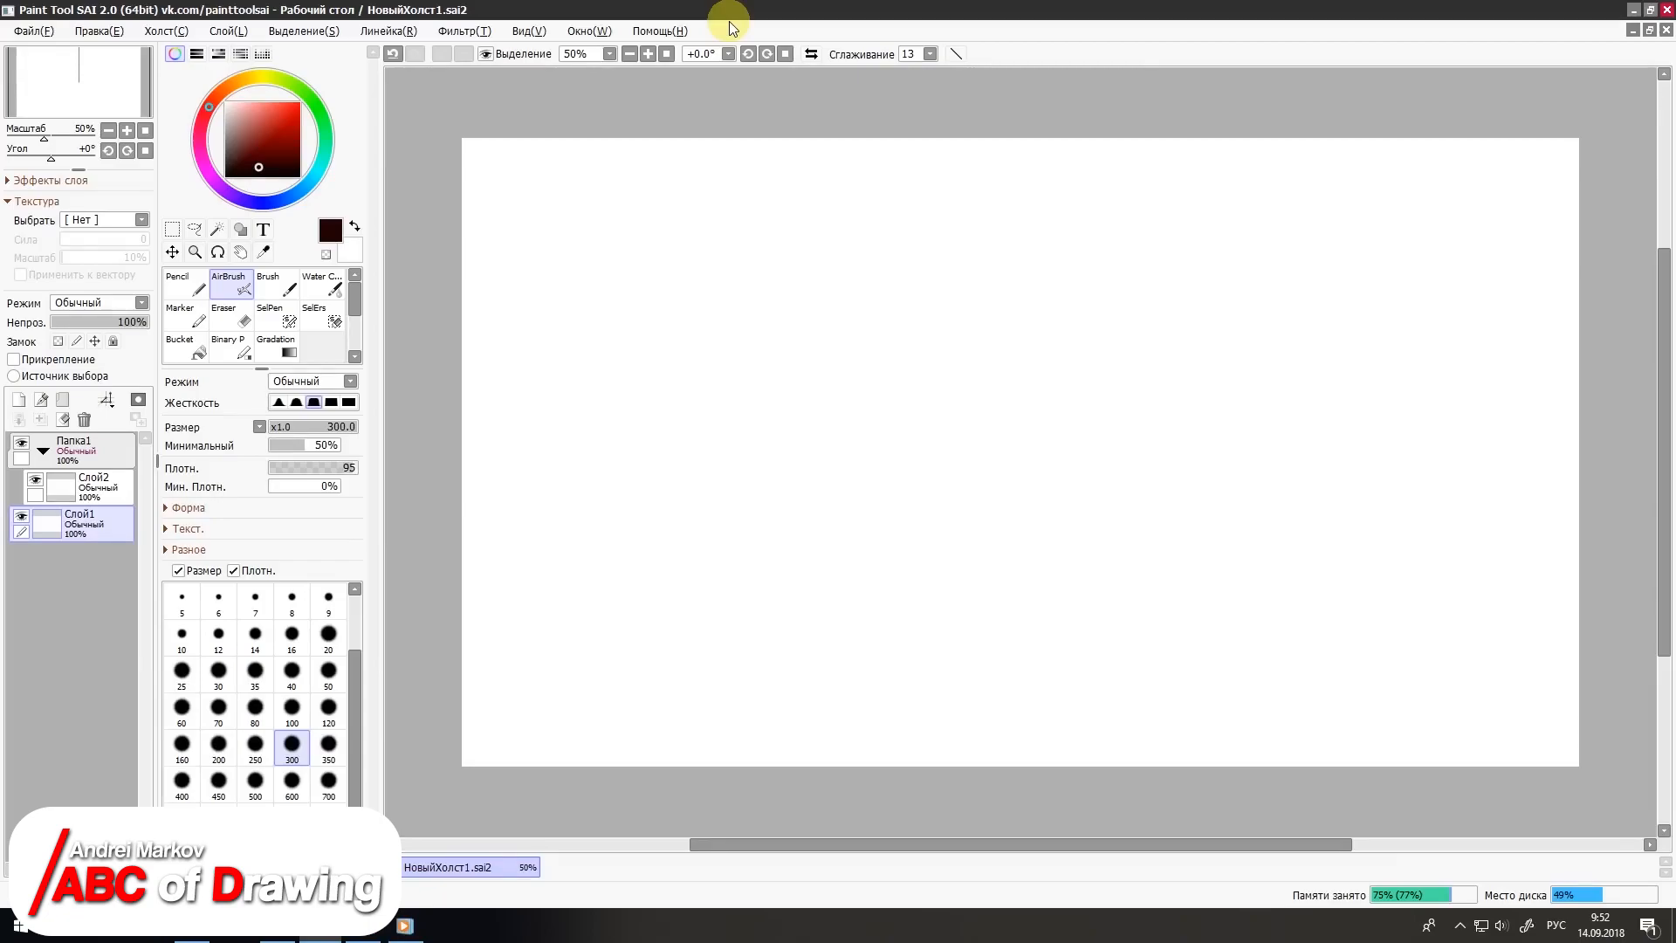
{"action": "left_click", "coordinate": [127, 130]}
{"action": "left_click", "coordinate": [110, 132]}
{"action": "left_click", "coordinate": [111, 134]}
{"action": "scroll", "coordinate": [792, 236], "scroll_direction": "down", "scroll_amount": 3}
{"action": "scroll", "coordinate": [792, 236], "scroll_direction": "up", "scroll_amount": 4}
{"action": "scroll", "coordinate": [792, 236], "scroll_direction": "down", "scroll_amount": 1}
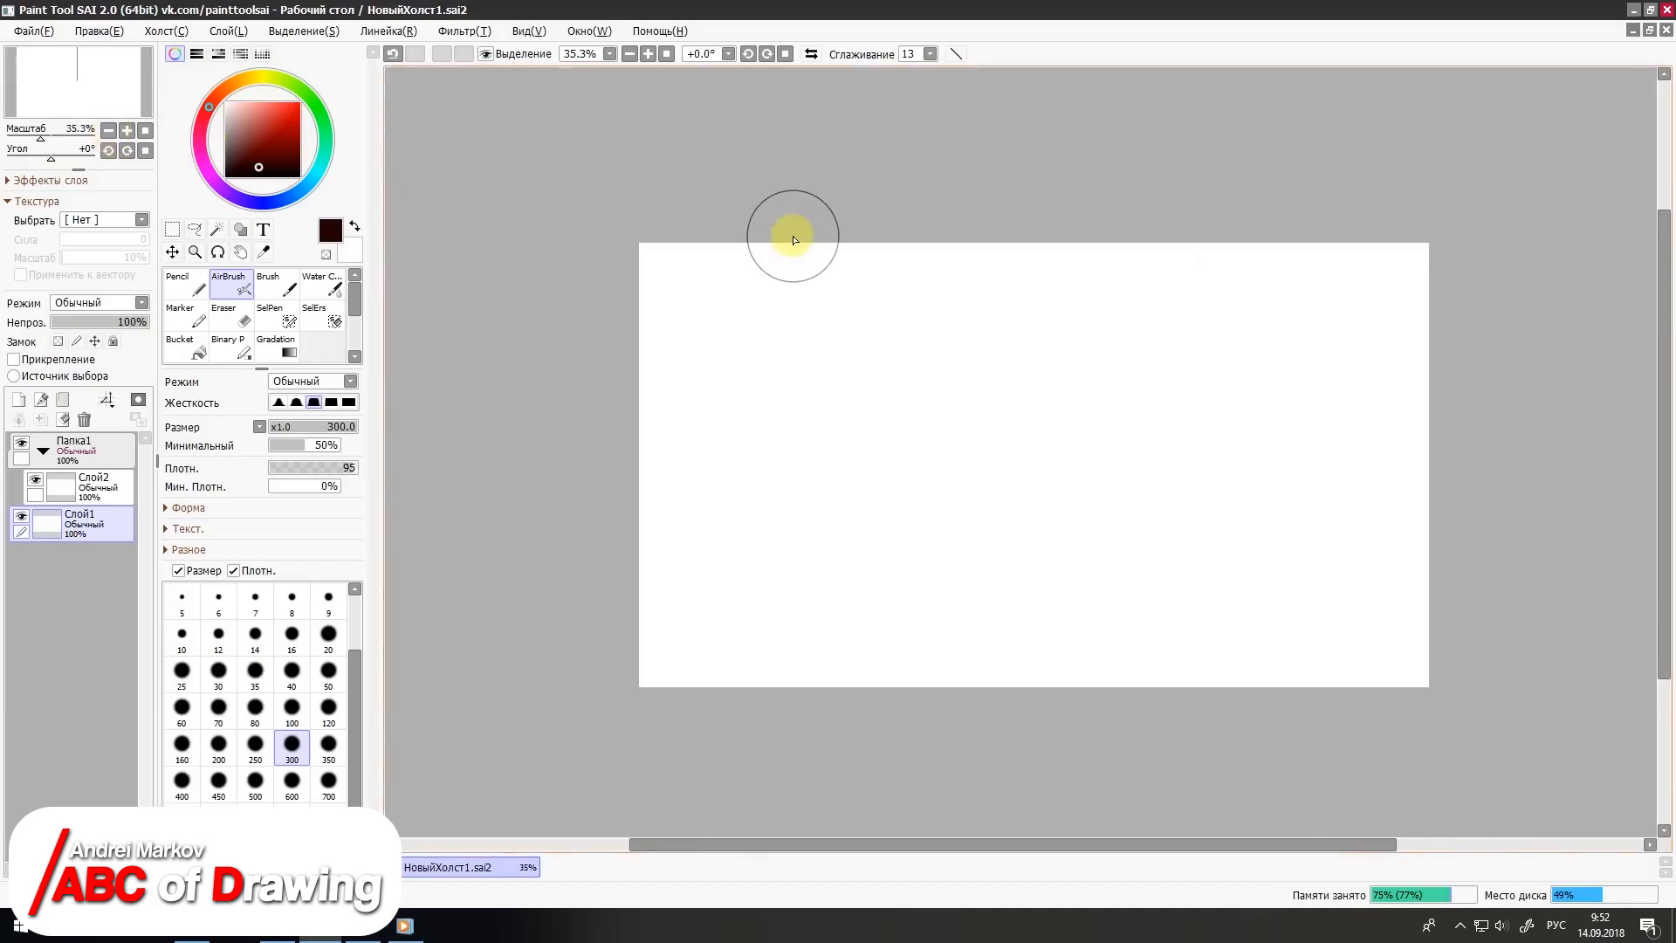
{"action": "scroll", "coordinate": [1007, 847], "scroll_direction": "right", "scroll_amount": 2}
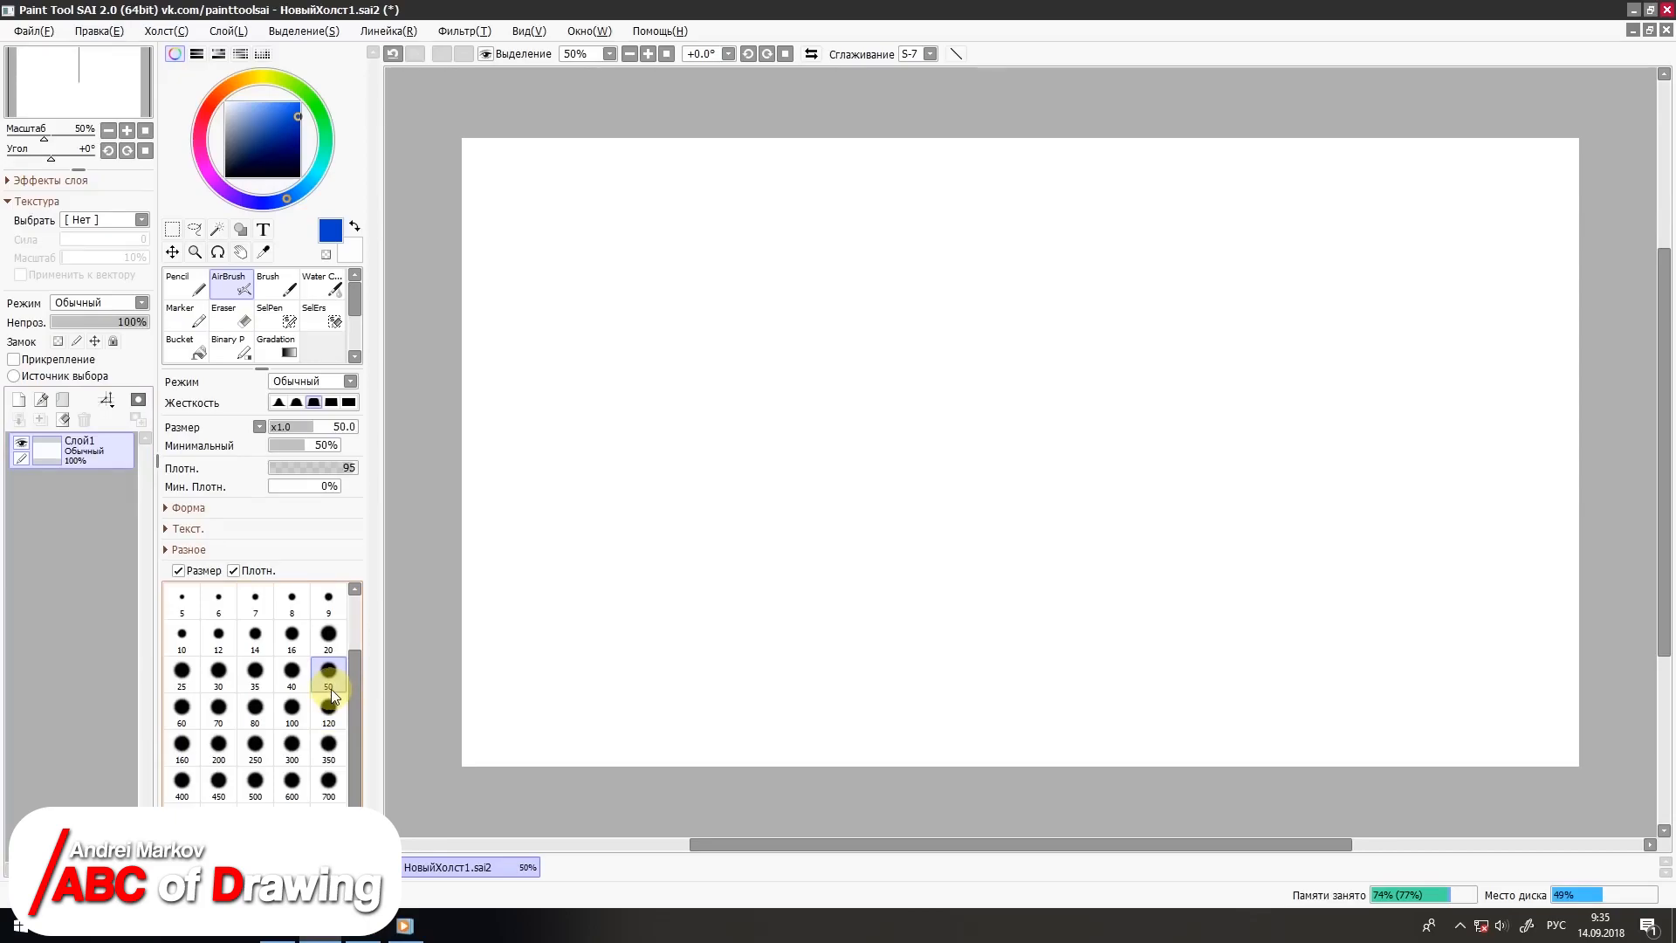
Step: Draw seven slanted blue strokes of increasing thickness across the middle of the canvas with the size 50 Pencil
{"action": "left_click", "coordinate": [189, 296]}
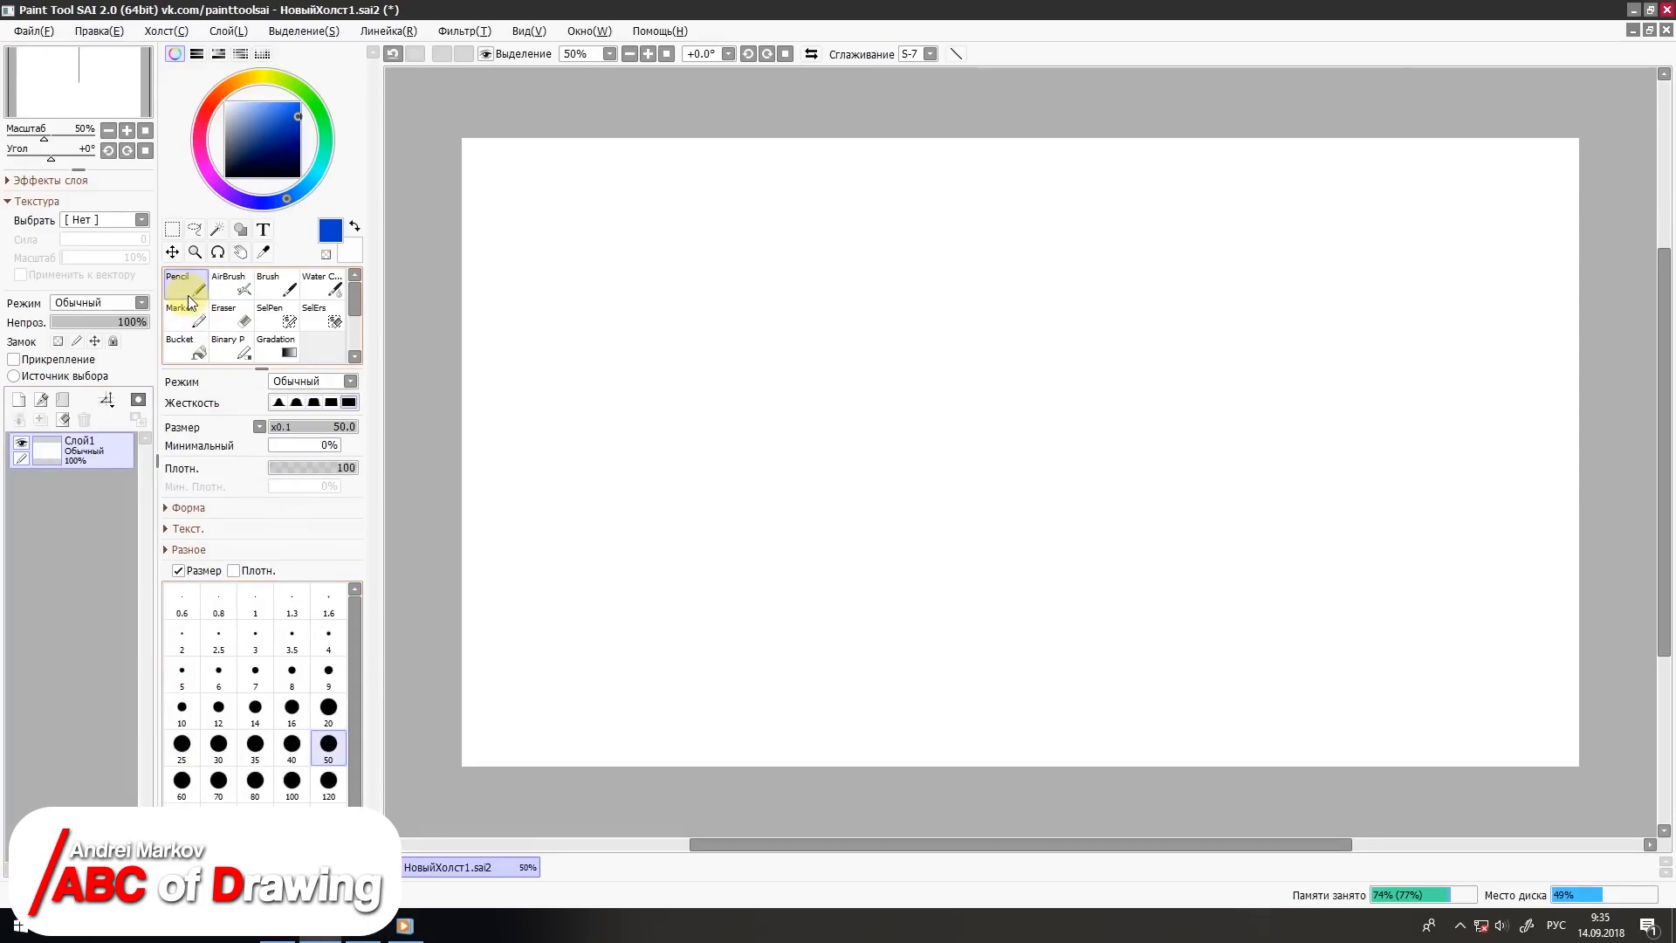
{"action": "left_click_drag", "start_coordinate": [736, 293], "coordinate": [661, 508]}
{"action": "left_click_drag", "start_coordinate": [799, 256], "coordinate": [700, 513]}
{"action": "left_click_drag", "start_coordinate": [857, 245], "coordinate": [740, 534]}
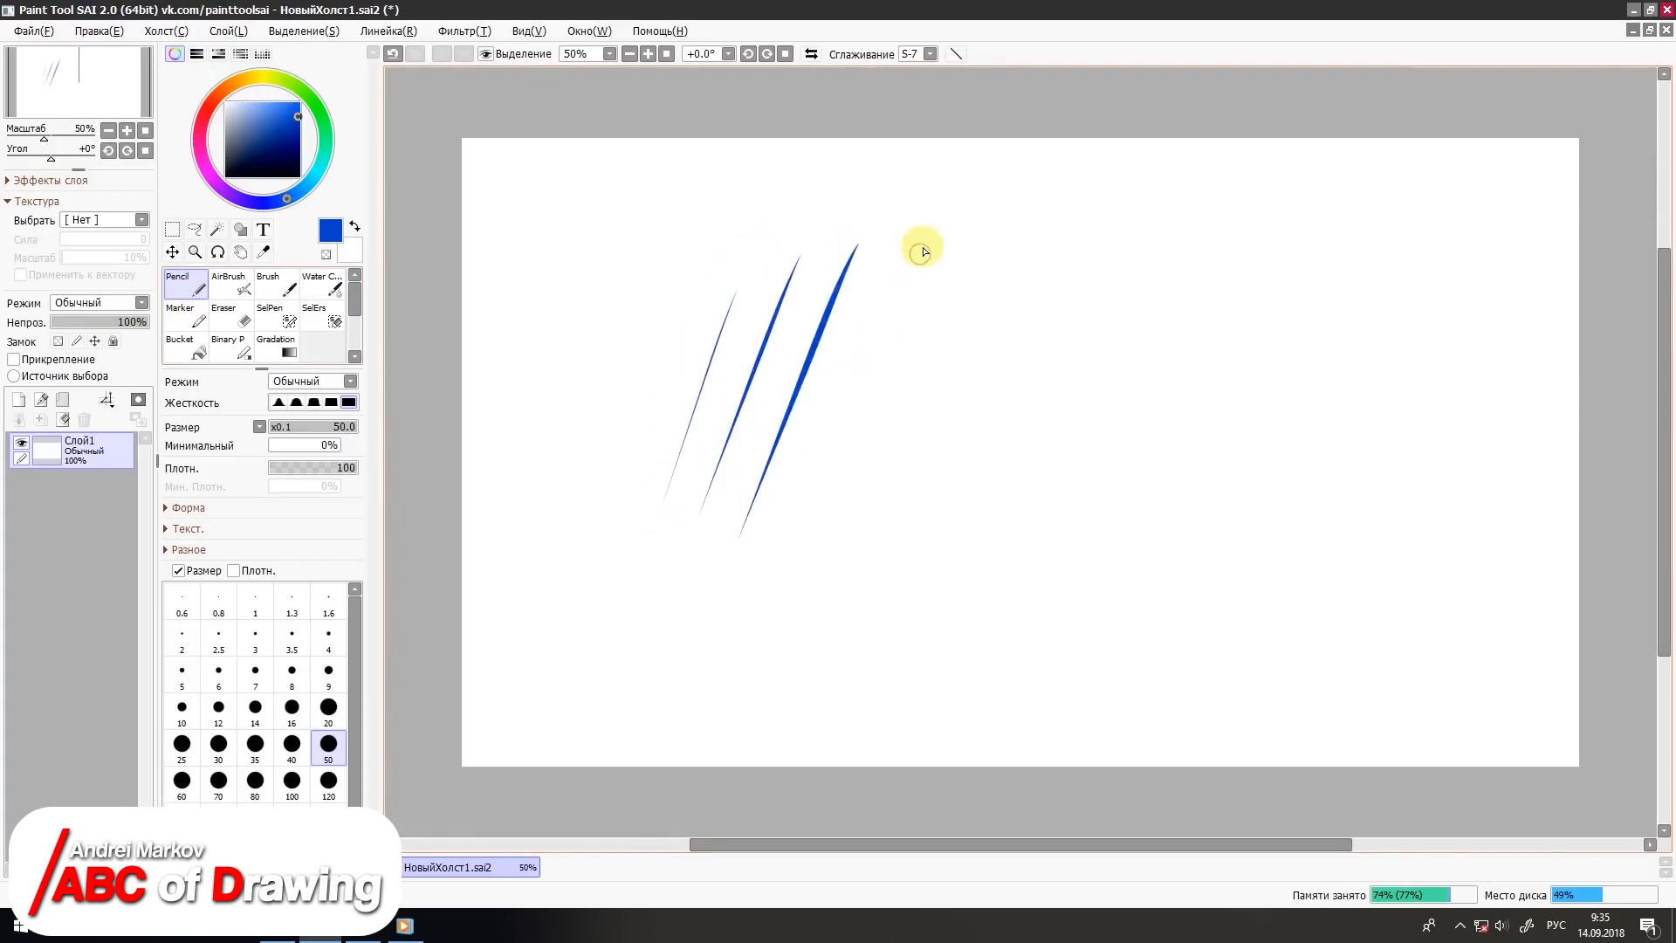
{"action": "left_click_drag", "start_coordinate": [925, 235], "coordinate": [807, 548]}
{"action": "left_click_drag", "start_coordinate": [995, 232], "coordinate": [860, 558]}
{"action": "left_click_drag", "start_coordinate": [1069, 229], "coordinate": [930, 574]}
{"action": "left_click_drag", "start_coordinate": [1132, 236], "coordinate": [978, 611]}
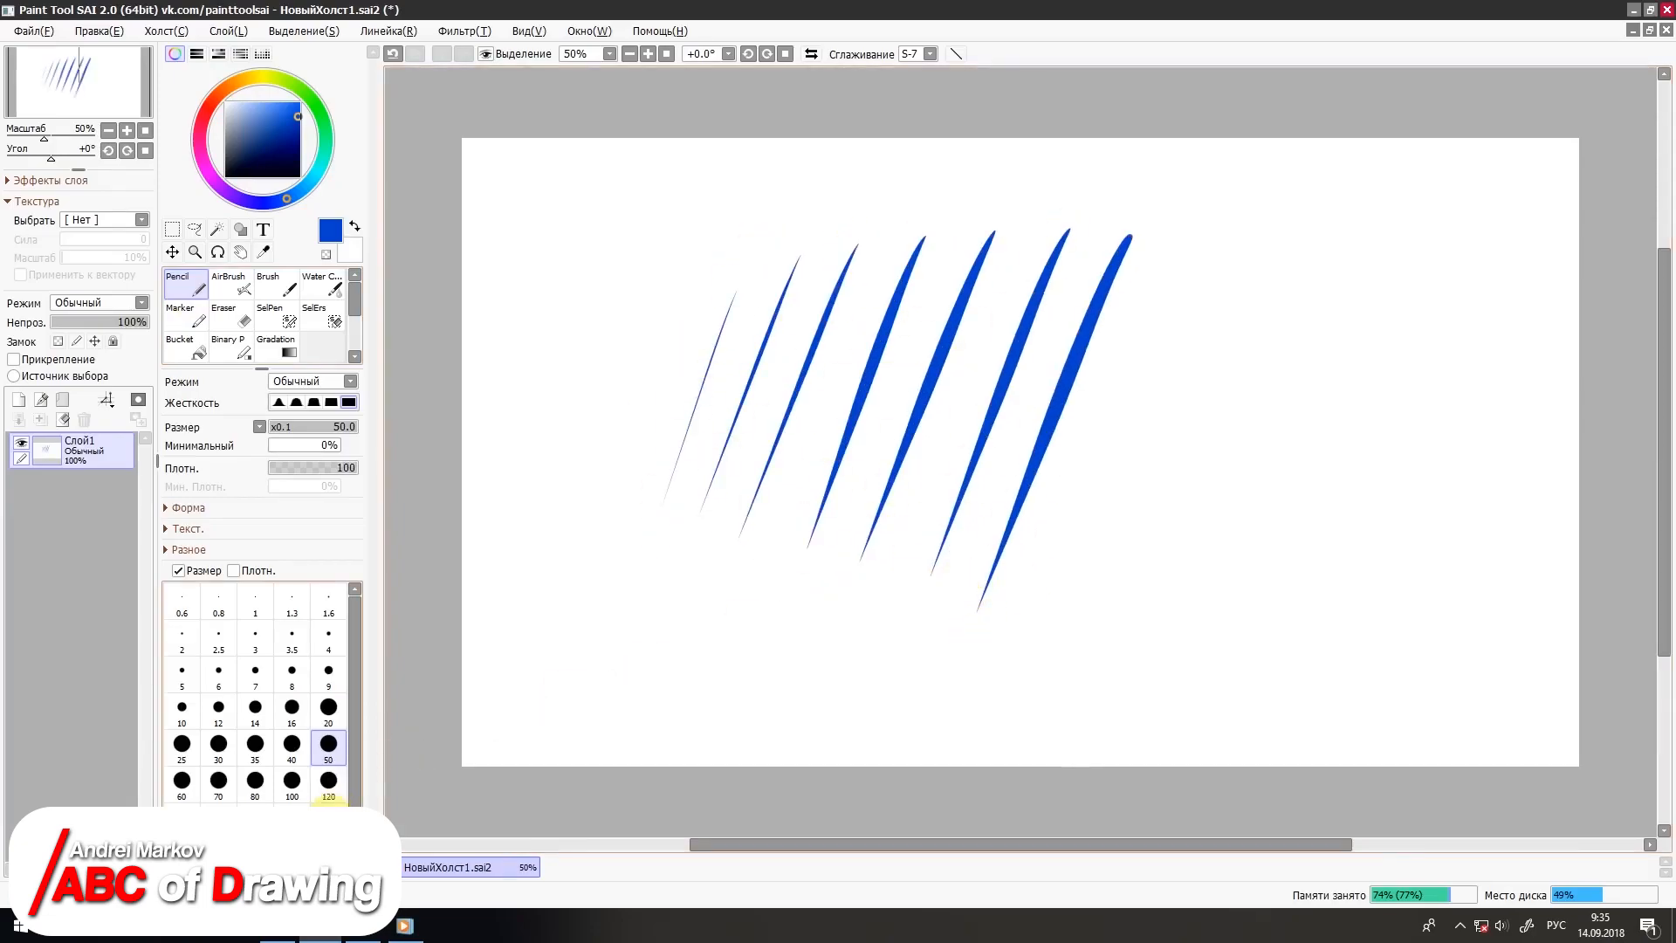
Step: Set the Pencil size to 350 and draw four slanted blue strokes beside the first group, ending with a very thick one
{"action": "left_click", "coordinate": [328, 800]}
{"action": "left_click_drag", "start_coordinate": [1296, 269], "coordinate": [1218, 447]}
{"action": "left_click_drag", "start_coordinate": [1359, 262], "coordinate": [1250, 454]}
{"action": "left_click_drag", "start_coordinate": [1405, 259], "coordinate": [1233, 567]}
{"action": "left_click_drag", "start_coordinate": [1527, 240], "coordinate": [1282, 624]}
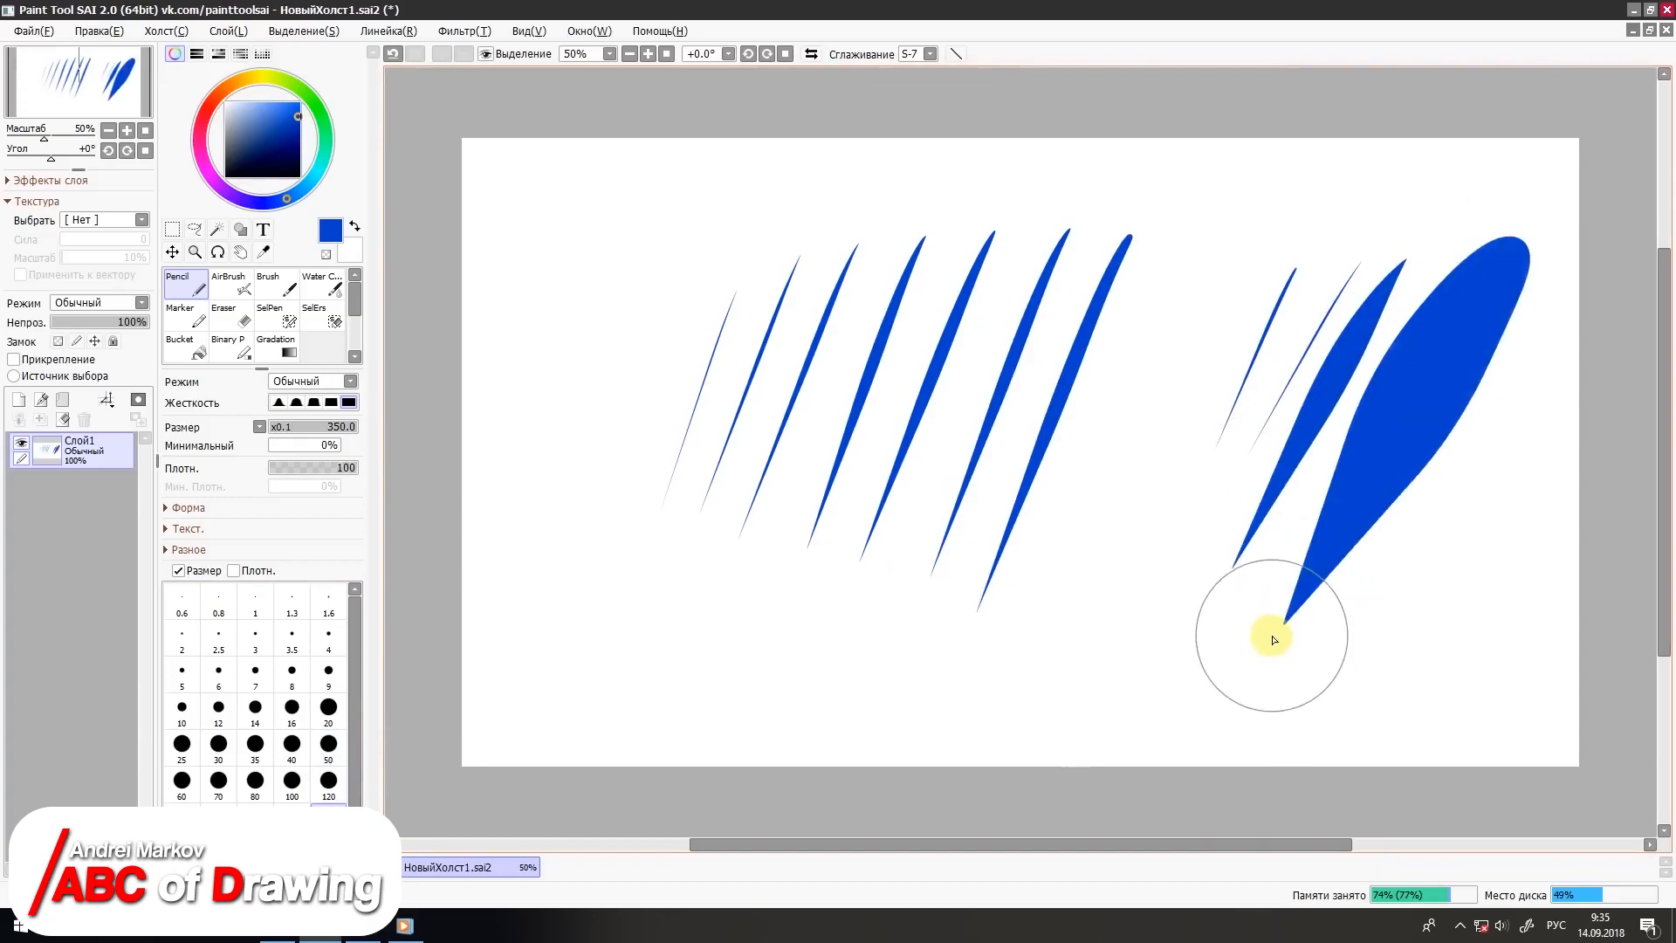
Step: Switch the Pencil colour to yellow and draw four near-vertical strokes over the group of blue lines
{"action": "left_click", "coordinate": [266, 76]}
{"action": "left_click_drag", "start_coordinate": [812, 236], "coordinate": [805, 491]}
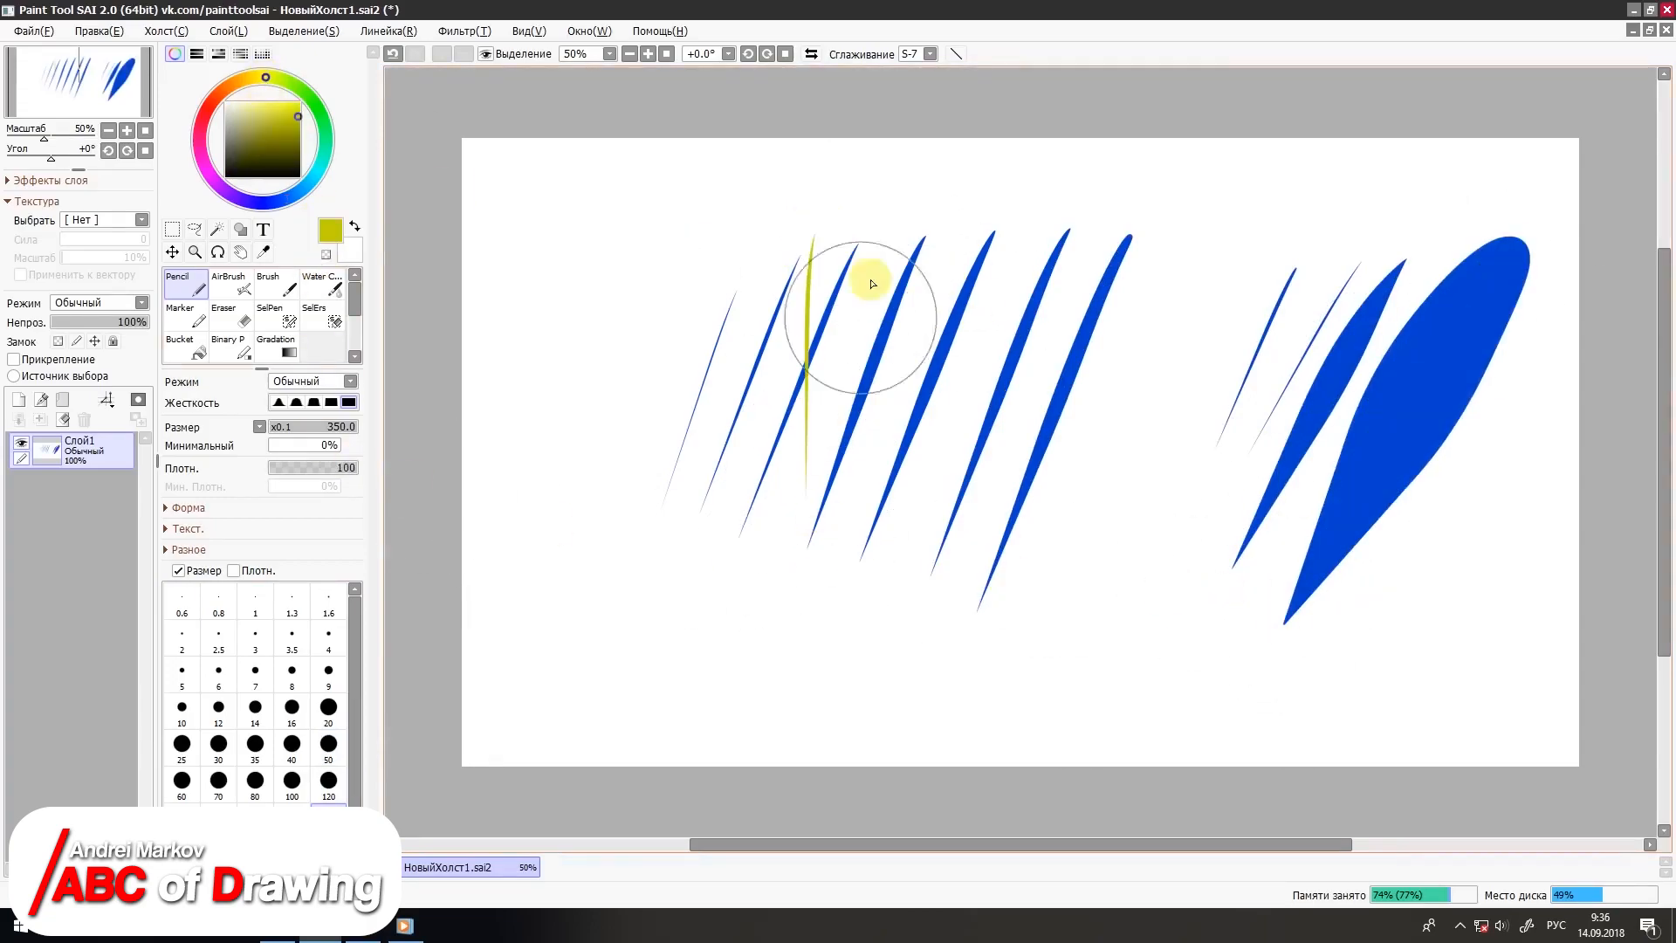
{"action": "left_click_drag", "start_coordinate": [899, 179], "coordinate": [873, 548]}
{"action": "mouse_move", "coordinate": [975, 184]}
{"action": "left_mouse_down"}
{"action": "mouse_move", "coordinate": [935, 524]}
{"action": "mouse_move", "coordinate": [956, 583]}
{"action": "left_mouse_up"}
{"action": "left_click_drag", "start_coordinate": [1097, 225], "coordinate": [1076, 579]}
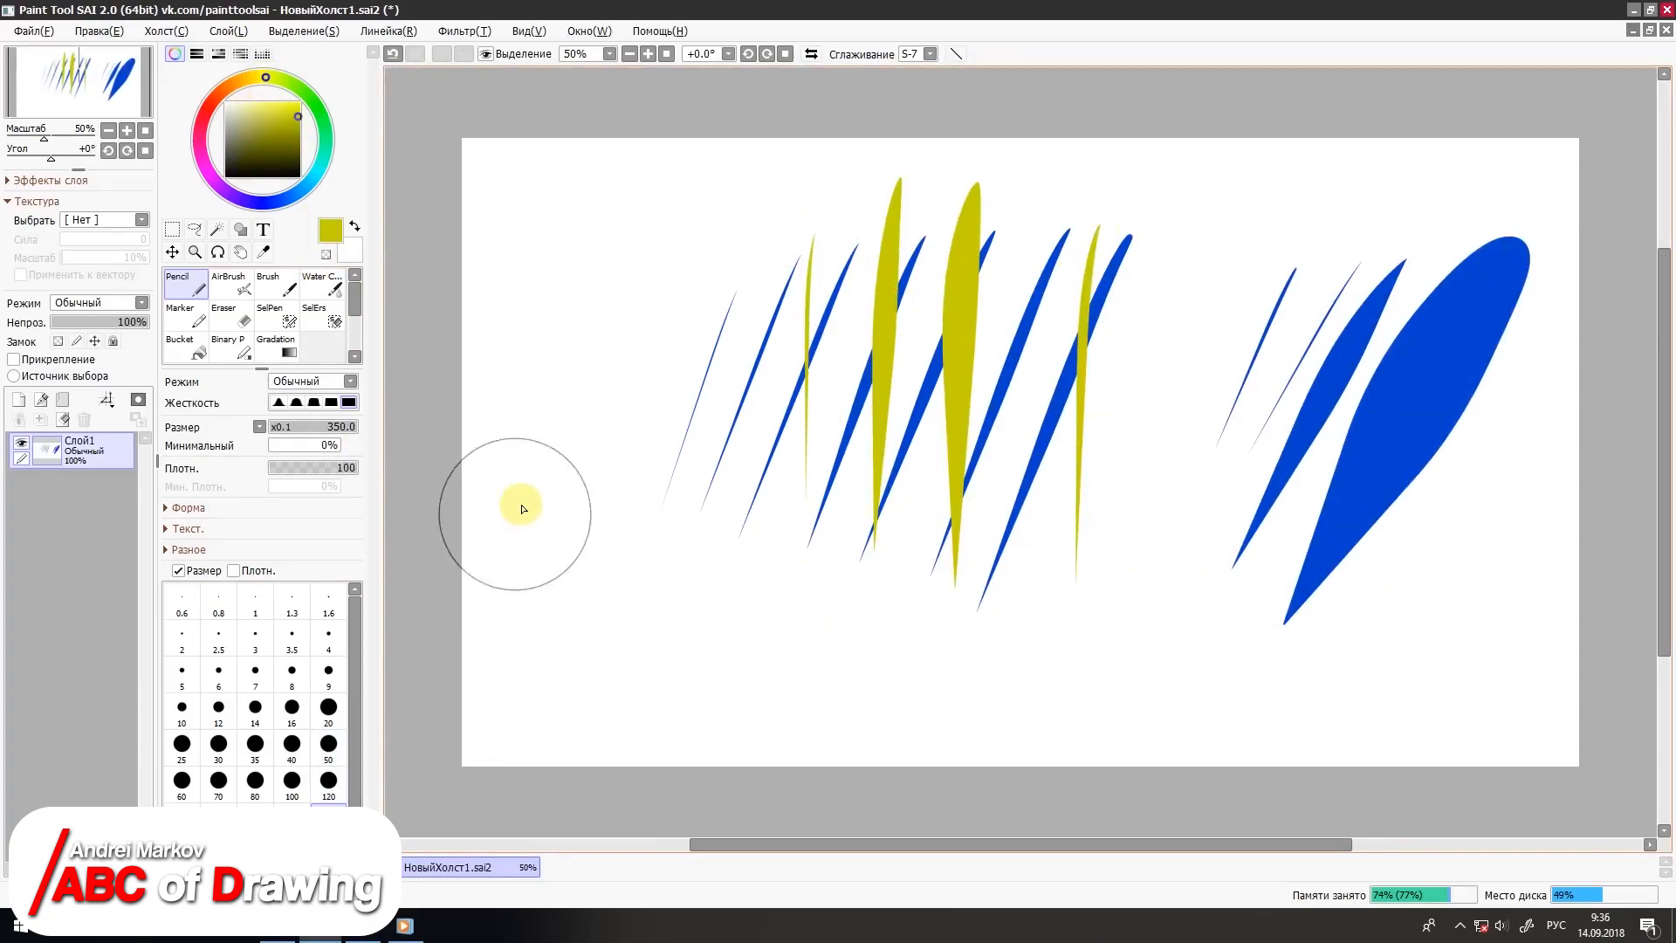
Step: Draw a yellow crosshatch patch and a thick curved stroke with the Pencil, and clear all the strokes from Слой1
{"action": "left_click_drag", "start_coordinate": [573, 332], "coordinate": [529, 552]}
{"action": "mouse_move", "coordinate": [586, 341]}
{"action": "left_mouse_down"}
{"action": "mouse_move", "coordinate": [548, 514]}
{"action": "mouse_move", "coordinate": [561, 527]}
{"action": "left_mouse_up"}
{"action": "left_click_drag", "start_coordinate": [618, 345], "coordinate": [570, 529]}
{"action": "left_click_drag", "start_coordinate": [619, 380], "coordinate": [589, 490]}
{"action": "mouse_move", "coordinate": [557, 344]}
{"action": "left_mouse_down"}
{"action": "mouse_move", "coordinate": [594, 471]}
{"action": "mouse_move", "coordinate": [608, 463]}
{"action": "left_mouse_up"}
{"action": "left_click_drag", "start_coordinate": [598, 340], "coordinate": [622, 442]}
{"action": "left_click_drag", "start_coordinate": [614, 337], "coordinate": [634, 425]}
{"action": "mouse_move", "coordinate": [685, 548]}
{"action": "left_mouse_down"}
{"action": "mouse_move", "coordinate": [732, 590]}
{"action": "mouse_move", "coordinate": [819, 735]}
{"action": "left_mouse_up"}
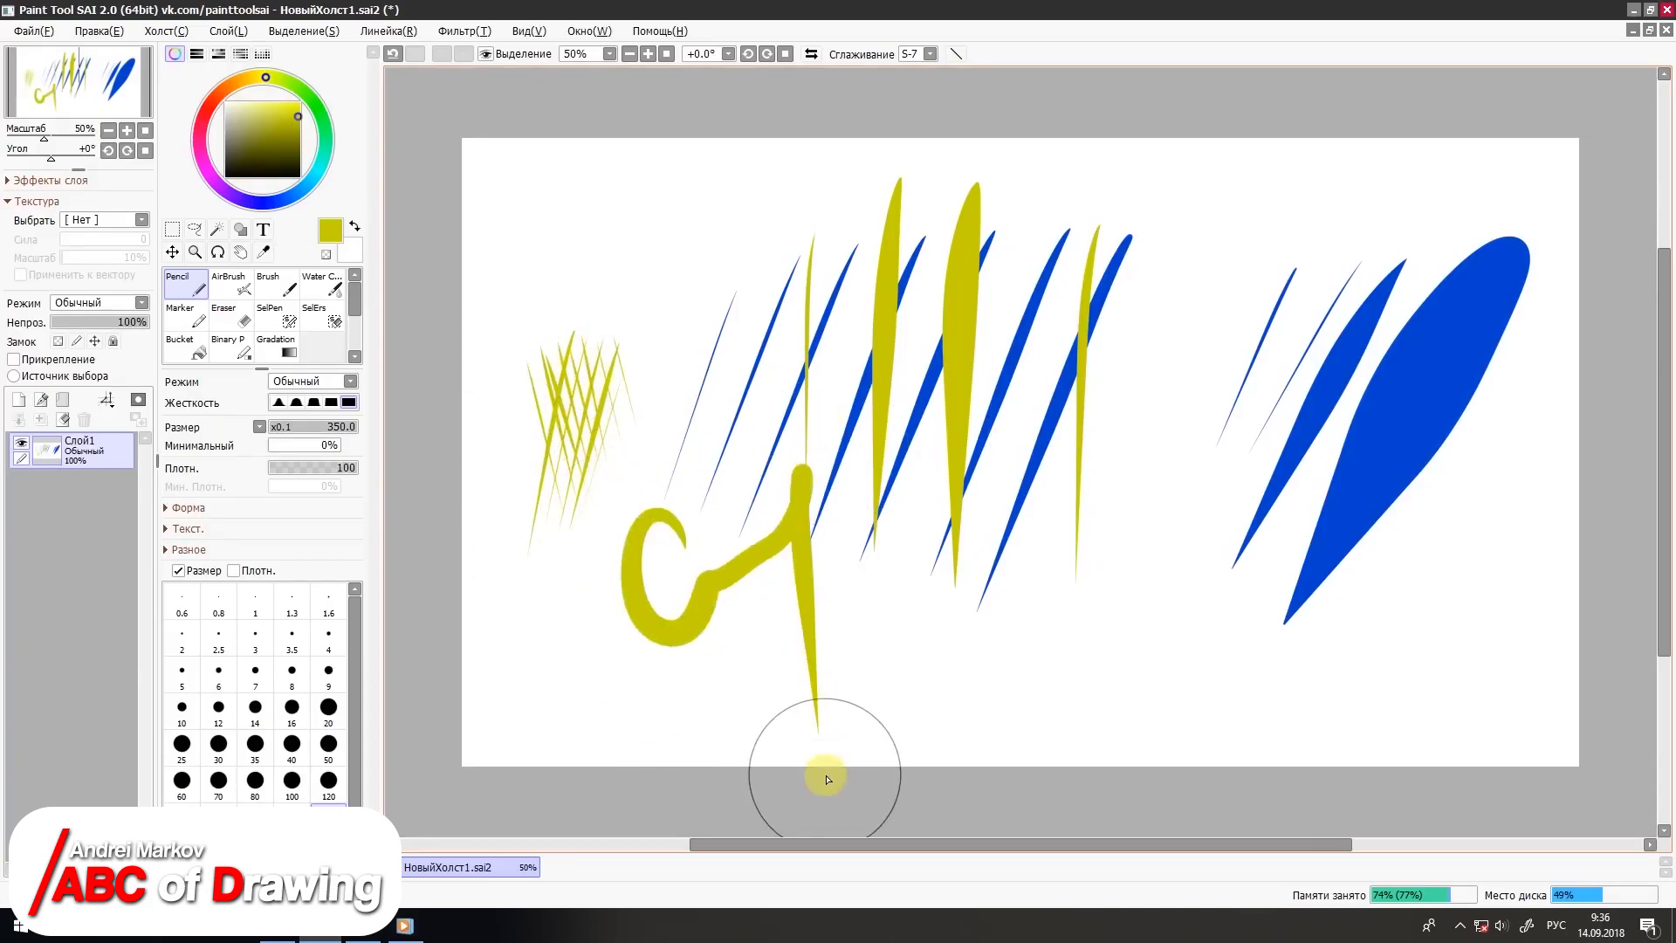
{"action": "key", "text": "Delete"}
Step: Draw five slanted, soft yellow strokes across the canvas with the size 50 AirBrush
{"action": "left_click", "coordinate": [229, 288]}
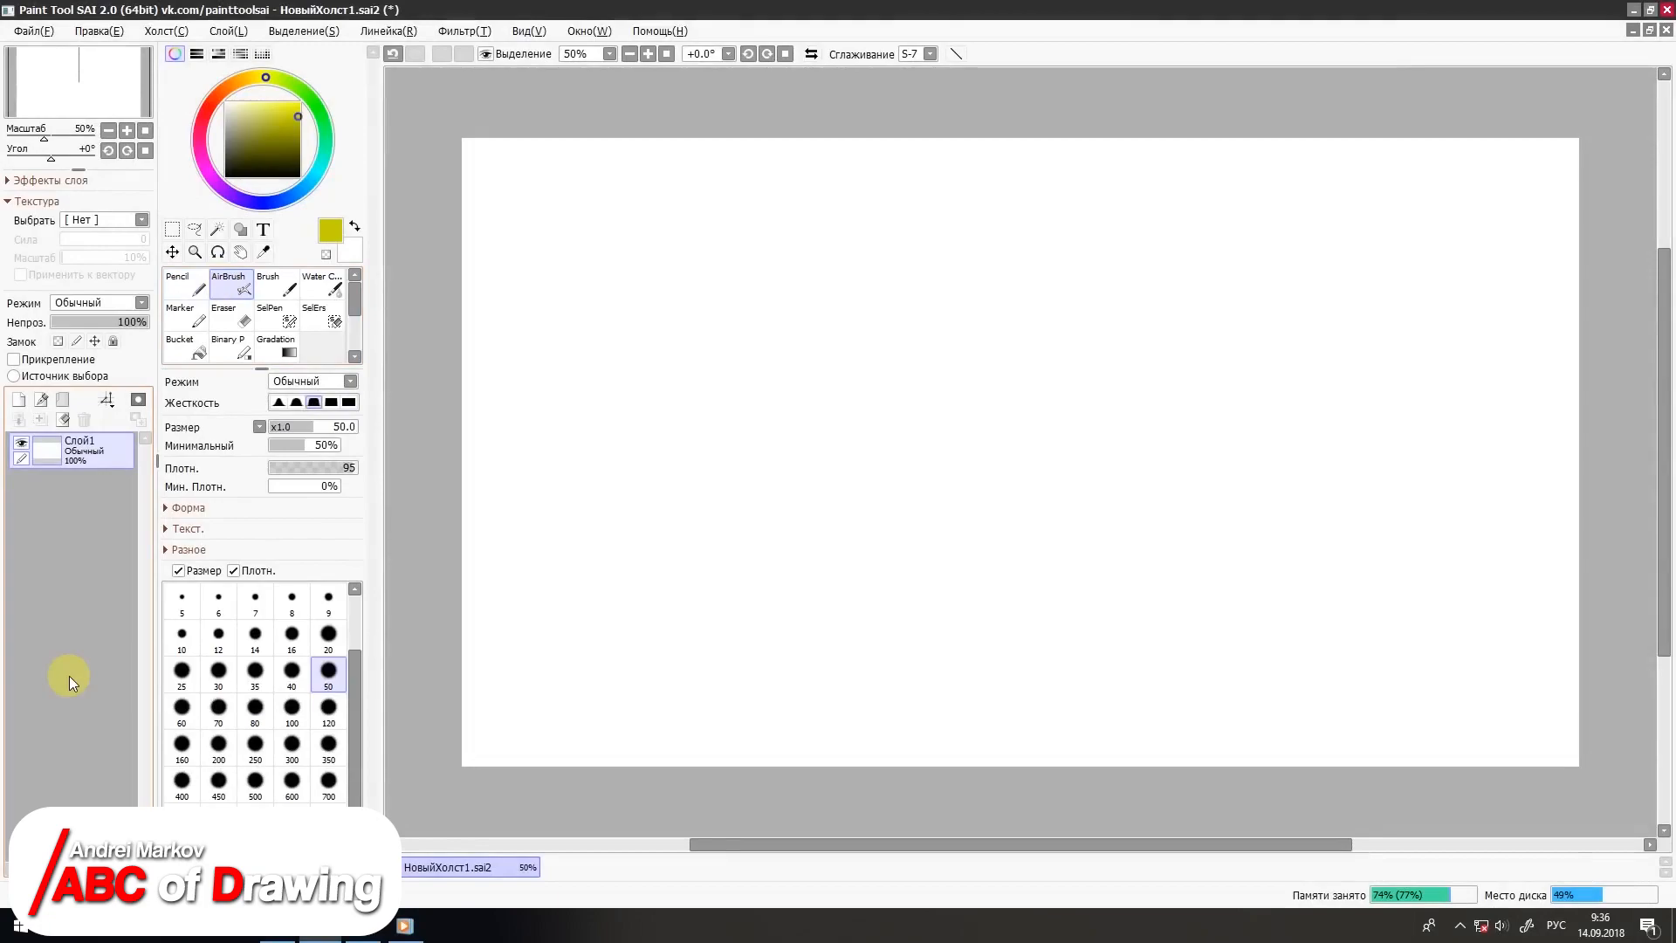
{"action": "left_click_drag", "start_coordinate": [740, 215], "coordinate": [668, 530]}
{"action": "left_click_drag", "start_coordinate": [836, 215], "coordinate": [768, 532]}
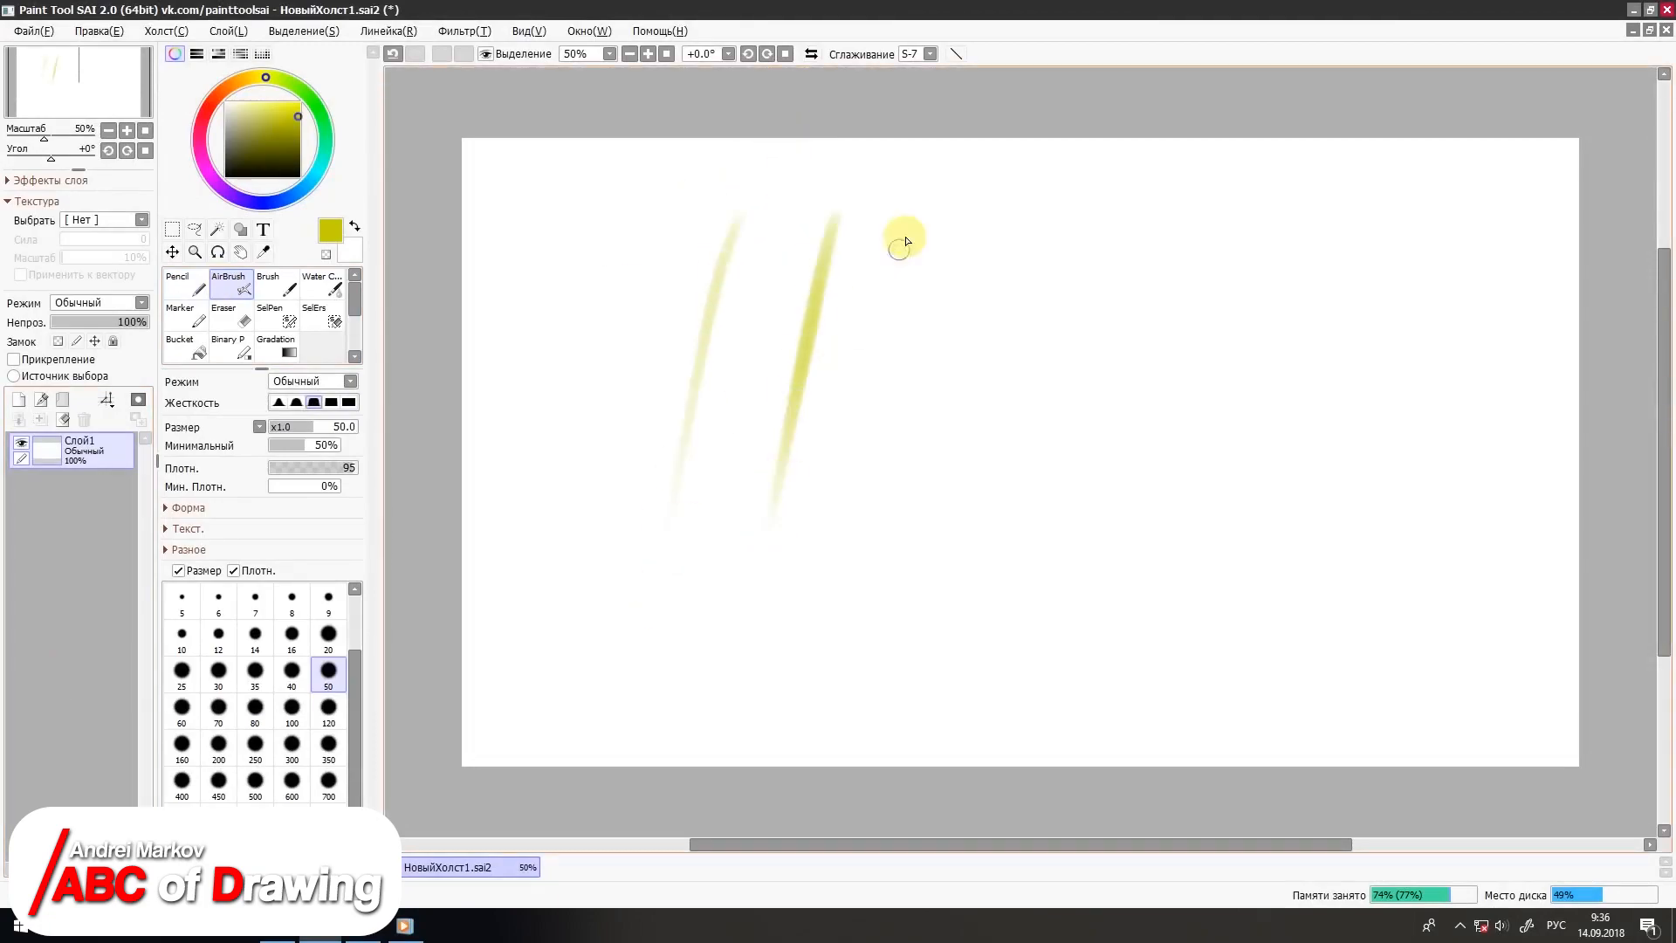
{"action": "left_click_drag", "start_coordinate": [922, 204], "coordinate": [852, 548]}
{"action": "left_click_drag", "start_coordinate": [991, 210], "coordinate": [927, 534]}
{"action": "left_click_drag", "start_coordinate": [1070, 222], "coordinate": [993, 546]}
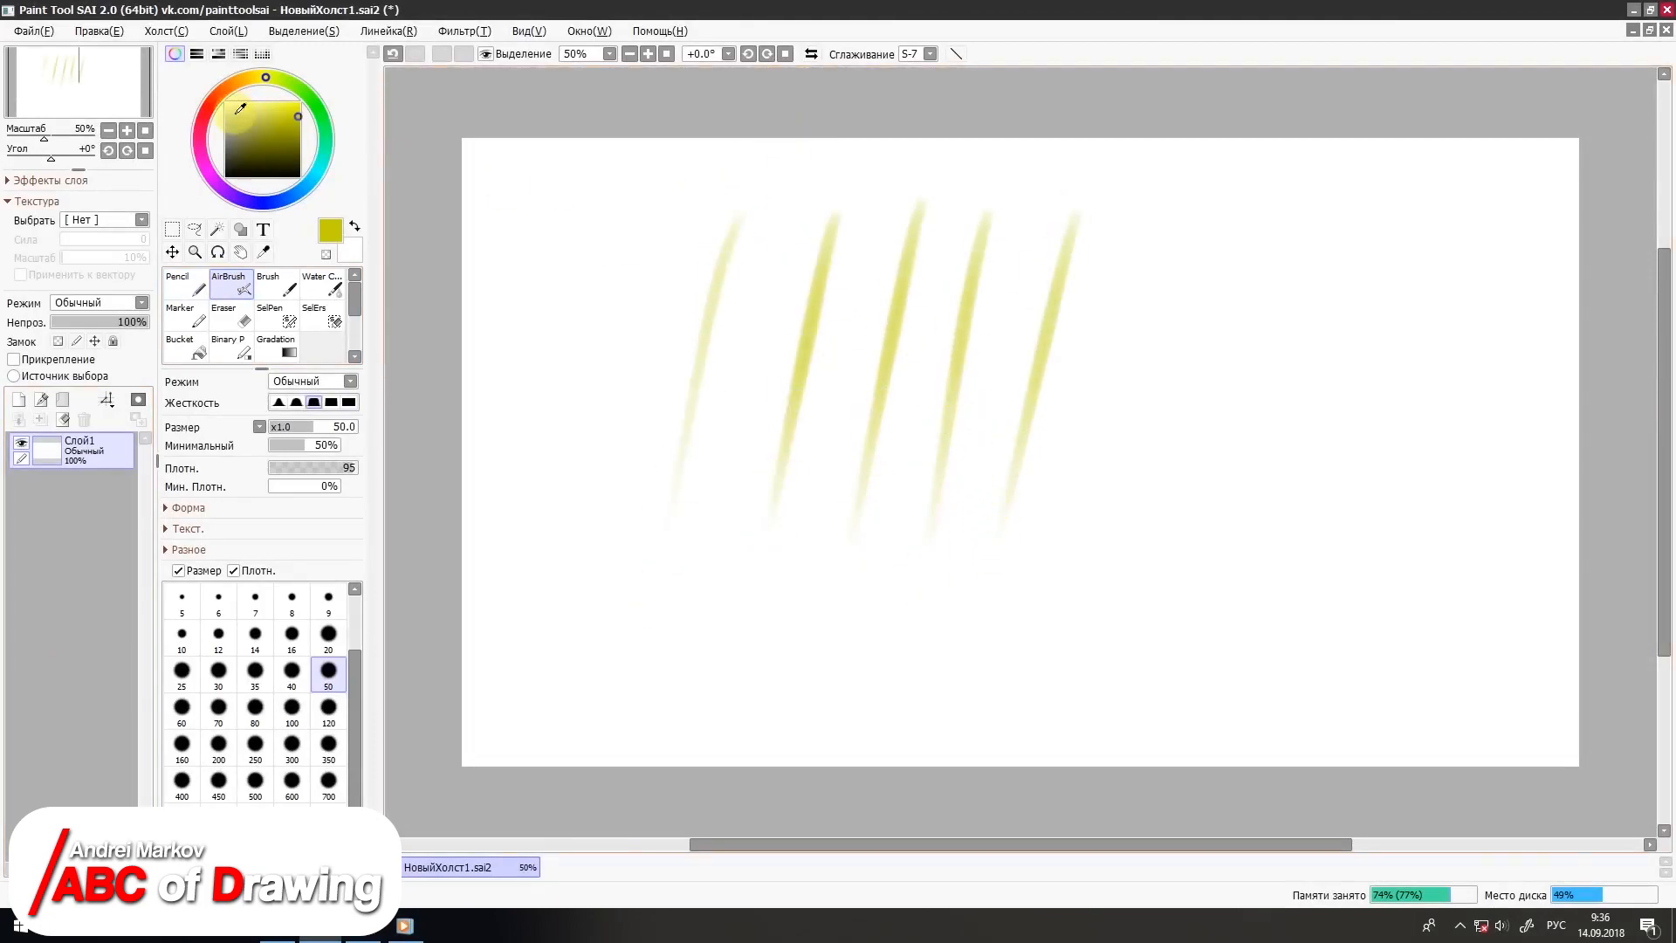
Step: Switch the AirBrush colour to blue and draw strokes across and along the yellow ones to show how the colours overlap
{"action": "left_click", "coordinate": [275, 202]}
{"action": "left_click_drag", "start_coordinate": [790, 205], "coordinate": [860, 461]}
{"action": "left_click_drag", "start_coordinate": [877, 206], "coordinate": [916, 482]}
{"action": "left_click_drag", "start_coordinate": [1077, 216], "coordinate": [1010, 498]}
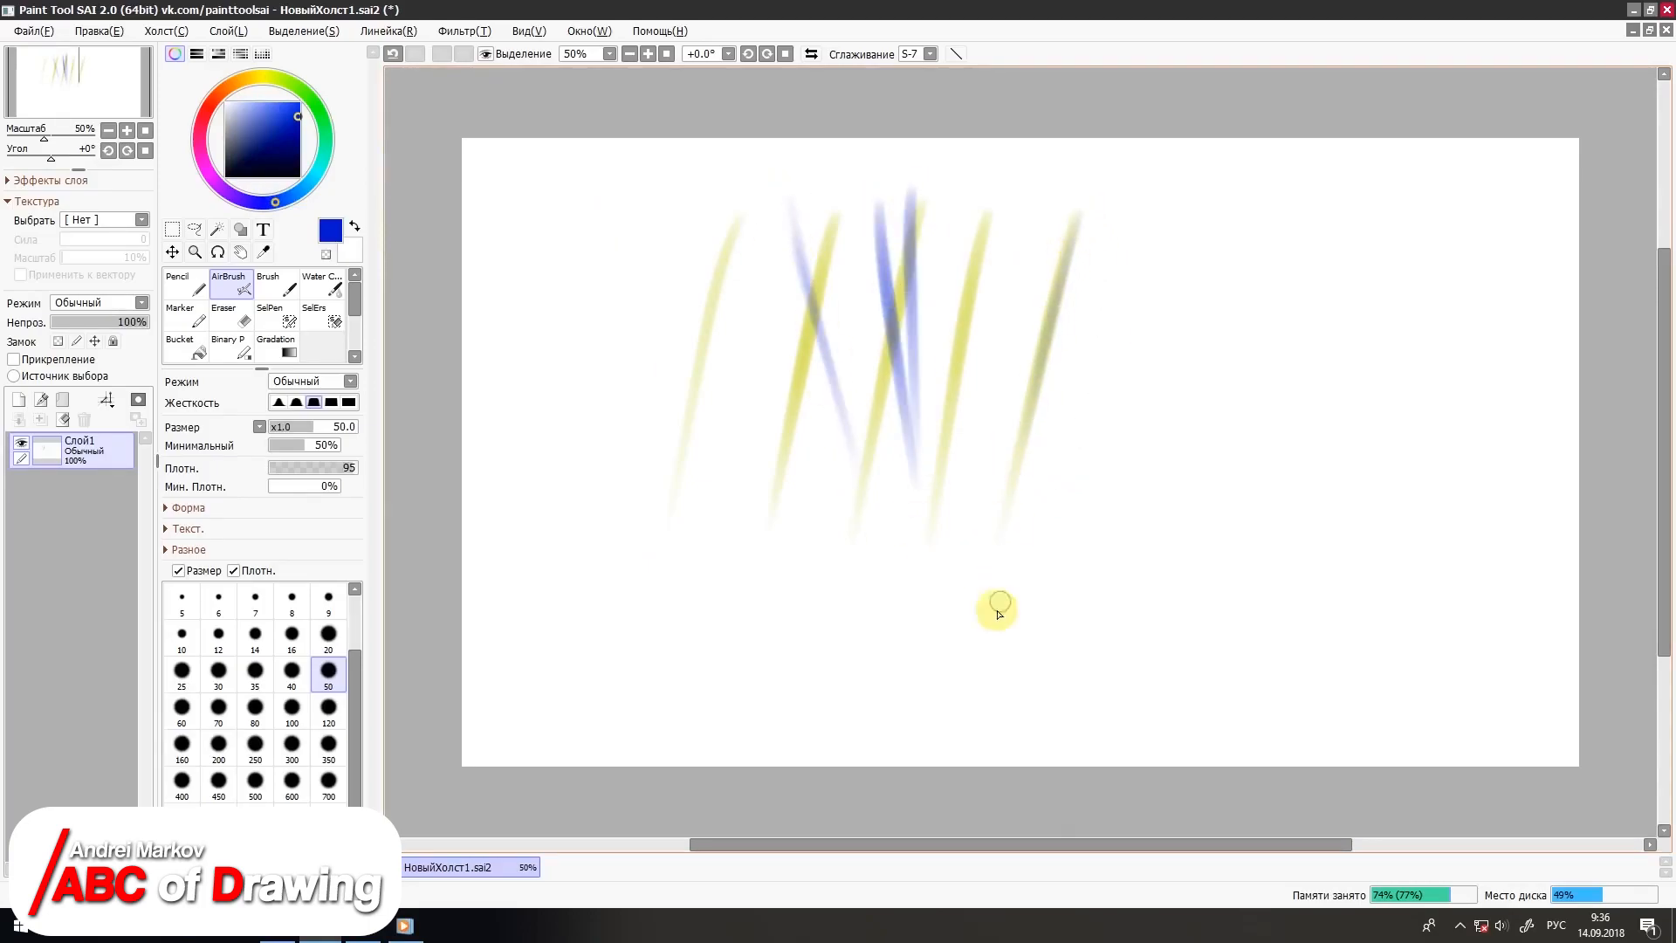
Step: Airbrush red strokes over the yellow and blue ones, including two long crossing diagonals, and clear Слой1
{"action": "left_click", "coordinate": [214, 99]}
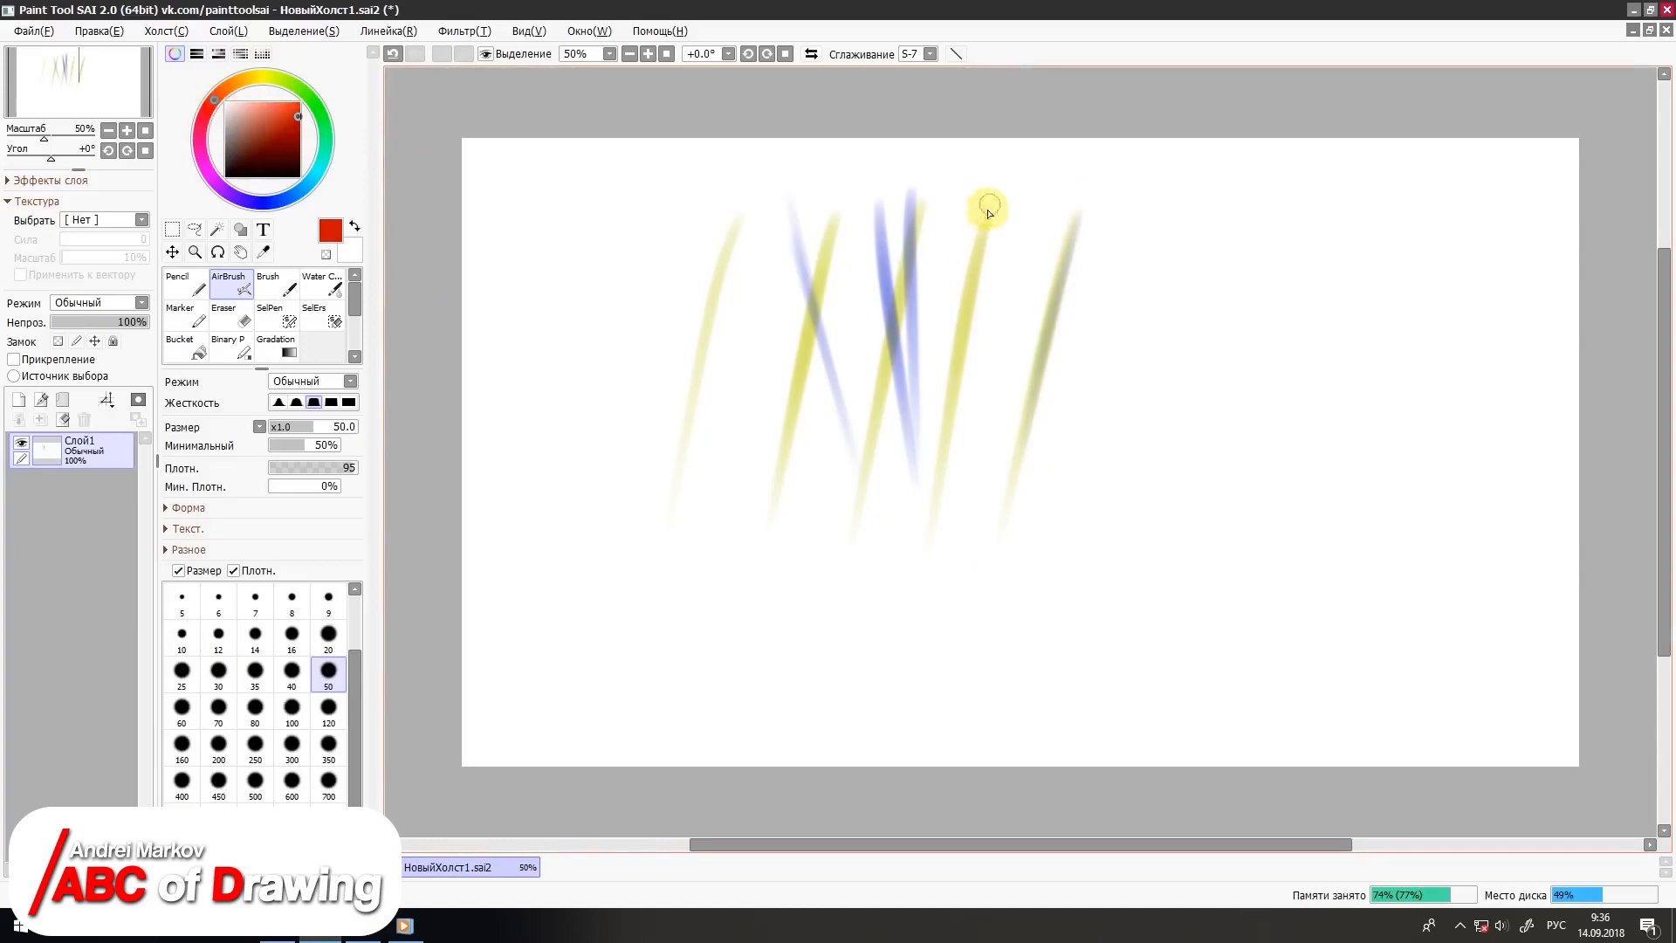
{"action": "left_click_drag", "start_coordinate": [987, 213], "coordinate": [956, 406]}
{"action": "left_click_drag", "start_coordinate": [717, 229], "coordinate": [938, 594]}
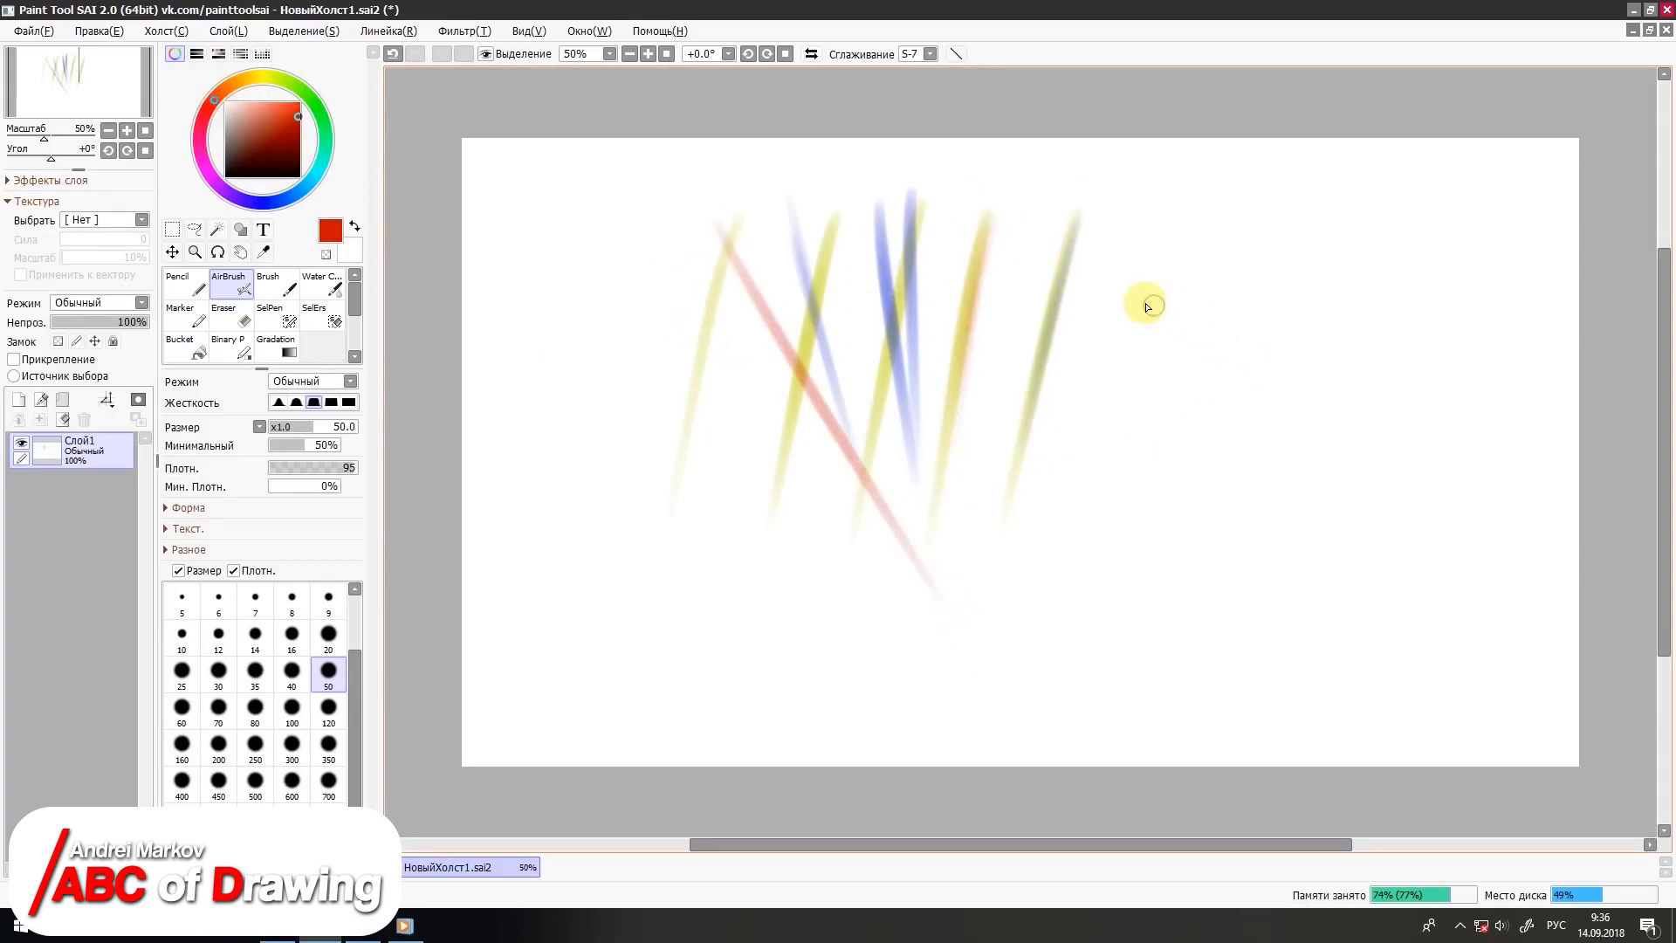
{"action": "left_click_drag", "start_coordinate": [1022, 260], "coordinate": [695, 574]}
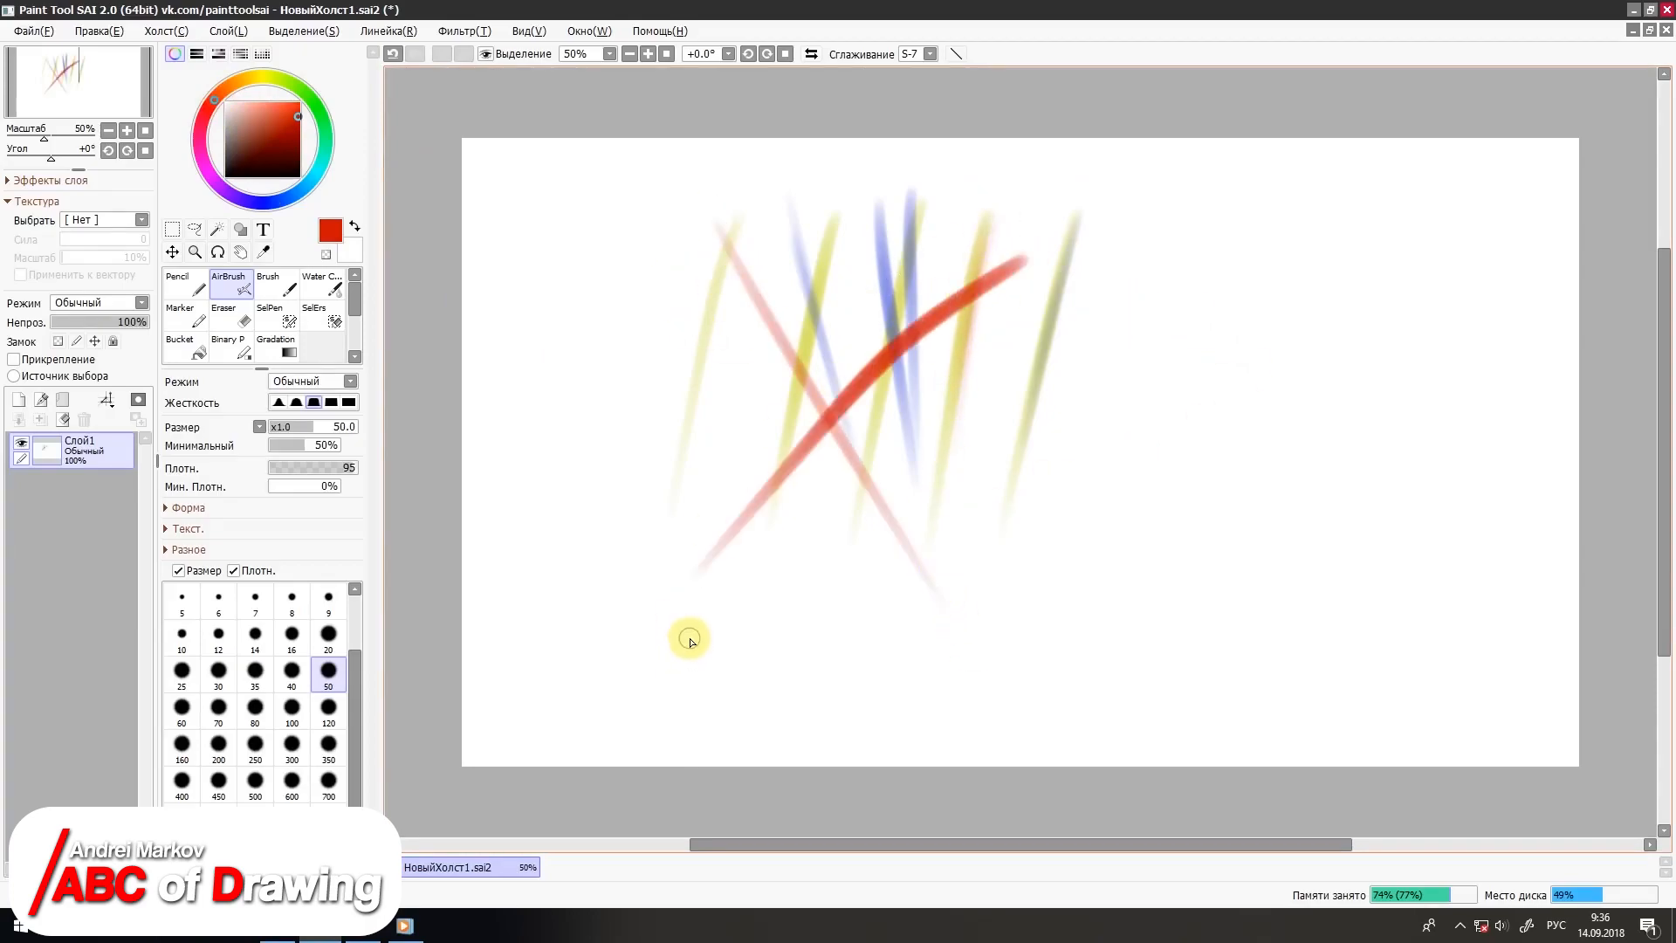
{"action": "key", "text": "Delete"}
Step: Draw a row of slanted red strokes across the canvas with the size 50 Brush
{"action": "left_click", "coordinate": [269, 286]}
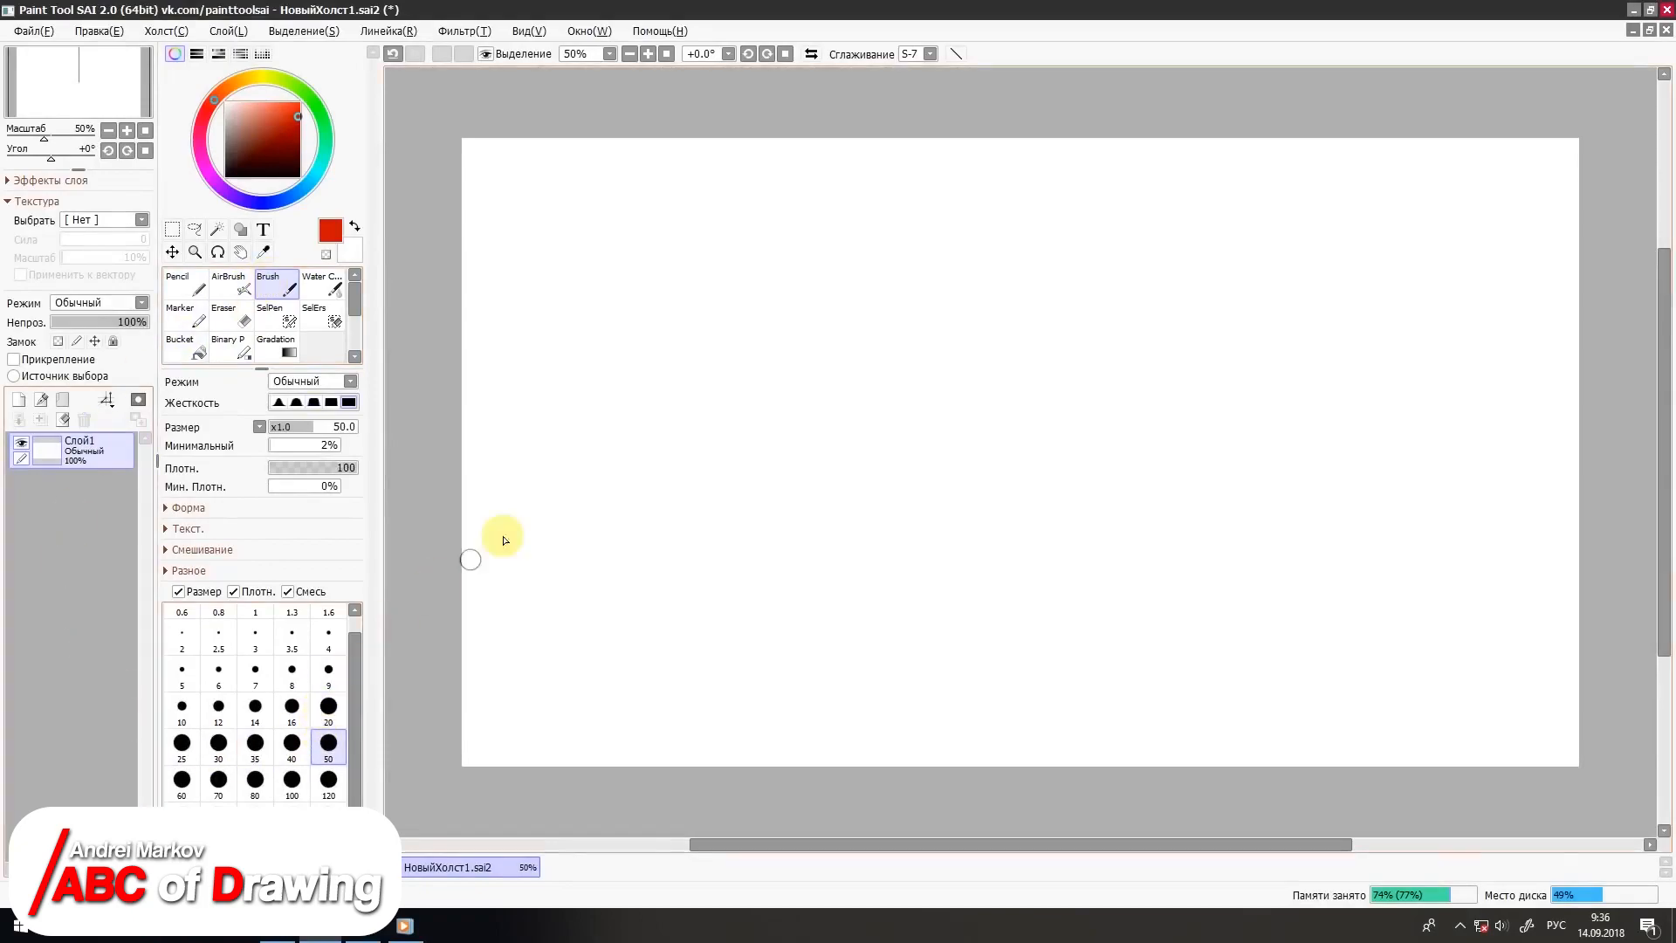
{"action": "left_click_drag", "start_coordinate": [803, 288], "coordinate": [742, 515]}
{"action": "left_click_drag", "start_coordinate": [860, 271], "coordinate": [803, 472]}
{"action": "left_click_drag", "start_coordinate": [939, 236], "coordinate": [837, 567]}
{"action": "left_click_drag", "start_coordinate": [1029, 218], "coordinate": [995, 296]}
{"action": "left_click_drag", "start_coordinate": [908, 599], "coordinate": [912, 587]}
{"action": "mouse_move", "coordinate": [1110, 226]}
{"action": "left_mouse_down"}
{"action": "mouse_move", "coordinate": [1010, 468]}
{"action": "mouse_move", "coordinate": [984, 586]}
{"action": "left_mouse_up"}
{"action": "left_click_drag", "start_coordinate": [1188, 229], "coordinate": [1038, 642]}
Step: Switch the Brush colour to yellow and paint strokes across the red ones to show how the colours blend
{"action": "left_click", "coordinate": [259, 78]}
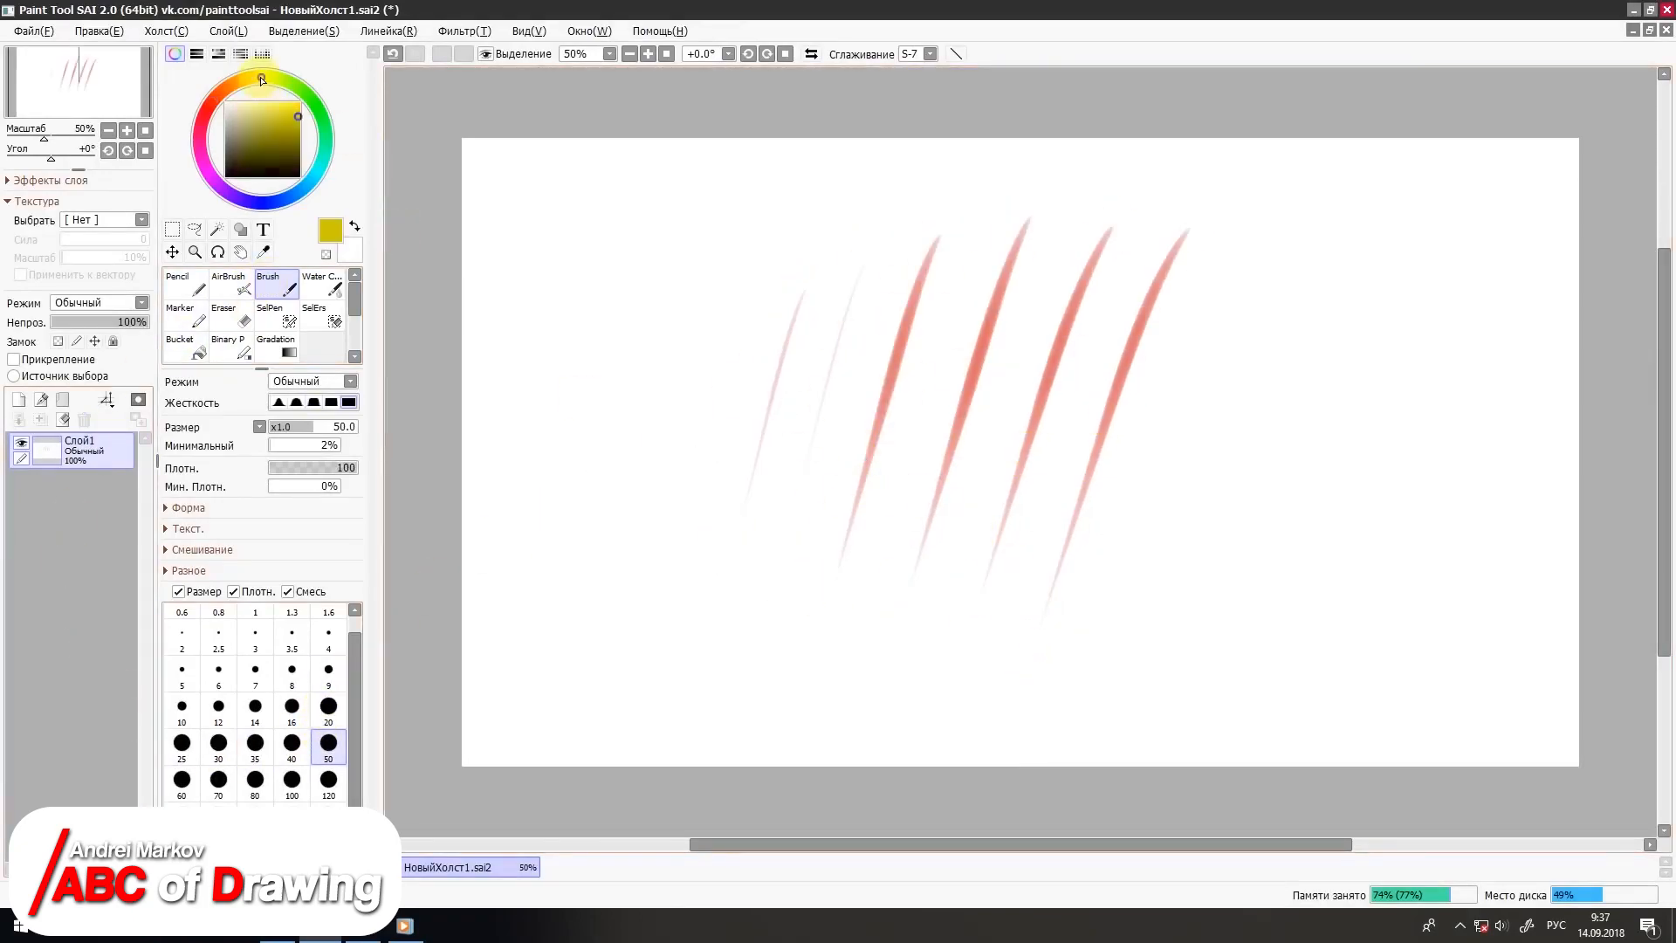
{"action": "left_click_drag", "start_coordinate": [965, 293], "coordinate": [844, 489]}
{"action": "left_click_drag", "start_coordinate": [1008, 301], "coordinate": [931, 459]}
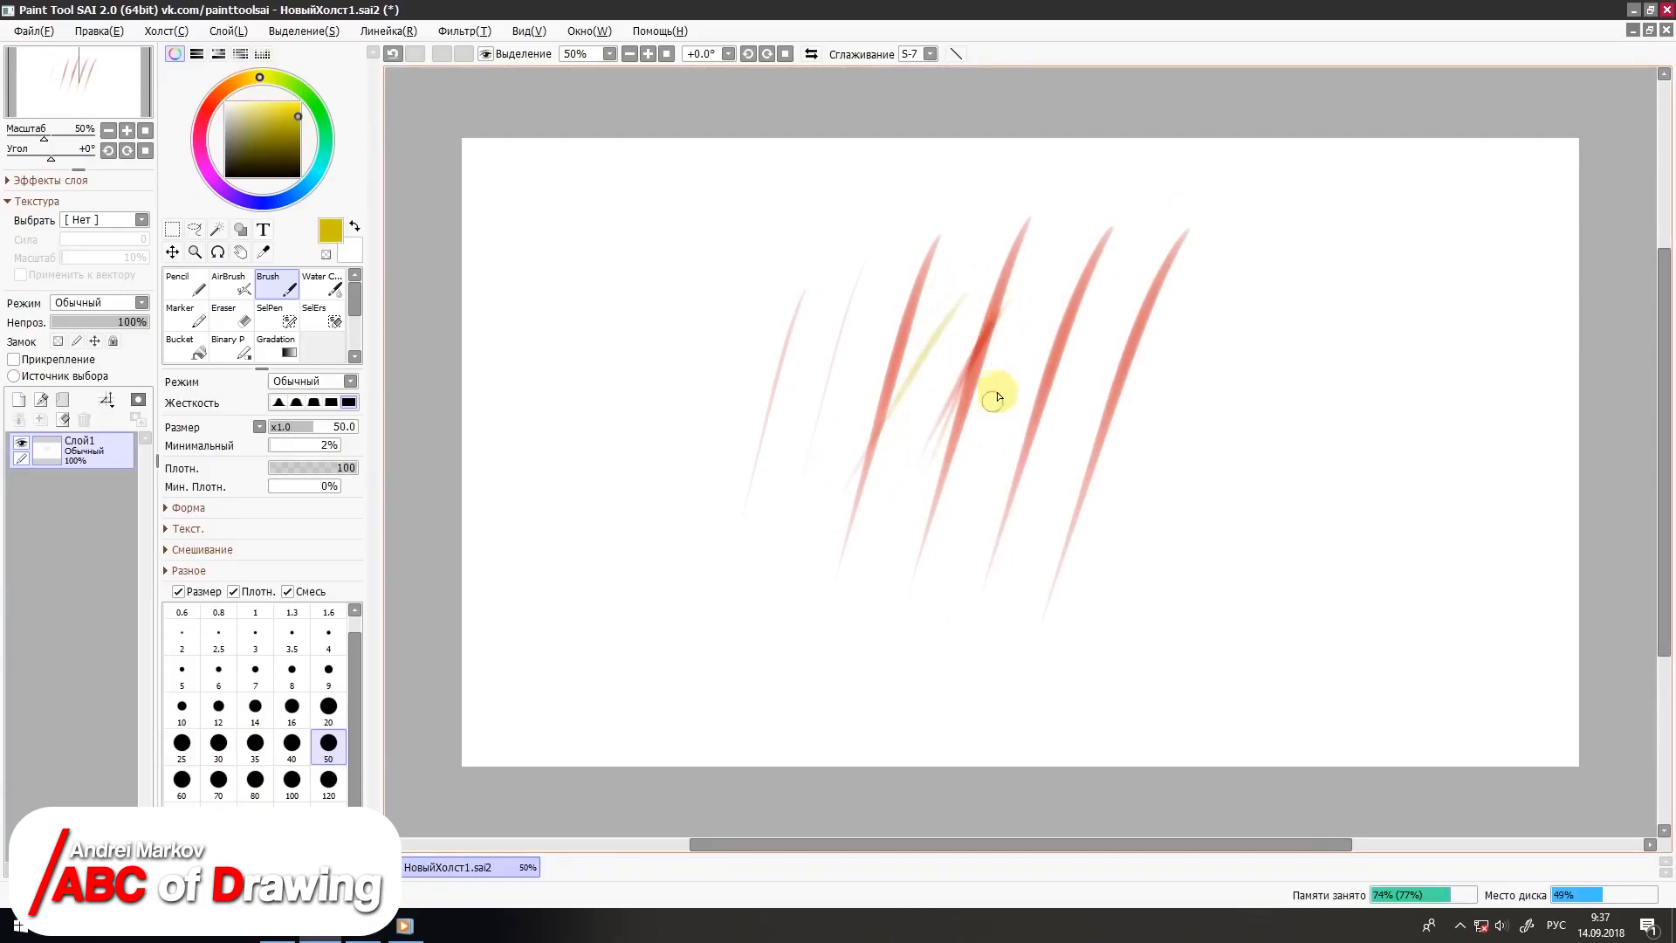
{"action": "left_click_drag", "start_coordinate": [1065, 329], "coordinate": [986, 444]}
{"action": "left_click_drag", "start_coordinate": [1057, 373], "coordinate": [991, 484]}
{"action": "mouse_move", "coordinate": [1170, 310]}
{"action": "left_mouse_down"}
{"action": "mouse_move", "coordinate": [1023, 499]}
{"action": "mouse_move", "coordinate": [1069, 423]}
{"action": "left_mouse_up"}
{"action": "left_click_drag", "start_coordinate": [1127, 279], "coordinate": [1113, 504]}
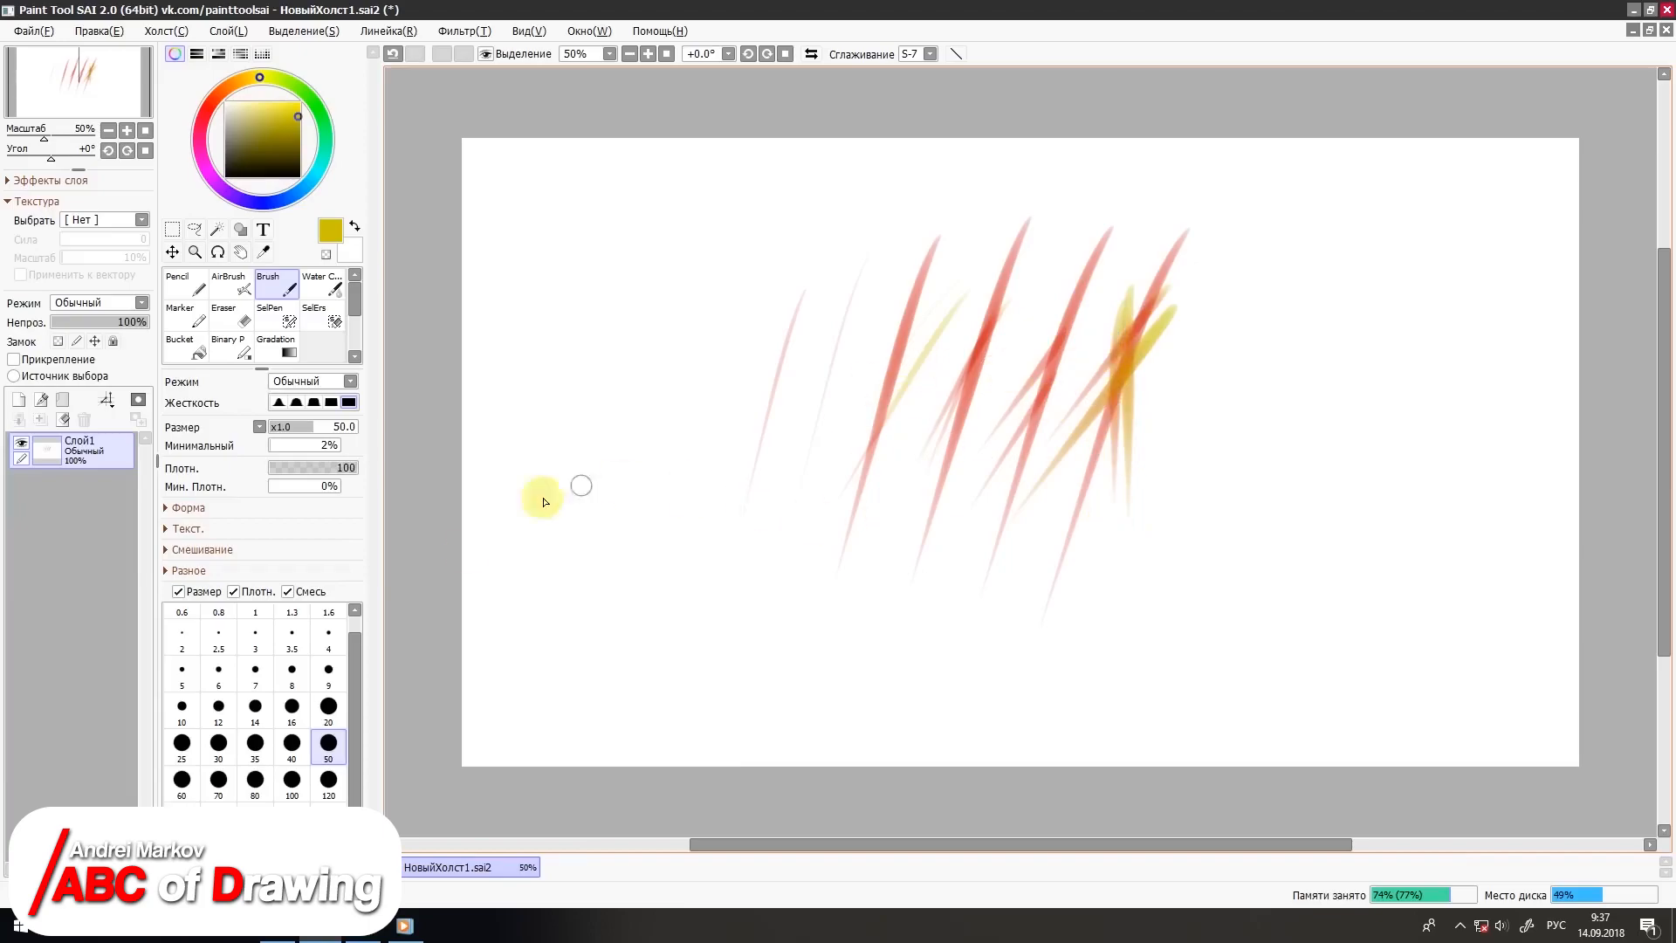
Step: Paint a broad yellow patch with the Brush at size 120 and a thin looping scribble beside it at size 20
{"action": "left_click", "coordinate": [329, 781]}
{"action": "mouse_move", "coordinate": [862, 268]}
{"action": "left_mouse_down"}
{"action": "mouse_move", "coordinate": [758, 457]}
{"action": "mouse_move", "coordinate": [876, 365]}
{"action": "mouse_move", "coordinate": [876, 457]}
{"action": "mouse_move", "coordinate": [768, 641]}
{"action": "left_mouse_up"}
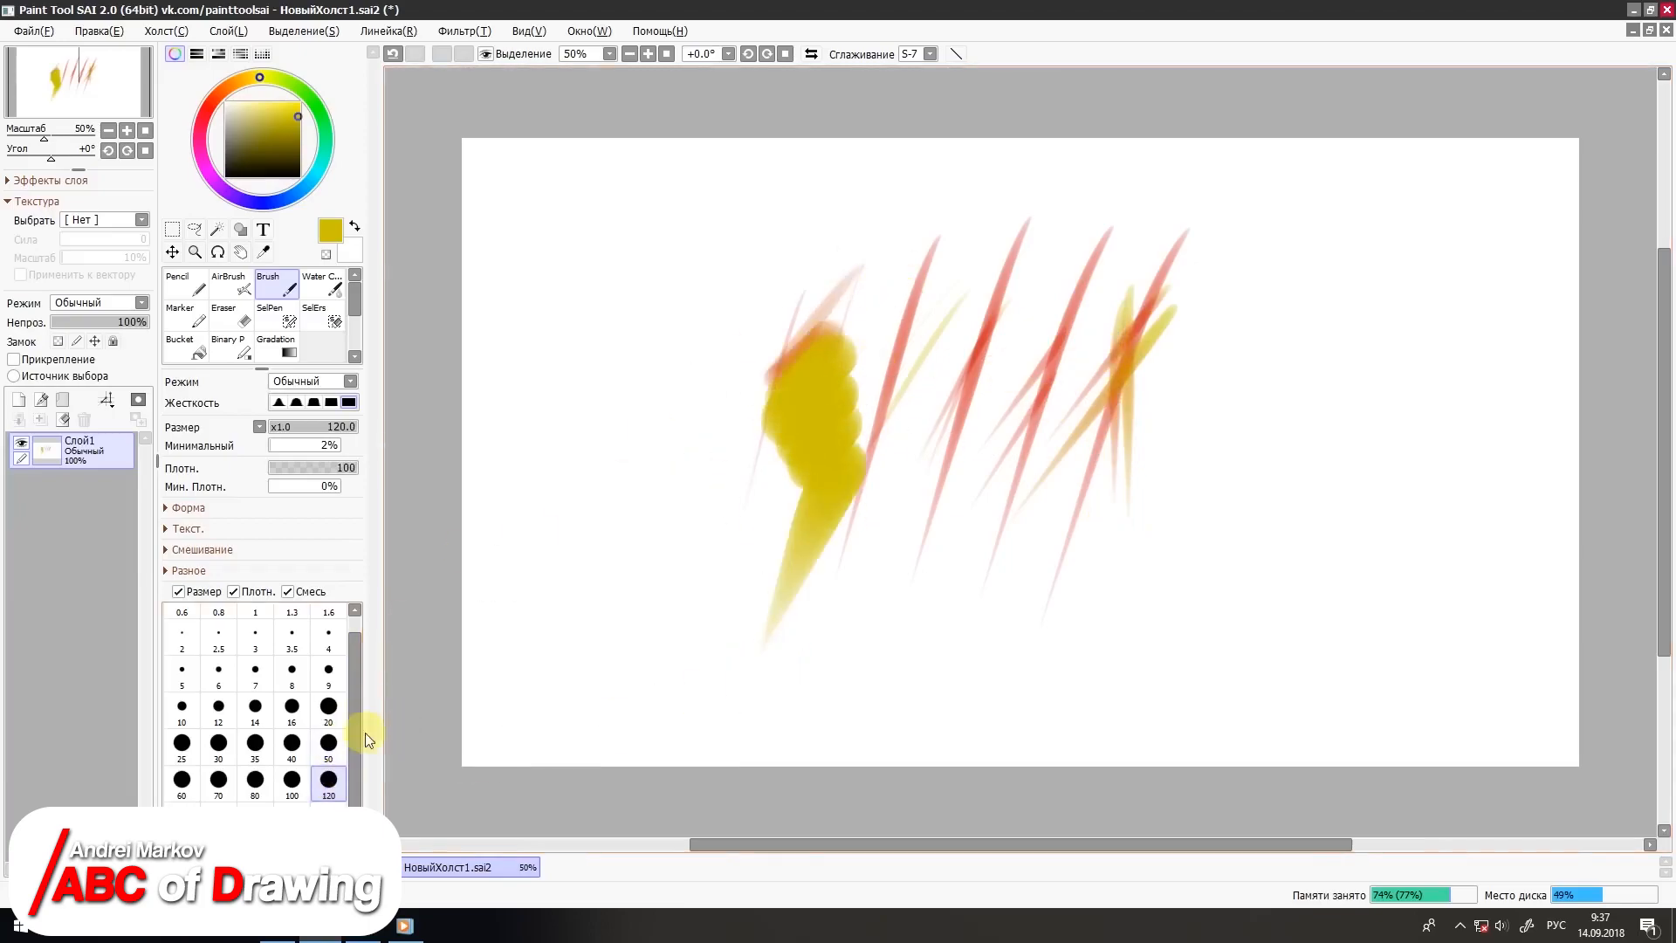
{"action": "left_click", "coordinate": [328, 705]}
{"action": "mouse_move", "coordinate": [608, 368]}
{"action": "left_mouse_down"}
{"action": "mouse_move", "coordinate": [654, 489]}
{"action": "mouse_move", "coordinate": [790, 599]}
{"action": "left_mouse_up"}
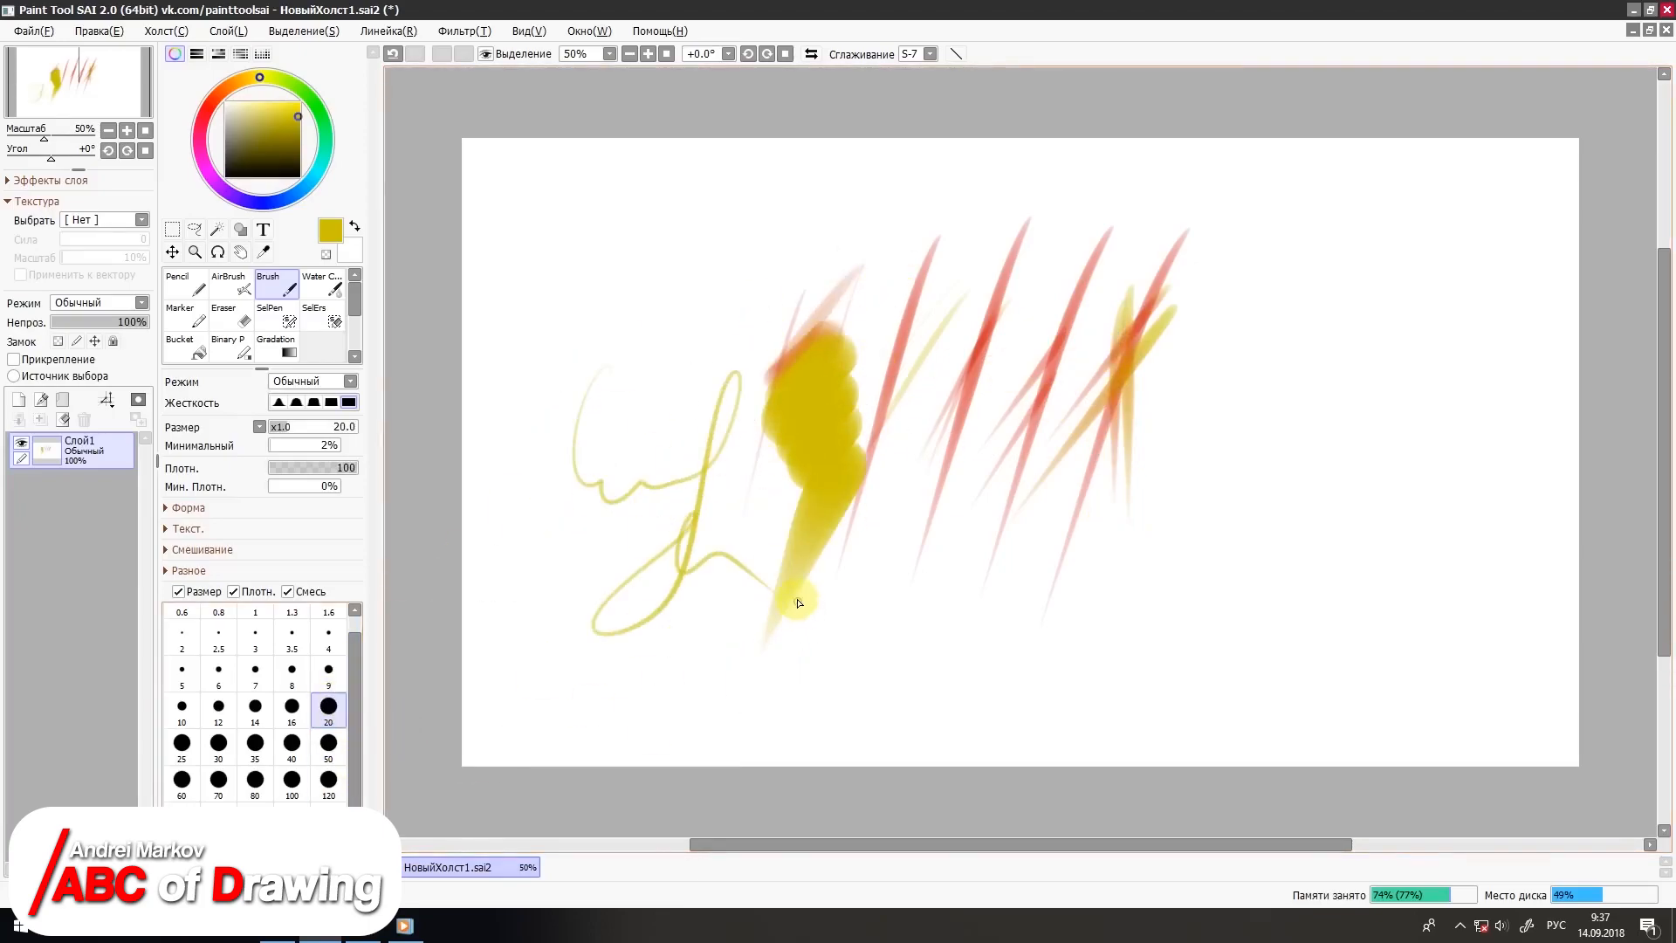
Step: Change the stroke smoothing (Сглаживание) level
{"action": "left_click", "coordinate": [930, 53]}
{"action": "left_click", "coordinate": [906, 236]}
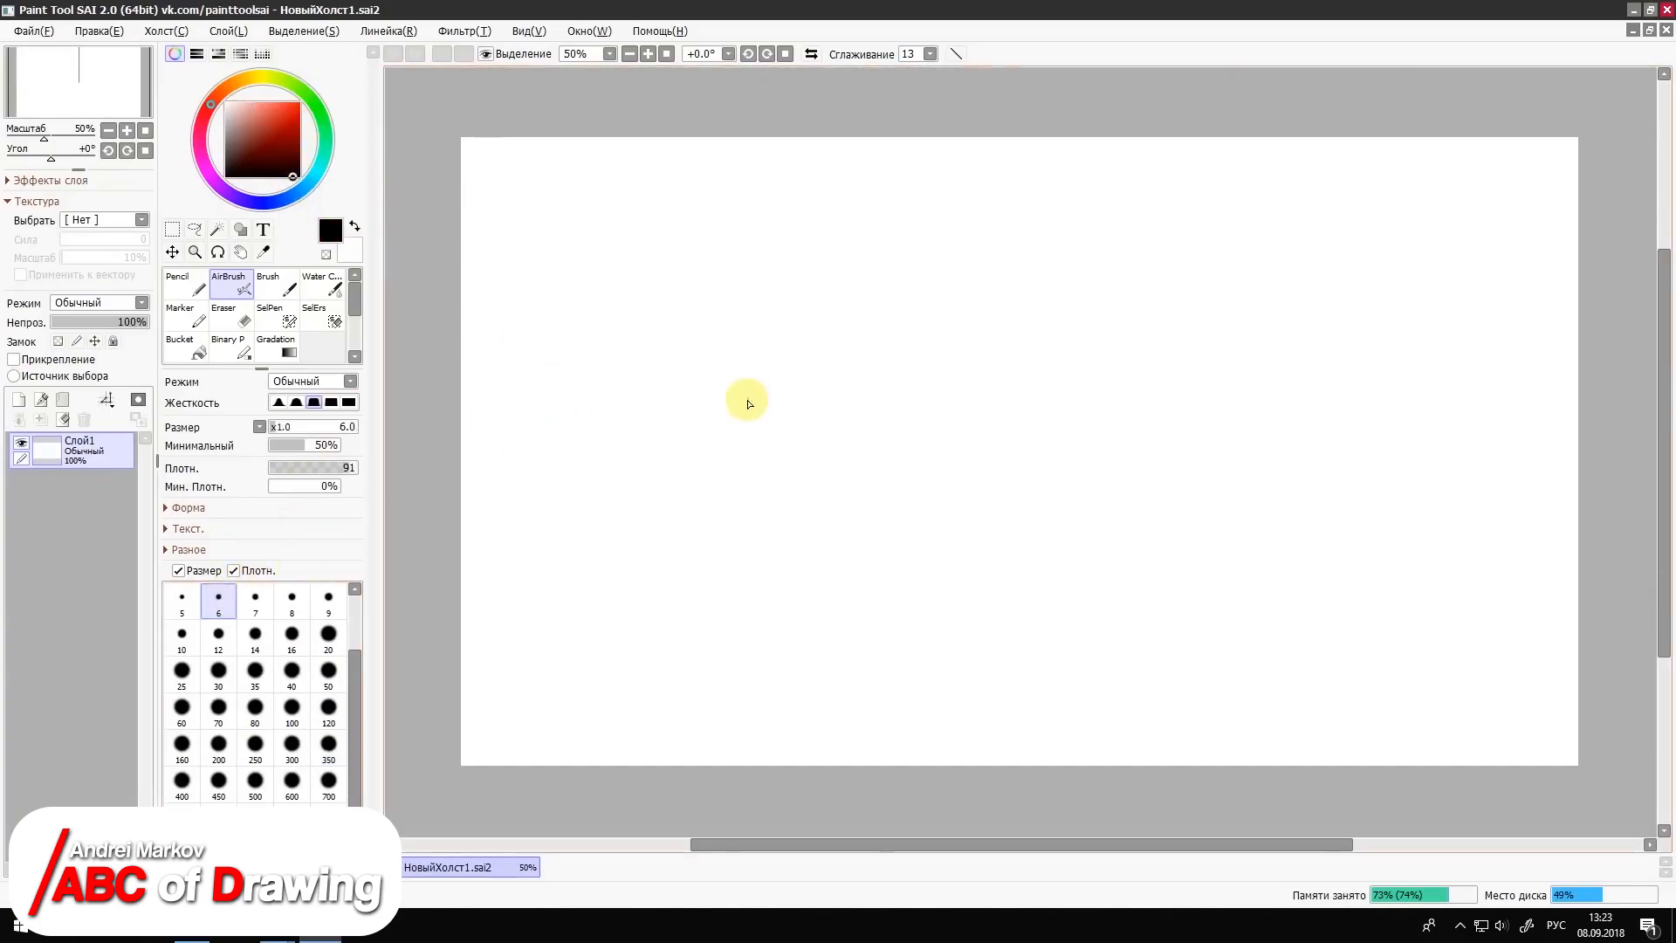
Step: Sketch the almond-shaped outline of an eye with its inner corner, using the black Pencil at size 9
{"action": "left_click", "coordinate": [183, 284]}
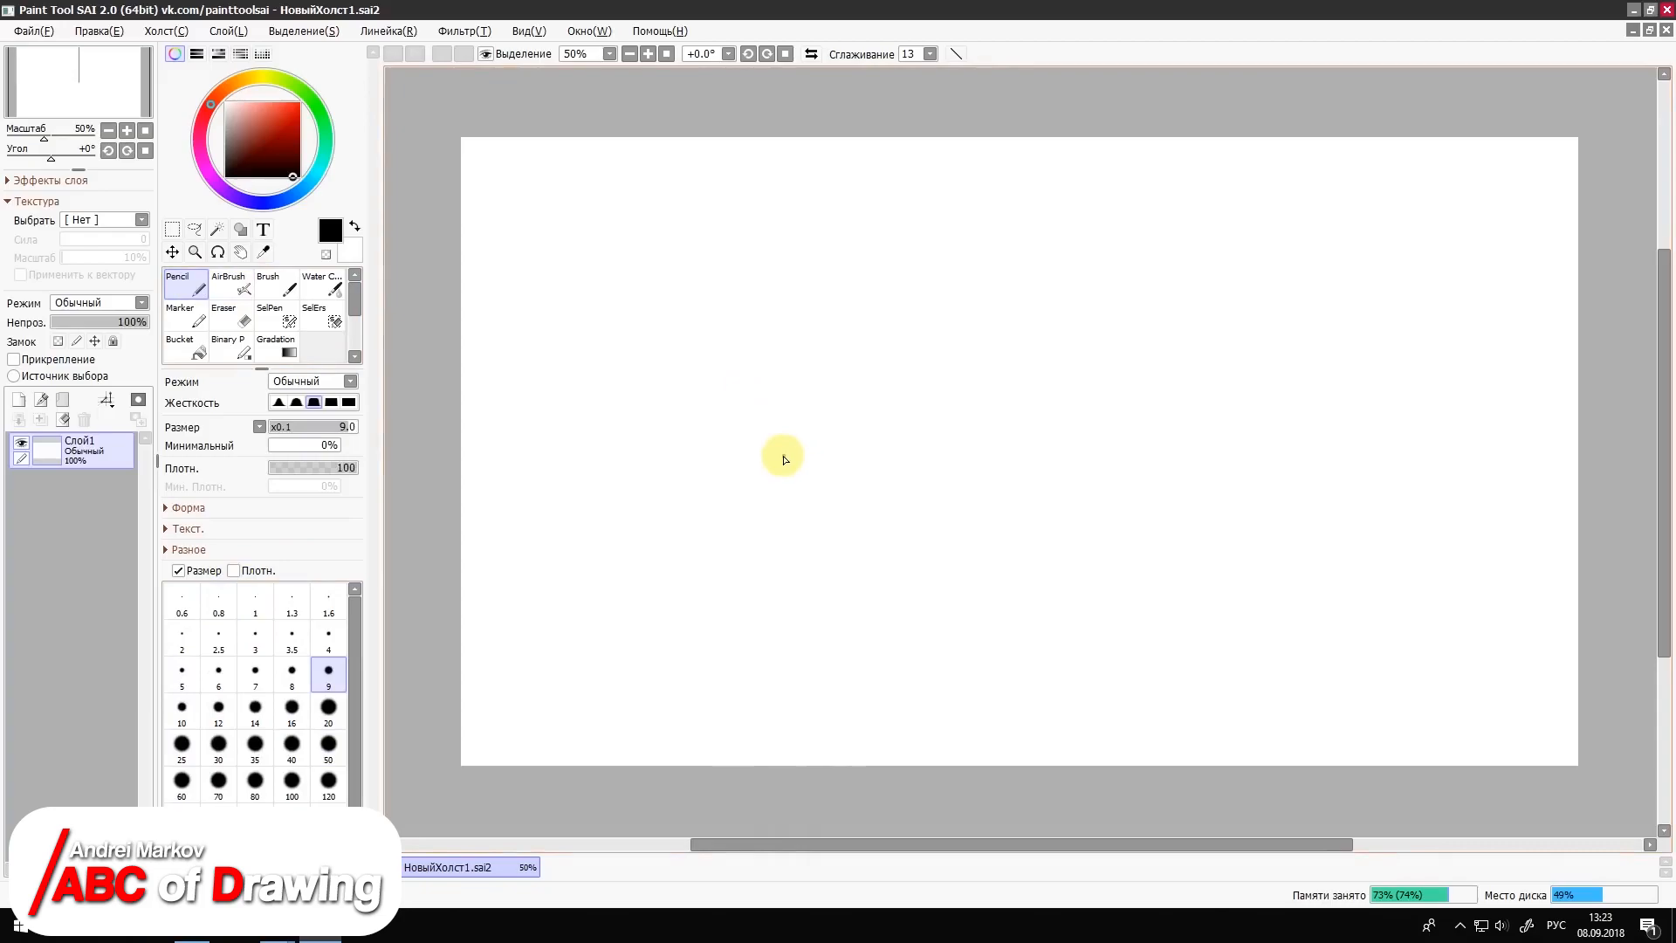
{"action": "mouse_move", "coordinate": [768, 463]}
{"action": "left_mouse_down"}
{"action": "mouse_move", "coordinate": [799, 493]}
{"action": "mouse_move", "coordinate": [801, 458]}
{"action": "mouse_move", "coordinate": [940, 342]}
{"action": "mouse_move", "coordinate": [903, 335]}
{"action": "mouse_move", "coordinate": [791, 465]}
{"action": "mouse_move", "coordinate": [924, 339]}
{"action": "mouse_move", "coordinate": [887, 375]}
{"action": "mouse_move", "coordinate": [894, 346]}
{"action": "mouse_move", "coordinate": [1049, 310]}
{"action": "mouse_move", "coordinate": [1178, 355]}
{"action": "mouse_move", "coordinate": [1284, 424]}
{"action": "mouse_move", "coordinate": [1237, 441]}
{"action": "left_mouse_up"}
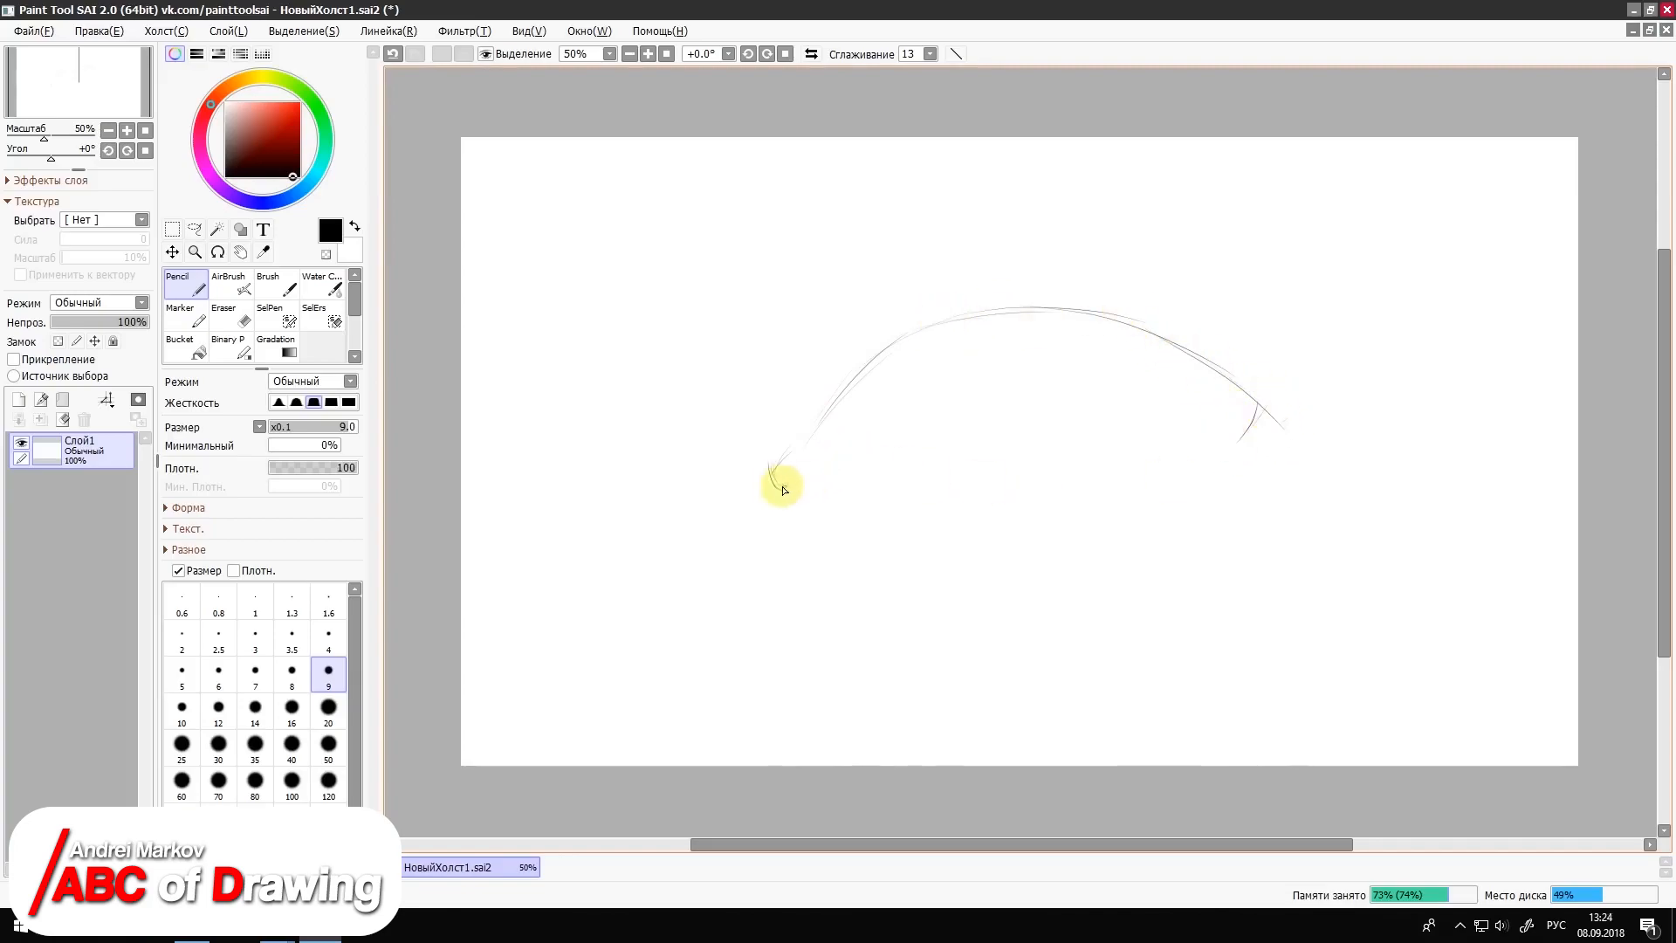
{"action": "mouse_move", "coordinate": [808, 437]}
{"action": "left_mouse_down"}
{"action": "mouse_move", "coordinate": [789, 495]}
{"action": "mouse_move", "coordinate": [778, 479]}
{"action": "mouse_move", "coordinate": [823, 507]}
{"action": "mouse_move", "coordinate": [1155, 516]}
{"action": "mouse_move", "coordinate": [1234, 468]}
{"action": "mouse_move", "coordinate": [1253, 404]}
{"action": "left_mouse_up"}
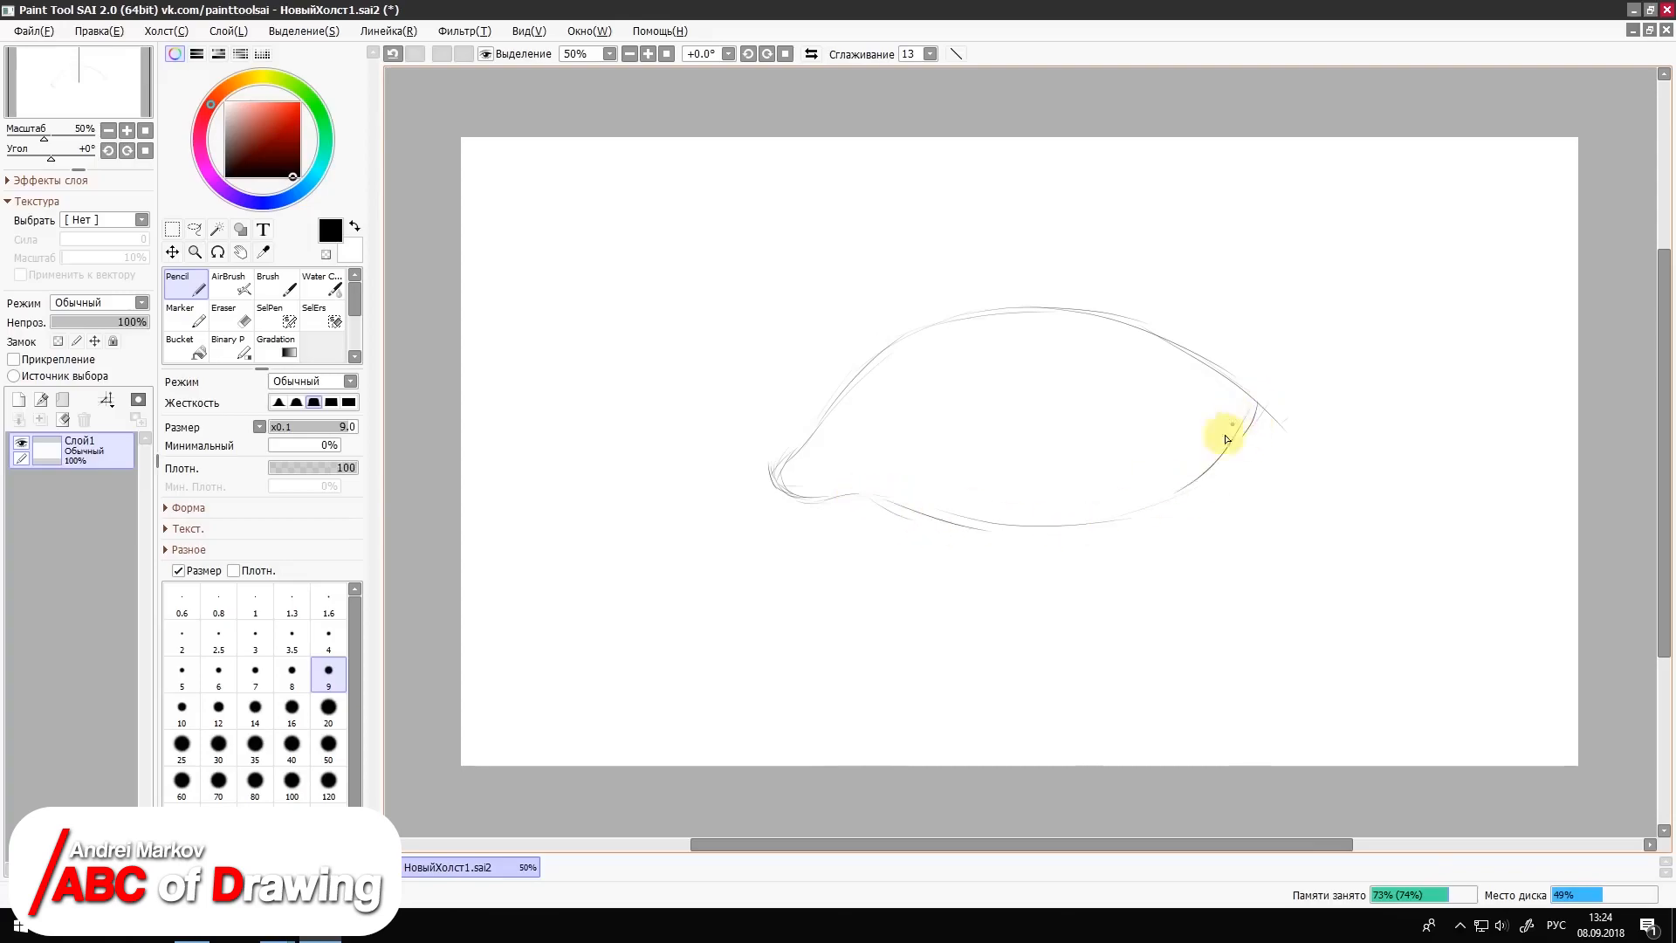
{"action": "left_click_drag", "start_coordinate": [875, 496], "coordinate": [1261, 419]}
{"action": "left_click_drag", "start_coordinate": [999, 515], "coordinate": [1249, 405]}
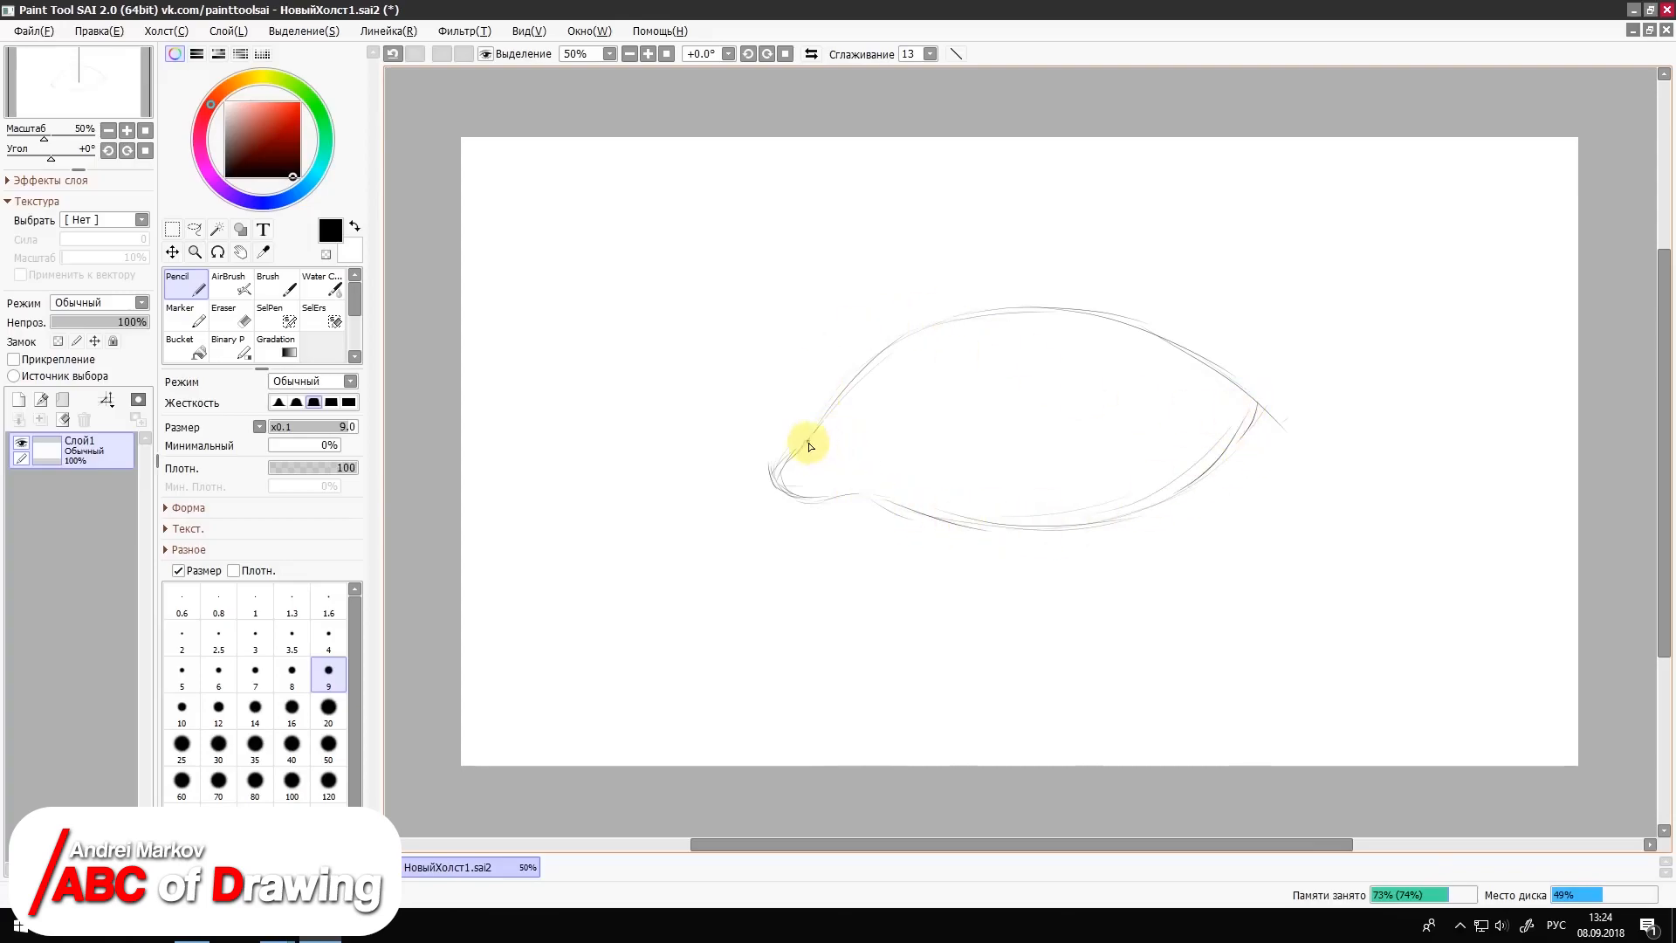
{"action": "left_click_drag", "start_coordinate": [810, 446], "coordinate": [844, 490]}
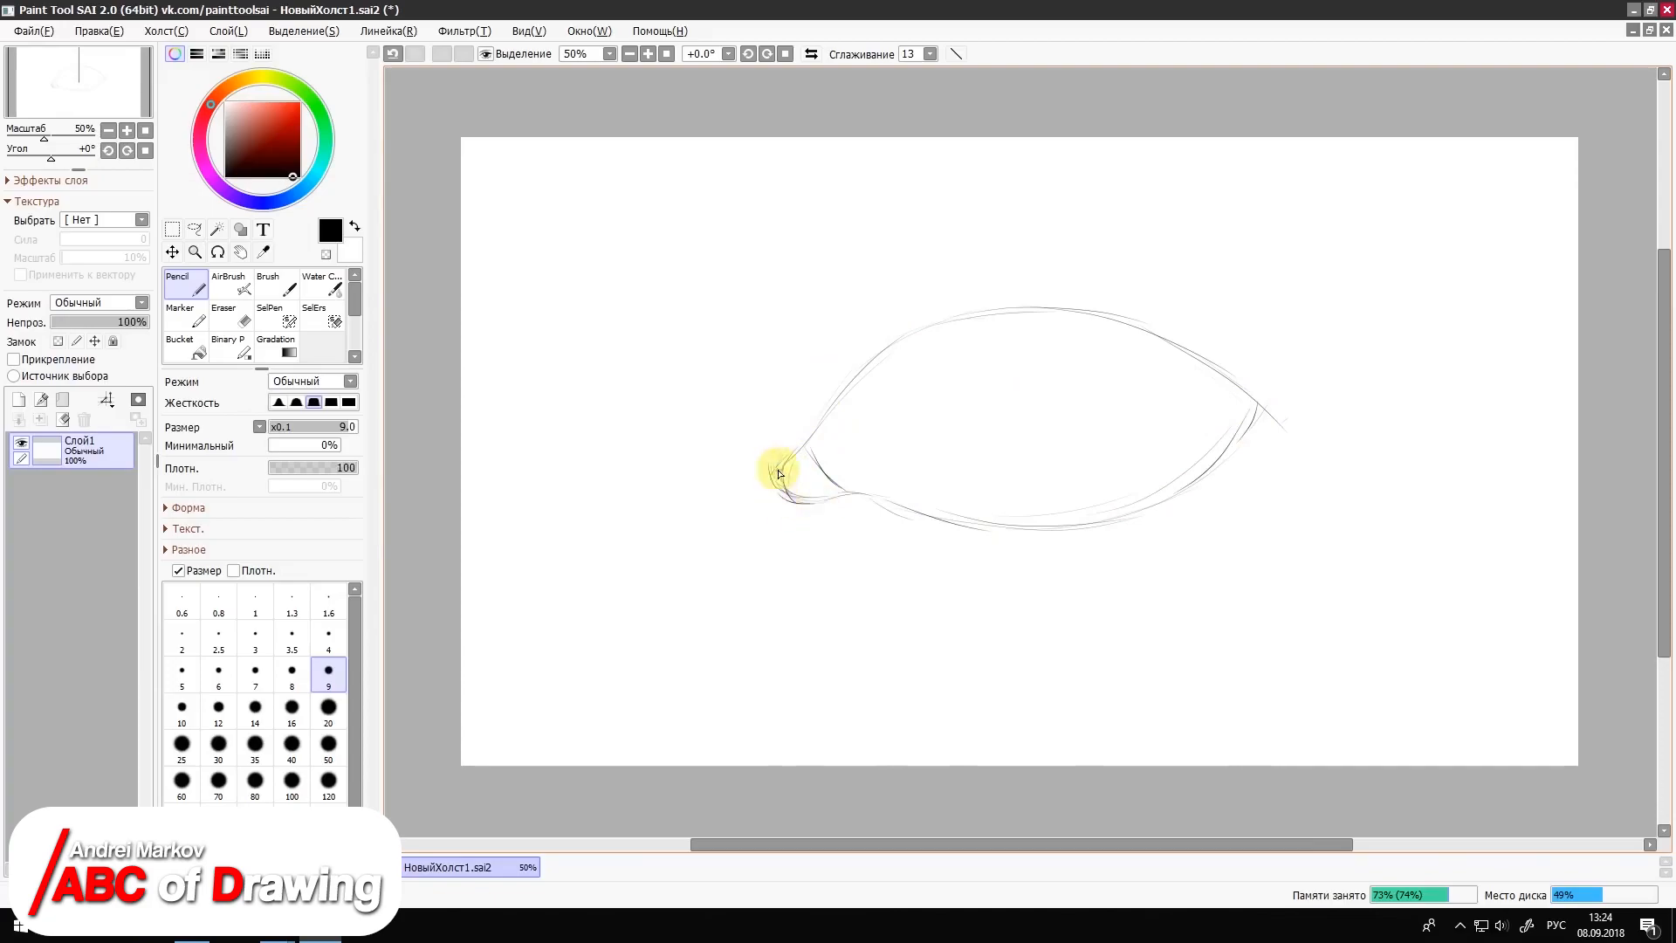
Step: Sketch the upper eyelid edge and the arched crease above the eye with repeated light pencil strokes
{"action": "mouse_move", "coordinate": [872, 266]}
{"action": "left_mouse_down"}
{"action": "mouse_move", "coordinate": [797, 348]}
{"action": "mouse_move", "coordinate": [958, 243]}
{"action": "left_mouse_up"}
{"action": "mouse_move", "coordinate": [839, 318]}
{"action": "left_mouse_down"}
{"action": "mouse_move", "coordinate": [993, 253]}
{"action": "mouse_move", "coordinate": [1098, 261]}
{"action": "left_mouse_up"}
{"action": "left_click_drag", "start_coordinate": [992, 253], "coordinate": [1248, 342]}
{"action": "mouse_move", "coordinate": [834, 322]}
{"action": "left_mouse_down"}
{"action": "mouse_move", "coordinate": [1163, 274]}
{"action": "mouse_move", "coordinate": [1235, 342]}
{"action": "left_mouse_up"}
{"action": "mouse_move", "coordinate": [825, 417]}
{"action": "left_mouse_down"}
{"action": "mouse_move", "coordinate": [983, 299]}
{"action": "mouse_move", "coordinate": [1054, 293]}
{"action": "mouse_move", "coordinate": [1245, 383]}
{"action": "left_mouse_up"}
{"action": "left_click_drag", "start_coordinate": [1057, 290], "coordinate": [1257, 389]}
{"action": "left_click_drag", "start_coordinate": [1244, 321], "coordinate": [1025, 244]}
{"action": "mouse_move", "coordinate": [1171, 281]}
{"action": "left_mouse_down"}
{"action": "mouse_move", "coordinate": [969, 250]}
{"action": "mouse_move", "coordinate": [883, 283]}
{"action": "mouse_move", "coordinate": [801, 391]}
{"action": "left_mouse_up"}
{"action": "left_click_drag", "start_coordinate": [1126, 260], "coordinate": [1279, 333]}
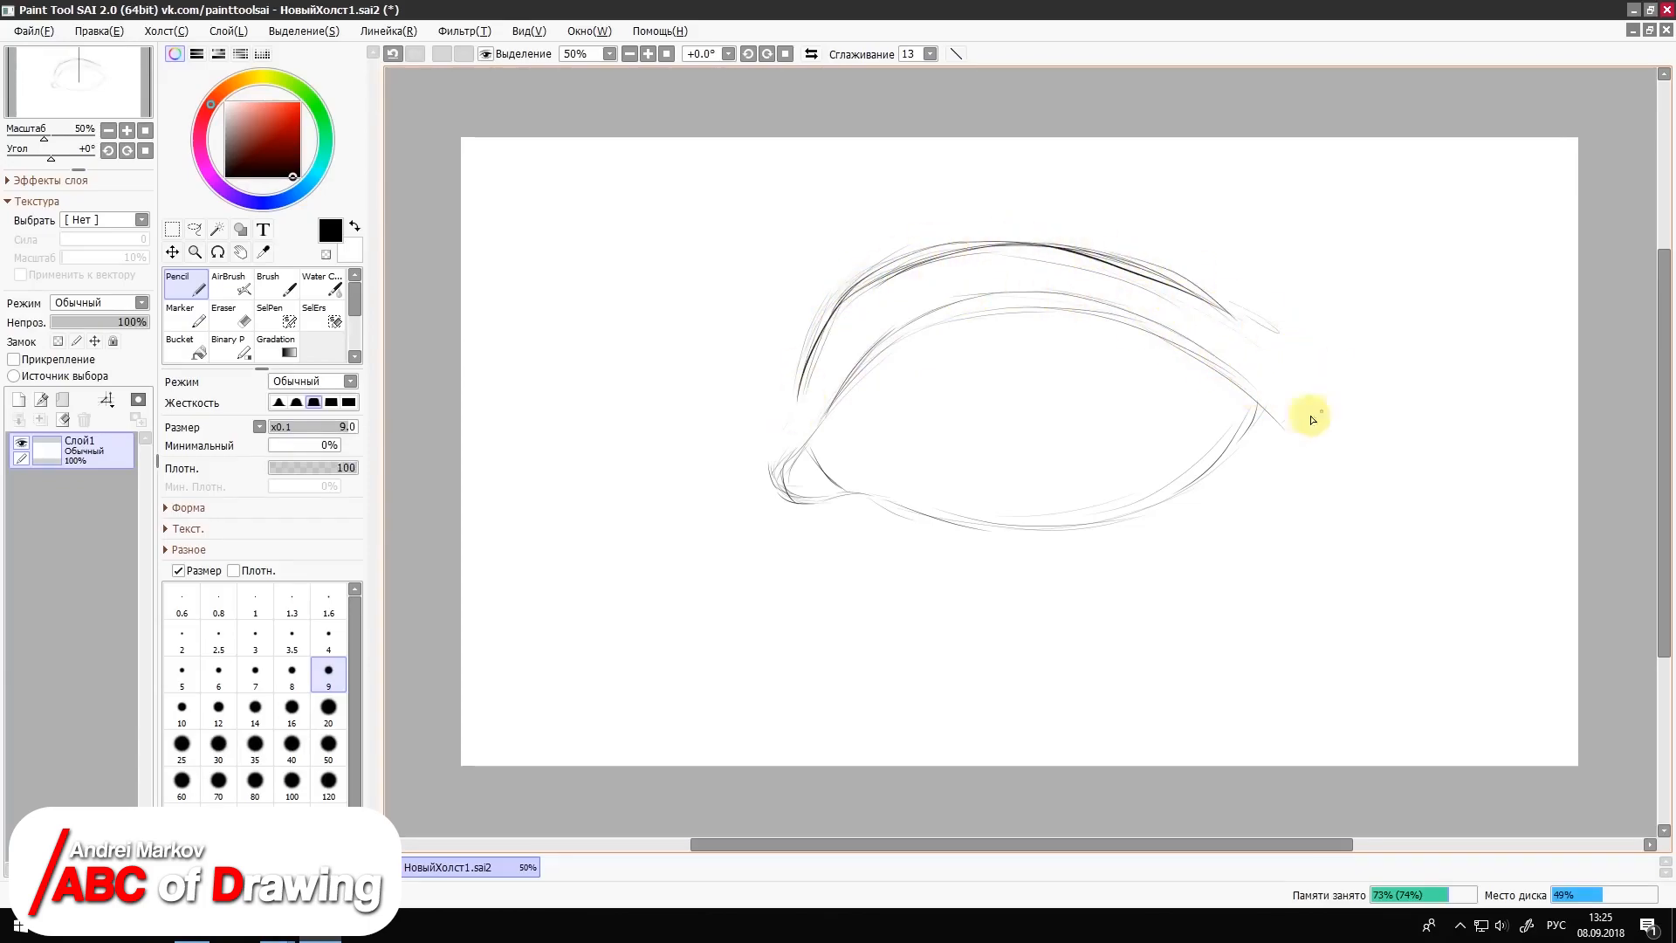
Step: Sketch the lower eyelid's outer edge beneath the eye with overlapping curved pencil strokes
{"action": "left_click_drag", "start_coordinate": [887, 517], "coordinate": [998, 550]}
{"action": "left_click_drag", "start_coordinate": [904, 516], "coordinate": [1123, 552]}
{"action": "left_click_drag", "start_coordinate": [1267, 441], "coordinate": [1047, 551]}
{"action": "mouse_move", "coordinate": [889, 521]}
{"action": "left_mouse_down"}
{"action": "mouse_move", "coordinate": [1080, 552]}
{"action": "mouse_move", "coordinate": [1255, 459]}
{"action": "left_mouse_up"}
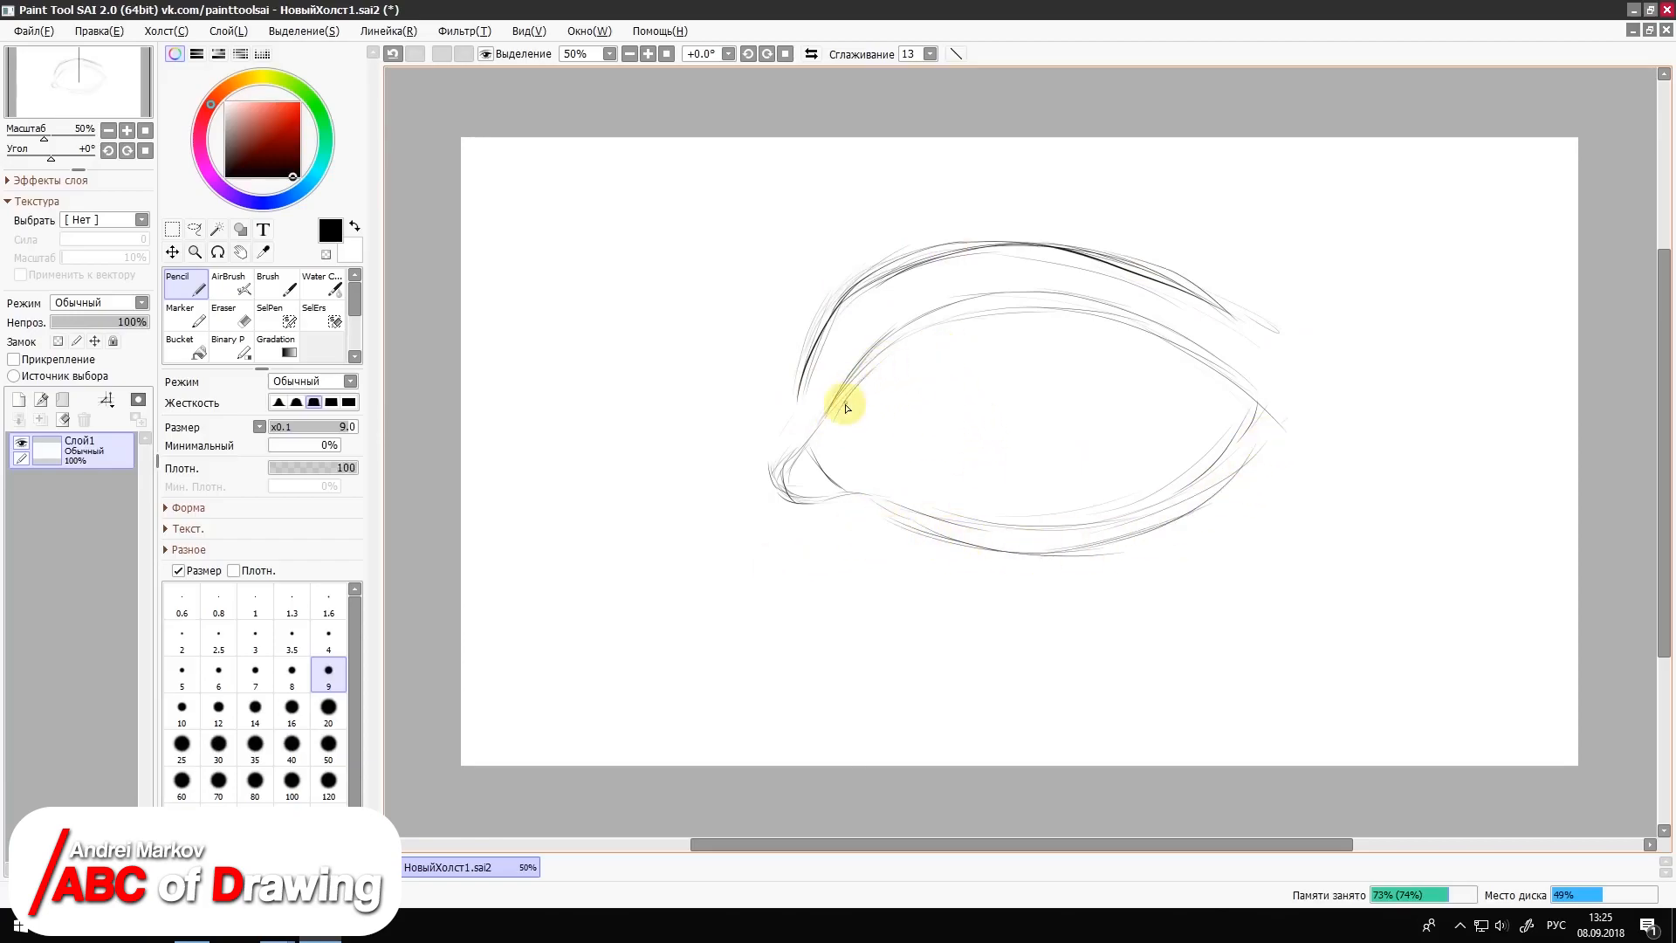
Step: Sketch the upper lid line, the round iris and the pupil with its highlight curve inside the eye
{"action": "mouse_move", "coordinate": [828, 423]}
{"action": "left_mouse_down"}
{"action": "mouse_move", "coordinate": [871, 363]}
{"action": "mouse_move", "coordinate": [1085, 314]}
{"action": "mouse_move", "coordinate": [1219, 400]}
{"action": "left_mouse_up"}
{"action": "mouse_move", "coordinate": [969, 336]}
{"action": "left_mouse_down"}
{"action": "mouse_move", "coordinate": [916, 422]}
{"action": "mouse_move", "coordinate": [1122, 437]}
{"action": "mouse_move", "coordinate": [1113, 336]}
{"action": "left_mouse_up"}
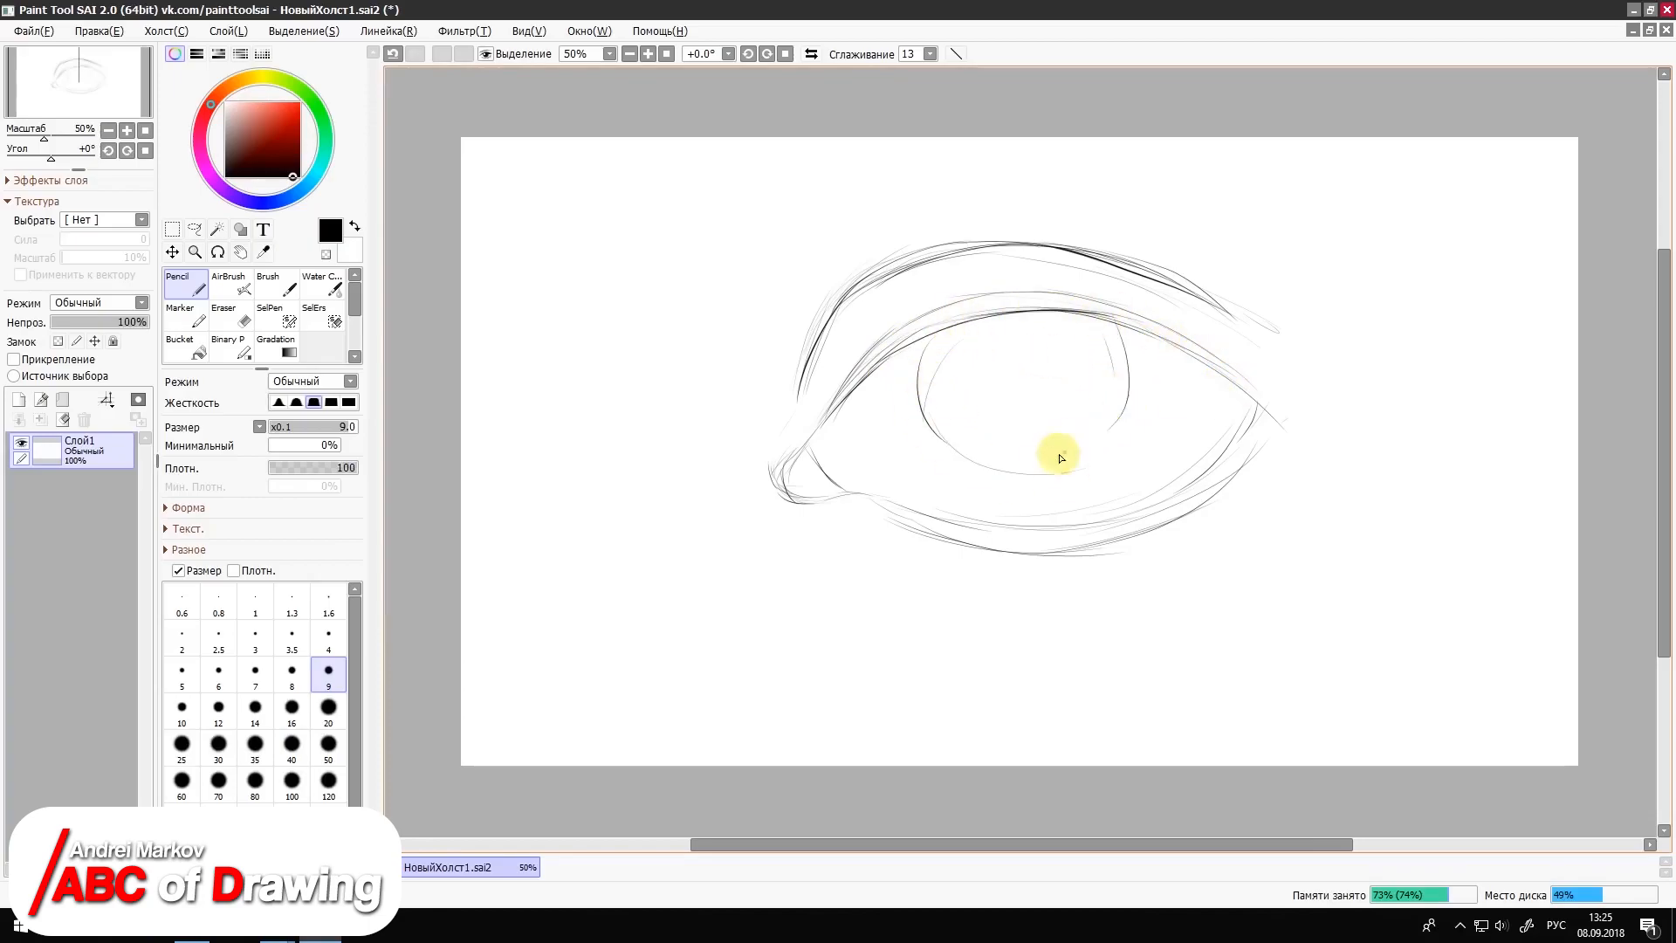
{"action": "mouse_move", "coordinate": [1059, 453]}
{"action": "left_mouse_down"}
{"action": "mouse_move", "coordinate": [1115, 346]}
{"action": "mouse_move", "coordinate": [1076, 463]}
{"action": "left_mouse_up"}
{"action": "mouse_move", "coordinate": [928, 409]}
{"action": "left_mouse_down"}
{"action": "mouse_move", "coordinate": [1111, 423]}
{"action": "mouse_move", "coordinate": [972, 352]}
{"action": "mouse_move", "coordinate": [933, 409]}
{"action": "mouse_move", "coordinate": [1057, 368]}
{"action": "mouse_move", "coordinate": [1021, 387]}
{"action": "left_mouse_up"}
{"action": "mouse_move", "coordinate": [994, 330]}
{"action": "left_mouse_down"}
{"action": "mouse_move", "coordinate": [1080, 335]}
{"action": "mouse_move", "coordinate": [1046, 343]}
{"action": "left_mouse_up"}
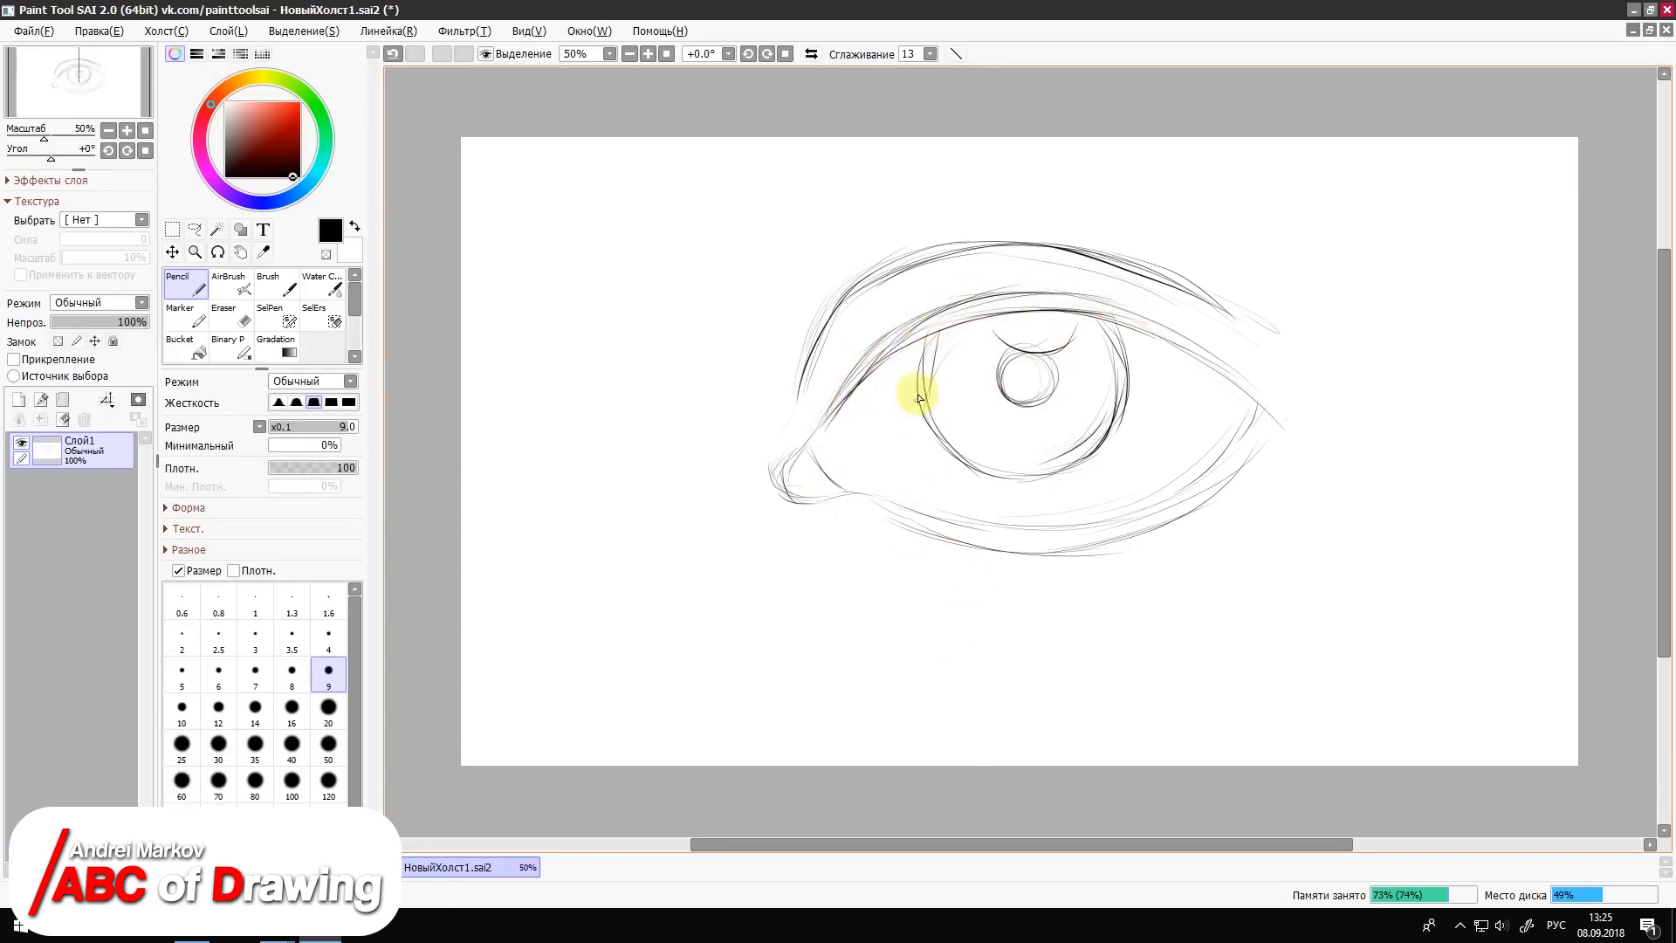
Step: Darken the sketch with heavier pencil strokes along the inner corner, lower eyelid, upper eyelid and crease
{"action": "left_click_drag", "start_coordinate": [841, 401], "coordinate": [820, 413]}
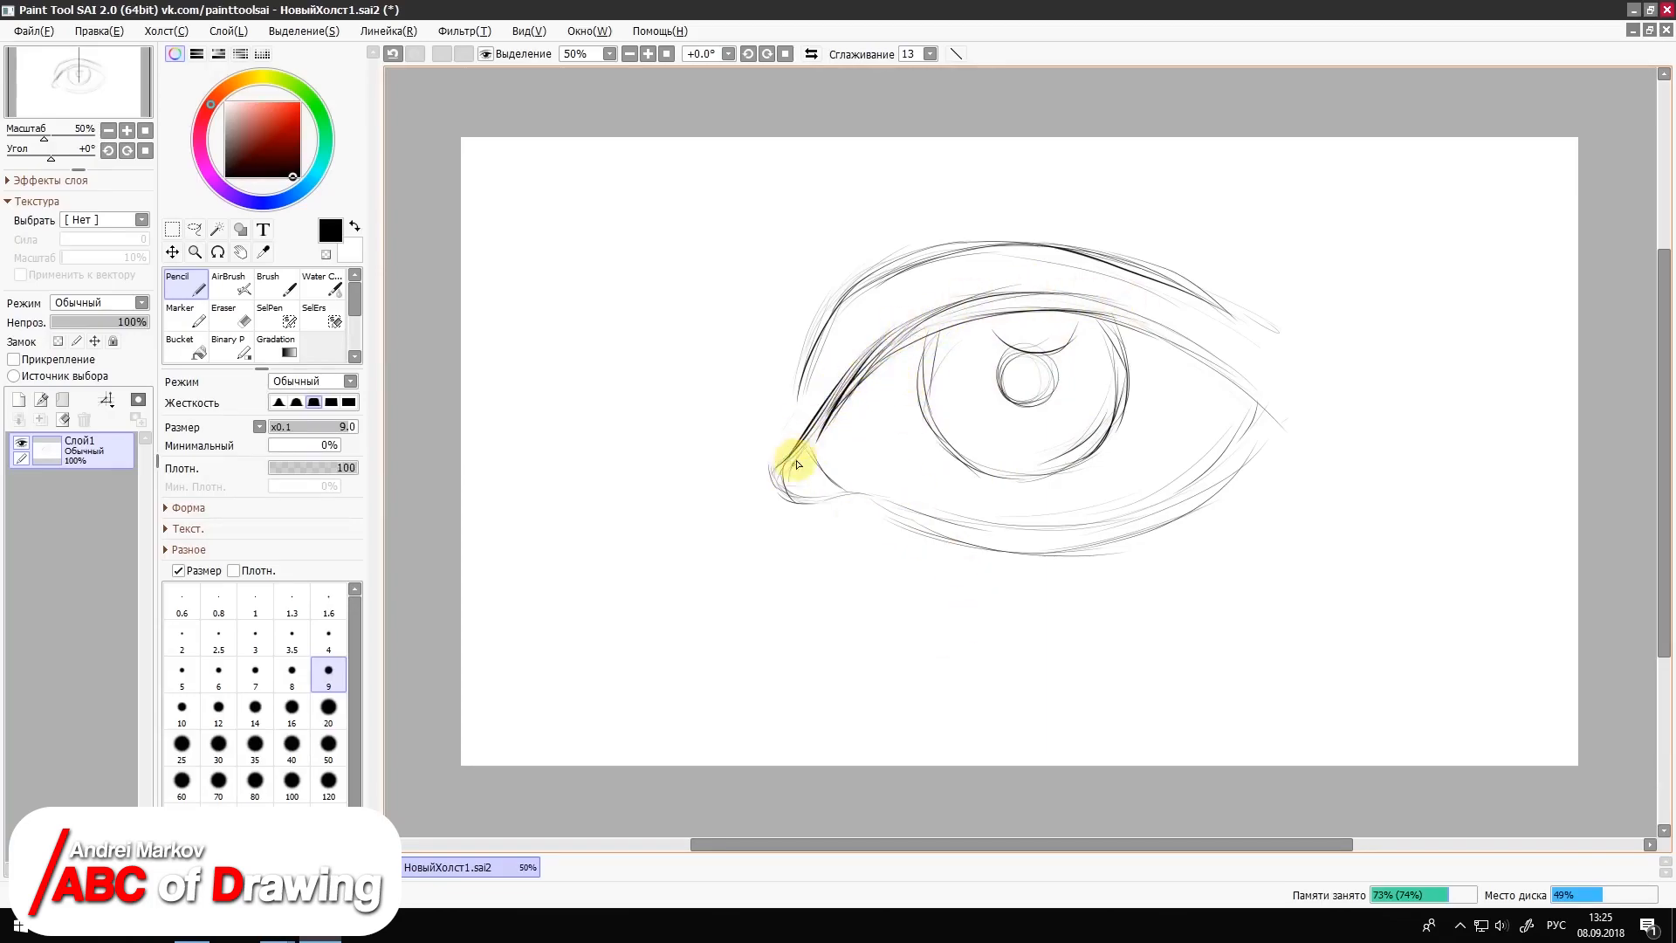
{"action": "mouse_move", "coordinate": [779, 500]}
{"action": "left_mouse_down"}
{"action": "mouse_move", "coordinate": [1092, 520]}
{"action": "mouse_move", "coordinate": [1213, 455]}
{"action": "mouse_move", "coordinate": [1244, 413]}
{"action": "left_mouse_up"}
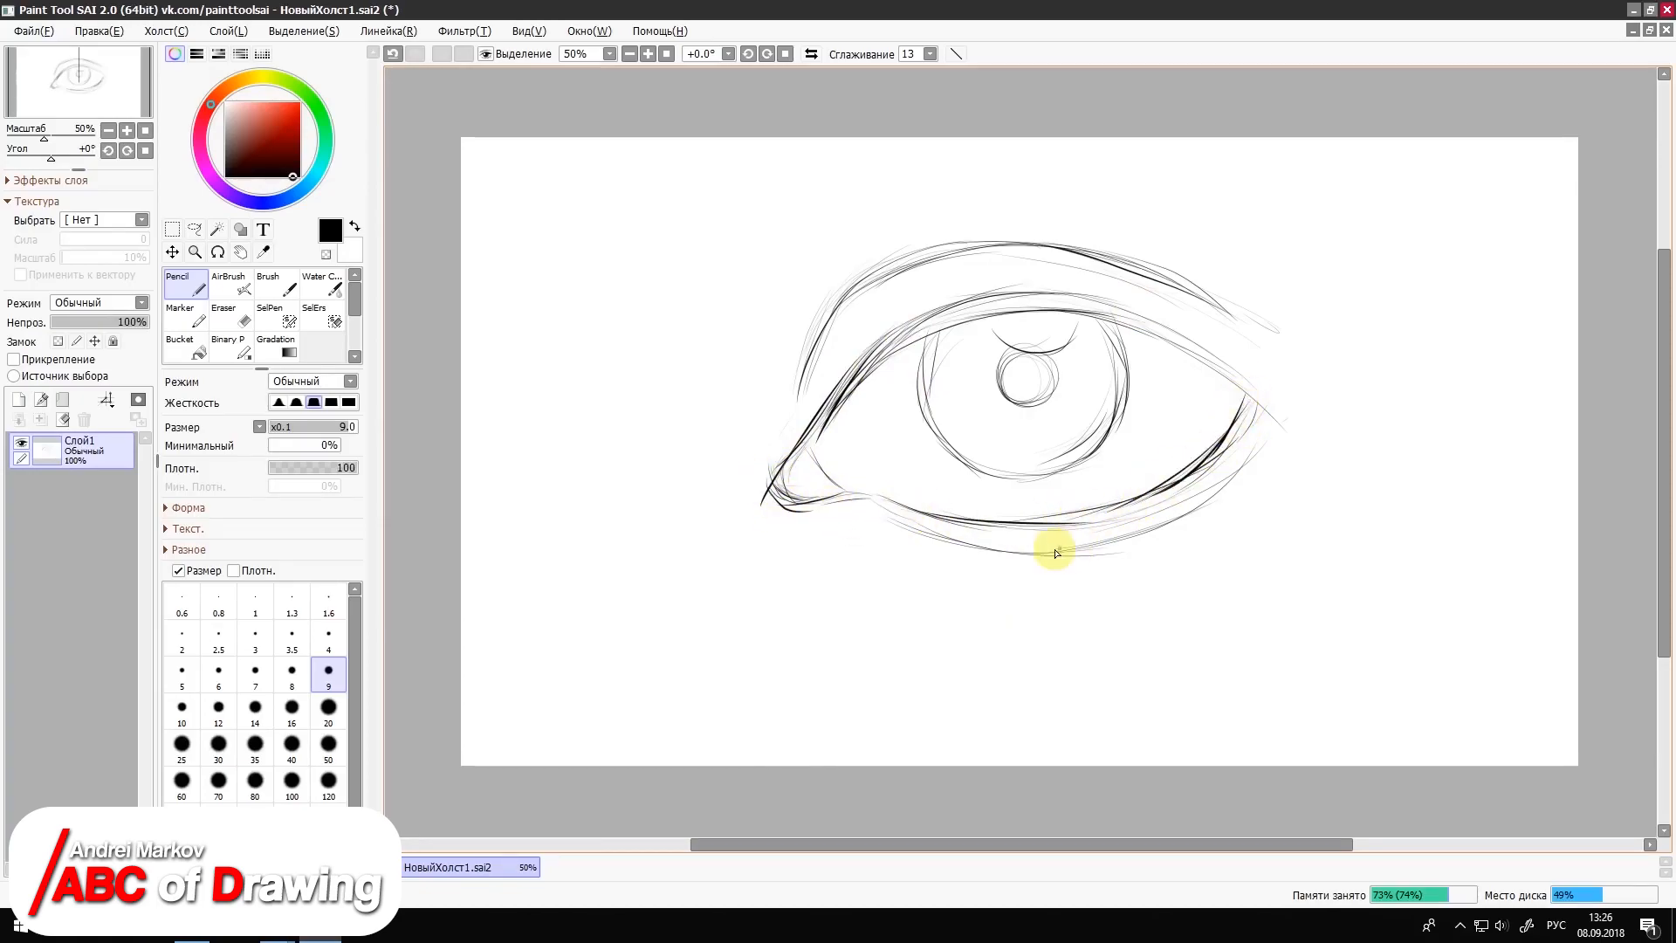
{"action": "mouse_move", "coordinate": [957, 542]}
{"action": "left_mouse_down"}
{"action": "mouse_move", "coordinate": [1227, 474]}
{"action": "mouse_move", "coordinate": [1254, 426]}
{"action": "left_mouse_up"}
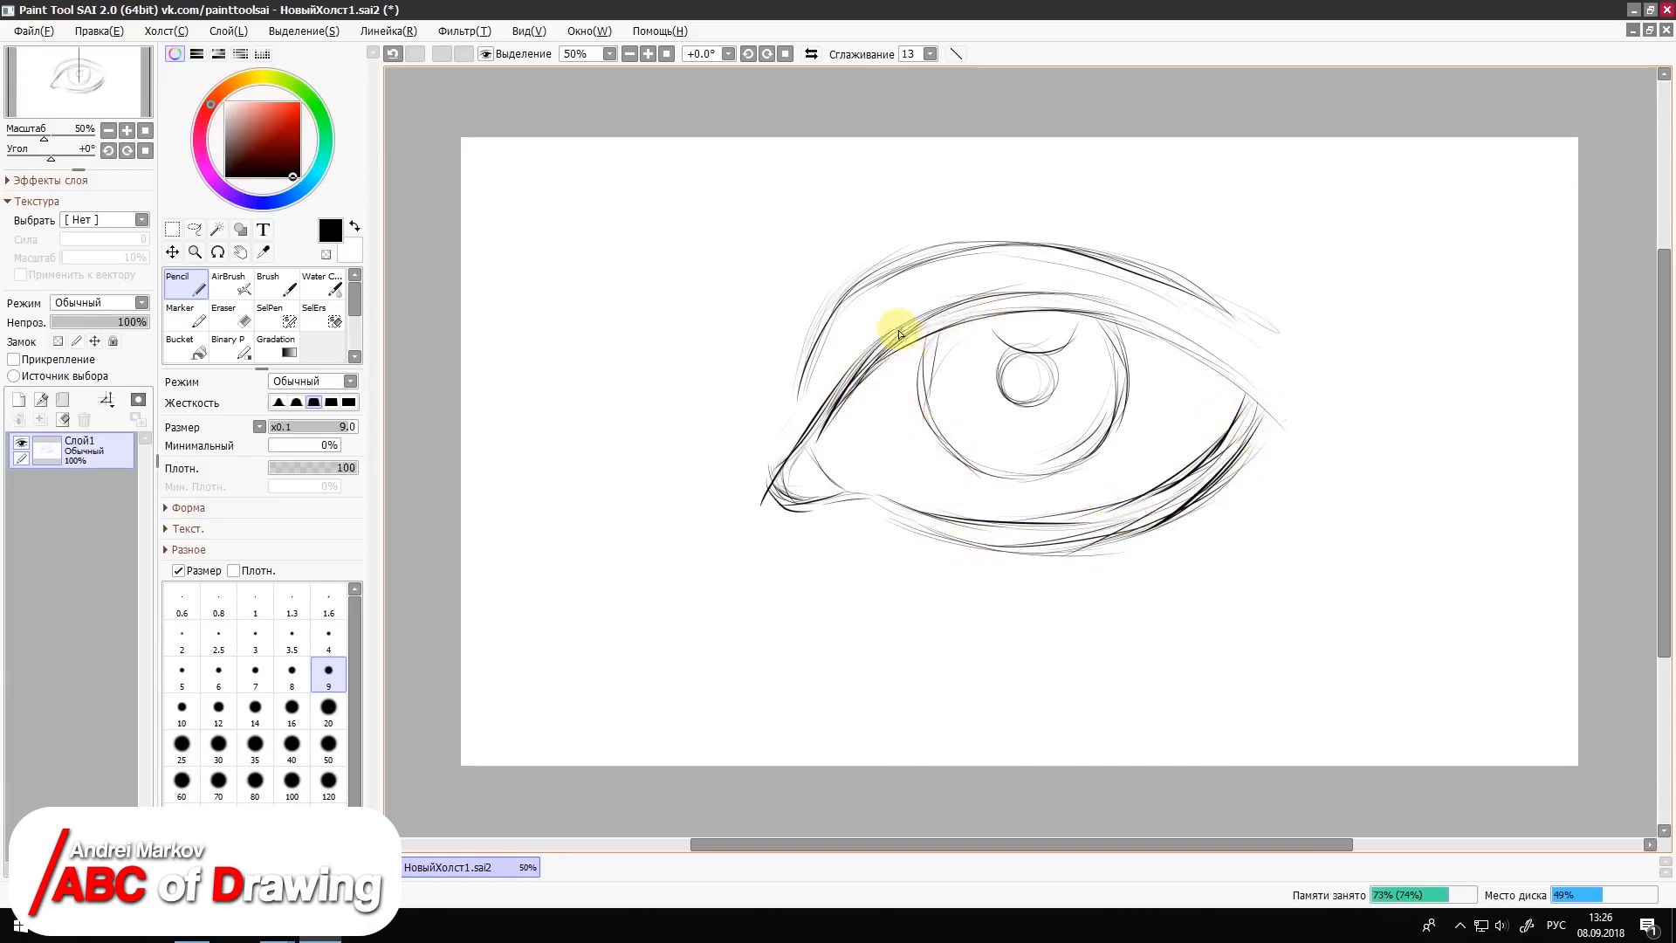
{"action": "mouse_move", "coordinate": [899, 333]}
{"action": "left_mouse_down"}
{"action": "mouse_move", "coordinate": [1044, 289]}
{"action": "mouse_move", "coordinate": [1166, 320]}
{"action": "left_mouse_up"}
{"action": "left_click_drag", "start_coordinate": [978, 319], "coordinate": [1202, 358]}
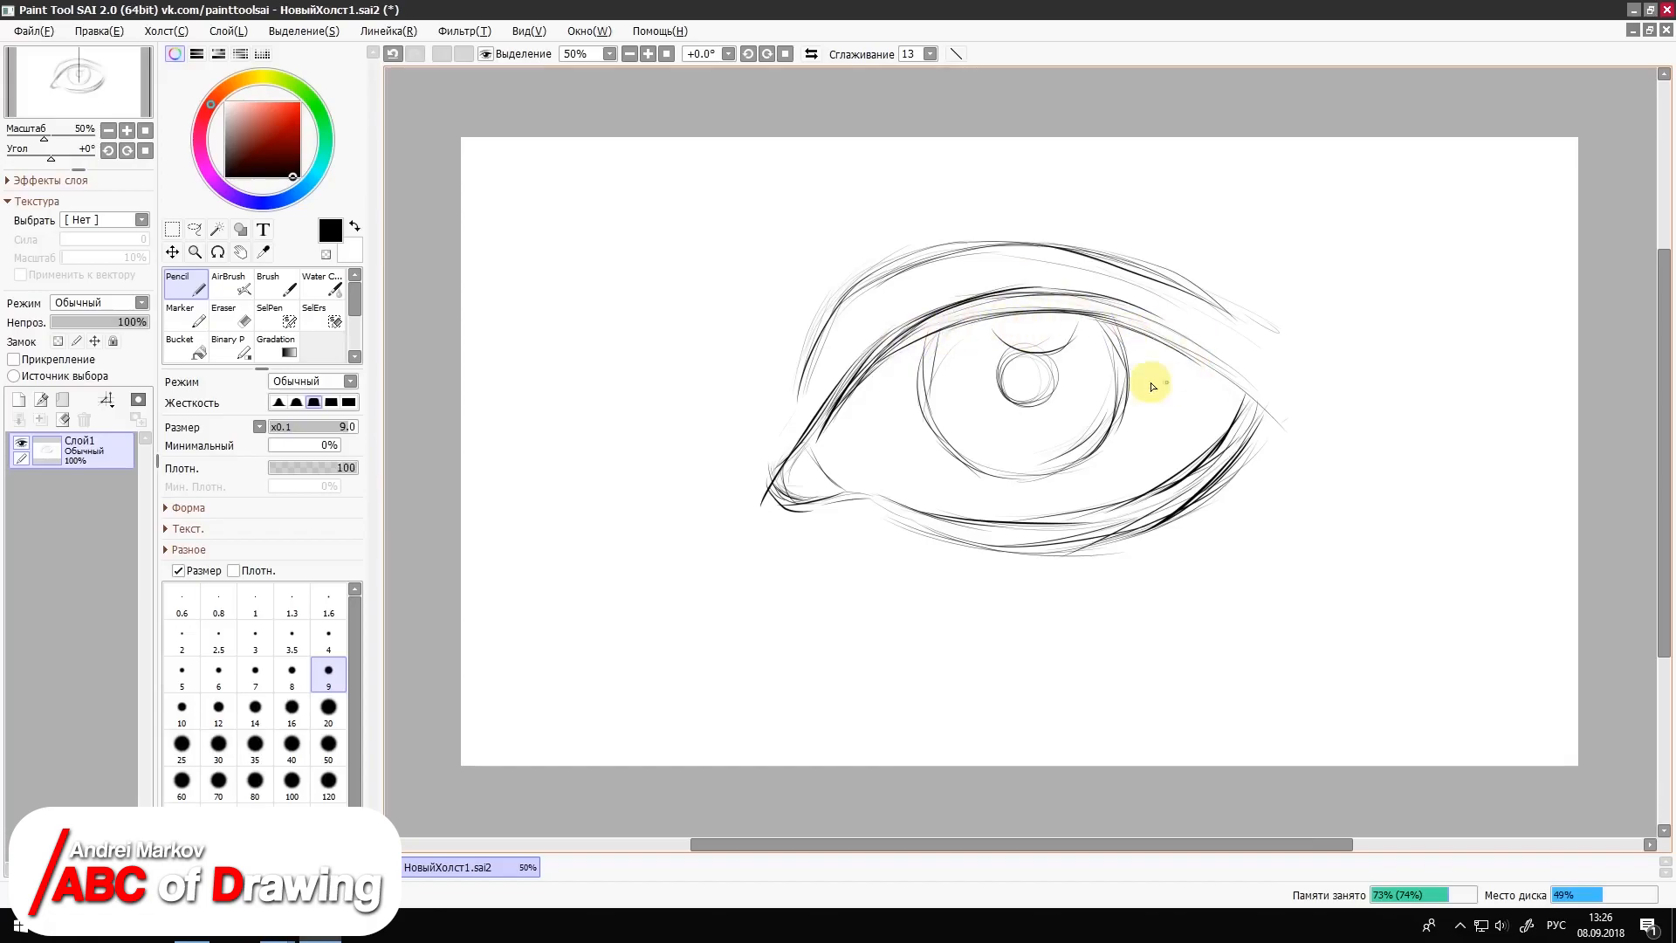
{"action": "left_click_drag", "start_coordinate": [899, 262], "coordinate": [799, 400]}
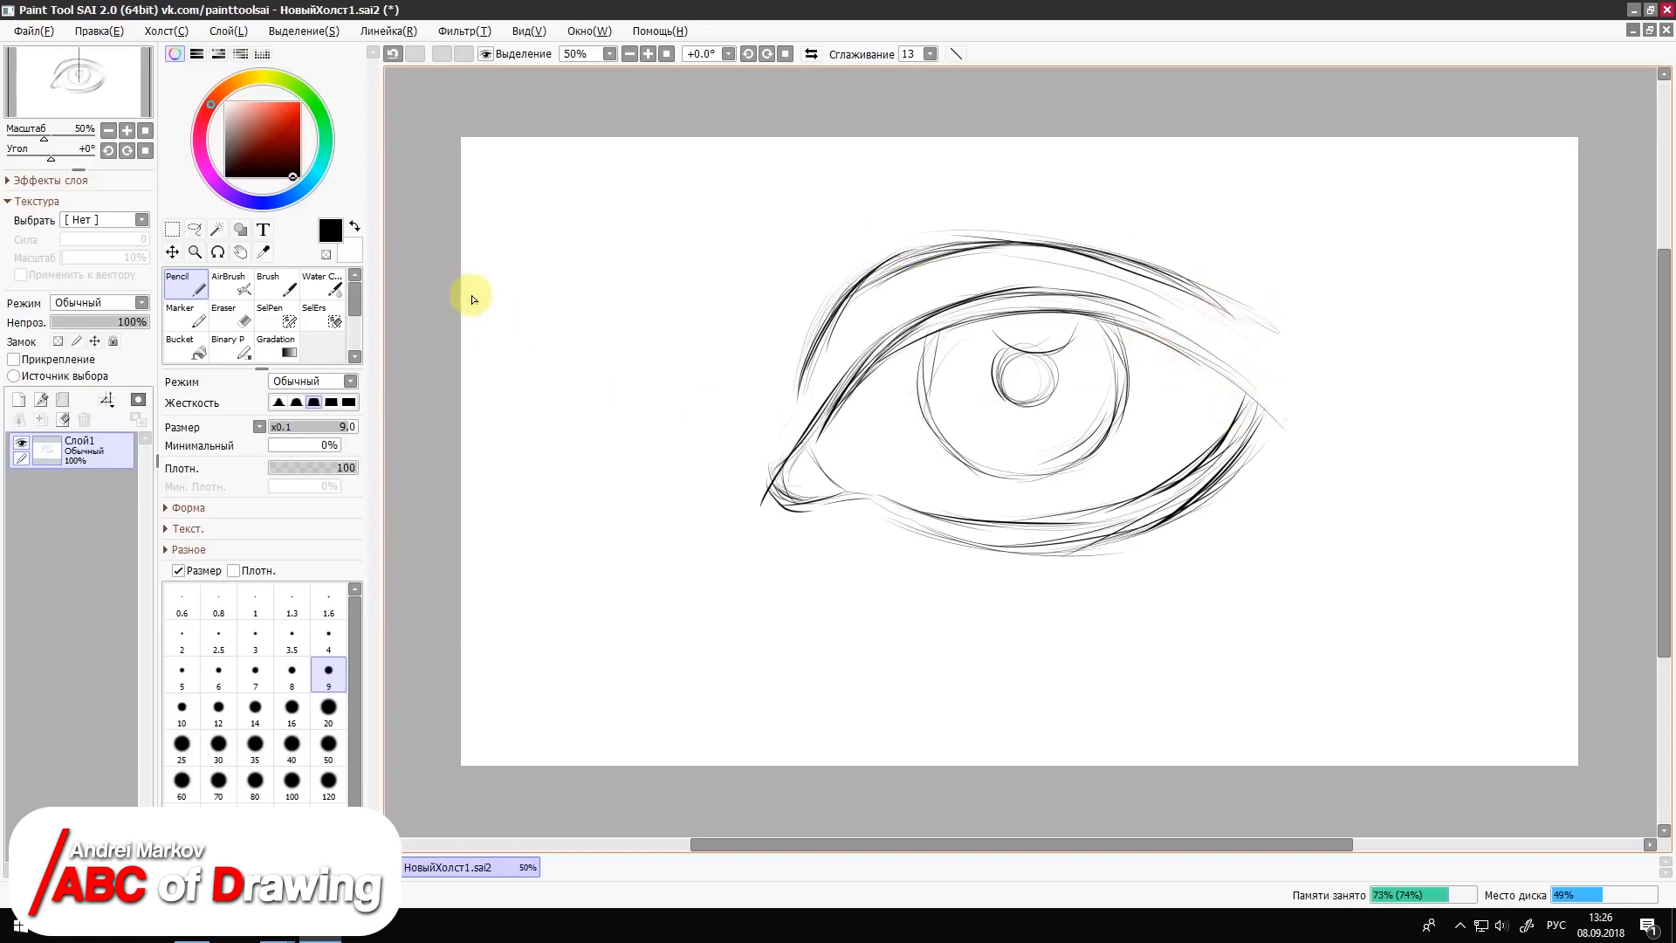
Step: Select the whole eye sketch, move it slightly down toward the canvas centre, and clear the selection
{"action": "left_click", "coordinate": [172, 231]}
{"action": "mouse_move", "coordinate": [665, 183]}
{"action": "left_mouse_down"}
{"action": "mouse_move", "coordinate": [1298, 572]}
{"action": "mouse_move", "coordinate": [1379, 646]}
{"action": "left_mouse_up"}
{"action": "left_click_drag", "start_coordinate": [1078, 403], "coordinate": [1082, 450]}
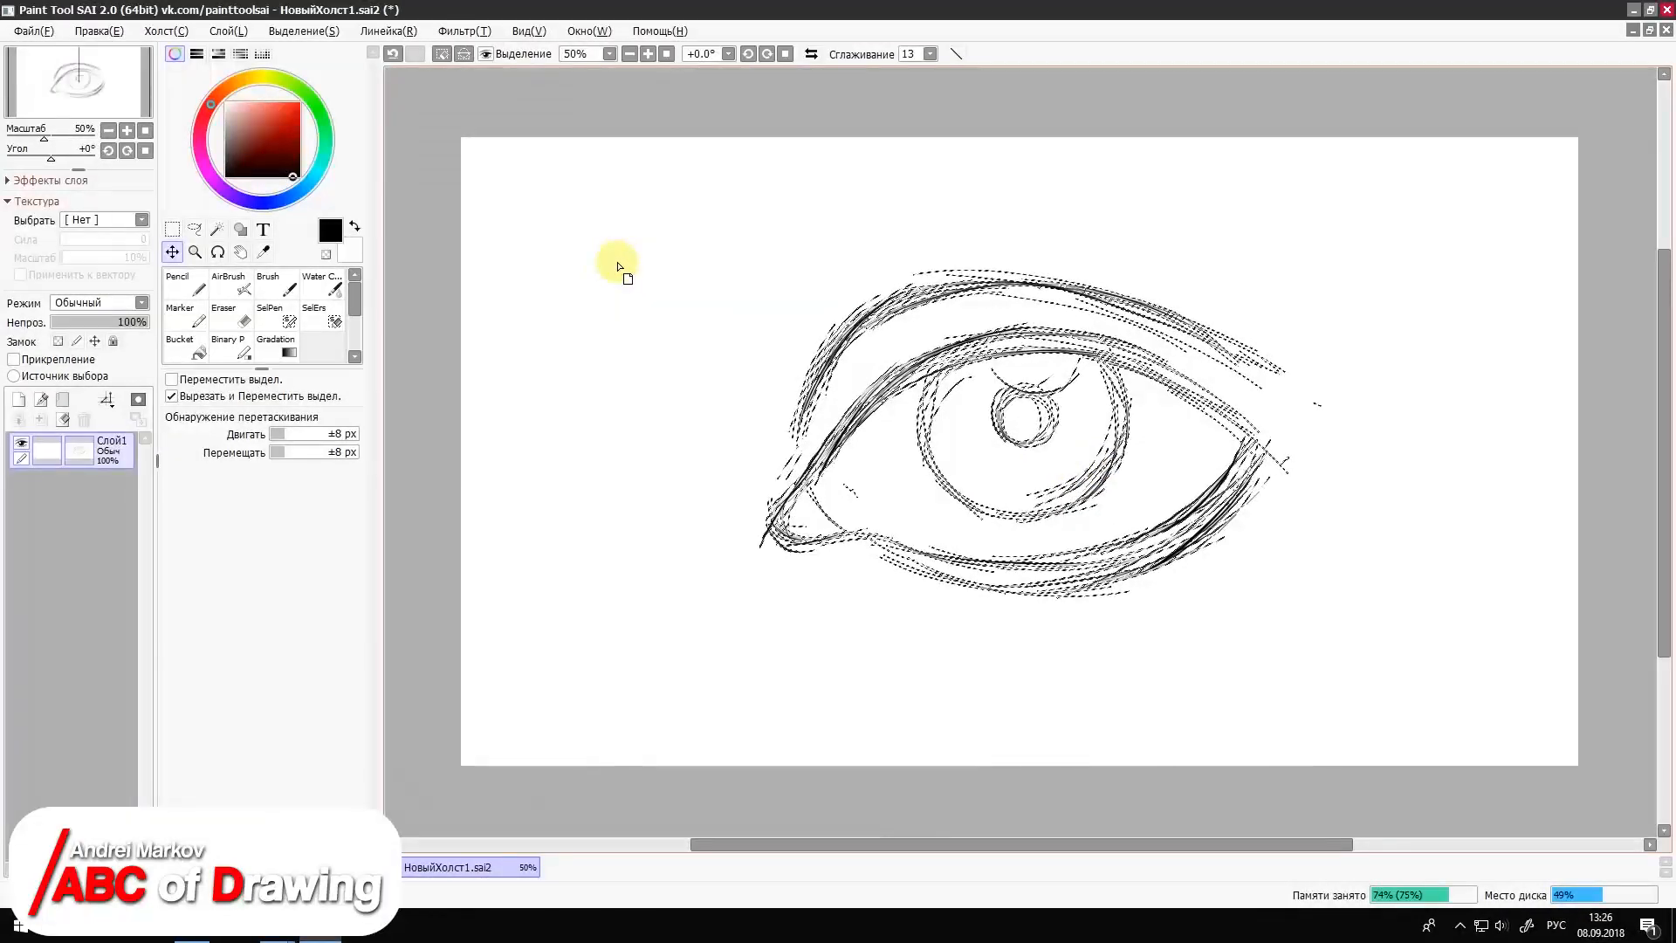
{"action": "left_click", "coordinate": [173, 229]}
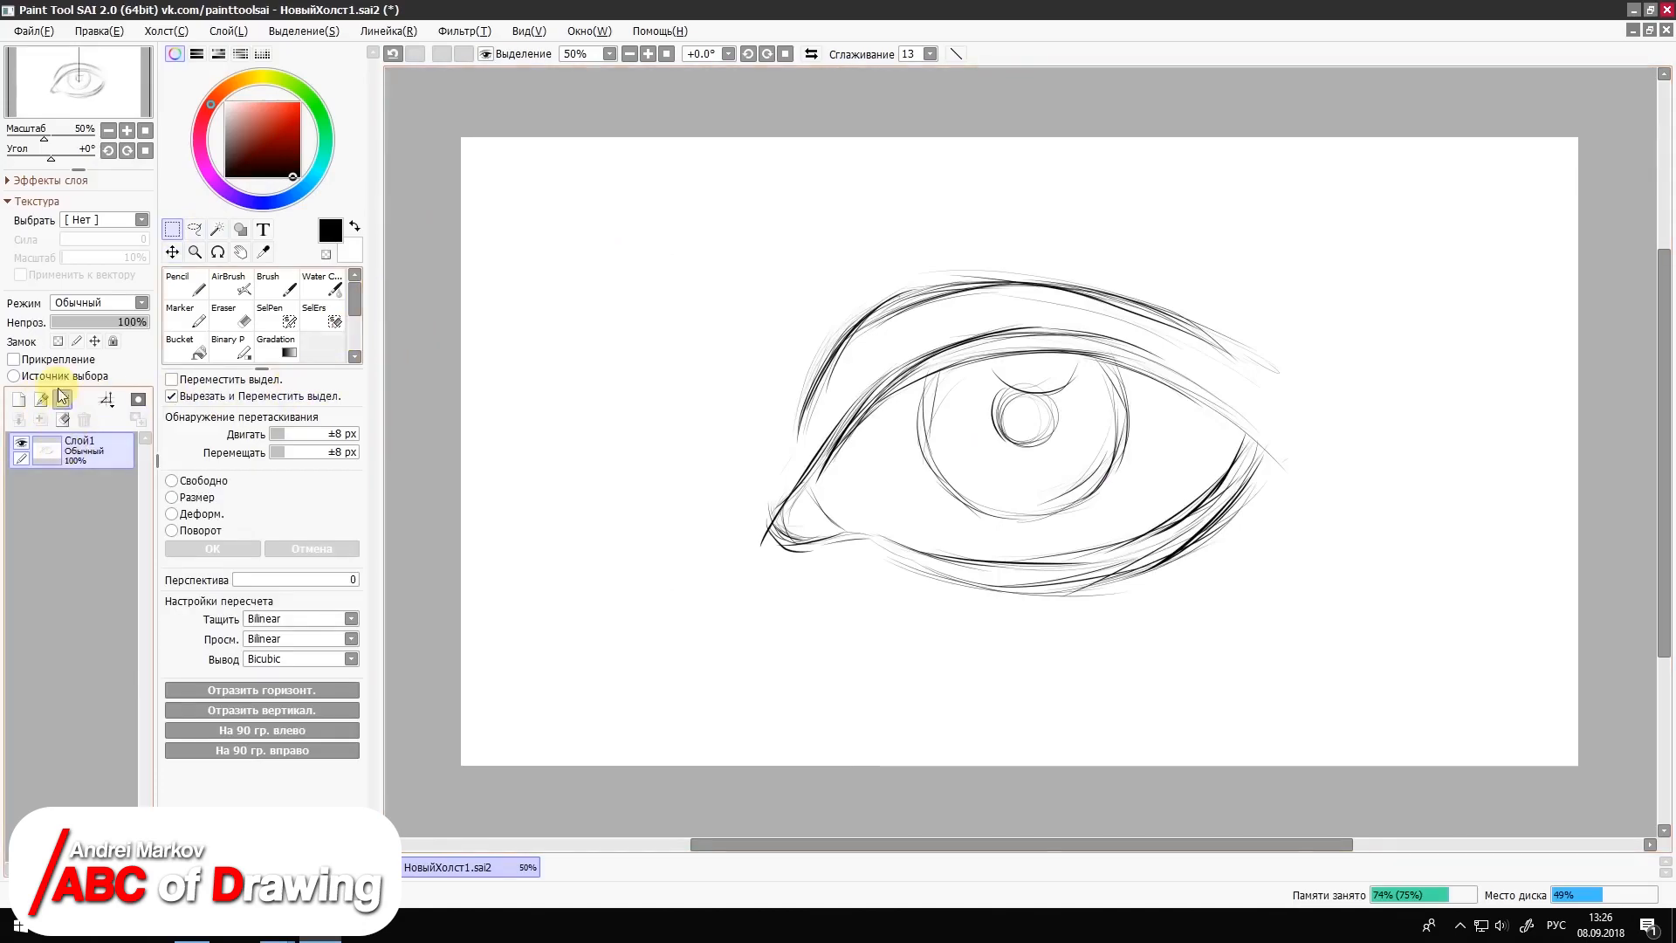
Step: Fade the sketch layer Слой1 to 11% opacity and make a new layer above it active for the Pencil
{"action": "left_click", "coordinate": [76, 322]}
{"action": "left_click", "coordinate": [49, 403]}
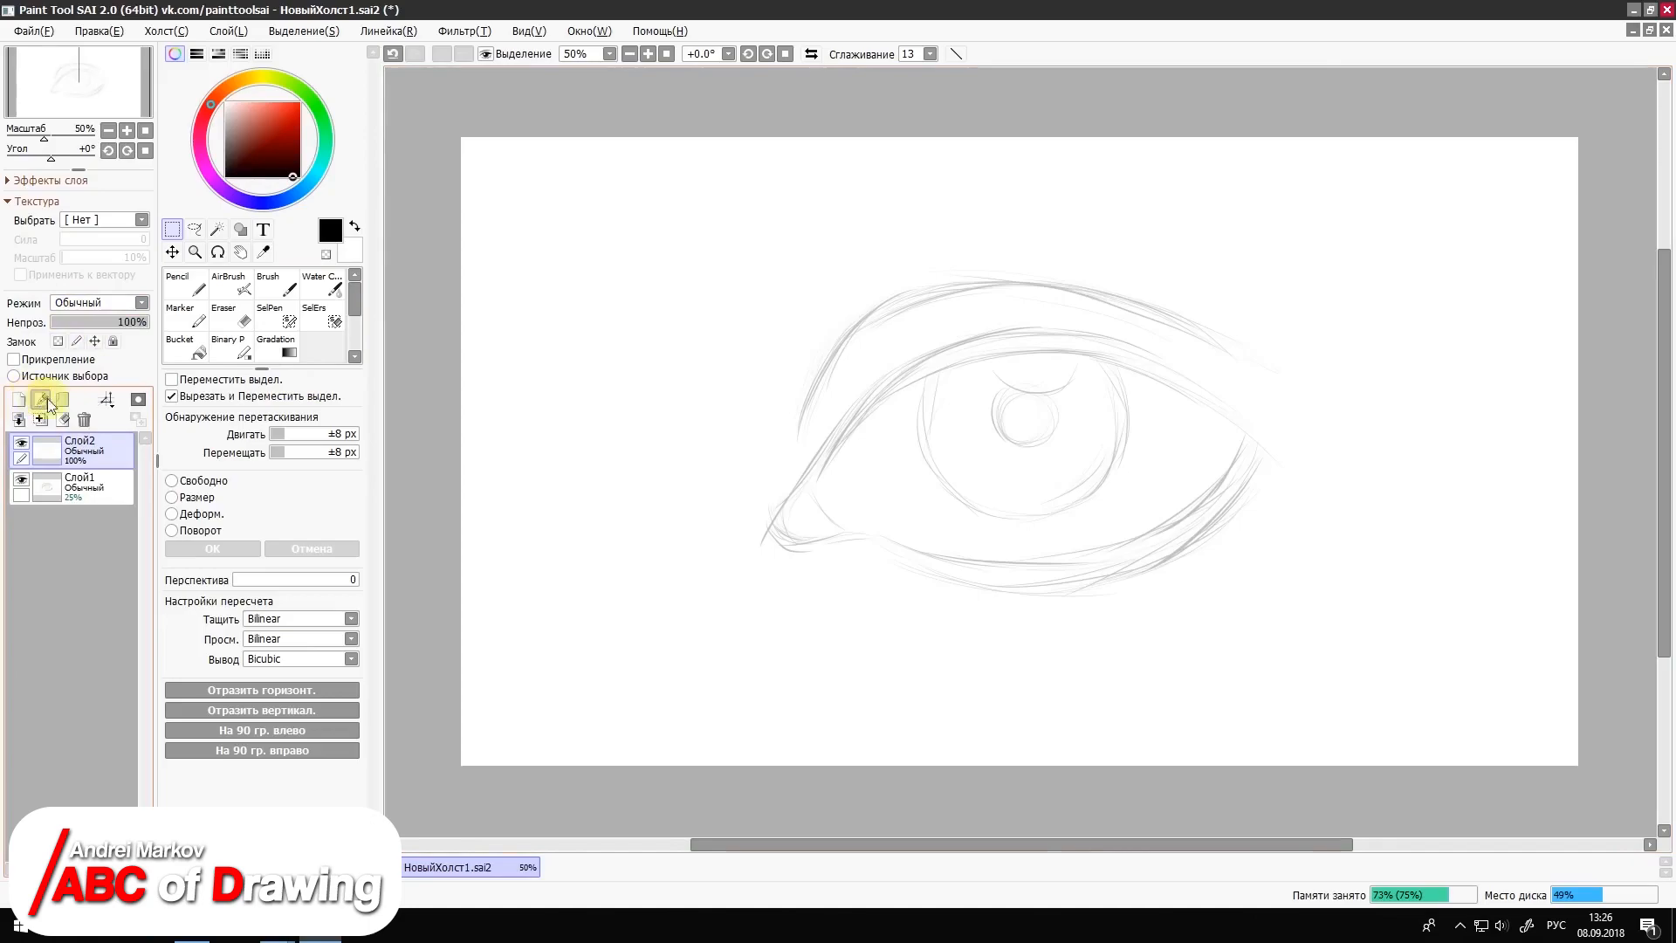
{"action": "left_click", "coordinate": [185, 283]}
{"action": "left_click", "coordinate": [83, 485]}
{"action": "left_click", "coordinate": [62, 322]}
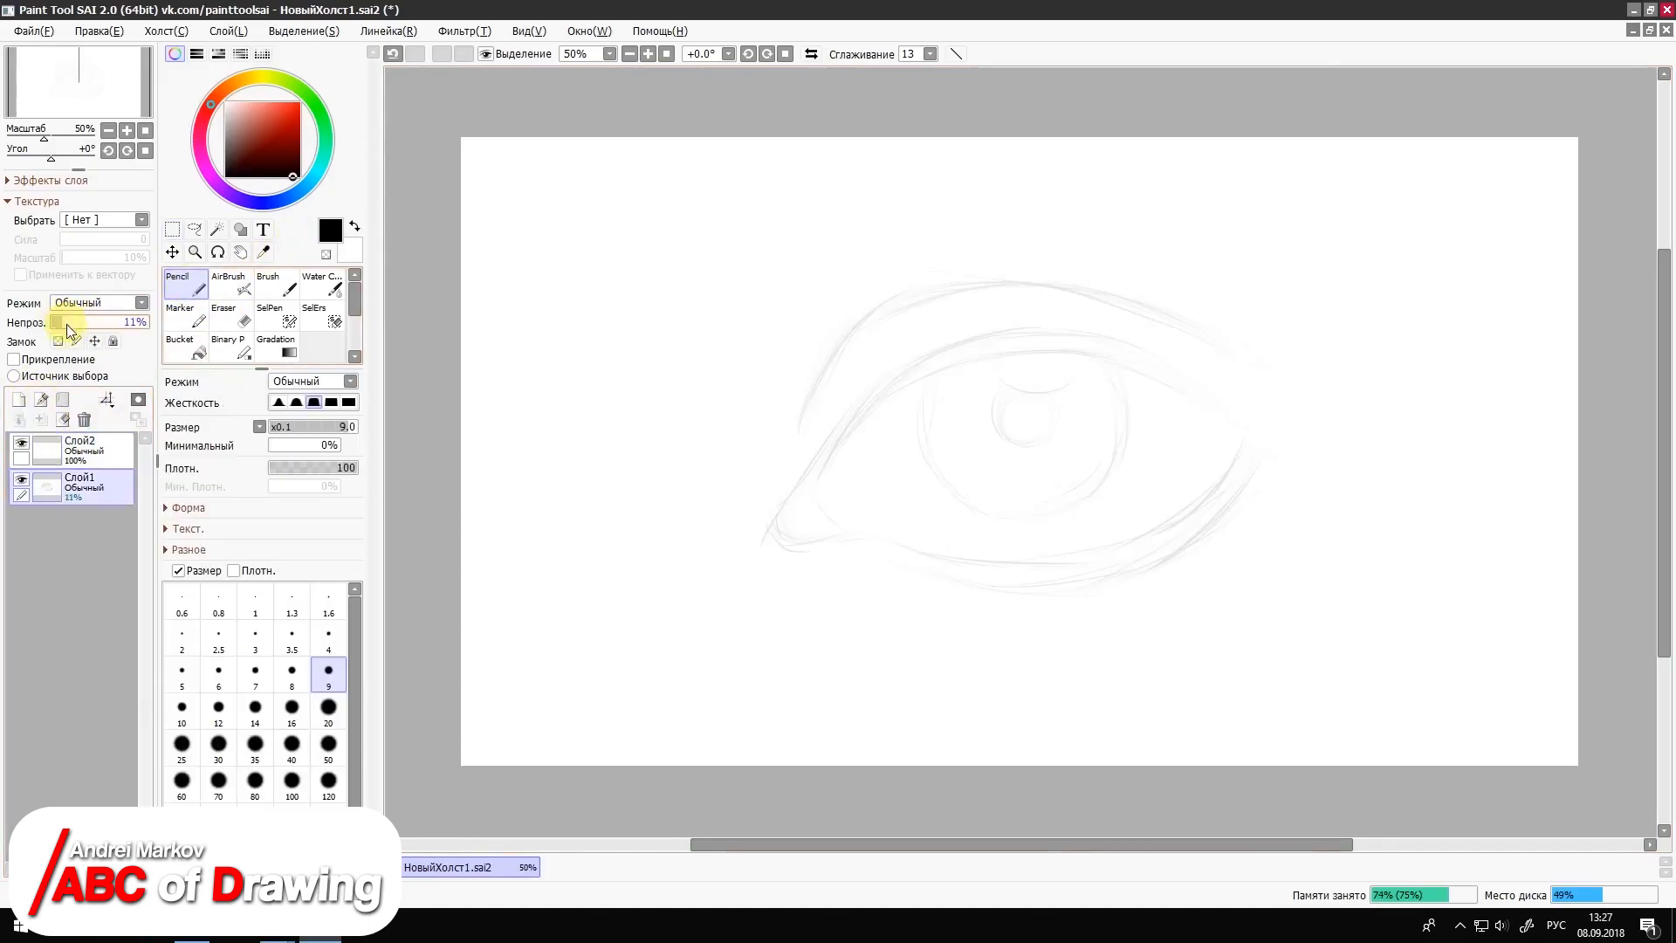
{"action": "left_click", "coordinate": [113, 452]}
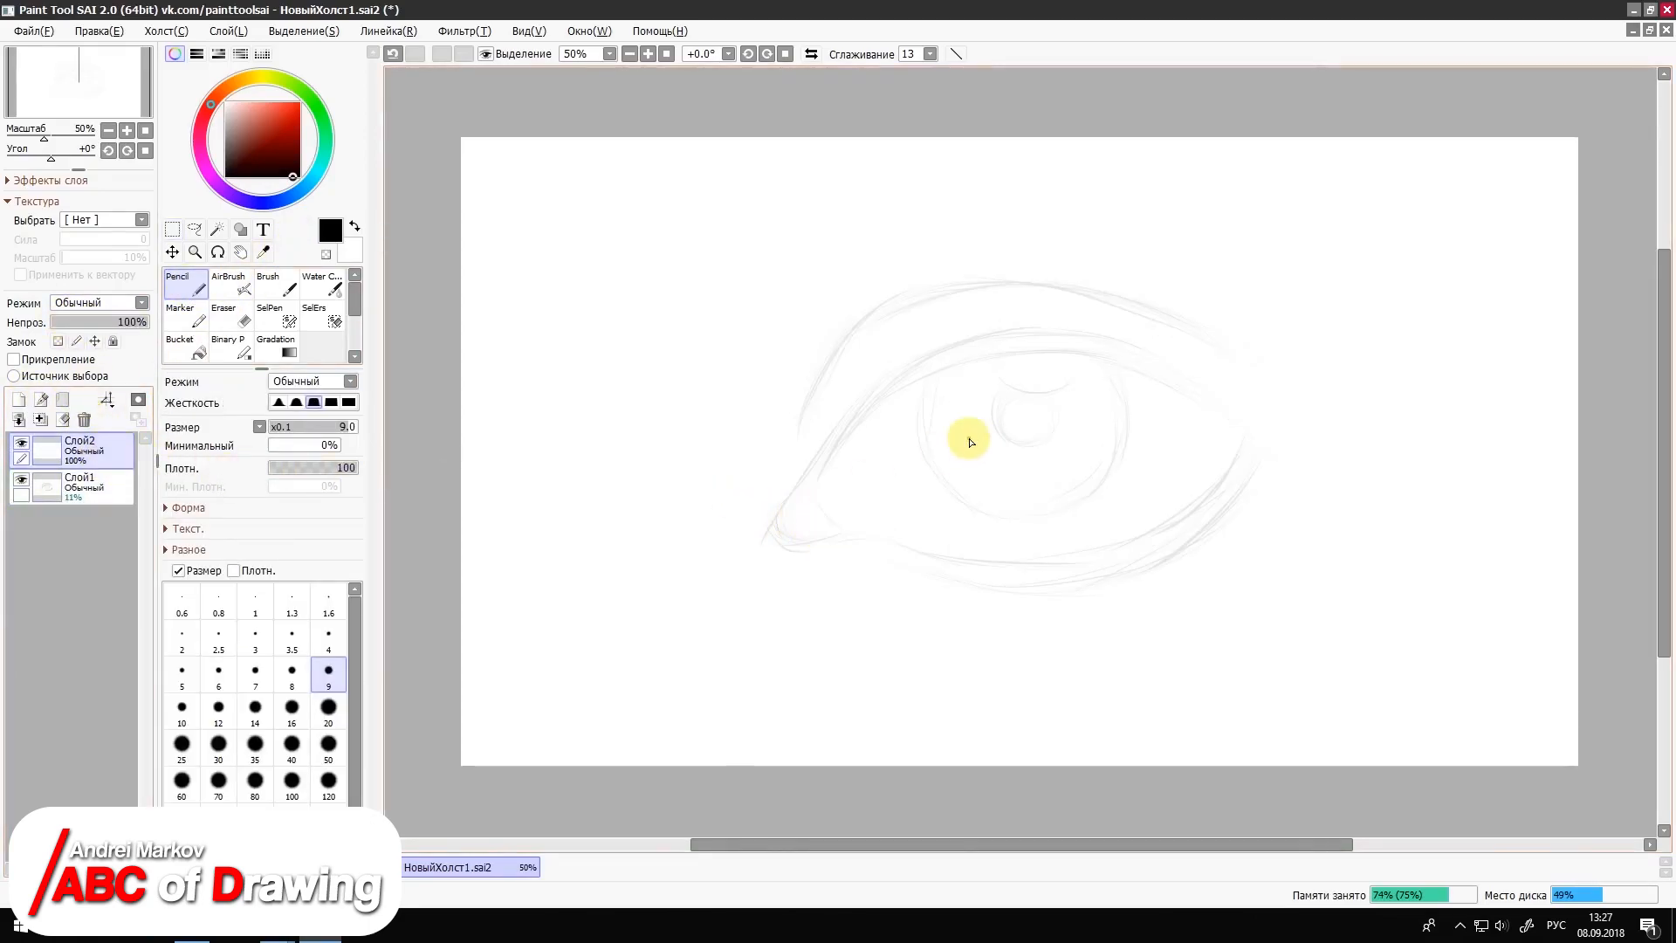
Step: Trace clean outlines of the inner corner and the lower and upper eyelids over the faded sketch
{"action": "mouse_move", "coordinate": [846, 434]}
{"action": "left_mouse_down"}
{"action": "mouse_move", "coordinate": [782, 532]}
{"action": "mouse_move", "coordinate": [1123, 542]}
{"action": "mouse_move", "coordinate": [1239, 445]}
{"action": "mouse_move", "coordinate": [1175, 505]}
{"action": "mouse_move", "coordinate": [1047, 558]}
{"action": "left_mouse_up"}
{"action": "key", "text": "ctrl+z"}
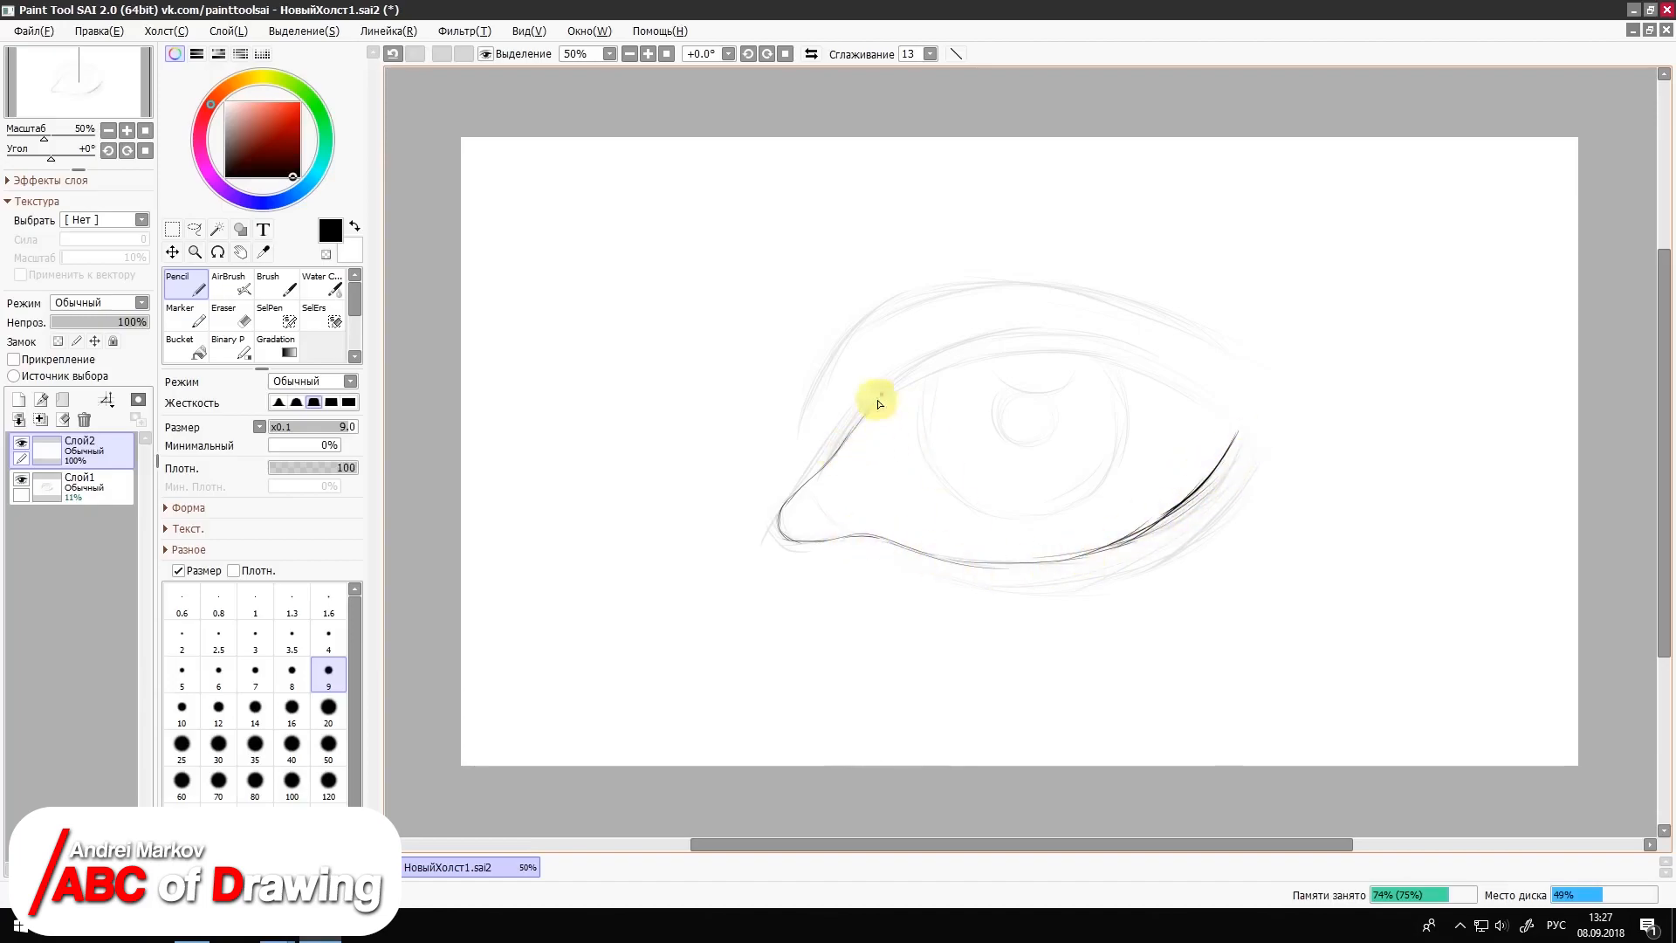
{"action": "mouse_move", "coordinate": [860, 426]}
{"action": "left_mouse_down"}
{"action": "mouse_move", "coordinate": [924, 355]}
{"action": "mouse_move", "coordinate": [1235, 416]}
{"action": "left_mouse_up"}
{"action": "left_click_drag", "start_coordinate": [1106, 341], "coordinate": [1238, 429]}
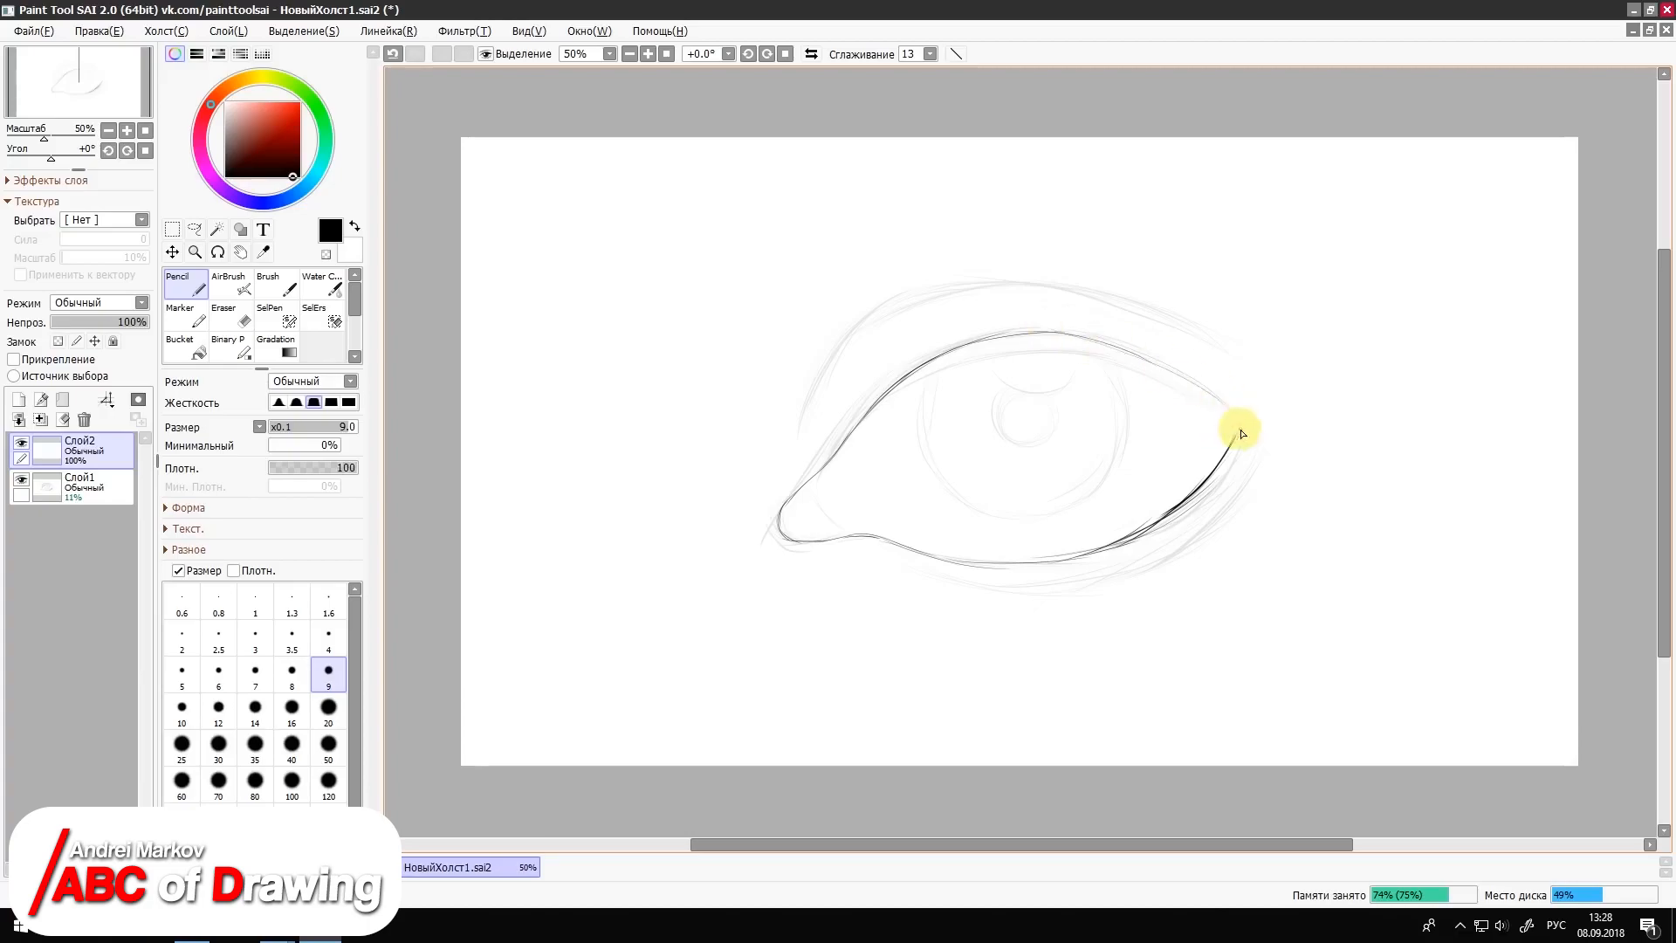
{"action": "mouse_move", "coordinate": [852, 437]}
{"action": "left_mouse_down"}
{"action": "mouse_move", "coordinate": [1052, 357]}
{"action": "mouse_move", "coordinate": [1178, 385]}
{"action": "mouse_move", "coordinate": [1238, 430]}
{"action": "left_mouse_up"}
Step: Trace the iris circle, the pupil and the highlight curve above it on the new layer
{"action": "mouse_move", "coordinate": [924, 379]}
{"action": "left_mouse_down"}
{"action": "mouse_move", "coordinate": [915, 435]}
{"action": "mouse_move", "coordinate": [1034, 526]}
{"action": "left_mouse_up"}
{"action": "mouse_move", "coordinate": [1095, 358]}
{"action": "left_mouse_down"}
{"action": "mouse_move", "coordinate": [1122, 441]}
{"action": "mouse_move", "coordinate": [1077, 517]}
{"action": "left_mouse_up"}
{"action": "mouse_move", "coordinate": [1132, 456]}
{"action": "left_mouse_down"}
{"action": "mouse_move", "coordinate": [1075, 518]}
{"action": "mouse_move", "coordinate": [999, 525]}
{"action": "left_mouse_up"}
{"action": "mouse_move", "coordinate": [992, 415]}
{"action": "left_mouse_down"}
{"action": "mouse_move", "coordinate": [994, 434]}
{"action": "mouse_move", "coordinate": [1055, 449]}
{"action": "left_mouse_up"}
{"action": "mouse_move", "coordinate": [1058, 398]}
{"action": "left_mouse_down"}
{"action": "mouse_move", "coordinate": [1049, 452]}
{"action": "mouse_move", "coordinate": [1021, 460]}
{"action": "left_mouse_up"}
{"action": "left_click_drag", "start_coordinate": [1056, 400], "coordinate": [1062, 452]}
{"action": "left_click_drag", "start_coordinate": [1002, 367], "coordinate": [1070, 382]}
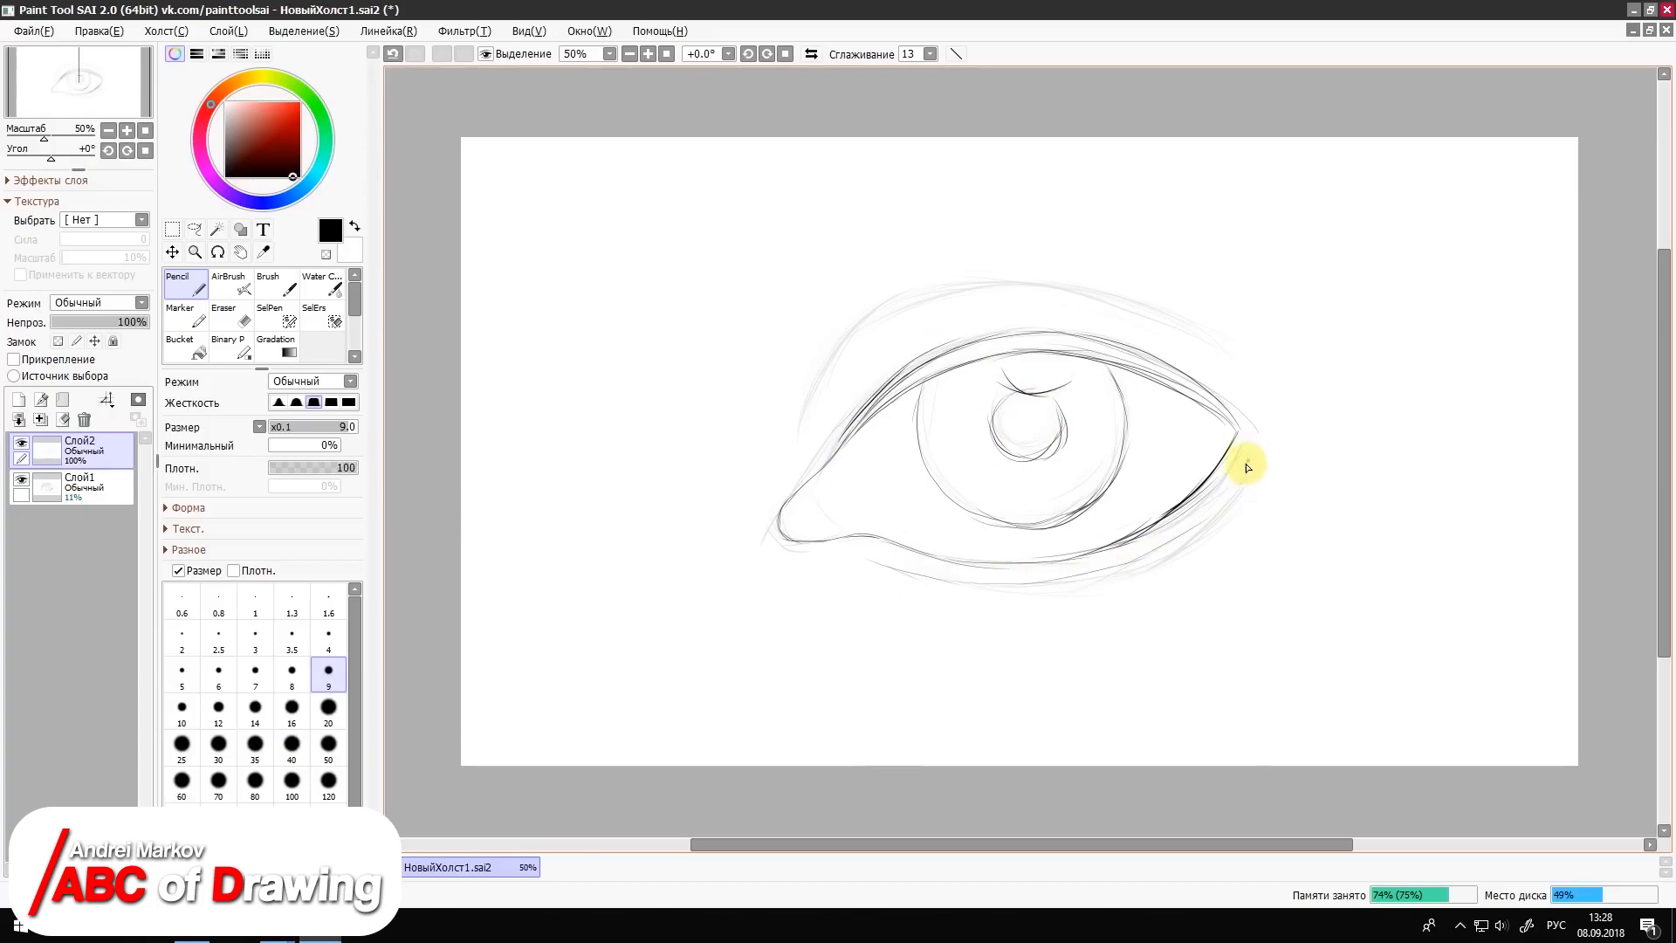
Step: Trace the arched crease above the upper eyelid with long pencil strokes, undoing a misplaced one
{"action": "mouse_move", "coordinate": [874, 305]}
{"action": "left_mouse_down"}
{"action": "mouse_move", "coordinate": [800, 433]}
{"action": "mouse_move", "coordinate": [934, 284]}
{"action": "mouse_move", "coordinate": [1144, 308]}
{"action": "left_mouse_up"}
{"action": "key", "text": "ctrl+z"}
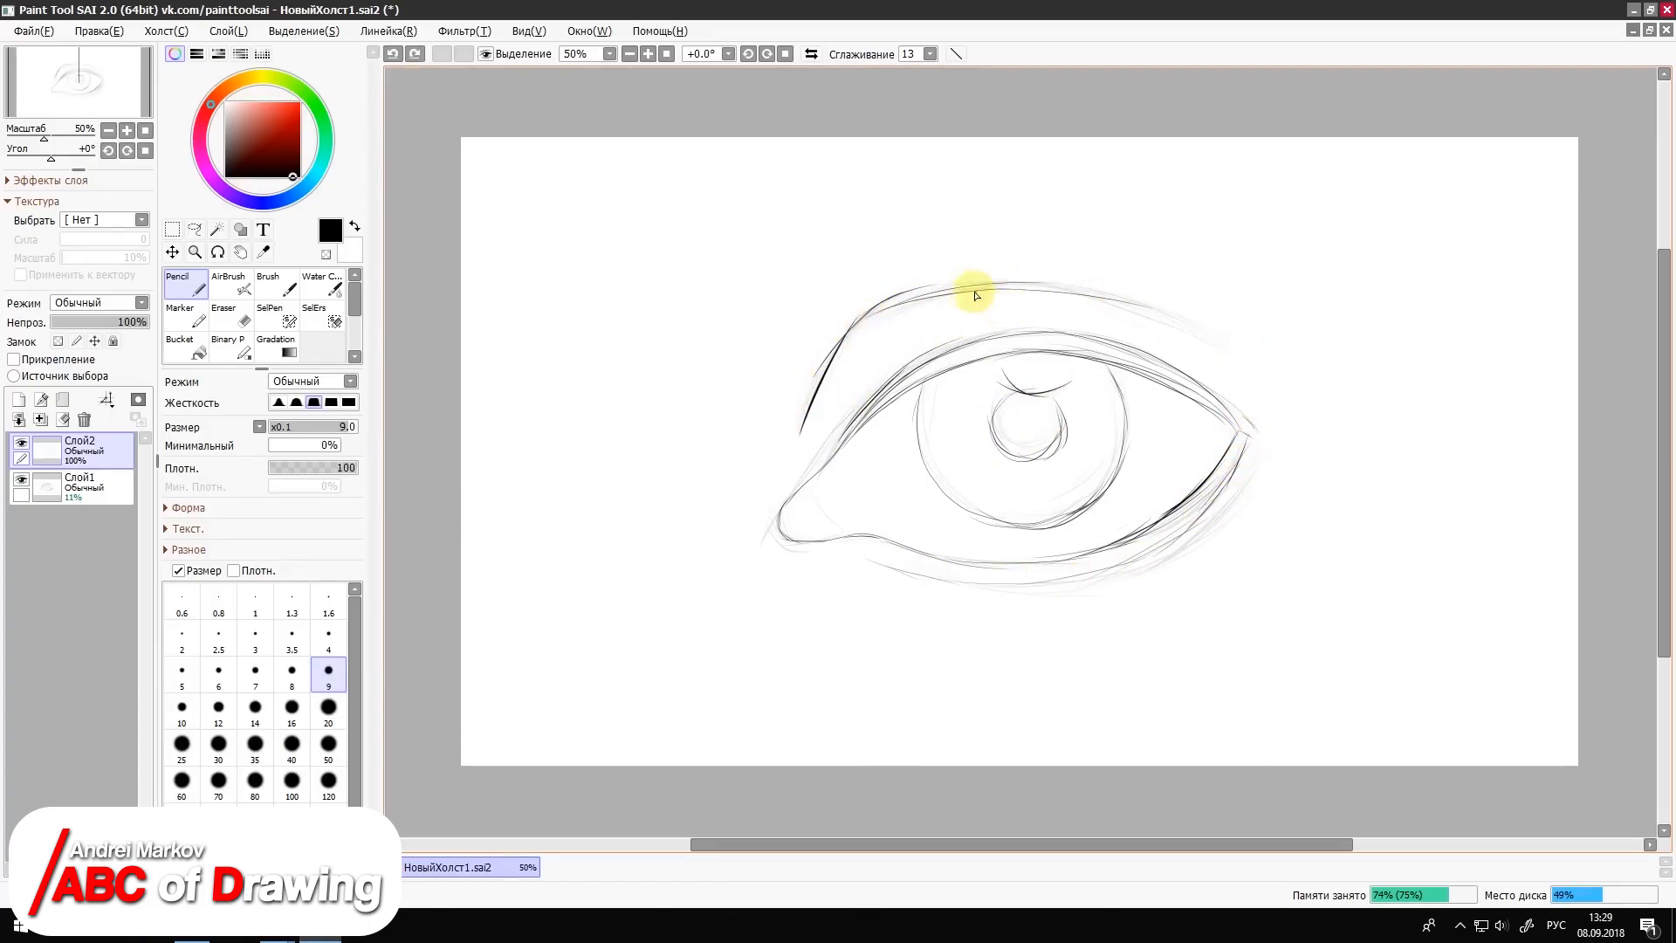
{"action": "left_click_drag", "start_coordinate": [874, 312], "coordinate": [1056, 298]}
{"action": "left_click_drag", "start_coordinate": [999, 285], "coordinate": [1209, 336]}
{"action": "left_click_drag", "start_coordinate": [798, 399], "coordinate": [791, 414]}
{"action": "mouse_move", "coordinate": [843, 335]}
{"action": "left_mouse_down"}
{"action": "mouse_move", "coordinate": [793, 427]}
{"action": "mouse_move", "coordinate": [796, 540]}
{"action": "left_mouse_up"}
Step: Erase the inner corner's outline and redraw it with the Pencil, adding the tear duct line
{"action": "left_click", "coordinate": [234, 321]}
{"action": "left_click_drag", "start_coordinate": [811, 464], "coordinate": [795, 530]}
{"action": "left_click", "coordinate": [182, 602]}
{"action": "left_click", "coordinate": [254, 638]}
{"action": "left_click", "coordinate": [187, 284]}
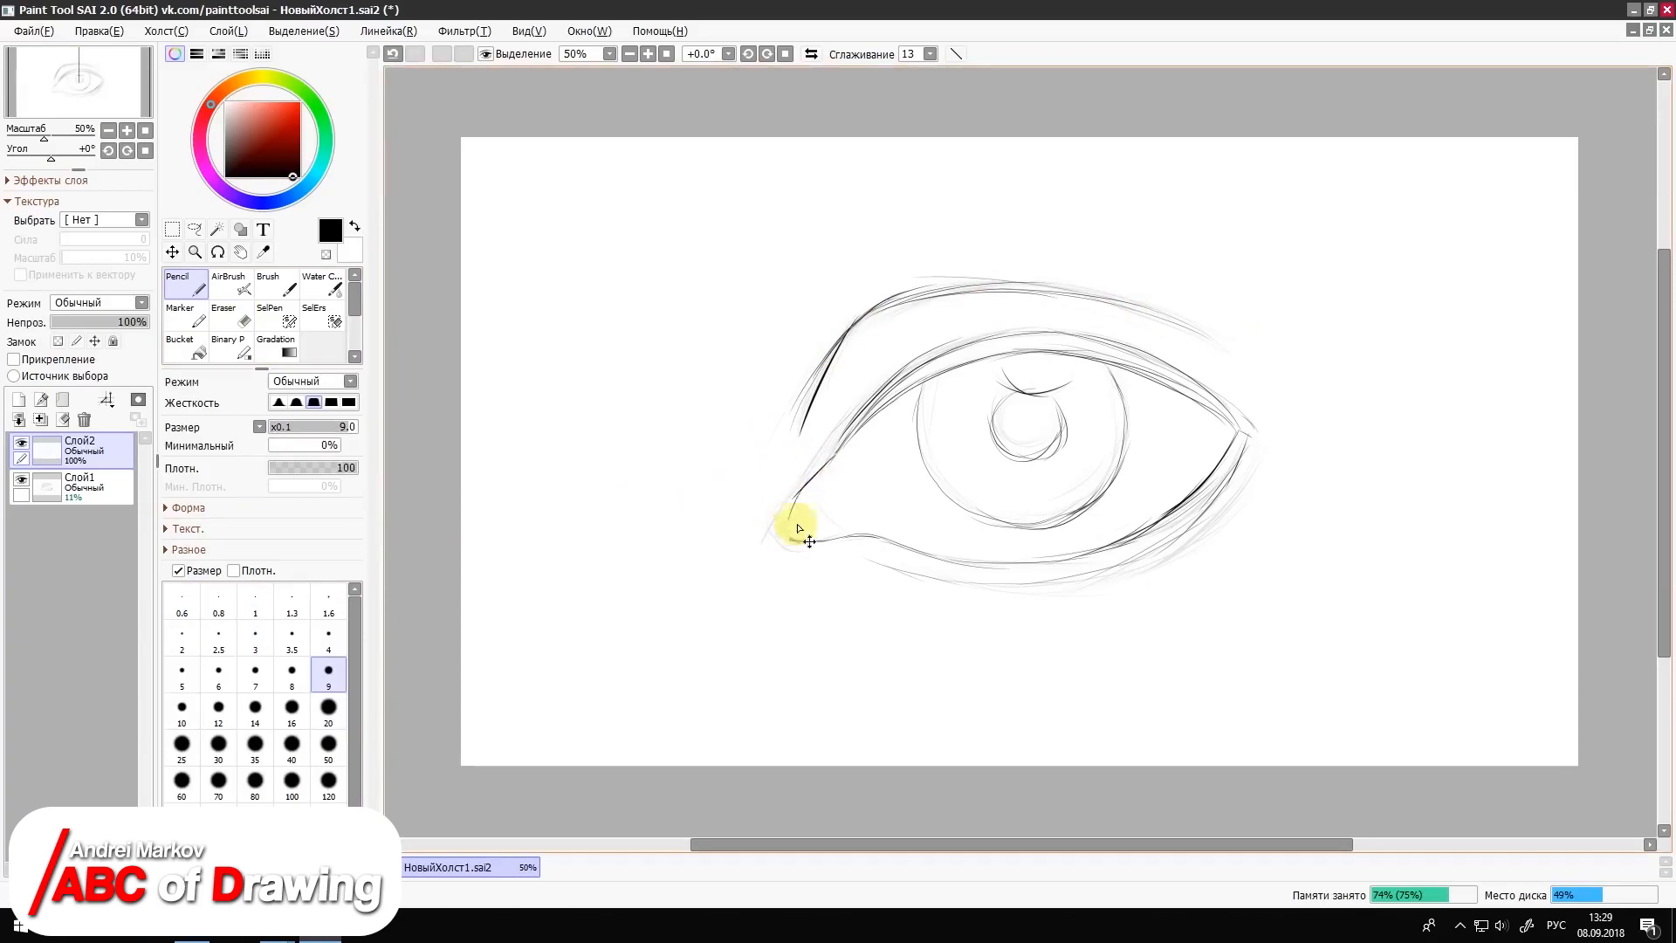
{"action": "key", "text": "ctrl+z"}
{"action": "mouse_move", "coordinate": [835, 457]}
{"action": "left_mouse_down"}
{"action": "mouse_move", "coordinate": [790, 517]}
{"action": "mouse_move", "coordinate": [857, 545]}
{"action": "left_mouse_up"}
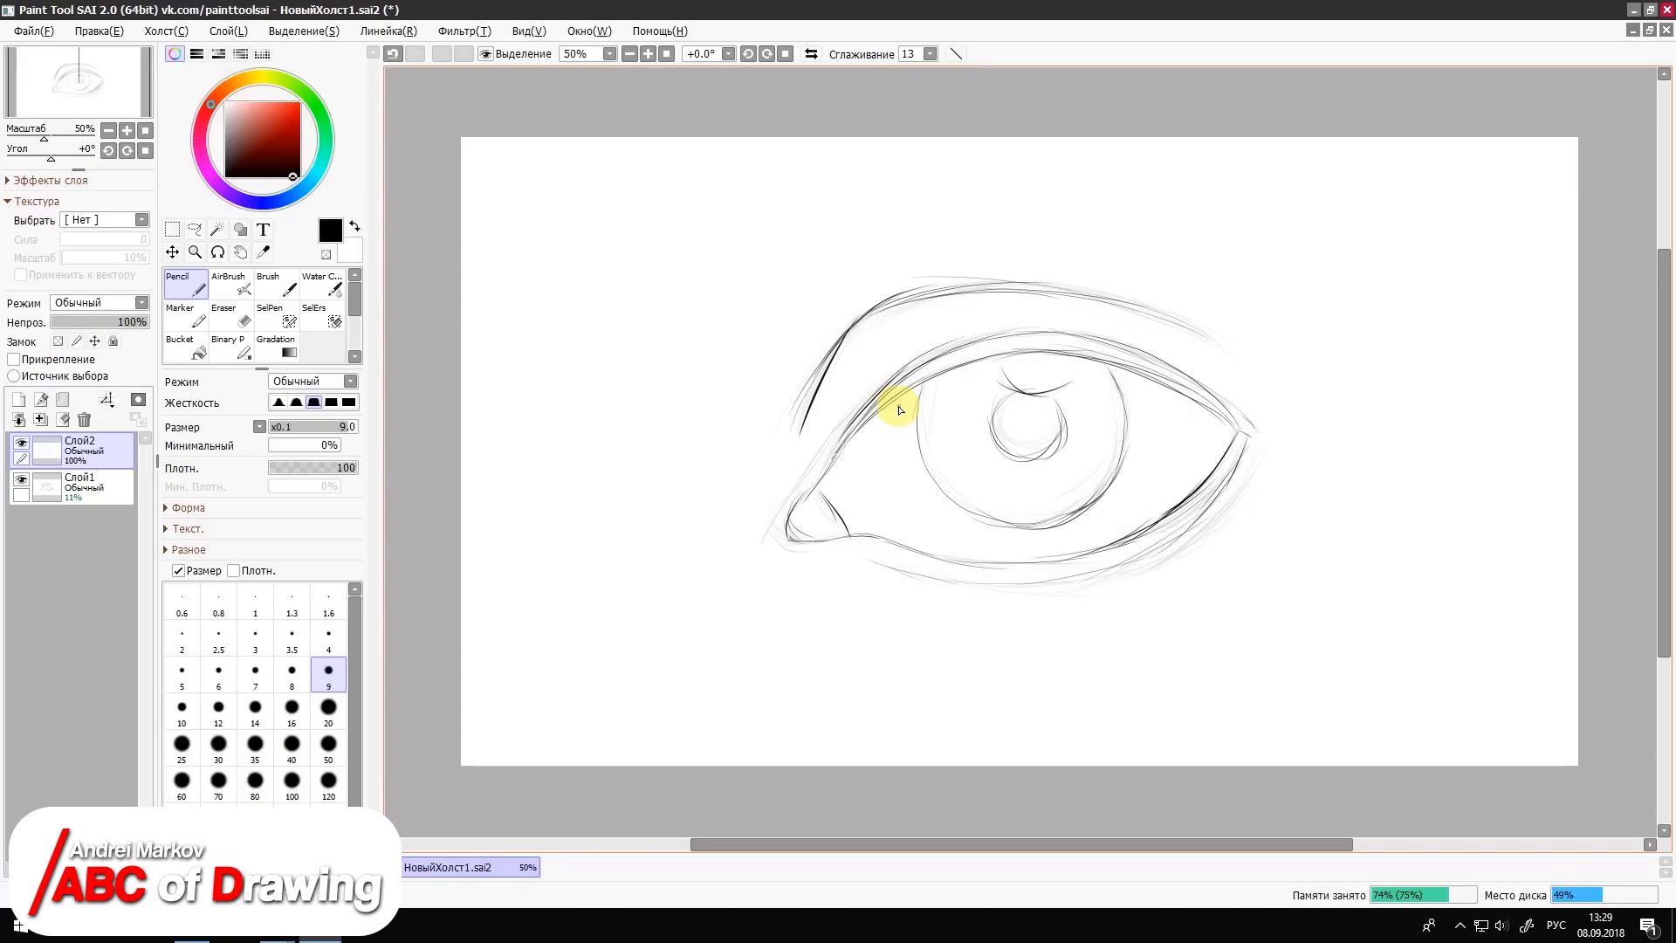
Step: Delete the faded sketch layer Слой1 and add a new empty layer for colour
{"action": "left_click", "coordinate": [96, 485]}
{"action": "left_click", "coordinate": [84, 420]}
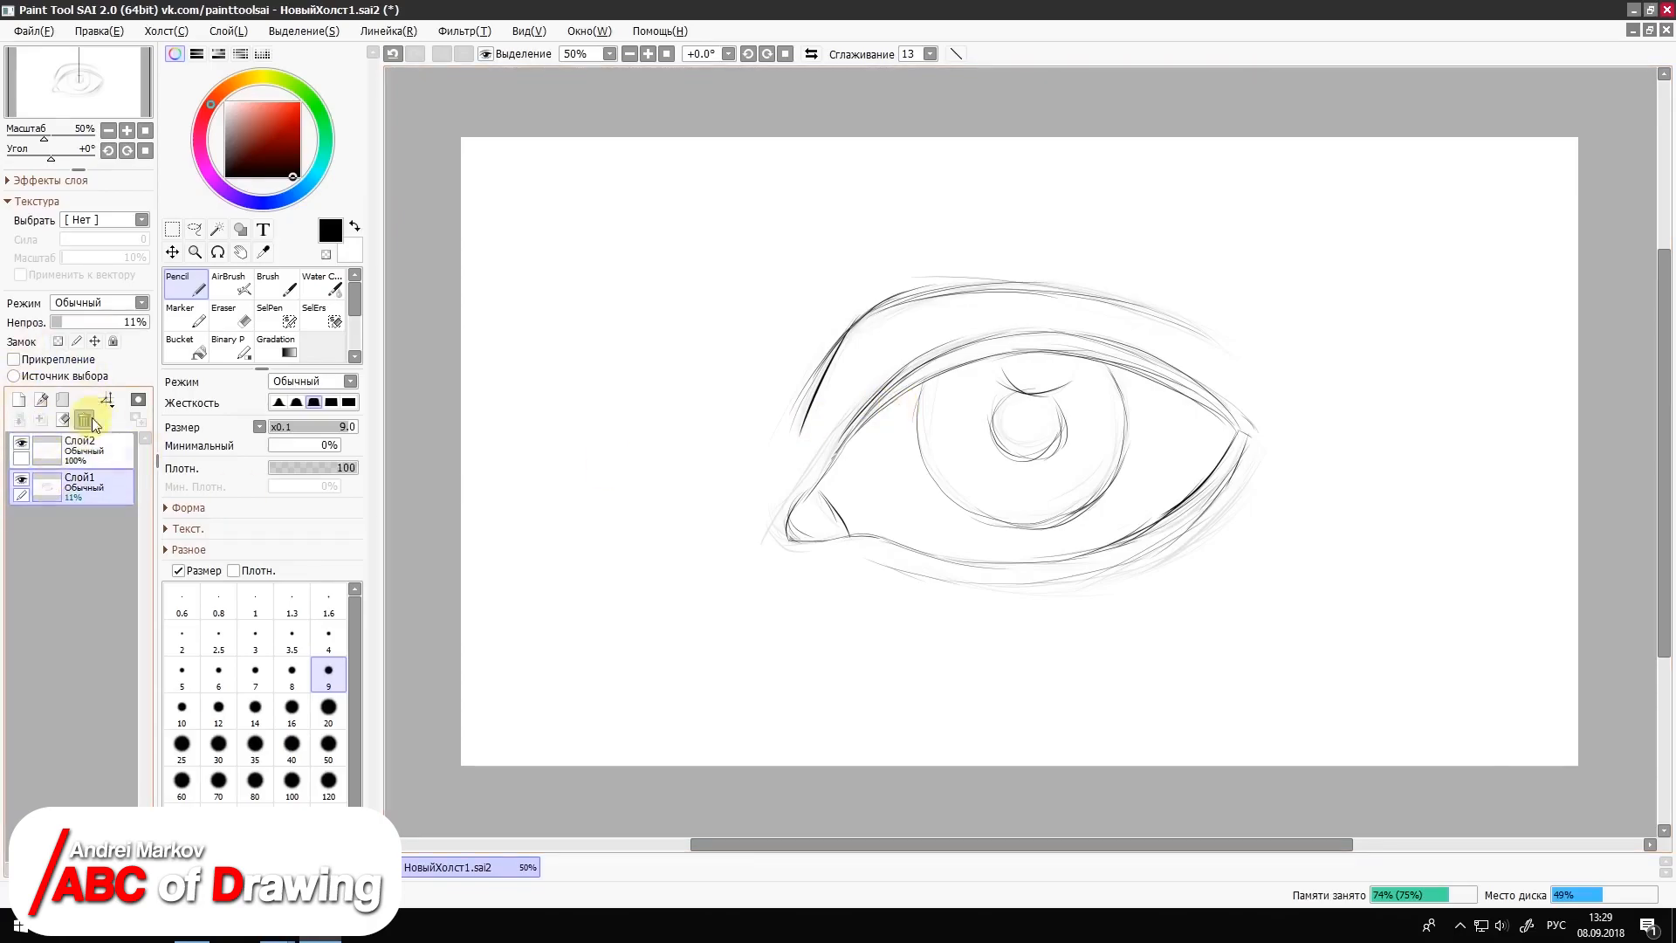
{"action": "left_click", "coordinate": [37, 403]}
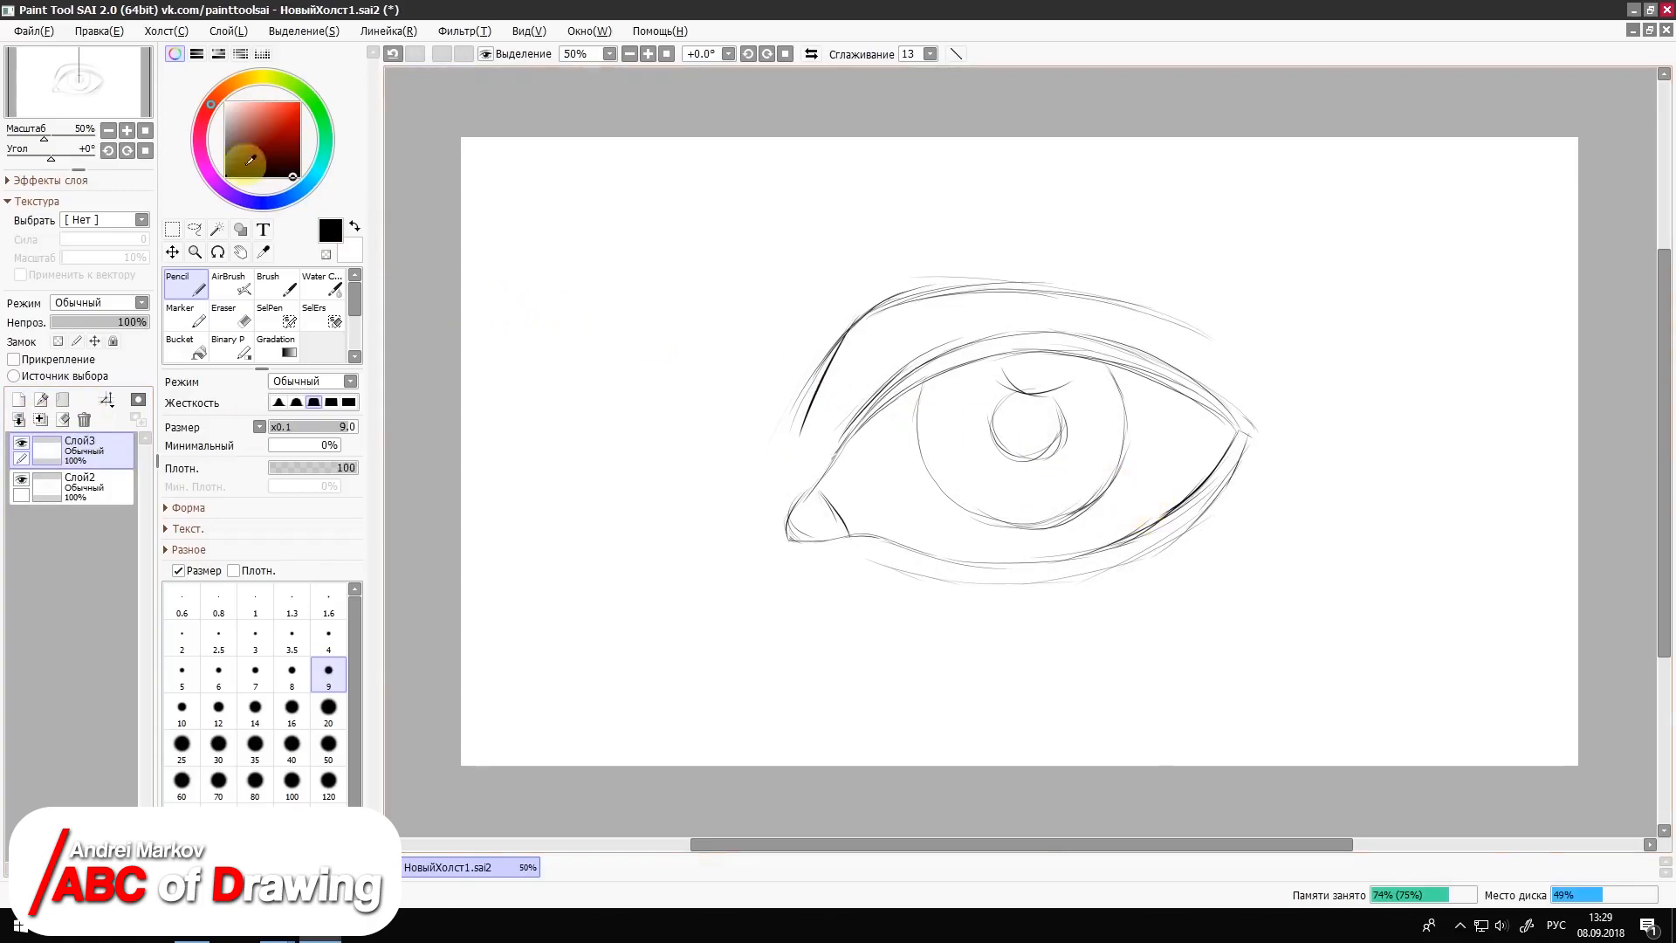
Step: Colour the upper eyelid pale pink with the AirBrush at size 100, placing the colour layer below the line art
{"action": "left_click", "coordinate": [231, 87]}
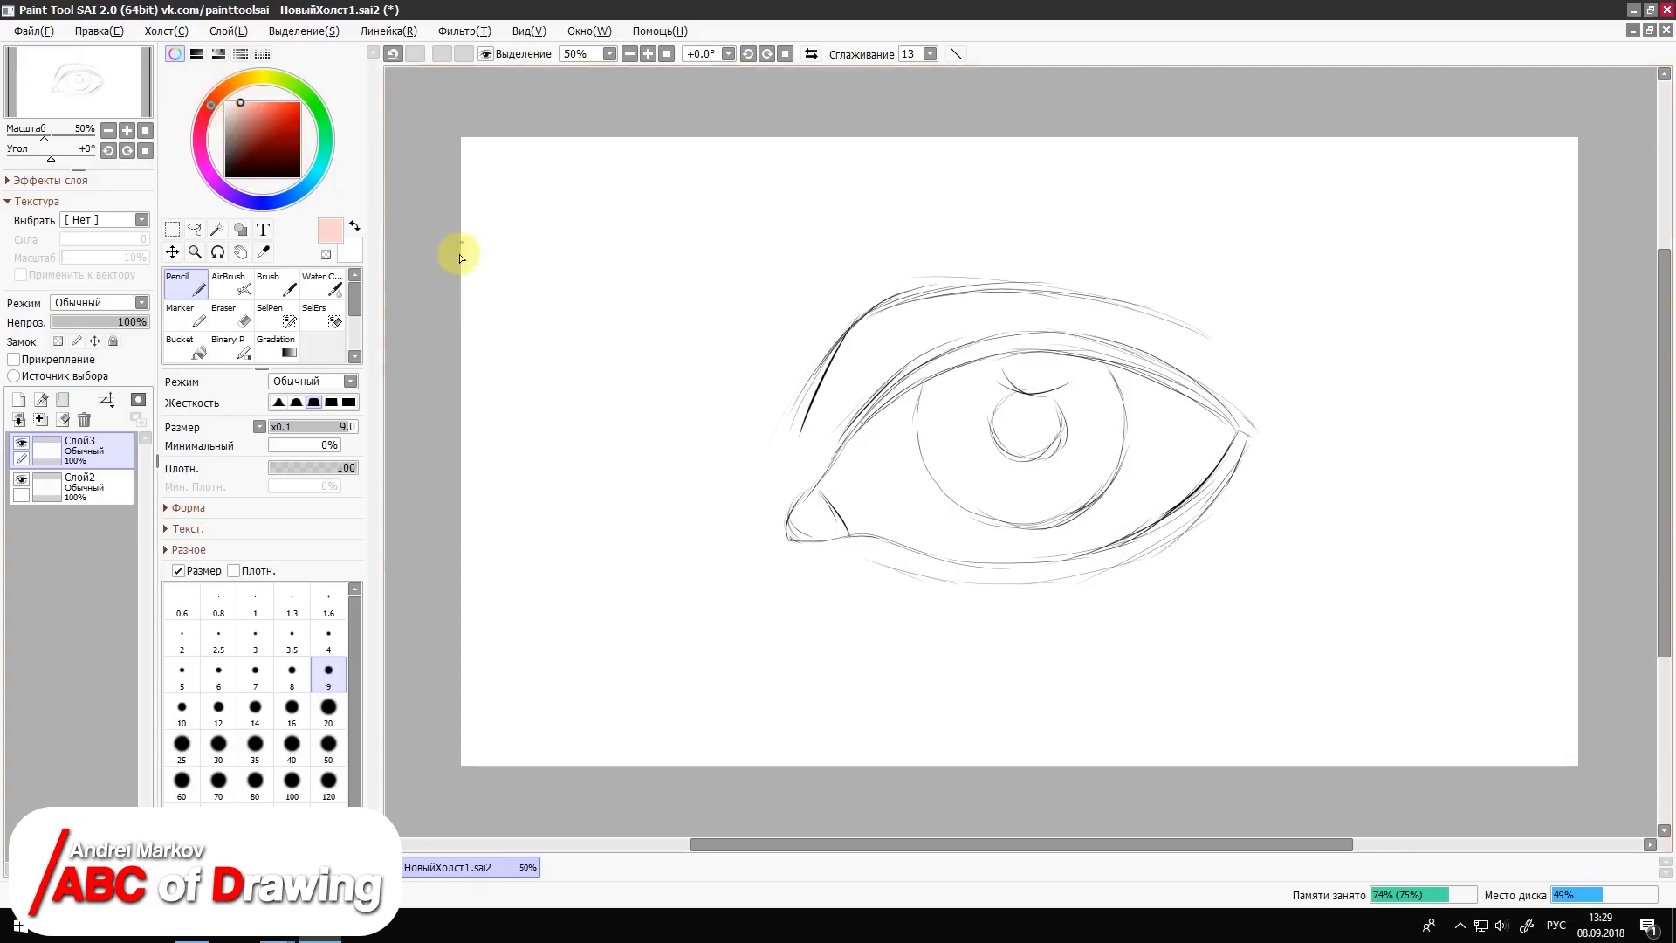
{"action": "left_click", "coordinate": [229, 284]}
{"action": "left_click", "coordinate": [294, 671]}
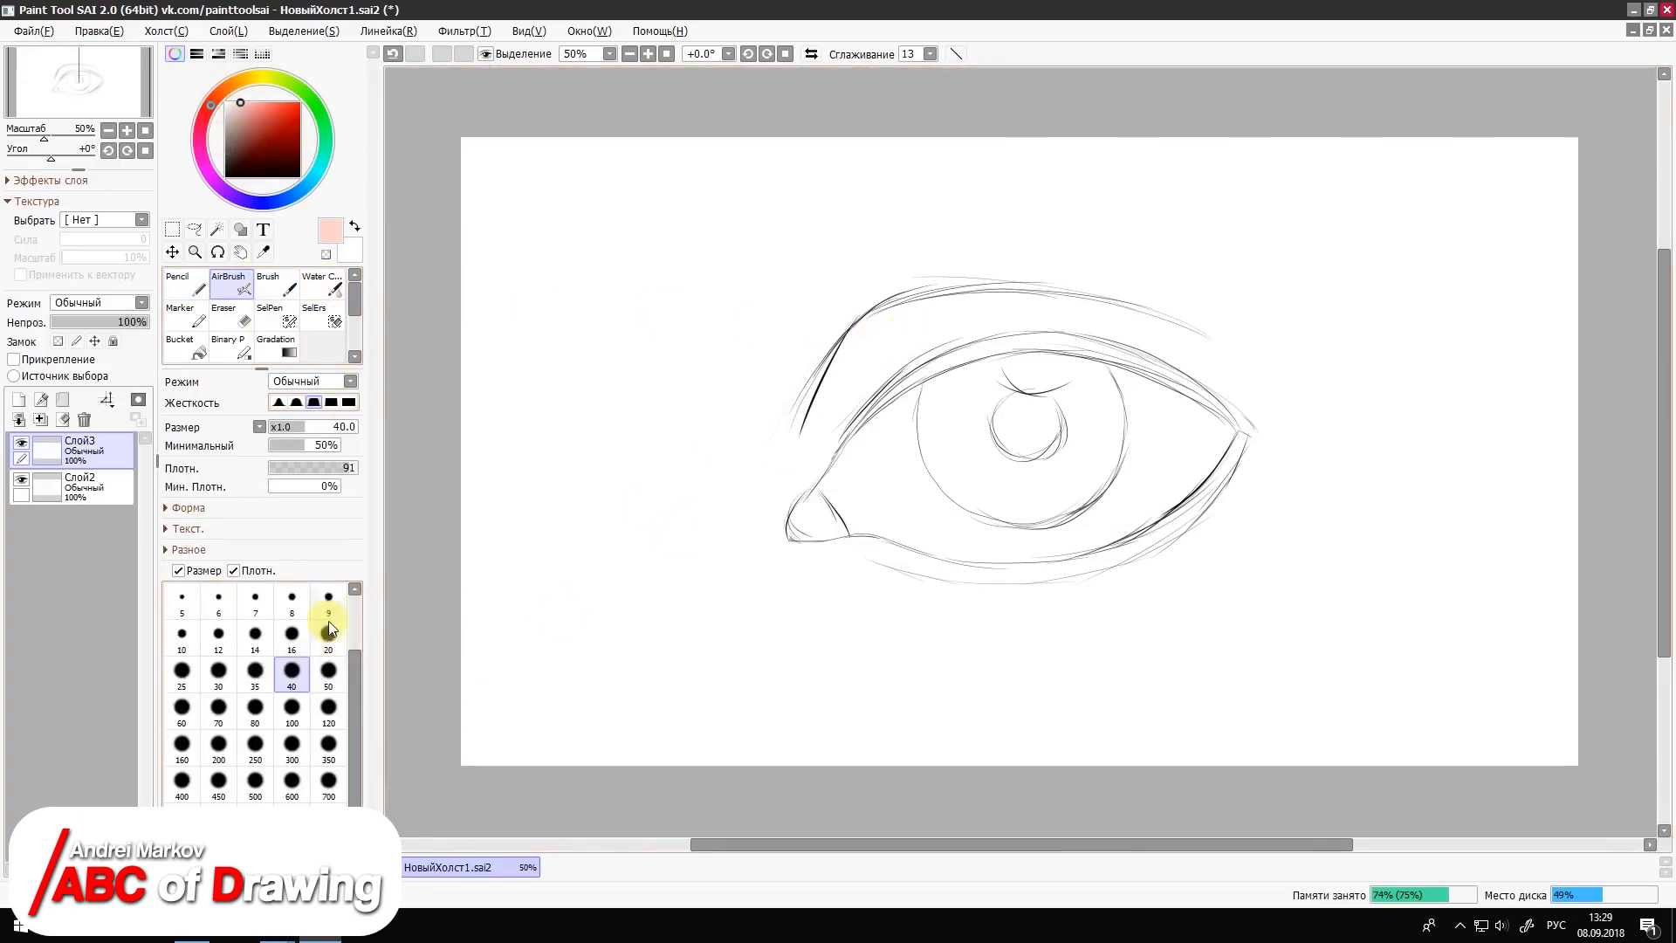
{"action": "left_click", "coordinate": [291, 707]}
{"action": "mouse_move", "coordinate": [997, 295]}
{"action": "left_mouse_down"}
{"action": "mouse_move", "coordinate": [812, 445]}
{"action": "mouse_move", "coordinate": [942, 284]}
{"action": "mouse_move", "coordinate": [1178, 335]}
{"action": "left_mouse_up"}
{"action": "mouse_move", "coordinate": [809, 385]}
{"action": "left_mouse_down"}
{"action": "mouse_move", "coordinate": [780, 445]}
{"action": "mouse_move", "coordinate": [793, 486]}
{"action": "left_mouse_up"}
{"action": "left_click_drag", "start_coordinate": [99, 465], "coordinate": [90, 516]}
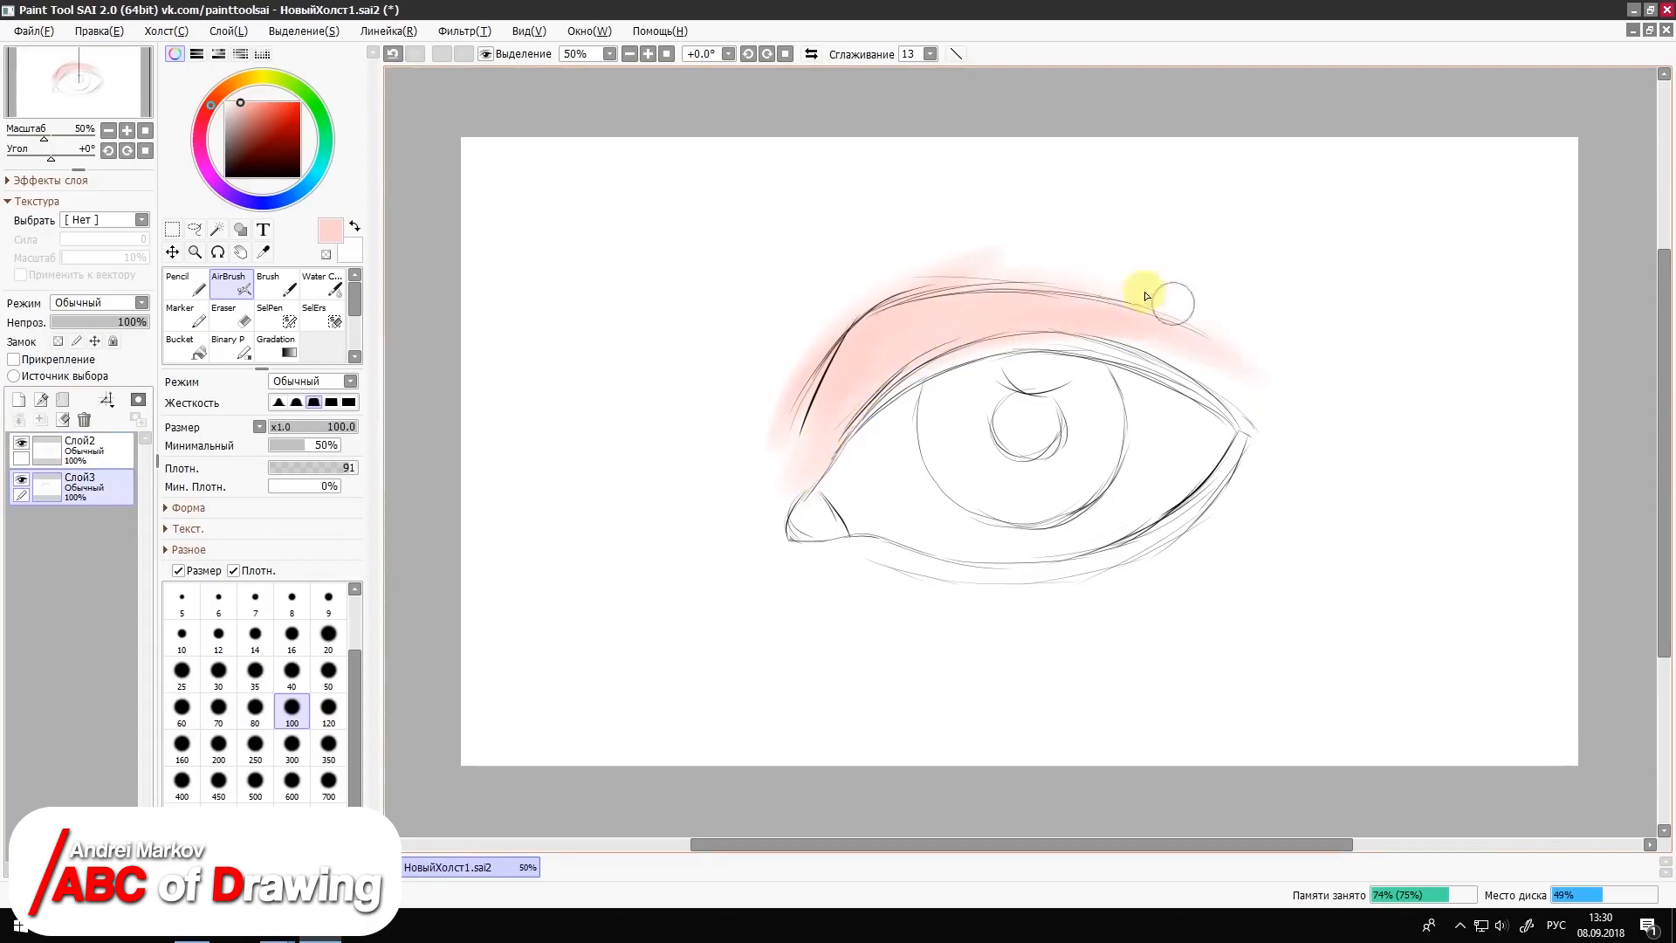
{"action": "left_click_drag", "start_coordinate": [1227, 344], "coordinate": [1163, 340]}
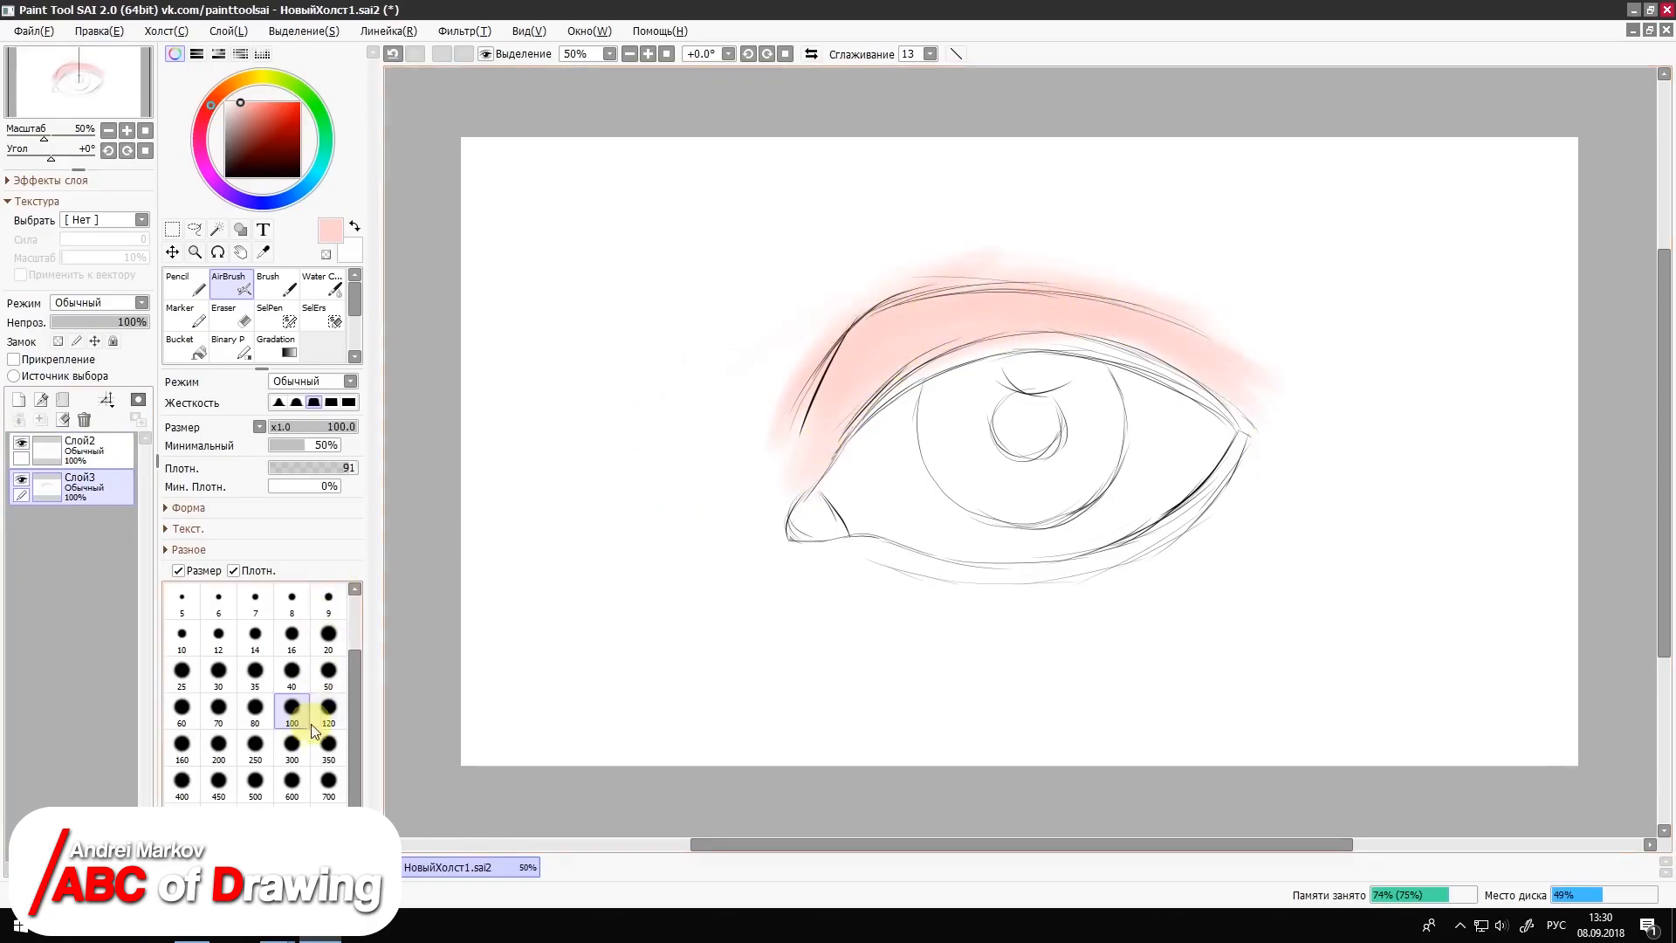
Step: Airbrush pale pink skin all around the eye at brush size 300
{"action": "left_click", "coordinate": [292, 742]}
{"action": "left_click_drag", "start_coordinate": [852, 329], "coordinate": [1353, 363]}
{"action": "mouse_move", "coordinate": [775, 386]}
{"action": "left_mouse_down"}
{"action": "mouse_move", "coordinate": [875, 265]}
{"action": "mouse_move", "coordinate": [760, 506]}
{"action": "mouse_move", "coordinate": [777, 464]}
{"action": "mouse_move", "coordinate": [846, 569]}
{"action": "mouse_move", "coordinate": [1117, 507]}
{"action": "mouse_move", "coordinate": [1097, 593]}
{"action": "mouse_move", "coordinate": [1290, 431]}
{"action": "mouse_move", "coordinate": [1261, 467]}
{"action": "mouse_move", "coordinate": [1279, 401]}
{"action": "mouse_move", "coordinate": [1265, 488]}
{"action": "left_mouse_up"}
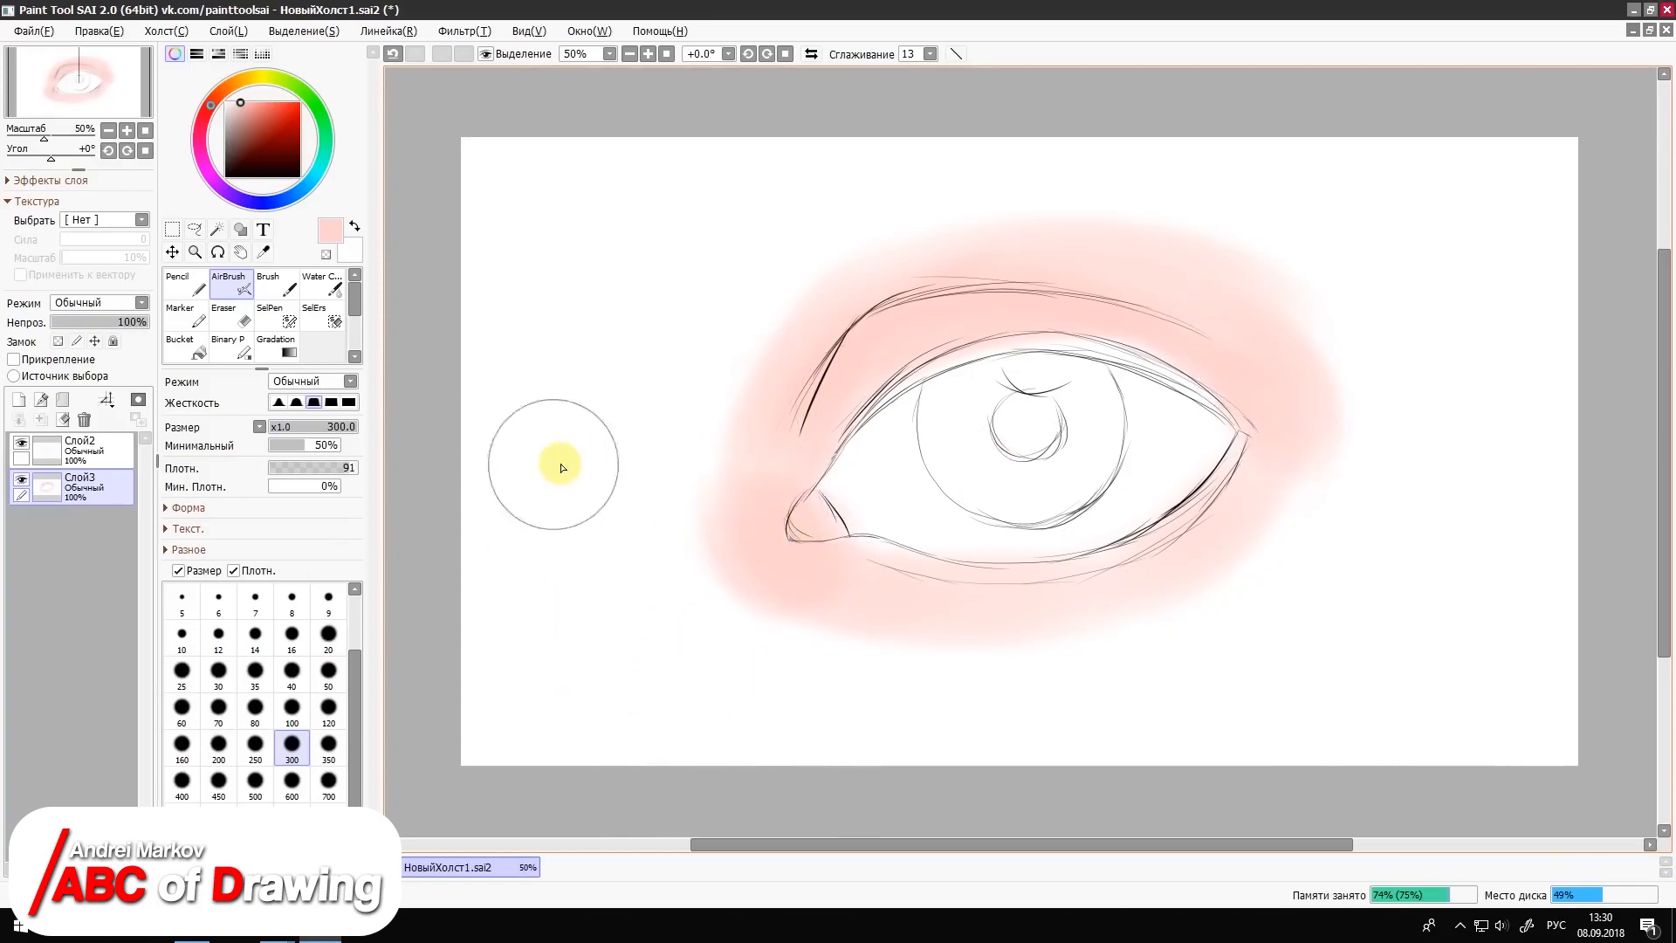
Step: Fill the iris with muted light green using the AirBrush at size 120
{"action": "left_click", "coordinate": [296, 84]}
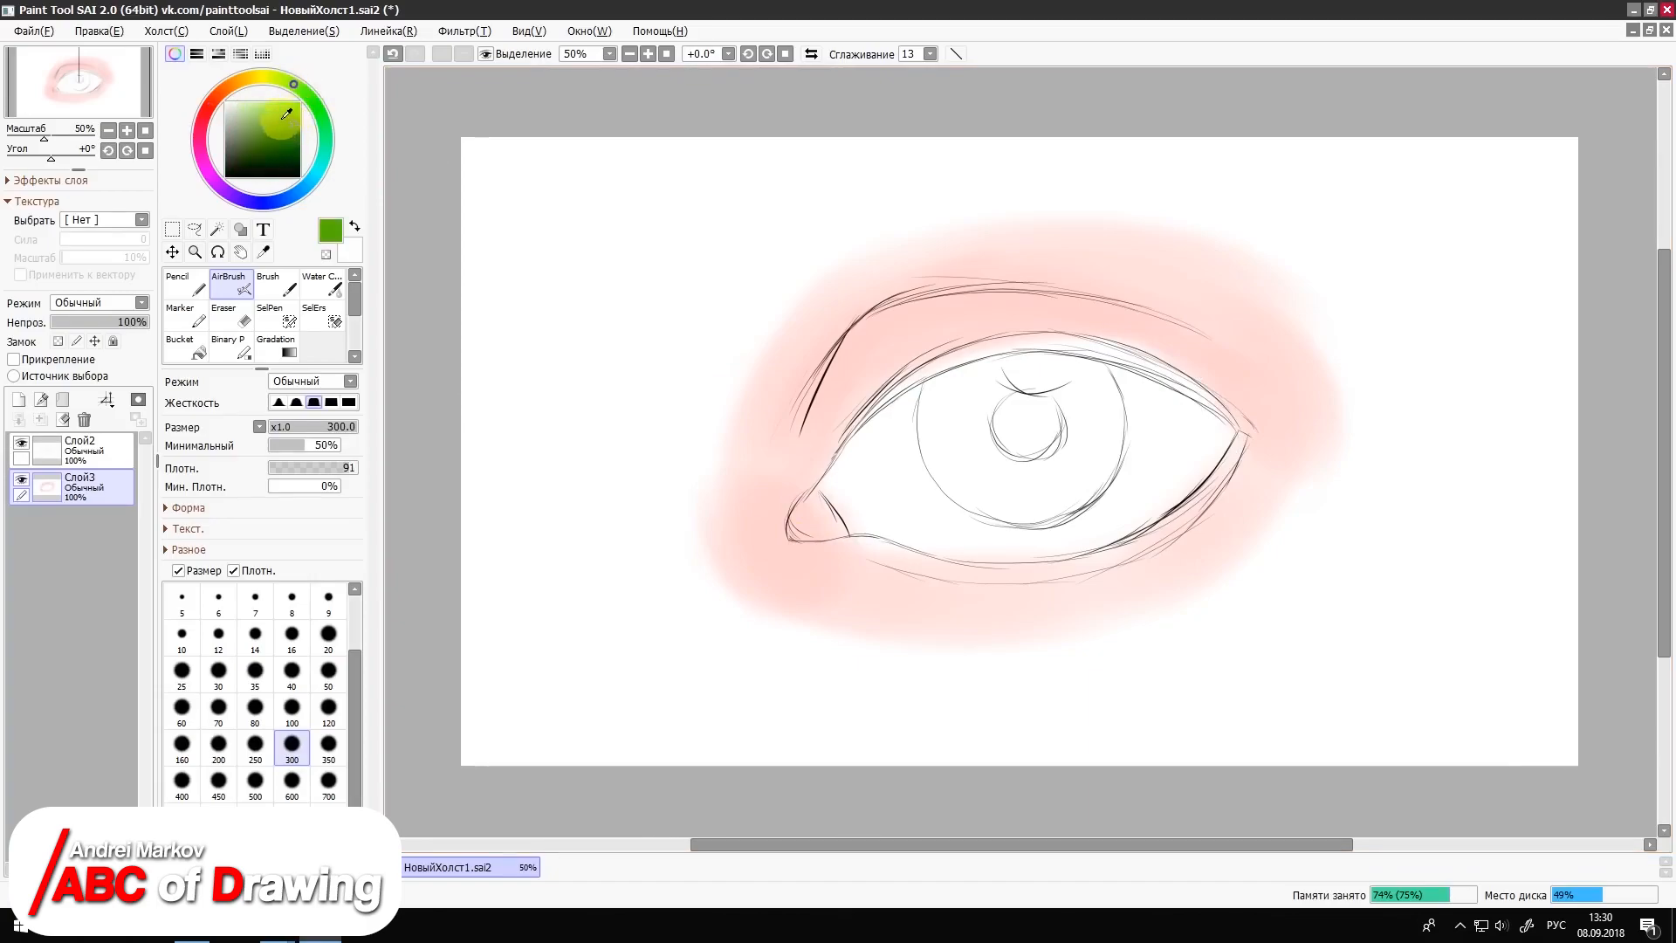
{"action": "left_click", "coordinate": [282, 116]}
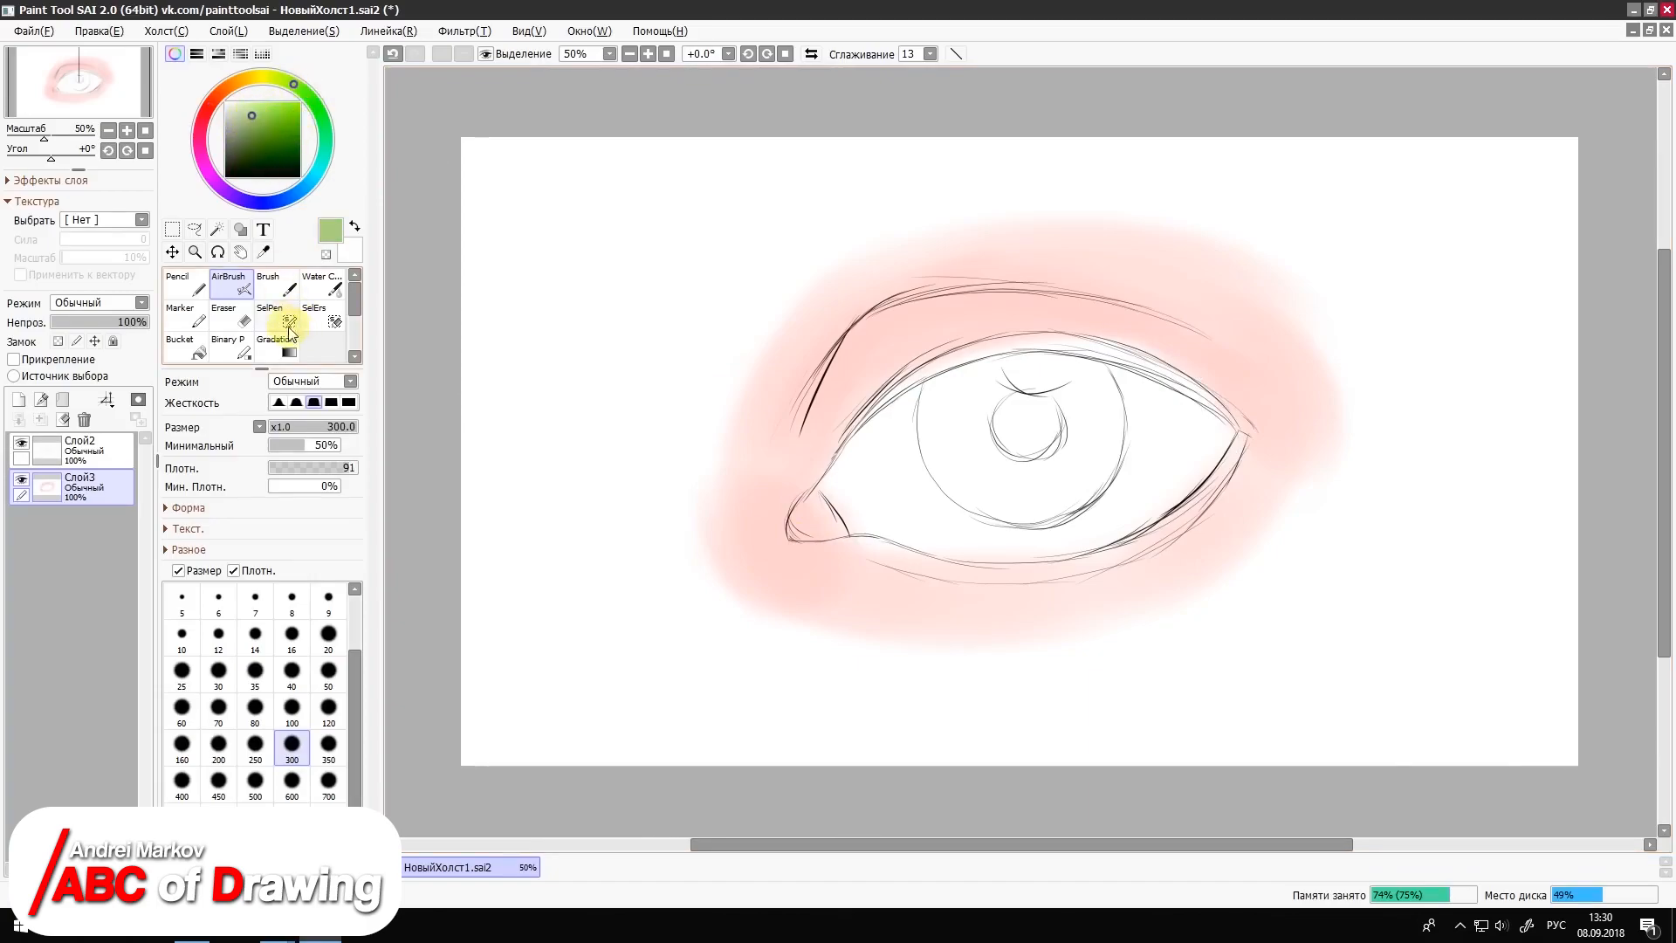
{"action": "left_click", "coordinate": [328, 708]}
{"action": "mouse_move", "coordinate": [972, 401]}
{"action": "left_mouse_down"}
{"action": "mouse_move", "coordinate": [975, 468]}
{"action": "mouse_move", "coordinate": [958, 462]}
{"action": "mouse_move", "coordinate": [941, 412]}
{"action": "mouse_move", "coordinate": [1016, 389]}
{"action": "mouse_move", "coordinate": [933, 412]}
{"action": "mouse_move", "coordinate": [962, 454]}
{"action": "mouse_move", "coordinate": [1048, 475]}
{"action": "mouse_move", "coordinate": [968, 486]}
{"action": "mouse_move", "coordinate": [1090, 471]}
{"action": "mouse_move", "coordinate": [1061, 502]}
{"action": "mouse_move", "coordinate": [1091, 390]}
{"action": "mouse_move", "coordinate": [1065, 493]}
{"action": "left_mouse_up"}
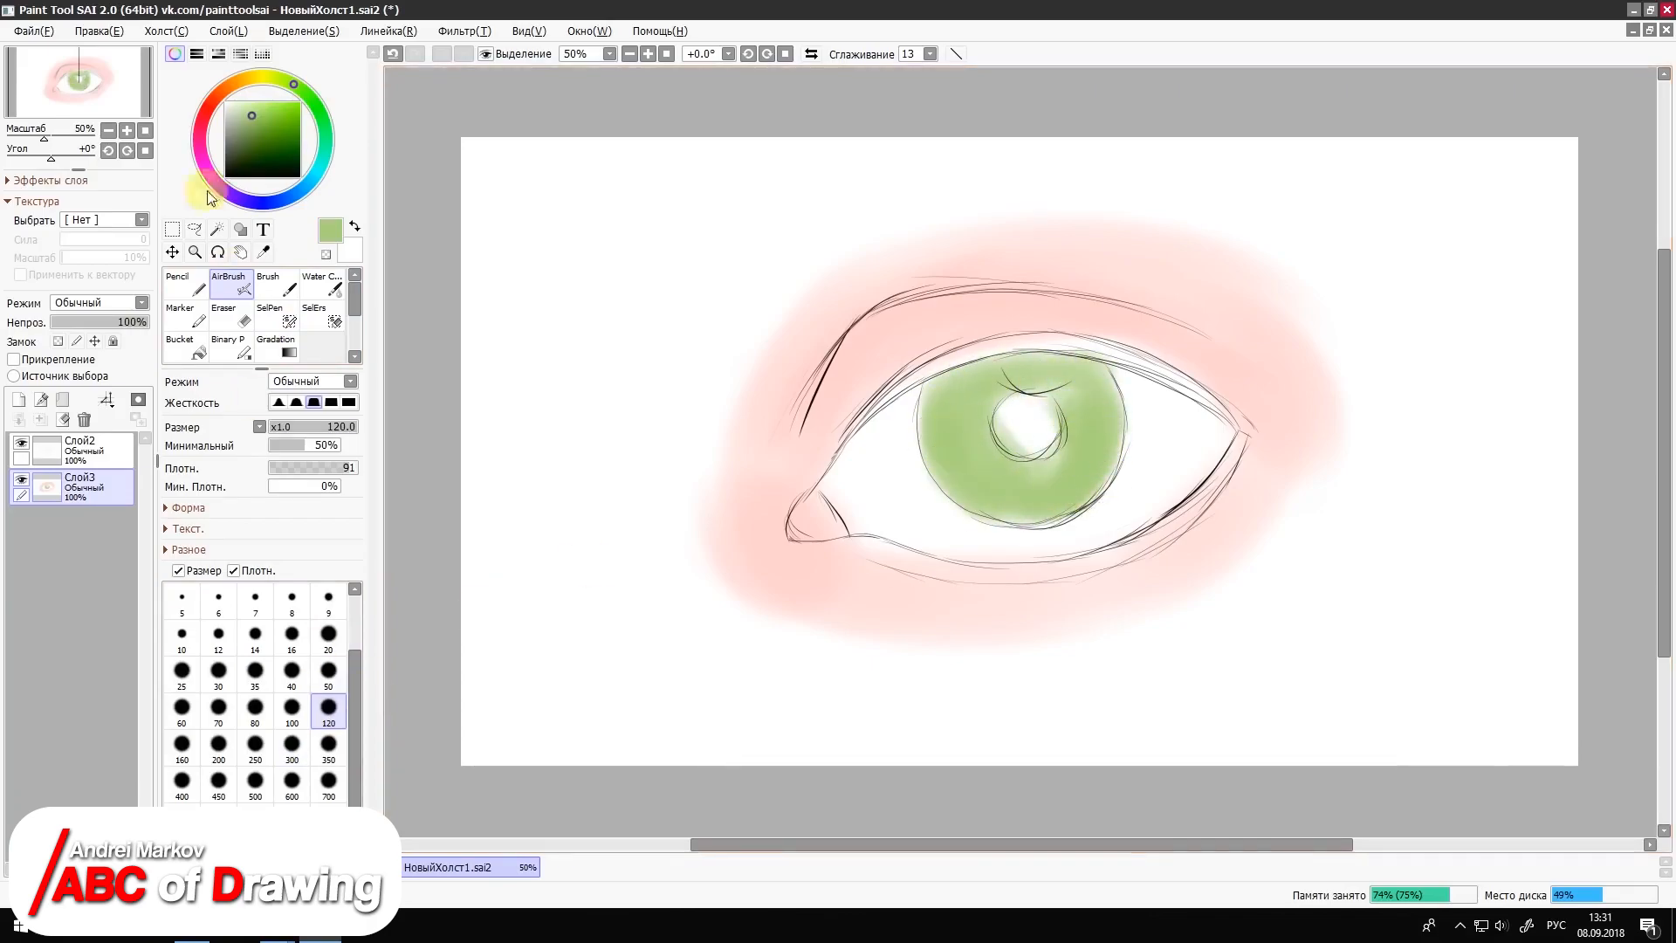
Step: Paint the pupil solid black at size 120 with a harder brush edge
{"action": "left_click", "coordinate": [236, 166]}
{"action": "left_click", "coordinate": [331, 402]}
{"action": "mouse_move", "coordinate": [1029, 417]}
{"action": "left_mouse_down"}
{"action": "mouse_move", "coordinate": [978, 451]}
{"action": "mouse_move", "coordinate": [1037, 424]}
{"action": "left_mouse_up"}
{"action": "left_click", "coordinate": [280, 163]}
{"action": "left_click", "coordinate": [297, 177]}
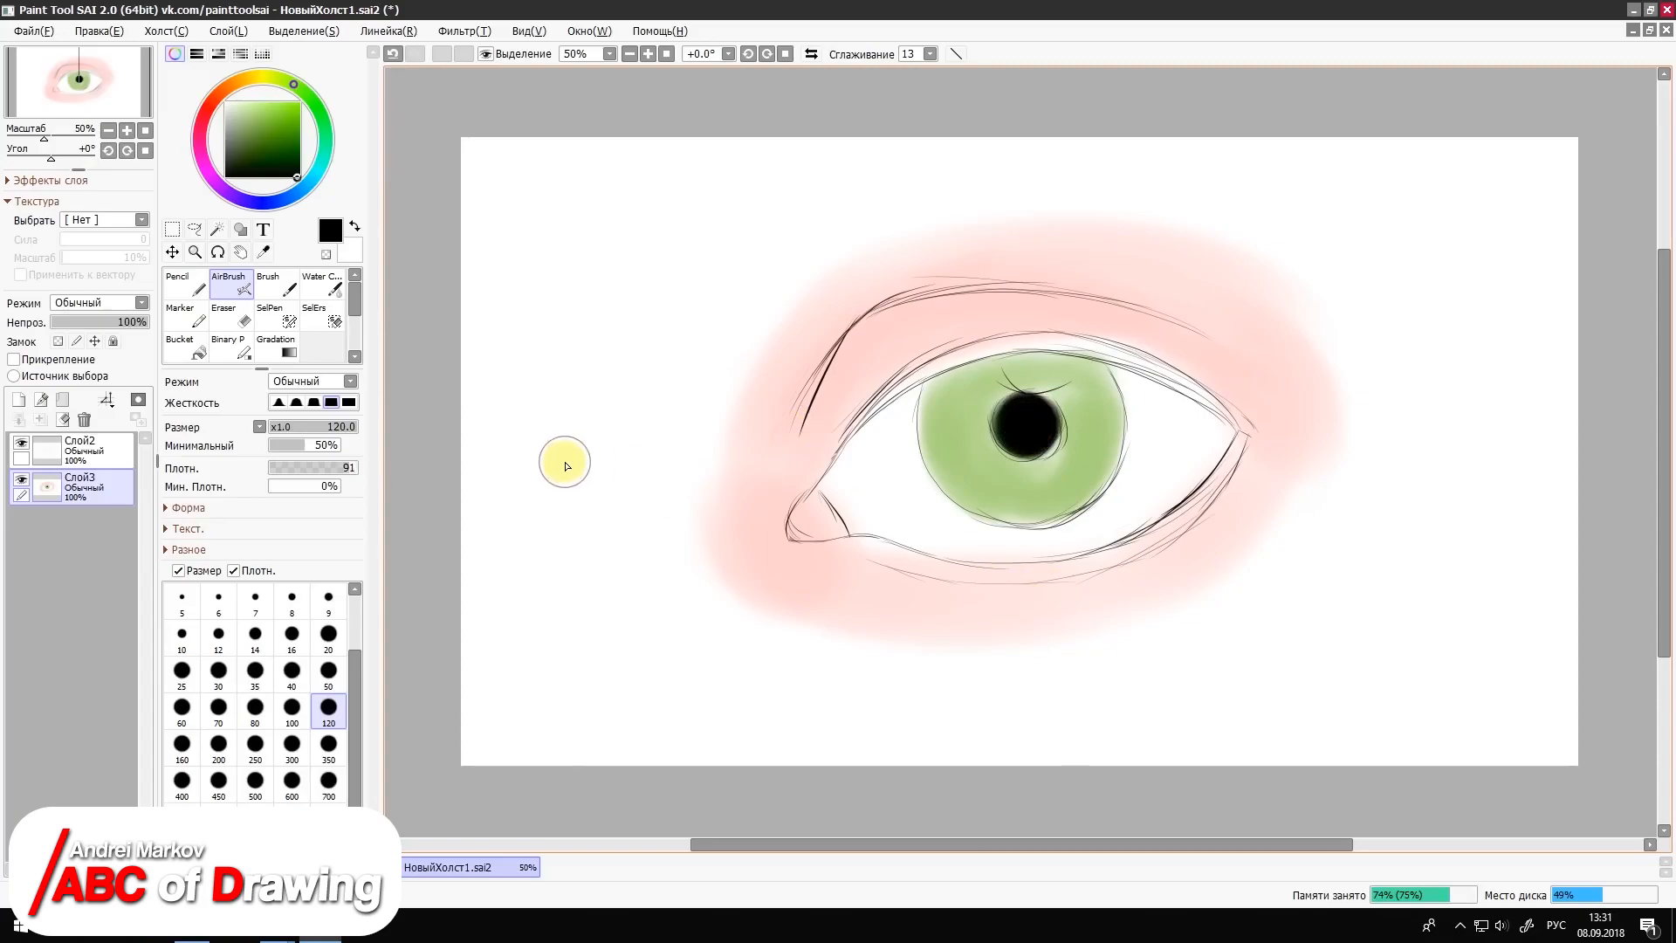
Step: Shade the iris rim dark green with a softer AirBrush edge at size 40
{"action": "left_click", "coordinate": [262, 156]}
{"action": "left_click", "coordinate": [292, 669]}
{"action": "left_click", "coordinate": [297, 401]}
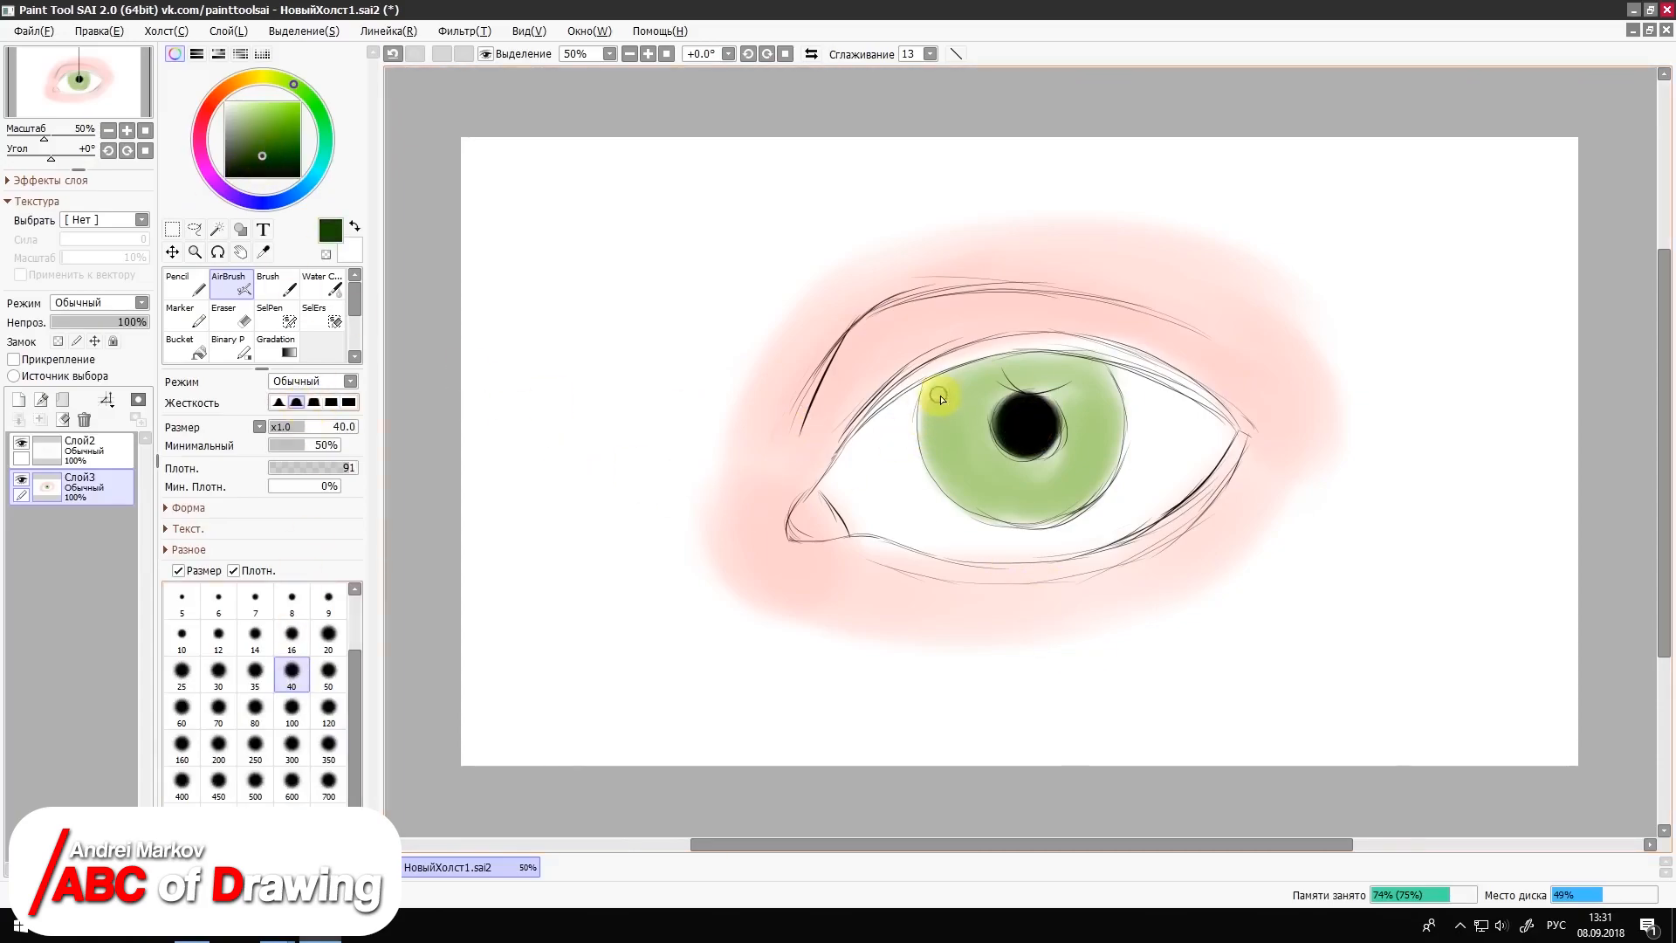
{"action": "left_click_drag", "start_coordinate": [934, 454], "coordinate": [973, 534]}
{"action": "mouse_move", "coordinate": [1117, 418]}
{"action": "left_mouse_down"}
{"action": "mouse_move", "coordinate": [1110, 454]}
{"action": "mouse_move", "coordinate": [937, 477]}
{"action": "mouse_move", "coordinate": [964, 510]}
{"action": "mouse_move", "coordinate": [938, 470]}
{"action": "mouse_move", "coordinate": [1109, 459]}
{"action": "mouse_move", "coordinate": [1065, 520]}
{"action": "mouse_move", "coordinate": [947, 480]}
{"action": "mouse_move", "coordinate": [992, 519]}
{"action": "mouse_move", "coordinate": [1054, 529]}
{"action": "mouse_move", "coordinate": [1113, 472]}
{"action": "mouse_move", "coordinate": [955, 385]}
{"action": "left_mouse_up"}
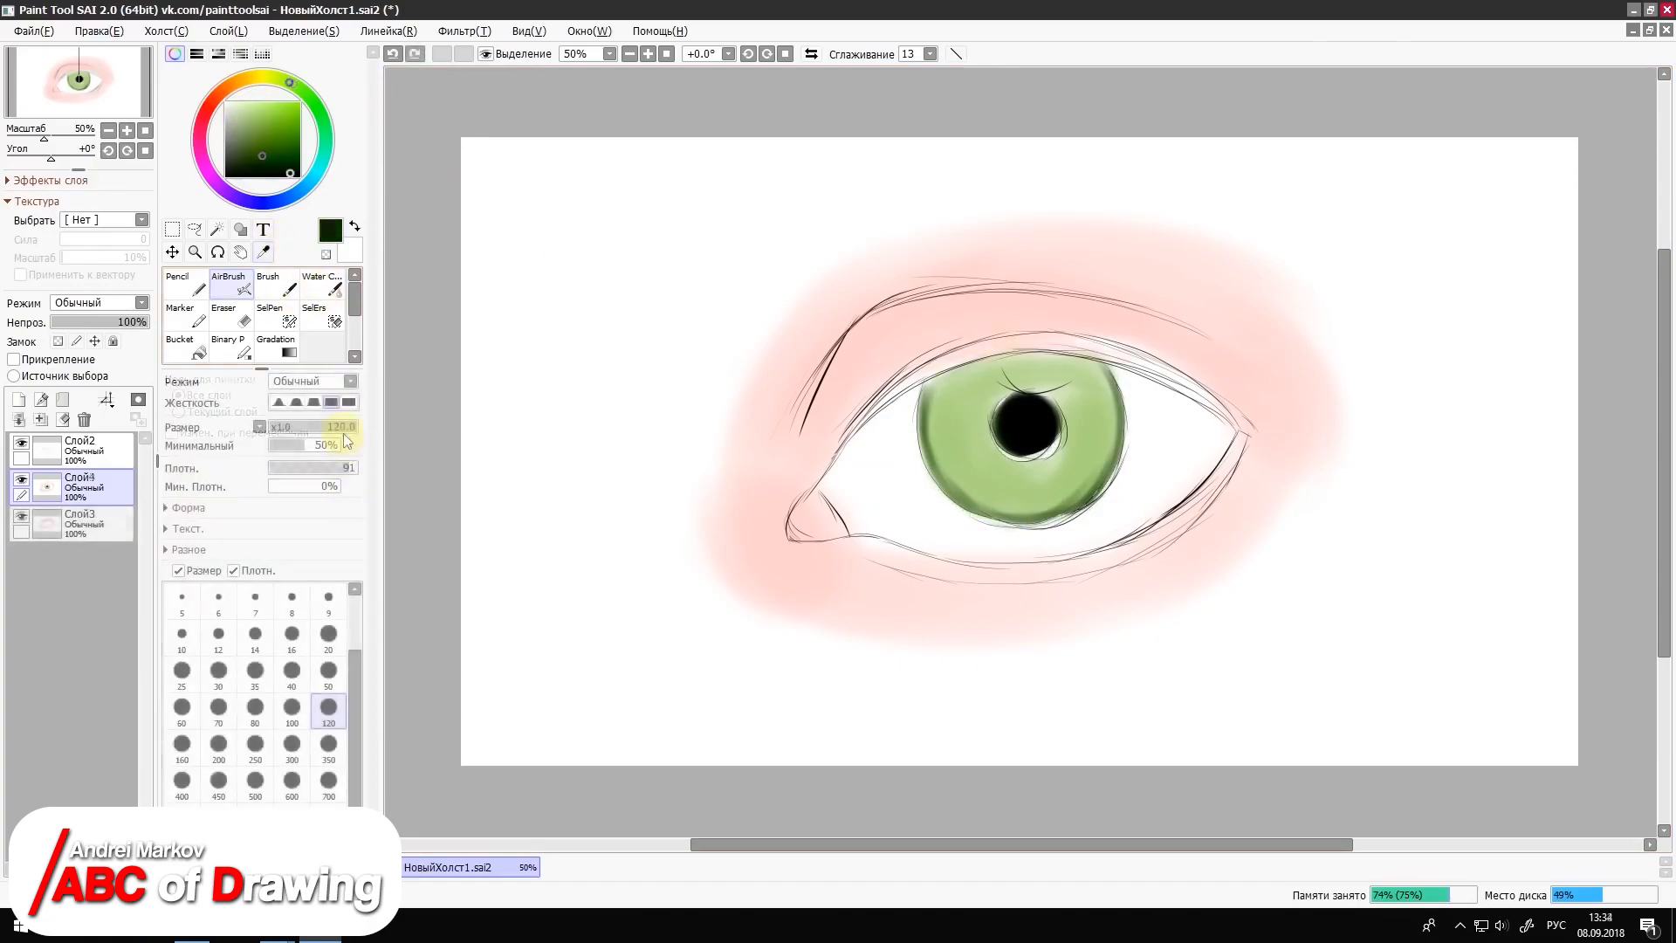
Step: Repaint the pupil as a larger solid black disc using the AirBrush's hardest edge at size 160
{"action": "left_click", "coordinate": [348, 402]}
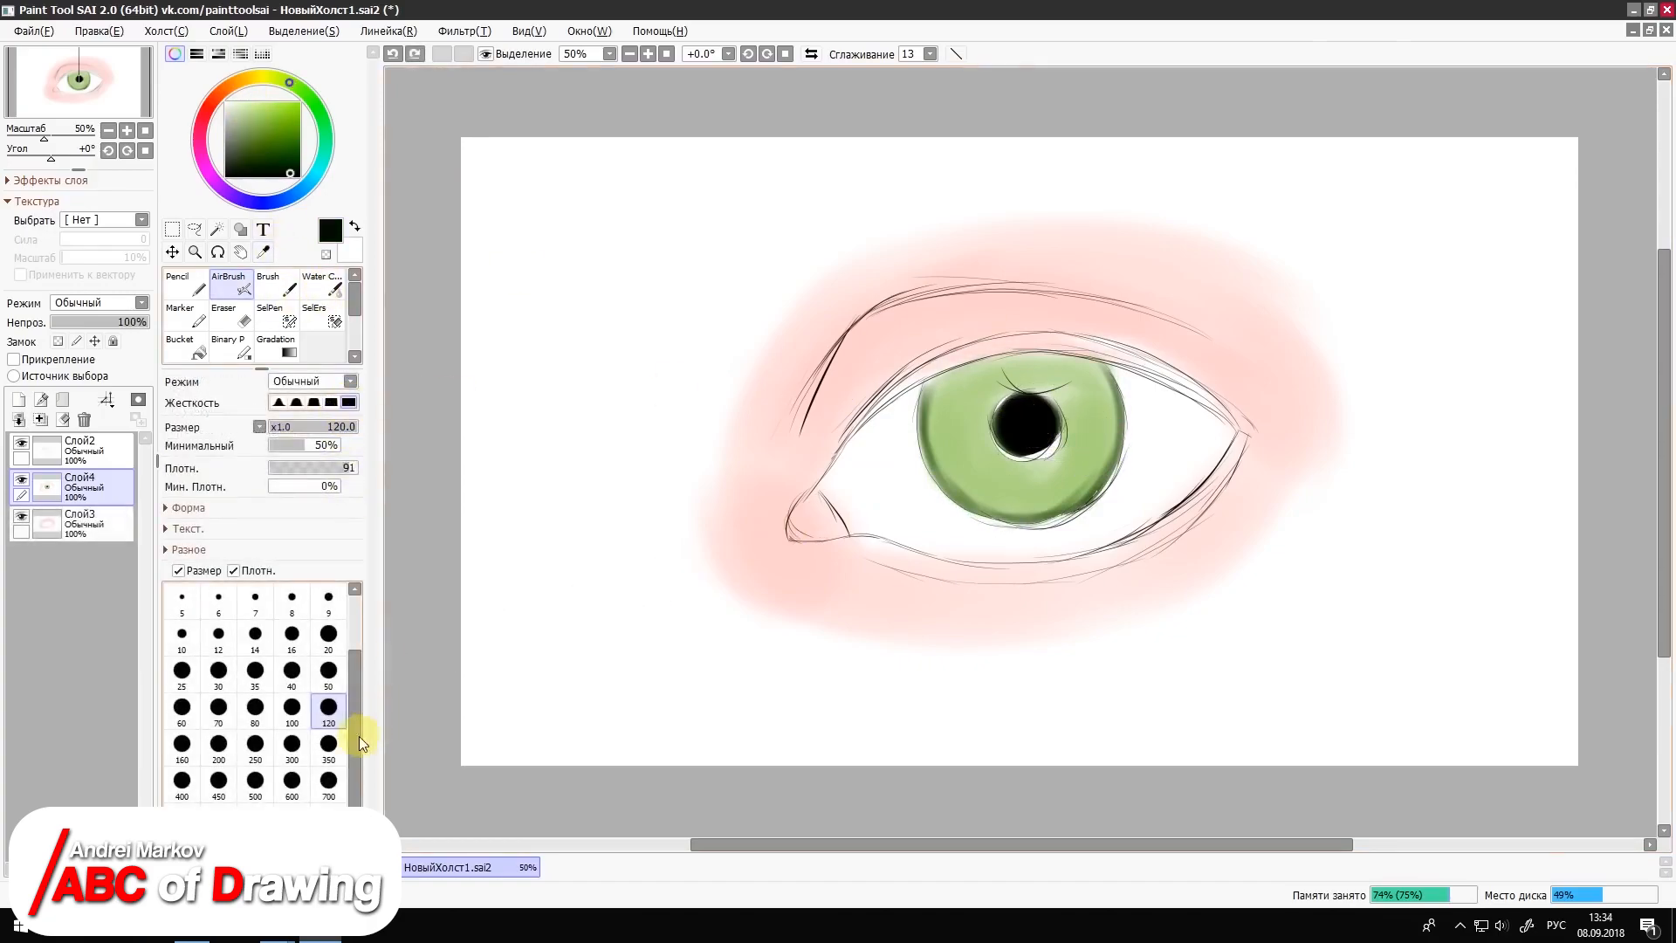
{"action": "left_click", "coordinate": [328, 743]}
{"action": "left_click", "coordinate": [218, 743]}
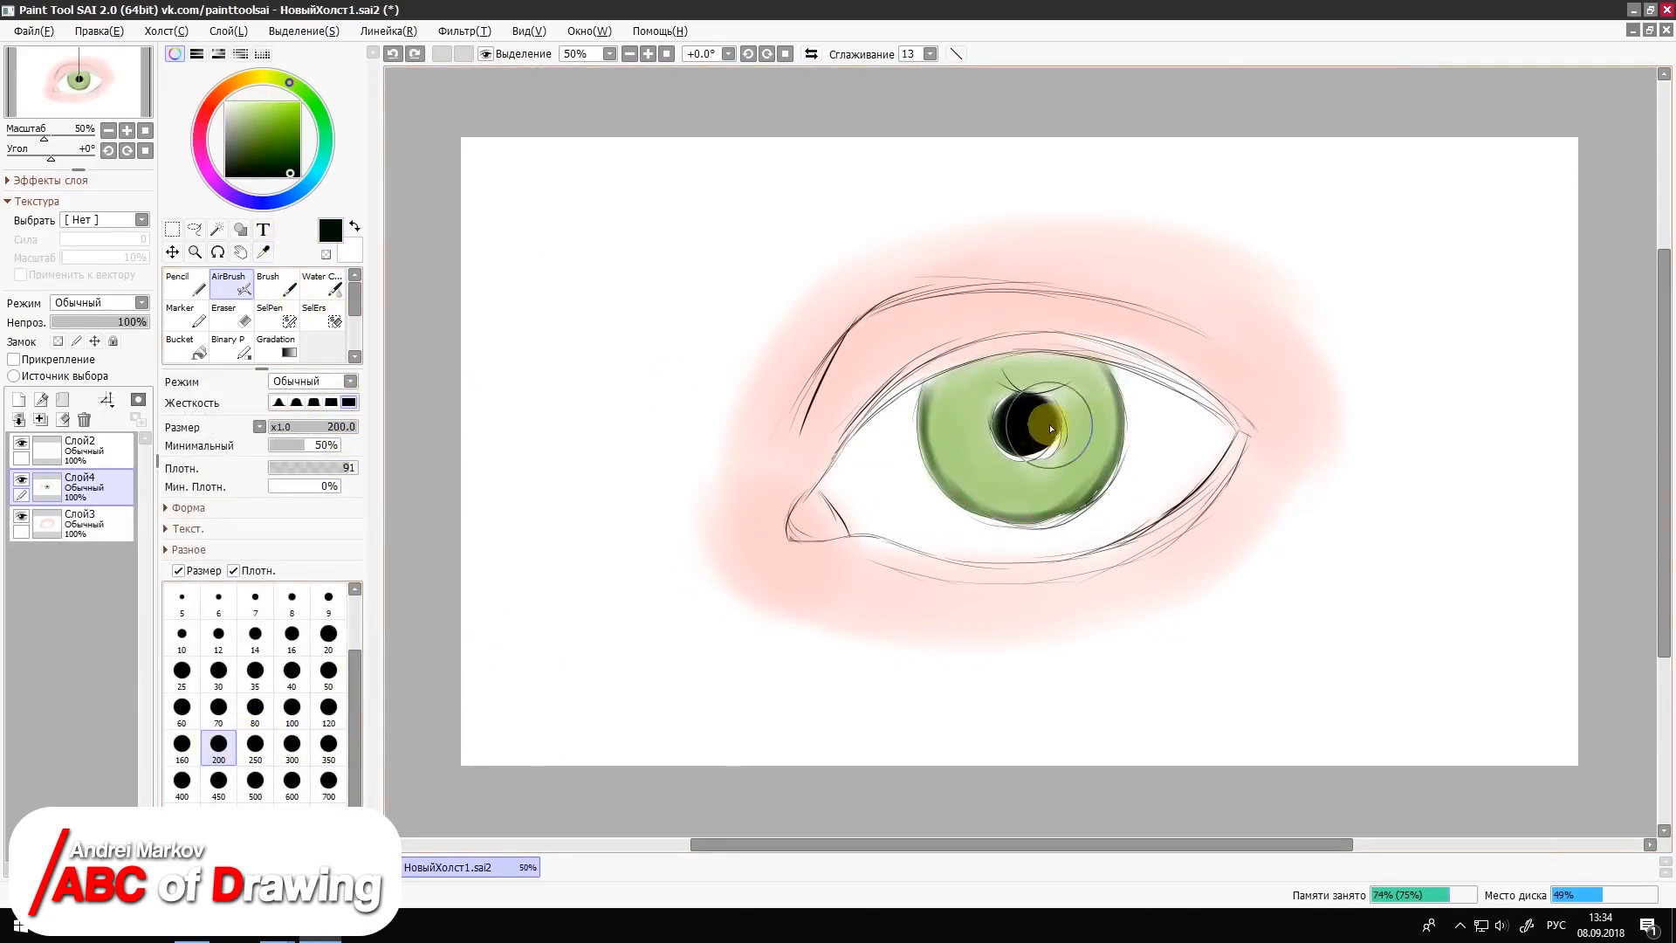
{"action": "key", "text": "bracketleft"}
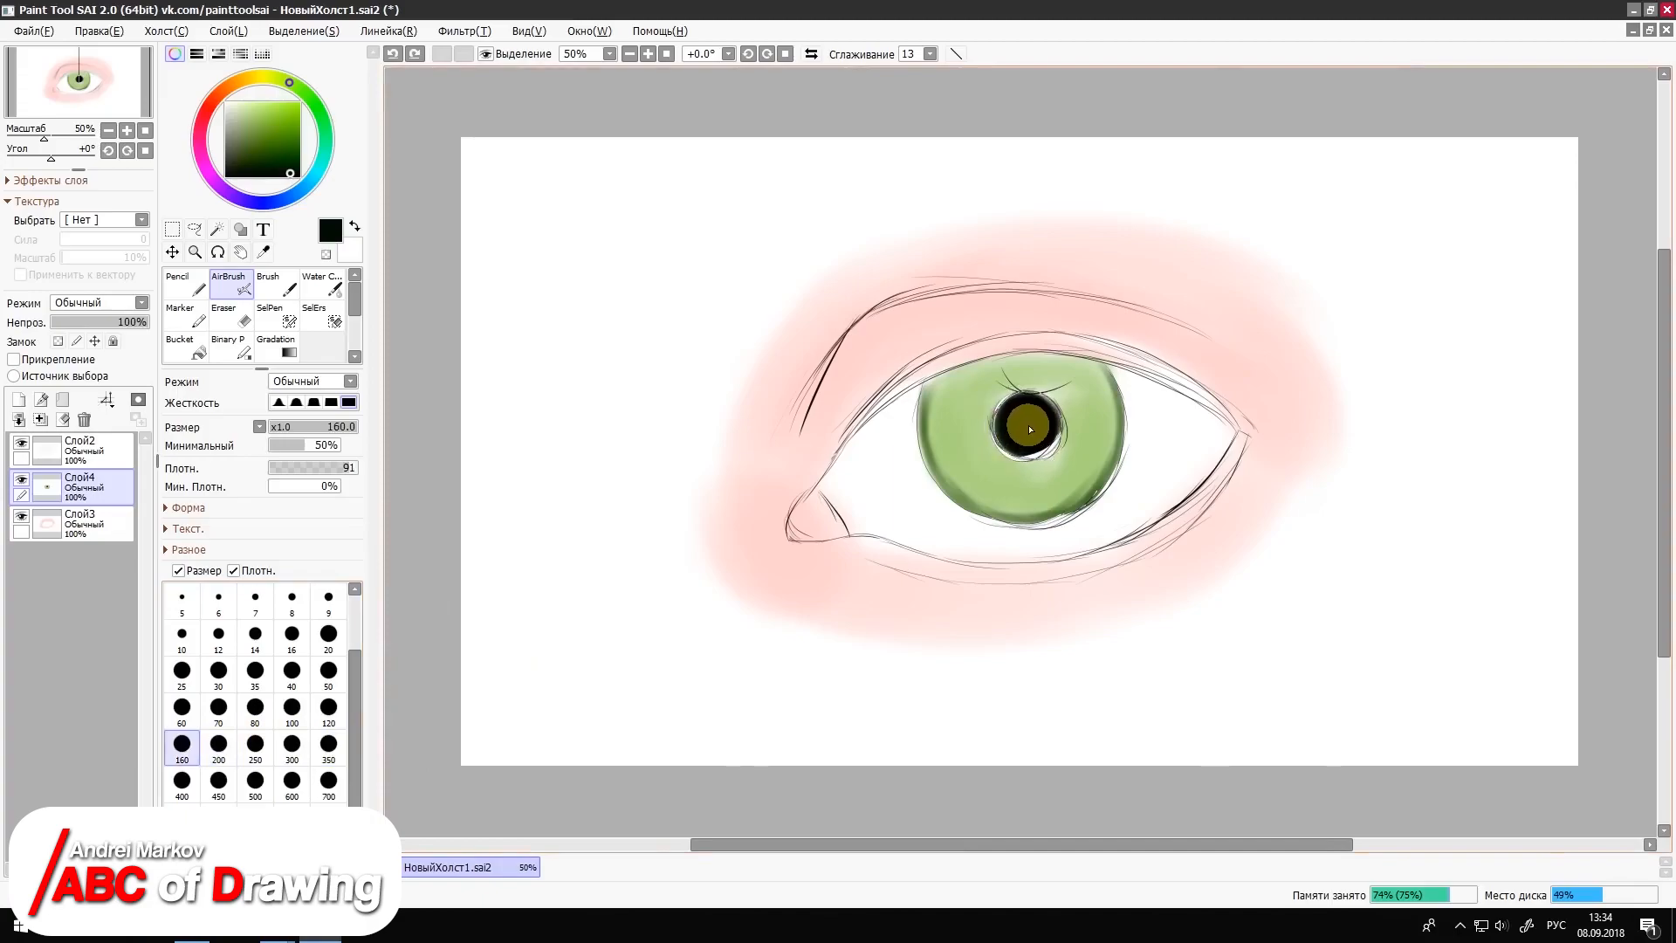
{"action": "key", "text": "bracketright"}
{"action": "key", "text": "bracketleft"}
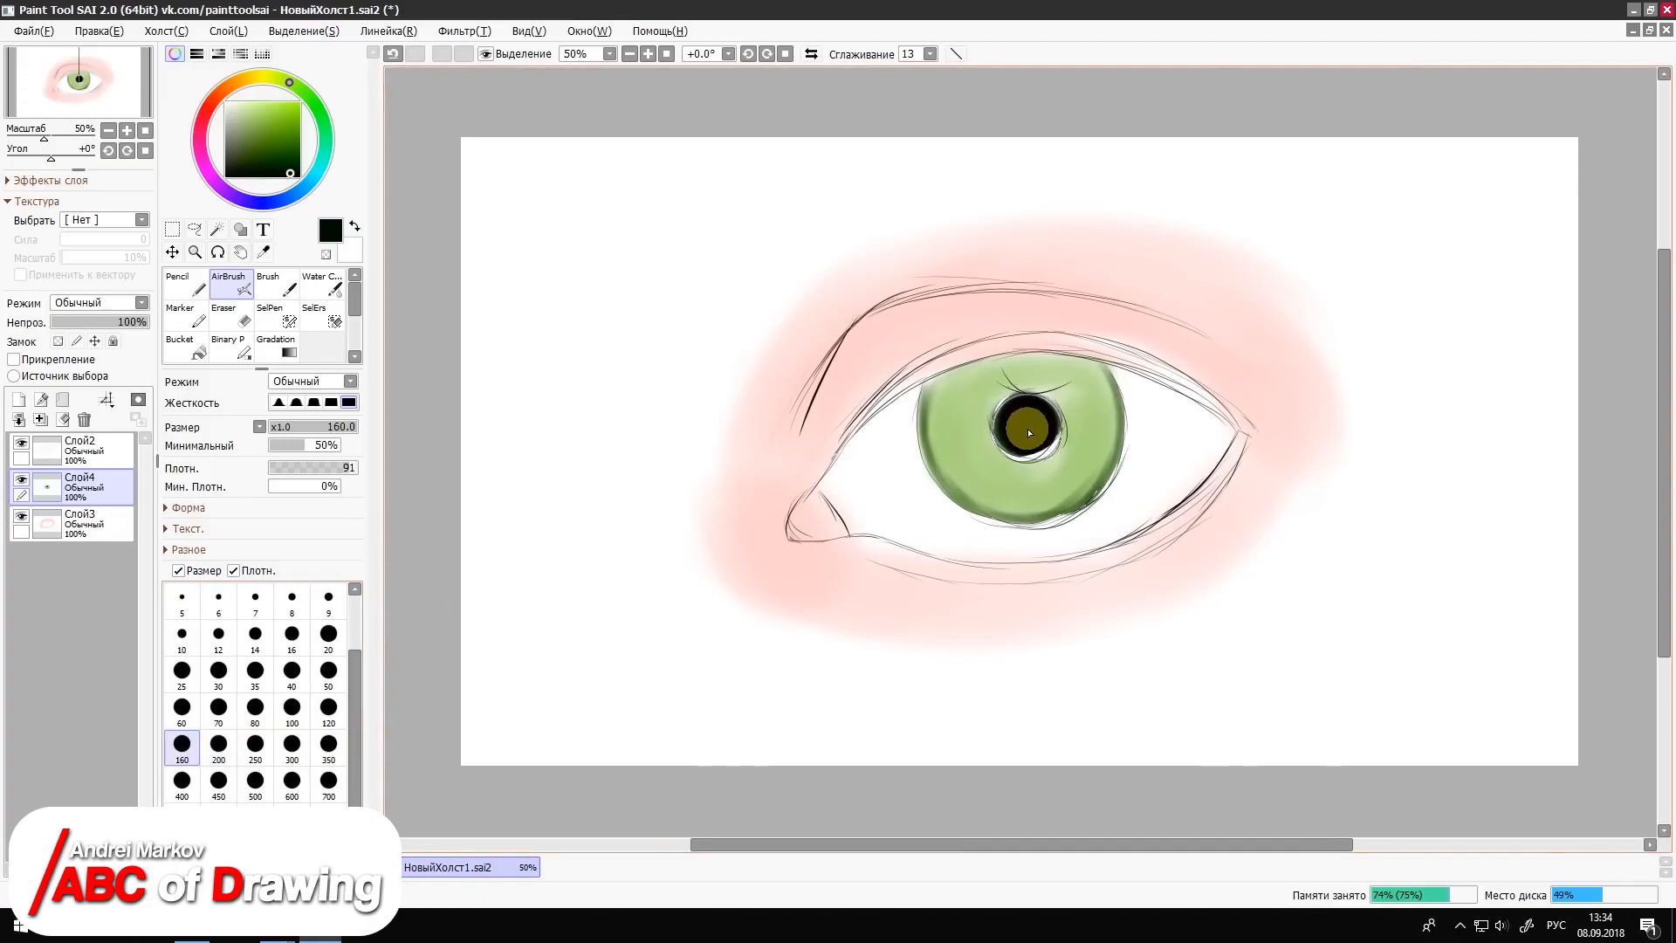
{"action": "left_click_drag", "start_coordinate": [1031, 432], "coordinate": [1037, 436]}
{"action": "key", "text": "bracketleft"}
{"action": "key", "text": "bracketleft"}
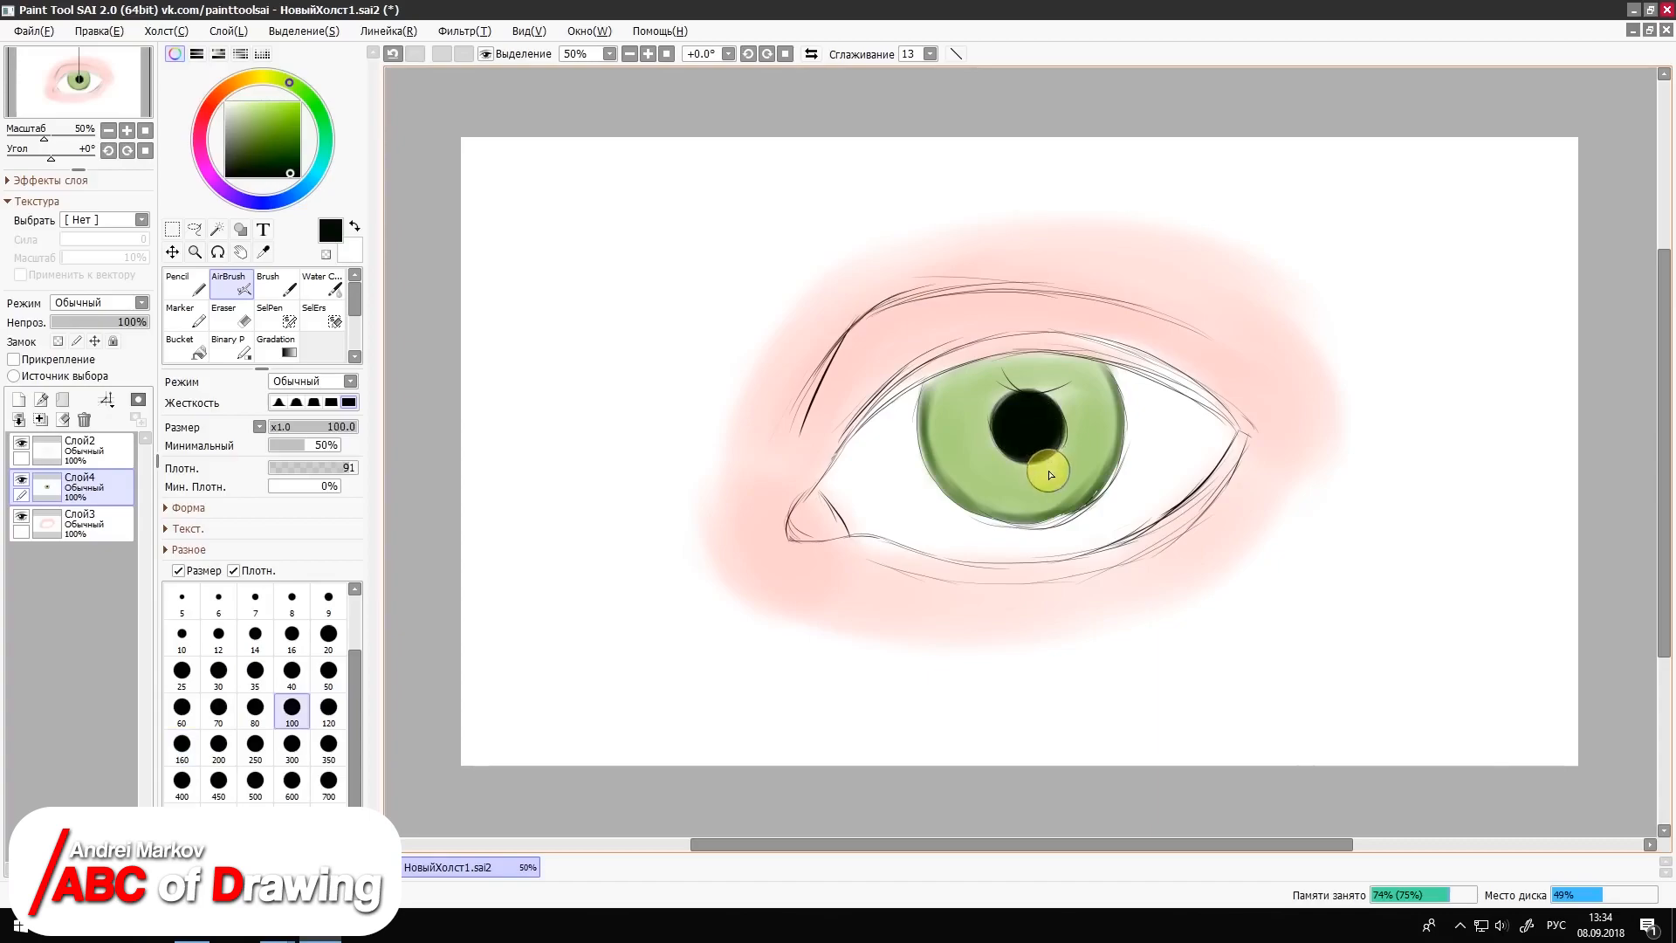
{"action": "key", "text": "bracketright"}
{"action": "key", "text": "bracketright"}
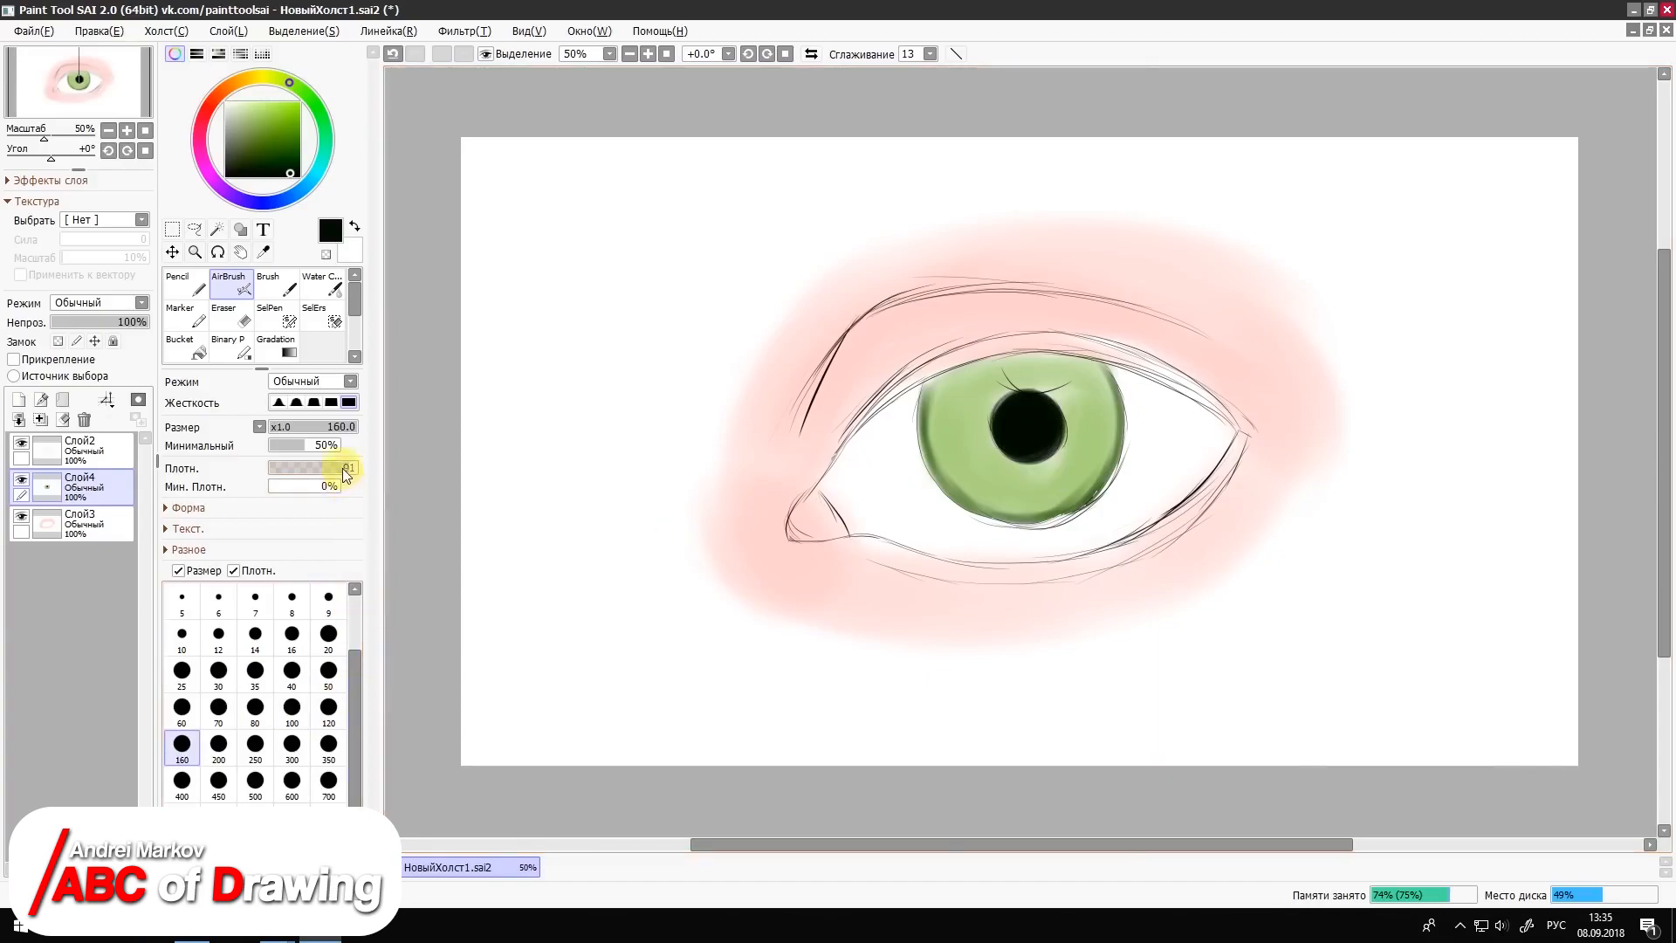
Step: Add a new layer above the iris layer and pick a dusty pink for the Pencil
{"action": "left_click", "coordinate": [183, 284]}
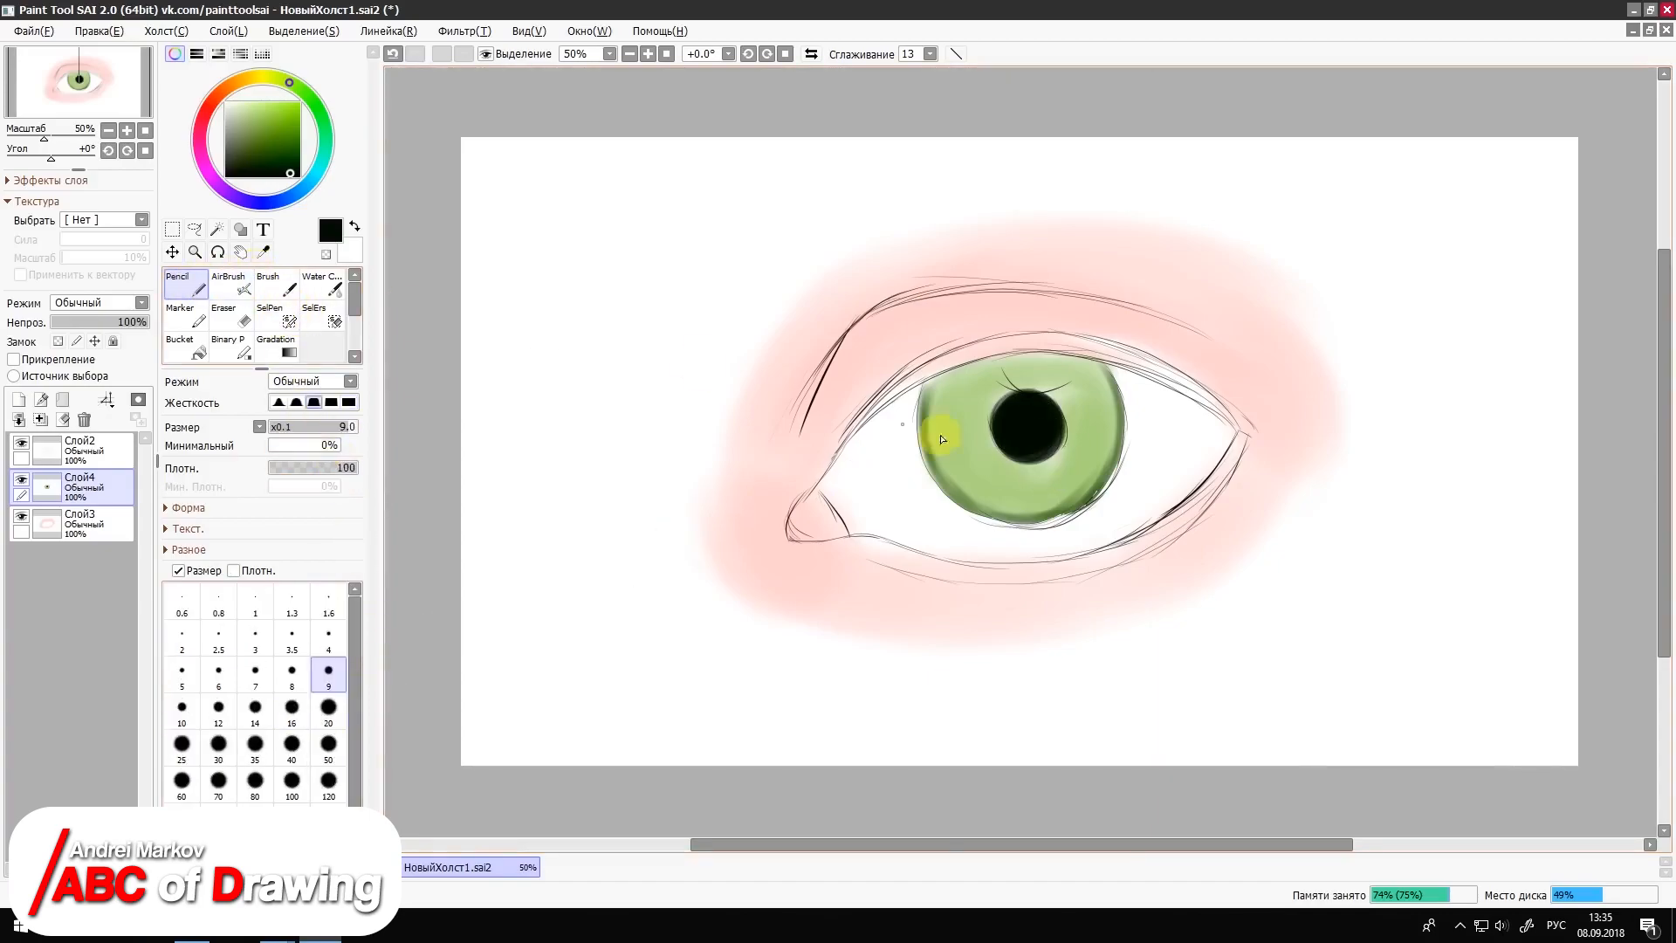
{"action": "left_click", "coordinate": [330, 779]}
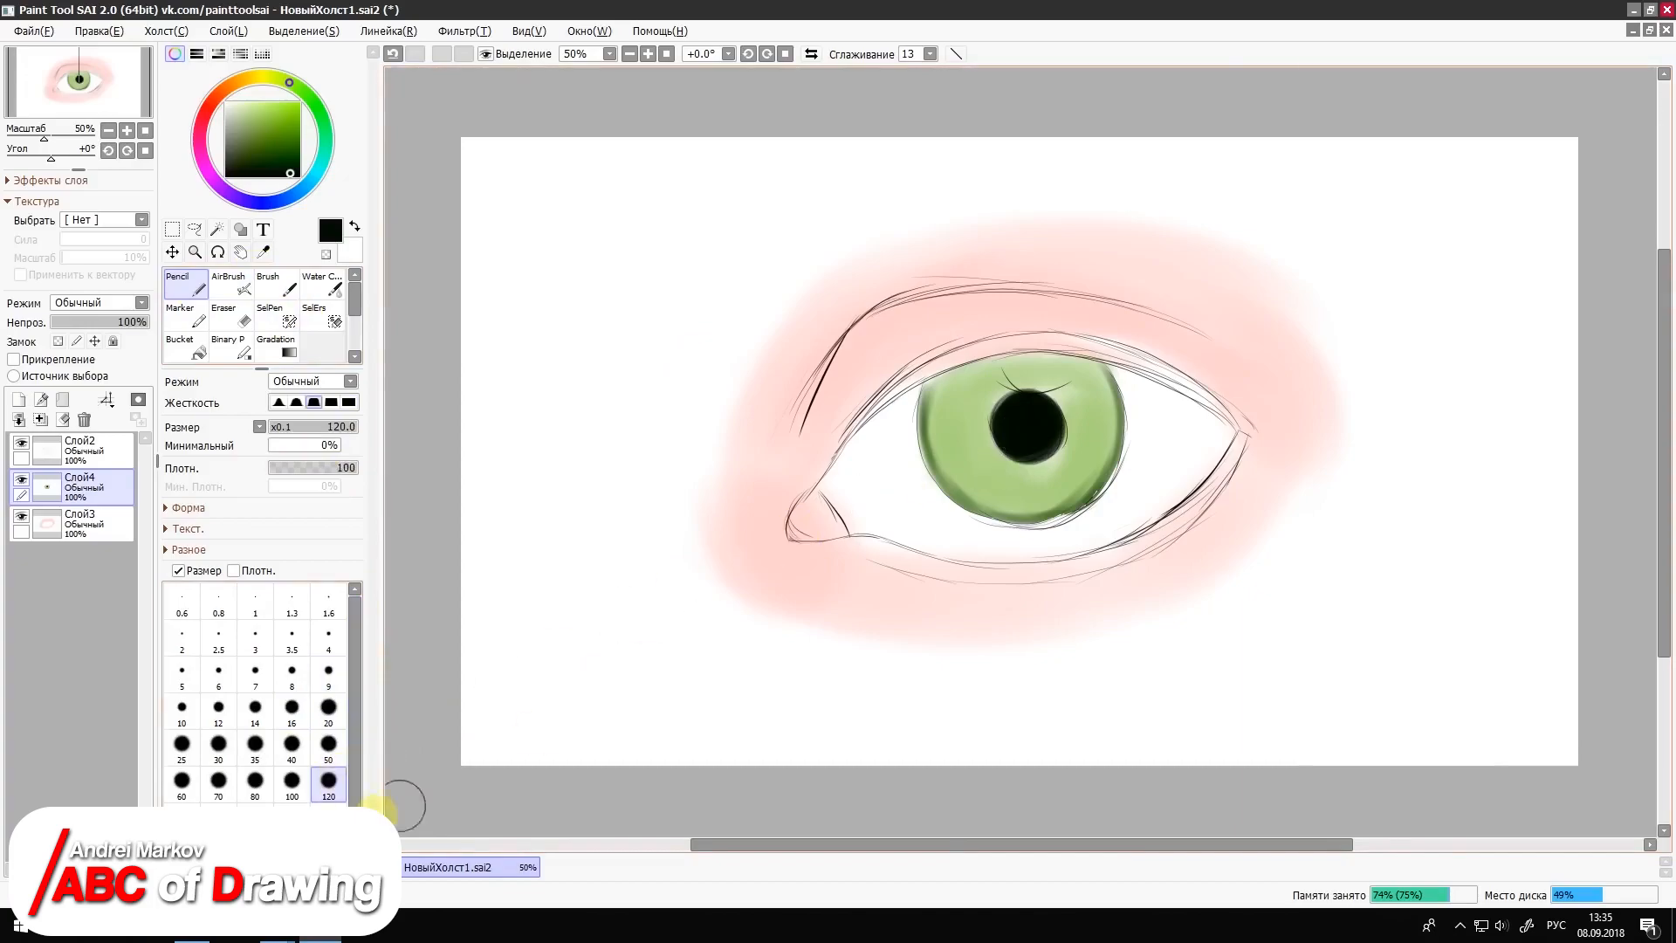
{"action": "key", "text": "bracketright"}
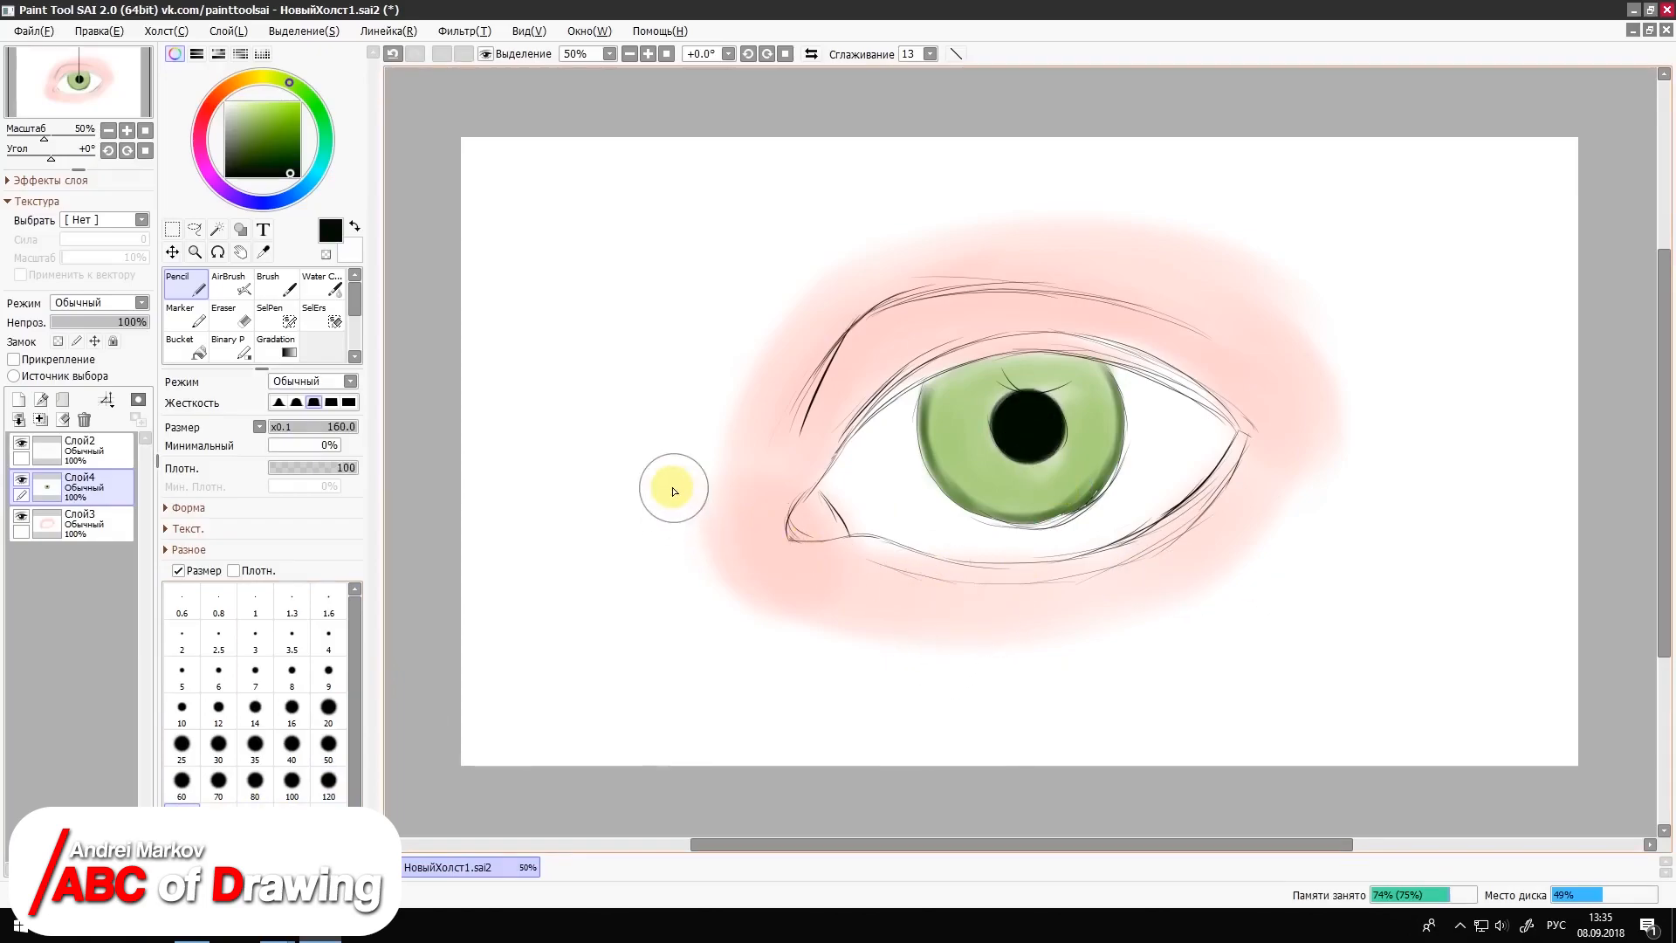
{"action": "left_click", "coordinate": [40, 402]}
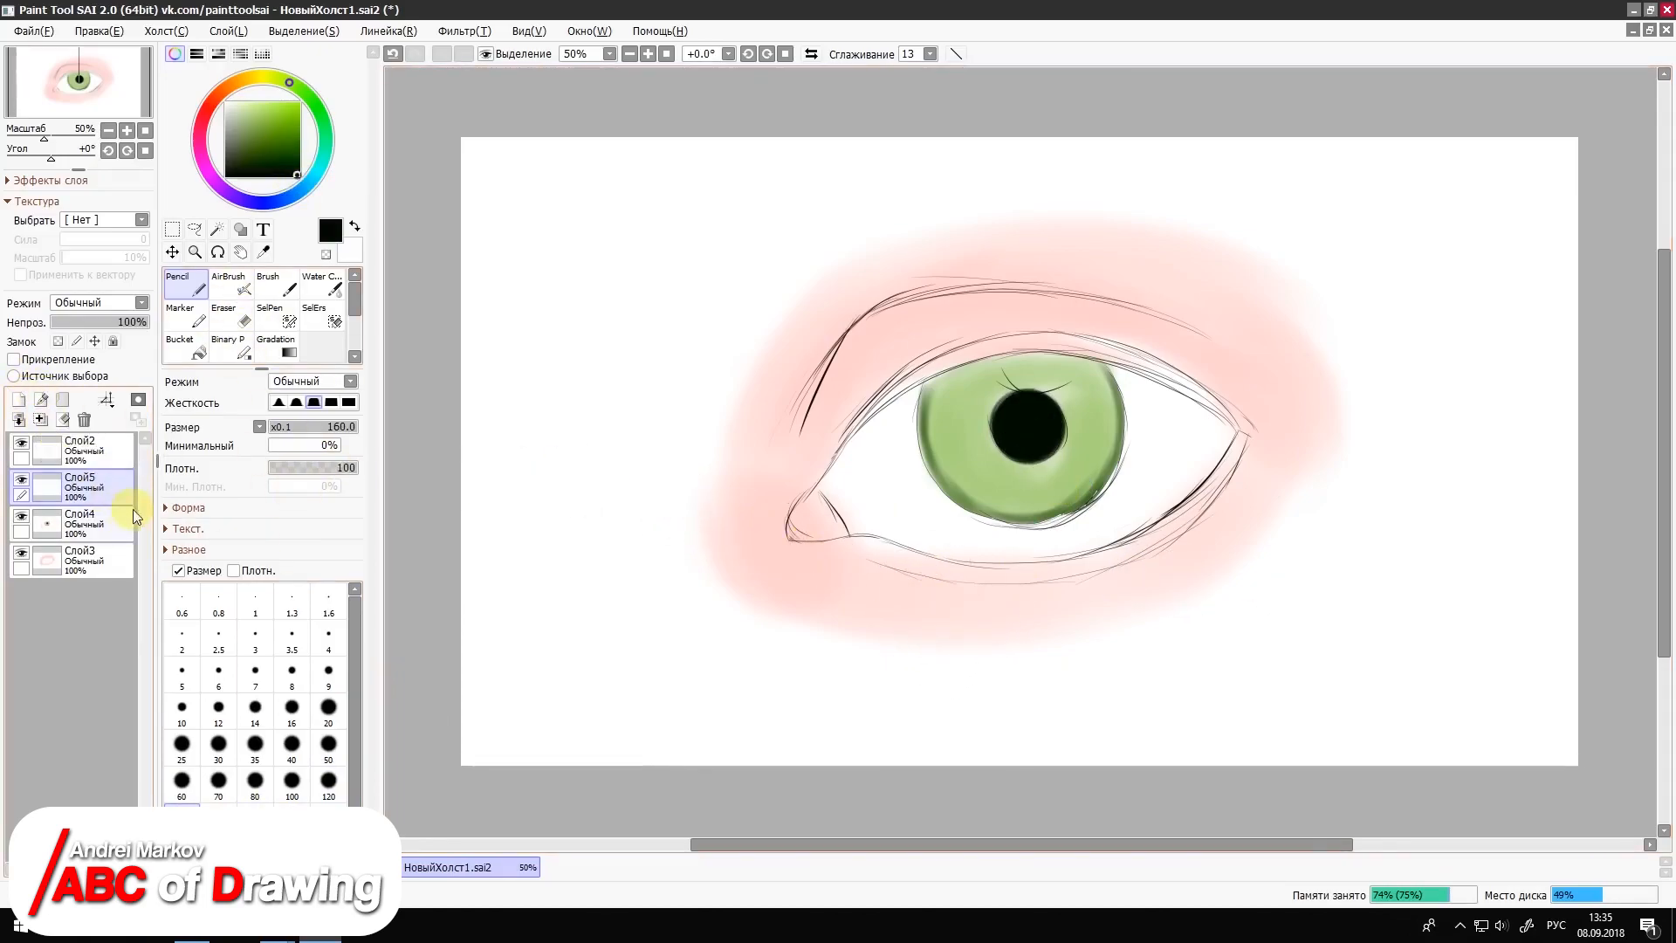
{"action": "key", "text": "alt"}
Step: Paint a dusty pink shadow band along the top of the eyelid crease with the Pencil at size 100
{"action": "left_click", "coordinate": [191, 284]}
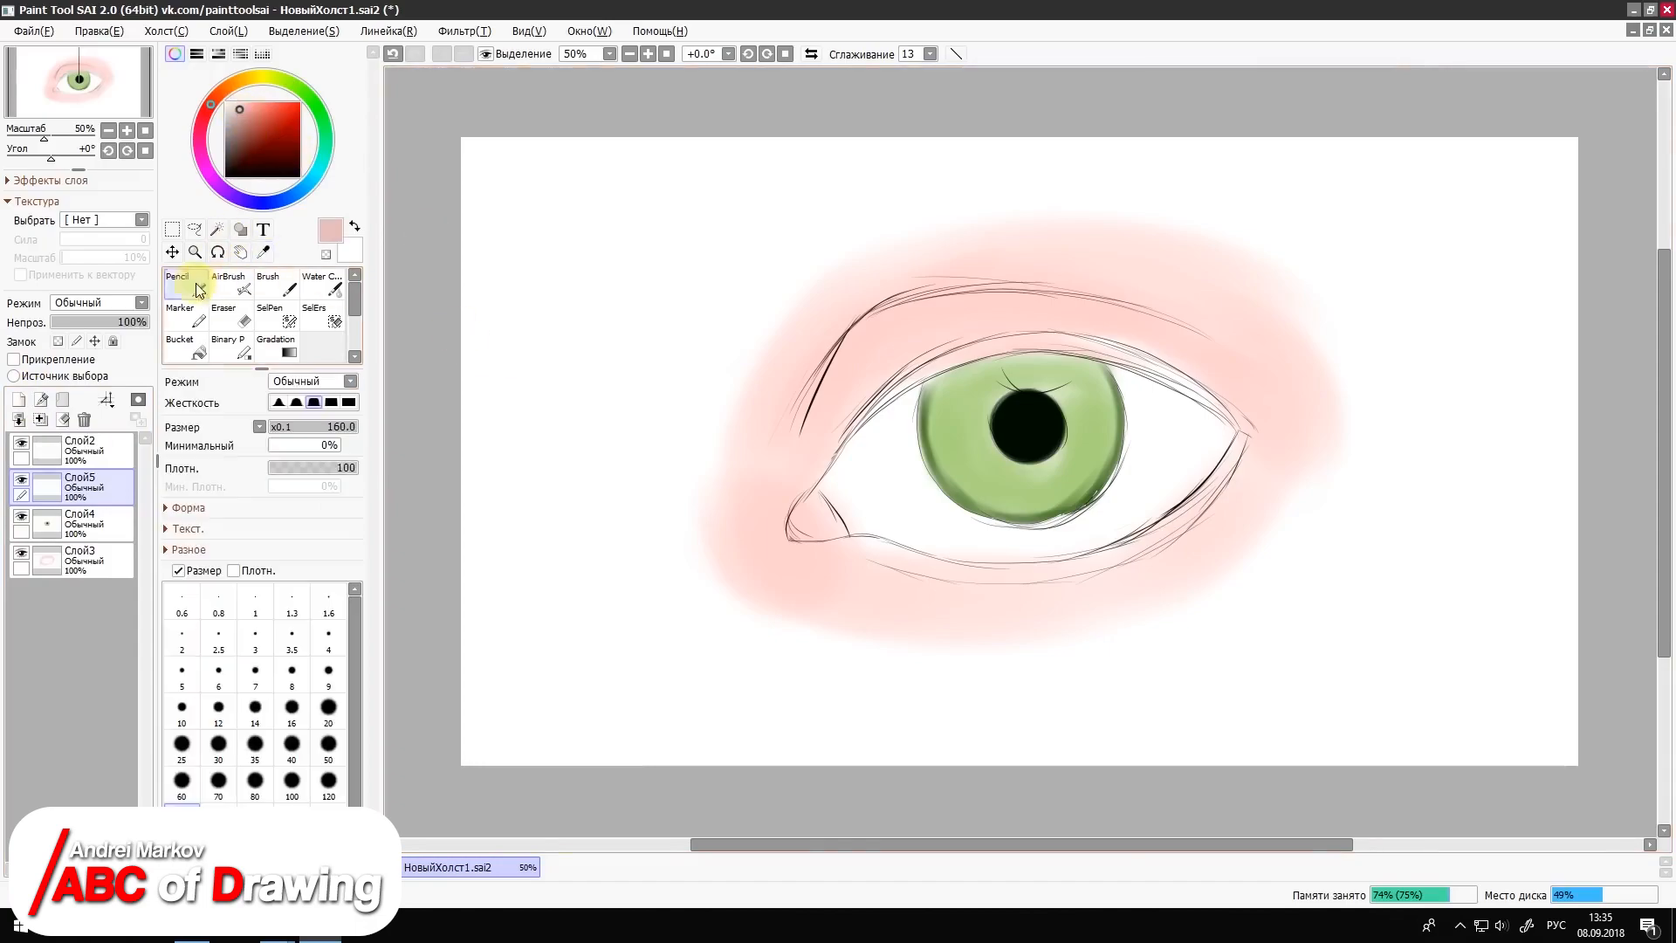
{"action": "left_click_drag", "start_coordinate": [839, 336], "coordinate": [921, 285]}
{"action": "key", "text": "ctrl+z"}
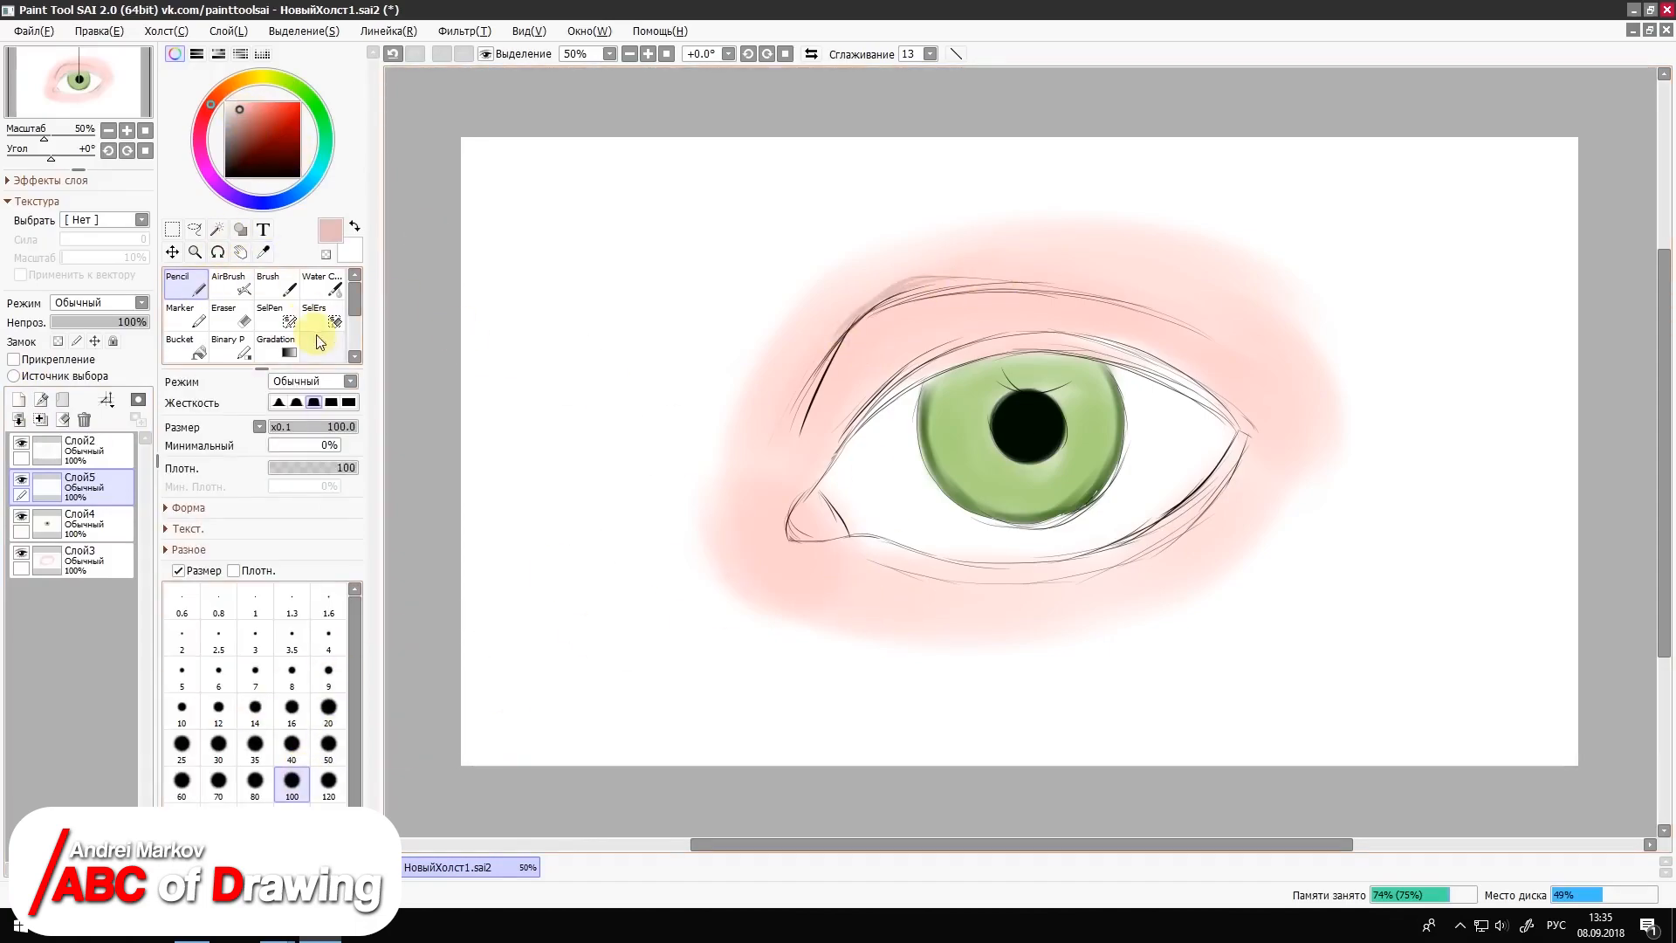
{"action": "left_click_drag", "start_coordinate": [839, 337], "coordinate": [1125, 293]}
{"action": "left_click_drag", "start_coordinate": [954, 280], "coordinate": [1213, 333]}
Step: Airbrush dusty pink shading above the crease, around the outer corner and below the lower lid, finishing at size 120
{"action": "left_click", "coordinate": [240, 287]}
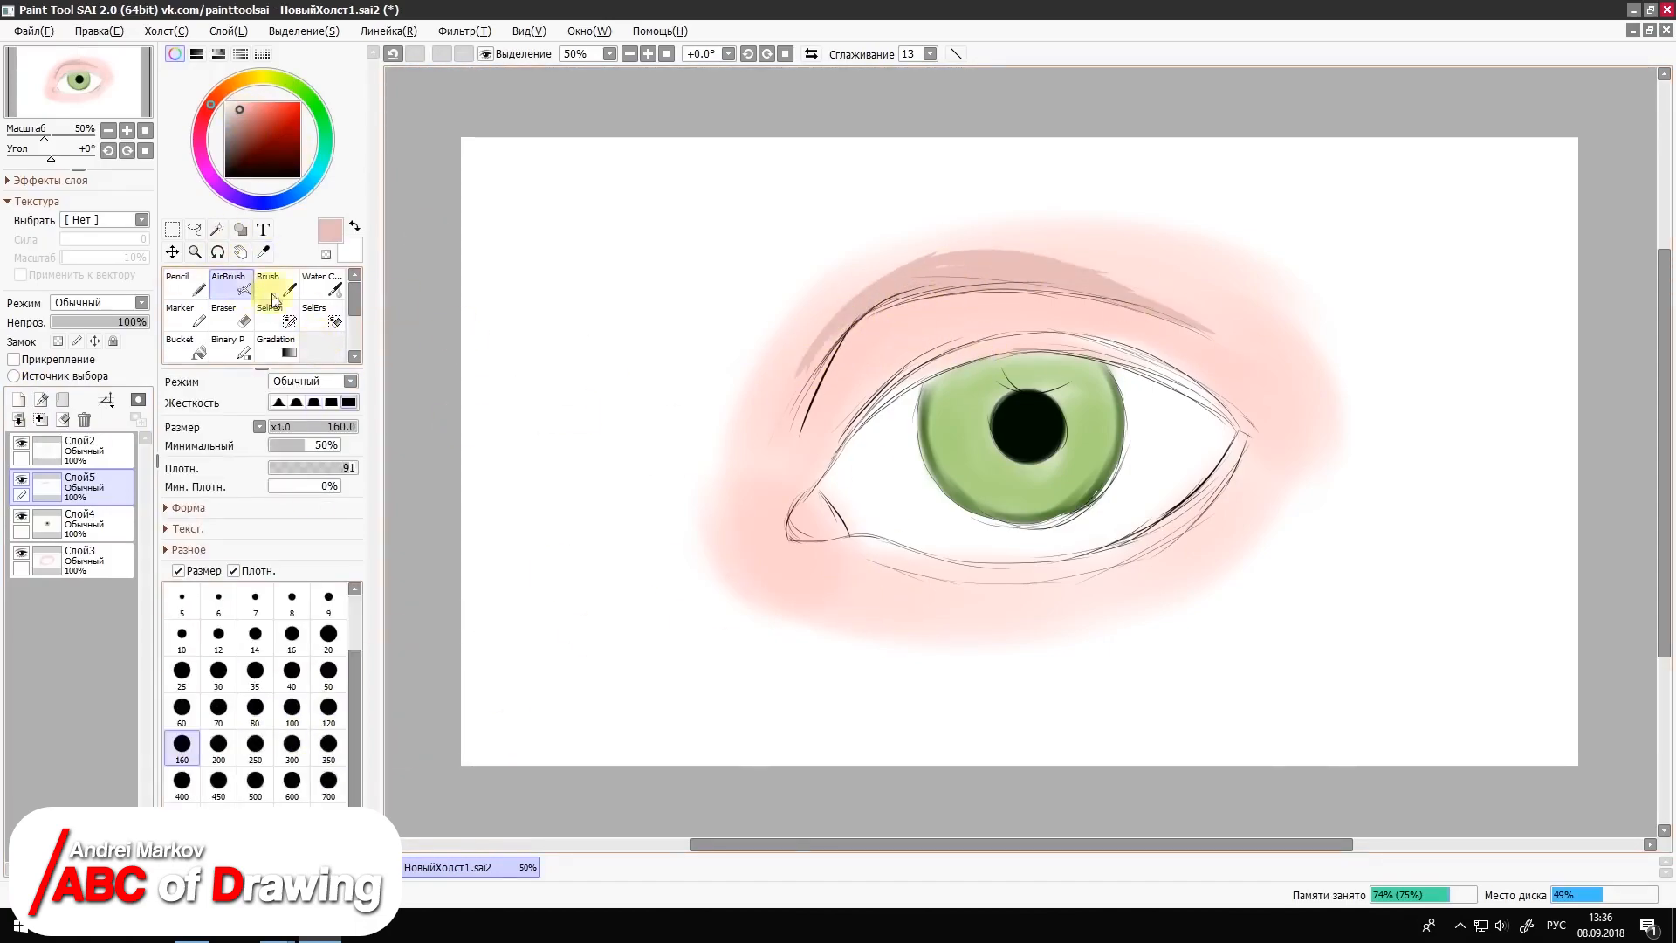
{"action": "mouse_move", "coordinate": [1101, 258]}
{"action": "left_mouse_down"}
{"action": "mouse_move", "coordinate": [821, 368]}
{"action": "mouse_move", "coordinate": [781, 445]}
{"action": "left_mouse_up"}
{"action": "left_click", "coordinate": [331, 708]}
{"action": "left_click", "coordinate": [332, 405]}
{"action": "mouse_move", "coordinate": [1122, 319]}
{"action": "left_mouse_down"}
{"action": "mouse_move", "coordinate": [1228, 383]}
{"action": "mouse_move", "coordinate": [1257, 486]}
{"action": "mouse_move", "coordinate": [1300, 477]}
{"action": "mouse_move", "coordinate": [1049, 589]}
{"action": "mouse_move", "coordinate": [928, 620]}
{"action": "mouse_move", "coordinate": [840, 594]}
{"action": "left_mouse_up"}
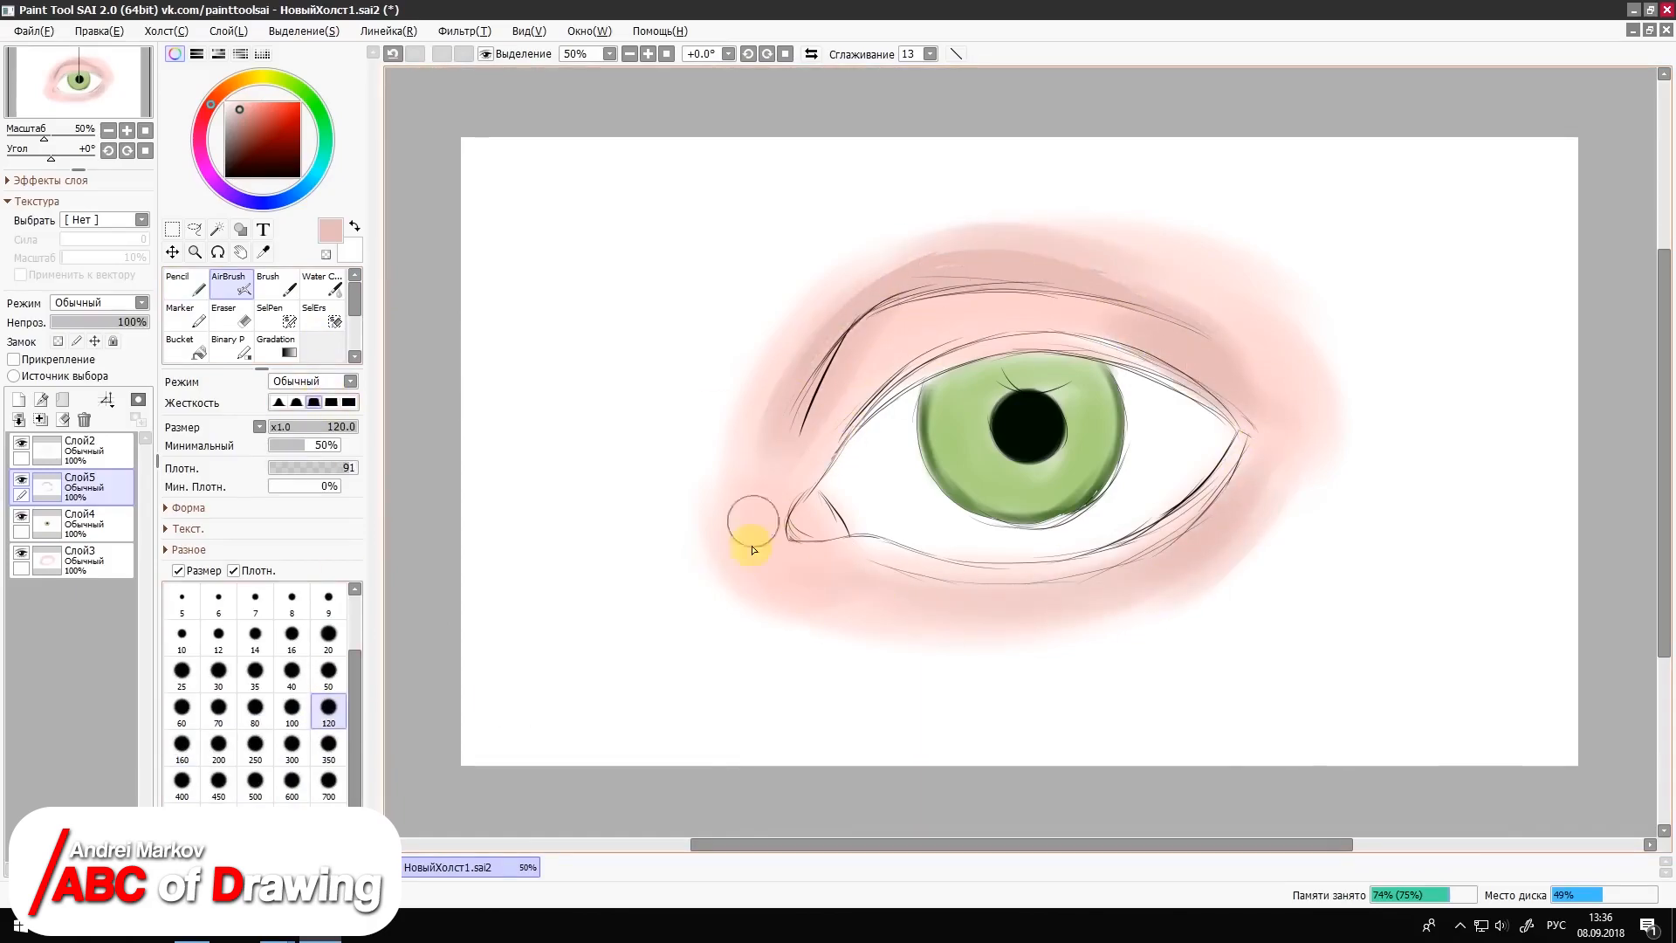
Step: Shade the eyelid crease and the upper lid edge above the iris in reddish brown with the AirBrush at size 40
{"action": "left_click", "coordinate": [246, 137]}
{"action": "left_click", "coordinate": [292, 669]}
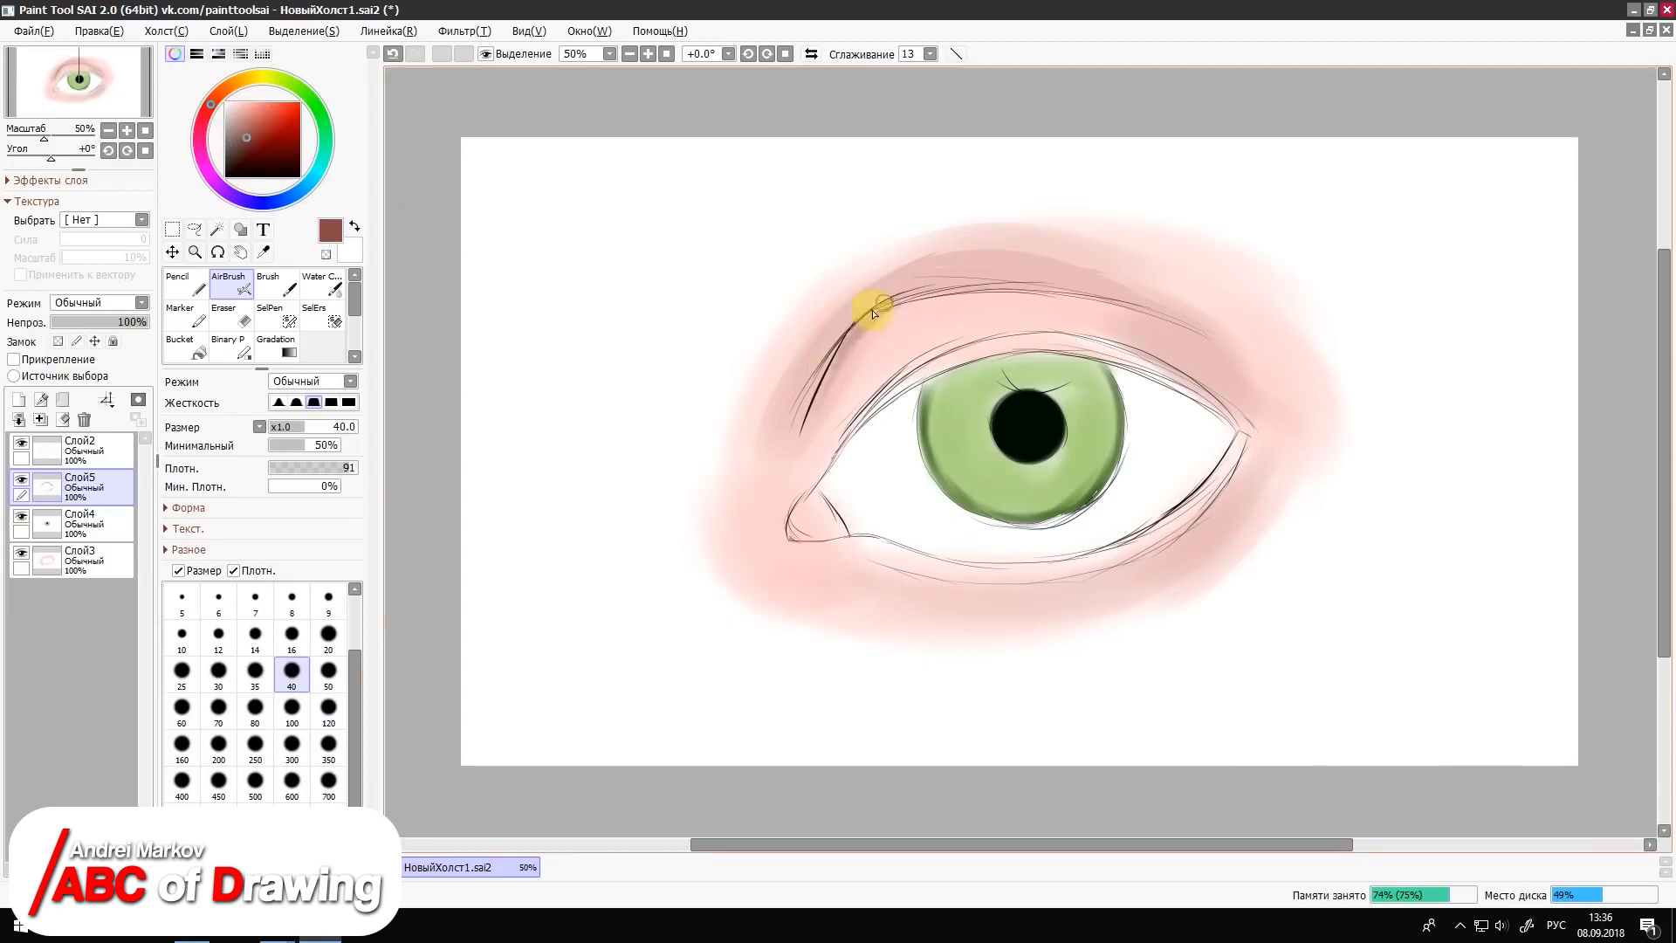
{"action": "mouse_move", "coordinate": [821, 389]}
{"action": "left_mouse_down"}
{"action": "mouse_move", "coordinate": [884, 311]}
{"action": "mouse_move", "coordinate": [968, 289]}
{"action": "mouse_move", "coordinate": [1177, 329]}
{"action": "mouse_move", "coordinate": [920, 302]}
{"action": "mouse_move", "coordinate": [1113, 310]}
{"action": "mouse_move", "coordinate": [1027, 287]}
{"action": "mouse_move", "coordinate": [1213, 340]}
{"action": "left_mouse_up"}
{"action": "left_click_drag", "start_coordinate": [981, 351], "coordinate": [914, 384]}
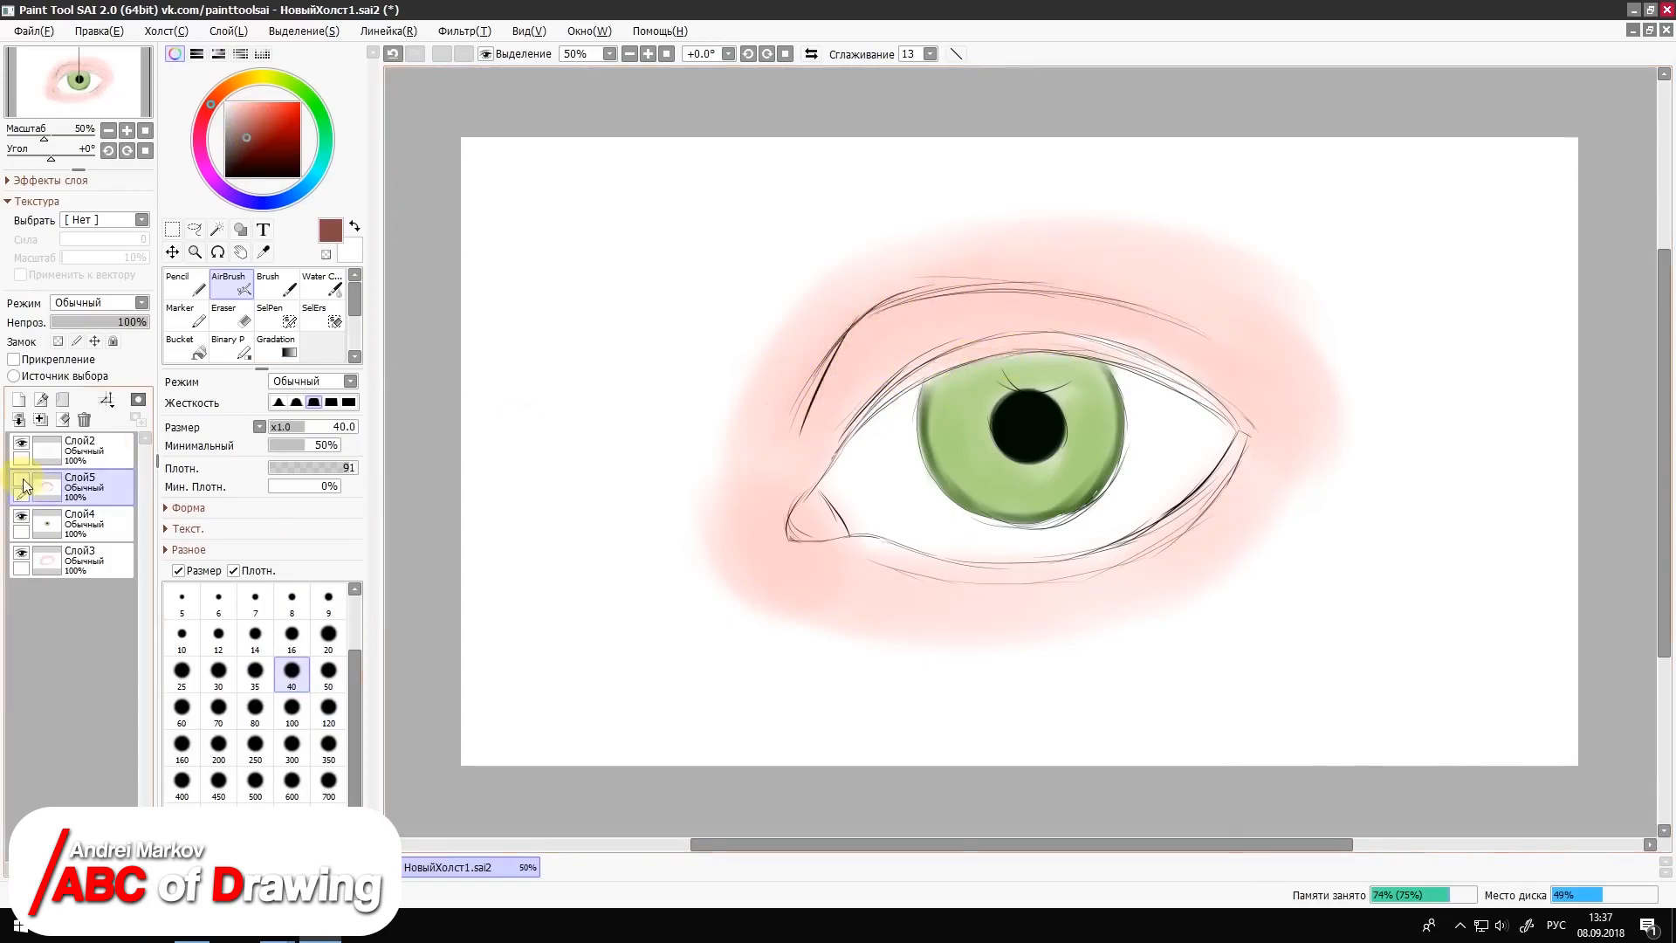
Step: Transfer the shading from Слой5 onto the skin layer Слой3, ordering Слой3 above Слой4 and Слой5 at the bottom
{"action": "mouse_move", "coordinate": [48, 478]}
{"action": "left_mouse_down"}
{"action": "mouse_move", "coordinate": [94, 530]}
{"action": "mouse_move", "coordinate": [62, 558]}
{"action": "mouse_move", "coordinate": [98, 490]}
{"action": "left_mouse_up"}
{"action": "left_click", "coordinate": [22, 421]}
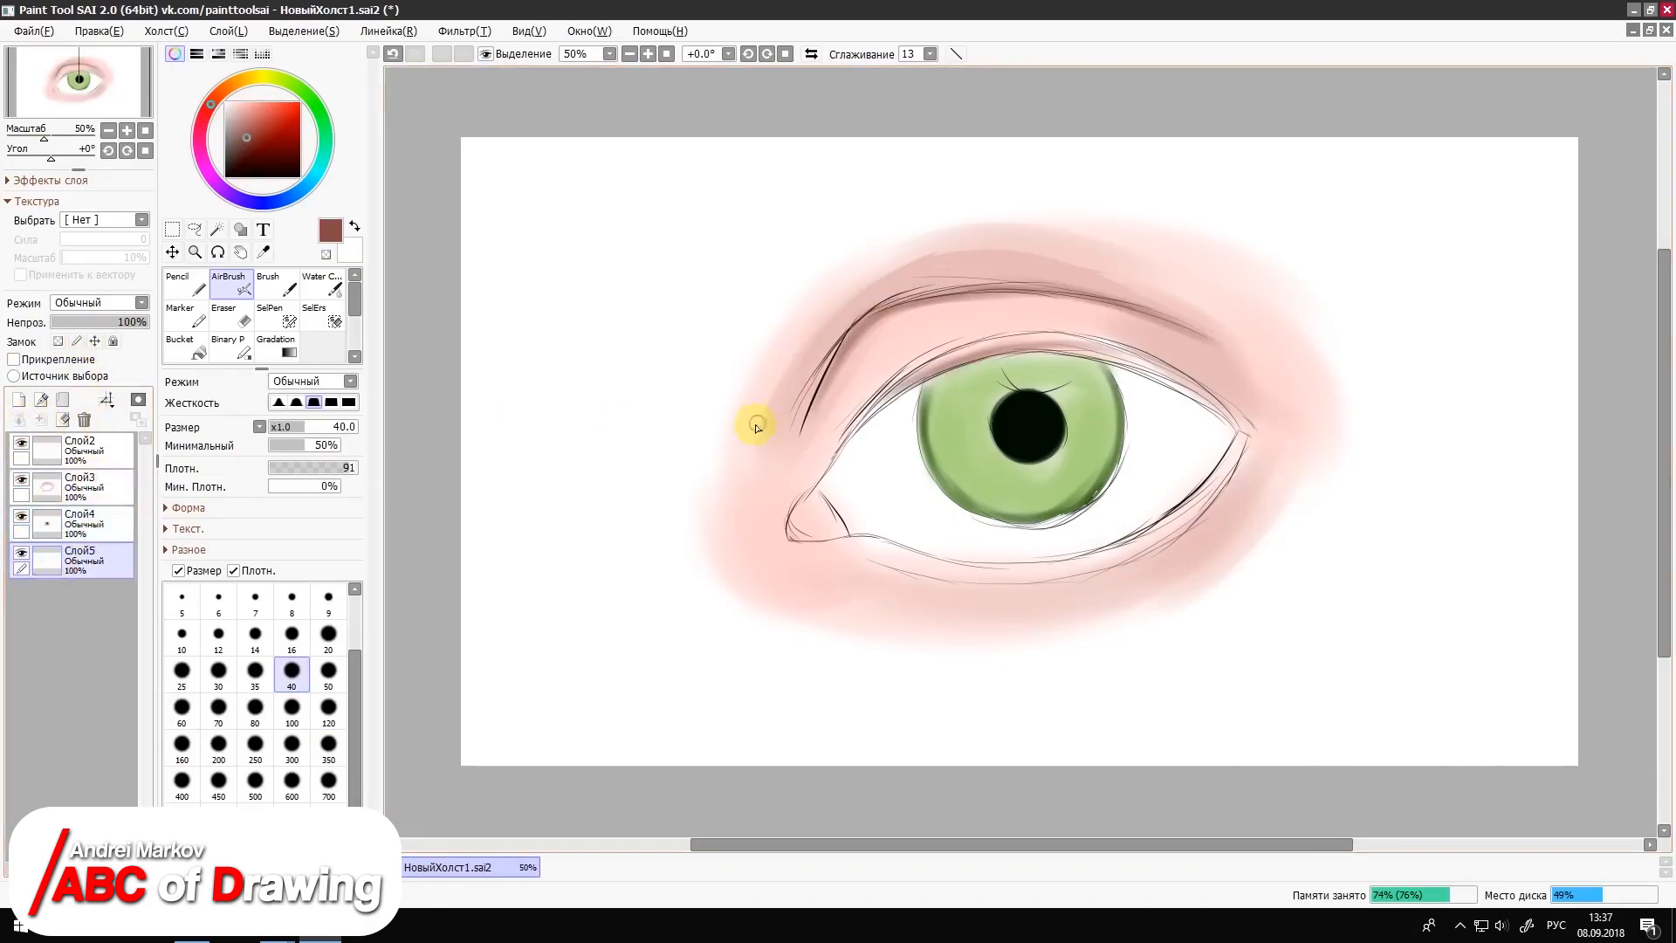
{"action": "left_click_drag", "start_coordinate": [1098, 343], "coordinate": [1019, 339]}
Step: On Слой3, airbrush orange-brown shading beneath the eyelid crease at size 80 with the softest edge
{"action": "left_click", "coordinate": [219, 94]}
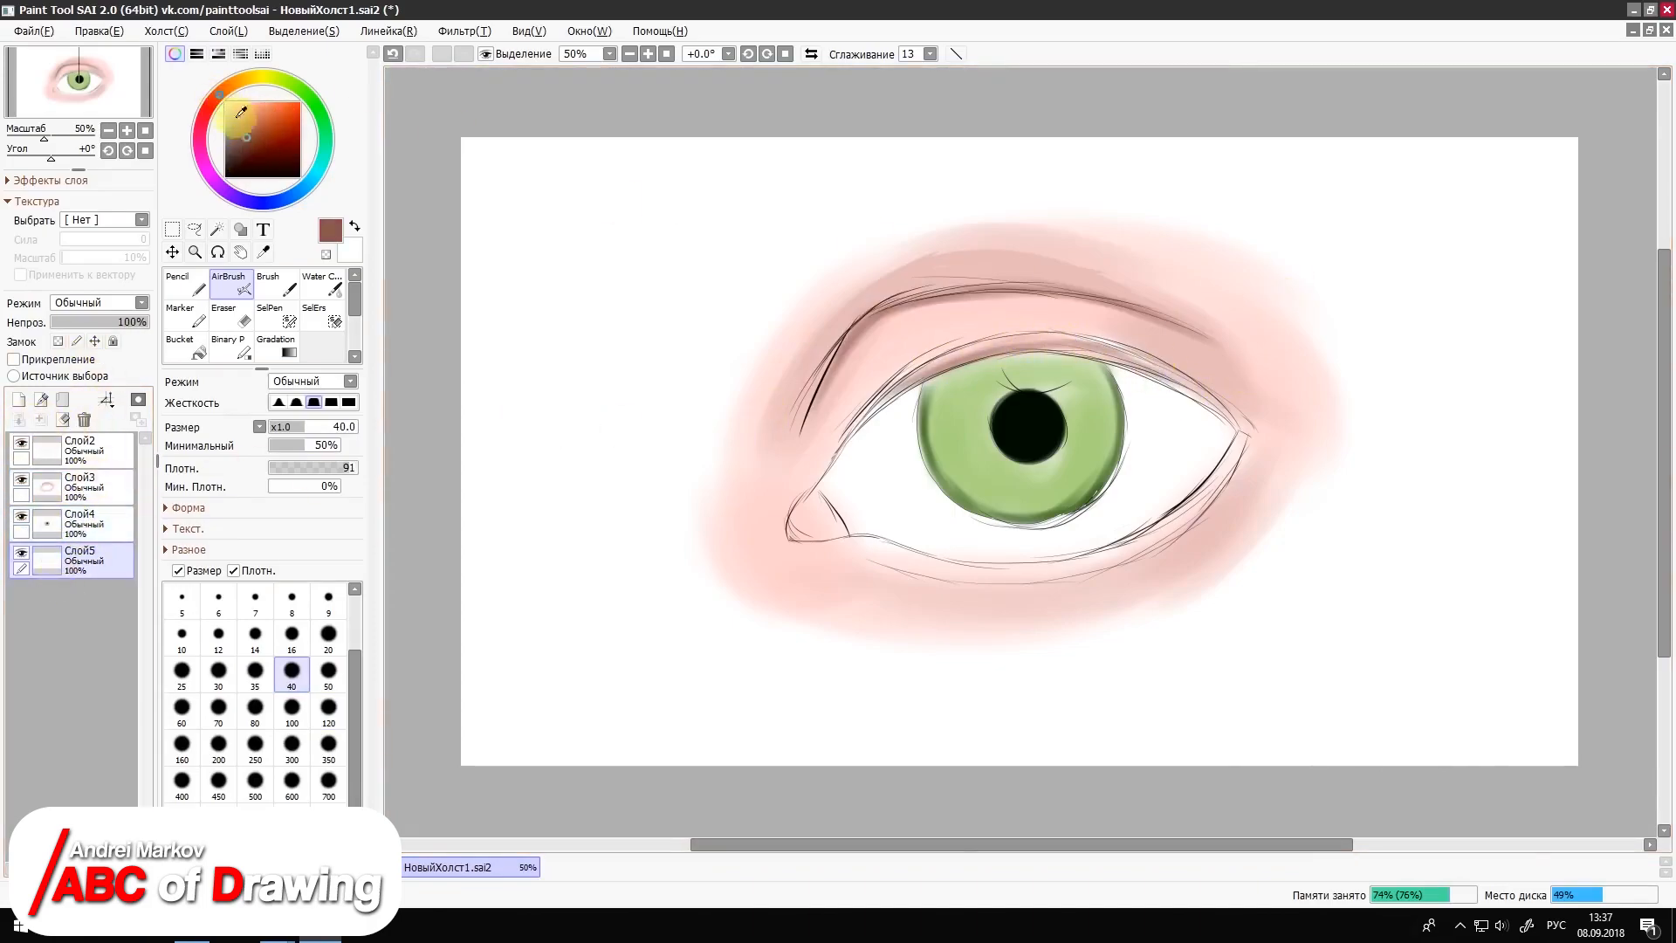
{"action": "left_click", "coordinate": [266, 138]}
{"action": "key", "text": "ctrl+z"}
{"action": "left_click", "coordinate": [84, 496]}
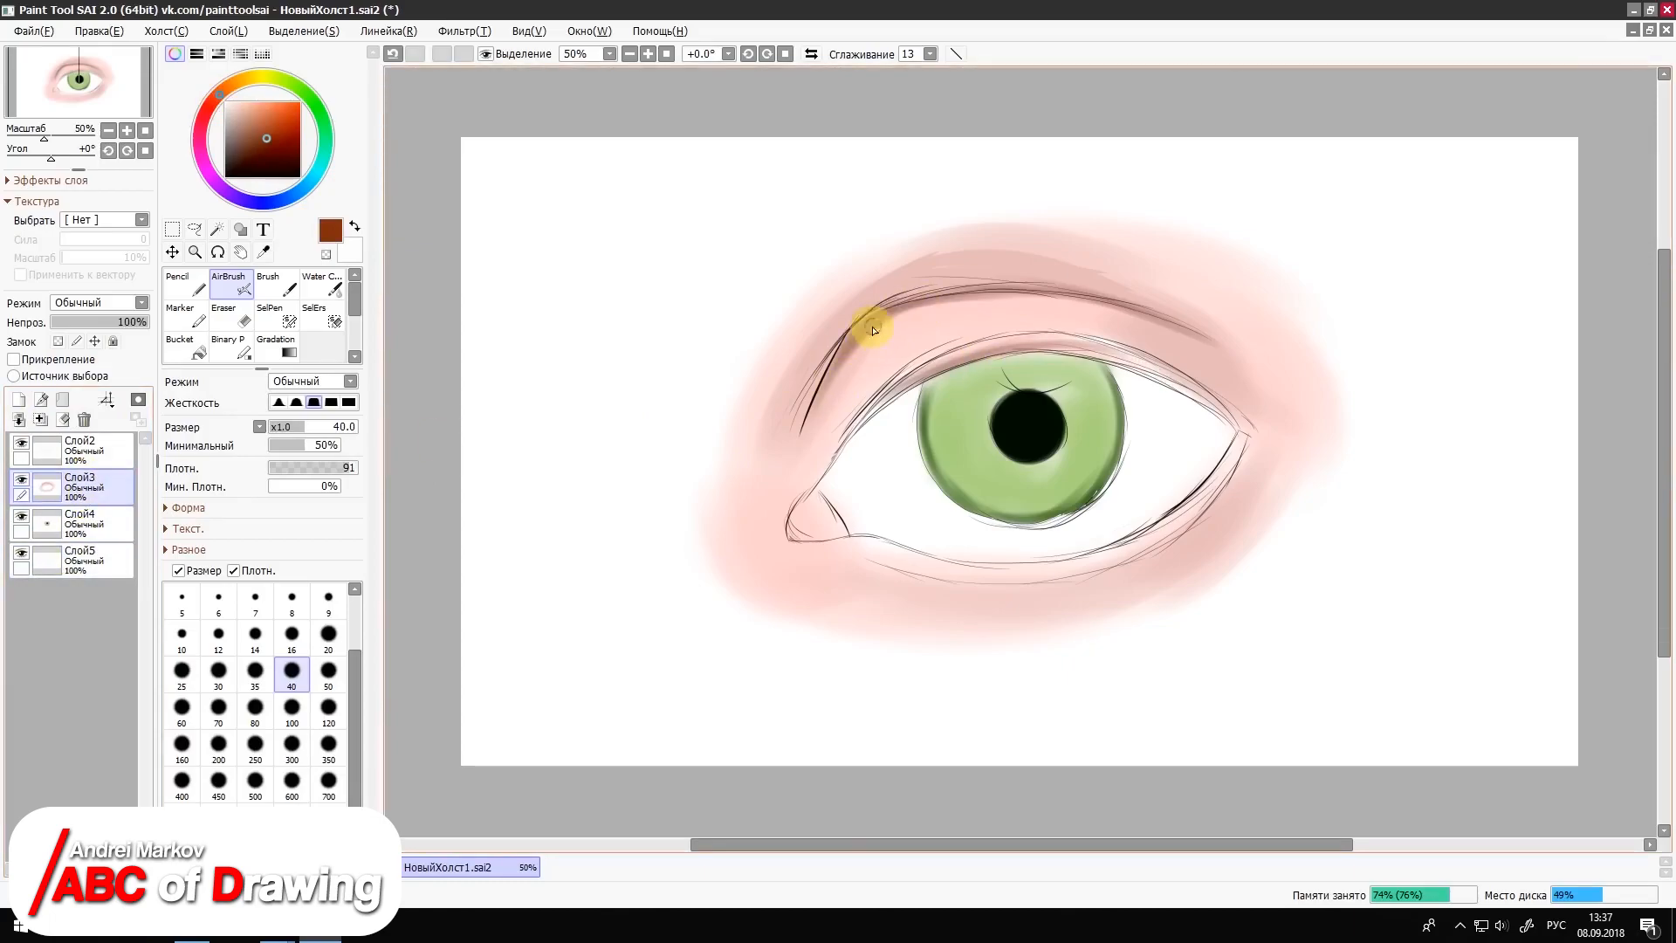
{"action": "left_click", "coordinate": [255, 706]}
{"action": "left_click", "coordinate": [278, 403]}
{"action": "mouse_move", "coordinate": [862, 374]}
{"action": "left_mouse_down"}
{"action": "mouse_move", "coordinate": [1072, 297]}
{"action": "mouse_move", "coordinate": [1088, 329]}
{"action": "mouse_move", "coordinate": [1045, 298]}
{"action": "mouse_move", "coordinate": [1189, 350]}
{"action": "mouse_move", "coordinate": [1239, 393]}
{"action": "left_mouse_up"}
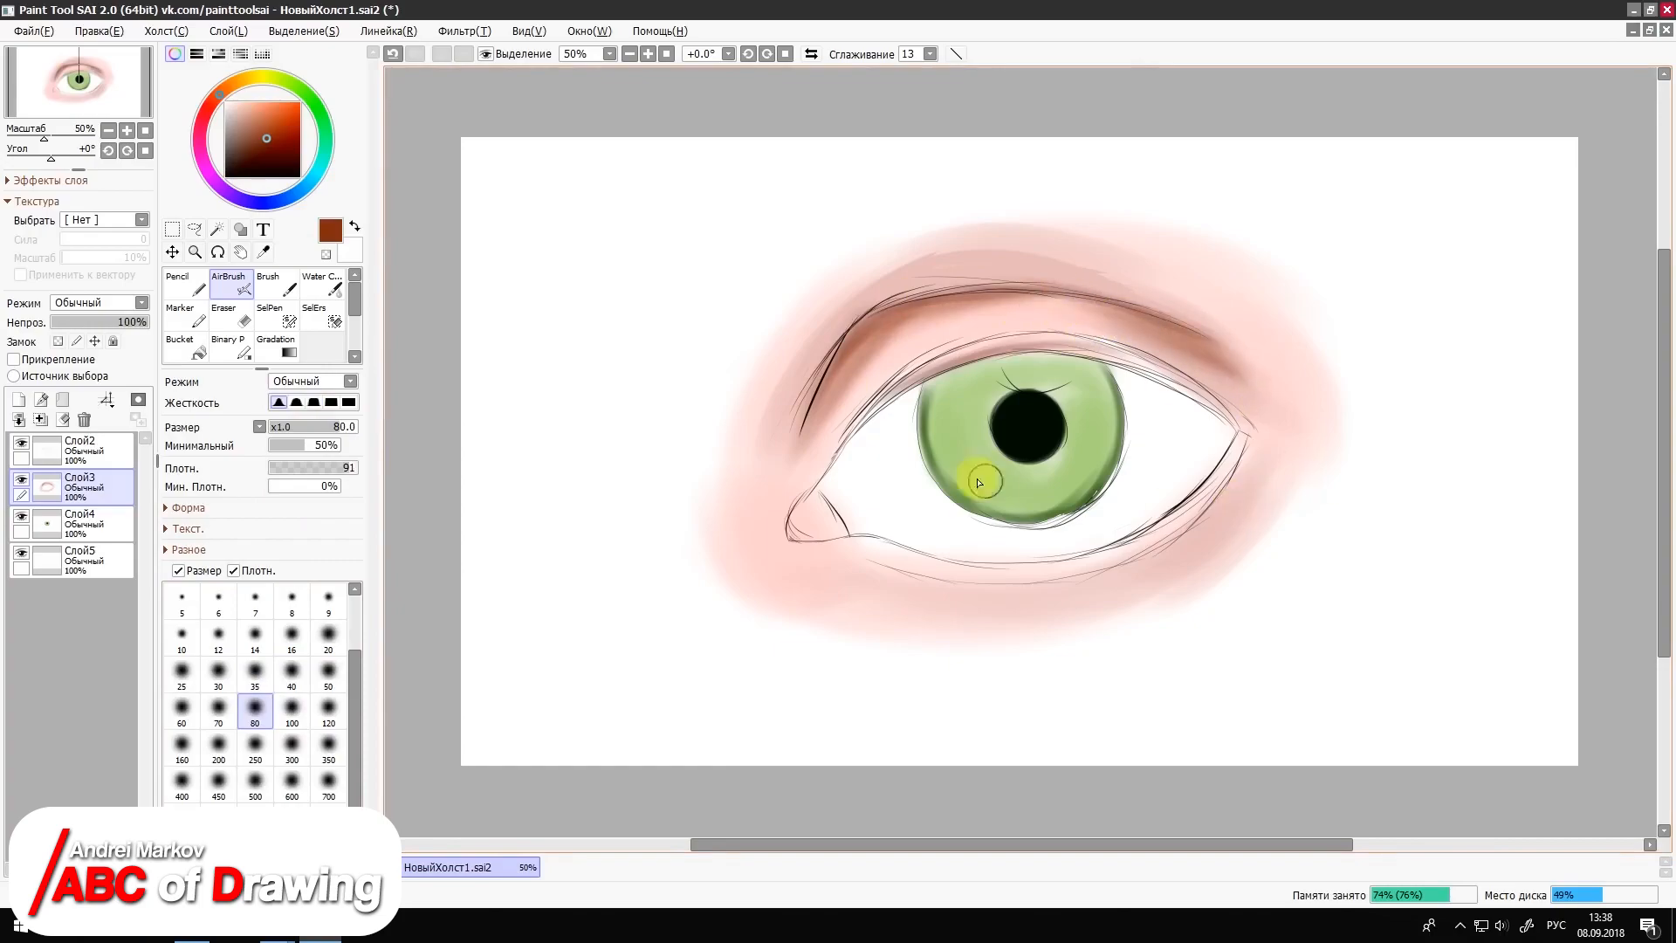
Step: Deepen the eyelid crease with dark maroon strokes using a harder AirBrush edge at size 40
{"action": "left_click", "coordinate": [314, 402]}
{"action": "left_click", "coordinate": [292, 671]}
{"action": "left_click", "coordinate": [258, 158]}
{"action": "mouse_move", "coordinate": [844, 350]}
{"action": "left_mouse_down"}
{"action": "mouse_move", "coordinate": [867, 335]}
{"action": "mouse_move", "coordinate": [798, 436]}
{"action": "left_mouse_up"}
{"action": "left_click_drag", "start_coordinate": [879, 315], "coordinate": [1001, 305]}
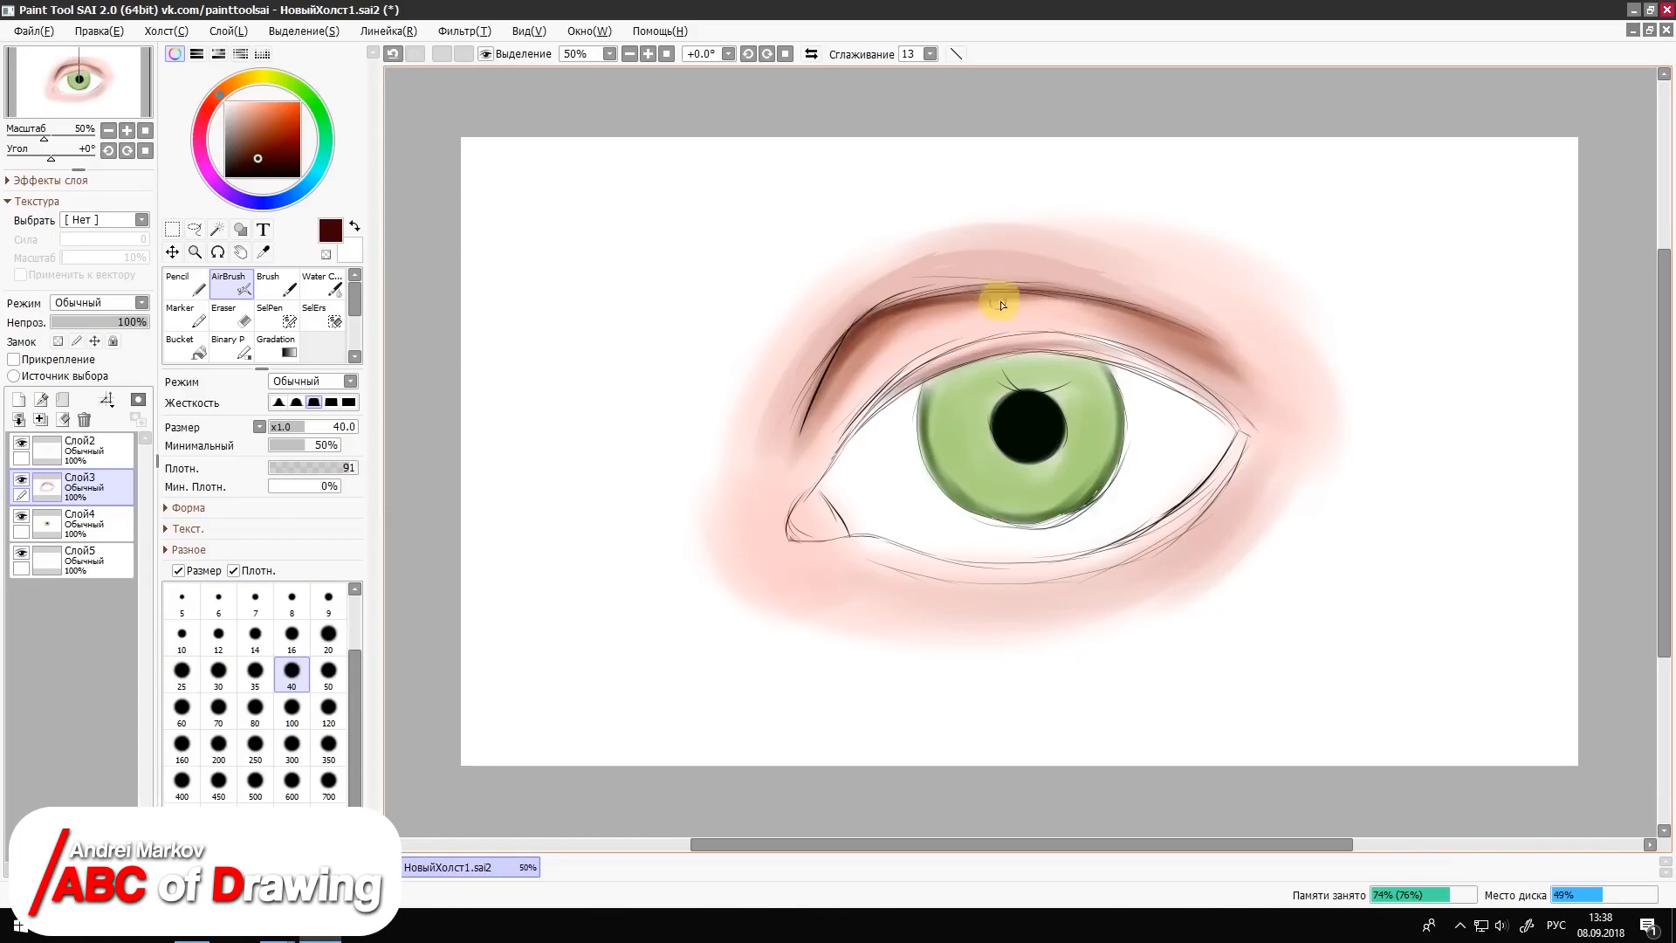
{"action": "left_click_drag", "start_coordinate": [1170, 322], "coordinate": [1250, 370]}
Step: Darken the skin beside the inner corner at size 80 and the inner upper lid edge at size 35 in maroon
{"action": "left_click", "coordinate": [254, 707]}
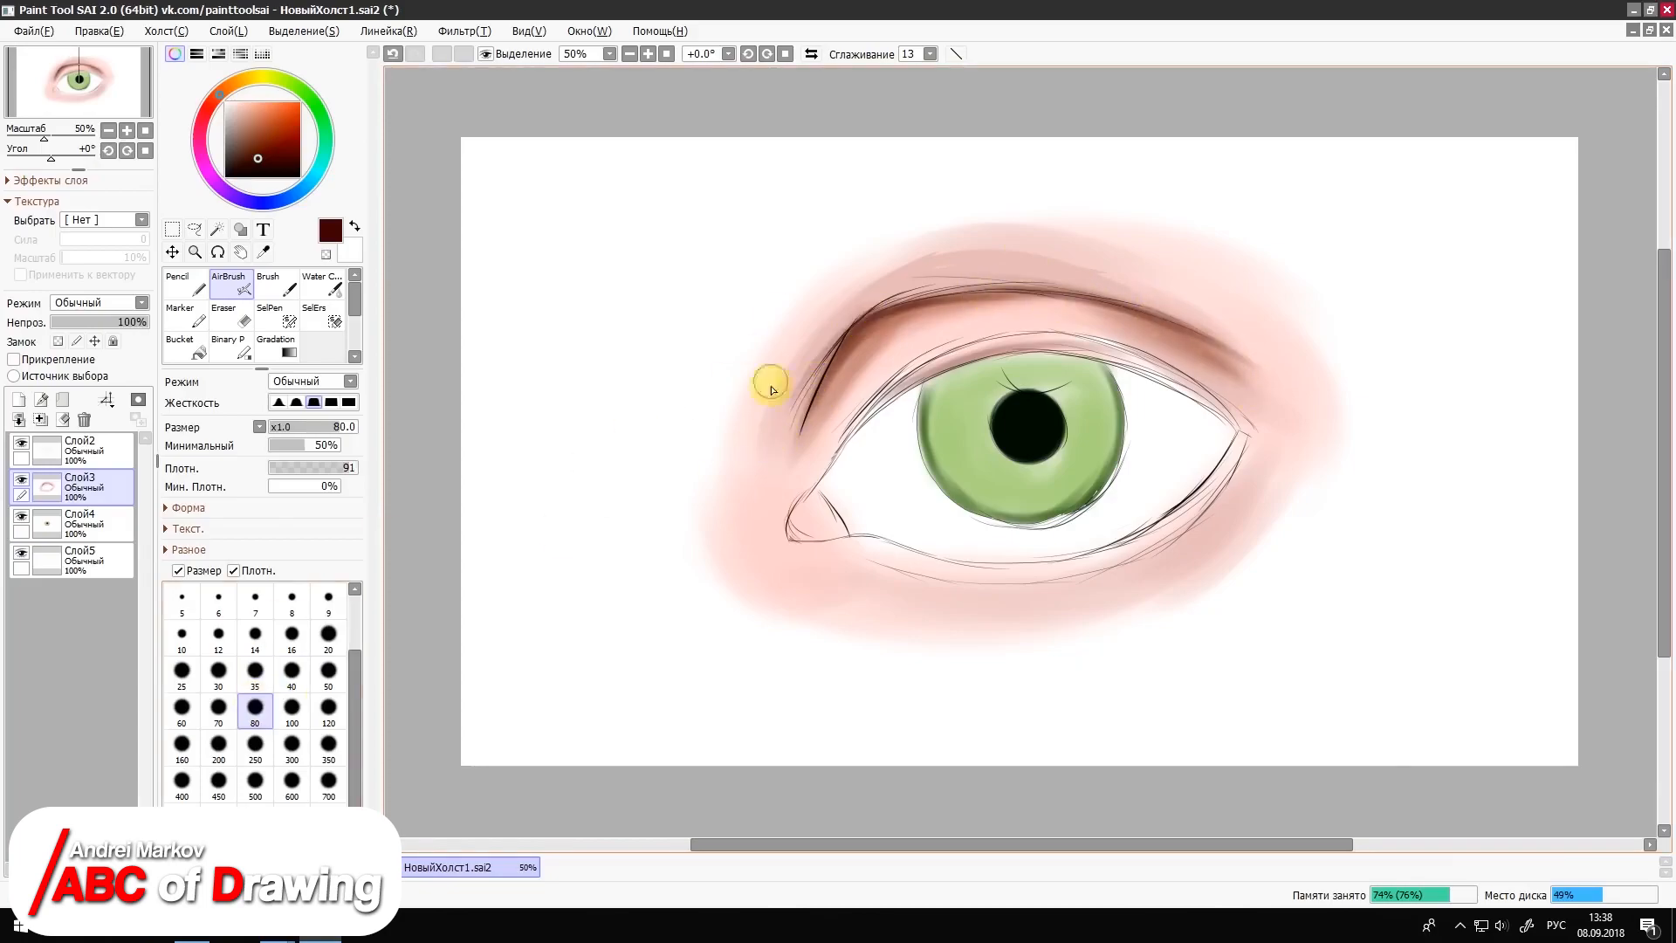
{"action": "mouse_move", "coordinate": [772, 478]}
{"action": "left_mouse_down"}
{"action": "mouse_move", "coordinate": [836, 362]}
{"action": "mouse_move", "coordinate": [823, 470]}
{"action": "left_mouse_up"}
{"action": "left_click", "coordinate": [255, 672]}
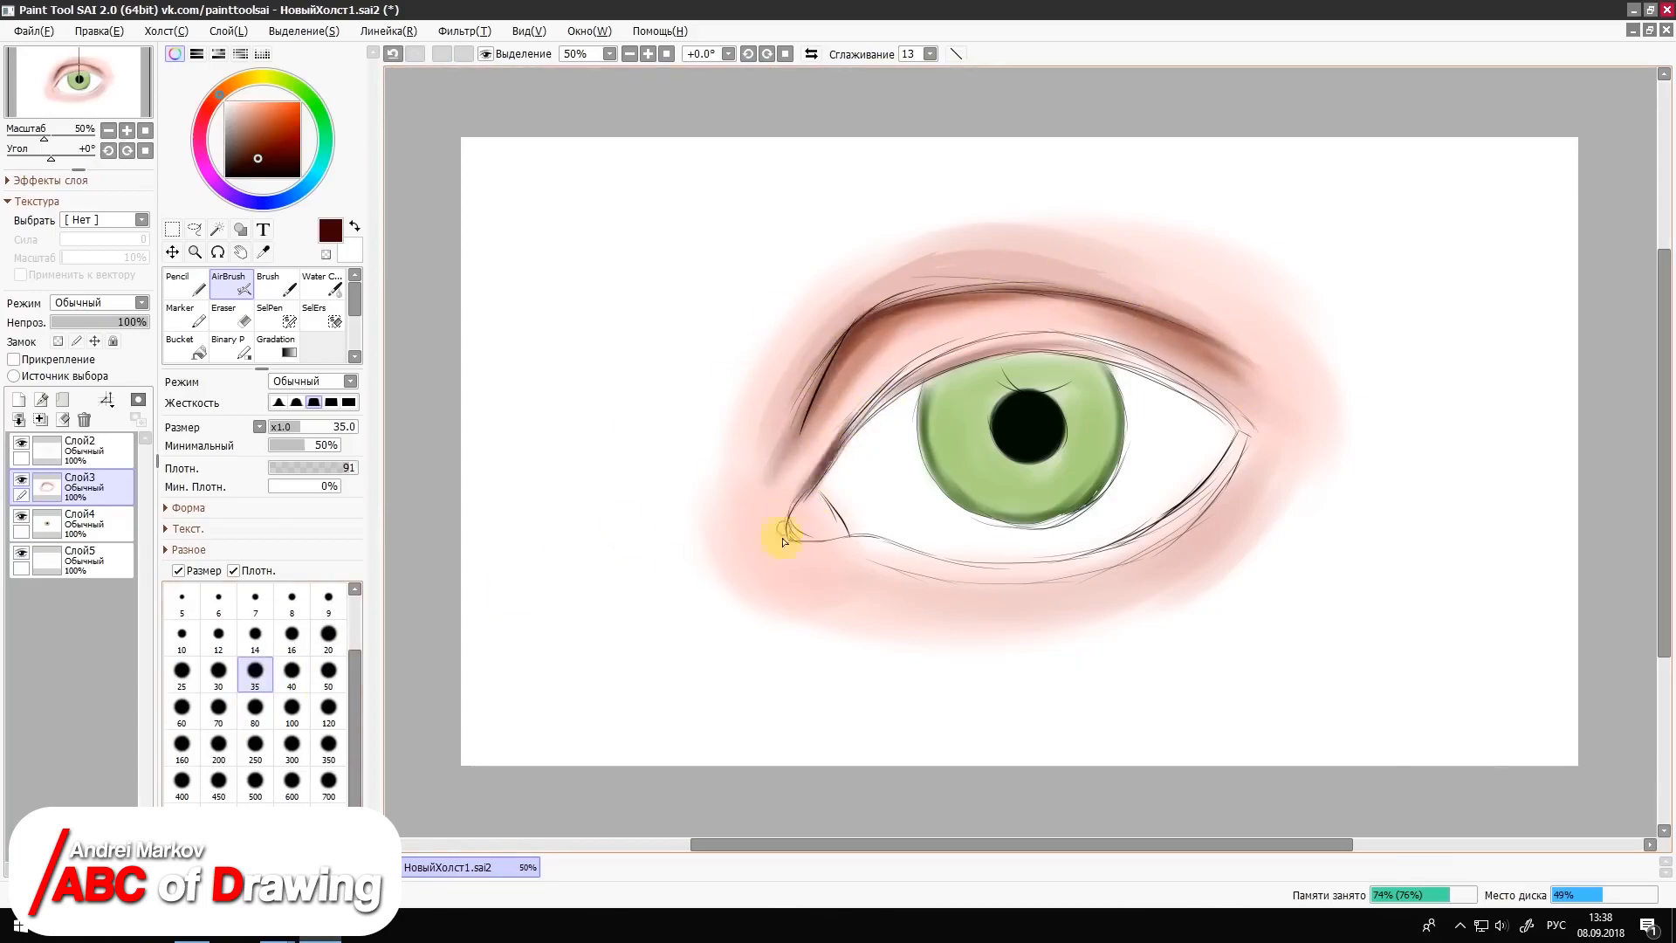
{"action": "mouse_move", "coordinate": [782, 542]}
{"action": "left_mouse_down"}
{"action": "mouse_move", "coordinate": [877, 418]}
{"action": "mouse_move", "coordinate": [946, 392]}
{"action": "left_mouse_up"}
Step: Blend pale peach over the skin below the lower lid with the Brush at size 80
{"action": "left_click", "coordinate": [243, 109]}
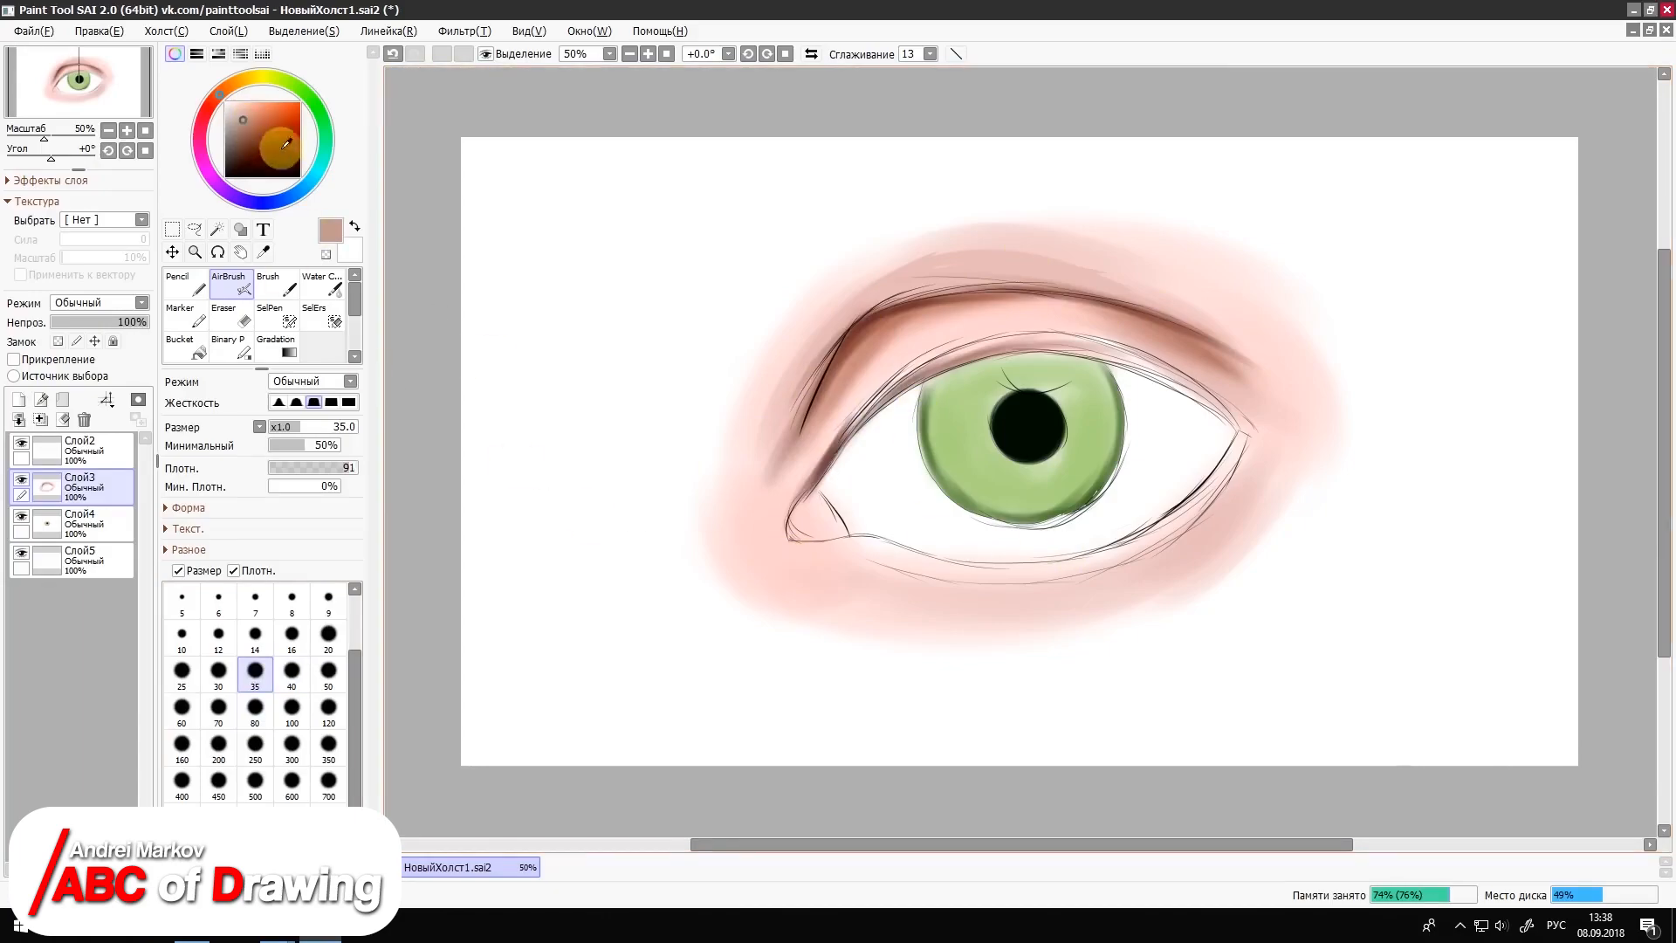
{"action": "left_click", "coordinate": [275, 284]}
{"action": "left_click", "coordinate": [255, 779]}
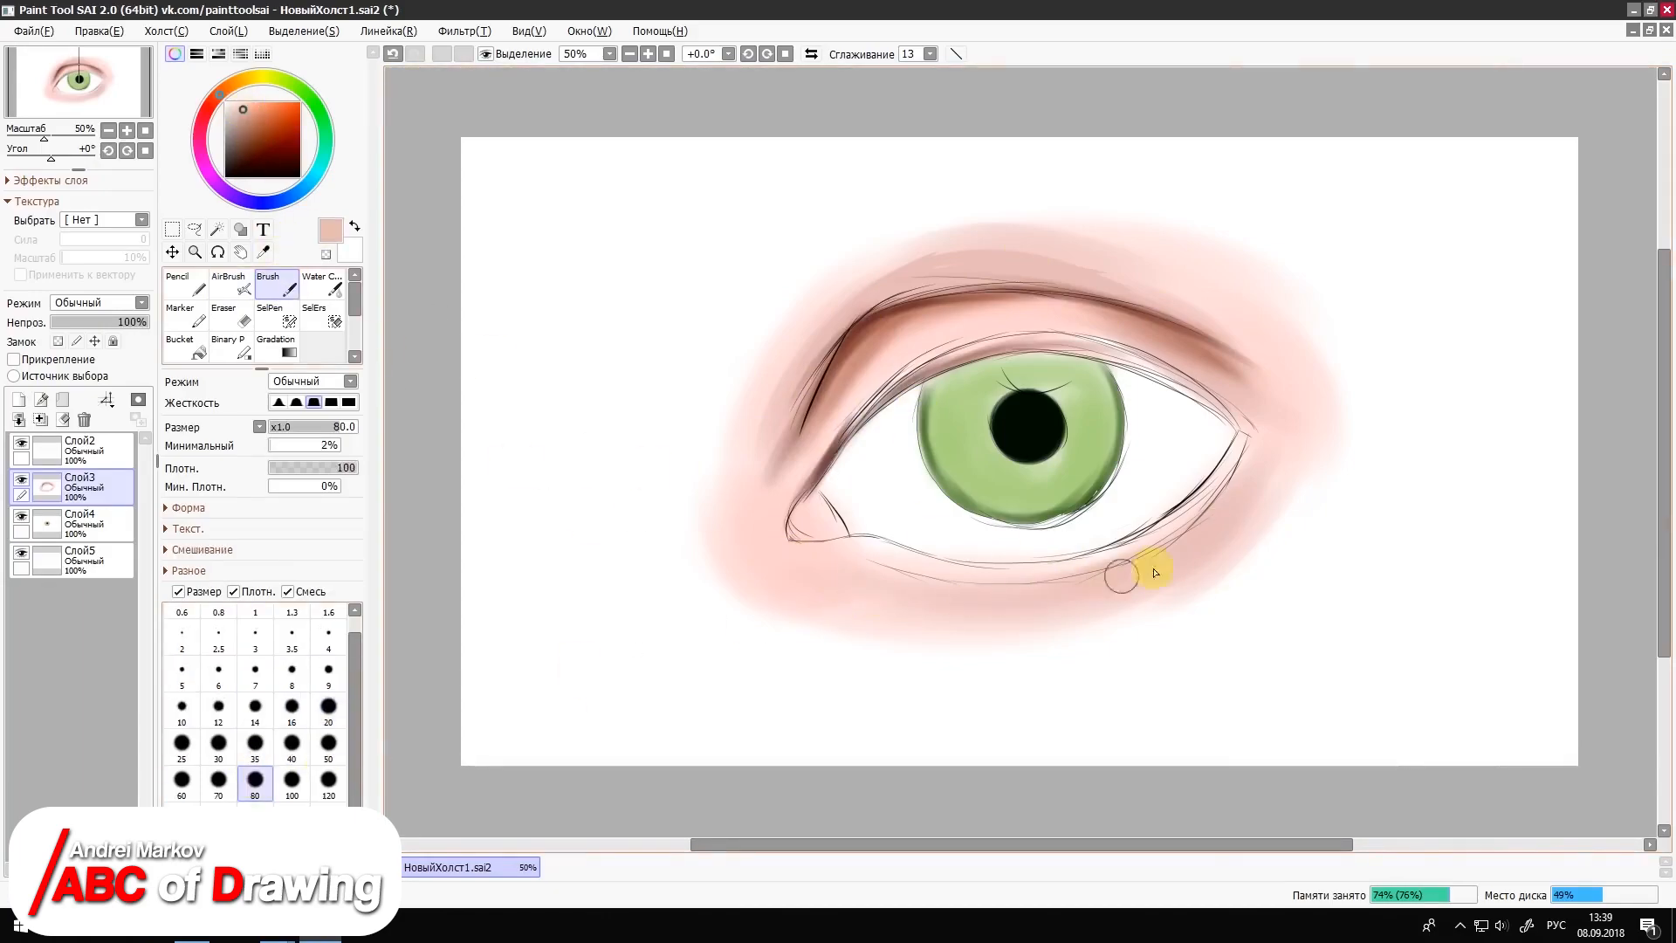
{"action": "left_click_drag", "start_coordinate": [824, 578], "coordinate": [973, 609]}
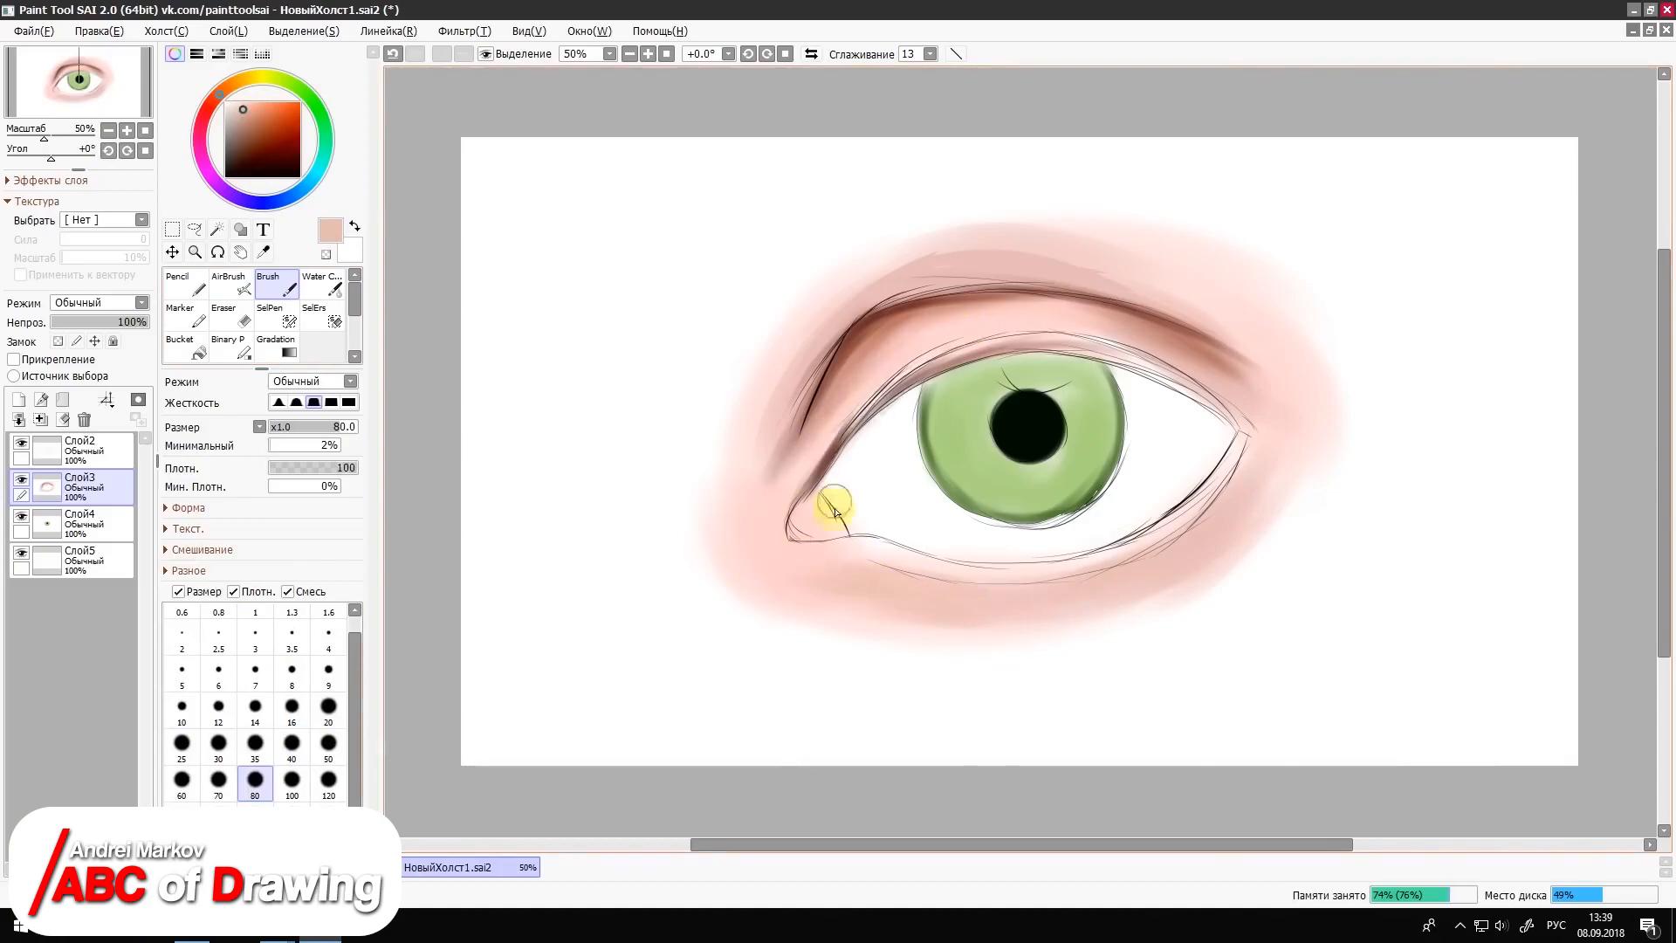
{"action": "mouse_move", "coordinate": [872, 385]}
{"action": "left_mouse_down"}
{"action": "mouse_move", "coordinate": [826, 450]}
{"action": "mouse_move", "coordinate": [864, 380]}
{"action": "left_mouse_up"}
Step: Airbrush light tan over the skin above the crease and down toward the inner corner at size 80
{"action": "left_click", "coordinate": [229, 88]}
{"action": "left_click", "coordinate": [250, 112]}
{"action": "left_click", "coordinate": [231, 284]}
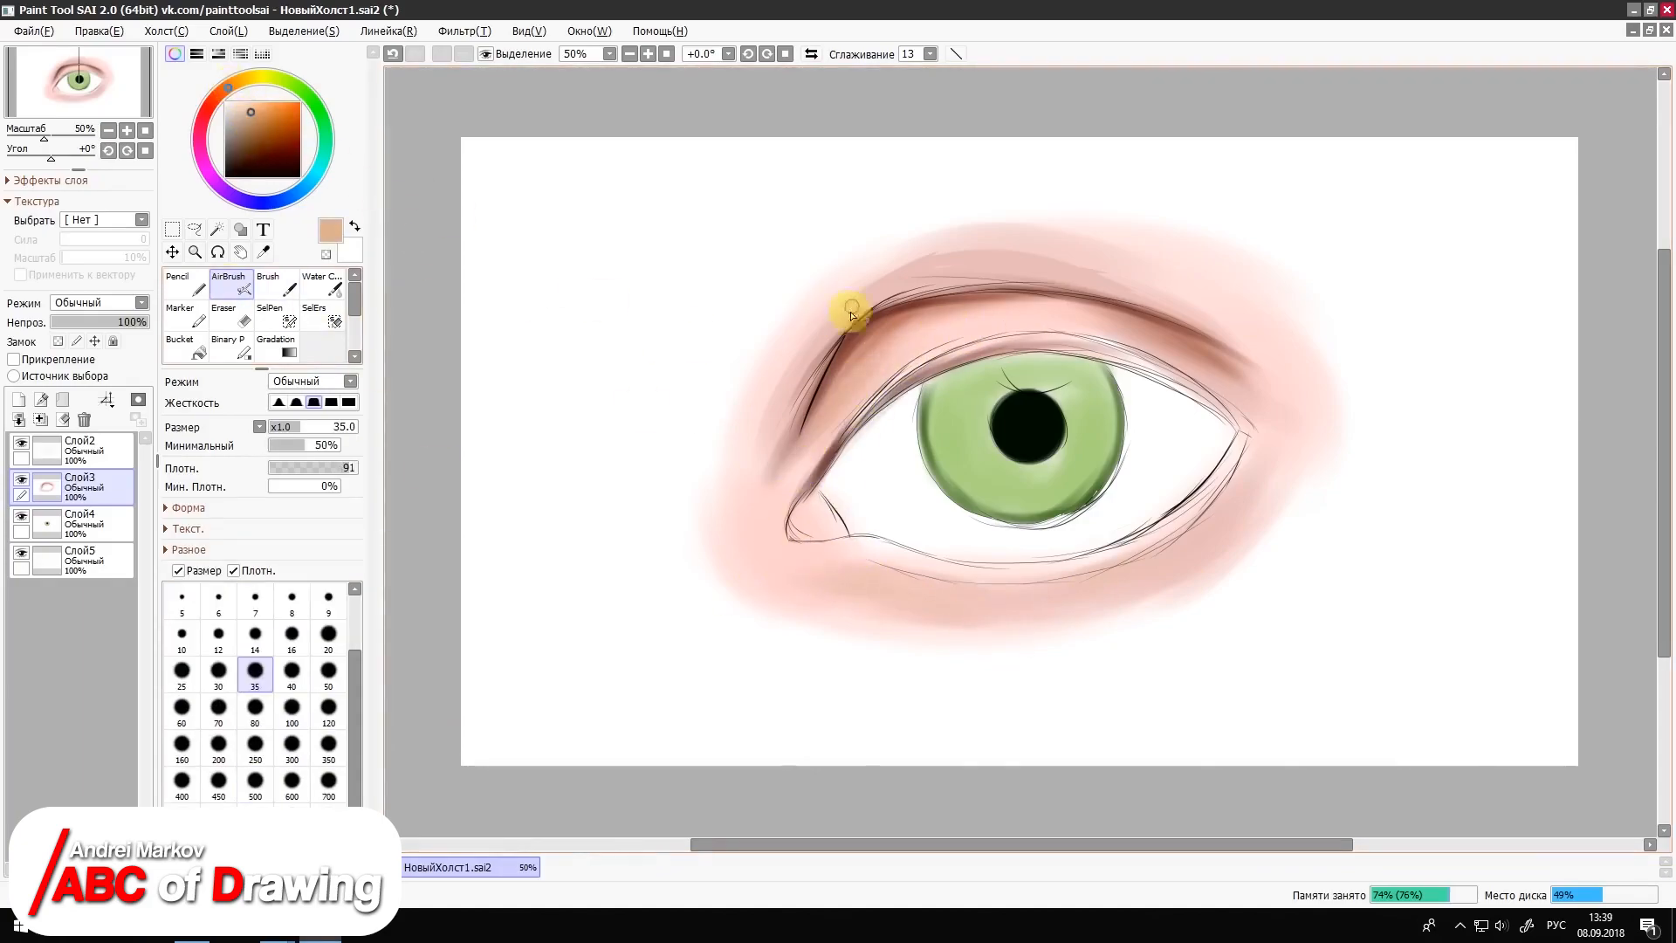
{"action": "left_click", "coordinate": [328, 670]}
{"action": "left_click", "coordinate": [255, 709]}
{"action": "mouse_move", "coordinate": [933, 247]}
{"action": "left_mouse_down"}
{"action": "mouse_move", "coordinate": [812, 332]}
{"action": "mouse_move", "coordinate": [748, 475]}
{"action": "left_mouse_up"}
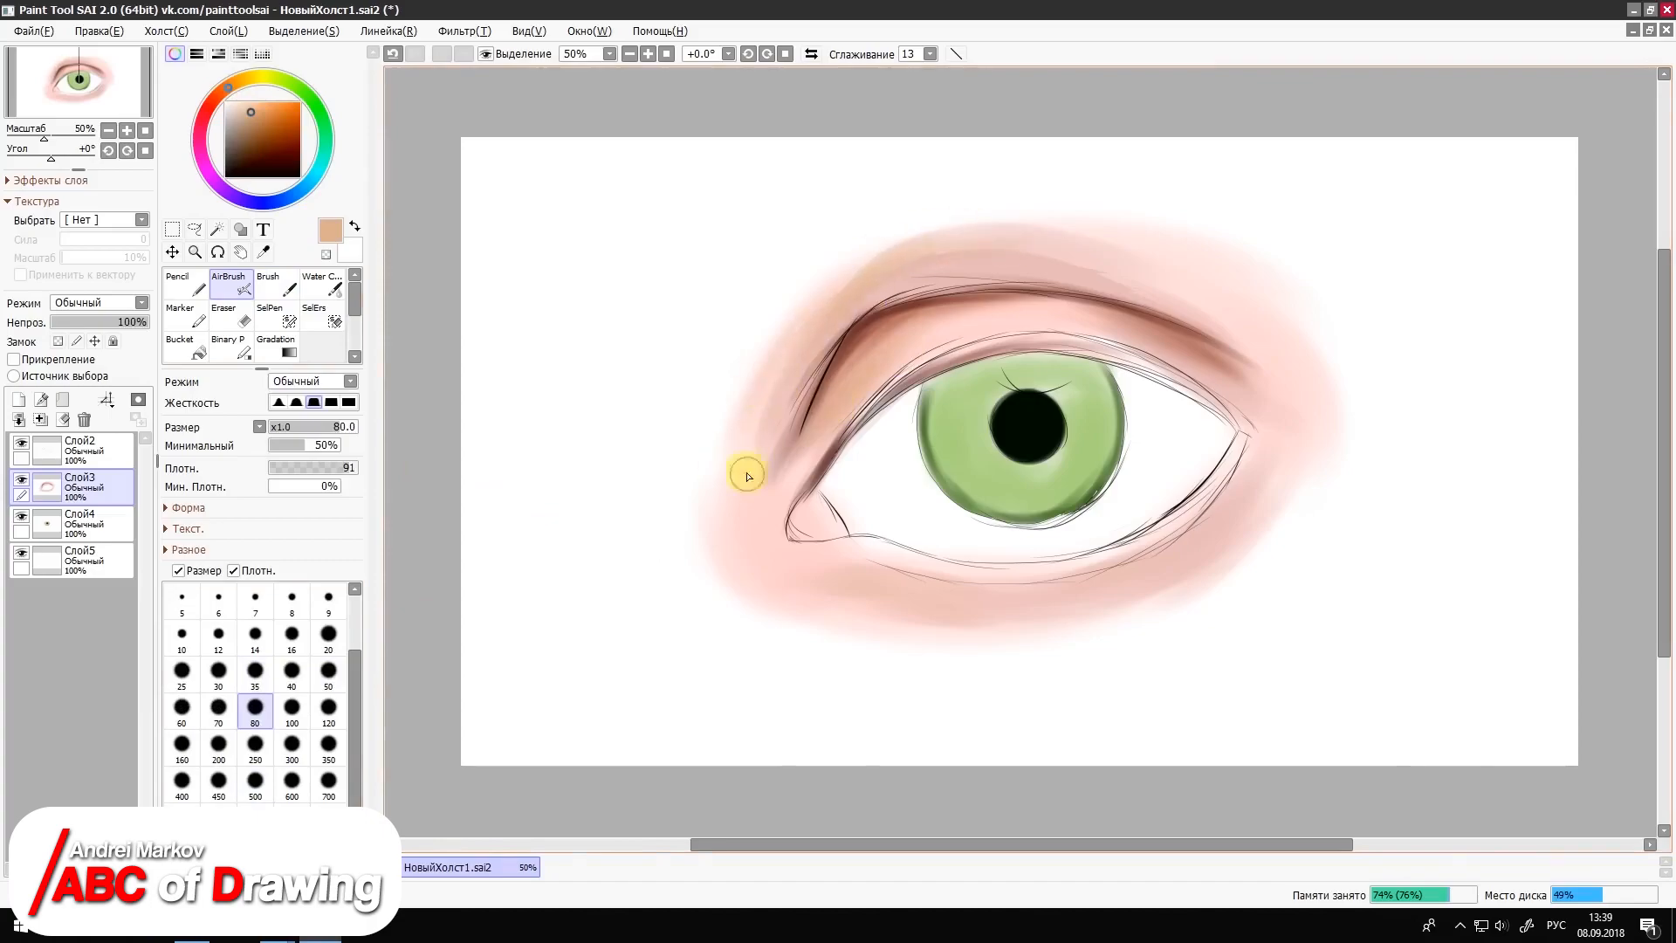
Step: Airbrush a pale cream highlight beneath the inner corner and coral pink tints at the outer corner and along the upper crease
{"action": "left_click", "coordinate": [328, 673]}
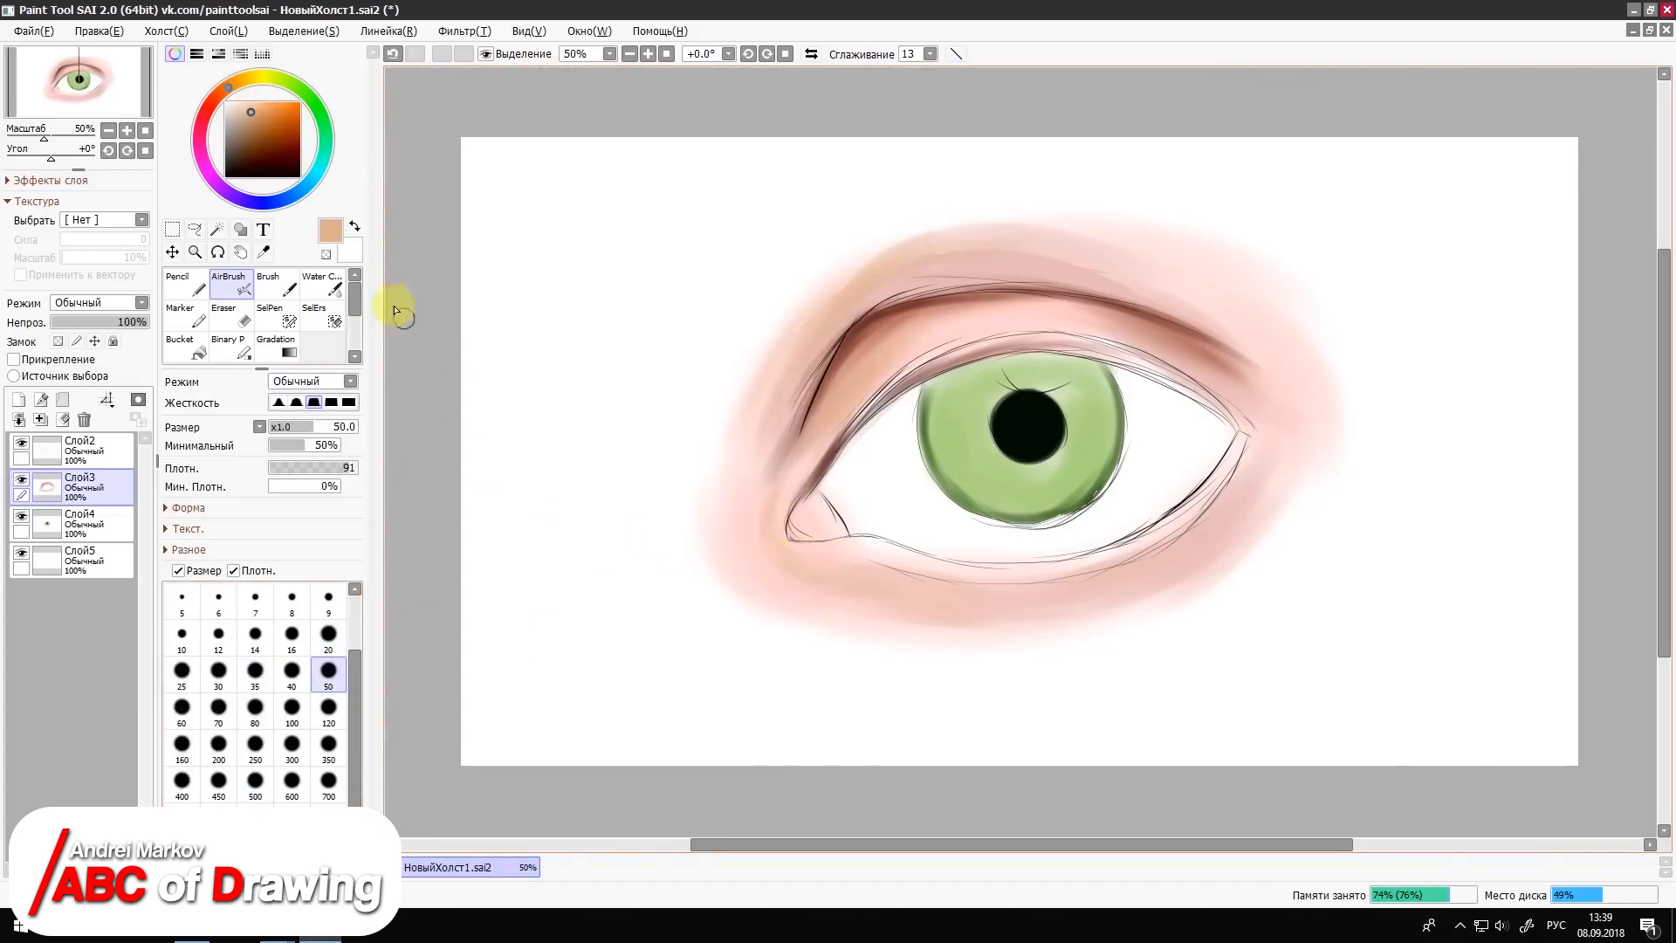
{"action": "left_click", "coordinate": [784, 559], "text": "alt"}
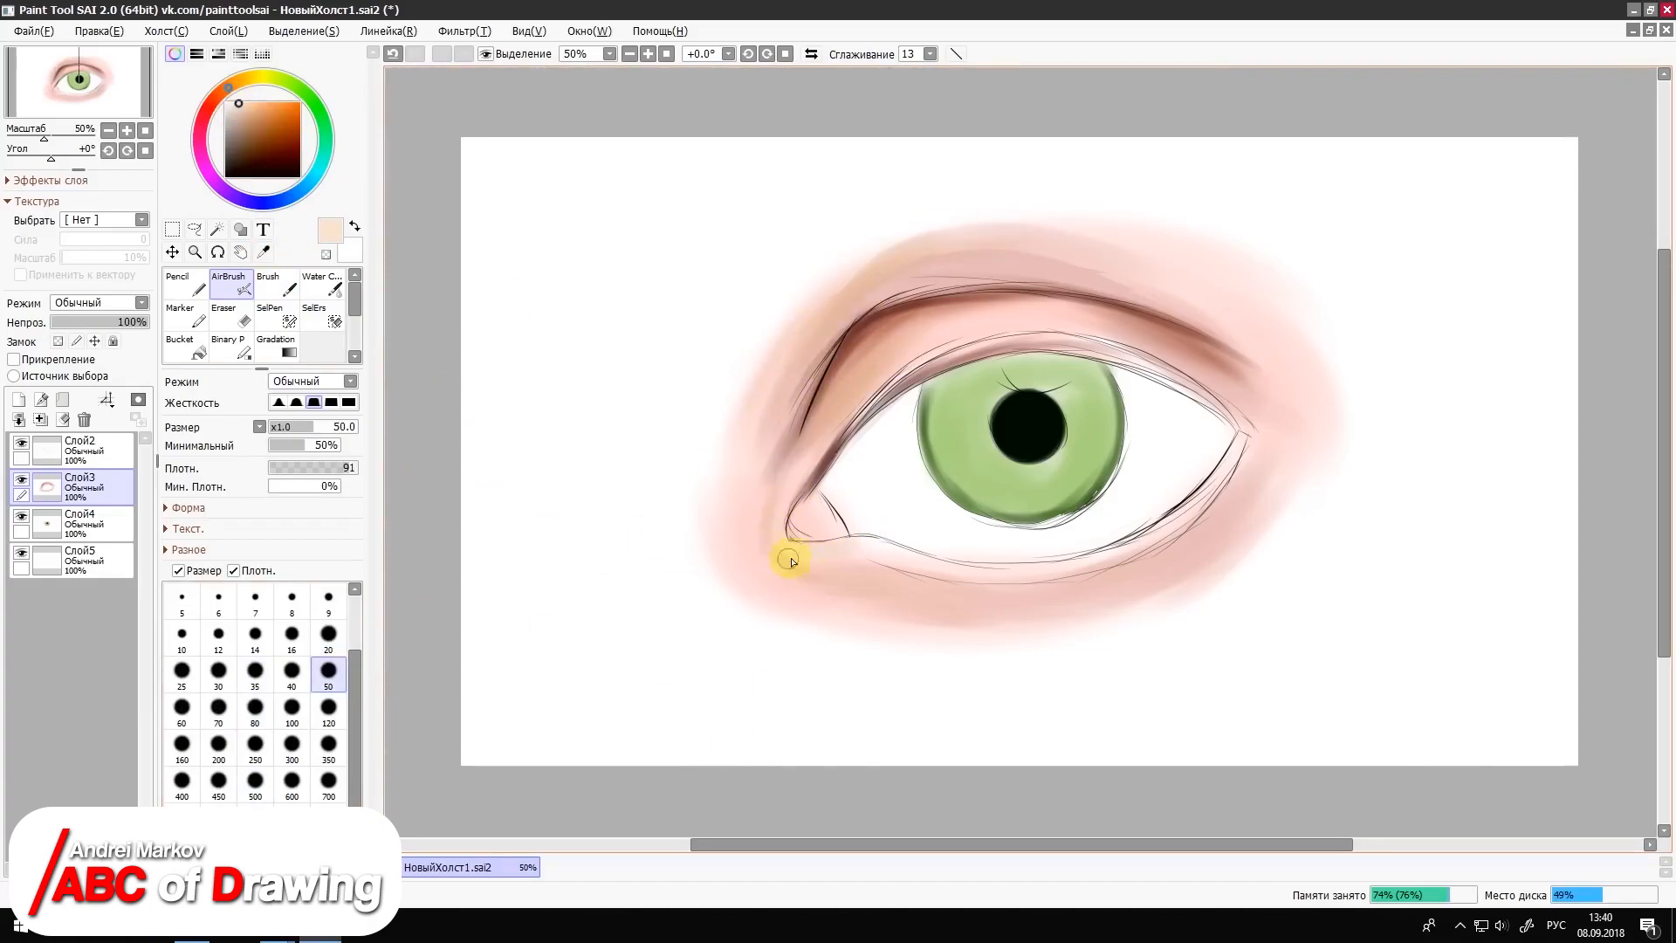
{"action": "left_click", "coordinate": [223, 93]}
{"action": "left_click", "coordinate": [252, 103]}
{"action": "left_click", "coordinate": [208, 109]}
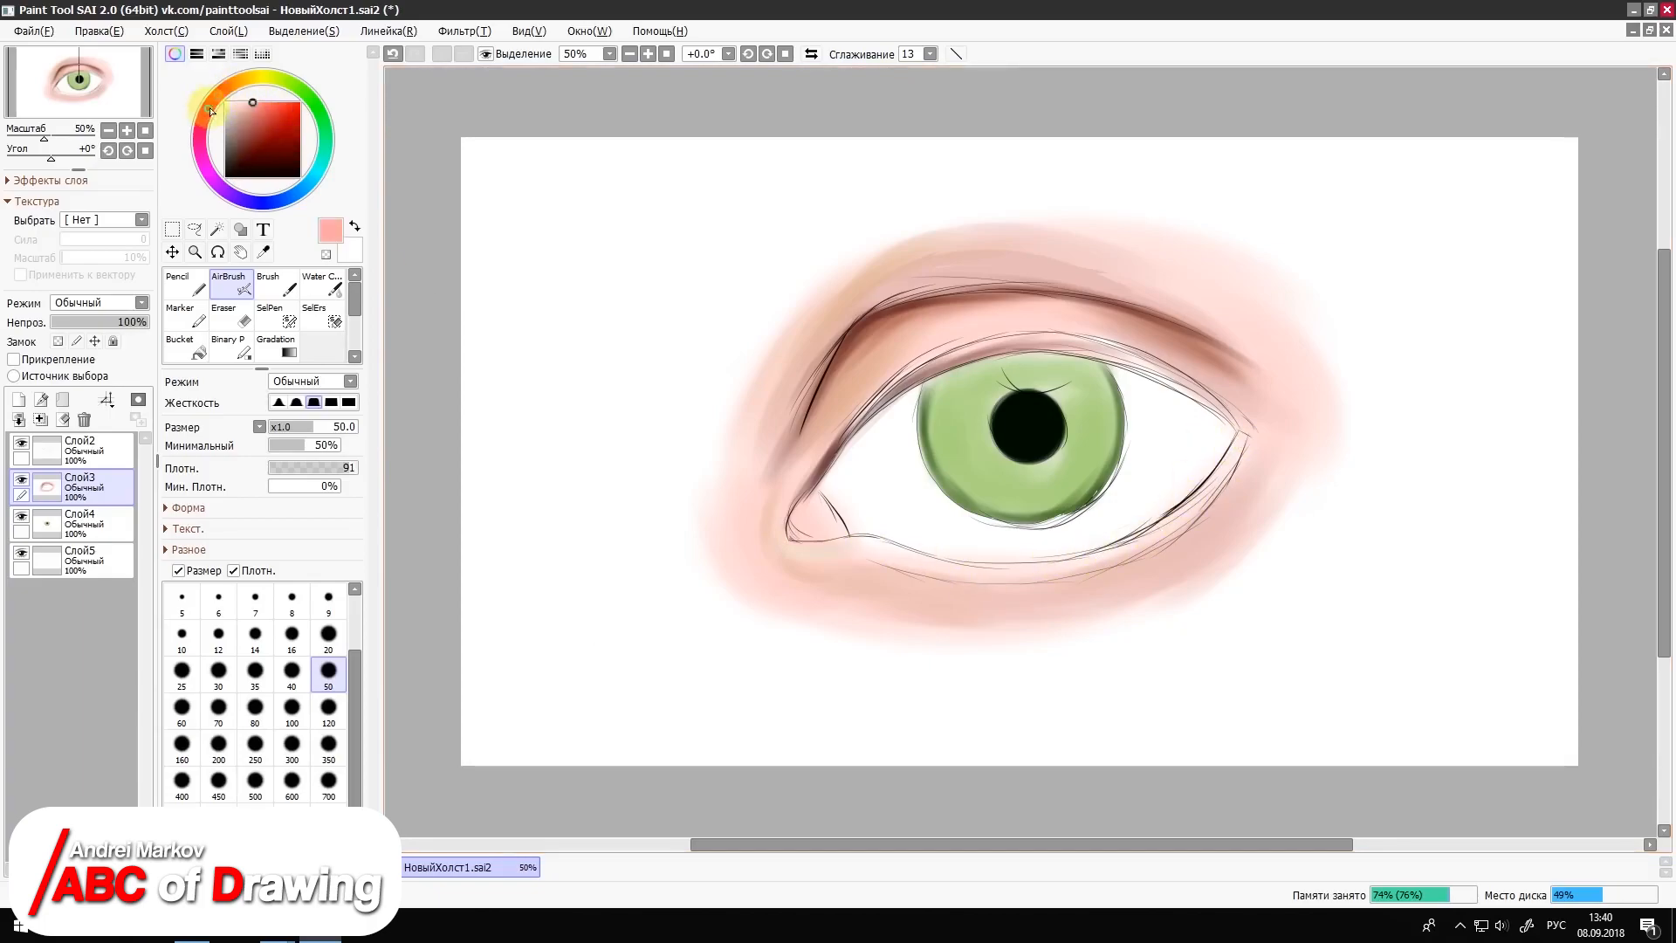
{"action": "left_click", "coordinate": [328, 709]}
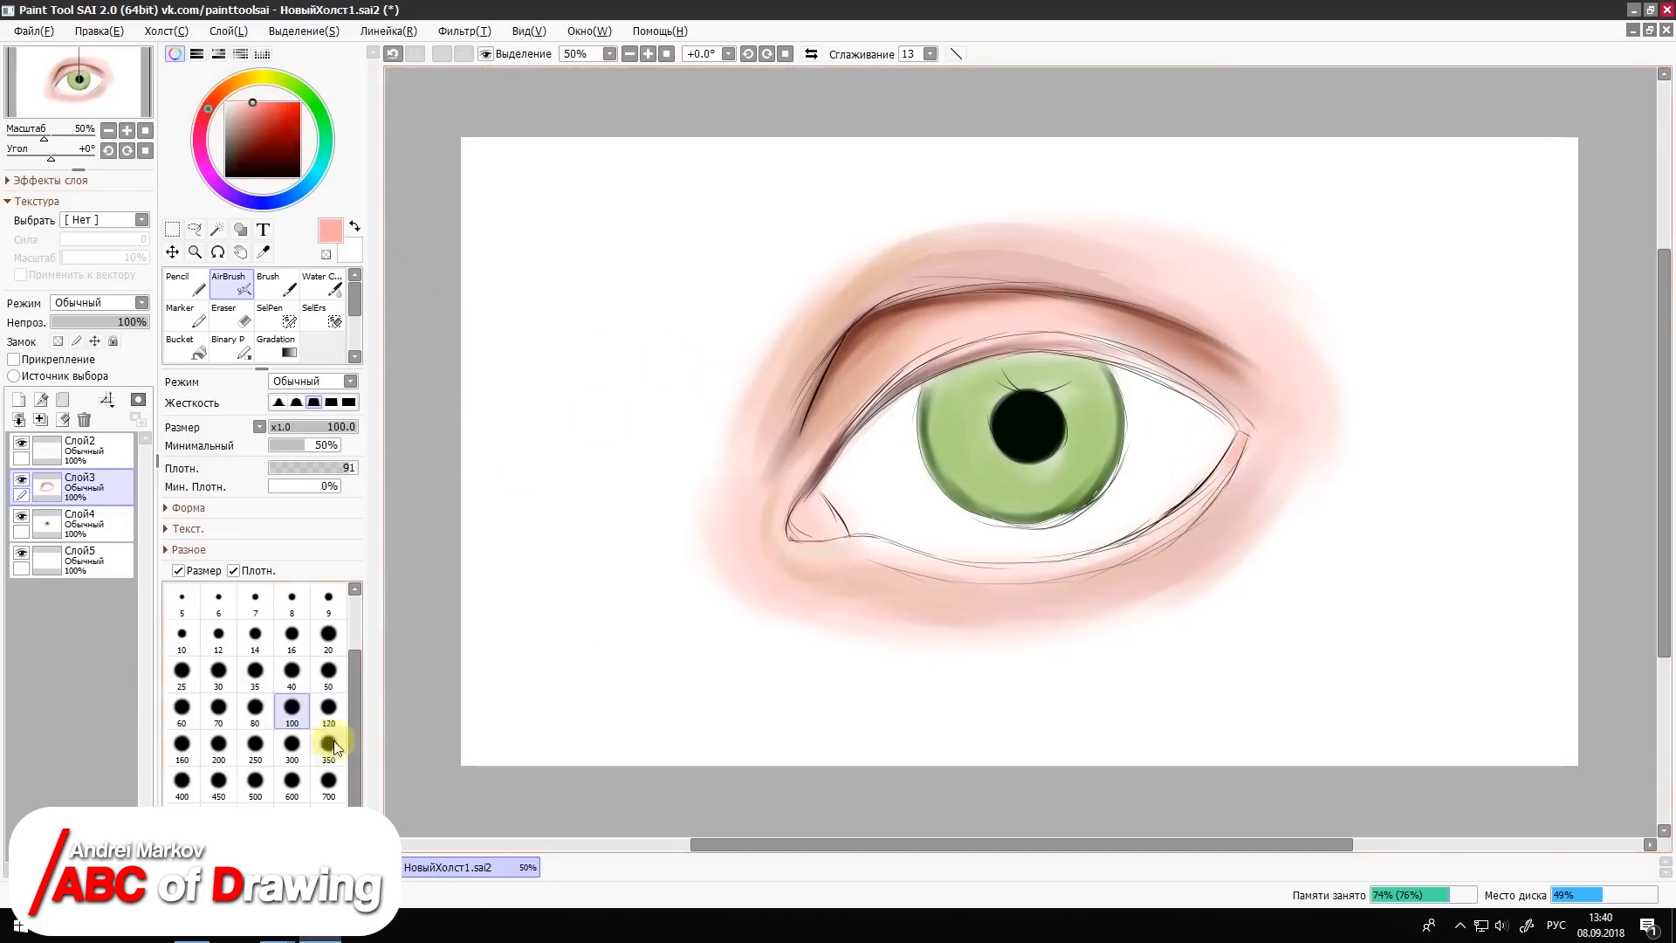
Step: Airbrush muted reddish tan over the inner part of the upper eyelid at size 50
{"action": "left_click", "coordinate": [219, 94]}
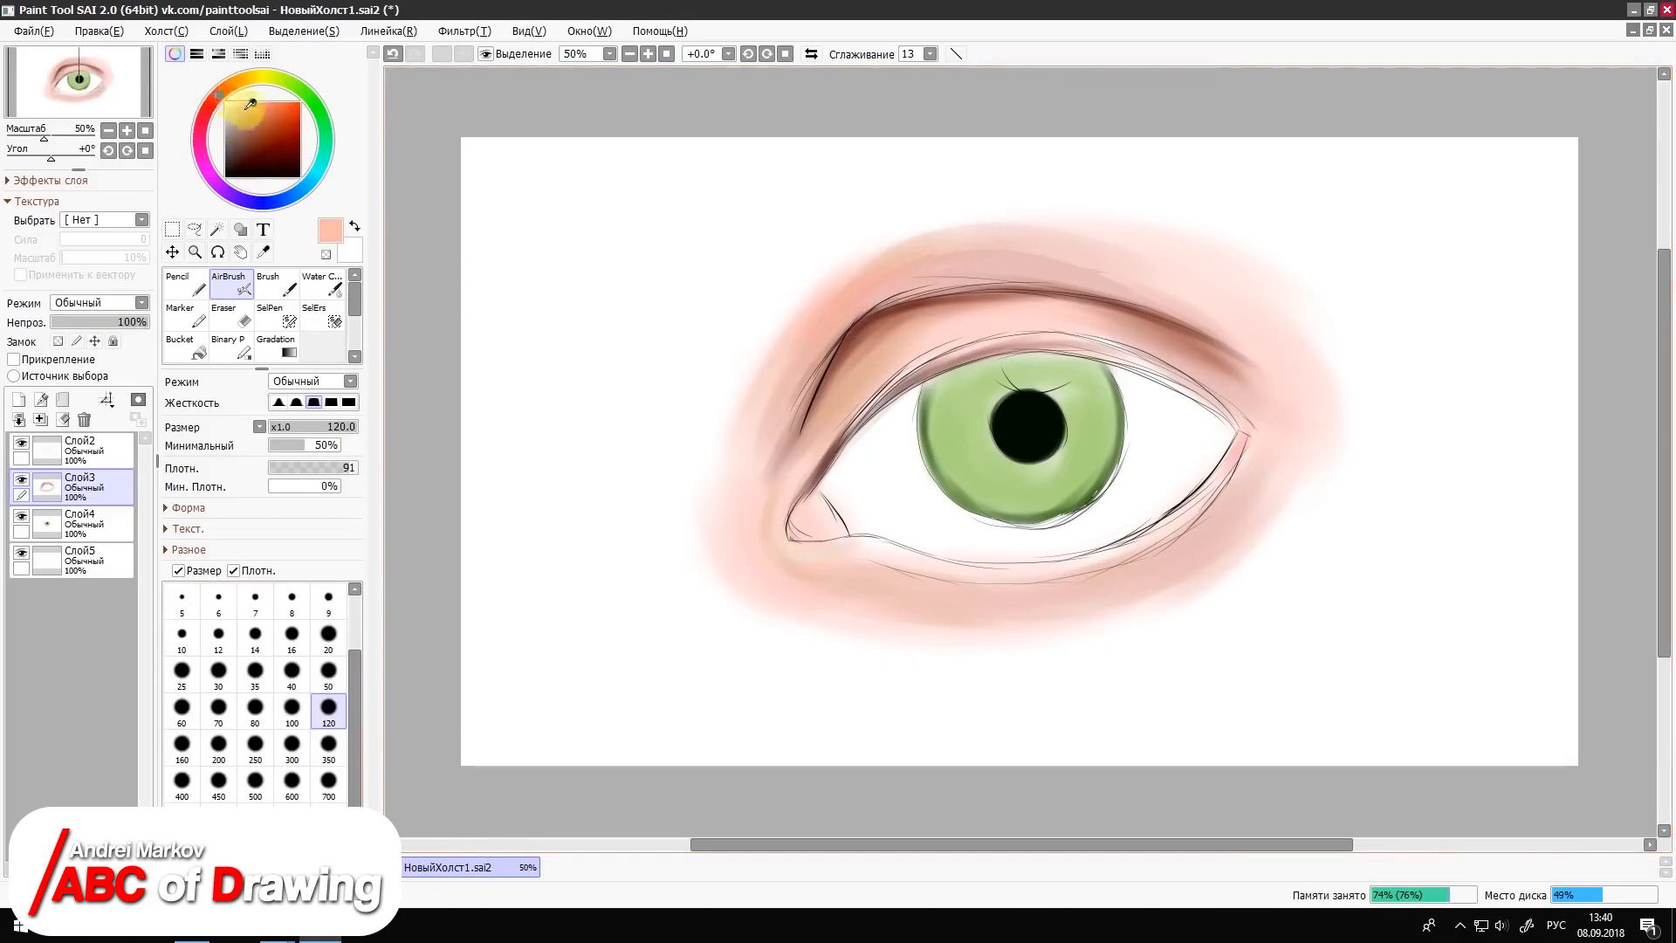
{"action": "left_click", "coordinate": [245, 128]}
{"action": "left_click", "coordinate": [328, 672]}
{"action": "mouse_move", "coordinate": [808, 397]}
{"action": "left_mouse_down"}
{"action": "mouse_move", "coordinate": [771, 482]}
{"action": "mouse_move", "coordinate": [901, 392]}
{"action": "mouse_move", "coordinate": [1087, 348]}
{"action": "mouse_move", "coordinate": [836, 399]}
{"action": "left_mouse_up"}
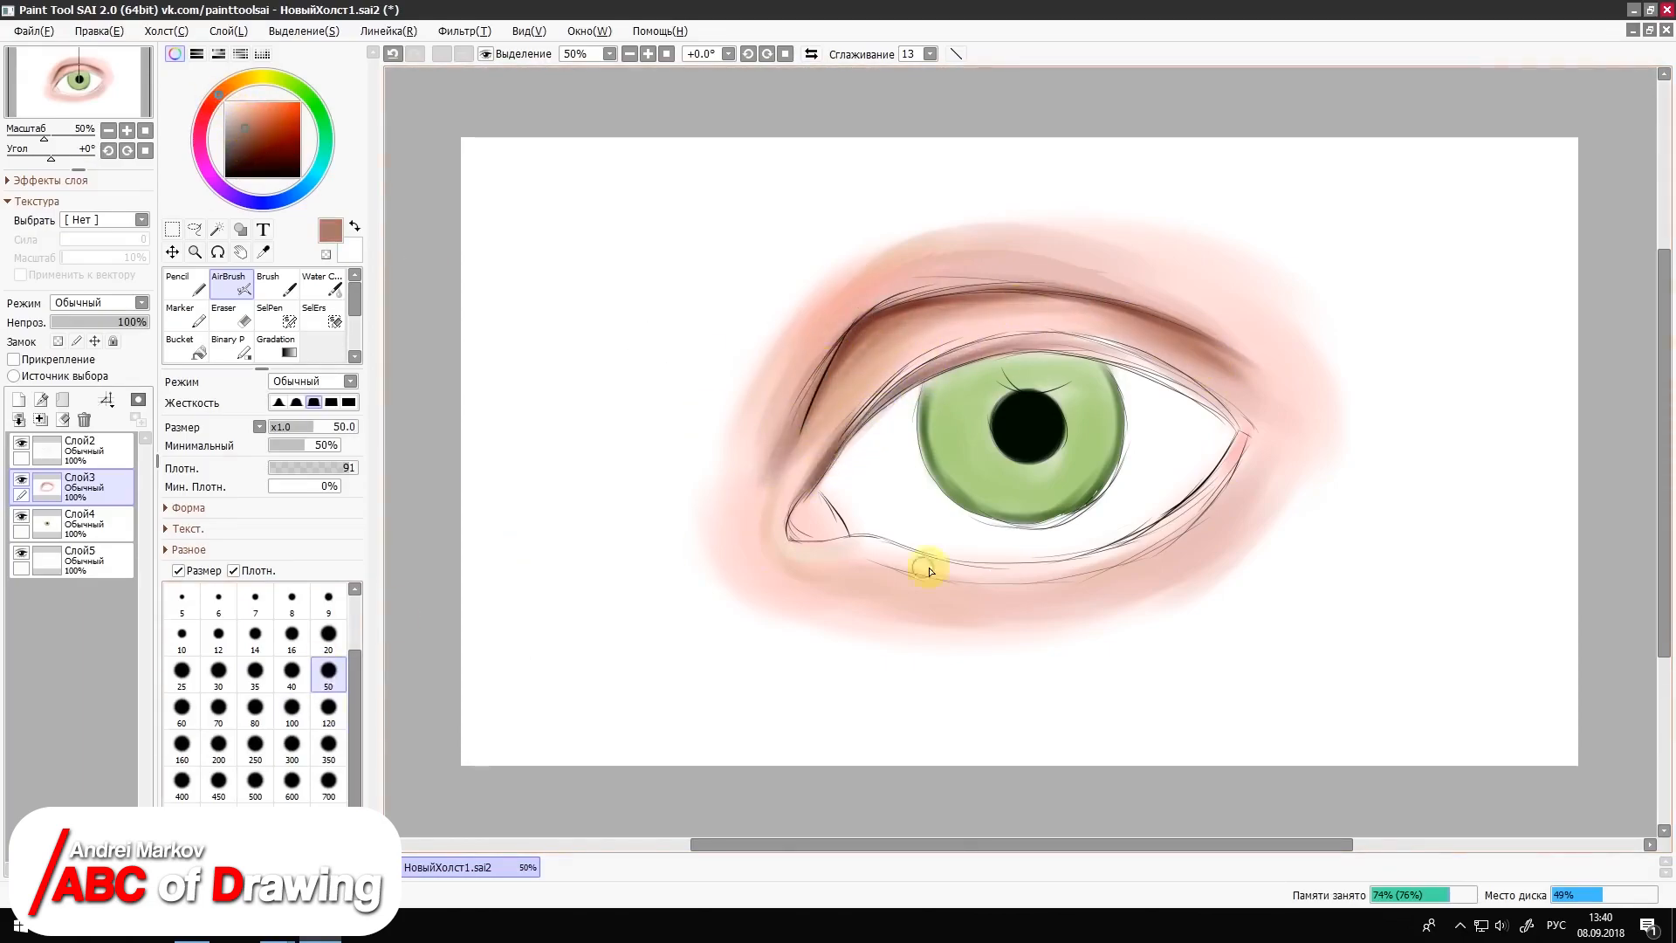
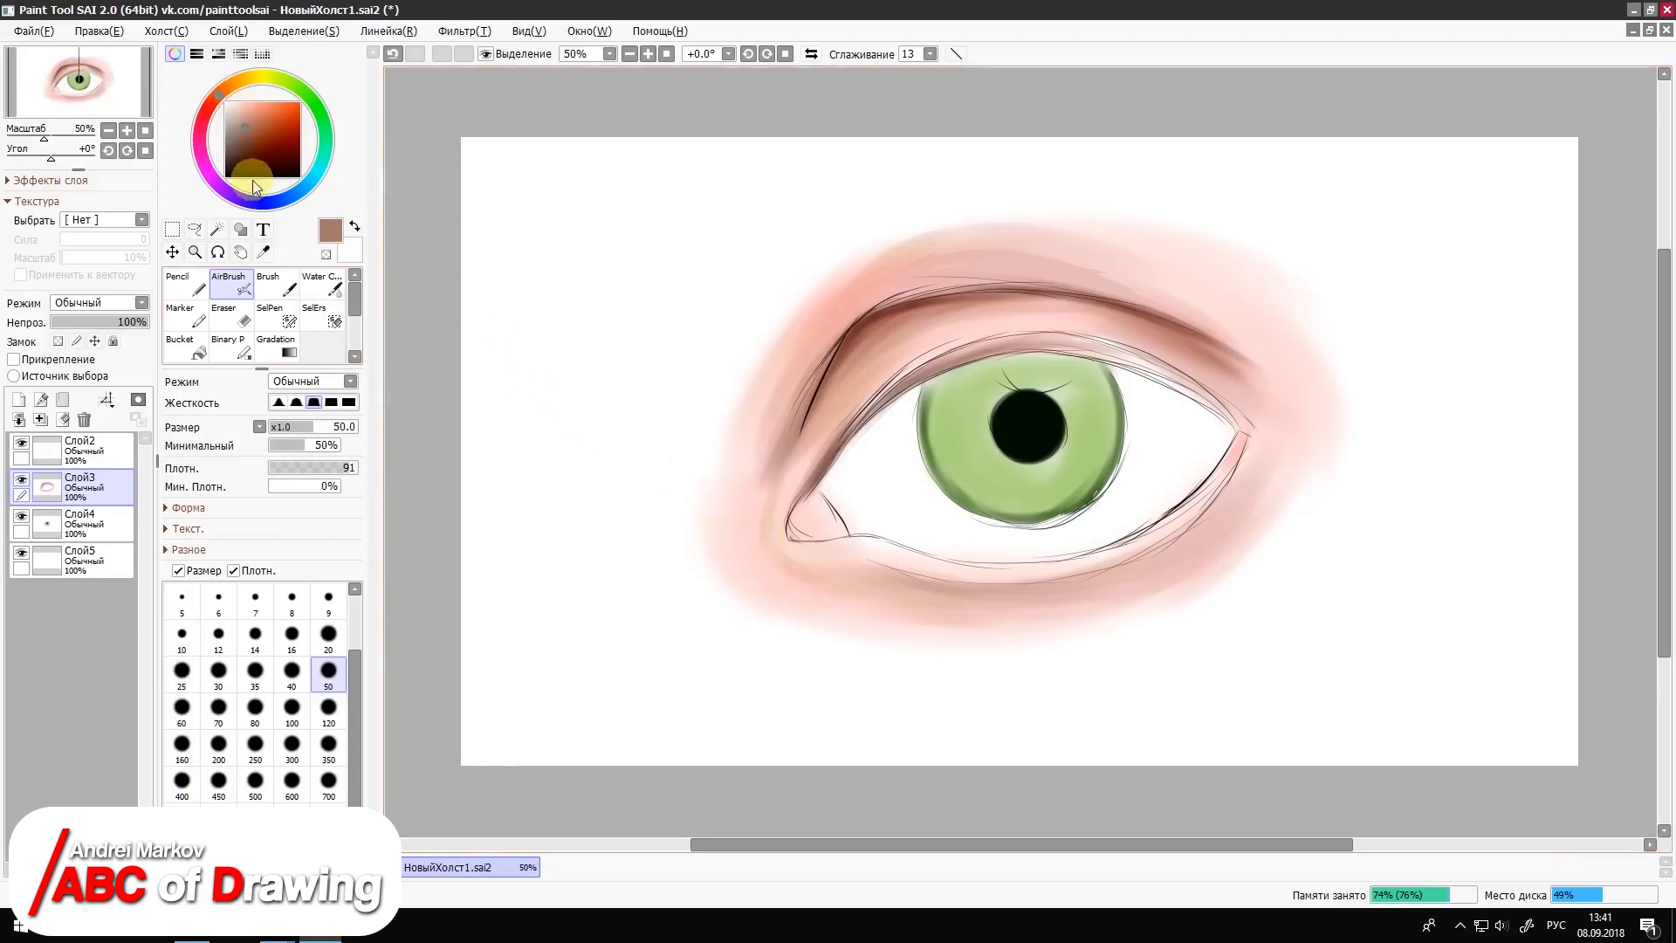
Step: Switch the painting colour to a light greyish blue and hide the skin layer Слой3
{"action": "left_click", "coordinate": [294, 196]}
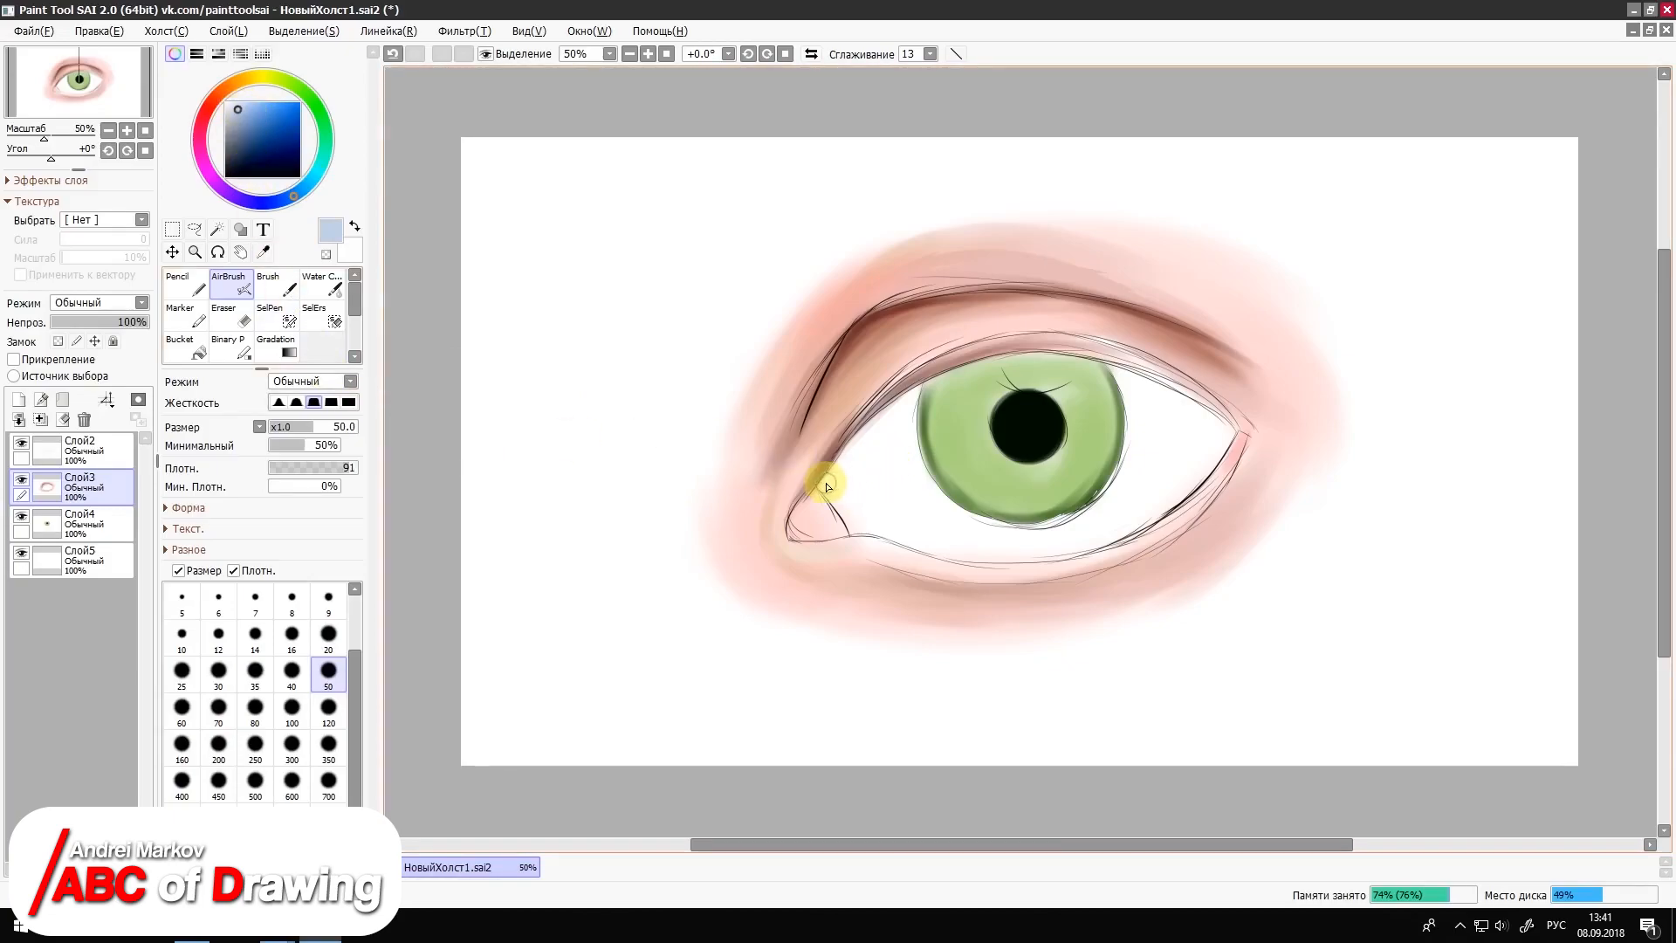
{"action": "left_click", "coordinate": [96, 450]}
{"action": "left_click", "coordinate": [261, 254]}
{"action": "left_click", "coordinate": [218, 229]}
{"action": "key", "text": "ctrl+z"}
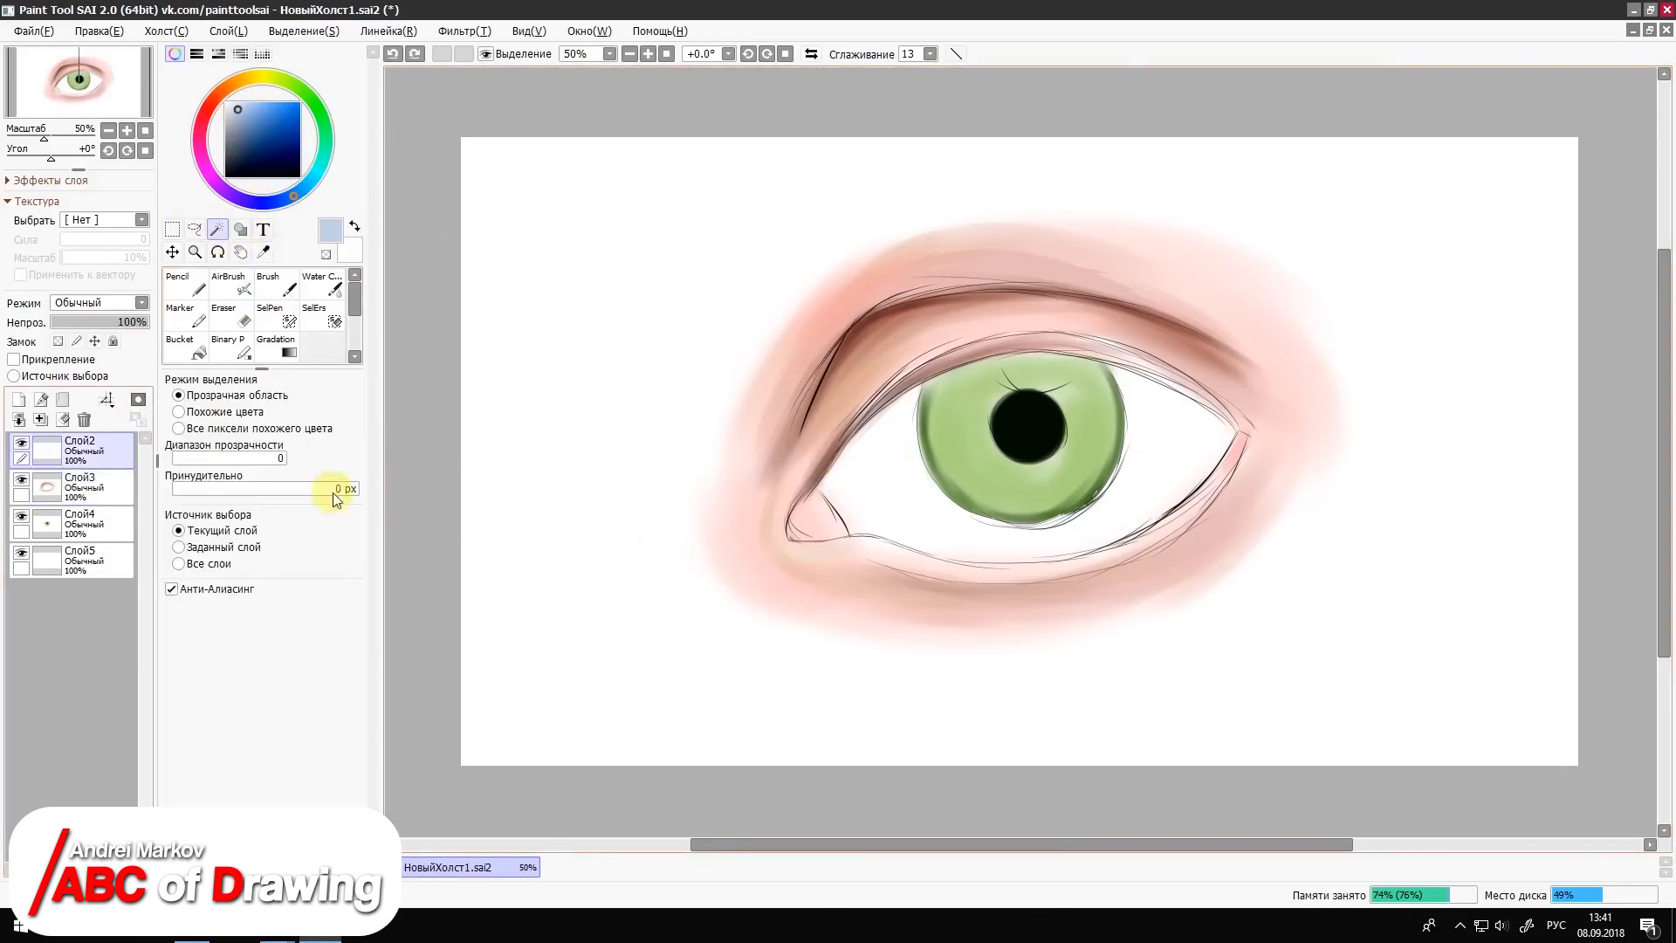
{"action": "left_click", "coordinate": [21, 479]}
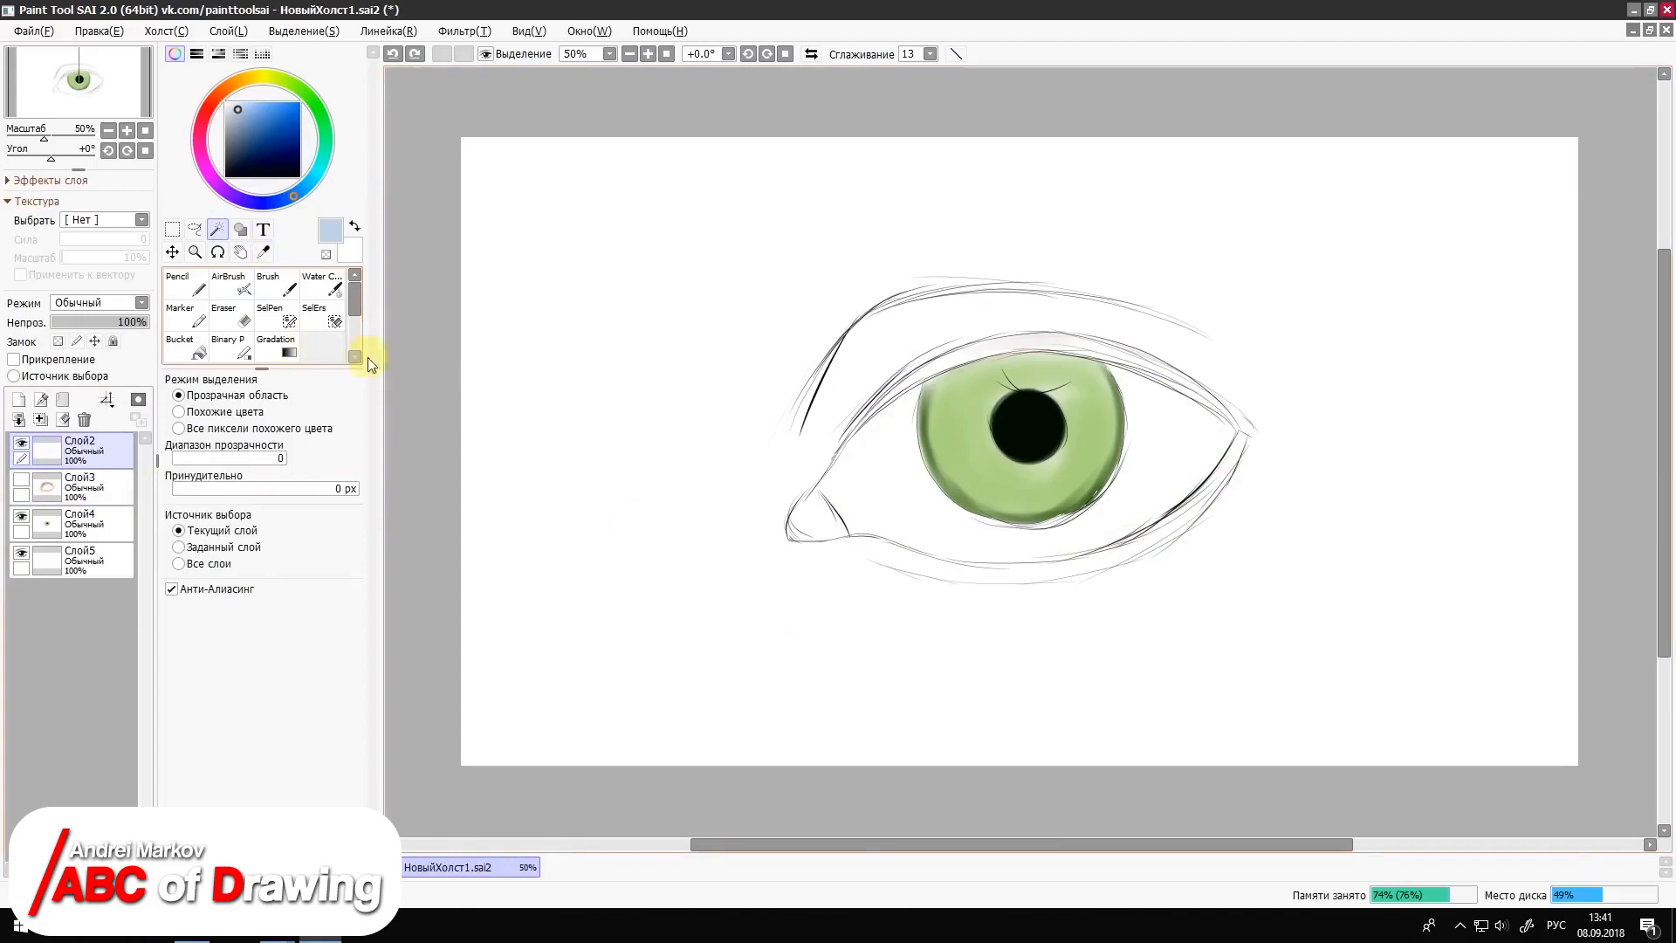
Step: Fill the white of the eye with very pale blue on layer Слой5, using the Pencil at size 100
{"action": "left_click", "coordinate": [185, 288]}
{"action": "mouse_move", "coordinate": [850, 436]}
{"action": "left_mouse_down"}
{"action": "mouse_move", "coordinate": [867, 526]}
{"action": "mouse_move", "coordinate": [851, 454]}
{"action": "mouse_move", "coordinate": [839, 486]}
{"action": "left_mouse_up"}
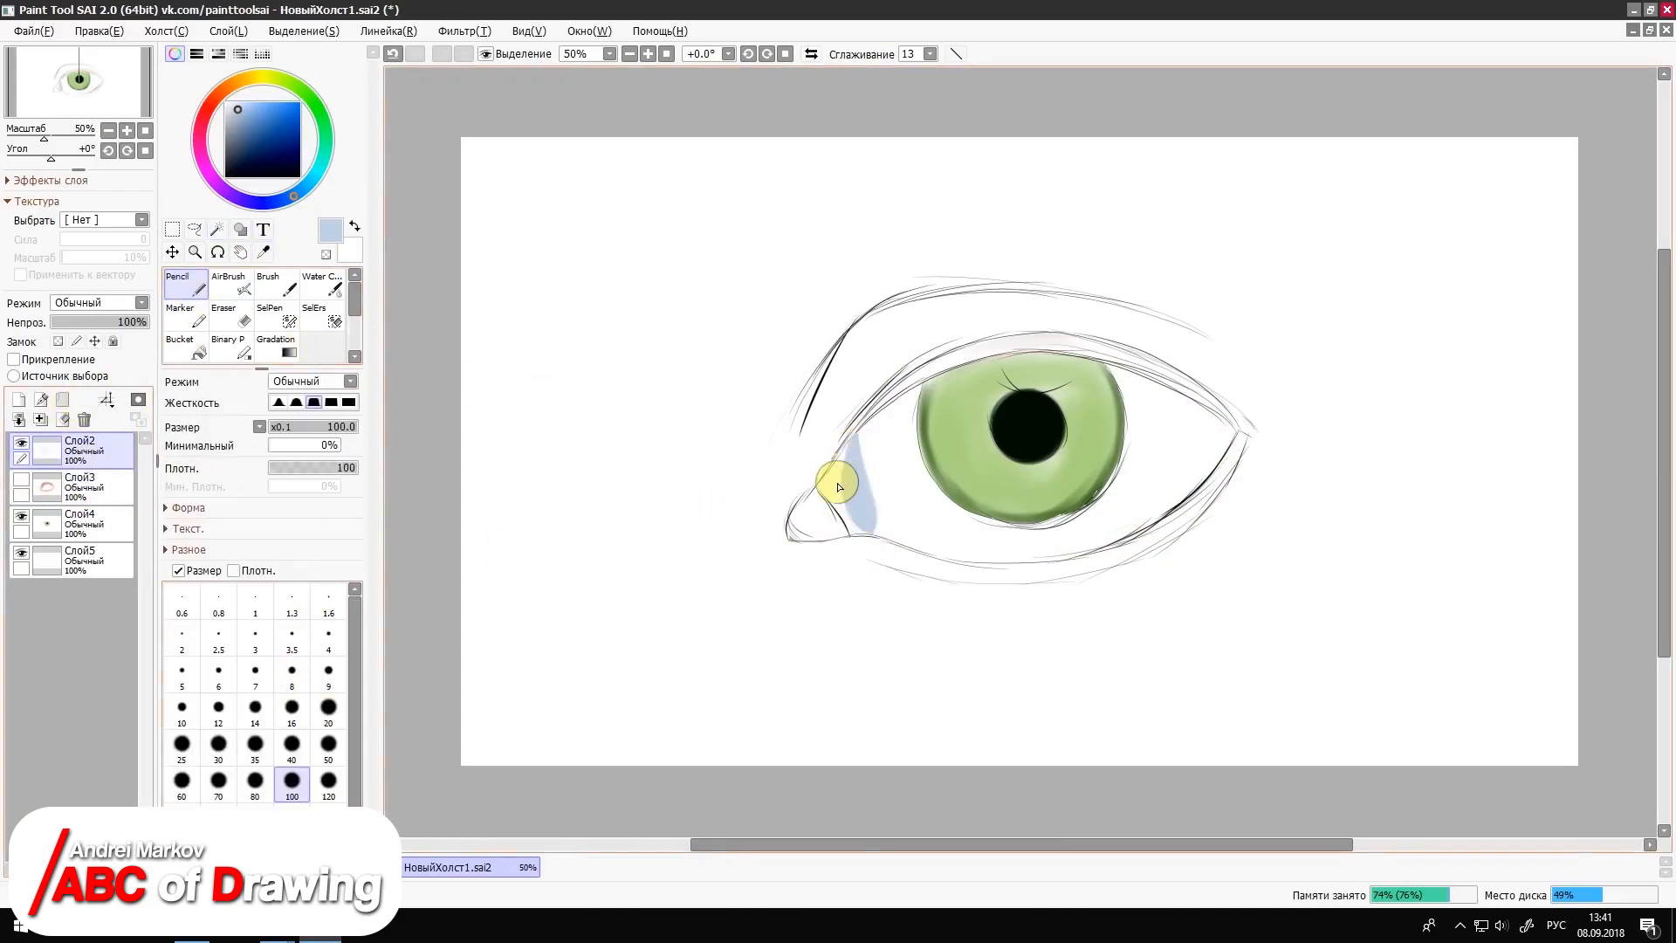
{"action": "key", "text": "ctrl+z"}
{"action": "left_click", "coordinate": [231, 102]}
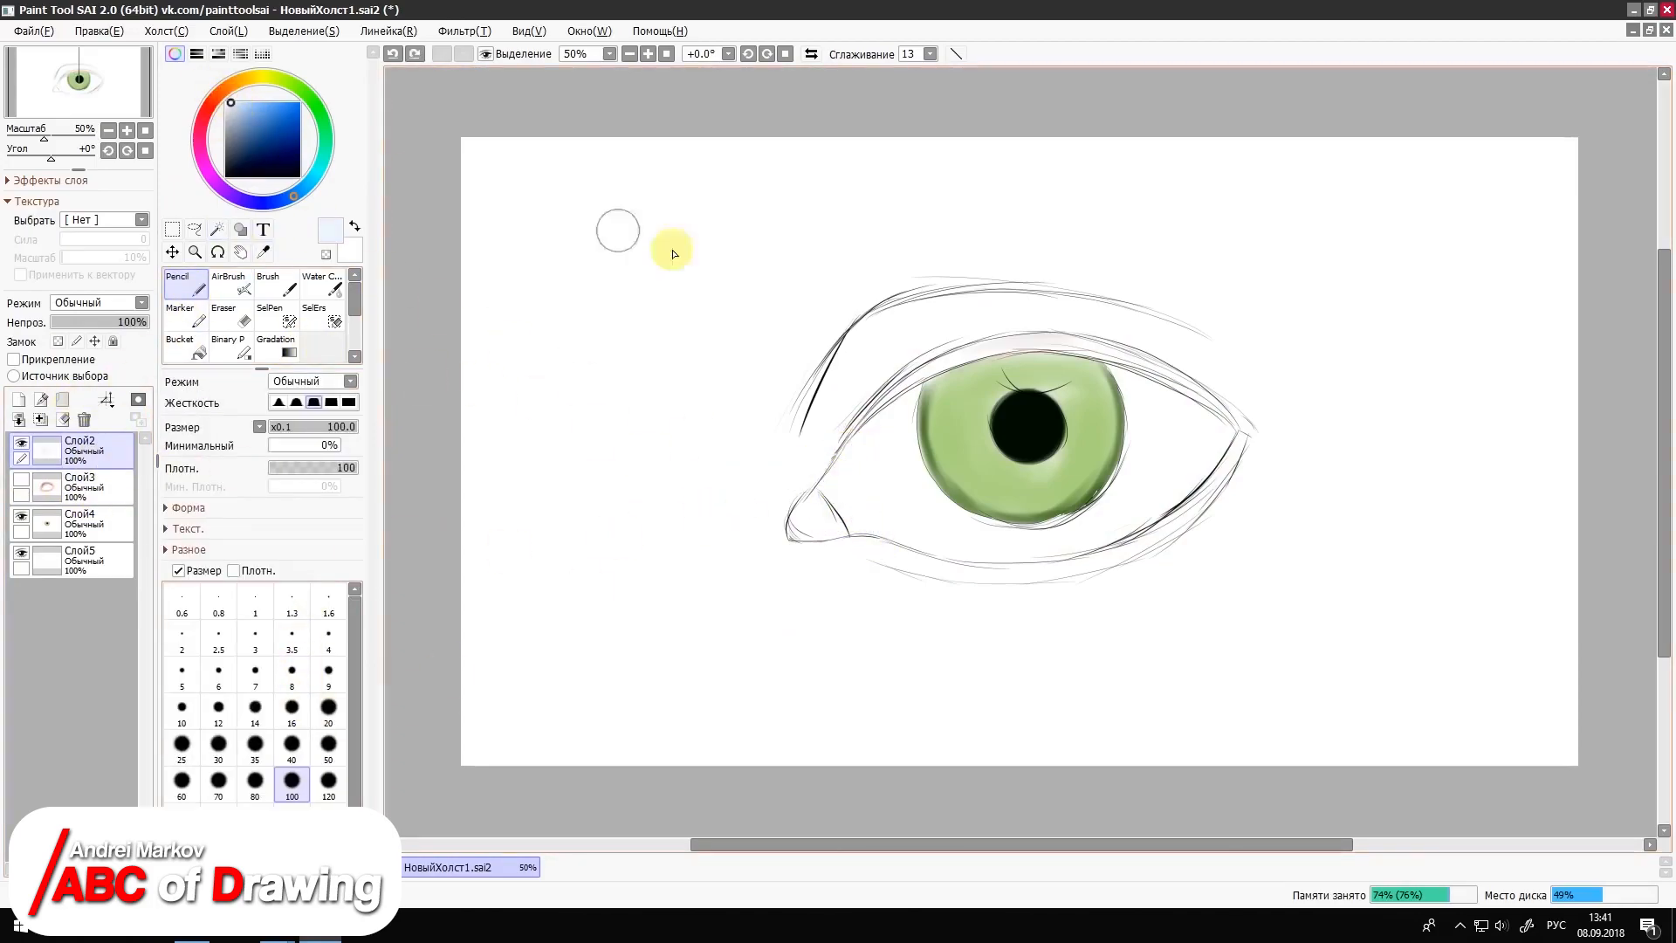
{"action": "left_click", "coordinate": [78, 559]}
{"action": "mouse_move", "coordinate": [926, 412]}
{"action": "left_mouse_down"}
{"action": "mouse_move", "coordinate": [956, 526]}
{"action": "mouse_move", "coordinate": [908, 496]}
{"action": "mouse_move", "coordinate": [902, 508]}
{"action": "mouse_move", "coordinate": [904, 426]}
{"action": "mouse_move", "coordinate": [876, 462]}
{"action": "mouse_move", "coordinate": [860, 456]}
{"action": "mouse_move", "coordinate": [843, 505]}
{"action": "mouse_move", "coordinate": [833, 493]}
{"action": "mouse_move", "coordinate": [856, 526]}
{"action": "mouse_move", "coordinate": [1030, 524]}
{"action": "mouse_move", "coordinate": [931, 535]}
{"action": "mouse_move", "coordinate": [979, 540]}
{"action": "mouse_move", "coordinate": [1111, 483]}
{"action": "mouse_move", "coordinate": [1088, 539]}
{"action": "mouse_move", "coordinate": [1226, 446]}
{"action": "mouse_move", "coordinate": [1127, 423]}
{"action": "left_mouse_up"}
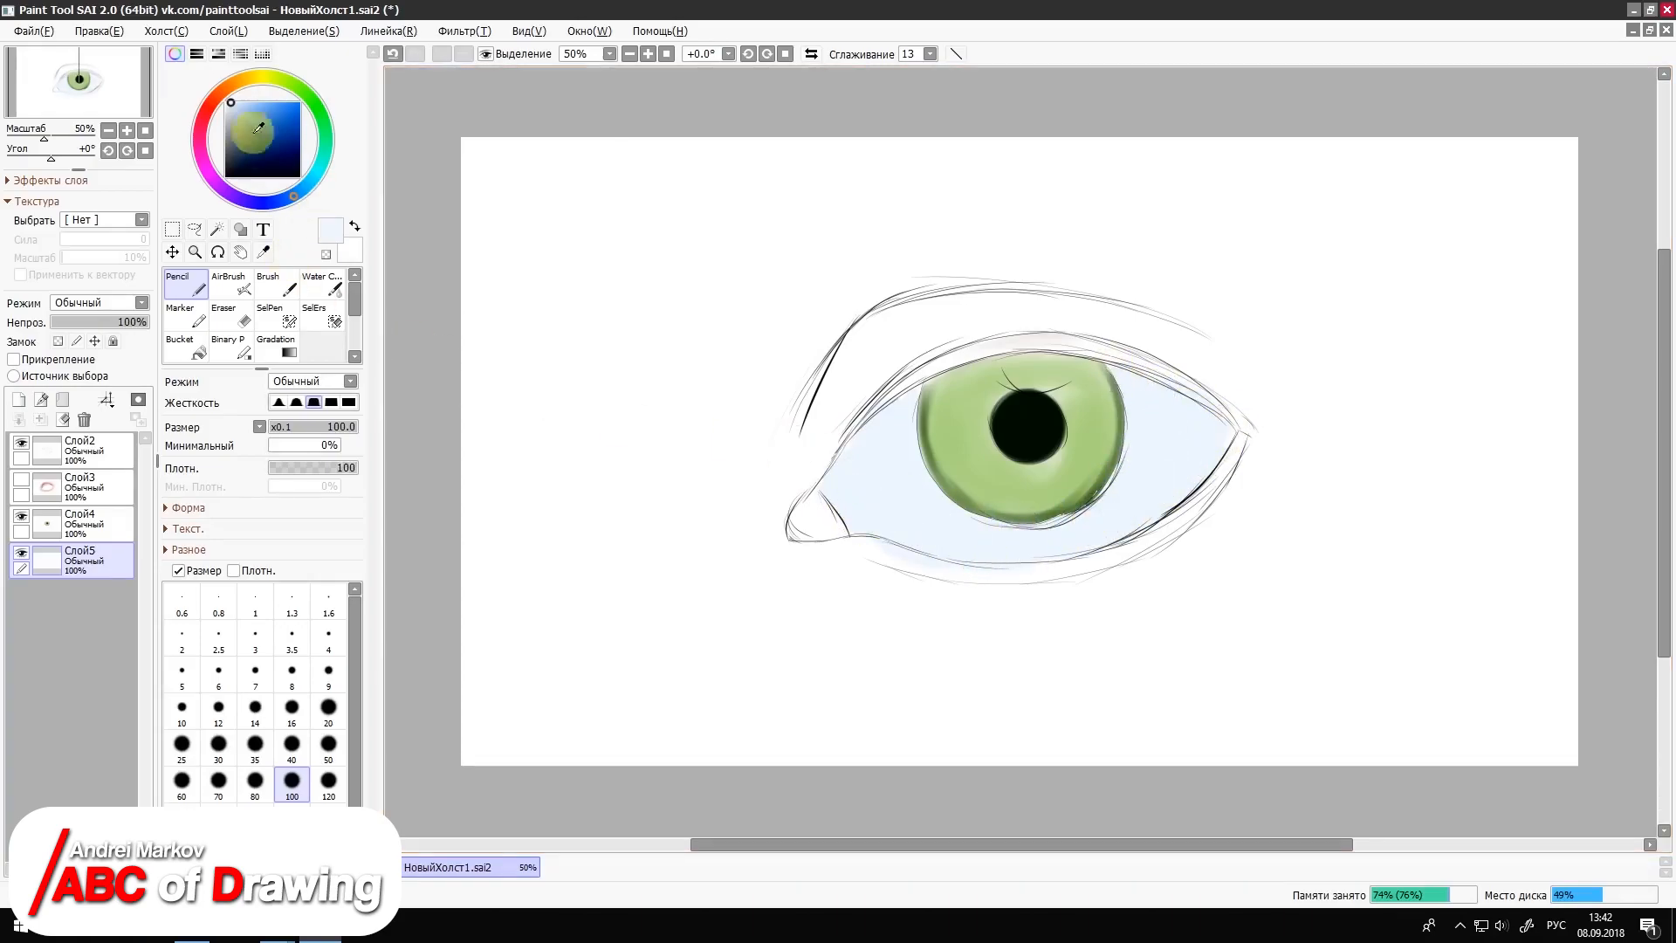
Step: Paint light grey shadows at the inner and outer corners of the eye white with the Pencil at size 100
{"action": "left_click", "coordinate": [227, 113]}
{"action": "mouse_move", "coordinate": [842, 441]}
{"action": "left_mouse_down"}
{"action": "mouse_move", "coordinate": [854, 523]}
{"action": "mouse_move", "coordinate": [826, 476]}
{"action": "mouse_move", "coordinate": [864, 516]}
{"action": "left_mouse_up"}
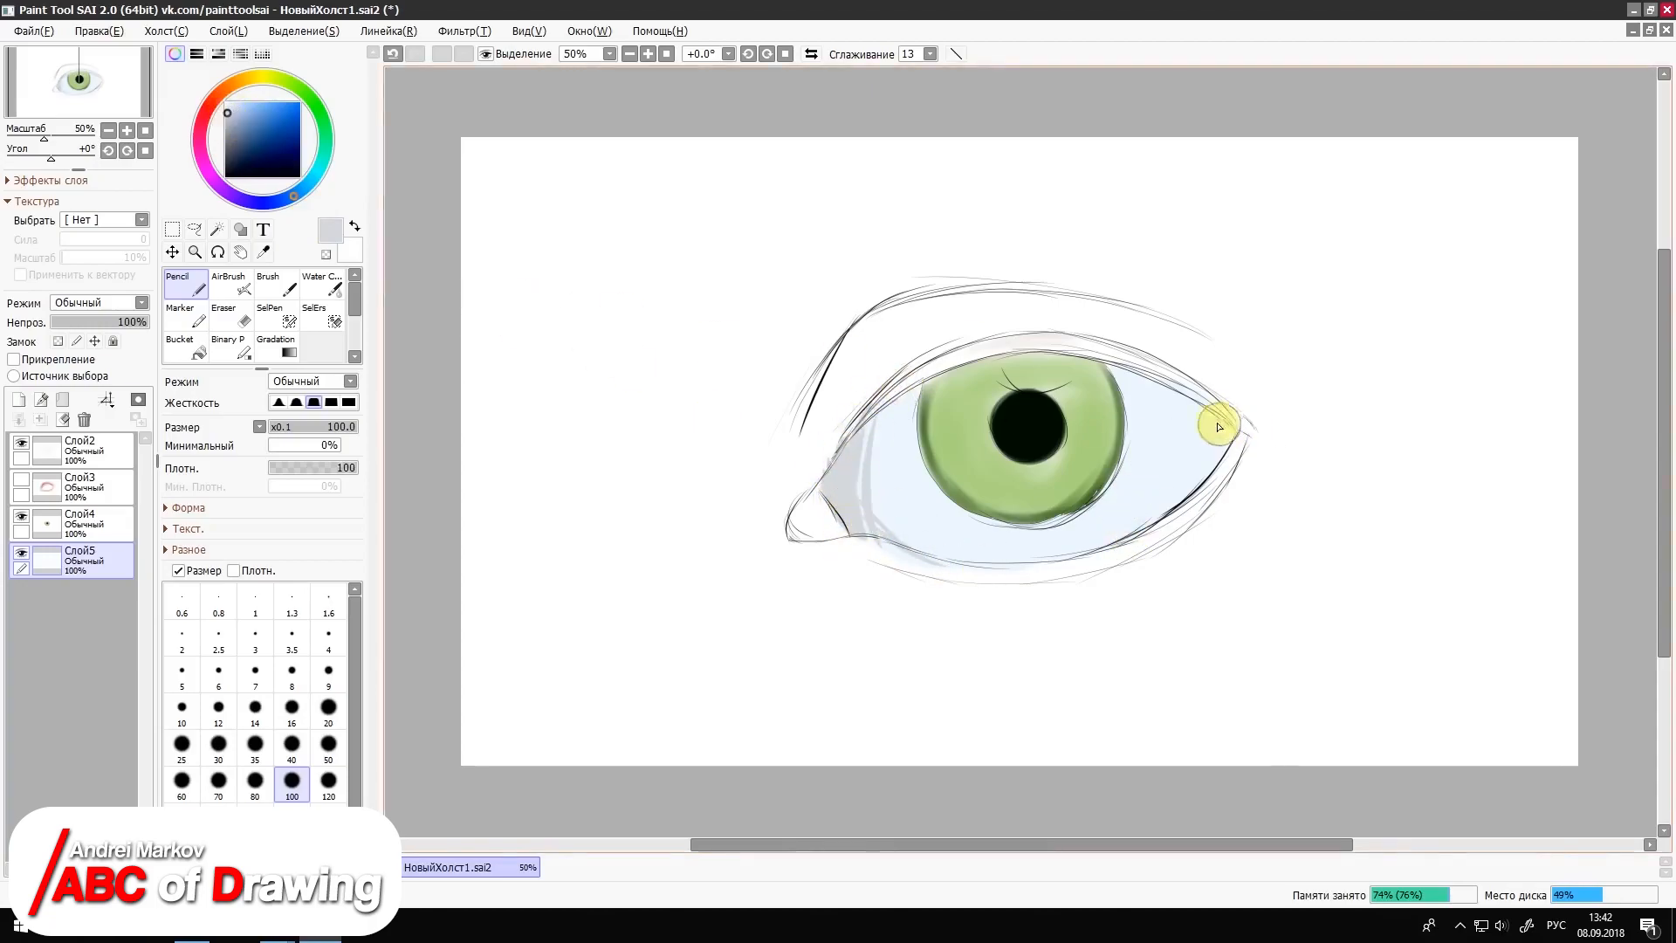
{"action": "left_click_drag", "start_coordinate": [1216, 423], "coordinate": [1170, 493]}
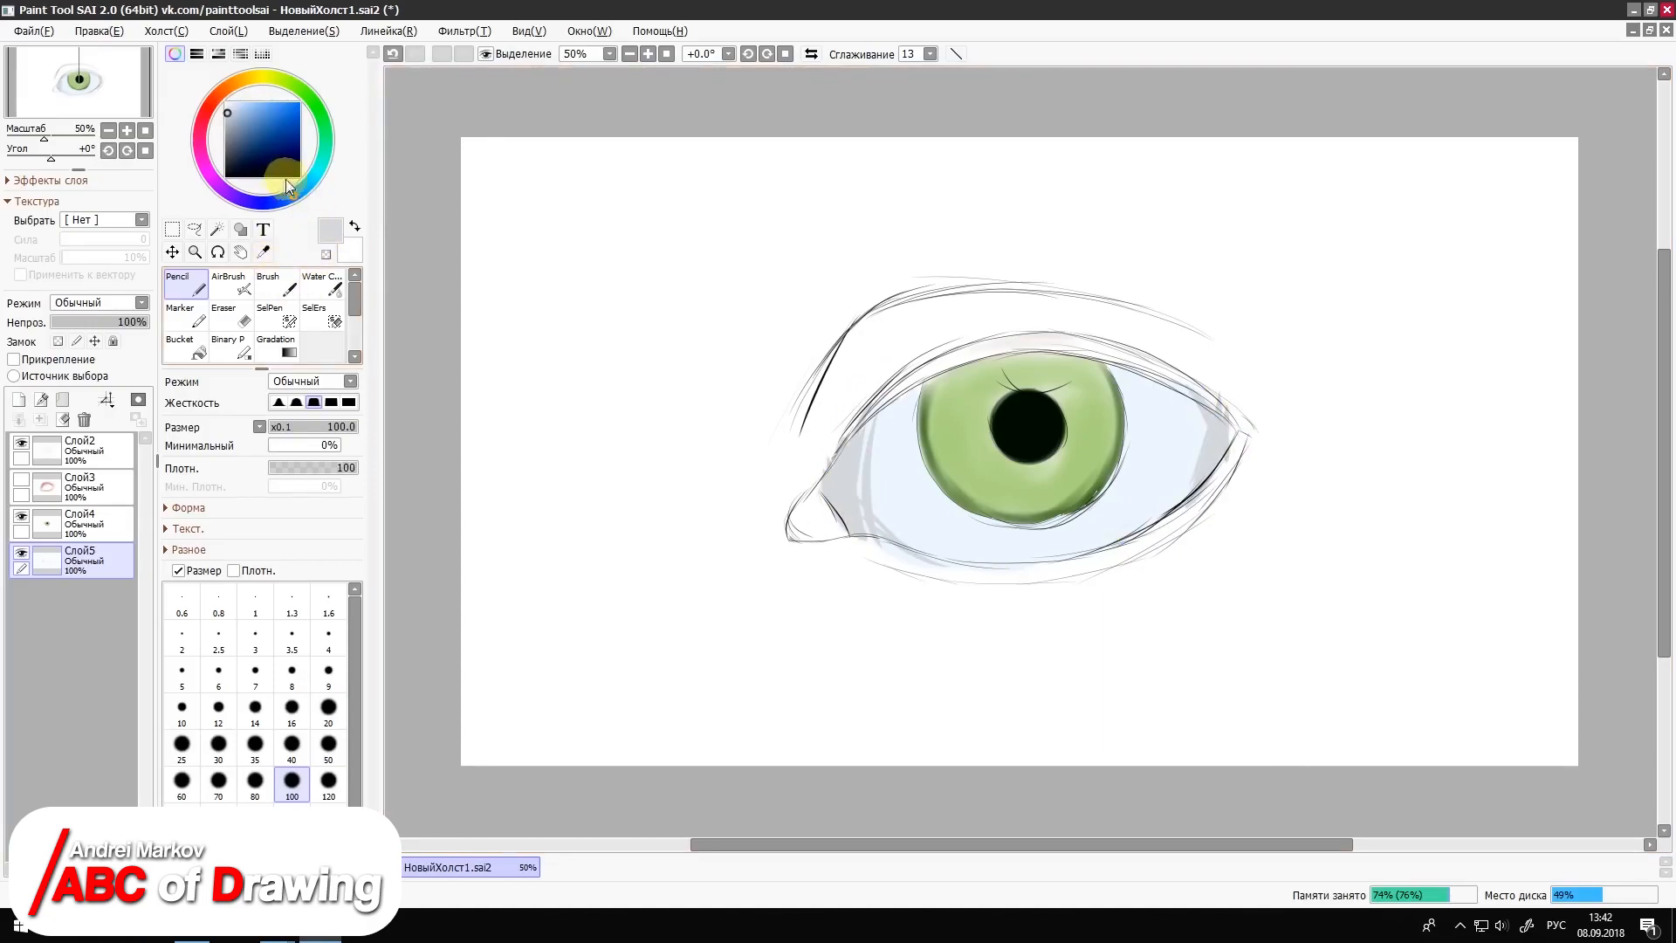
Step: Soften the grey shadows with the AirBrush at size 50, extending them along the lower part of the eye white
{"action": "left_click", "coordinate": [250, 290]}
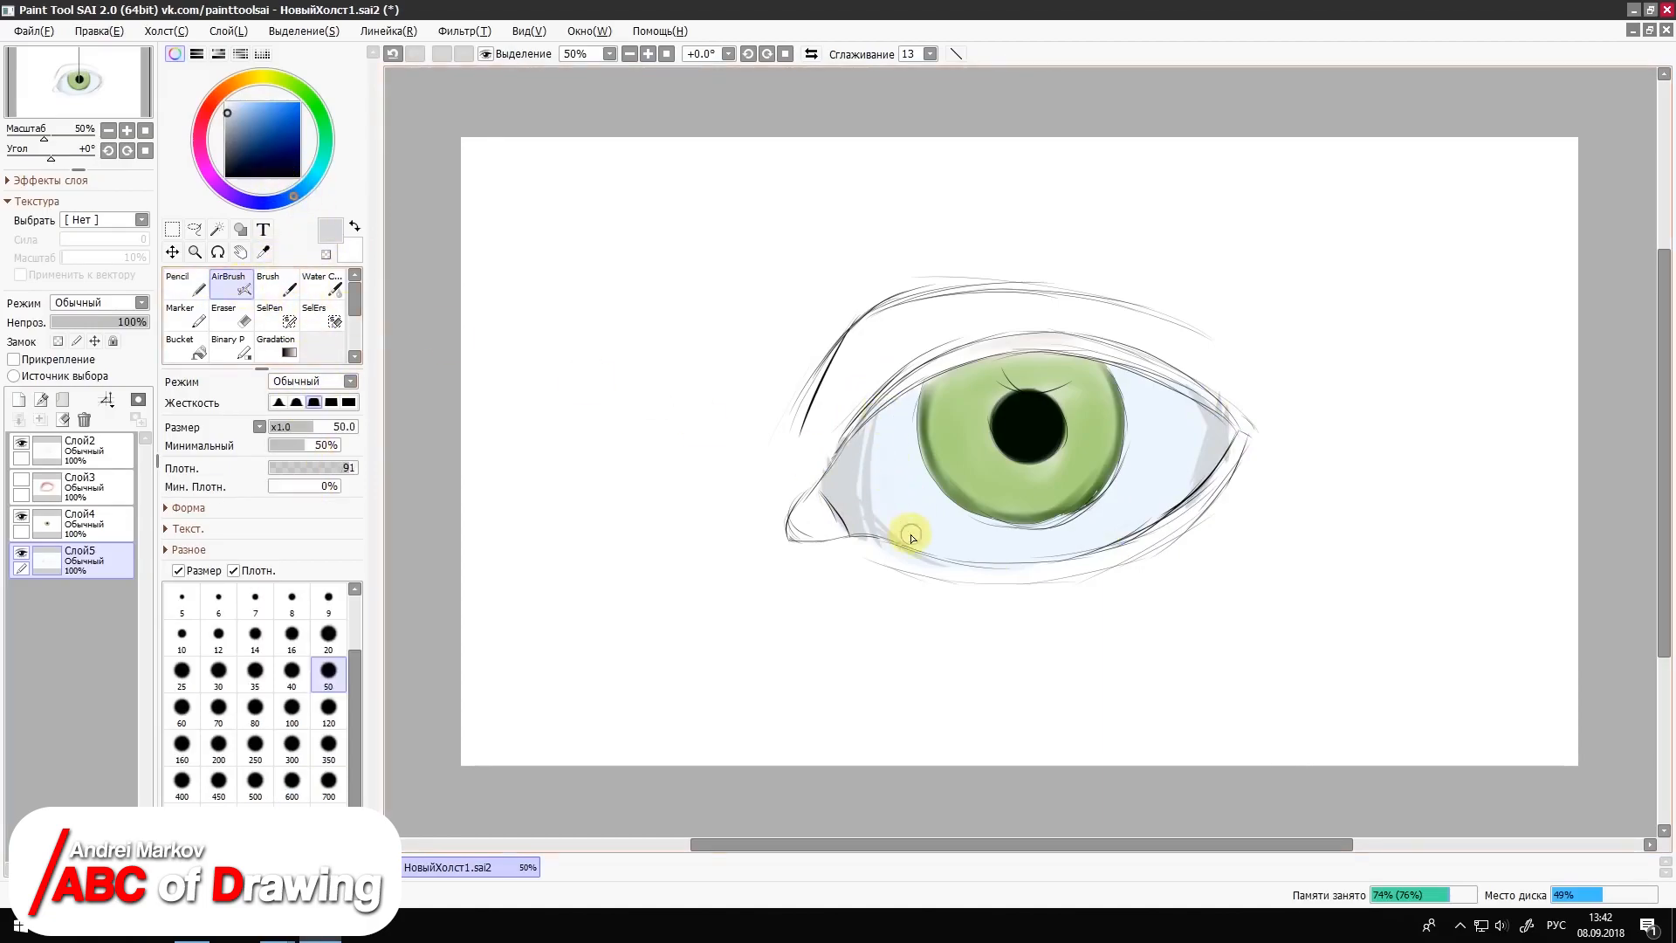
{"action": "left_click_drag", "start_coordinate": [890, 529], "coordinate": [953, 509]}
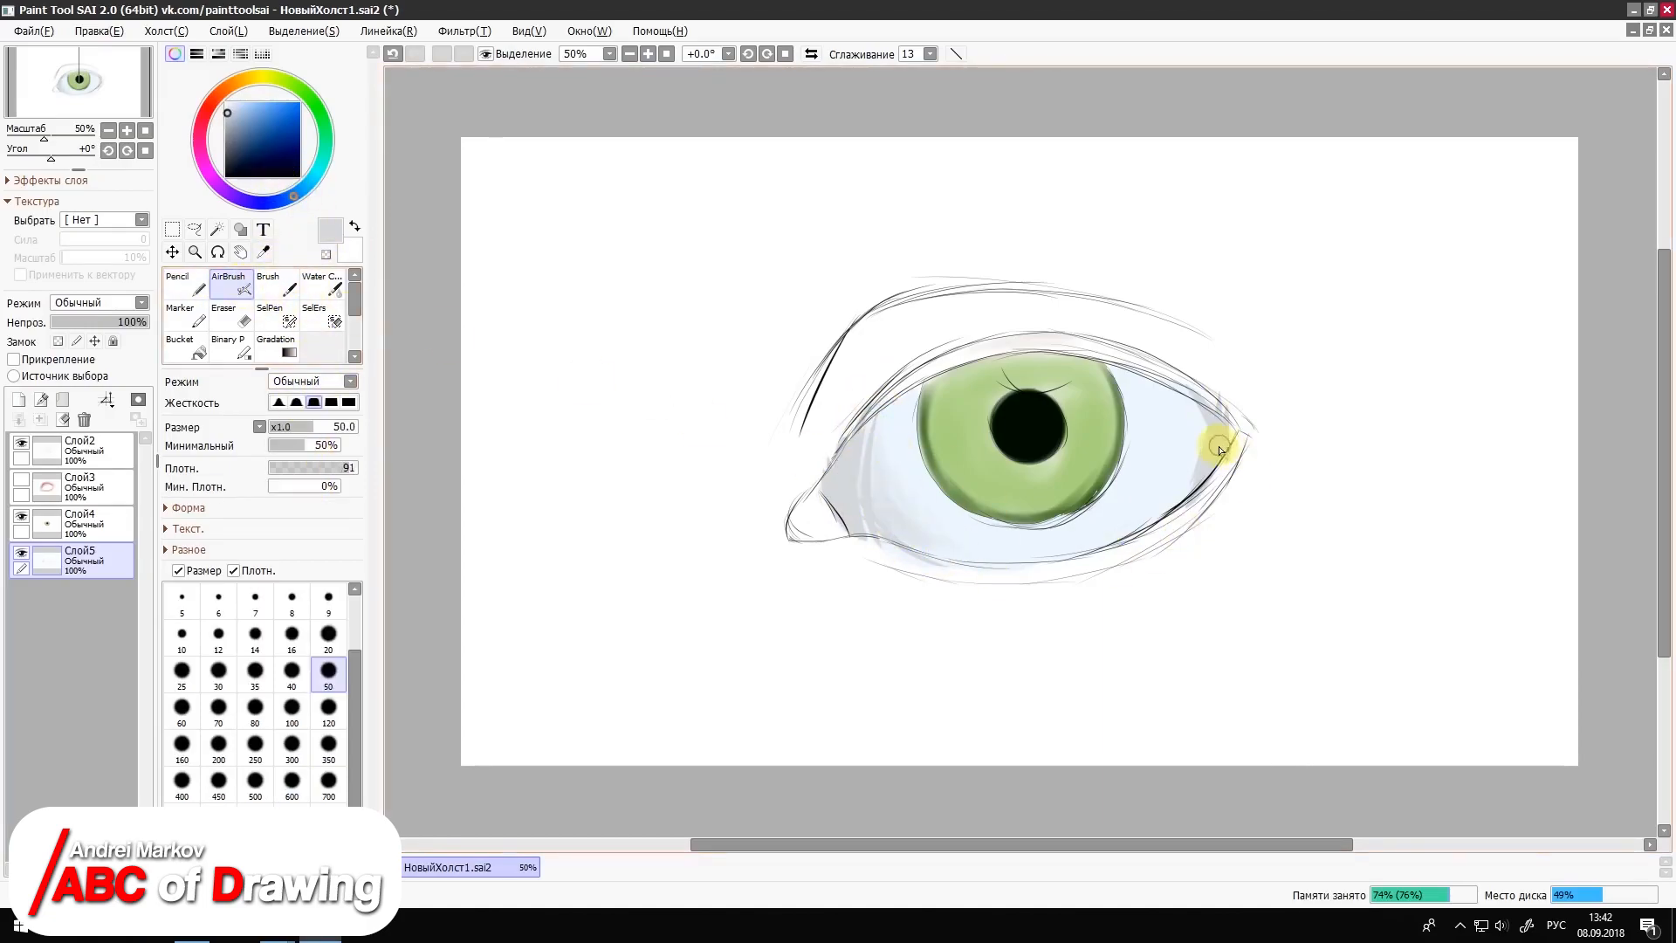
{"action": "left_click_drag", "start_coordinate": [1141, 522], "coordinate": [1089, 525]}
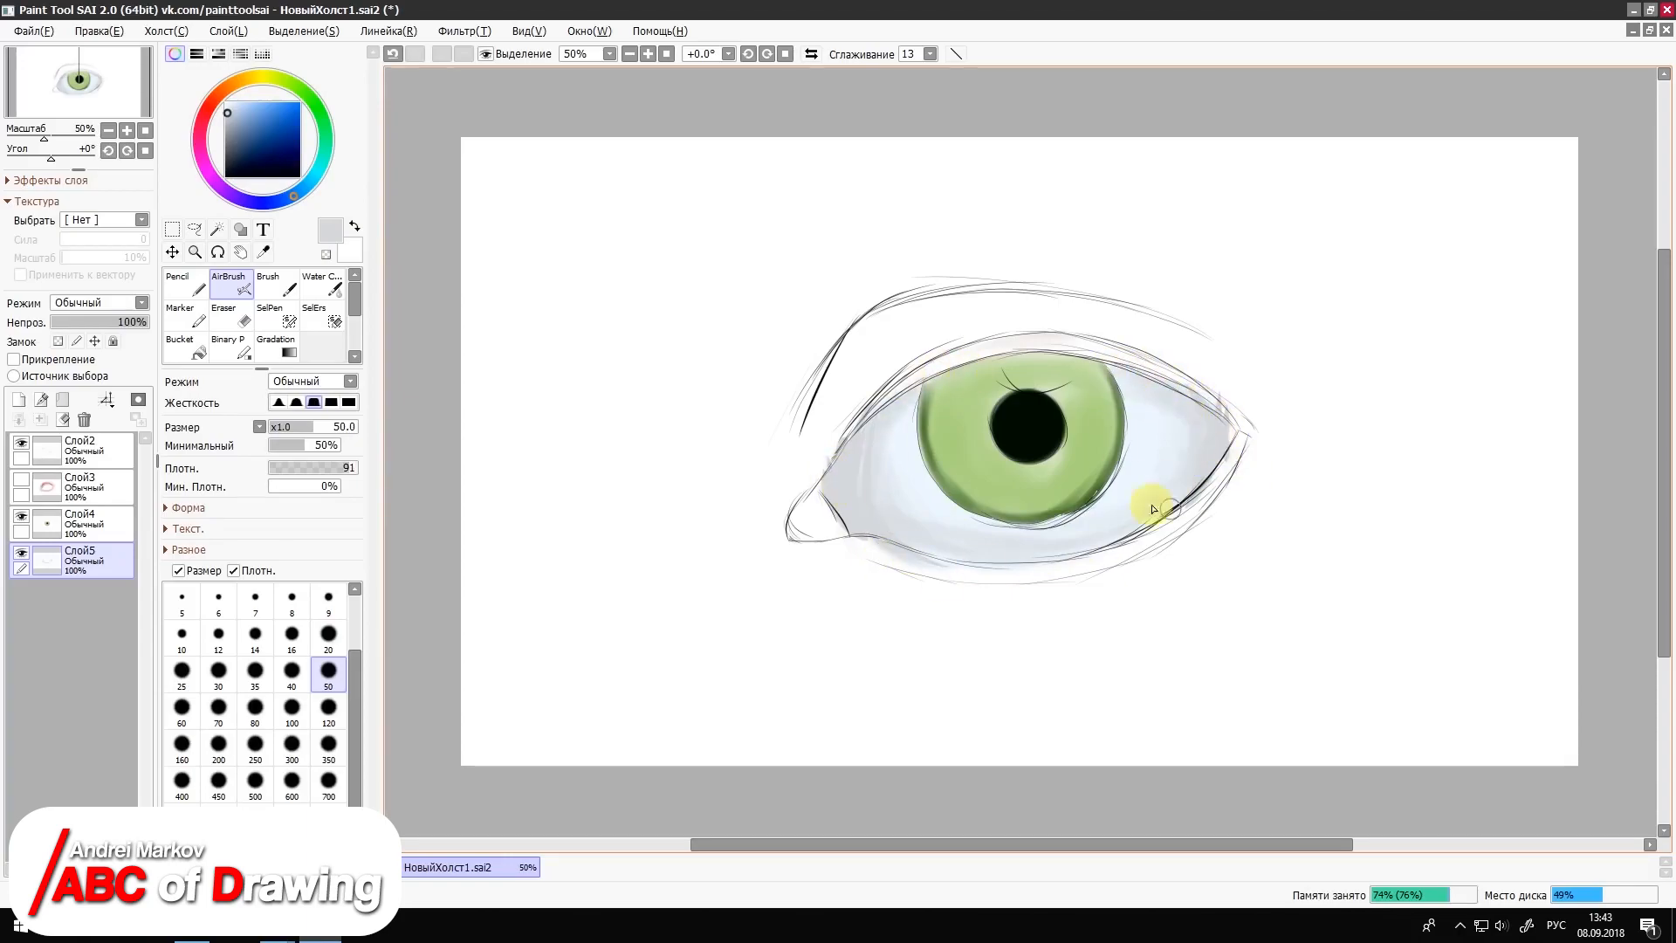
Step: Airbrush light blue shading over the outer corner, lower edge and inner corner of the eye white
{"action": "left_click", "coordinate": [240, 110]}
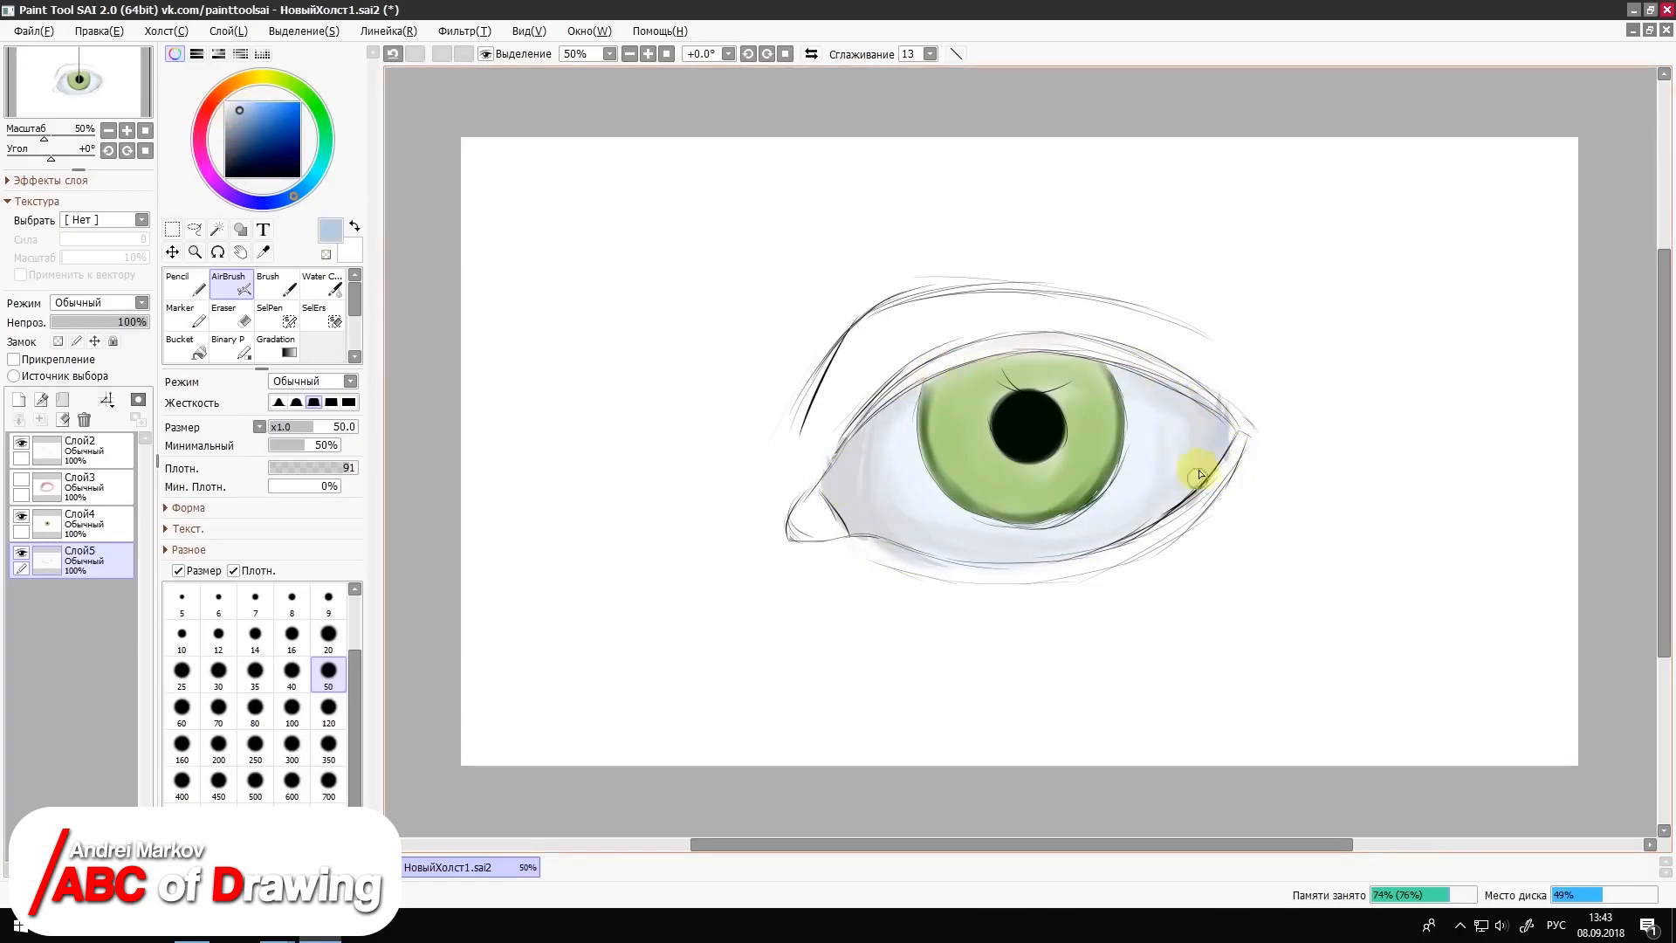
{"action": "left_click_drag", "start_coordinate": [1223, 408], "coordinate": [1142, 513]}
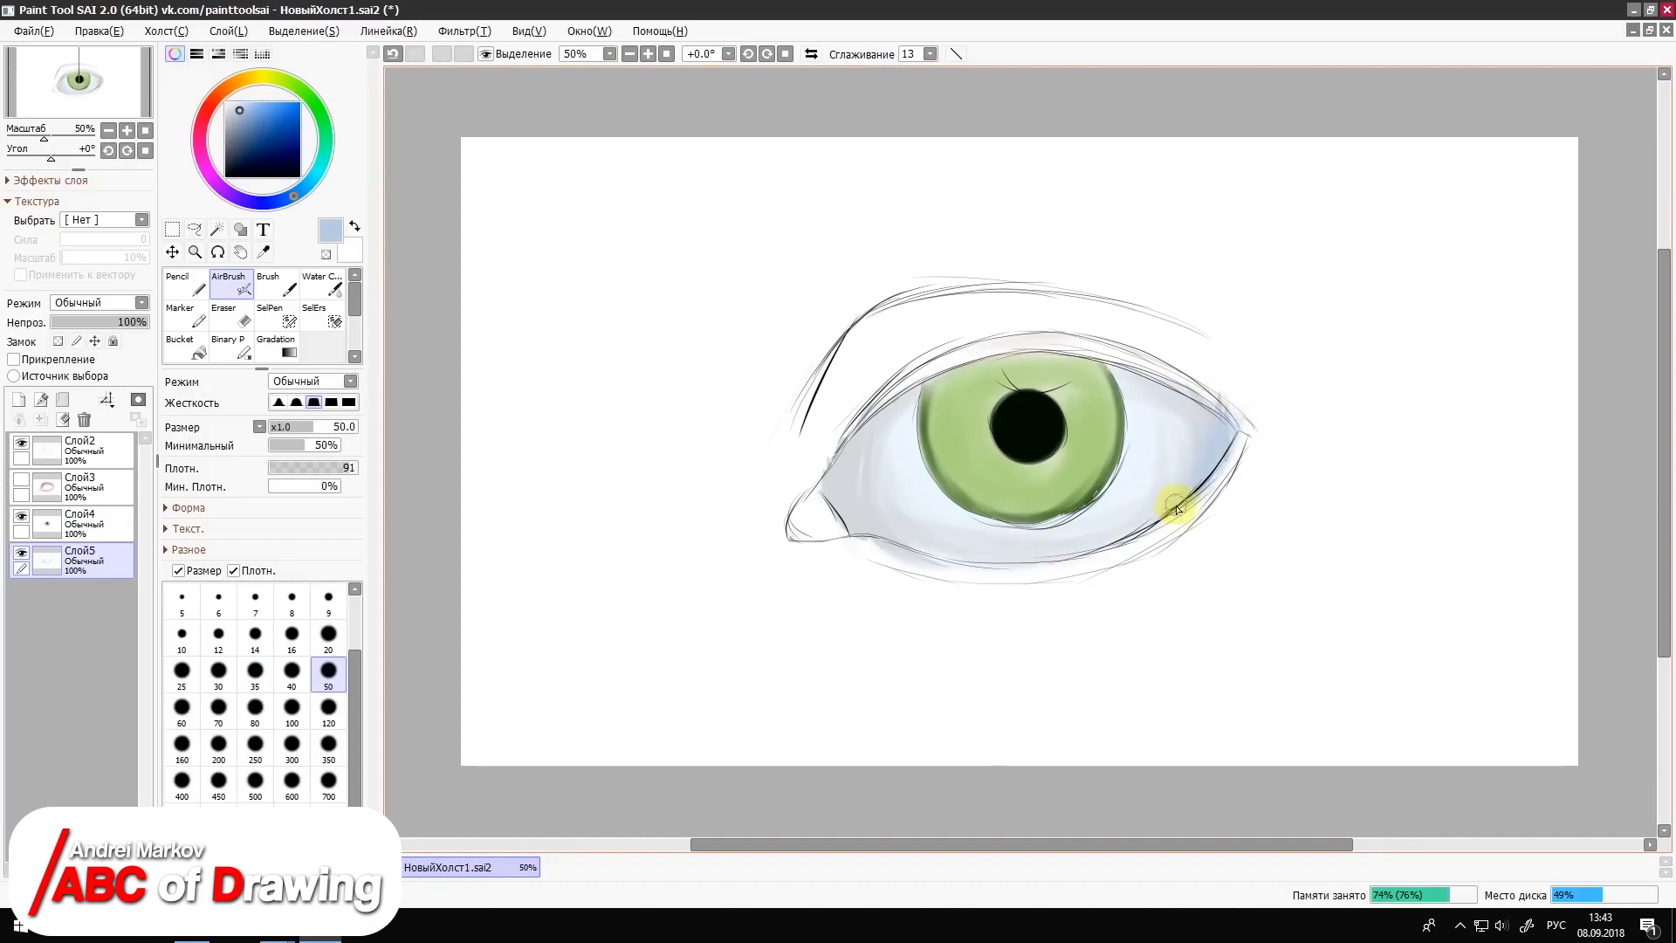
{"action": "left_click_drag", "start_coordinate": [1019, 565], "coordinate": [1027, 585]}
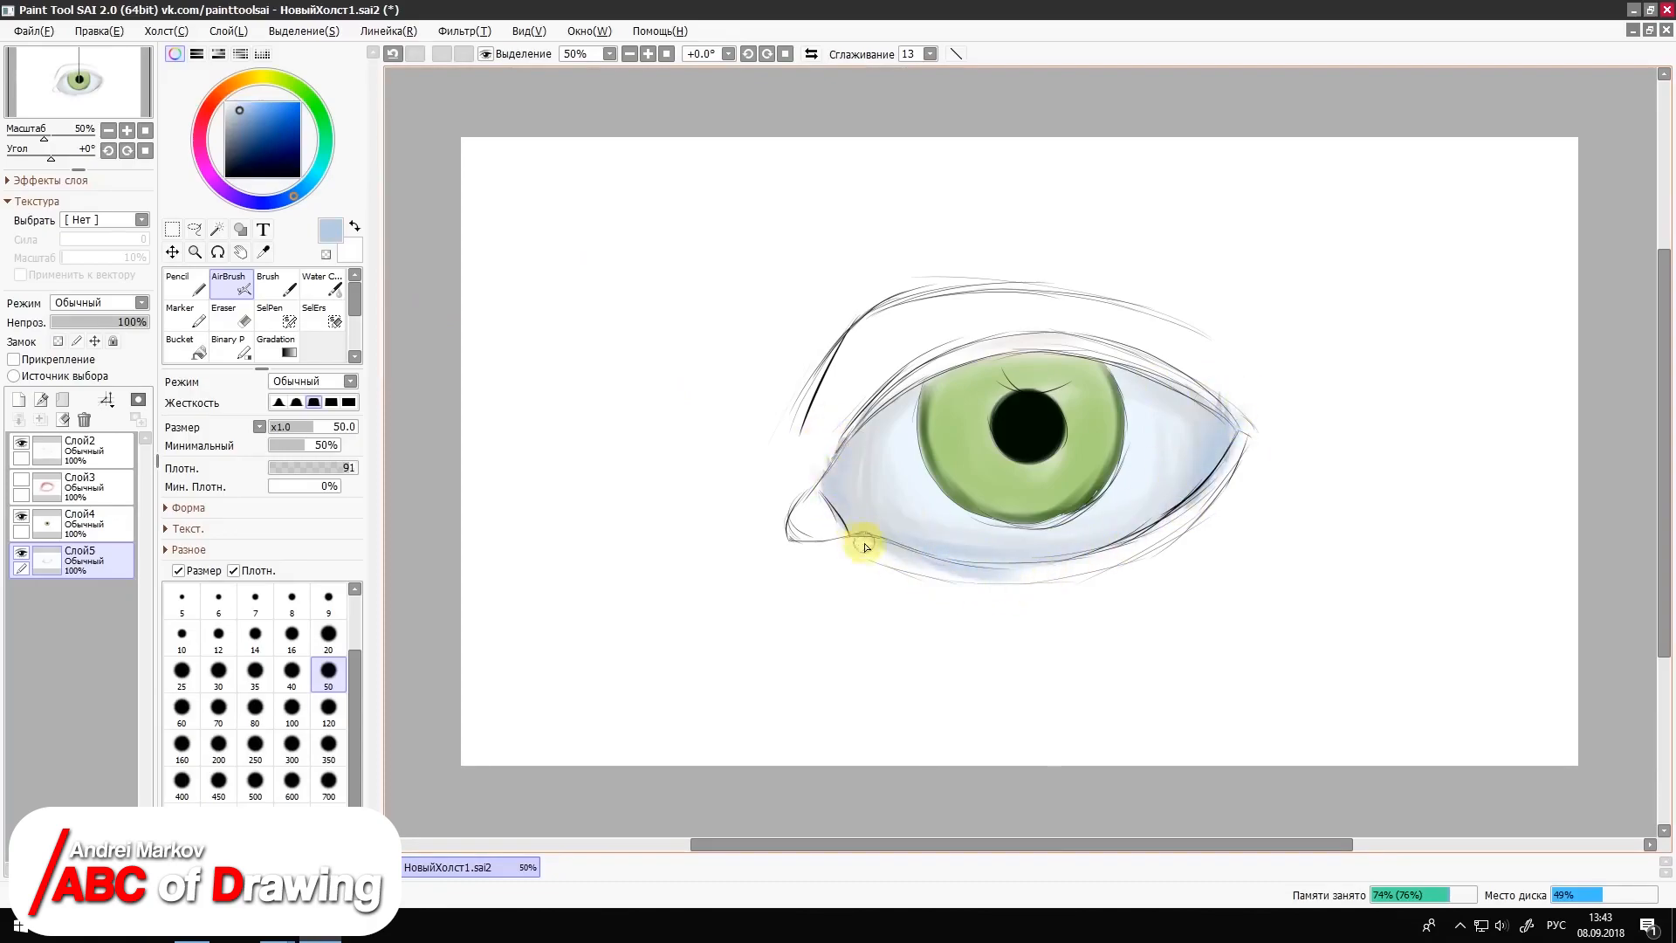
Step: Add medium grey Pencil strokes in both eye corners at size 50 and blend them with Water Color at size 40
{"action": "left_click", "coordinate": [185, 283]}
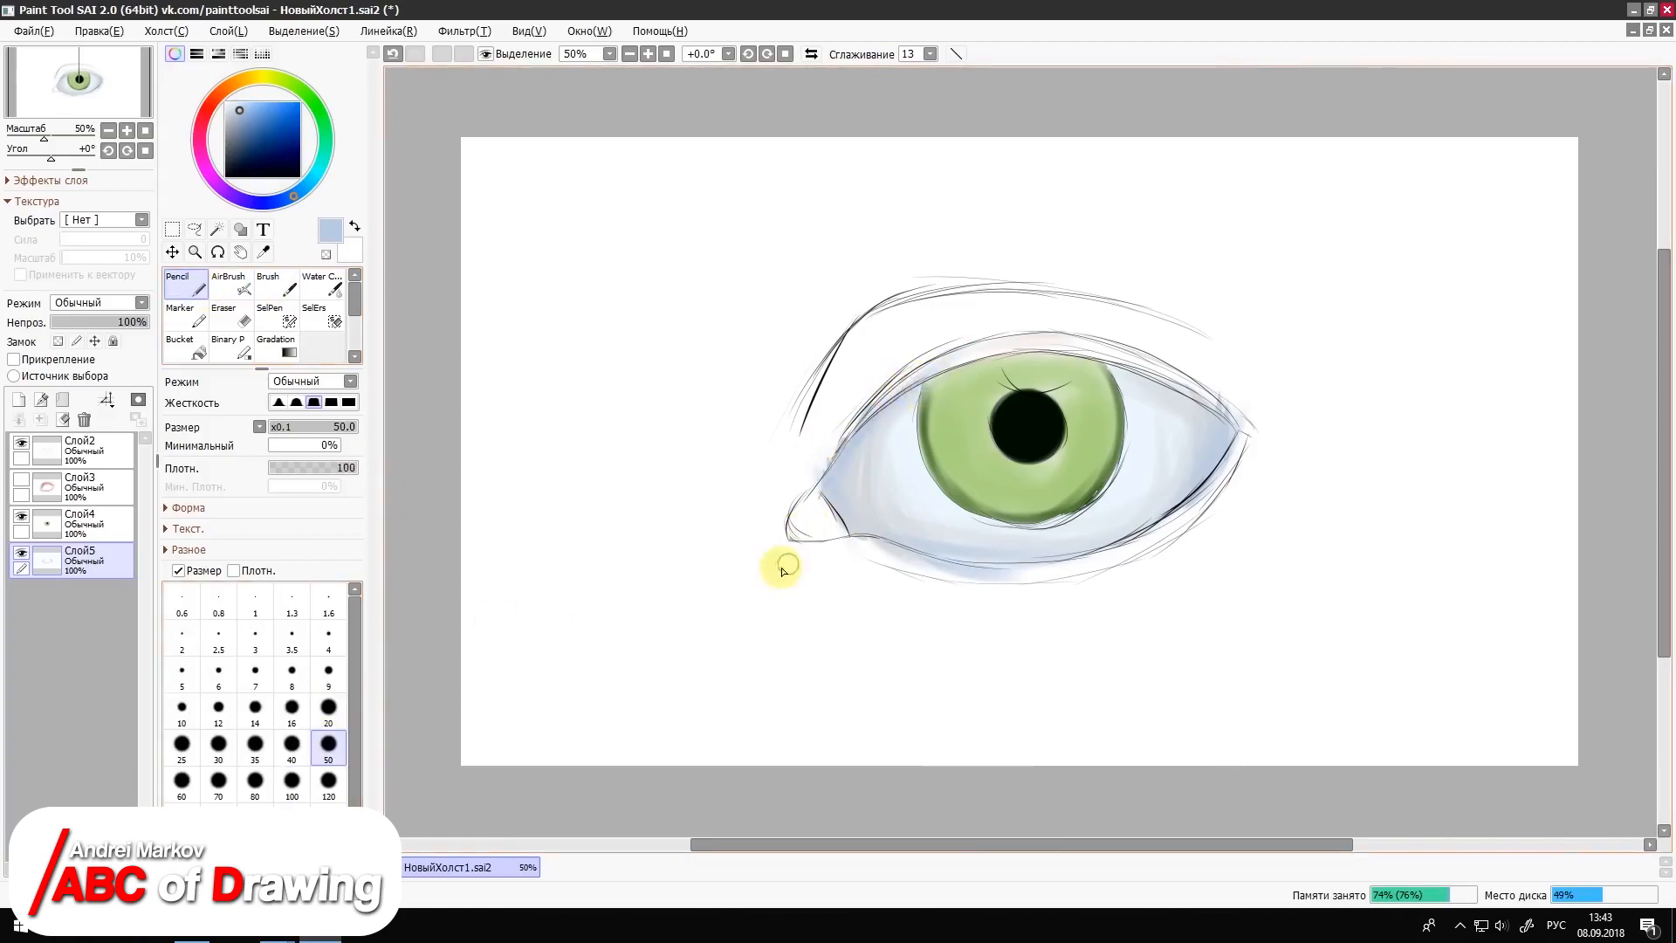
{"action": "left_click", "coordinate": [231, 125]}
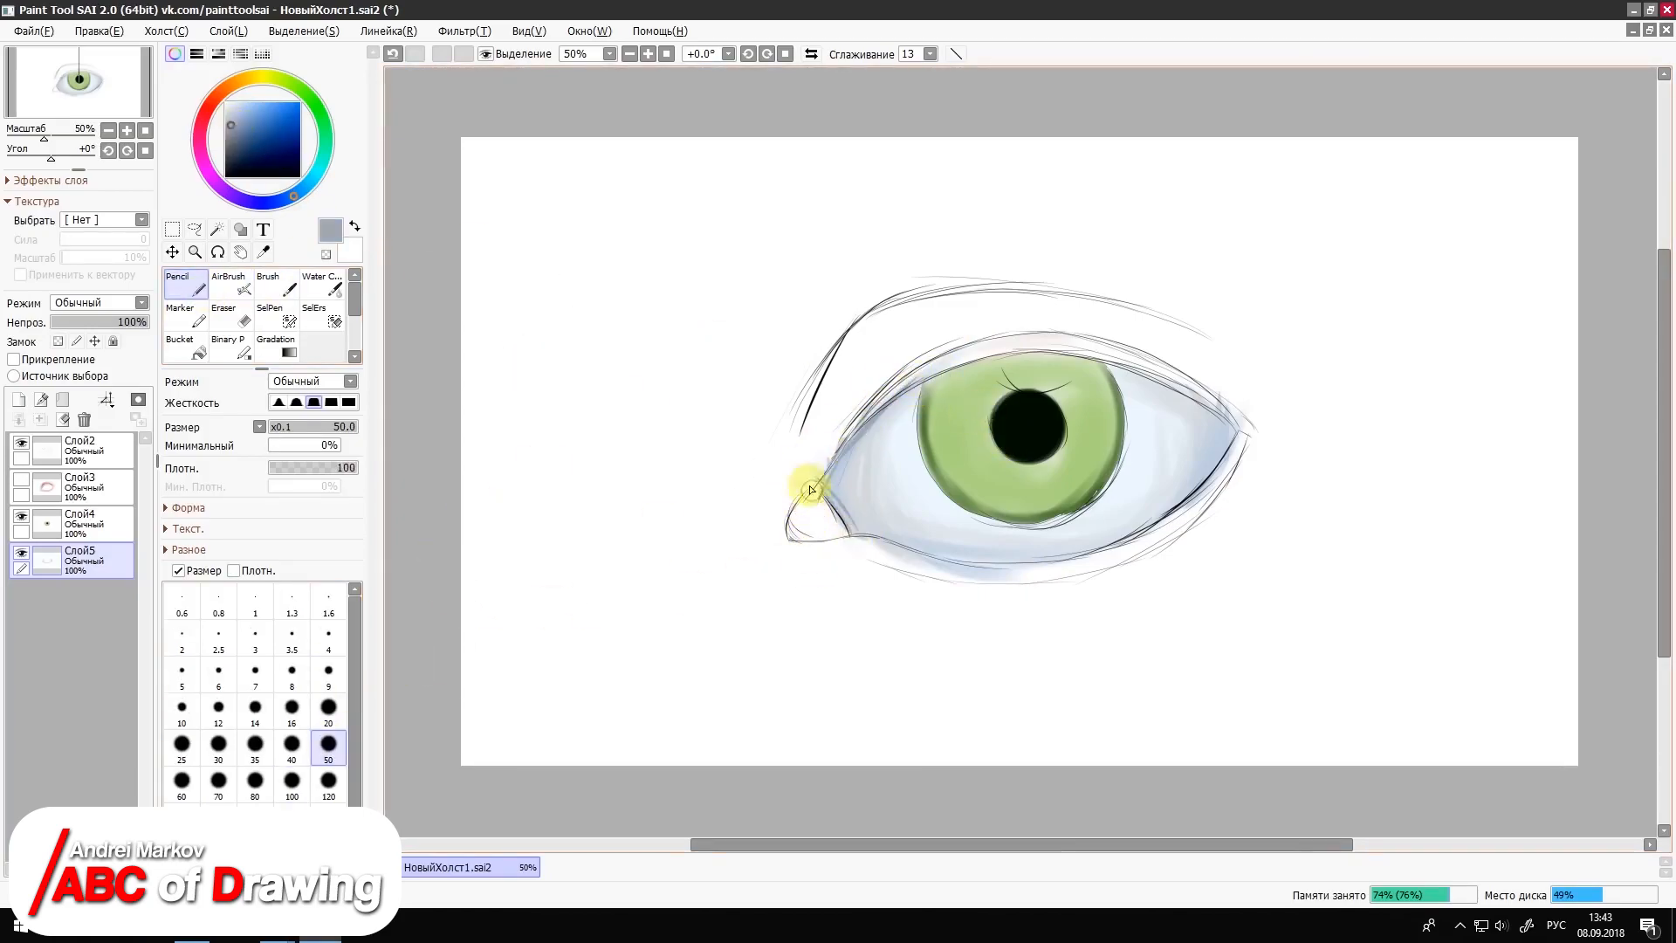
{"action": "left_click", "coordinate": [336, 288]}
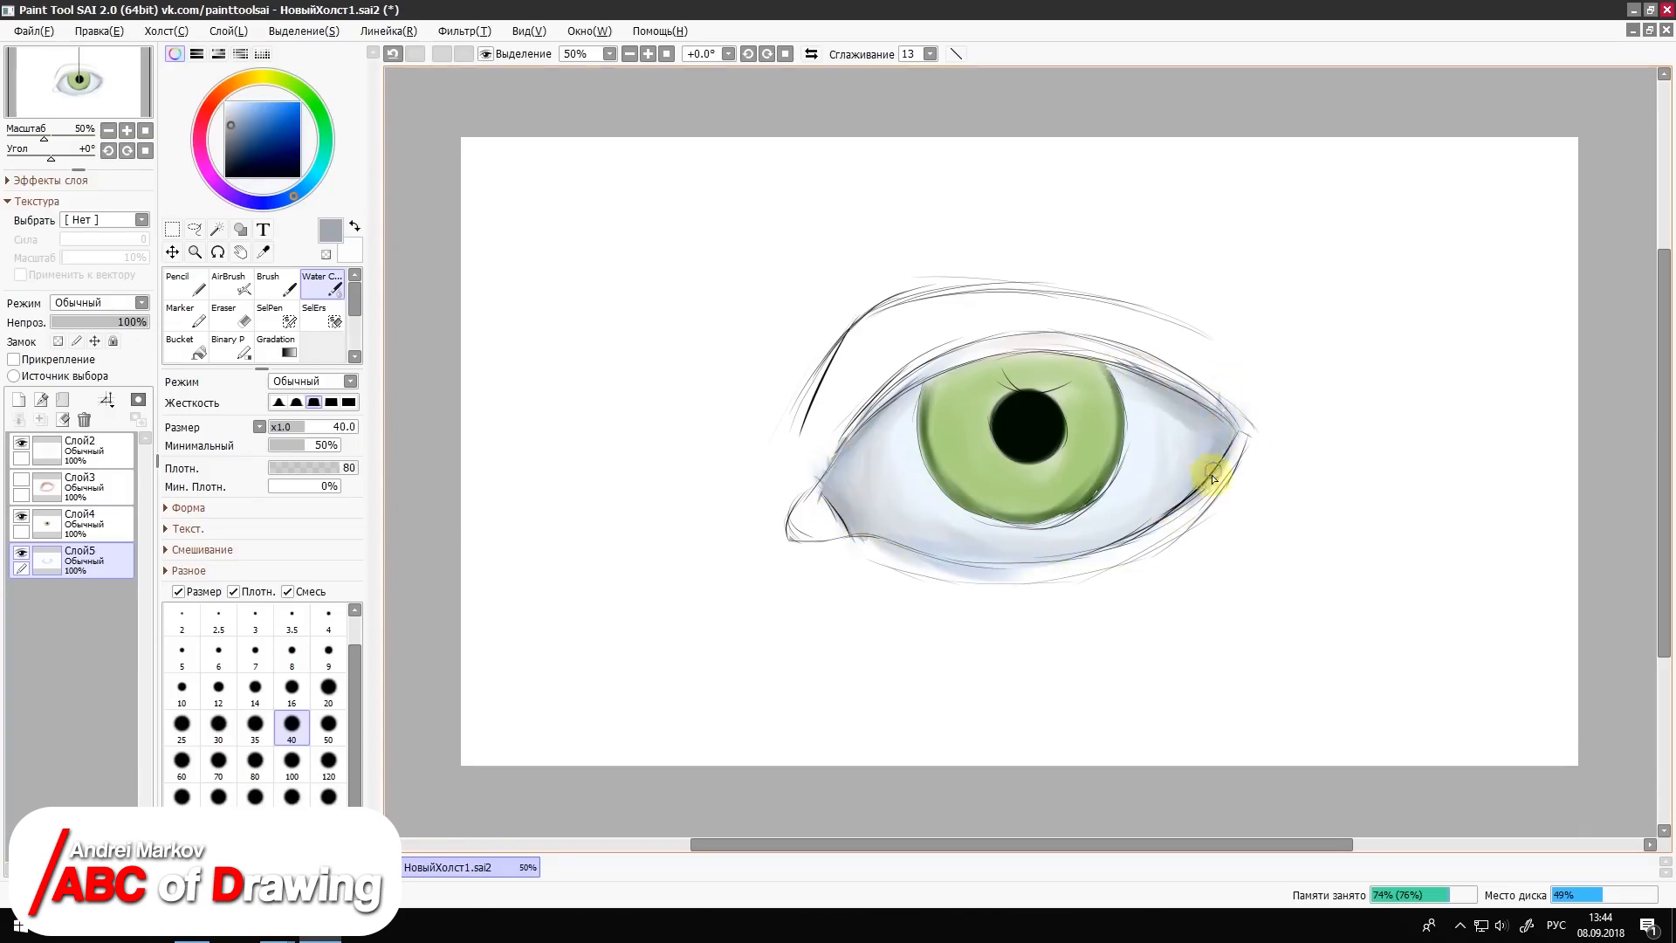
Step: Sample pale blue beside the iris and smooth the shading of the eye white with Water Color at size 80
{"action": "left_click", "coordinate": [269, 252]}
{"action": "left_click", "coordinate": [903, 458]}
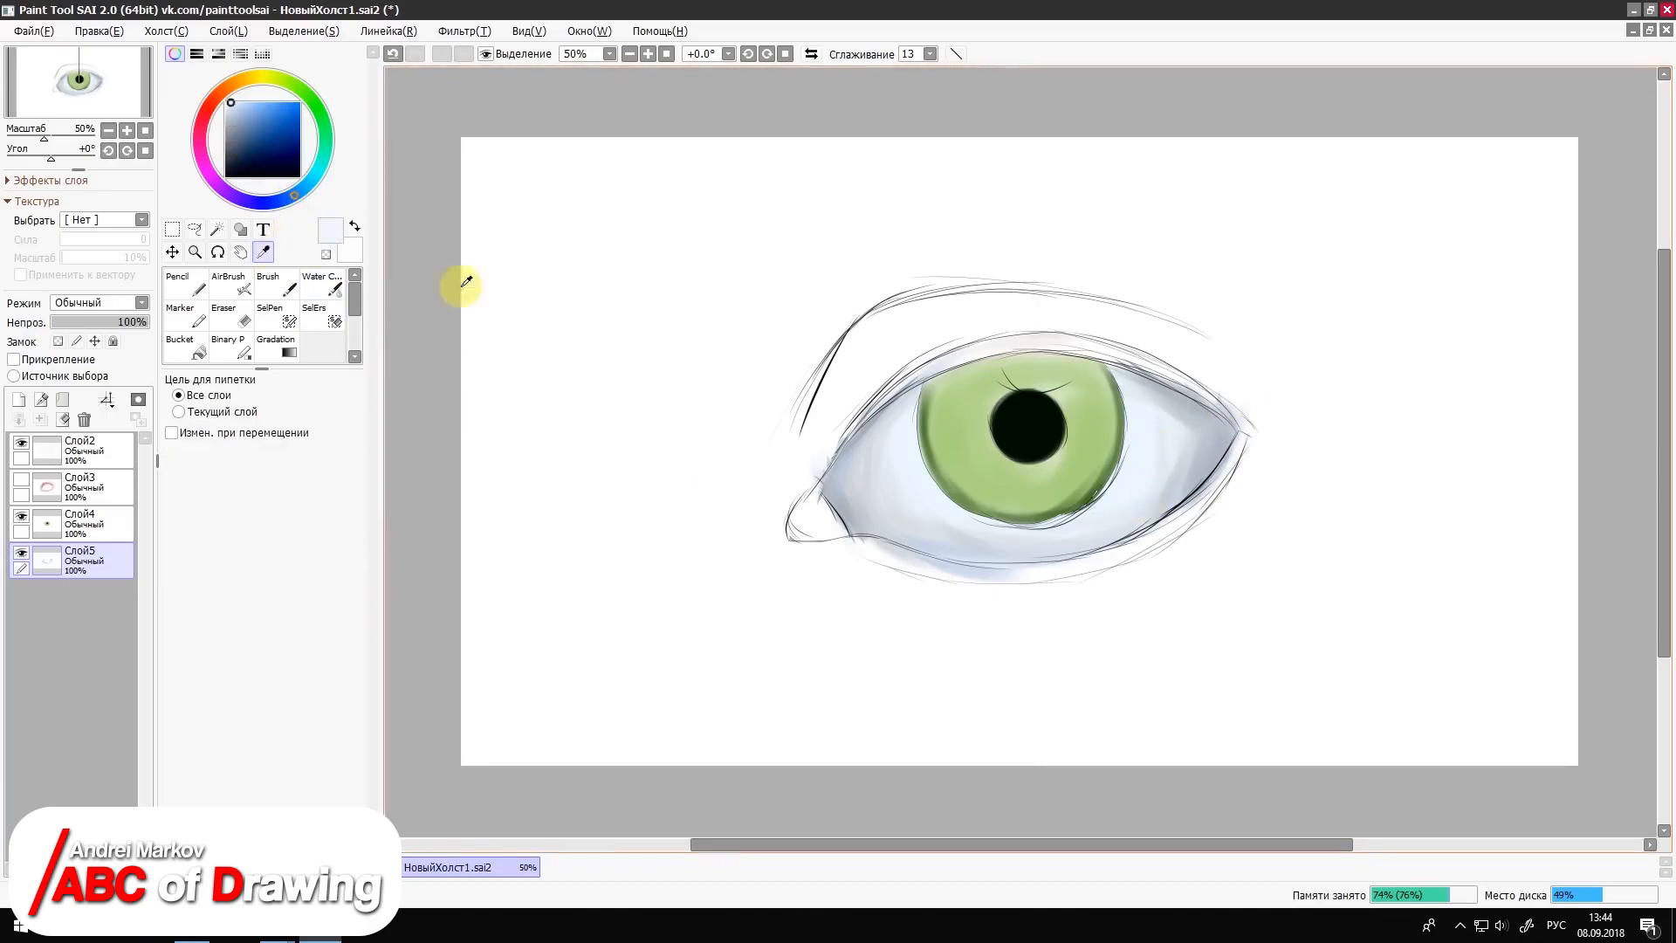
{"action": "left_click", "coordinate": [232, 286]}
{"action": "key", "text": "c"}
{"action": "left_click", "coordinate": [254, 759]}
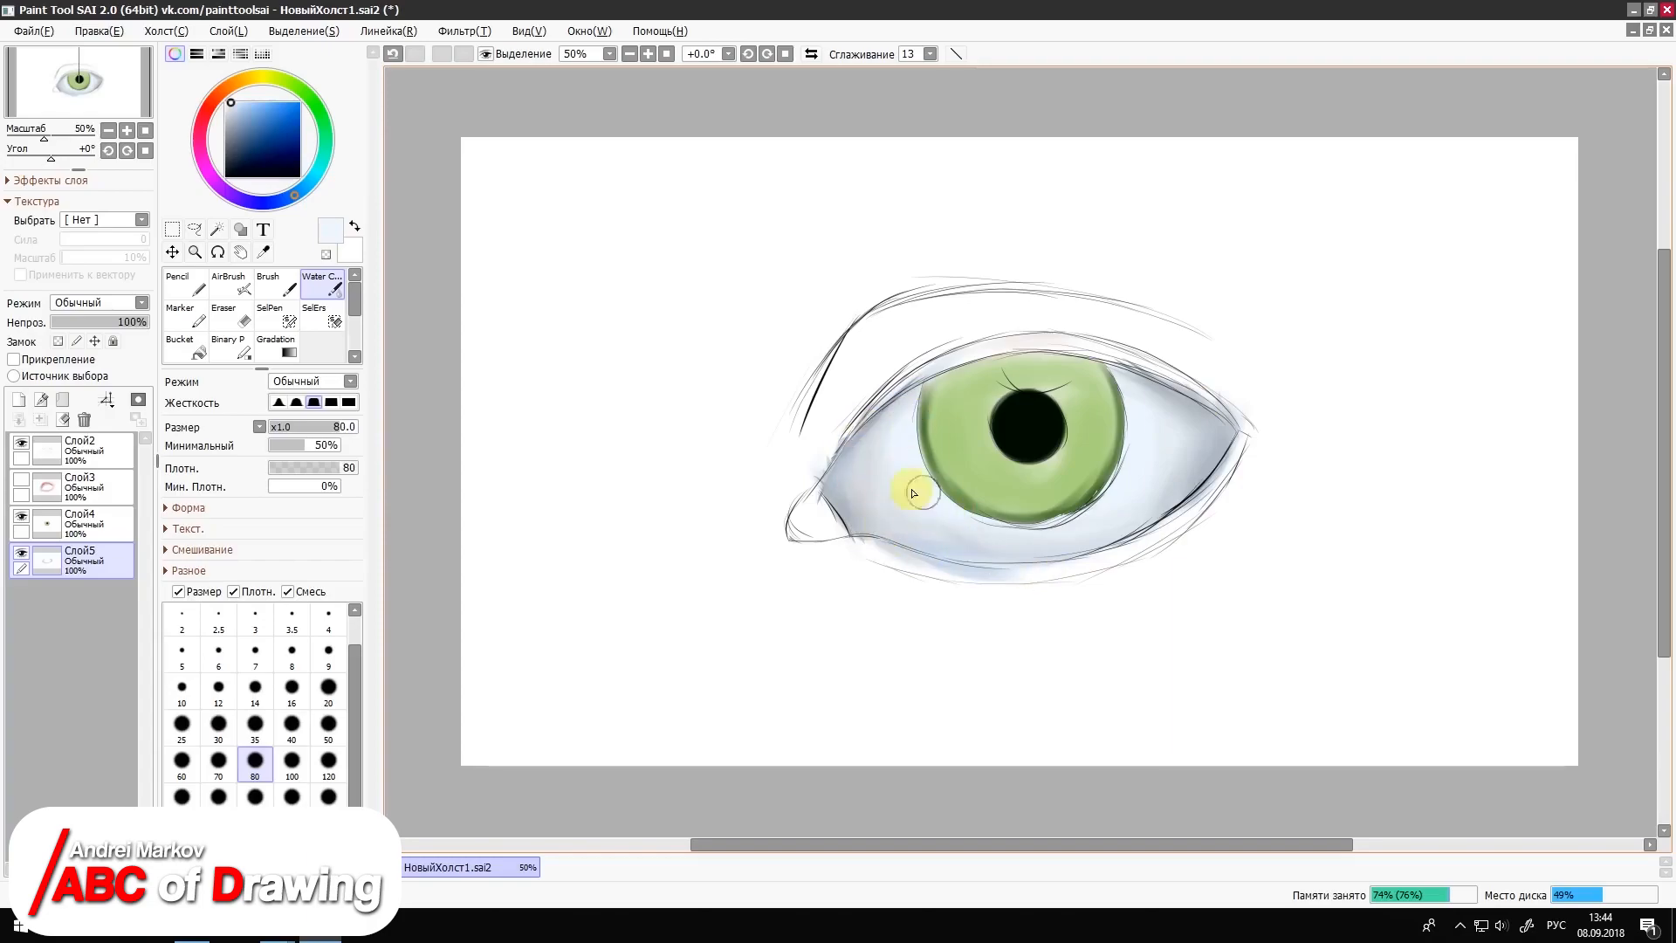
Step: Airbrush dark grey at size 50 into the inner and outer corners of the eye white
{"action": "left_click", "coordinate": [234, 129]}
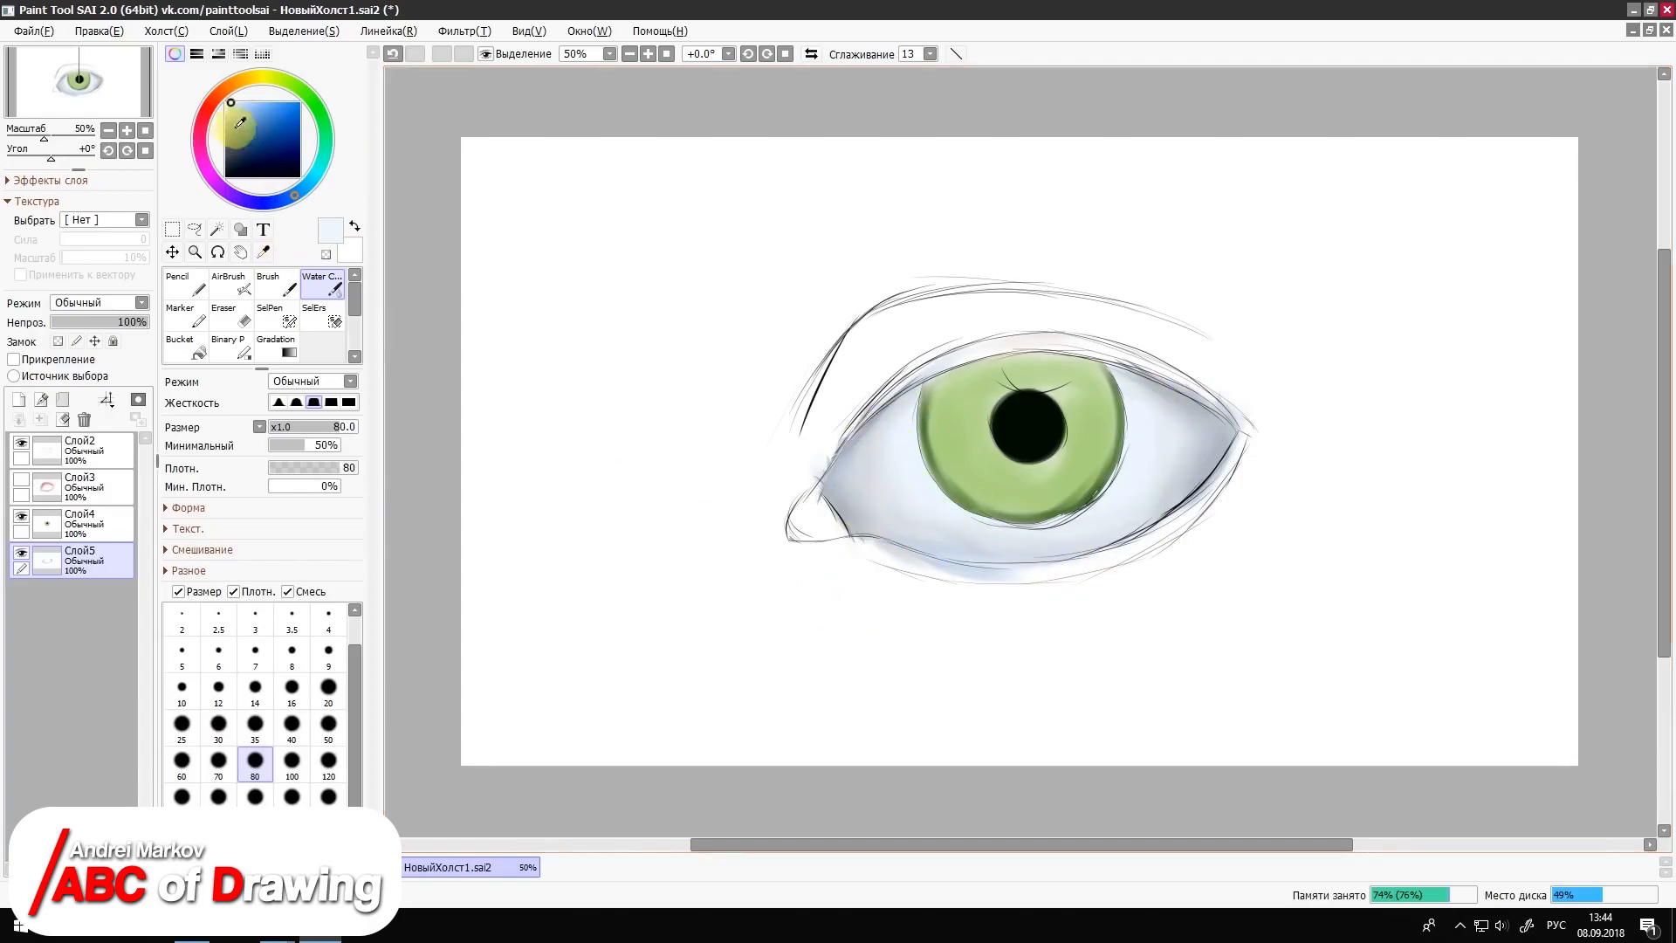
{"action": "left_click", "coordinate": [228, 138]}
{"action": "key", "text": "v"}
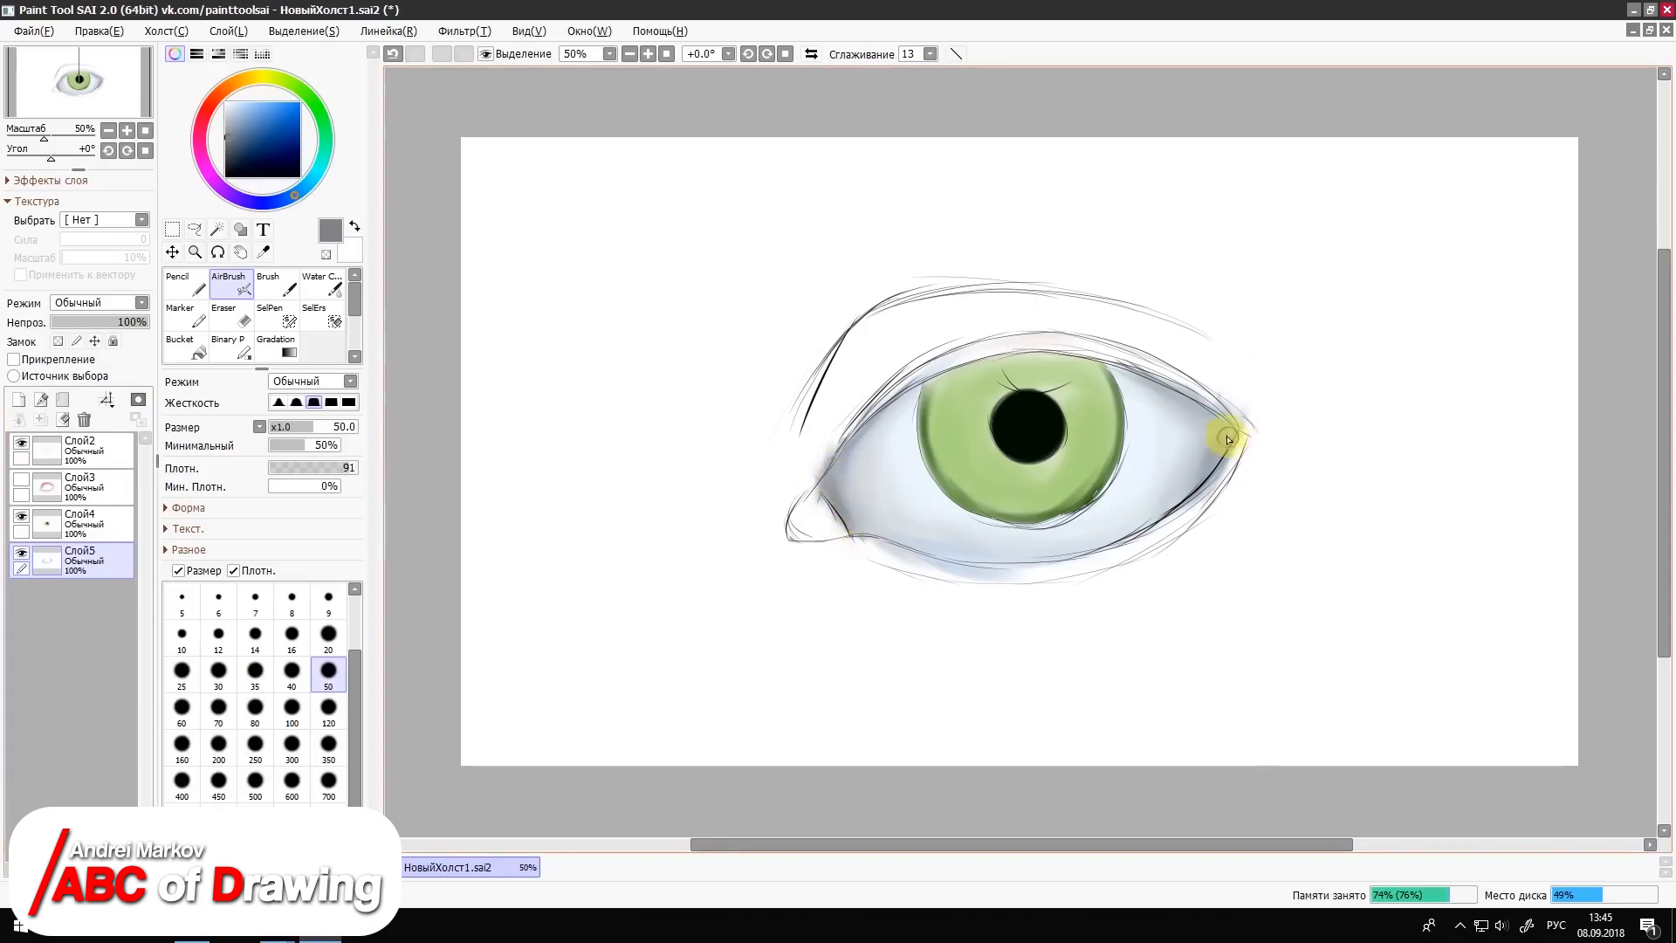
Step: Blend the corner shadows into the eye white with very light greys, using Water Color at size 80
{"action": "left_click", "coordinate": [233, 107]}
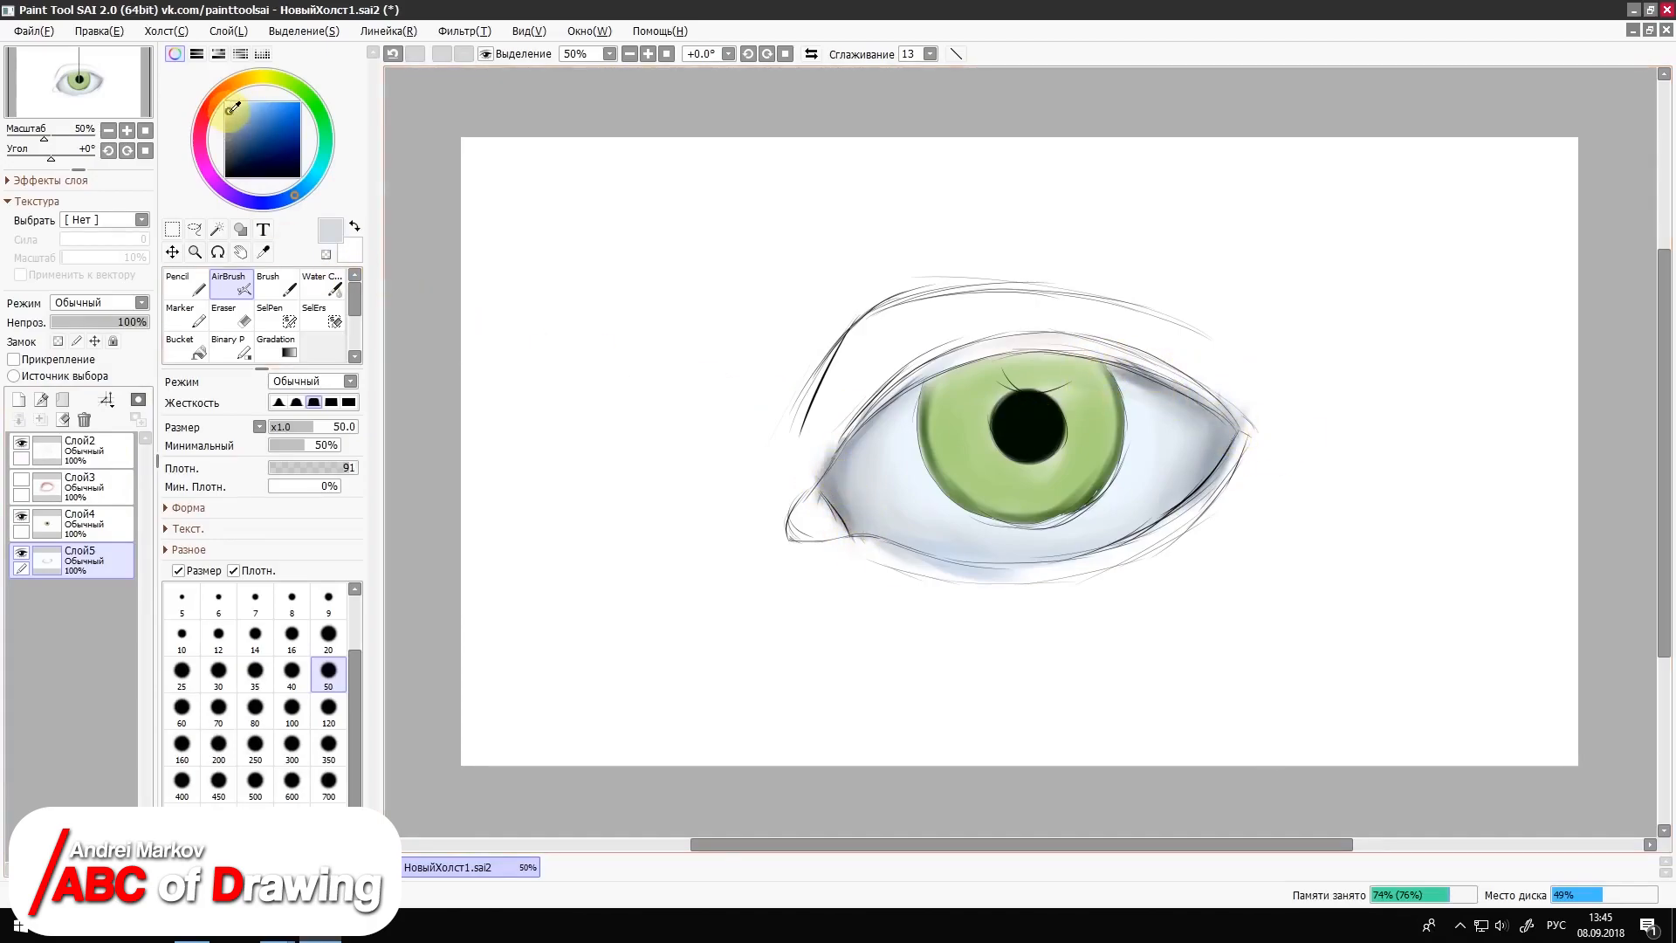
{"action": "left_click", "coordinate": [325, 286]}
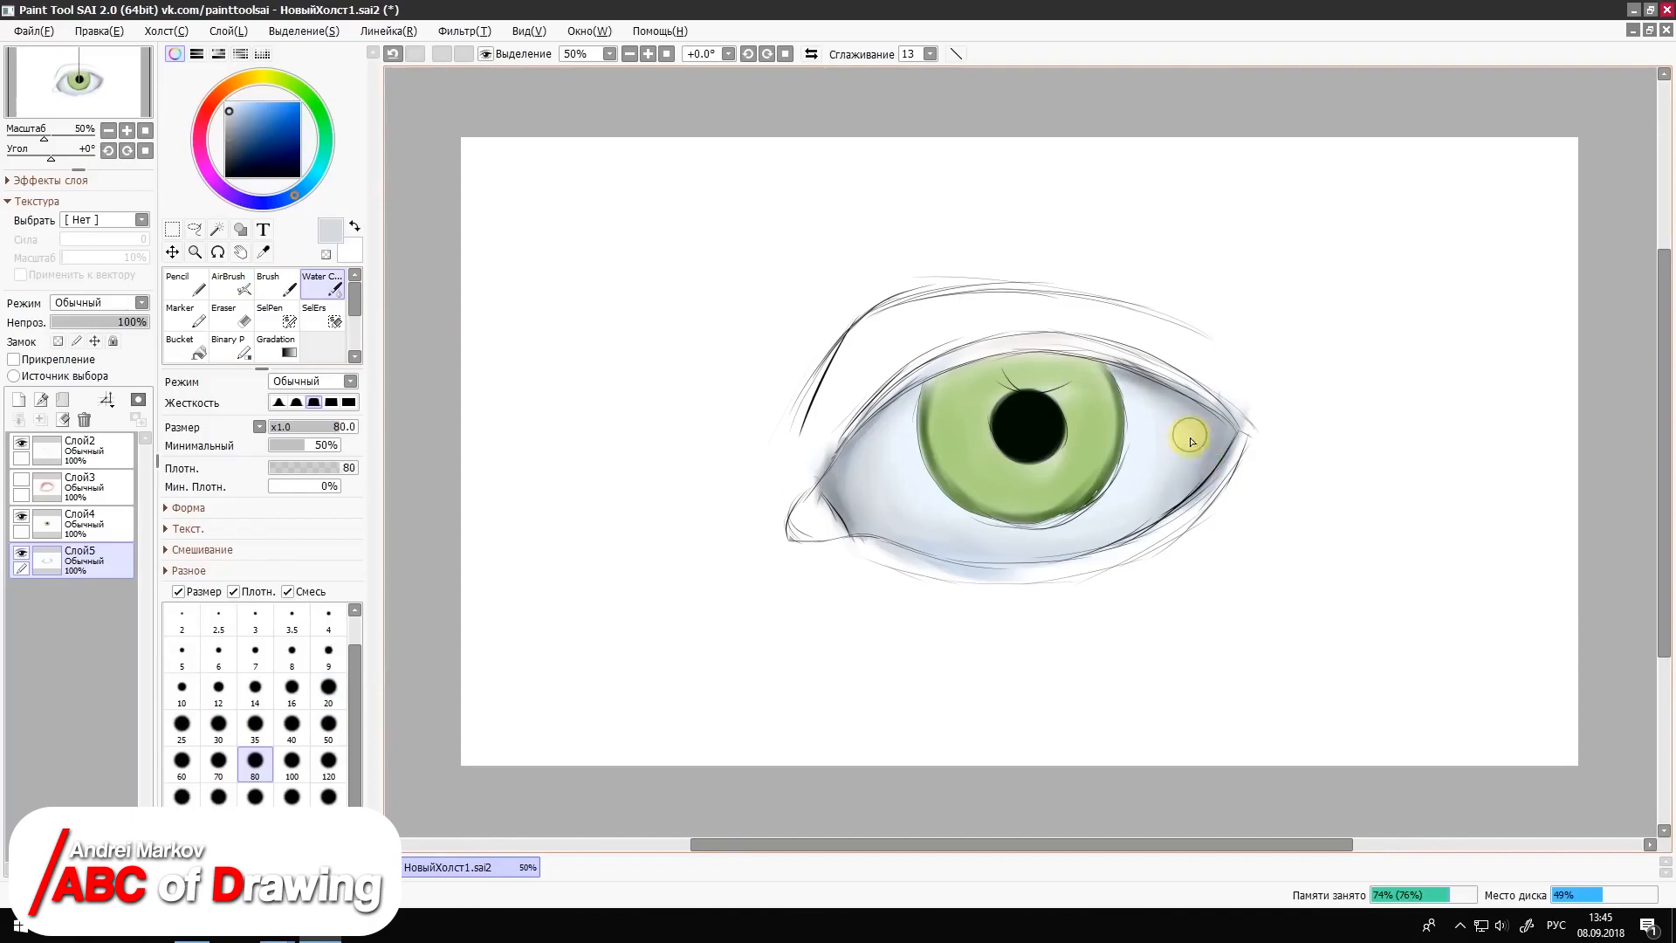
{"action": "left_click", "coordinate": [229, 104]}
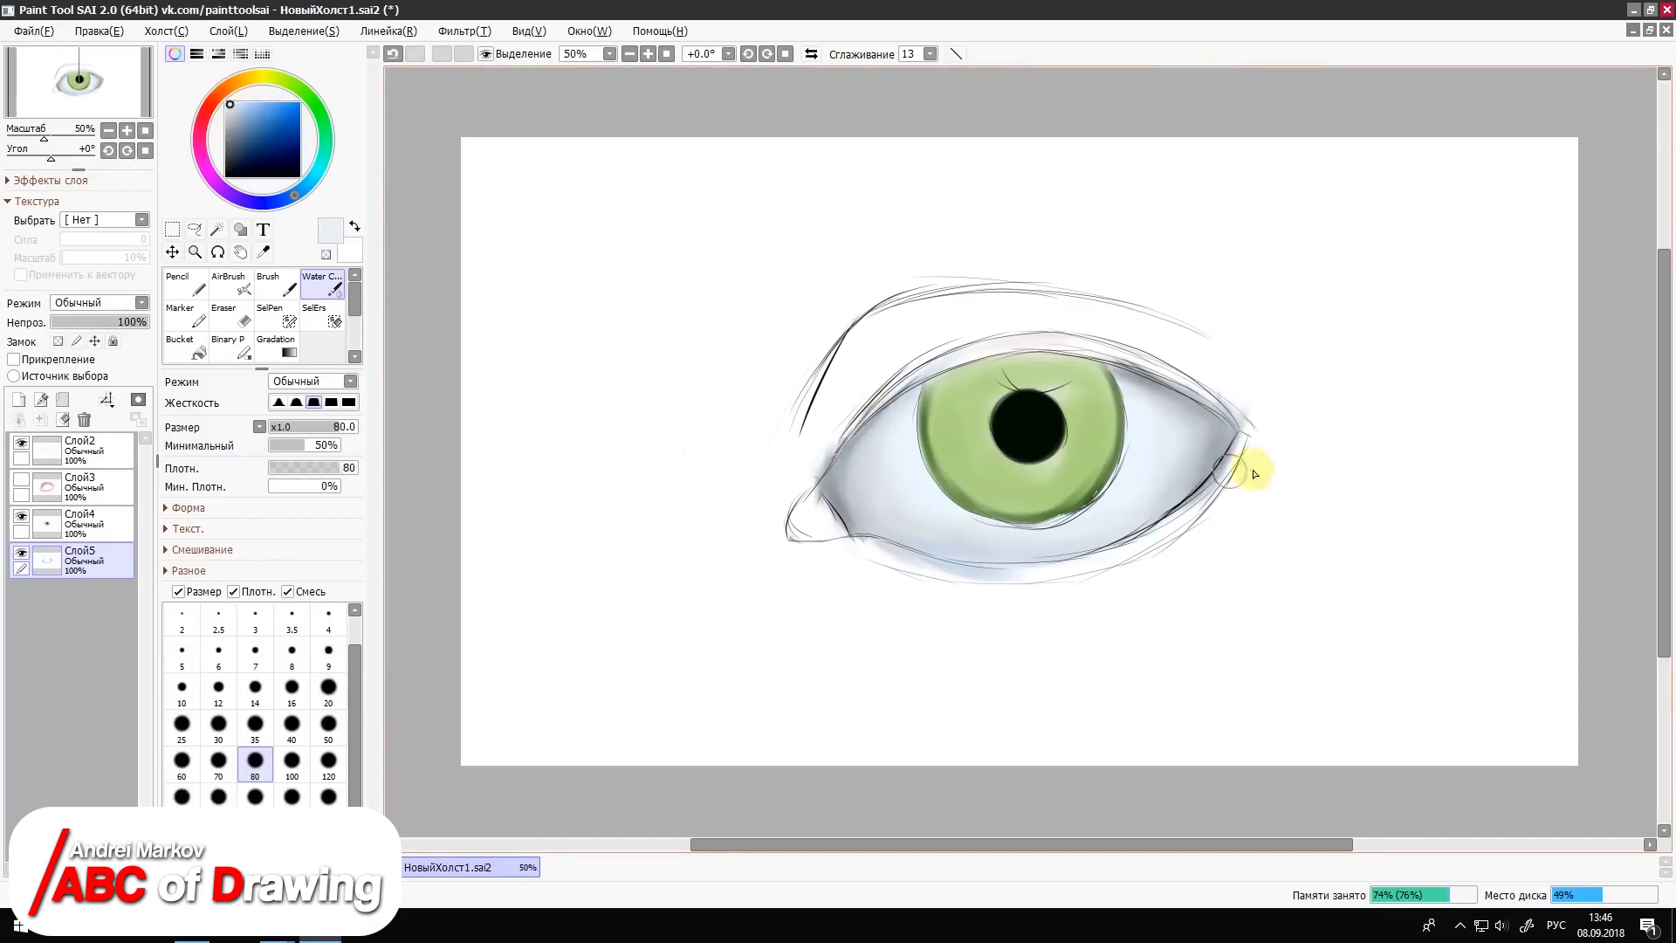
{"action": "left_click", "coordinate": [230, 113]}
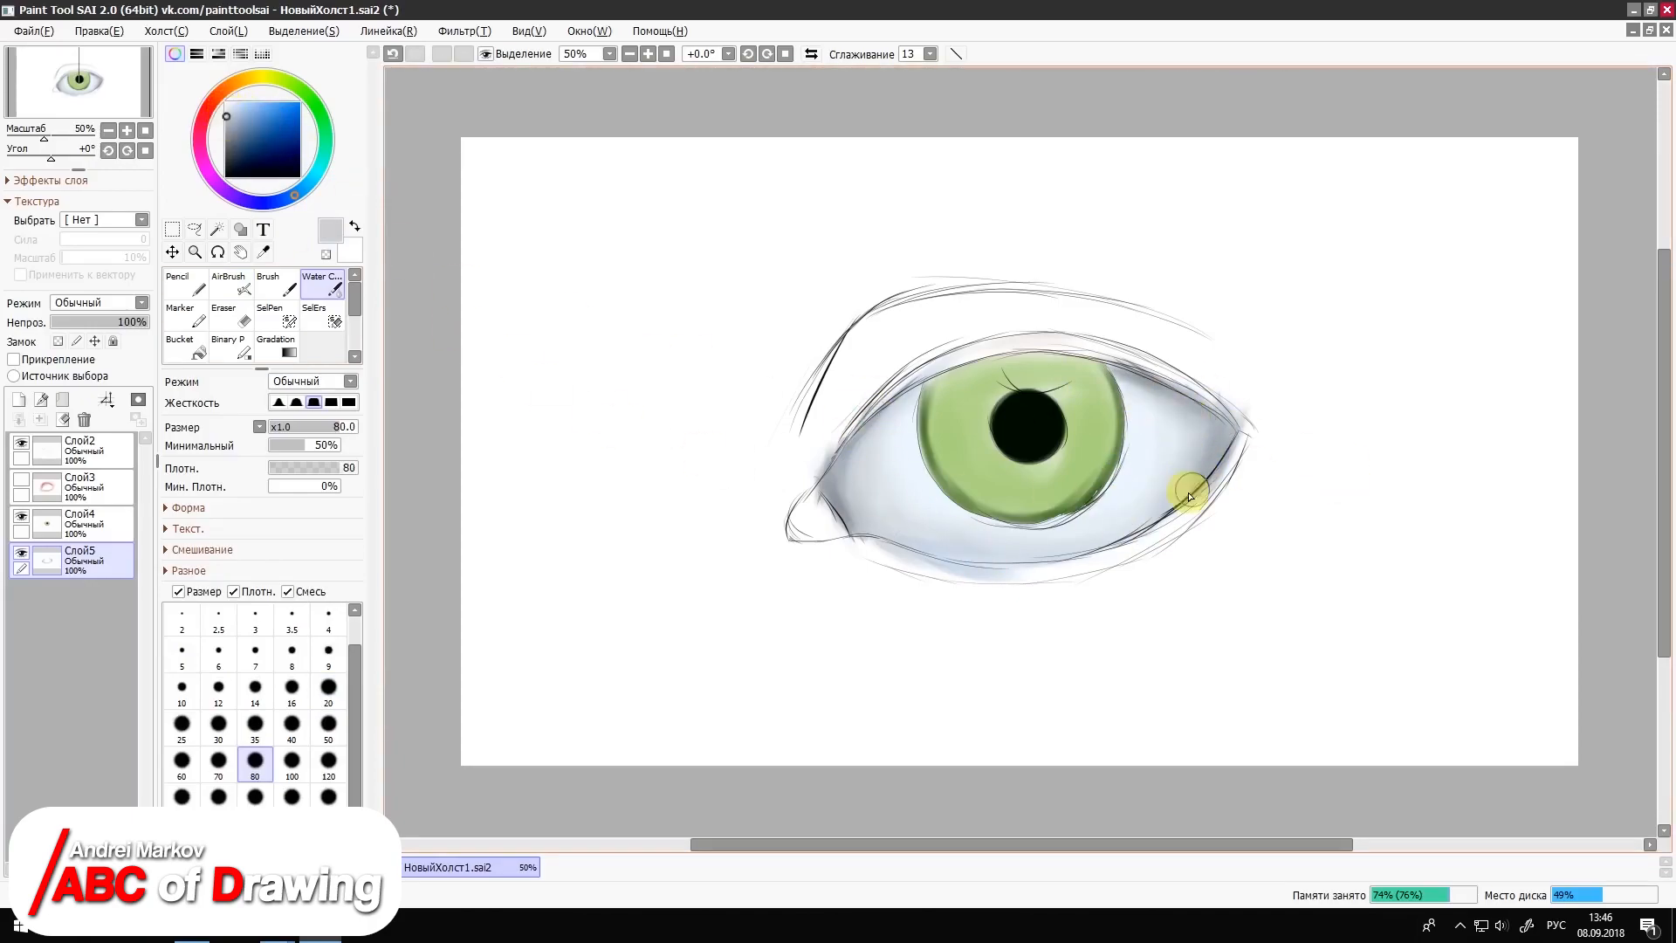
Step: Deepen the outer corner with medium grey using the AirBrush at size 50 and blend it with Water Color at size 80
{"action": "left_click", "coordinate": [238, 284]}
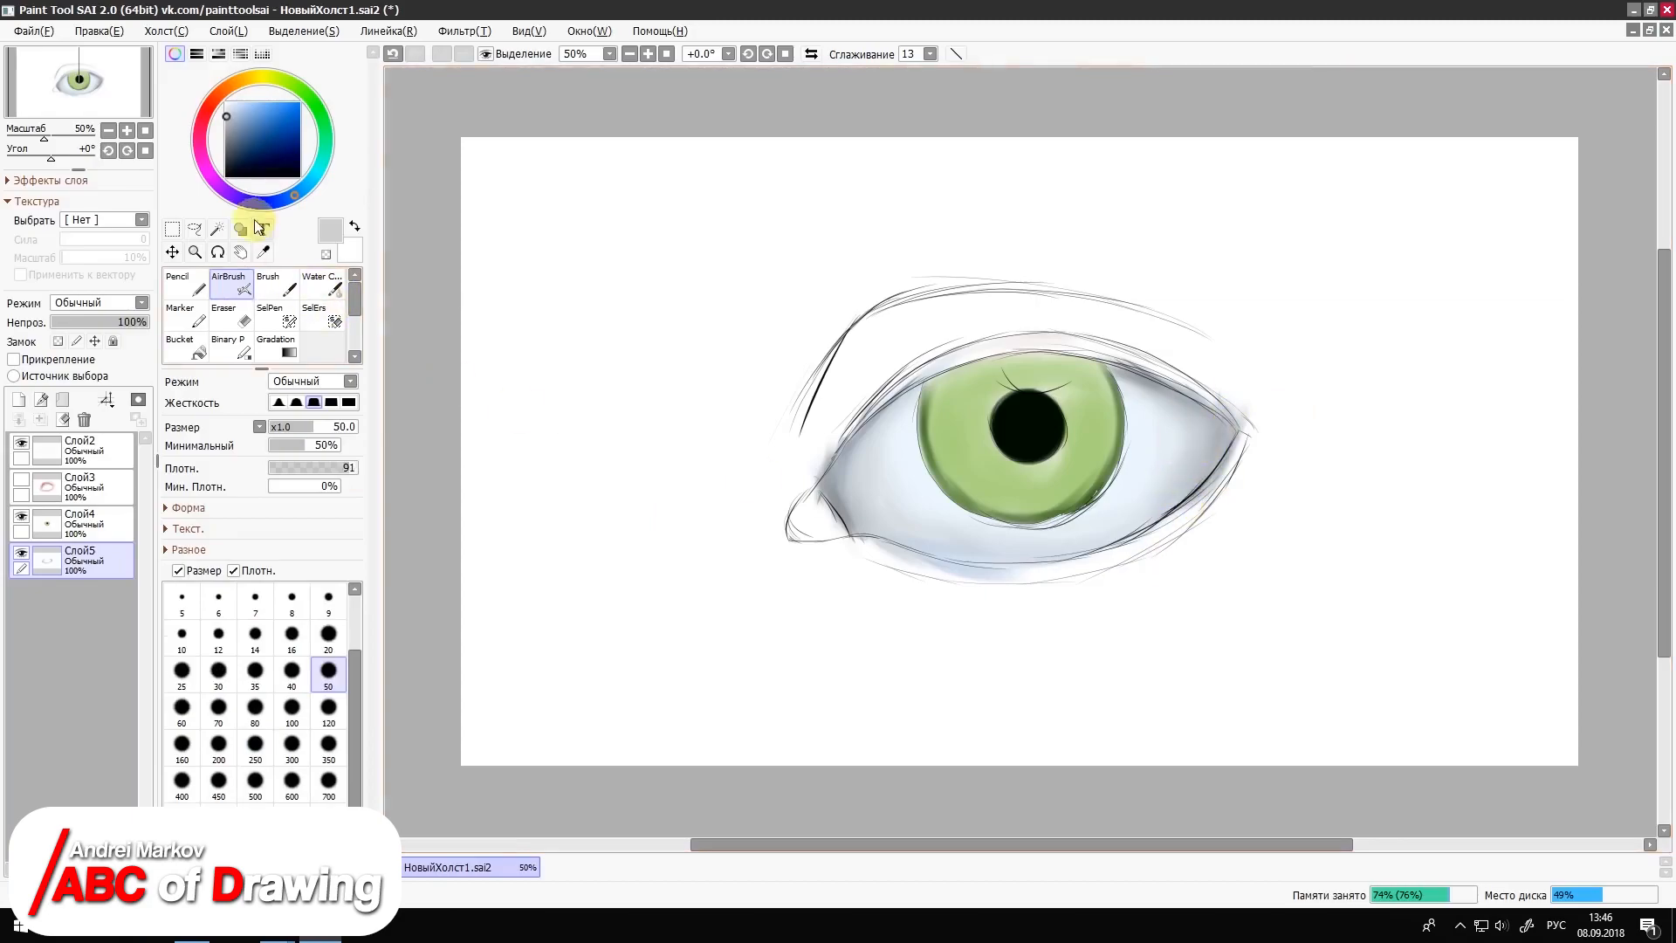
{"action": "left_click", "coordinate": [225, 130]}
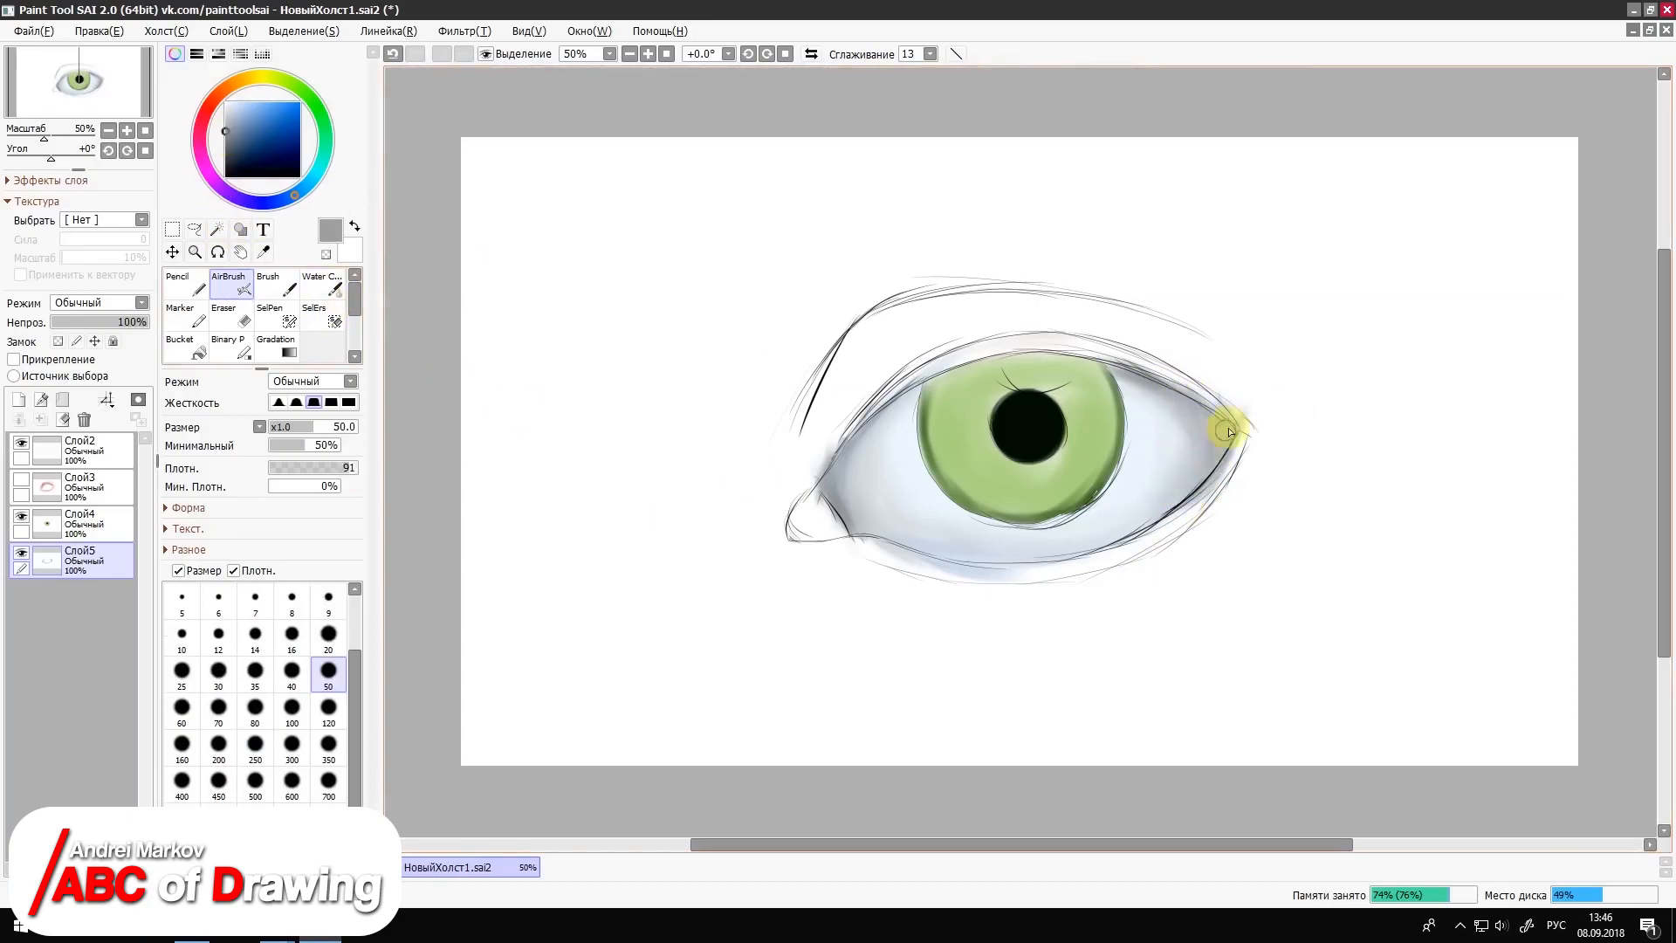
{"action": "left_click", "coordinate": [344, 287]}
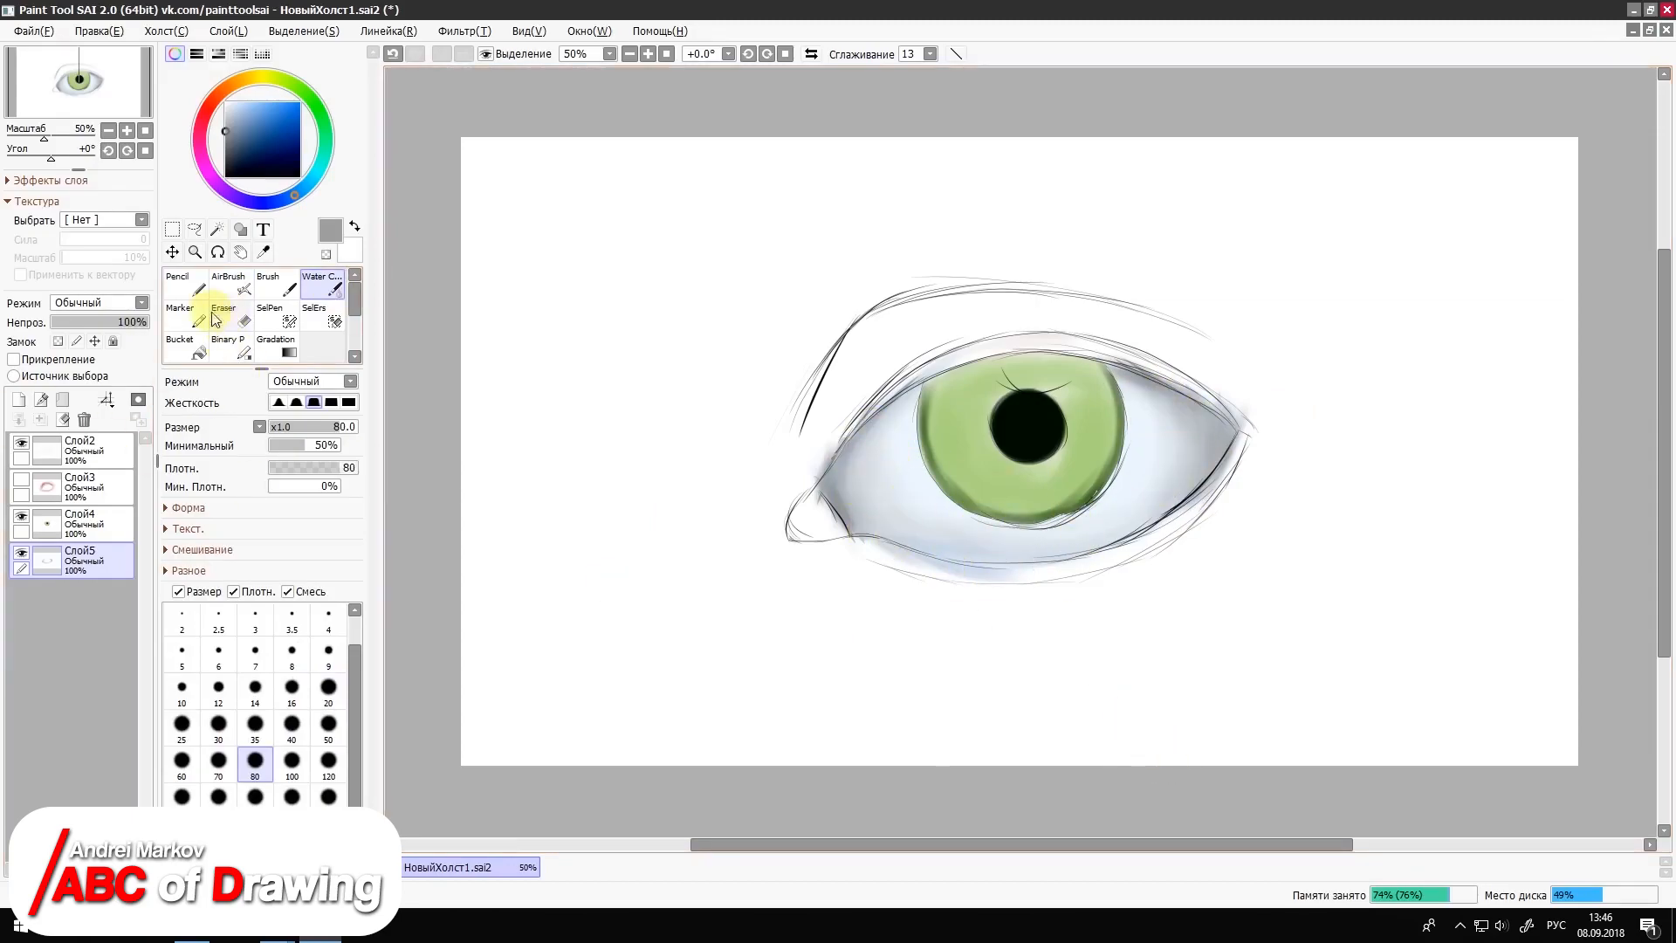
Step: Show and select the skin layer Слой3, and airbrush pale pink along the lower lid rim at size 50
{"action": "left_click", "coordinate": [21, 479]}
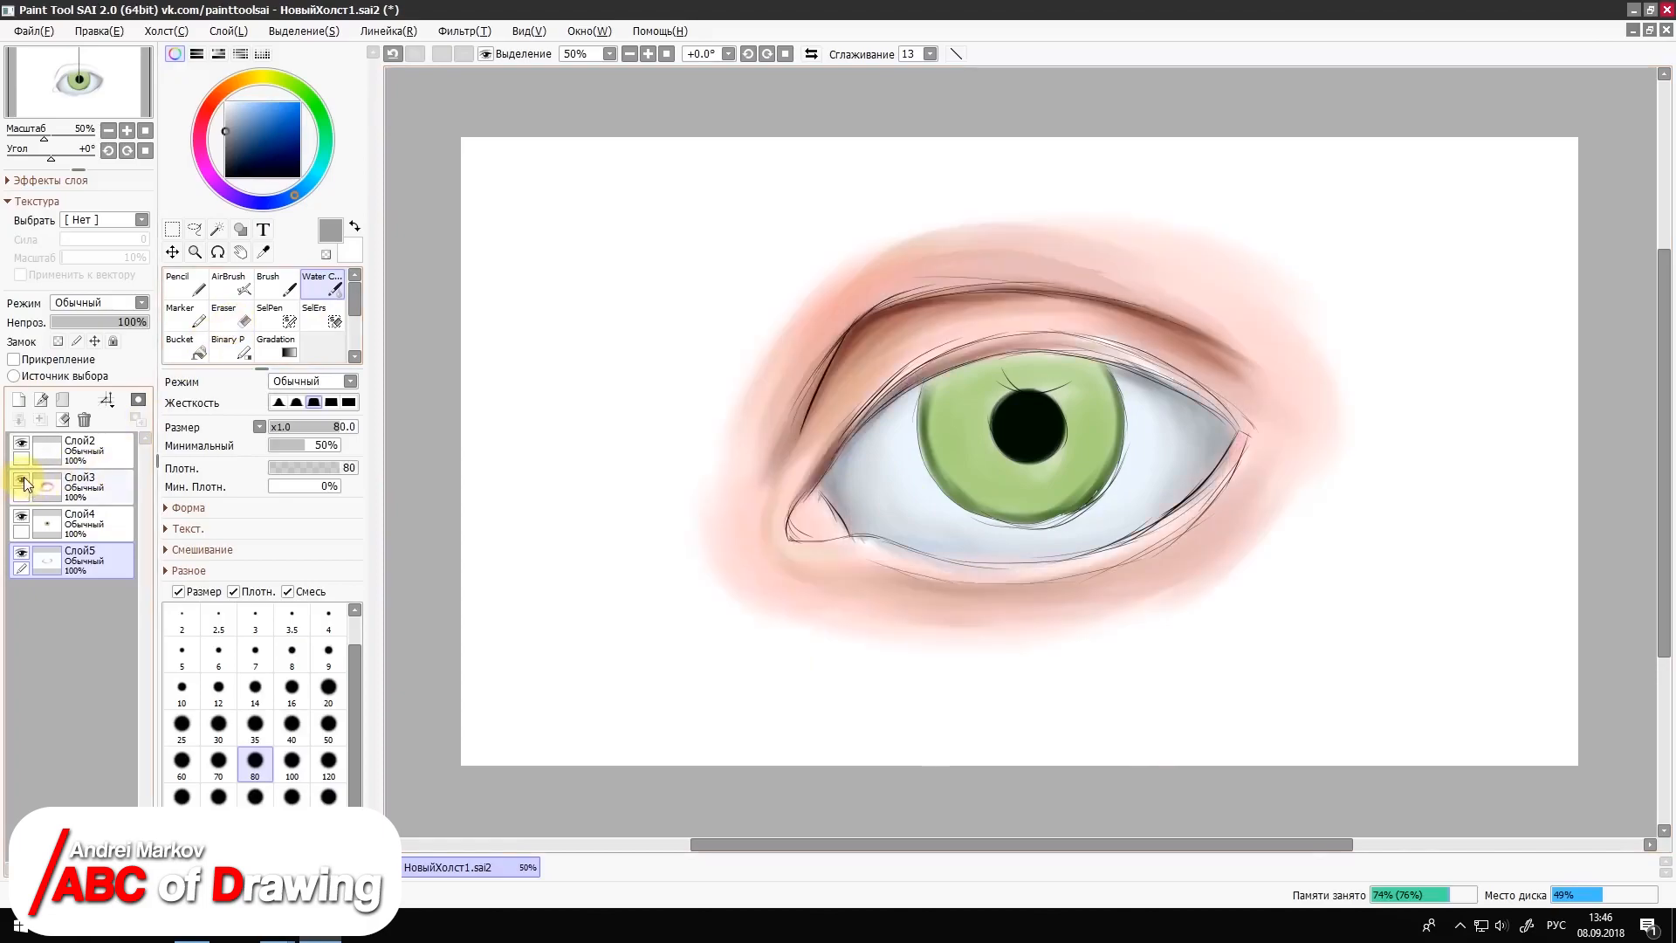
{"action": "left_click", "coordinate": [24, 475]}
{"action": "left_click", "coordinate": [26, 473]}
{"action": "left_click", "coordinate": [30, 478]}
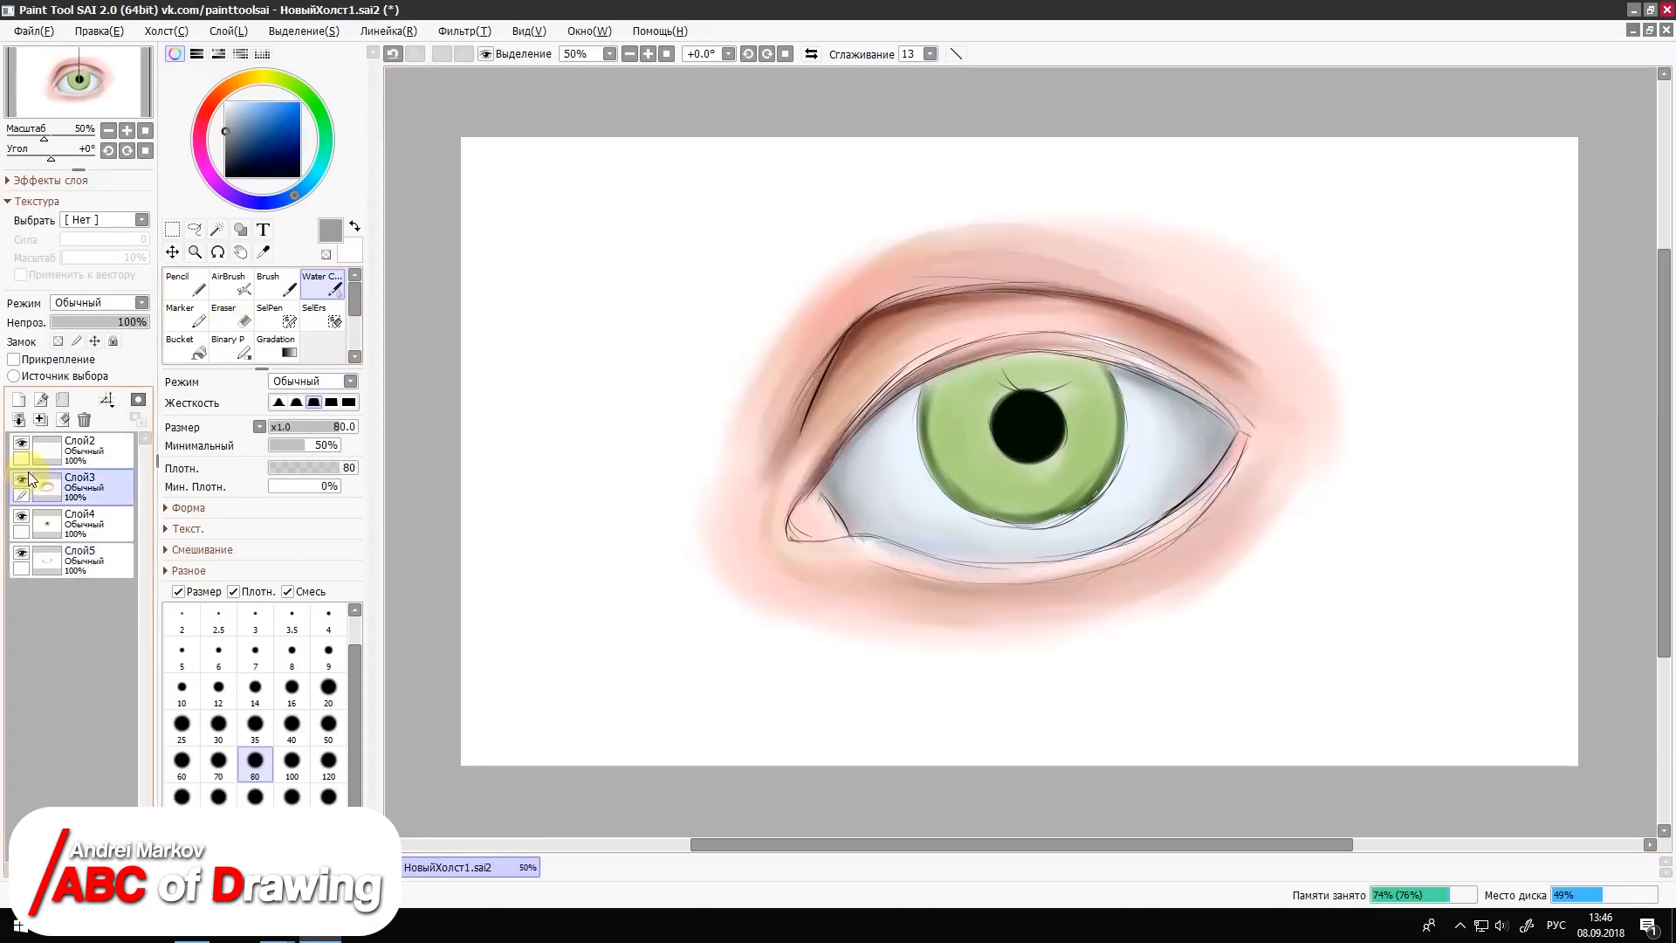
{"action": "left_click", "coordinate": [264, 254]}
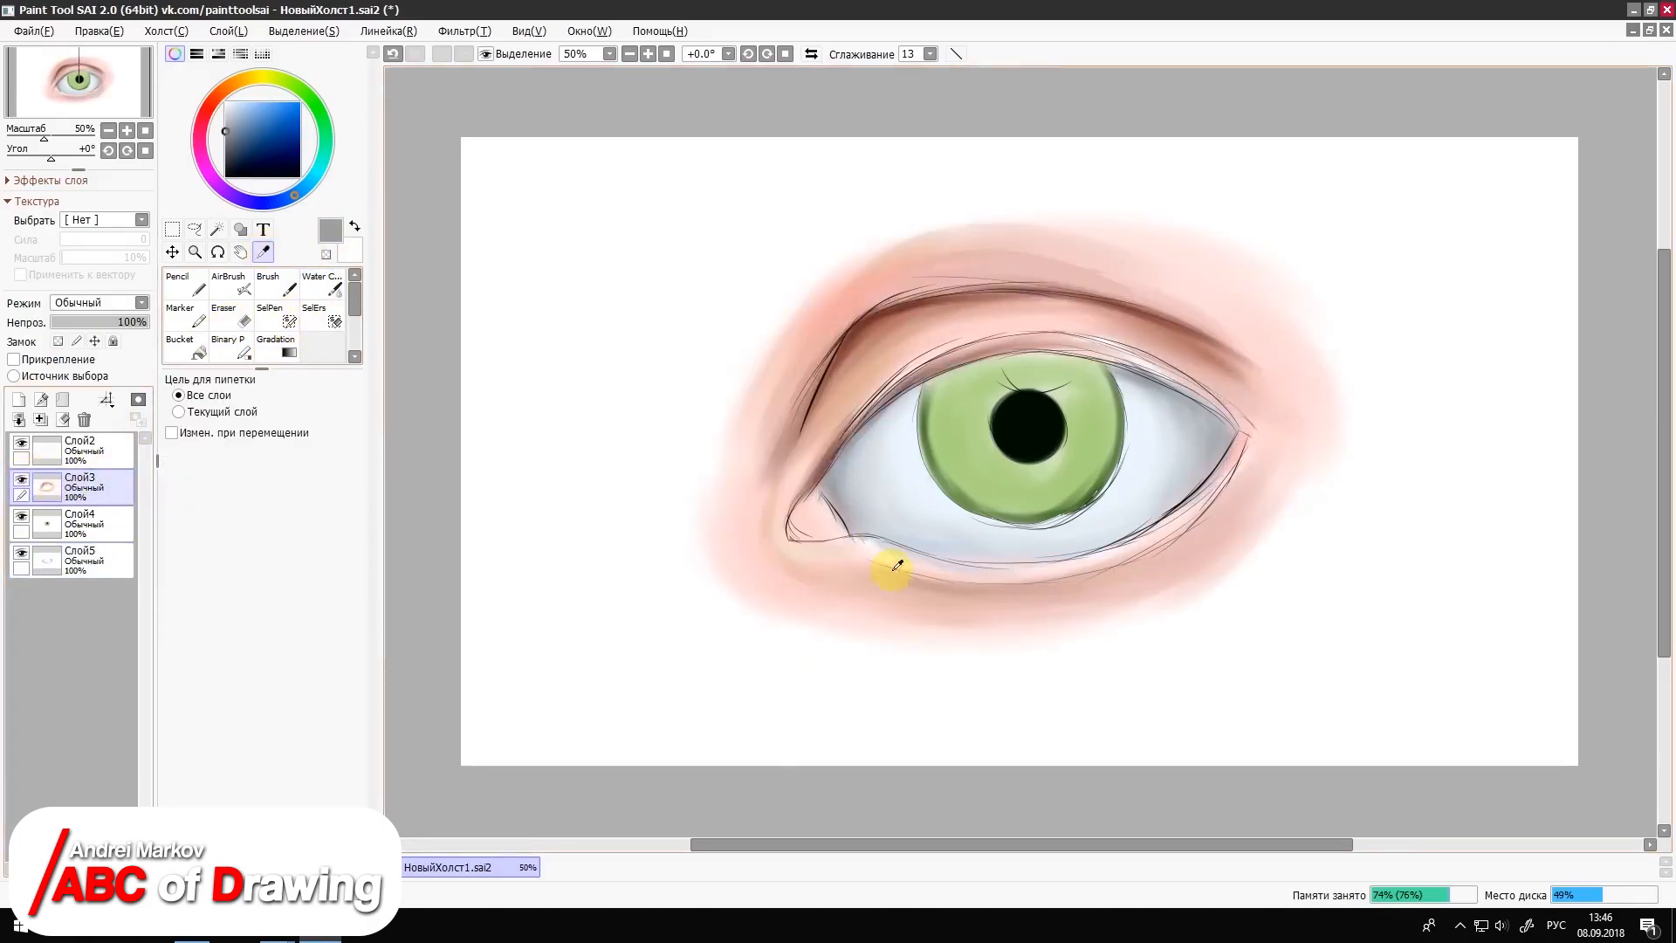
{"action": "left_click", "coordinate": [233, 285]}
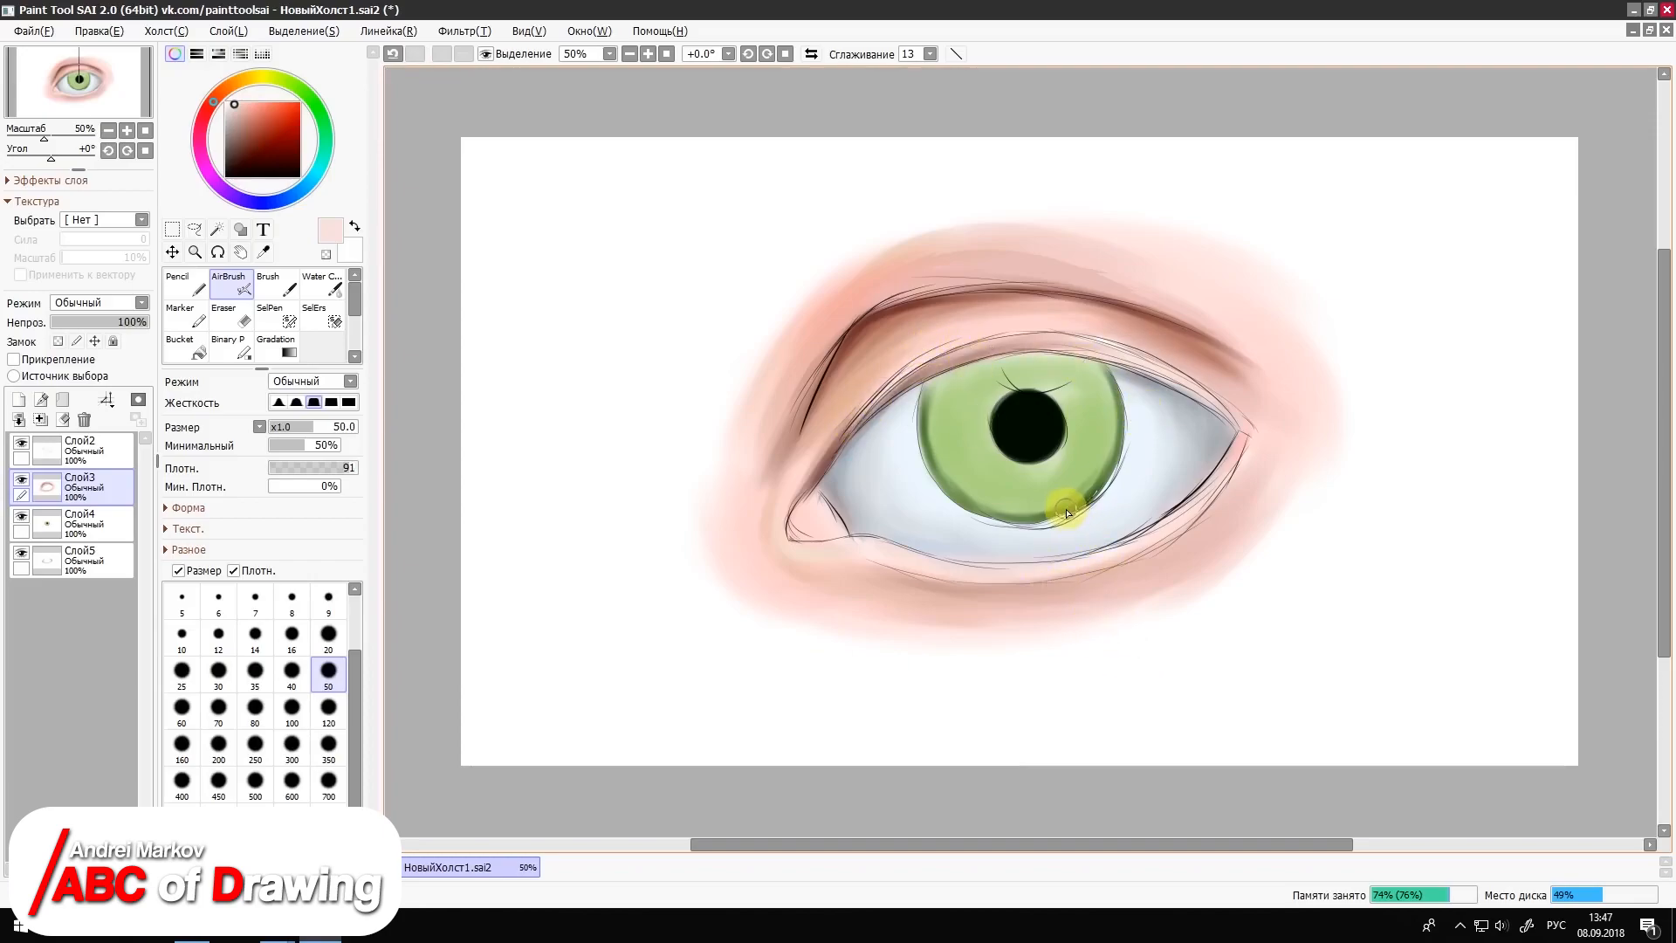
Step: On the iris layer Слой4, airbrush a darker green around the pupil and a pale green highlight above it at size 50
{"action": "left_click", "coordinate": [76, 527]}
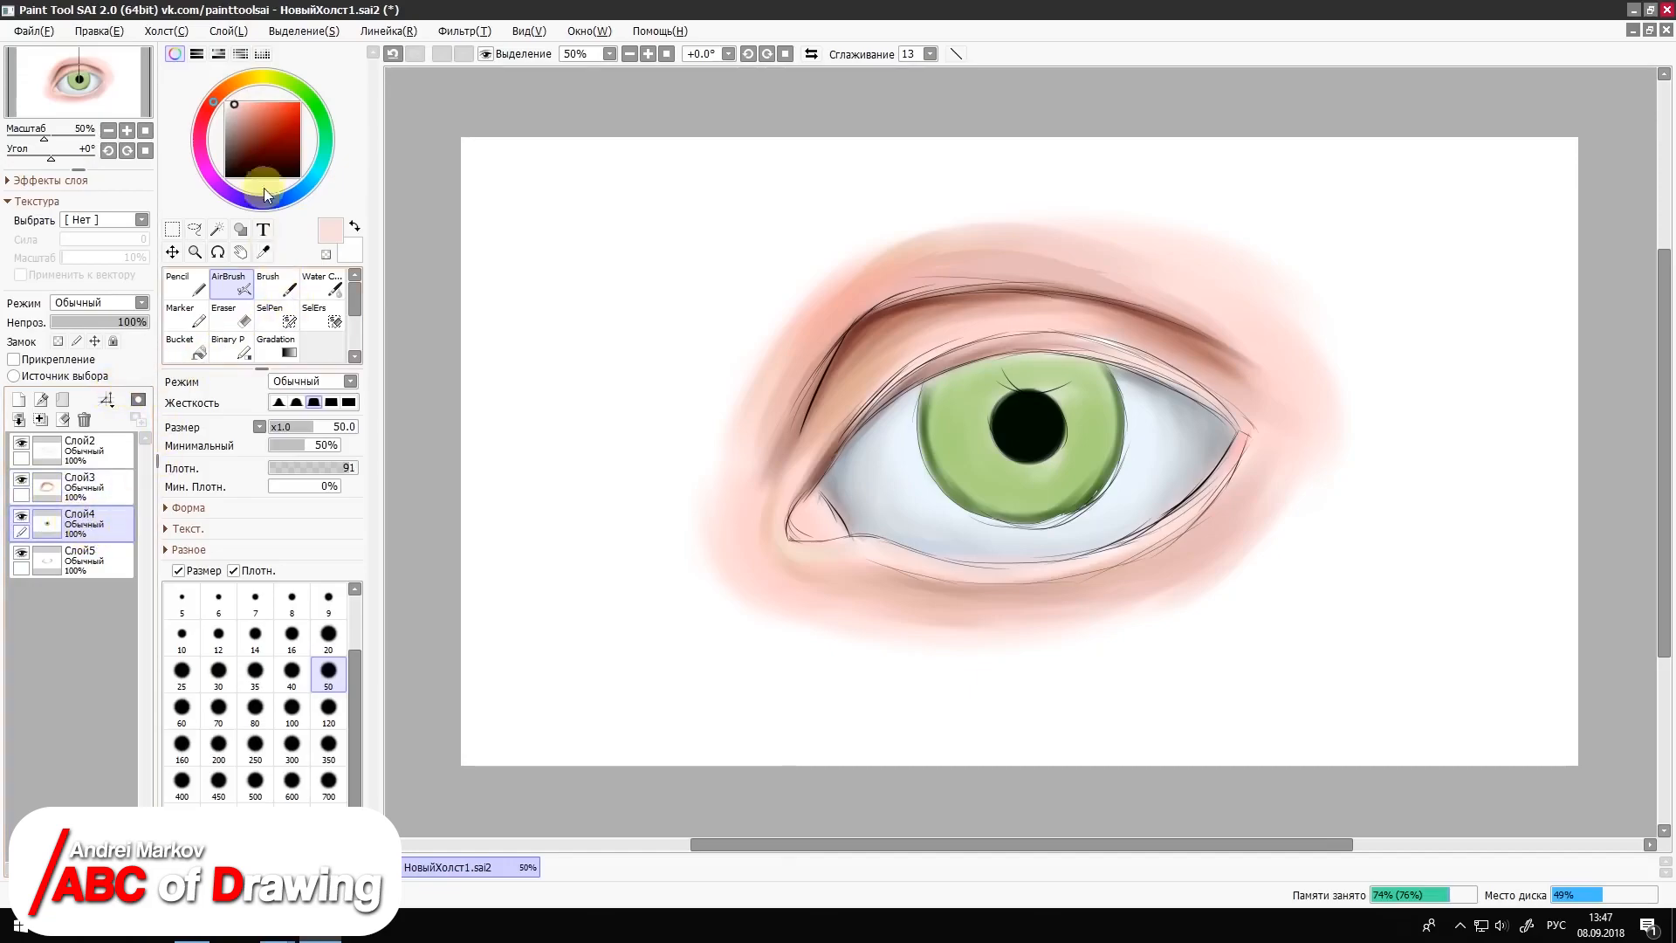
{"action": "left_click", "coordinate": [263, 254]}
{"action": "left_click", "coordinate": [1054, 511]}
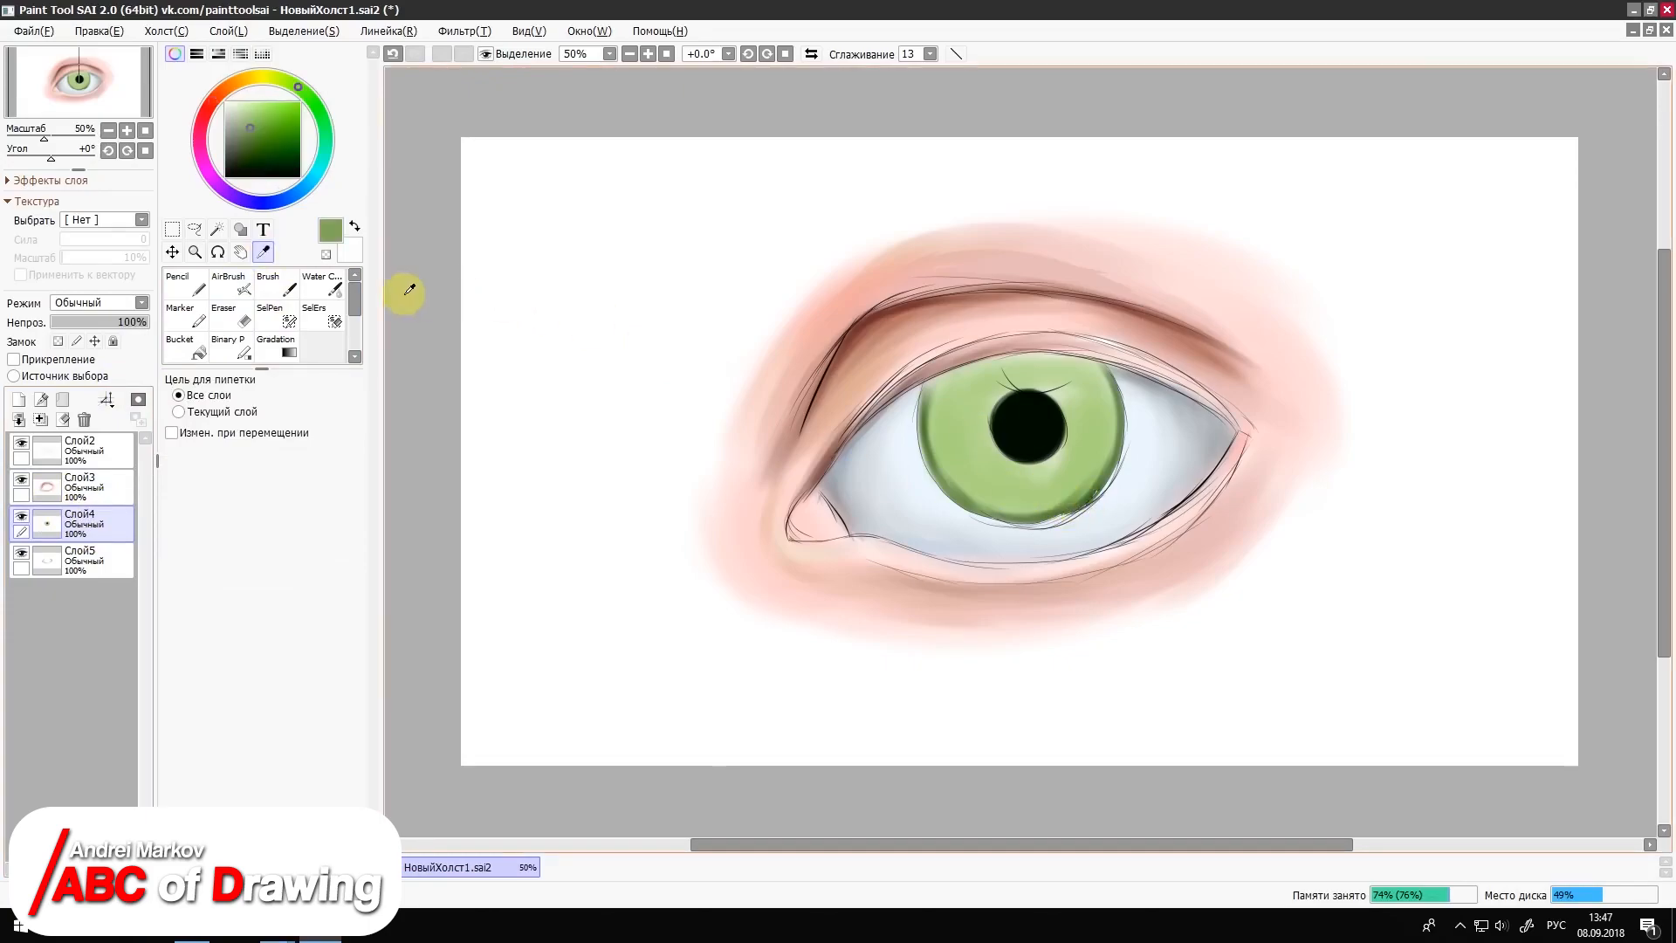
{"action": "left_click", "coordinate": [246, 154]}
{"action": "left_click", "coordinate": [179, 283]}
{"action": "left_click", "coordinate": [230, 283]}
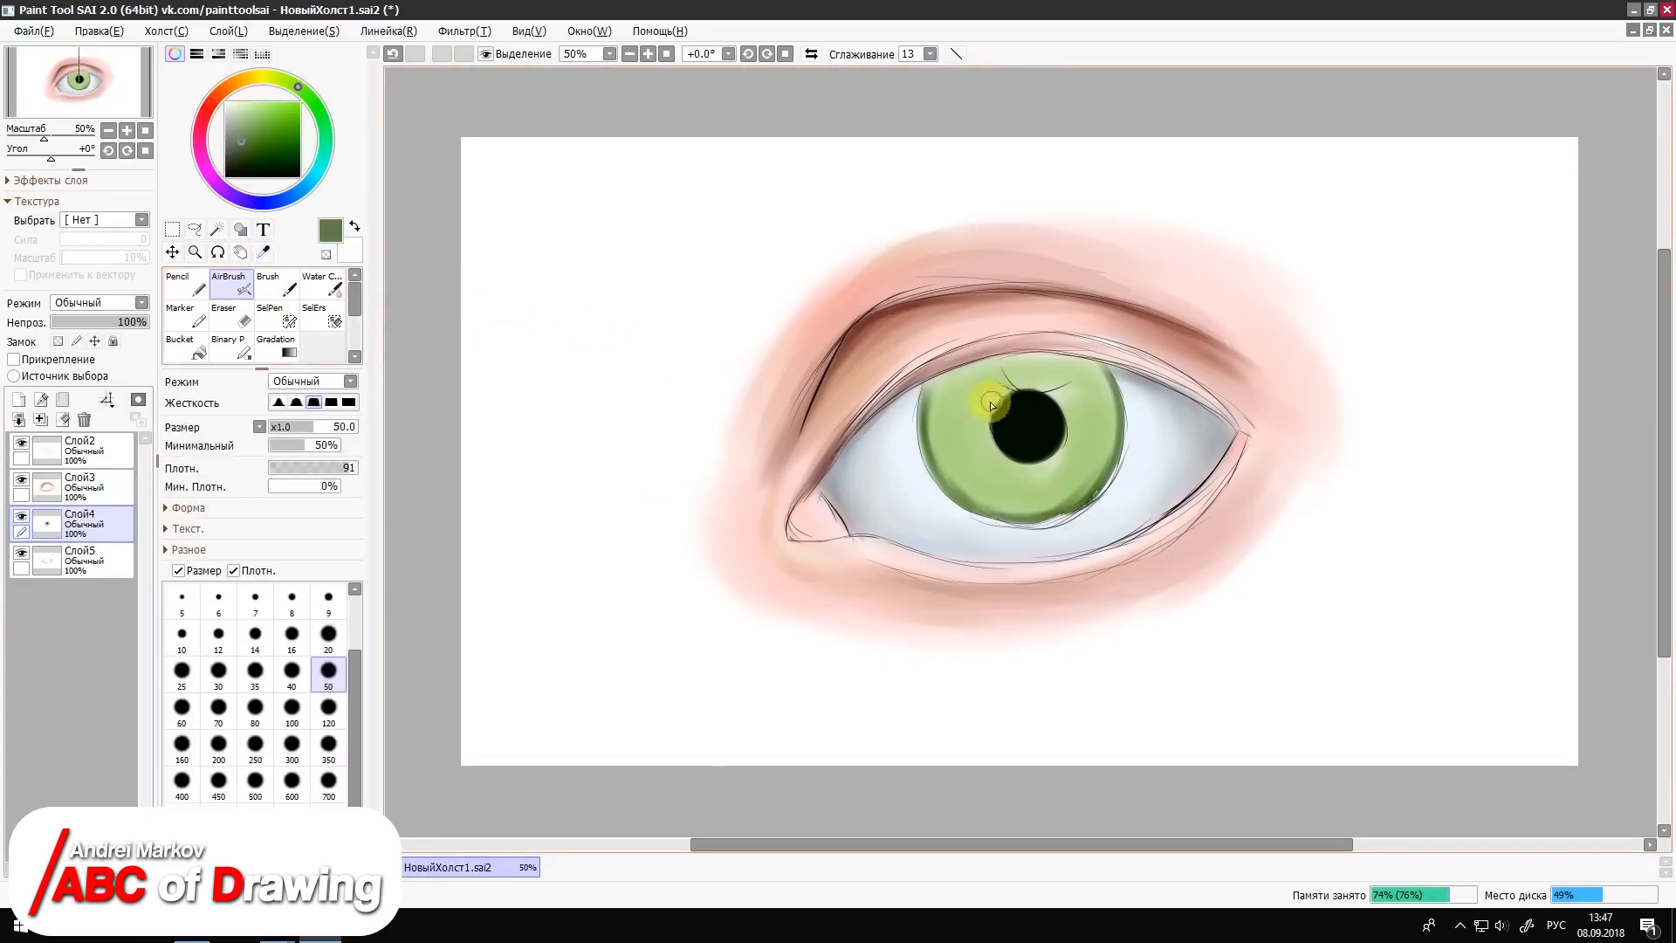
{"action": "mouse_move", "coordinate": [1021, 469]}
{"action": "left_mouse_down"}
{"action": "mouse_move", "coordinate": [1066, 404]}
{"action": "mouse_move", "coordinate": [1032, 411]}
{"action": "mouse_move", "coordinate": [1073, 355]}
{"action": "mouse_move", "coordinate": [942, 373]}
{"action": "mouse_move", "coordinate": [1077, 366]}
{"action": "mouse_move", "coordinate": [942, 479]}
{"action": "mouse_move", "coordinate": [1009, 494]}
{"action": "mouse_move", "coordinate": [954, 422]}
{"action": "mouse_move", "coordinate": [1013, 366]}
{"action": "mouse_move", "coordinate": [1055, 374]}
{"action": "left_mouse_up"}
{"action": "left_click", "coordinate": [232, 120]}
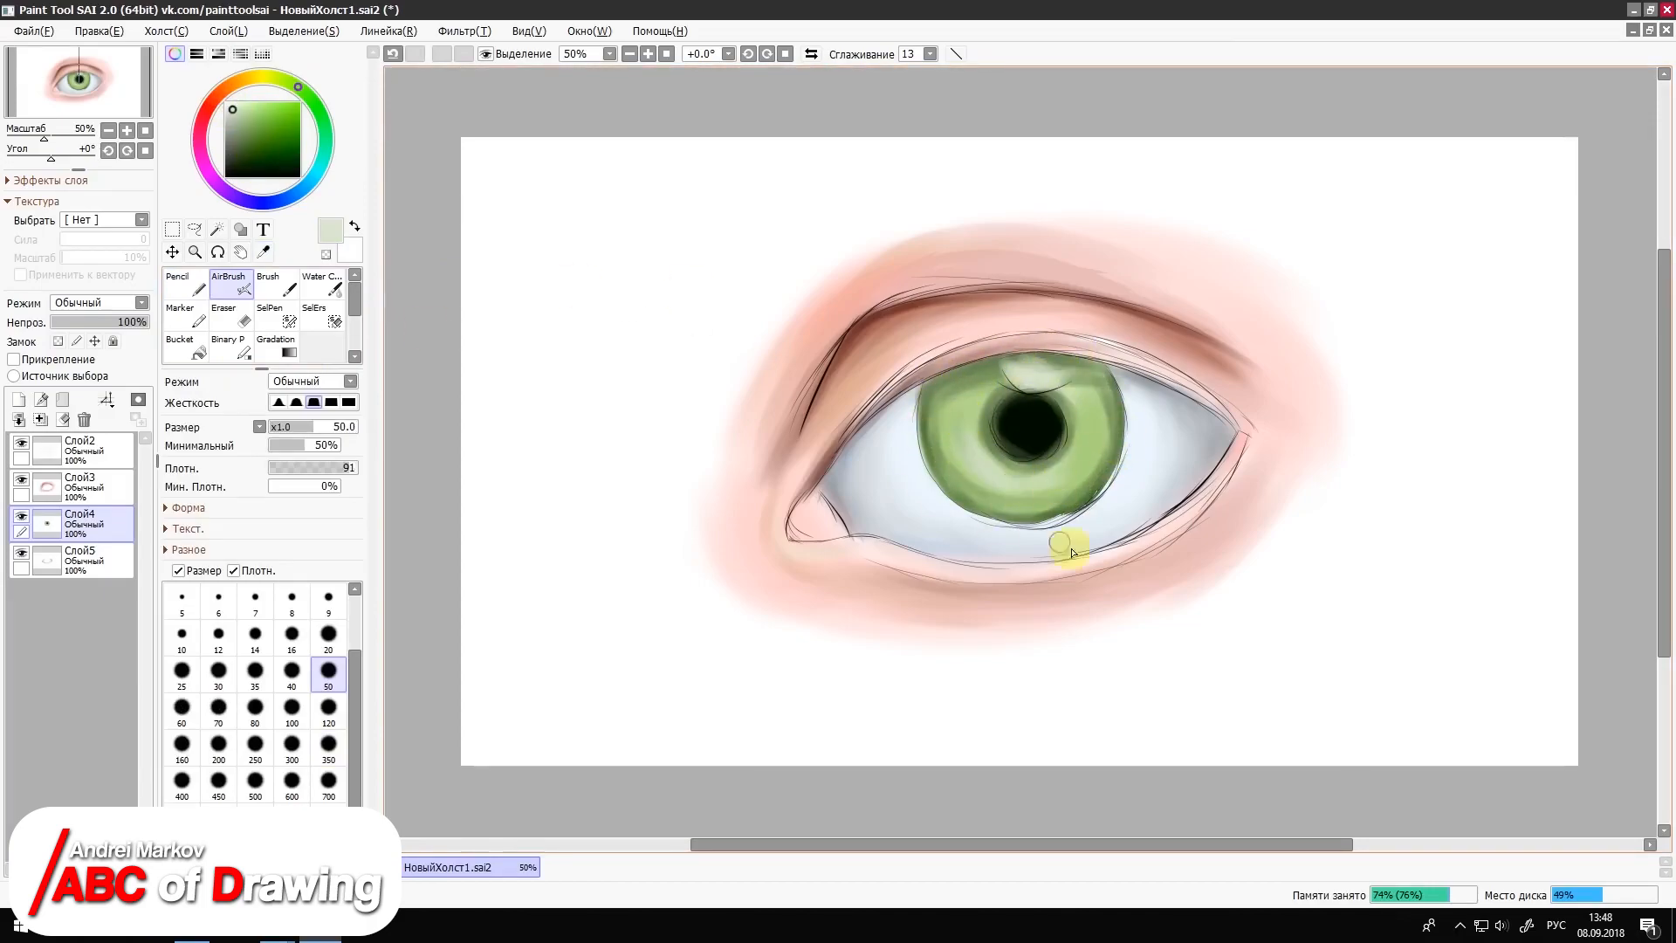
Step: Airbrush progressively darker greens along the outer rim of the iris at size 35
{"action": "left_click", "coordinate": [235, 153]}
{"action": "left_click", "coordinate": [328, 635]}
{"action": "left_click", "coordinate": [255, 670]}
{"action": "left_click_drag", "start_coordinate": [928, 397], "coordinate": [926, 458]}
{"action": "left_click", "coordinate": [648, 53]}
{"action": "left_click", "coordinate": [648, 53]}
{"action": "mouse_move", "coordinate": [956, 277]}
{"action": "left_mouse_down"}
{"action": "mouse_move", "coordinate": [1070, 269]}
{"action": "mouse_move", "coordinate": [860, 297]}
{"action": "left_mouse_up"}
{"action": "left_click", "coordinate": [239, 165]}
{"action": "mouse_move", "coordinate": [1074, 262]}
{"action": "left_mouse_down"}
{"action": "mouse_move", "coordinate": [1177, 285]}
{"action": "mouse_move", "coordinate": [1104, 268]}
{"action": "mouse_move", "coordinate": [1172, 316]}
{"action": "mouse_move", "coordinate": [1207, 447]}
{"action": "left_mouse_up"}
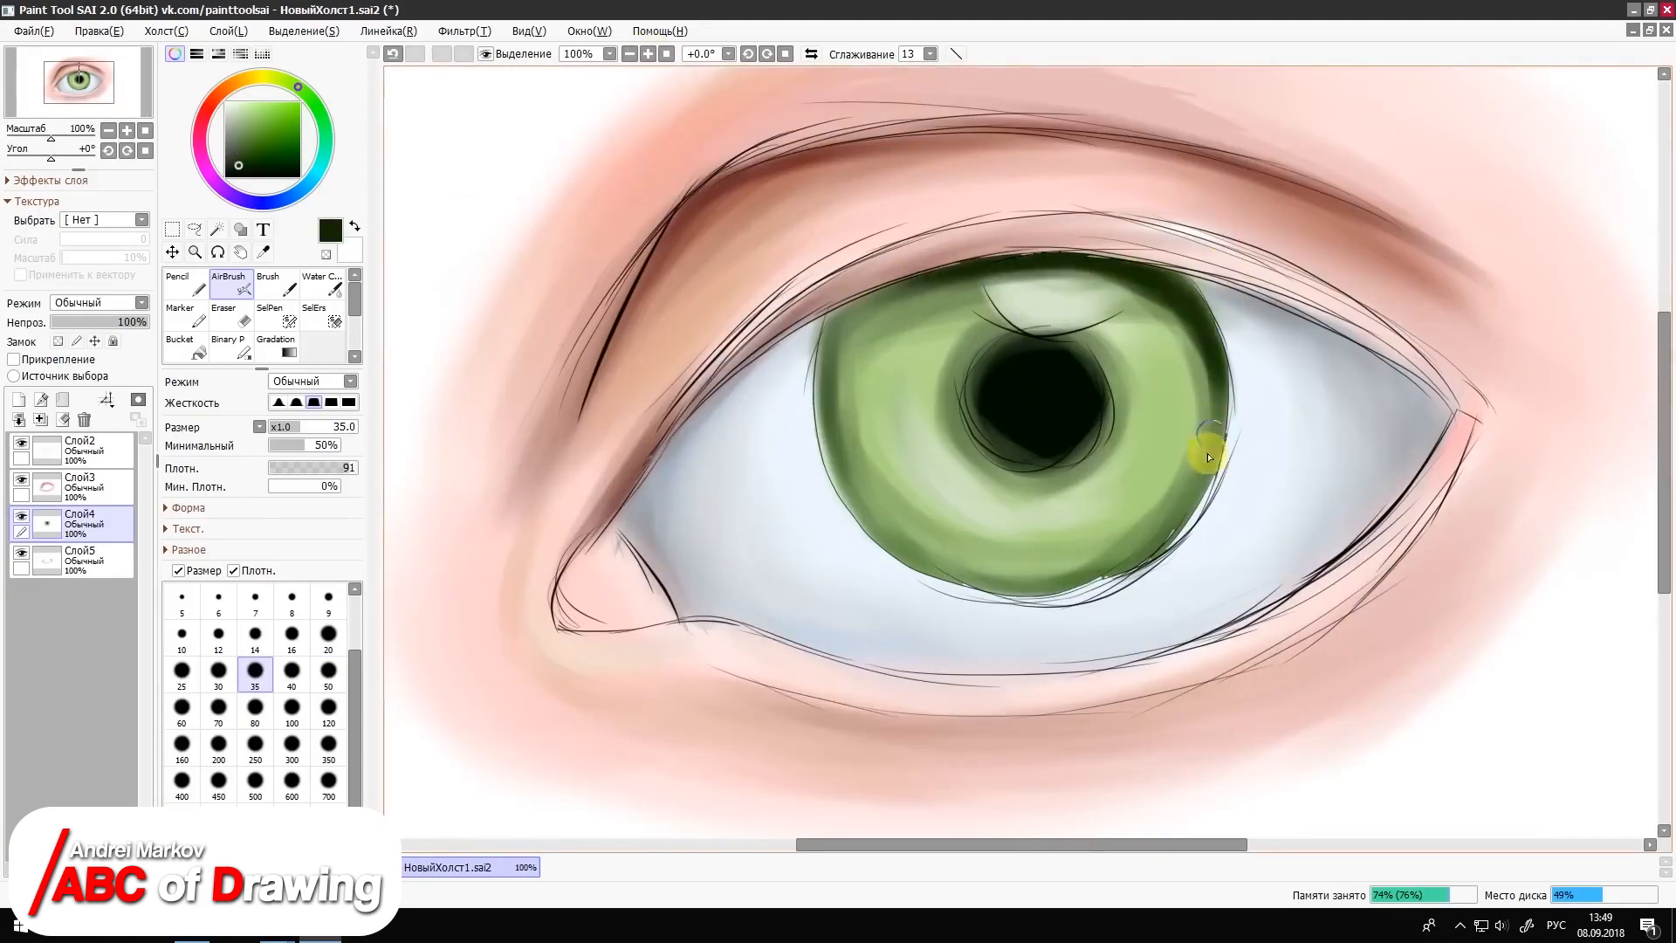
{"action": "left_click", "coordinate": [240, 172]}
{"action": "mouse_move", "coordinate": [1176, 305]}
{"action": "left_mouse_down"}
{"action": "mouse_move", "coordinate": [1216, 431]}
{"action": "mouse_move", "coordinate": [905, 280]}
{"action": "mouse_move", "coordinate": [846, 299]}
{"action": "mouse_move", "coordinate": [825, 464]}
{"action": "mouse_move", "coordinate": [1073, 568]}
{"action": "mouse_move", "coordinate": [965, 568]}
{"action": "mouse_move", "coordinate": [1155, 535]}
{"action": "mouse_move", "coordinate": [865, 317]}
{"action": "mouse_move", "coordinate": [859, 417]}
{"action": "left_mouse_up"}
Step: Shade and blend the inside of the iris with the Marker, using colours sampled from the eye
{"action": "right_click", "coordinate": [960, 524]}
{"action": "right_click", "coordinate": [986, 328]}
{"action": "left_click", "coordinate": [186, 315]}
{"action": "mouse_move", "coordinate": [976, 356]}
{"action": "left_mouse_down"}
{"action": "mouse_move", "coordinate": [951, 400]}
{"action": "mouse_move", "coordinate": [968, 463]}
{"action": "left_mouse_up"}
{"action": "left_click_drag", "start_coordinate": [906, 354], "coordinate": [942, 336]}
{"action": "left_click_drag", "start_coordinate": [1115, 494], "coordinate": [993, 518]}
{"action": "mouse_move", "coordinate": [1119, 391]}
{"action": "left_mouse_down"}
{"action": "mouse_move", "coordinate": [1115, 430]}
{"action": "mouse_move", "coordinate": [1163, 388]}
{"action": "mouse_move", "coordinate": [1149, 397]}
{"action": "mouse_move", "coordinate": [1121, 366]}
{"action": "left_mouse_up"}
Step: Paint olive-green shading and soft radial streaks around the pupil with the Brush at size 50
{"action": "left_click", "coordinate": [247, 128]}
{"action": "left_click", "coordinate": [322, 284]}
{"action": "left_click", "coordinate": [286, 81]}
{"action": "left_click", "coordinate": [253, 150]}
{"action": "key", "text": "bracketleft"}
{"action": "key", "text": "bracketleft"}
{"action": "key", "text": "bracketleft"}
{"action": "key", "text": "bracketleft"}
{"action": "left_click", "coordinate": [276, 283]}
{"action": "key", "text": "bracketleft"}
{"action": "key", "text": "bracketleft"}
{"action": "key", "text": "bracketleft"}
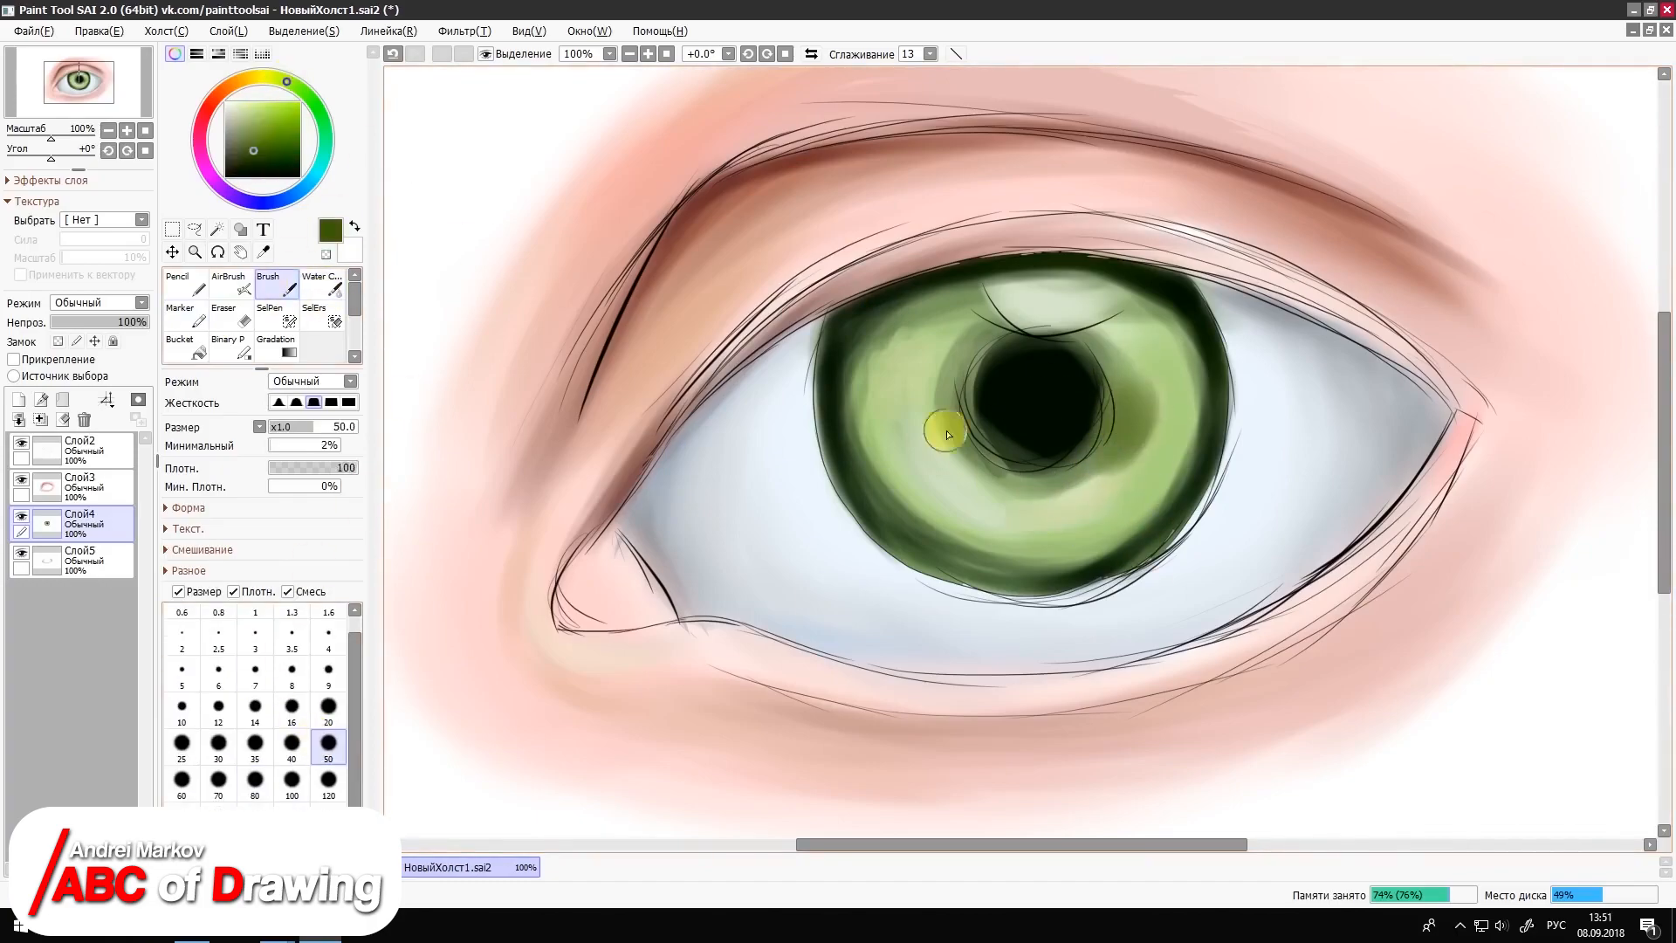
{"action": "mouse_move", "coordinate": [992, 340]}
{"action": "left_mouse_down"}
{"action": "mouse_move", "coordinate": [928, 389]}
{"action": "mouse_move", "coordinate": [933, 363]}
{"action": "mouse_move", "coordinate": [988, 360]}
{"action": "mouse_move", "coordinate": [978, 374]}
{"action": "mouse_move", "coordinate": [977, 335]}
{"action": "mouse_move", "coordinate": [994, 398]}
{"action": "mouse_move", "coordinate": [939, 453]}
{"action": "mouse_move", "coordinate": [971, 478]}
{"action": "mouse_move", "coordinate": [1040, 423]}
{"action": "mouse_move", "coordinate": [1037, 494]}
{"action": "mouse_move", "coordinate": [1090, 456]}
{"action": "mouse_move", "coordinate": [1061, 438]}
{"action": "mouse_move", "coordinate": [1044, 495]}
{"action": "mouse_move", "coordinate": [1061, 481]}
{"action": "mouse_move", "coordinate": [1051, 445]}
{"action": "mouse_move", "coordinate": [1132, 456]}
{"action": "mouse_move", "coordinate": [1136, 484]}
{"action": "mouse_move", "coordinate": [1163, 422]}
{"action": "mouse_move", "coordinate": [1164, 313]}
{"action": "mouse_move", "coordinate": [1139, 309]}
{"action": "mouse_move", "coordinate": [1071, 378]}
{"action": "mouse_move", "coordinate": [1176, 358]}
{"action": "mouse_move", "coordinate": [977, 463]}
{"action": "mouse_move", "coordinate": [834, 379]}
{"action": "mouse_move", "coordinate": [898, 360]}
{"action": "mouse_move", "coordinate": [818, 407]}
{"action": "mouse_move", "coordinate": [874, 412]}
{"action": "mouse_move", "coordinate": [827, 419]}
{"action": "mouse_move", "coordinate": [853, 449]}
{"action": "mouse_move", "coordinate": [840, 486]}
{"action": "mouse_move", "coordinate": [967, 533]}
{"action": "mouse_move", "coordinate": [910, 567]}
{"action": "mouse_move", "coordinate": [944, 549]}
{"action": "mouse_move", "coordinate": [957, 587]}
{"action": "mouse_move", "coordinate": [924, 489]}
{"action": "mouse_move", "coordinate": [1001, 492]}
{"action": "mouse_move", "coordinate": [990, 565]}
{"action": "mouse_move", "coordinate": [1016, 480]}
{"action": "mouse_move", "coordinate": [1009, 594]}
{"action": "mouse_move", "coordinate": [1049, 598]}
{"action": "mouse_move", "coordinate": [1046, 563]}
{"action": "mouse_move", "coordinate": [1094, 542]}
{"action": "mouse_move", "coordinate": [1111, 553]}
{"action": "mouse_move", "coordinate": [1192, 502]}
{"action": "mouse_move", "coordinate": [1170, 479]}
{"action": "mouse_move", "coordinate": [1226, 391]}
{"action": "mouse_move", "coordinate": [1140, 354]}
{"action": "mouse_move", "coordinate": [1169, 320]}
{"action": "mouse_move", "coordinate": [1106, 282]}
{"action": "left_mouse_up"}
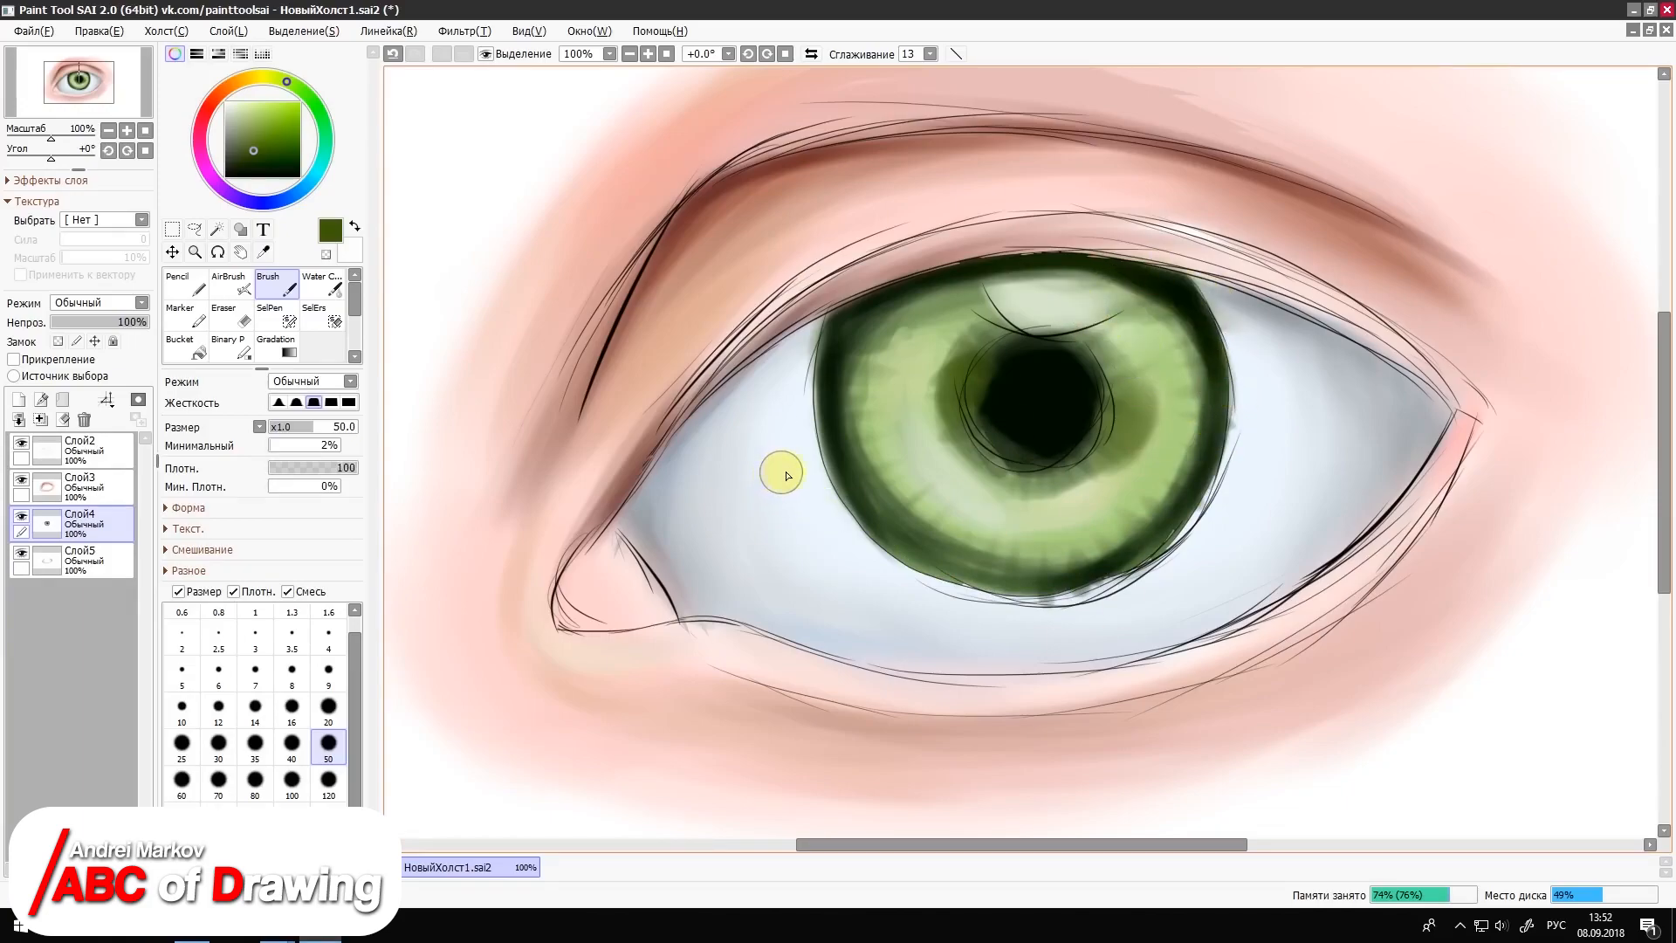
{"action": "mouse_move", "coordinate": [944, 444]}
{"action": "left_mouse_down"}
{"action": "mouse_move", "coordinate": [976, 463]}
{"action": "mouse_move", "coordinate": [991, 438]}
{"action": "mouse_move", "coordinate": [965, 456]}
{"action": "left_mouse_up"}
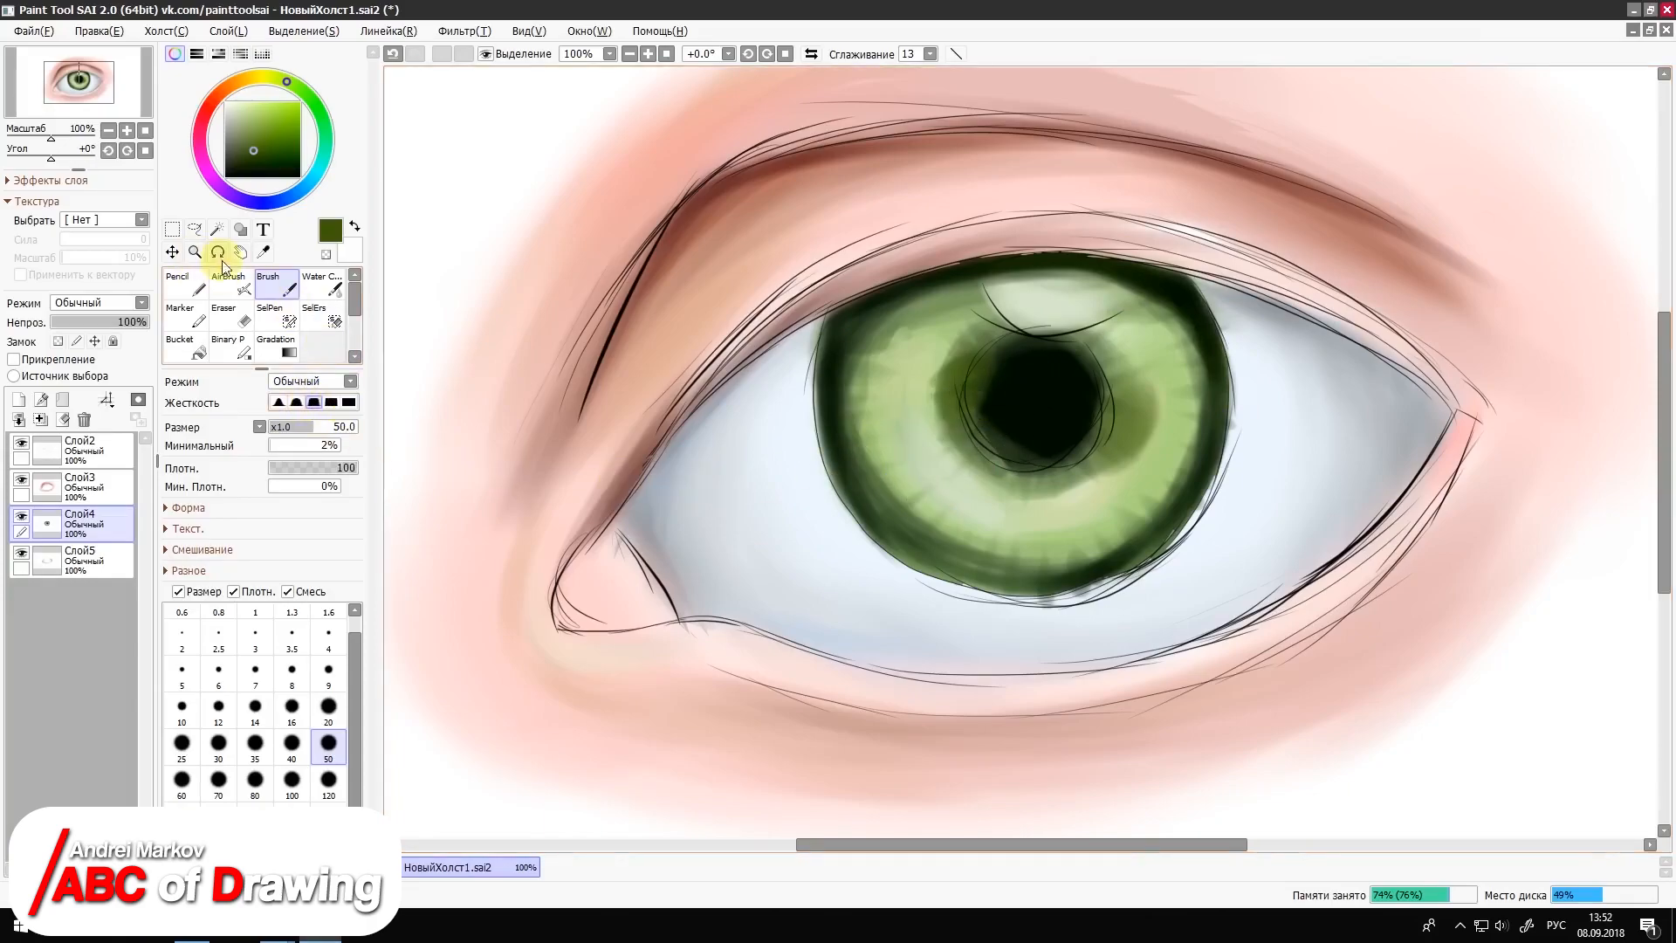
Step: Paint near-black green streaks inward from the iris rim and outward from the pupil with the Brush at size 16
{"action": "left_click", "coordinate": [255, 162]}
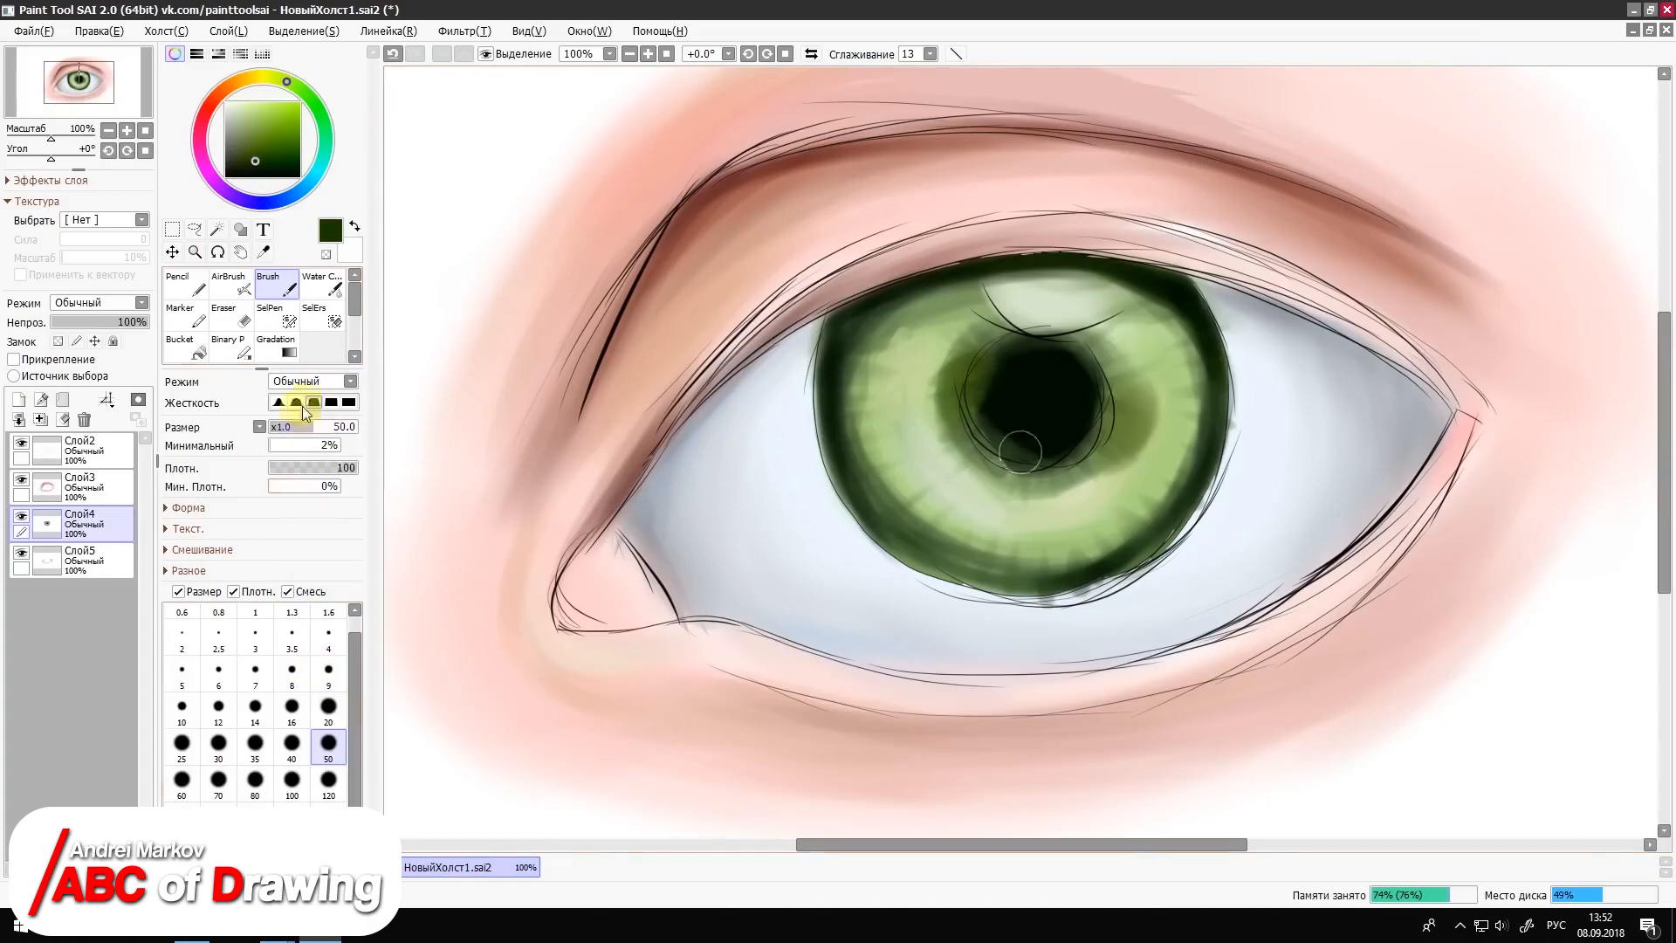
{"action": "left_click", "coordinate": [264, 171]}
{"action": "left_click", "coordinate": [292, 705]}
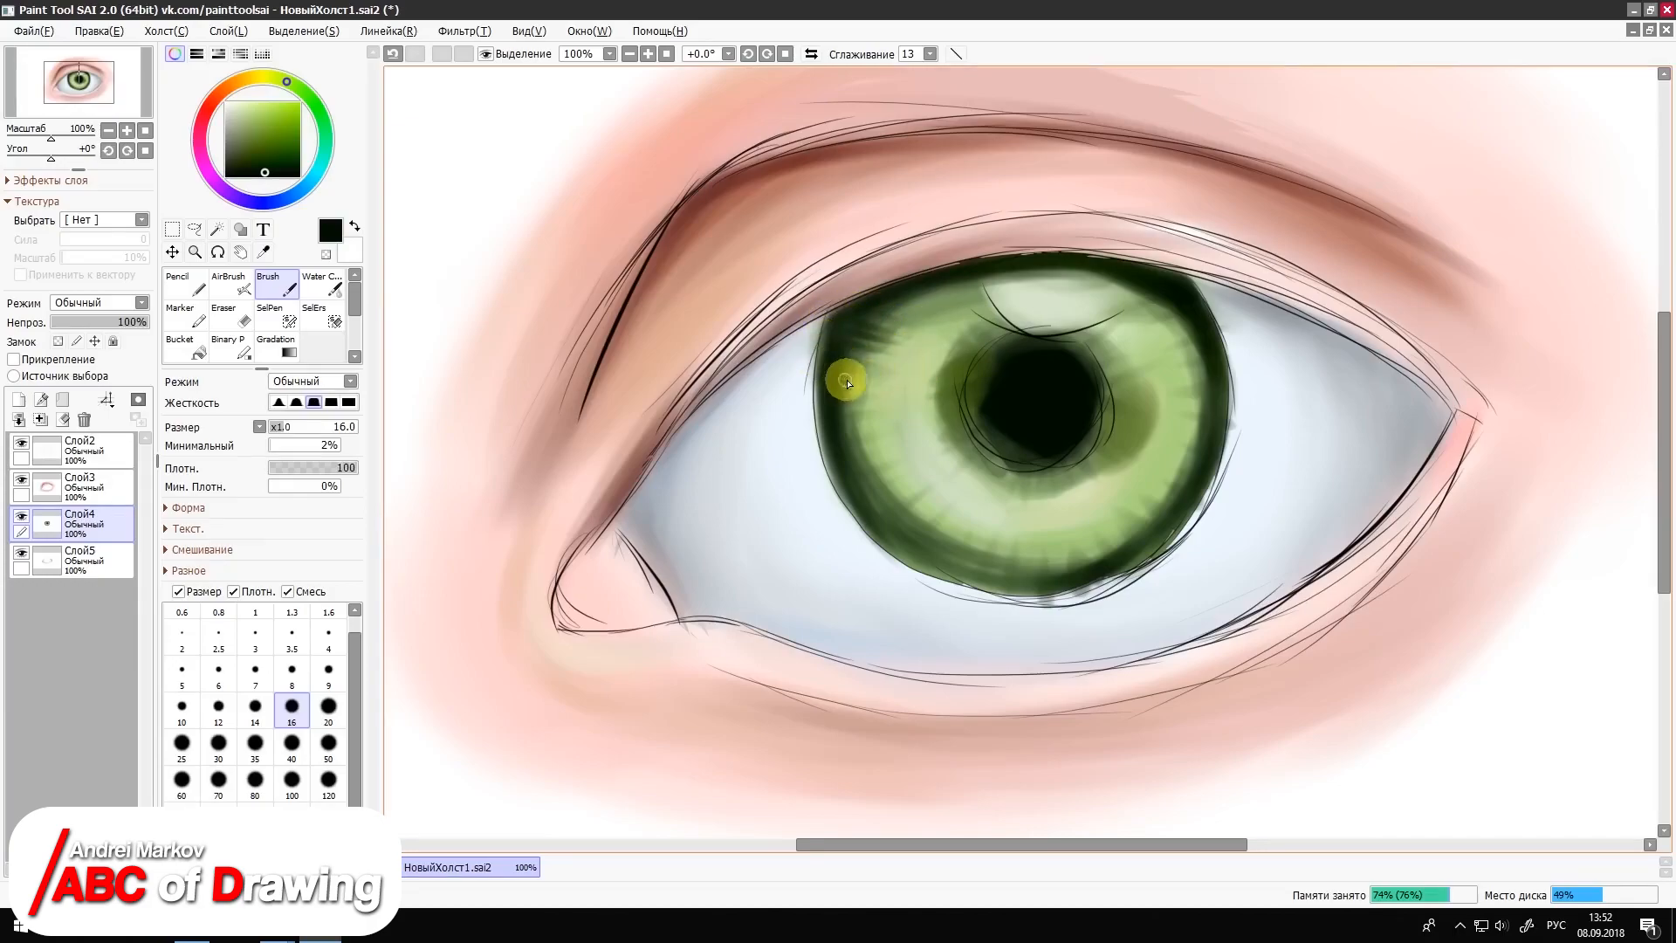
{"action": "mouse_move", "coordinate": [838, 385]}
{"action": "left_mouse_down"}
{"action": "mouse_move", "coordinate": [833, 427]}
{"action": "mouse_move", "coordinate": [860, 519]}
{"action": "mouse_move", "coordinate": [1021, 585]}
{"action": "mouse_move", "coordinate": [1074, 577]}
{"action": "mouse_move", "coordinate": [1187, 508]}
{"action": "left_mouse_up"}
{"action": "key", "text": "c"}
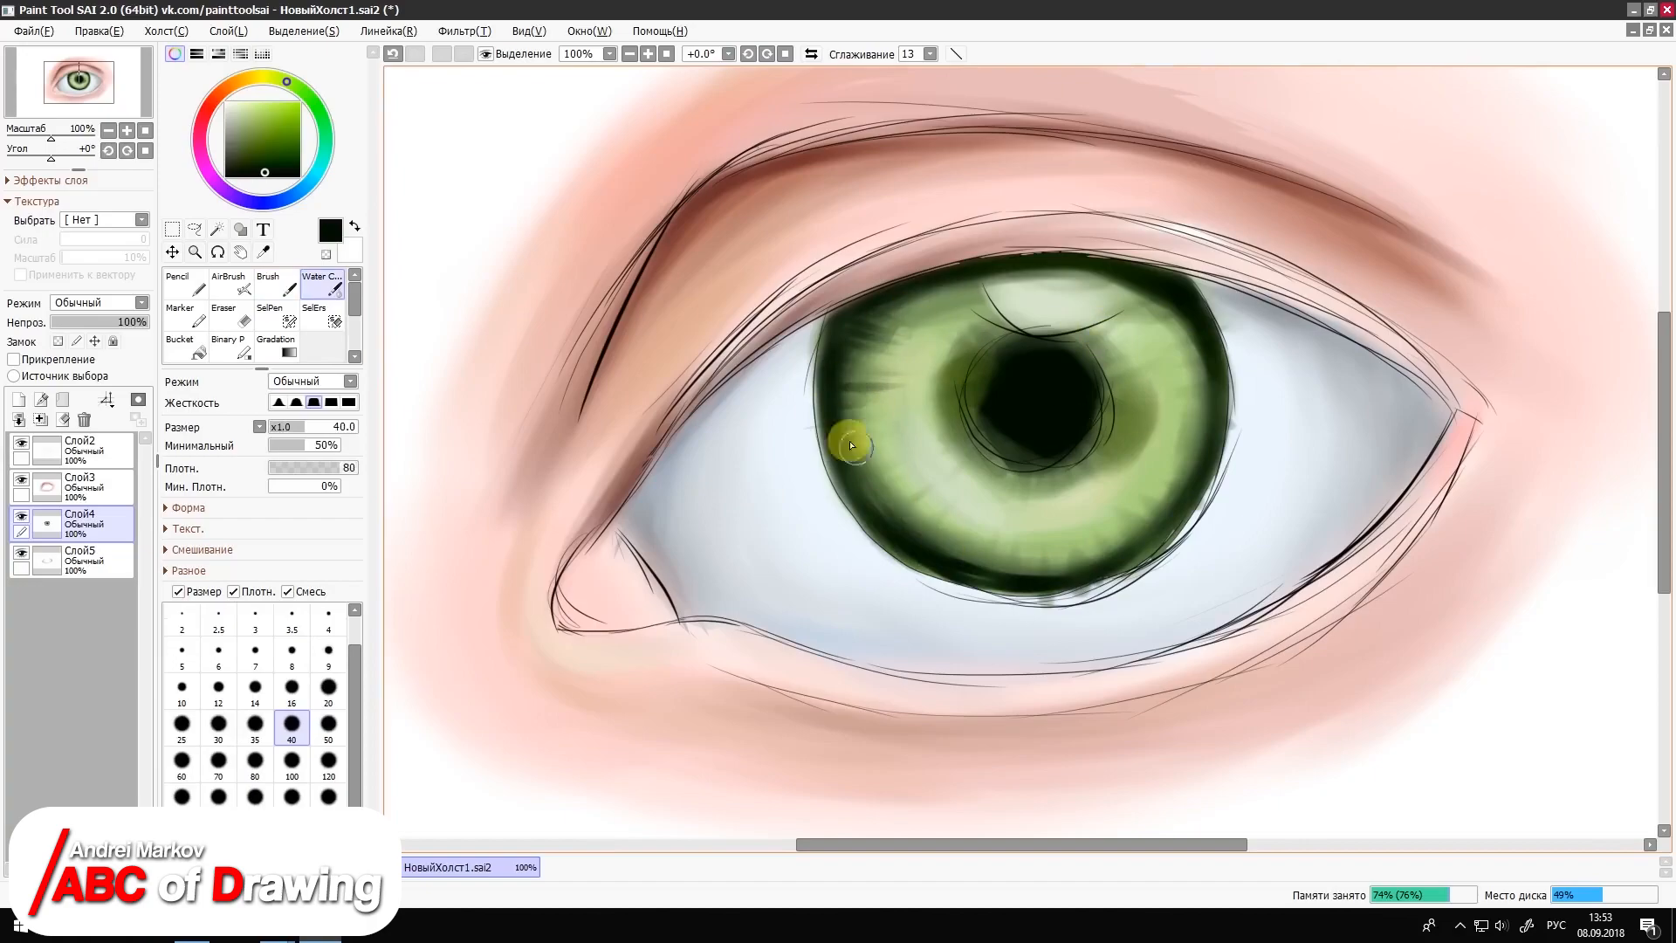
{"action": "key", "text": "b"}
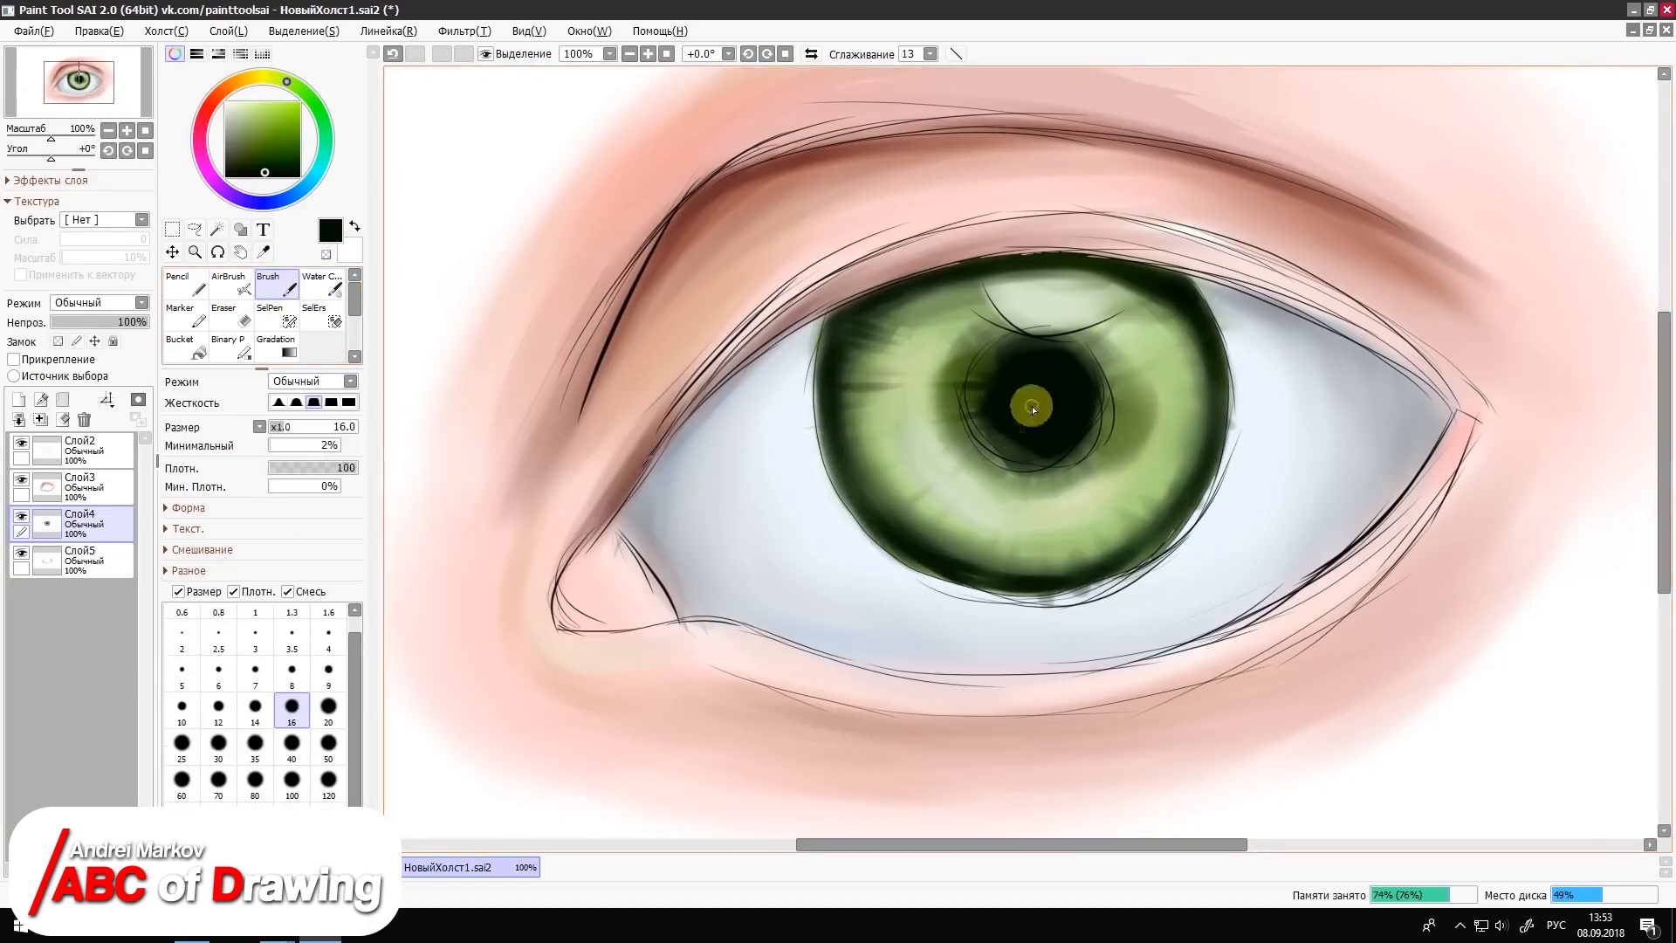
{"action": "left_click_drag", "start_coordinate": [852, 484], "coordinate": [897, 477]}
{"action": "left_click_drag", "start_coordinate": [1200, 292], "coordinate": [1157, 323]}
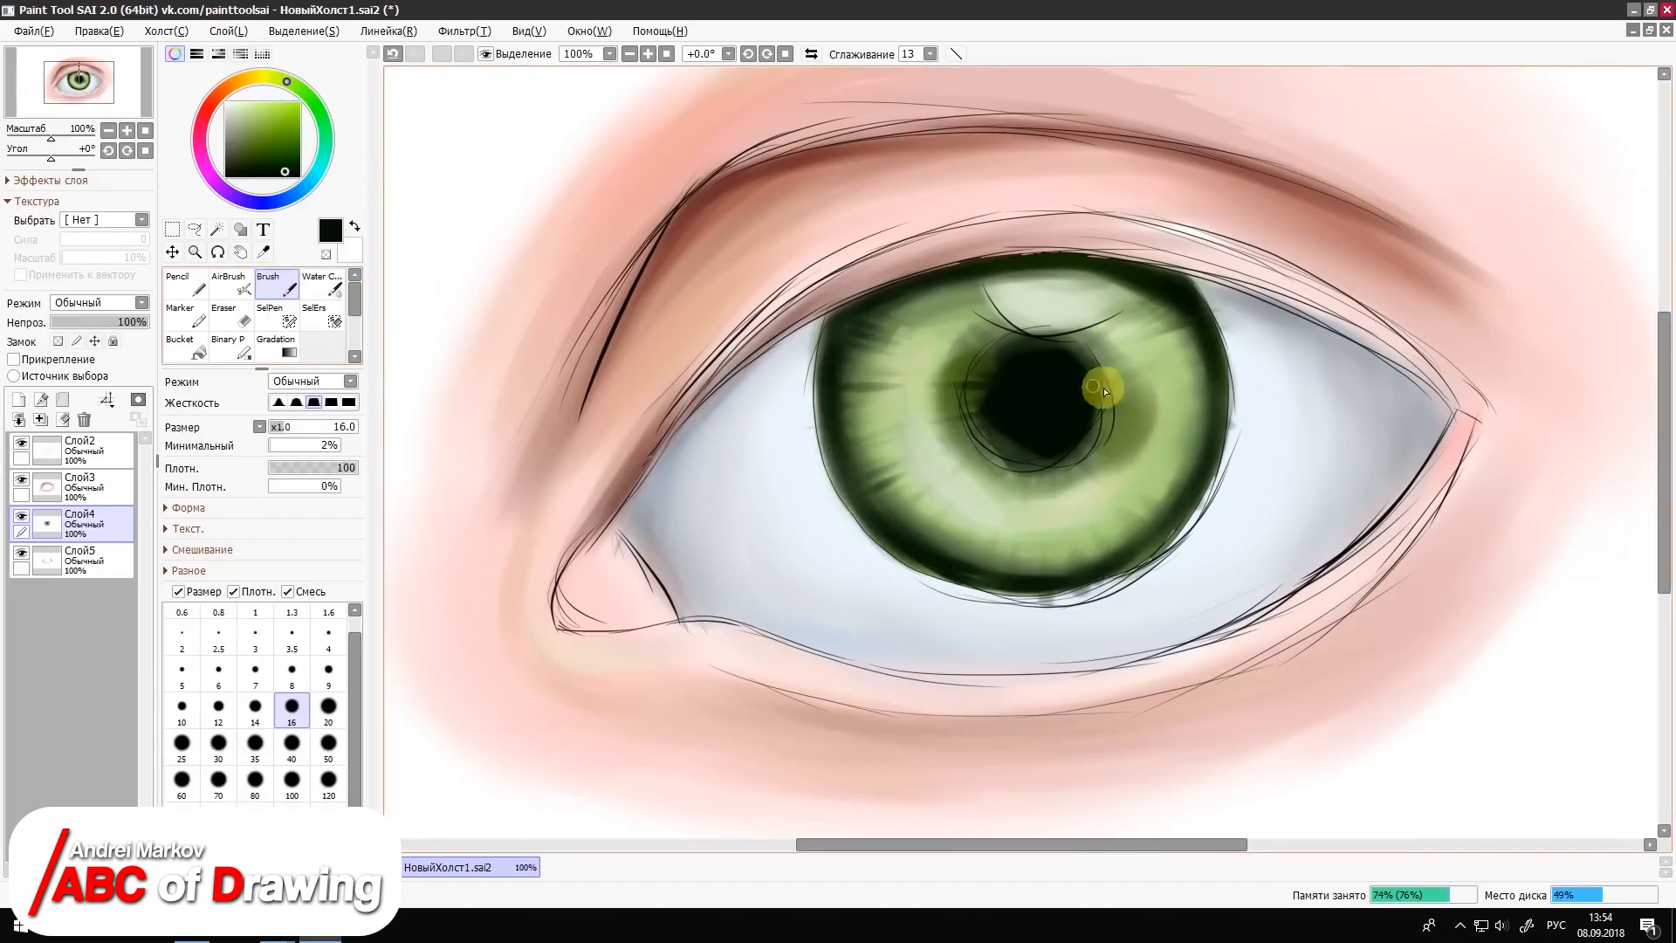
{"action": "right_click", "coordinate": [1051, 414]}
{"action": "mouse_move", "coordinate": [1101, 388]}
{"action": "left_mouse_down"}
{"action": "mouse_move", "coordinate": [1133, 391]}
{"action": "mouse_move", "coordinate": [1142, 428]}
{"action": "left_mouse_up"}
Step: Add pale yellow radial flecks across the iris with the Brush at sizes 16 and 9
{"action": "left_click", "coordinate": [261, 77]}
{"action": "left_click", "coordinate": [262, 104]}
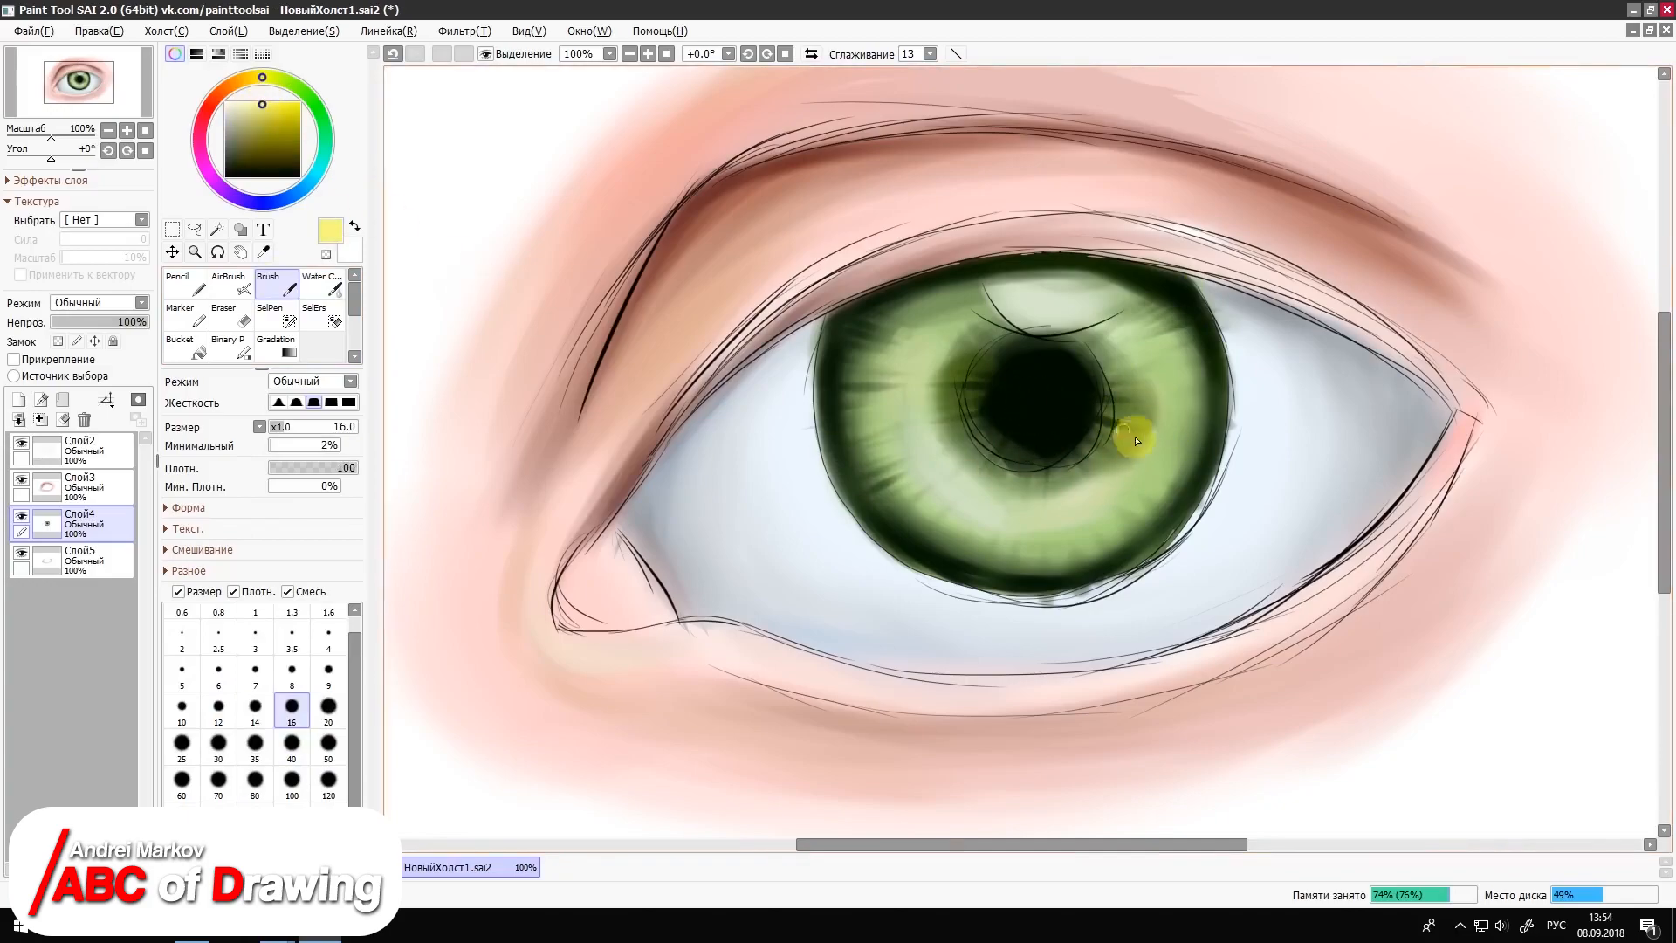
{"action": "mouse_move", "coordinate": [862, 357]}
{"action": "left_mouse_down"}
{"action": "mouse_move", "coordinate": [916, 362]}
{"action": "mouse_move", "coordinate": [960, 332]}
{"action": "left_mouse_up"}
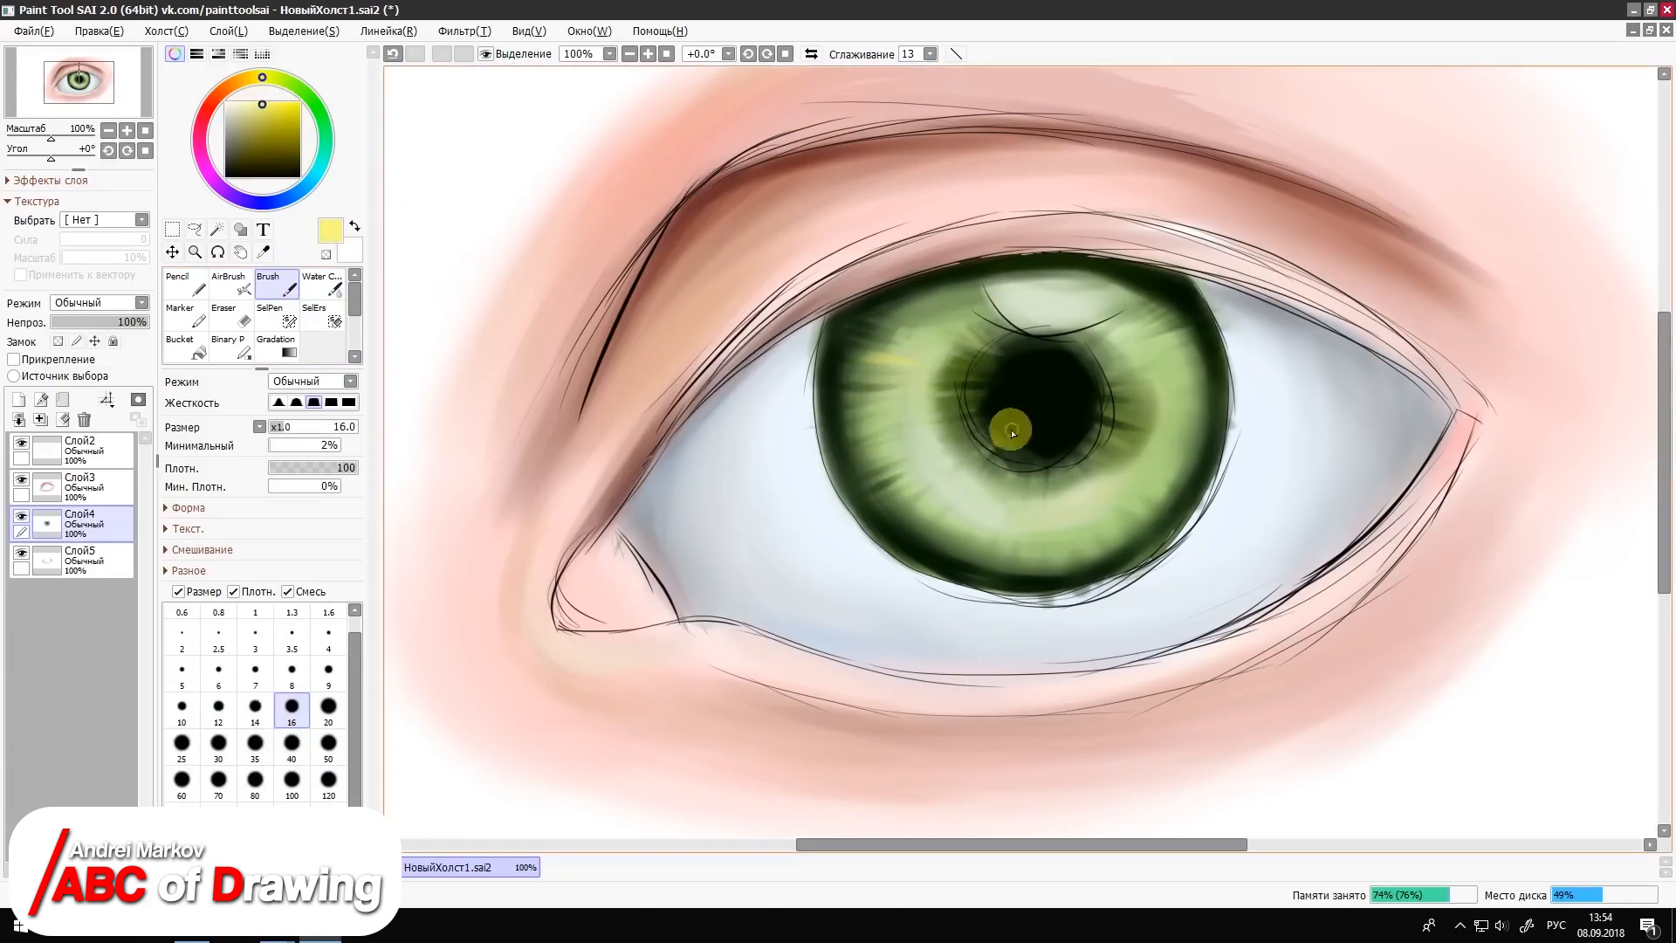
{"action": "left_click_drag", "start_coordinate": [1004, 443], "coordinate": [958, 474]}
{"action": "mouse_move", "coordinate": [1008, 587]}
{"action": "left_mouse_down"}
{"action": "mouse_move", "coordinate": [1011, 559]}
{"action": "mouse_move", "coordinate": [947, 520]}
{"action": "left_mouse_up"}
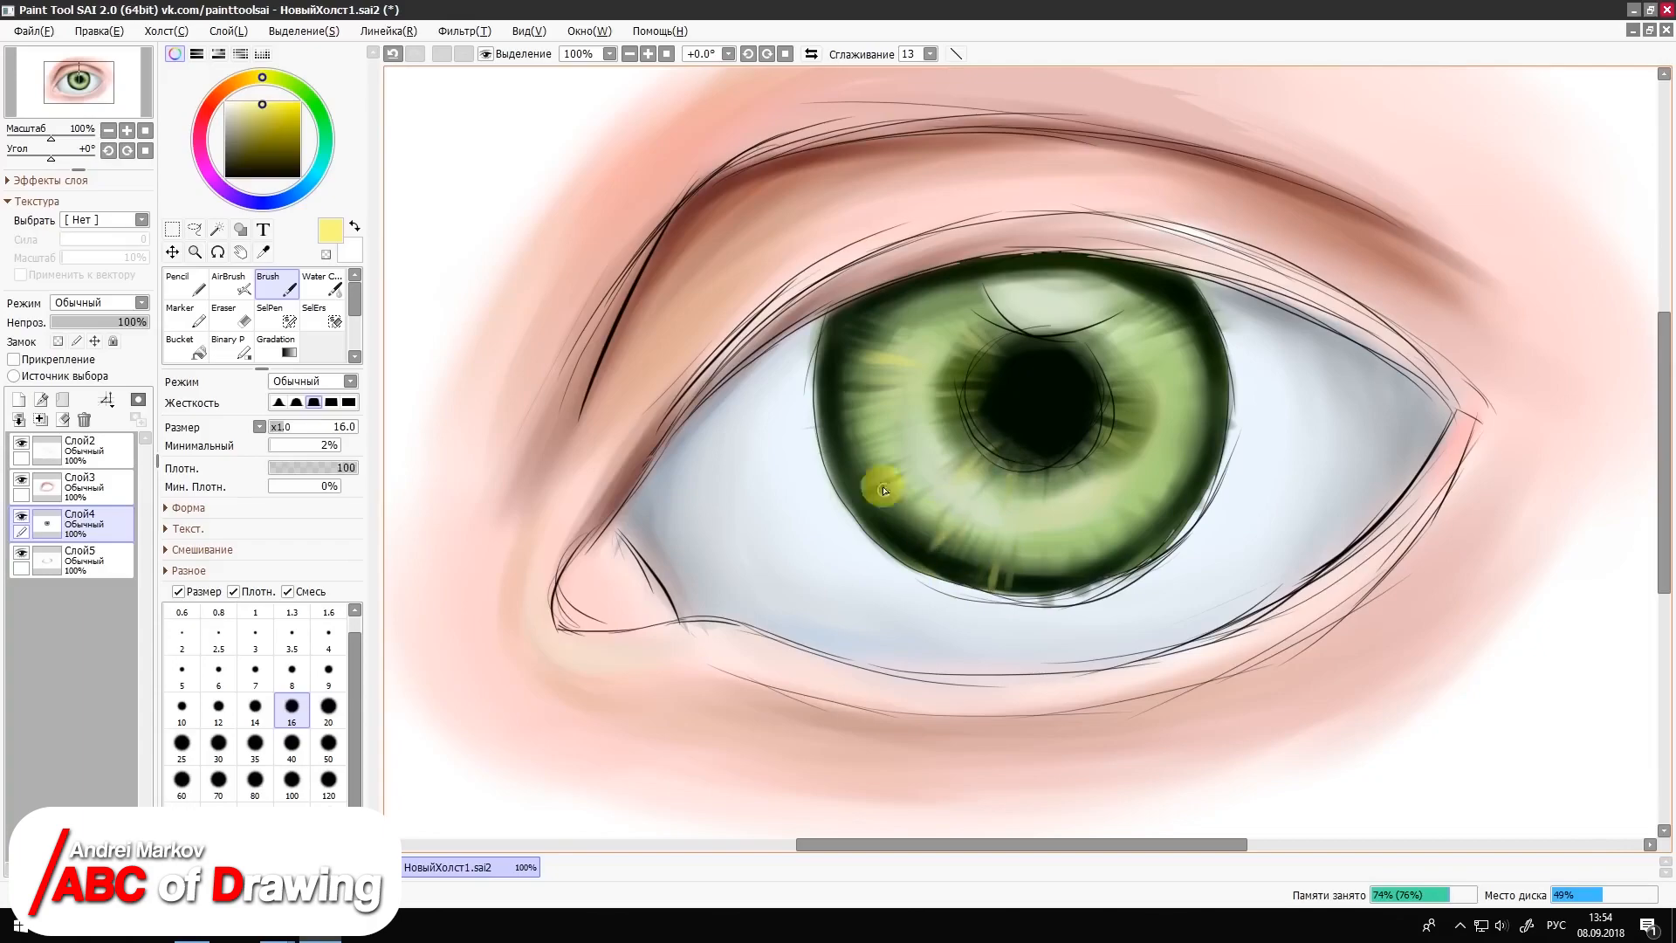
{"action": "left_click_drag", "start_coordinate": [1226, 410], "coordinate": [1201, 406]}
{"action": "left_click", "coordinate": [328, 673]}
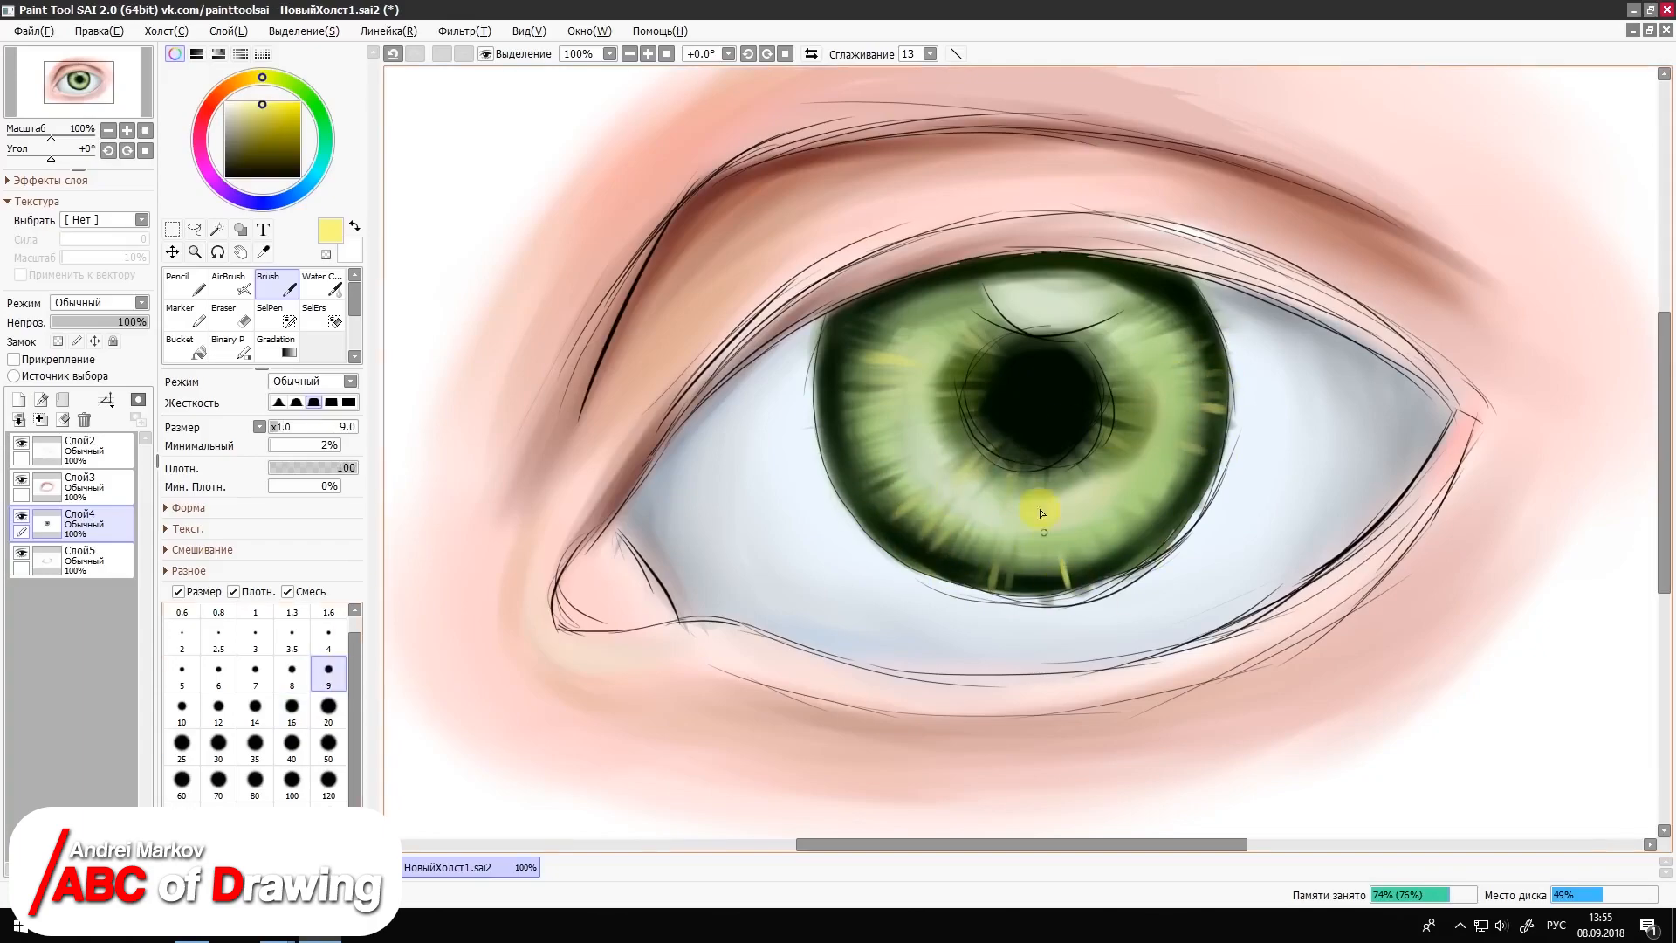
{"action": "left_click_drag", "start_coordinate": [1212, 474], "coordinate": [1188, 463]}
{"action": "left_click_drag", "start_coordinate": [1173, 516], "coordinate": [1157, 499]}
{"action": "left_click_drag", "start_coordinate": [1068, 587], "coordinate": [1060, 559]}
Step: Darken the upper part of the iris with dark green strokes, using the Brush at sizes 7 and 40
{"action": "left_click", "coordinate": [1104, 548], "text": "alt"}
{"action": "key", "text": "bracketleft"}
{"action": "key", "text": "bracketleft"}
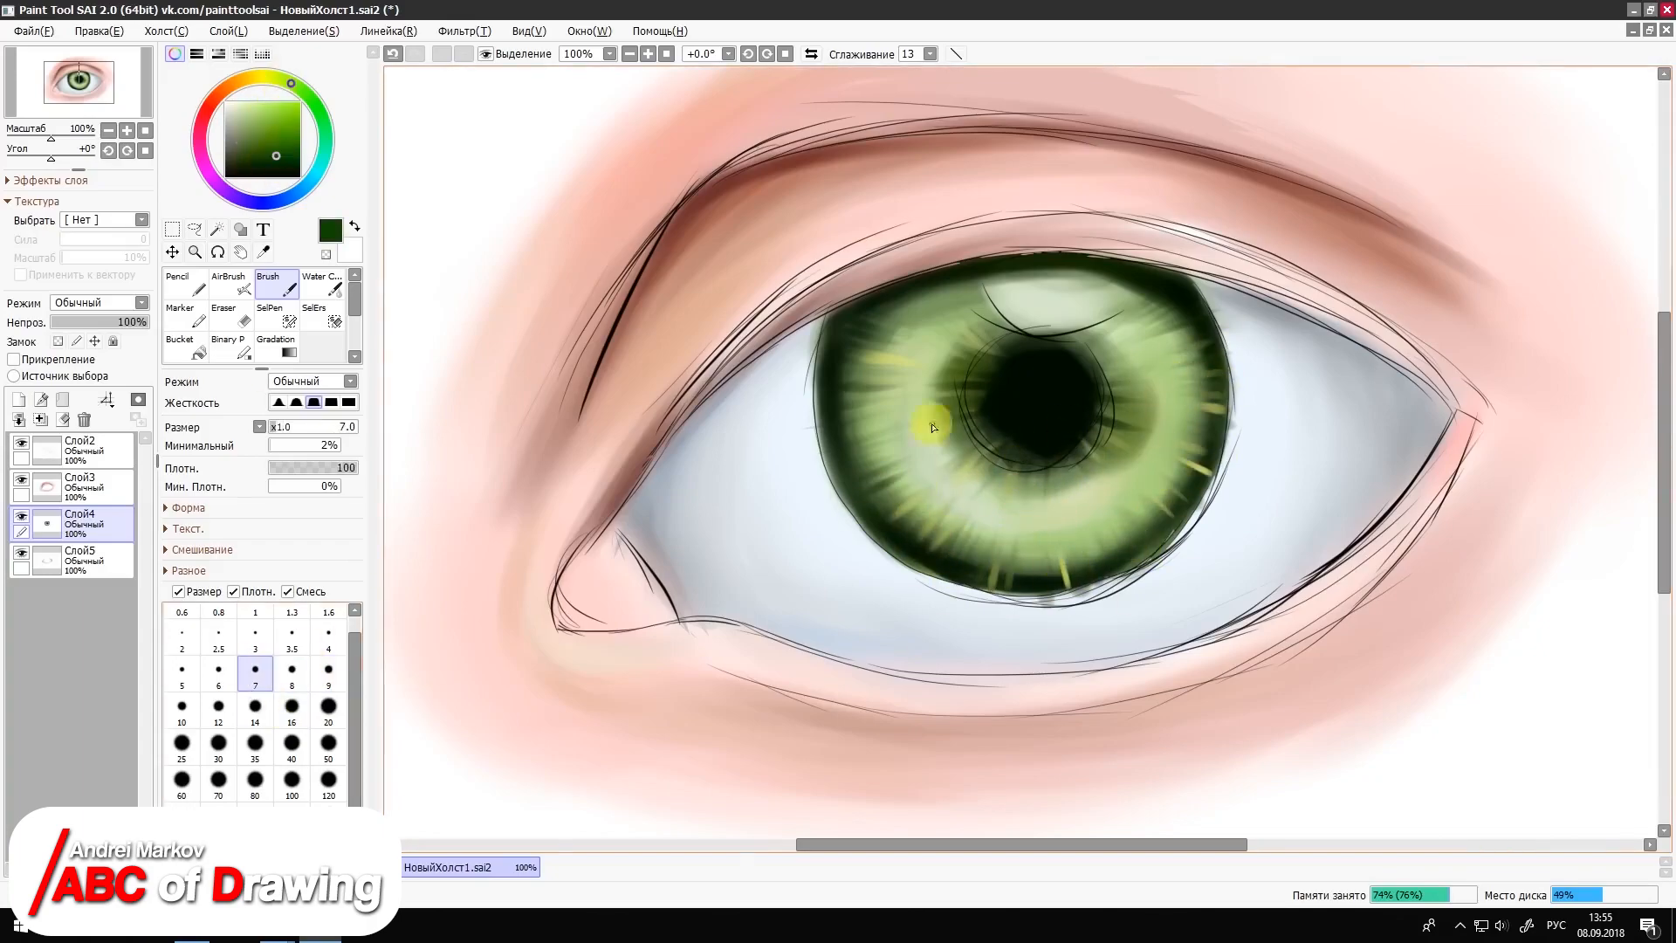
{"action": "mouse_move", "coordinate": [957, 279]}
{"action": "left_mouse_down"}
{"action": "mouse_move", "coordinate": [972, 306]}
{"action": "mouse_move", "coordinate": [937, 320]}
{"action": "left_mouse_up"}
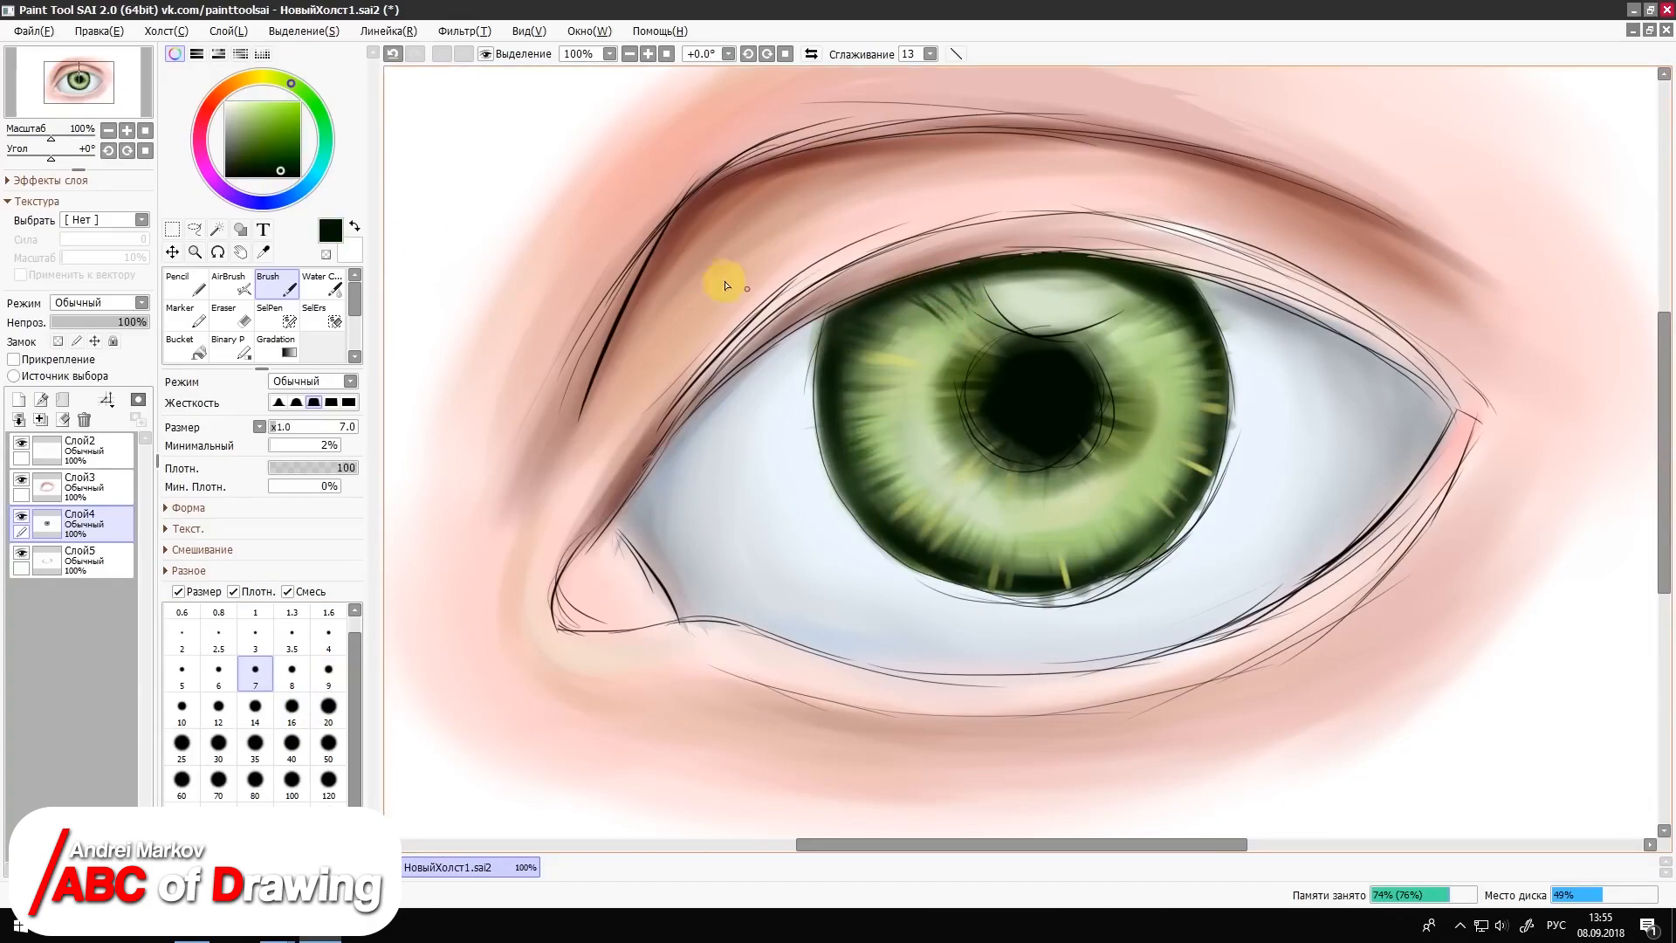
{"action": "left_click", "coordinate": [294, 744]}
{"action": "left_click", "coordinate": [940, 366], "text": "alt"}
{"action": "left_click", "coordinate": [943, 290], "text": "alt"}
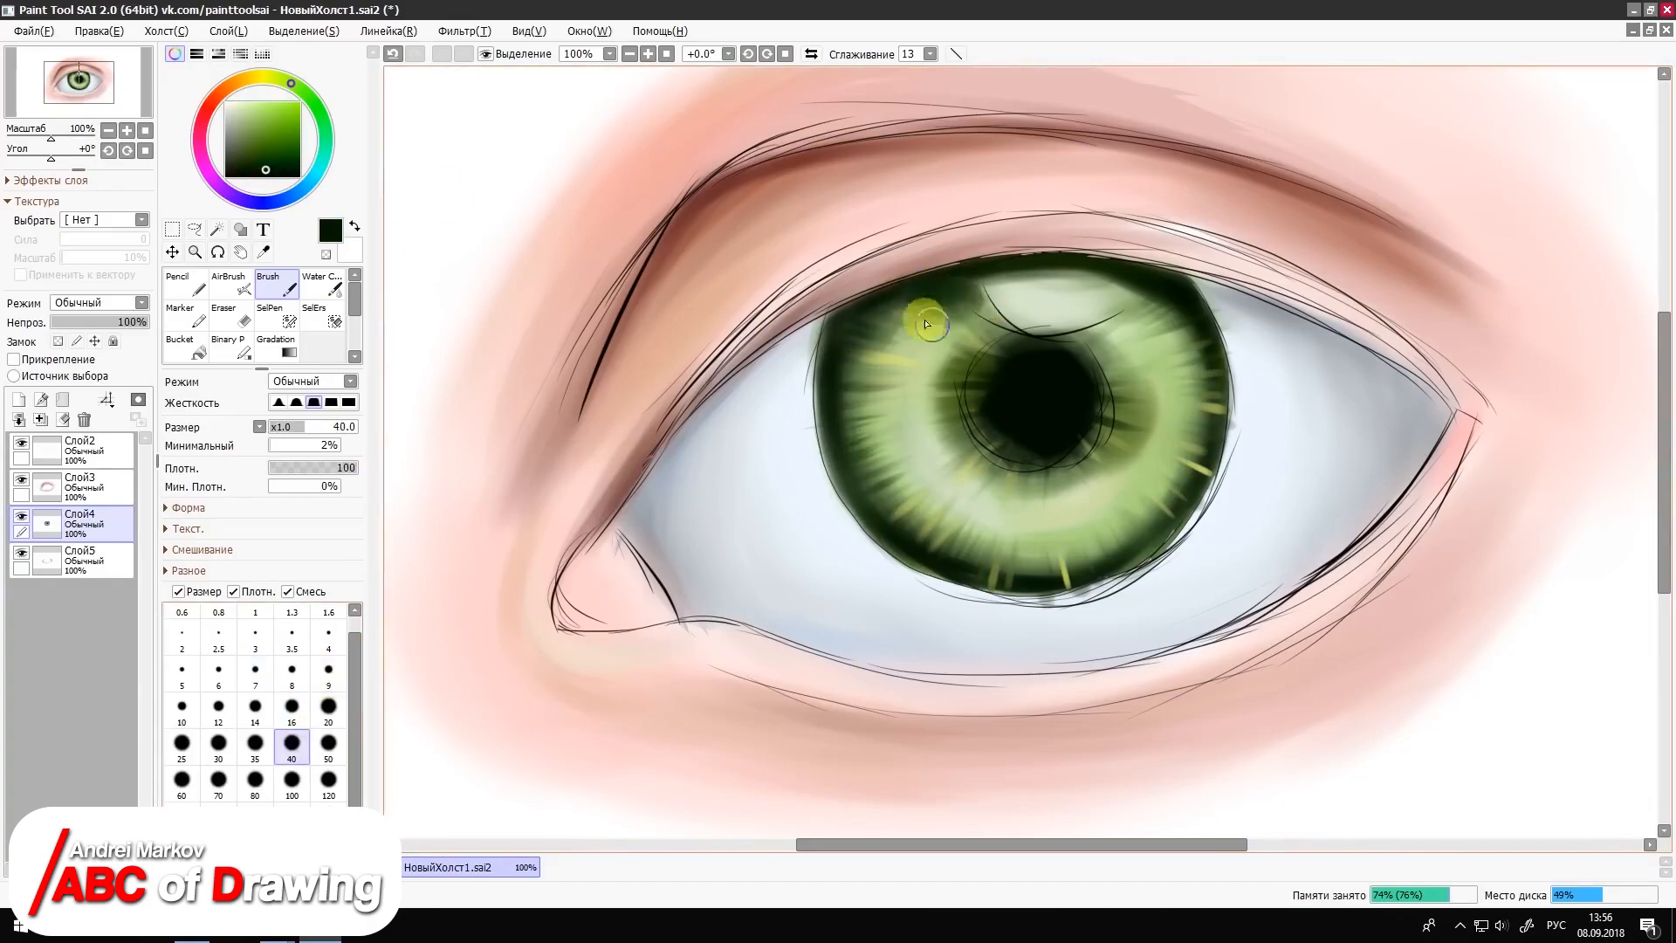
Step: Airbrush very dark green shading under the upper lid at size 20 and fine iris streaks at size 8
{"action": "left_click", "coordinate": [230, 281]}
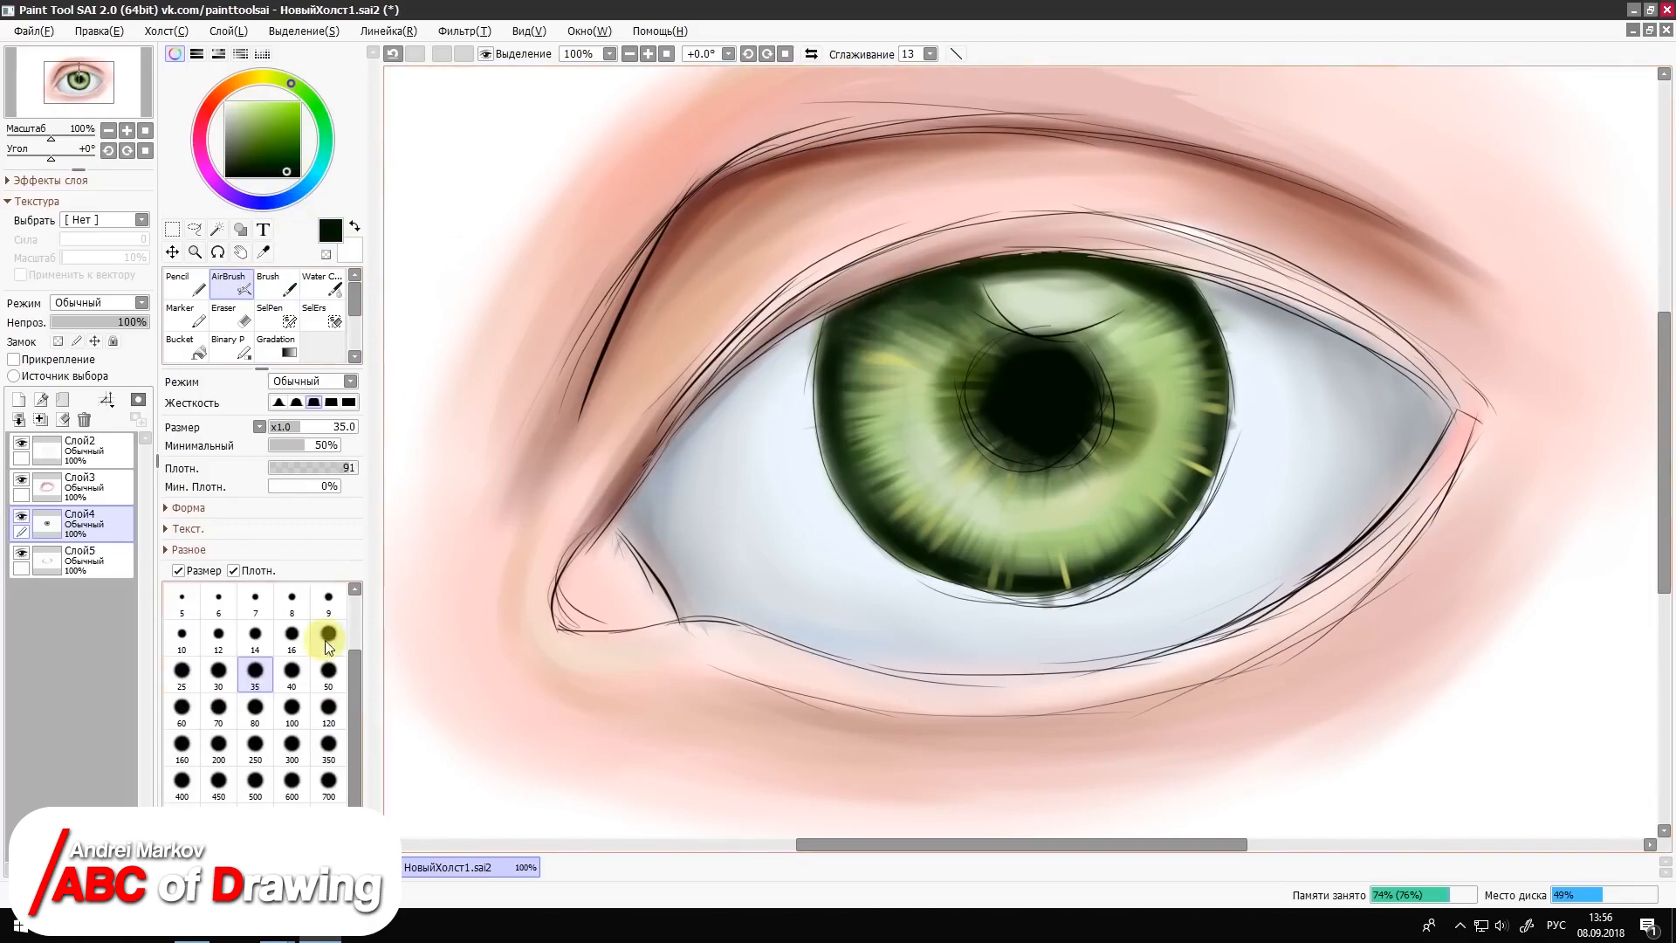
{"action": "left_click", "coordinate": [328, 644]}
{"action": "left_click_drag", "start_coordinate": [916, 281], "coordinate": [986, 278]}
{"action": "mouse_move", "coordinate": [1204, 306]}
{"action": "left_mouse_down"}
{"action": "mouse_move", "coordinate": [1129, 283]}
{"action": "mouse_move", "coordinate": [1157, 321]}
{"action": "left_mouse_up"}
{"action": "left_click", "coordinate": [292, 602]}
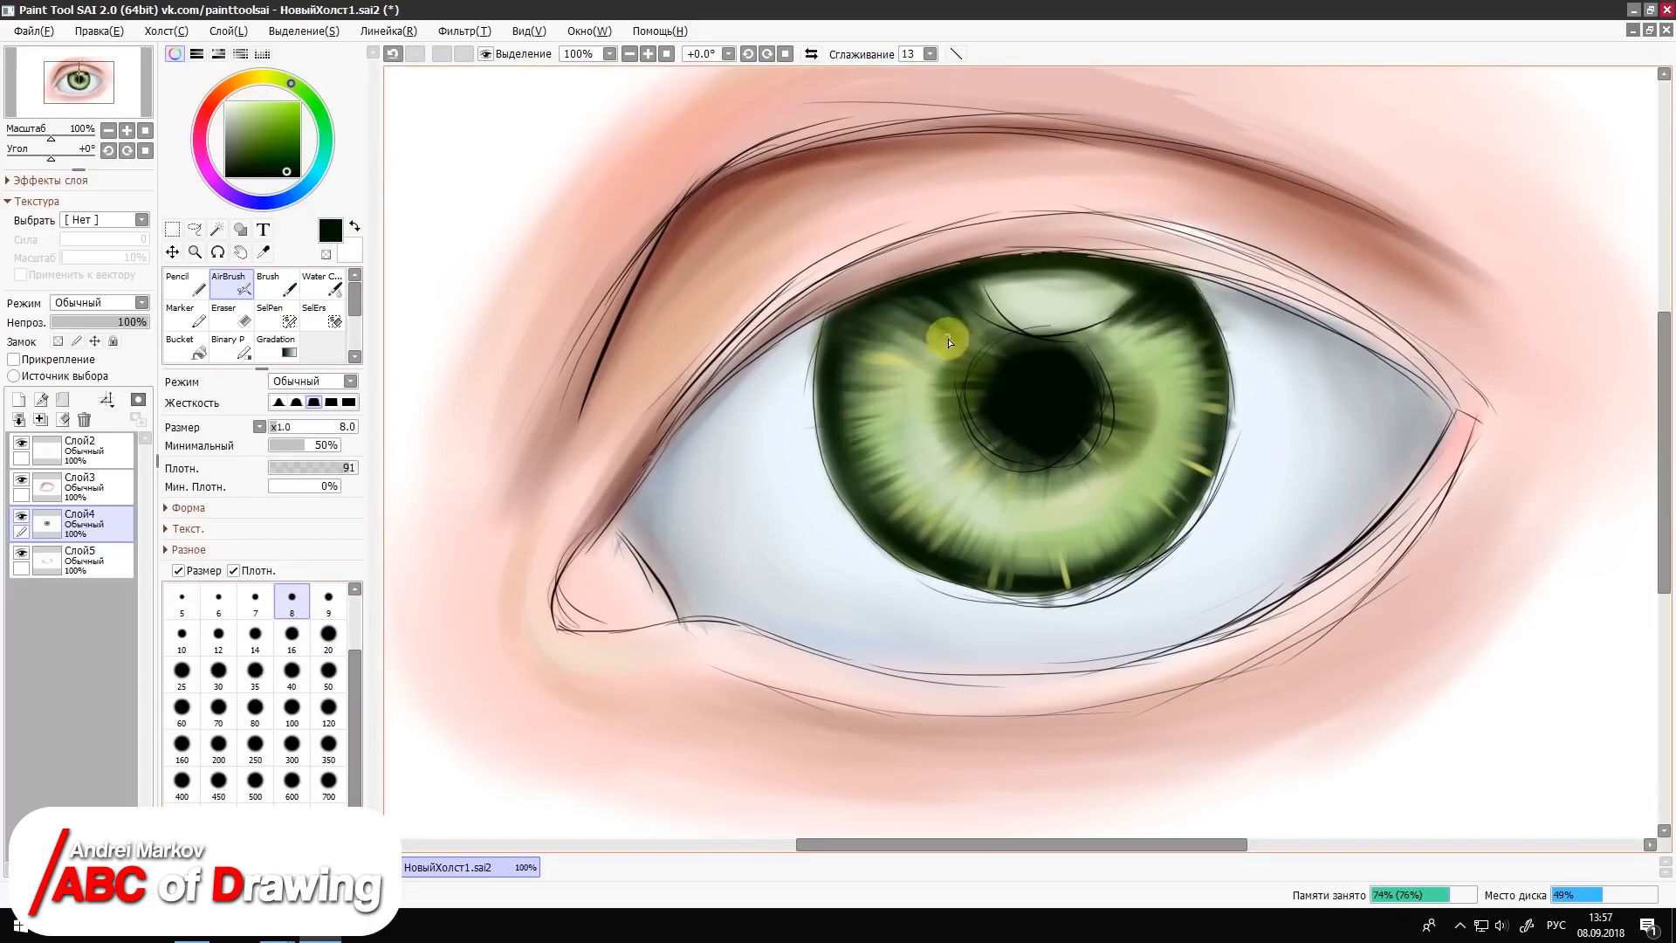
Step: Cover the pupil with a solid black circle using the AirBrush at size 160 with the hardest edge
{"action": "left_click", "coordinate": [328, 743]}
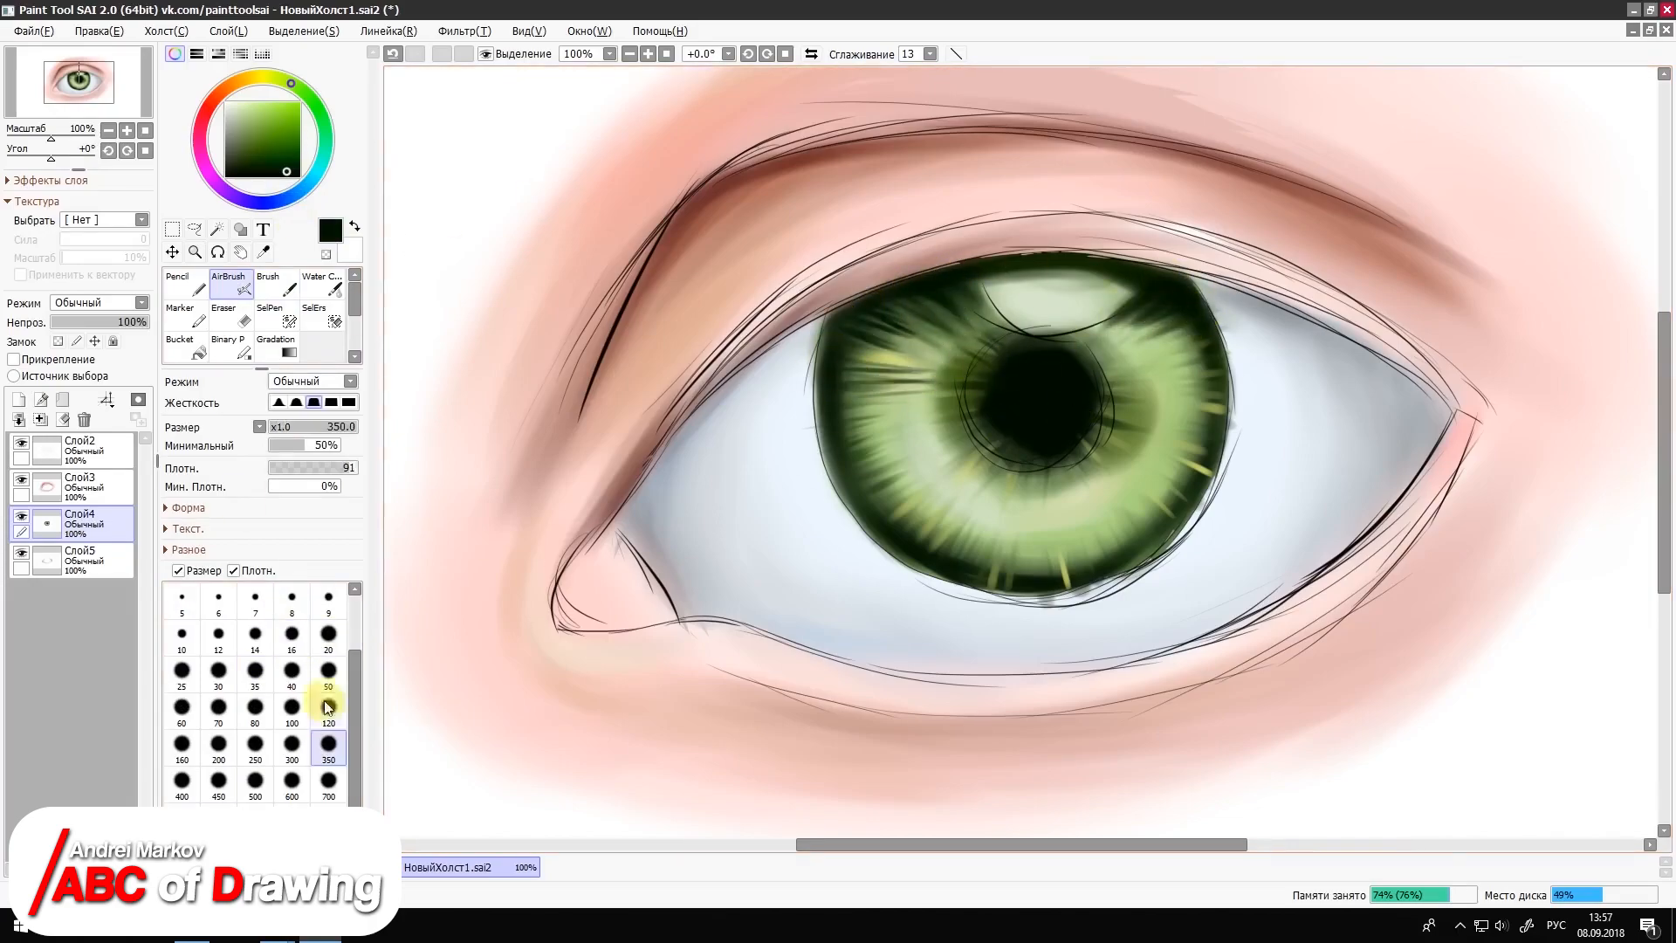
{"action": "left_click", "coordinate": [182, 744]}
{"action": "left_click", "coordinate": [349, 402]}
{"action": "left_click", "coordinate": [296, 174]}
{"action": "left_click", "coordinate": [1035, 399]}
{"action": "left_click", "coordinate": [1035, 394]}
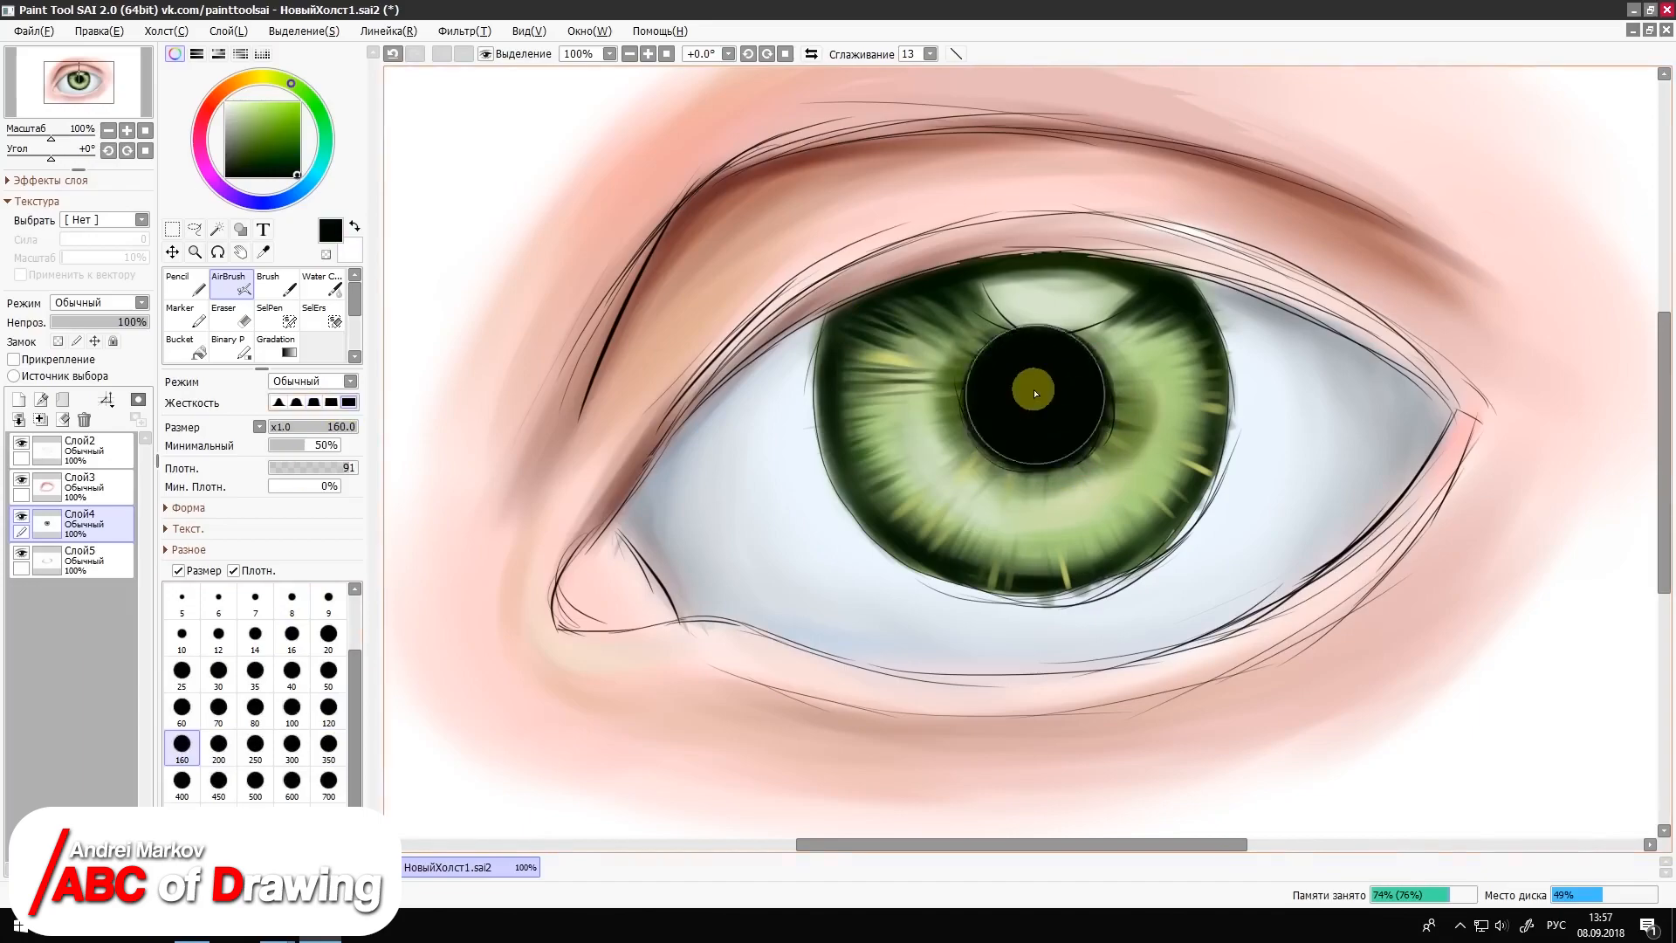
Step: Airbrush a bright white highlight above the pupil at size 50 with a slightly softer edge
{"action": "left_click", "coordinate": [328, 670]}
{"action": "left_click", "coordinate": [331, 402]}
{"action": "left_click", "coordinate": [225, 103]}
{"action": "left_click_drag", "start_coordinate": [1021, 307], "coordinate": [1112, 308]}
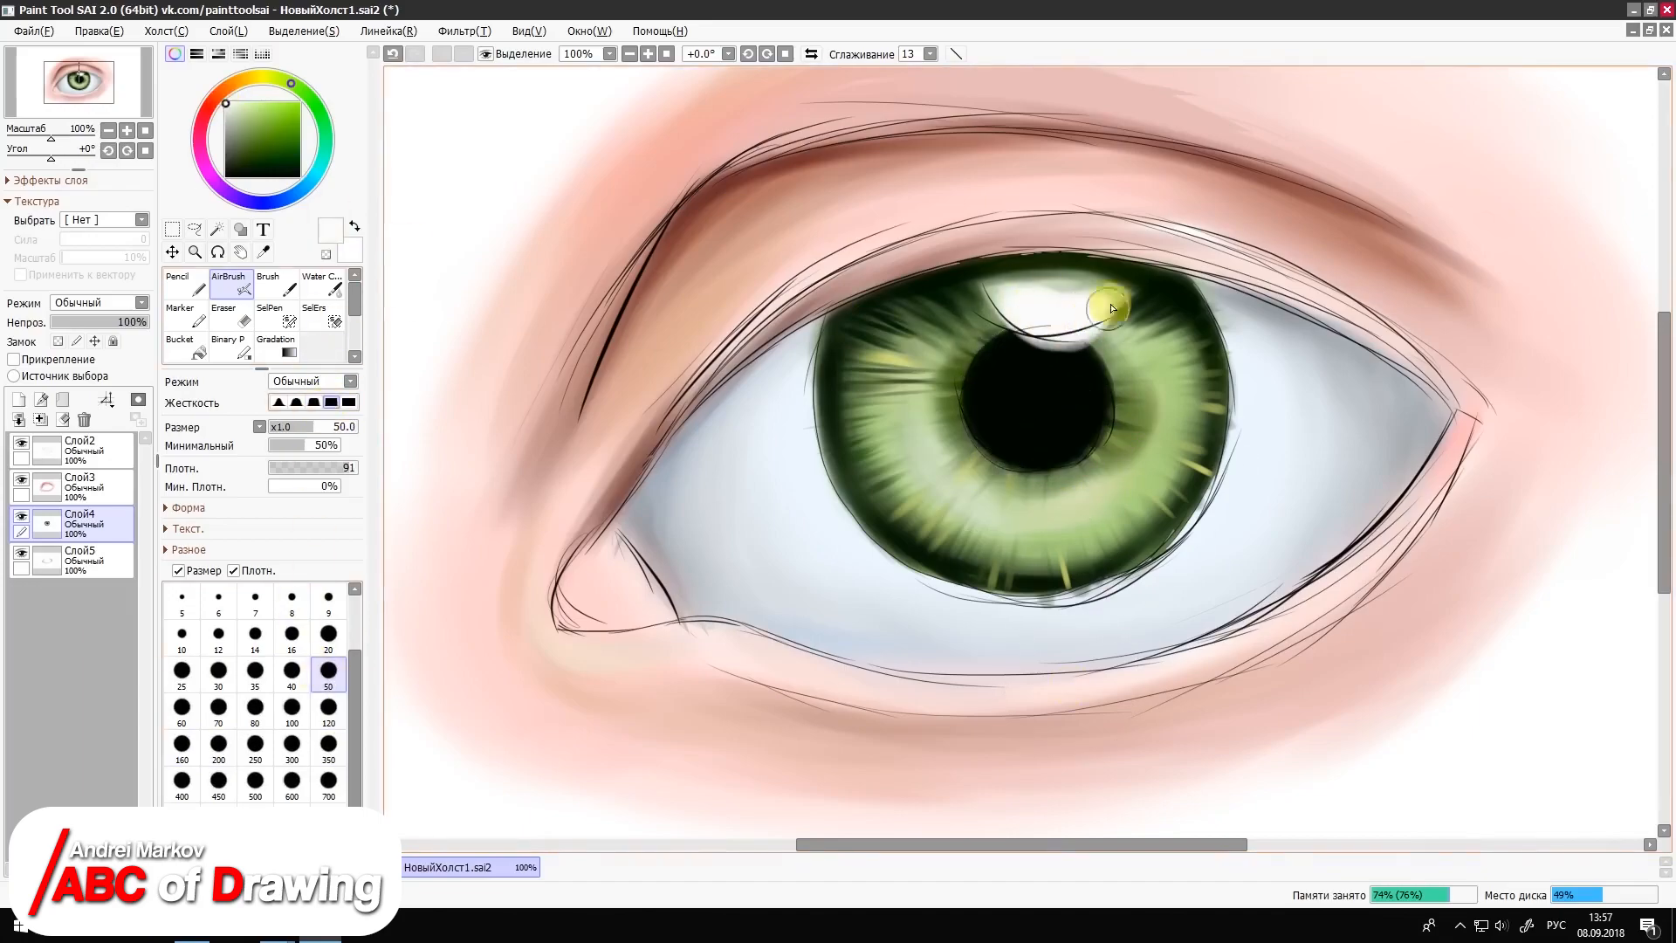
Step: Hide the sketch layer Слой2 and even out the outer iris rim with the Brush, finishing at size 40 with the softest edge
{"action": "left_click", "coordinate": [21, 442]}
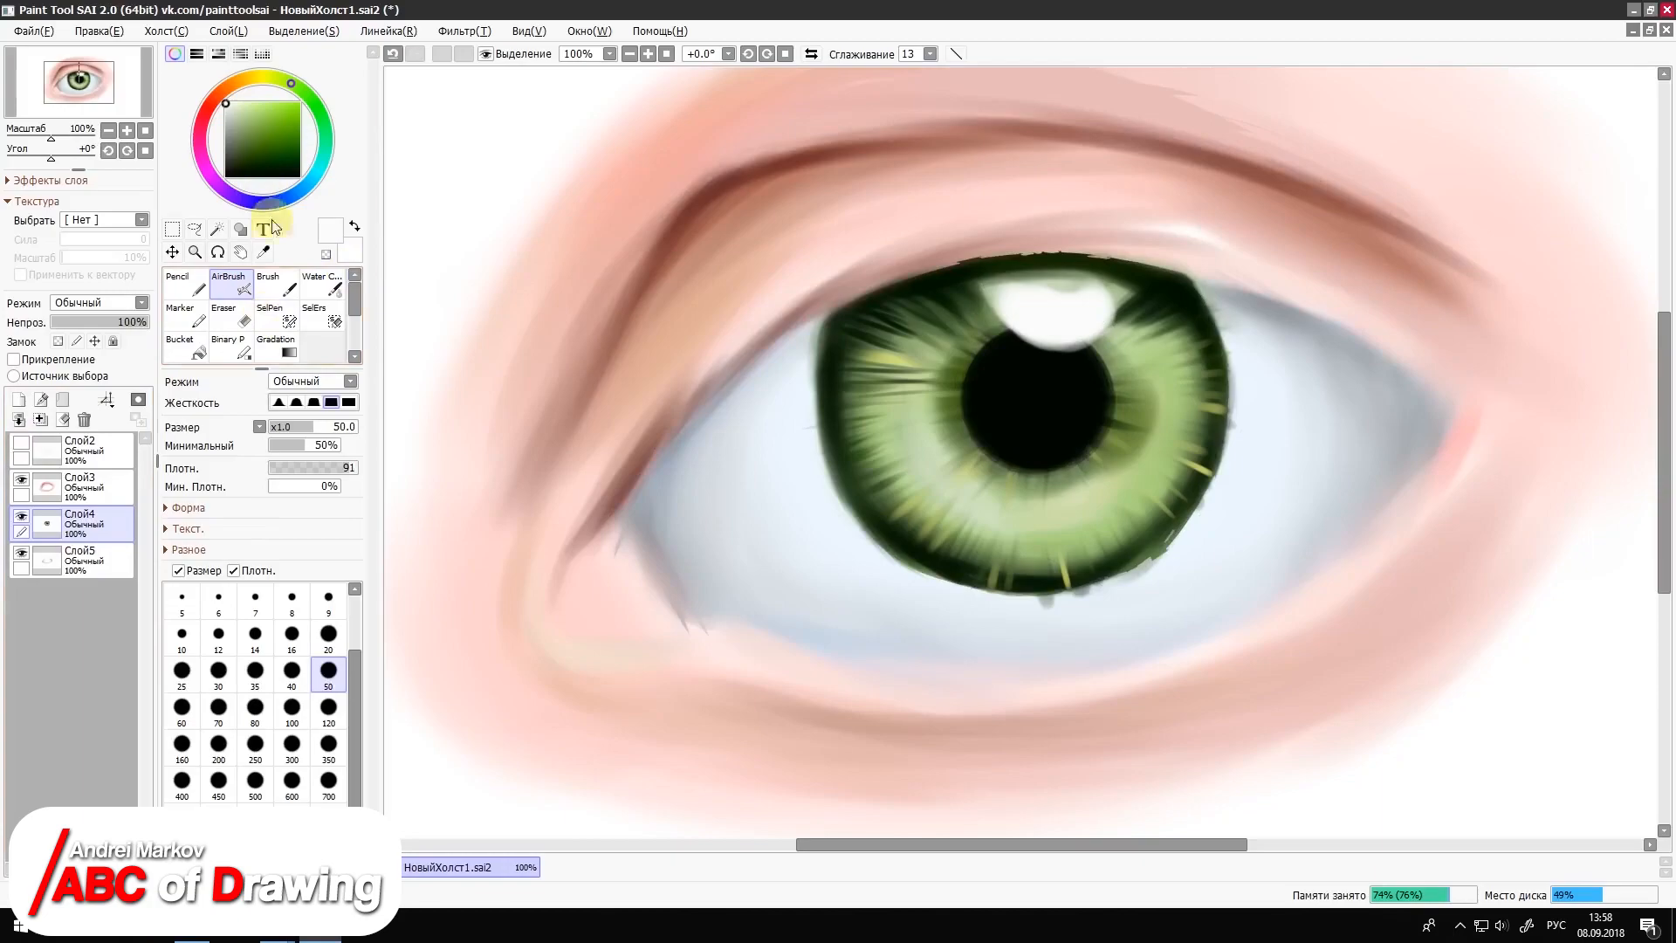
{"action": "left_click", "coordinate": [276, 284]}
{"action": "left_click", "coordinate": [966, 588], "text": "alt"}
{"action": "mouse_move", "coordinate": [1215, 384]}
{"action": "left_mouse_down"}
{"action": "mouse_move", "coordinate": [1208, 457]}
{"action": "mouse_move", "coordinate": [1096, 585]}
{"action": "mouse_move", "coordinate": [1023, 586]}
{"action": "left_mouse_up"}
{"action": "left_click", "coordinate": [818, 342], "text": "alt"}
{"action": "mouse_move", "coordinate": [814, 349]}
{"action": "left_mouse_down"}
{"action": "mouse_move", "coordinate": [820, 466]}
{"action": "mouse_move", "coordinate": [875, 550]}
{"action": "mouse_move", "coordinate": [1106, 587]}
{"action": "mouse_move", "coordinate": [1165, 559]}
{"action": "left_mouse_up"}
{"action": "left_click", "coordinate": [328, 743]}
{"action": "left_click", "coordinate": [291, 744]}
{"action": "left_click", "coordinate": [278, 403]}
{"action": "mouse_move", "coordinate": [1198, 296]}
{"action": "left_mouse_down"}
{"action": "mouse_move", "coordinate": [1197, 486]}
{"action": "mouse_move", "coordinate": [1171, 541]}
{"action": "mouse_move", "coordinate": [1003, 591]}
{"action": "mouse_move", "coordinate": [1076, 583]}
{"action": "left_mouse_up"}
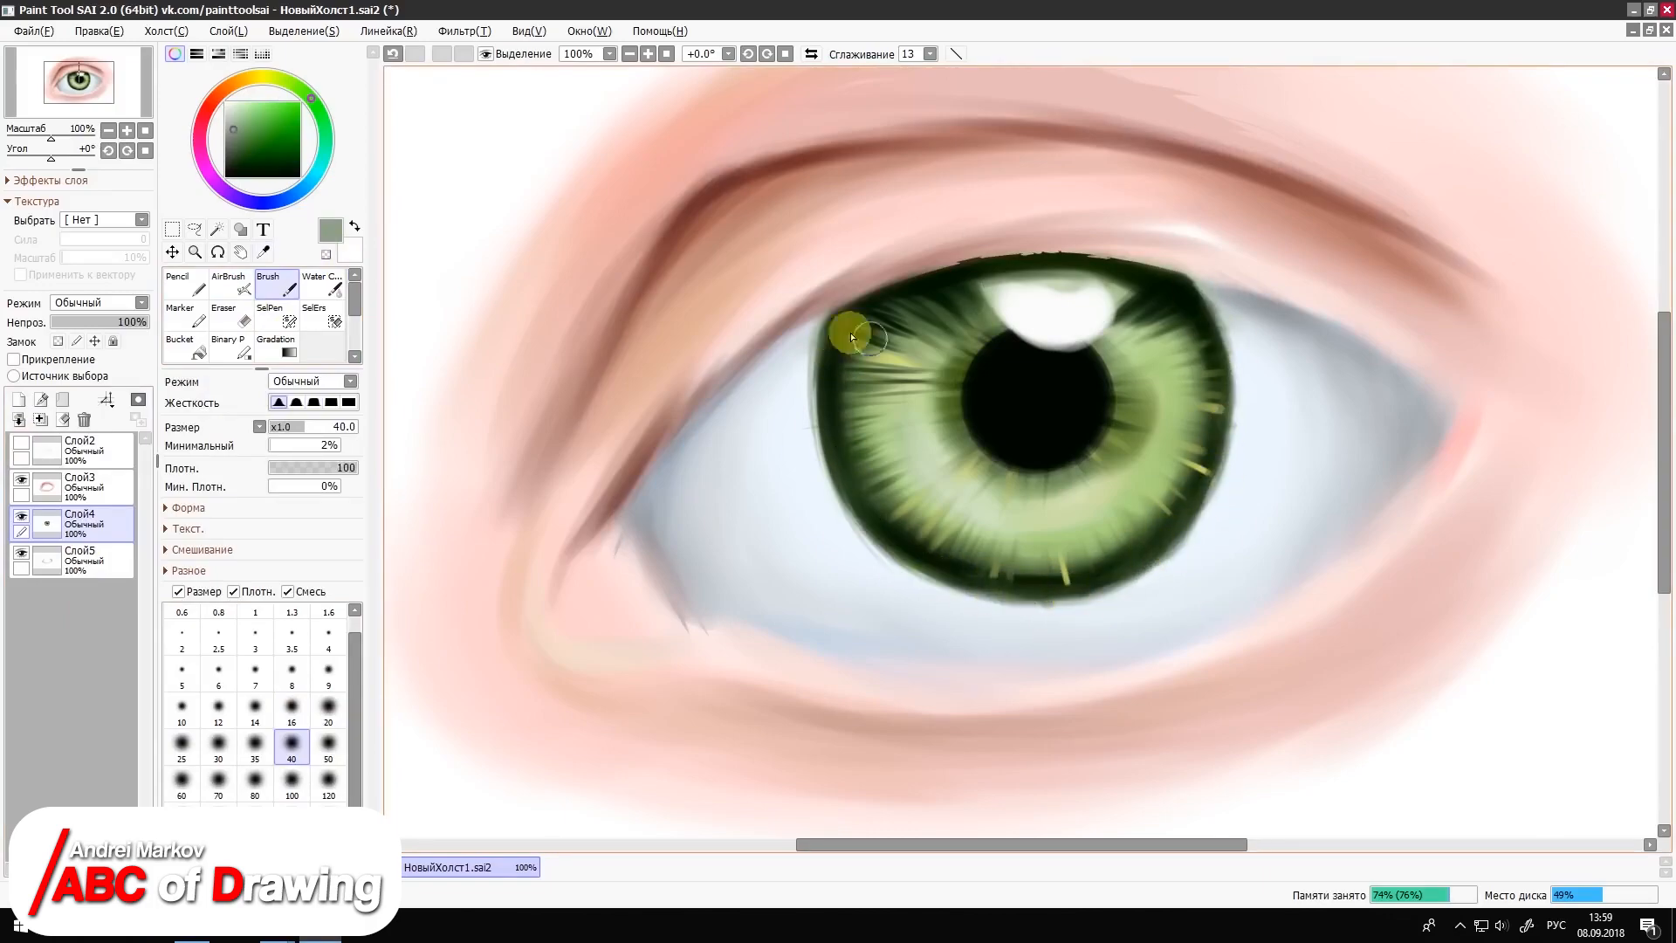
Step: Trim the outer edge of the iris with pale blue sampled from the eye white, using the Brush and AirBrush at size 20
{"action": "left_click", "coordinate": [262, 252]}
{"action": "left_click", "coordinate": [790, 384]}
{"action": "left_click", "coordinate": [280, 286]}
{"action": "left_click", "coordinate": [328, 709]}
{"action": "left_click", "coordinate": [348, 403]}
{"action": "left_click", "coordinate": [229, 284]}
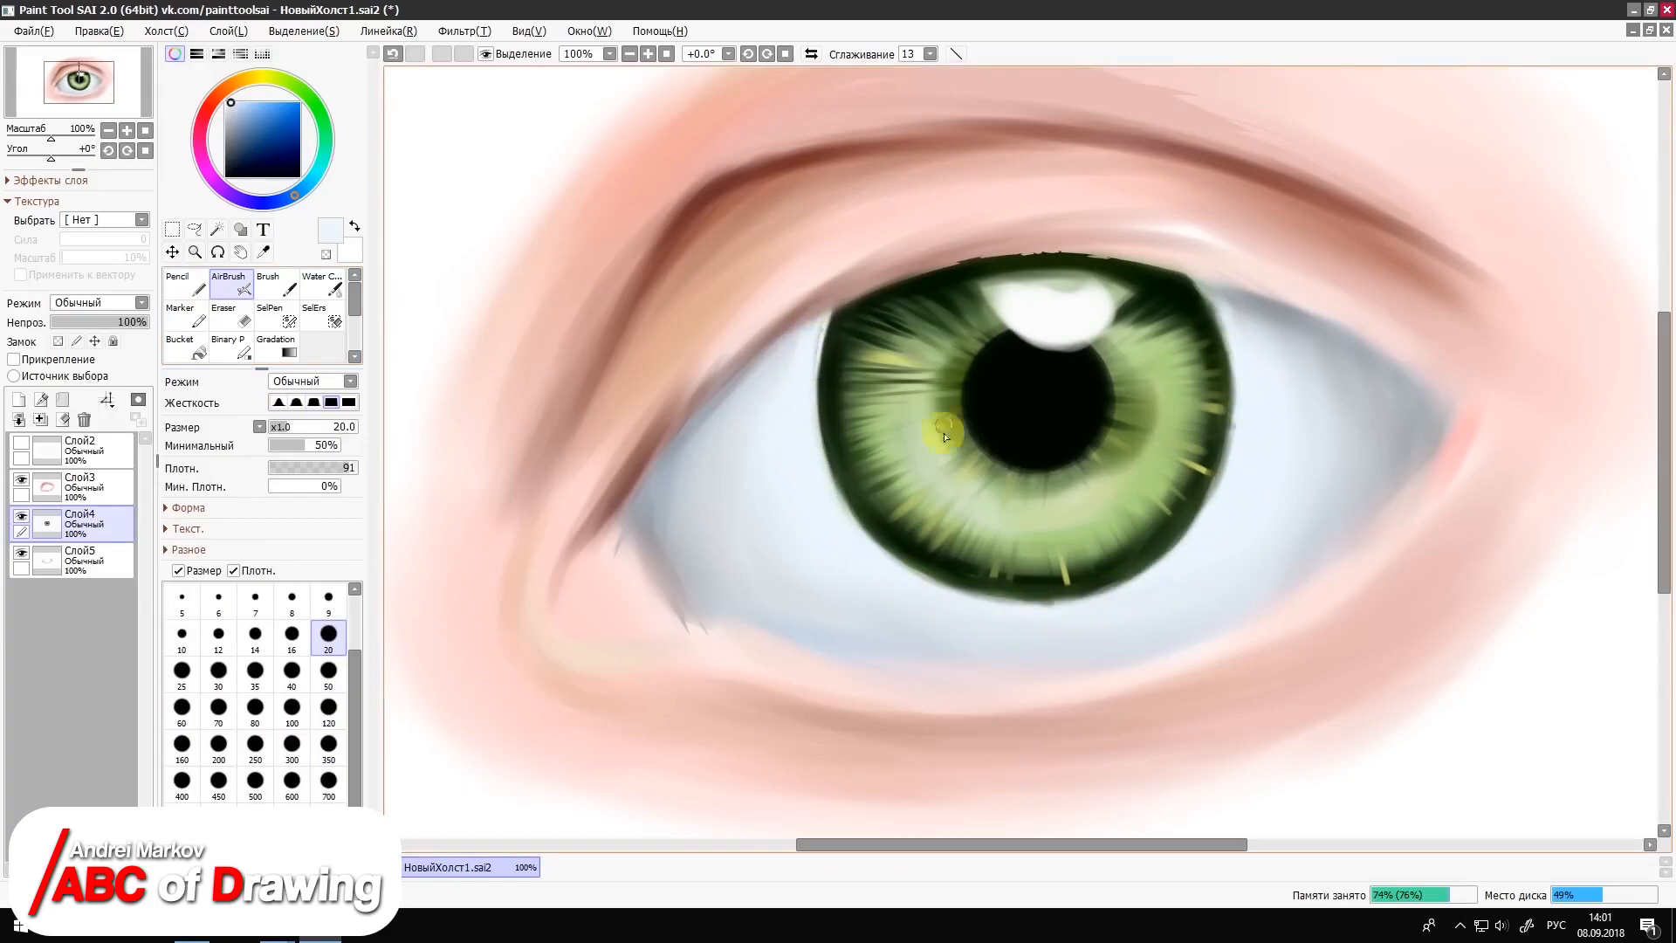
Step: Airbrush dark green along the iris rim and radial streaks around the pupil at sizes 20 and 9
{"action": "right_click", "coordinate": [1199, 302]}
{"action": "mouse_move", "coordinate": [1224, 386]}
{"action": "left_mouse_down"}
{"action": "mouse_move", "coordinate": [1212, 448]}
{"action": "mouse_move", "coordinate": [1074, 589]}
{"action": "mouse_move", "coordinate": [953, 571]}
{"action": "mouse_move", "coordinate": [1066, 582]}
{"action": "left_mouse_up"}
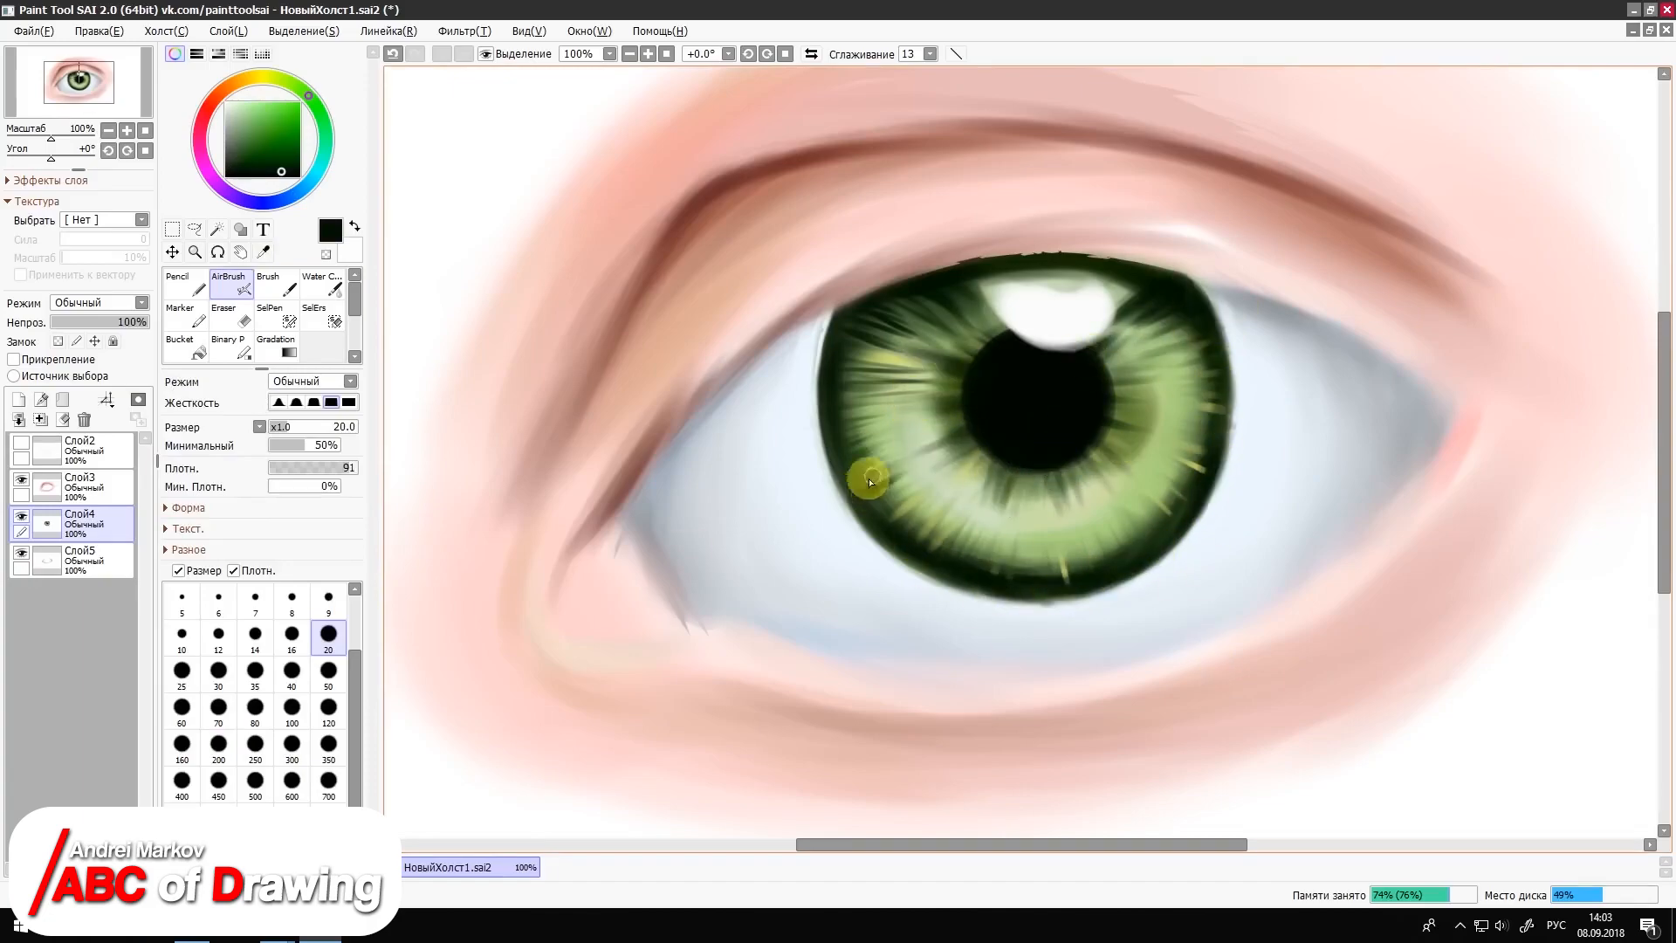
{"action": "key", "text": "bracketleft"}
{"action": "key", "text": "bracketleft"}
{"action": "key", "text": "bracketleft"}
{"action": "key", "text": "bracketleft"}
{"action": "key", "text": "bracketleft"}
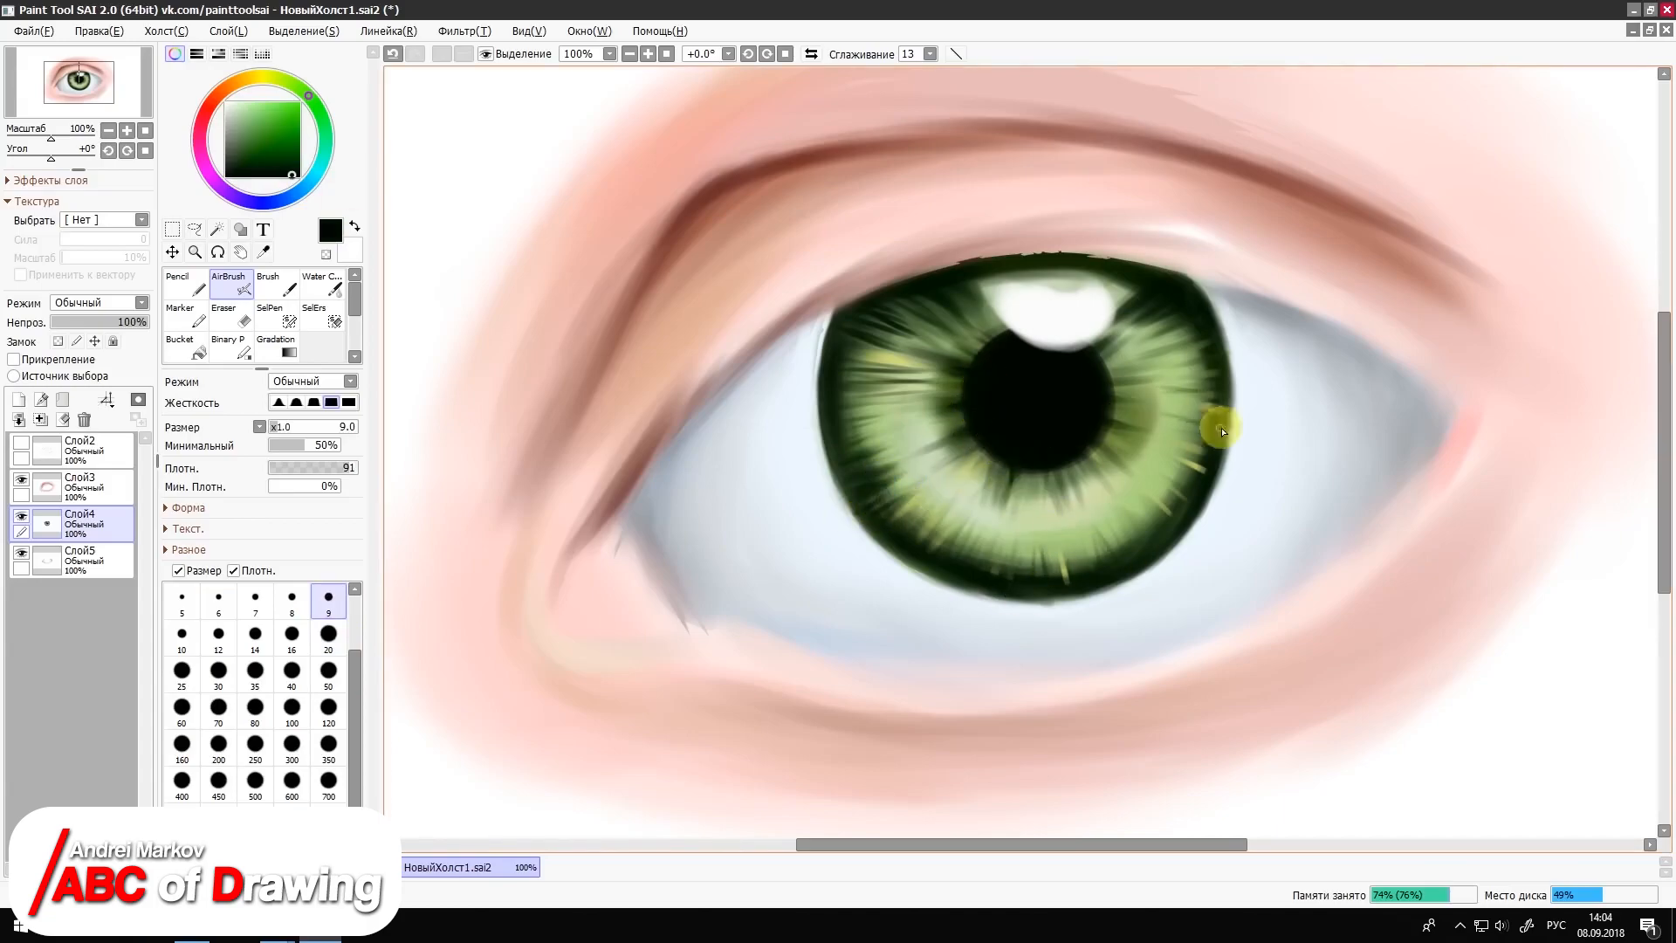
Step: Brush pale yellow-green streaks into the iris at size 20 and airbrush dark olive shading over its upper part at size 50
{"action": "left_click", "coordinate": [1092, 496], "text": "alt"}
{"action": "key", "text": "b"}
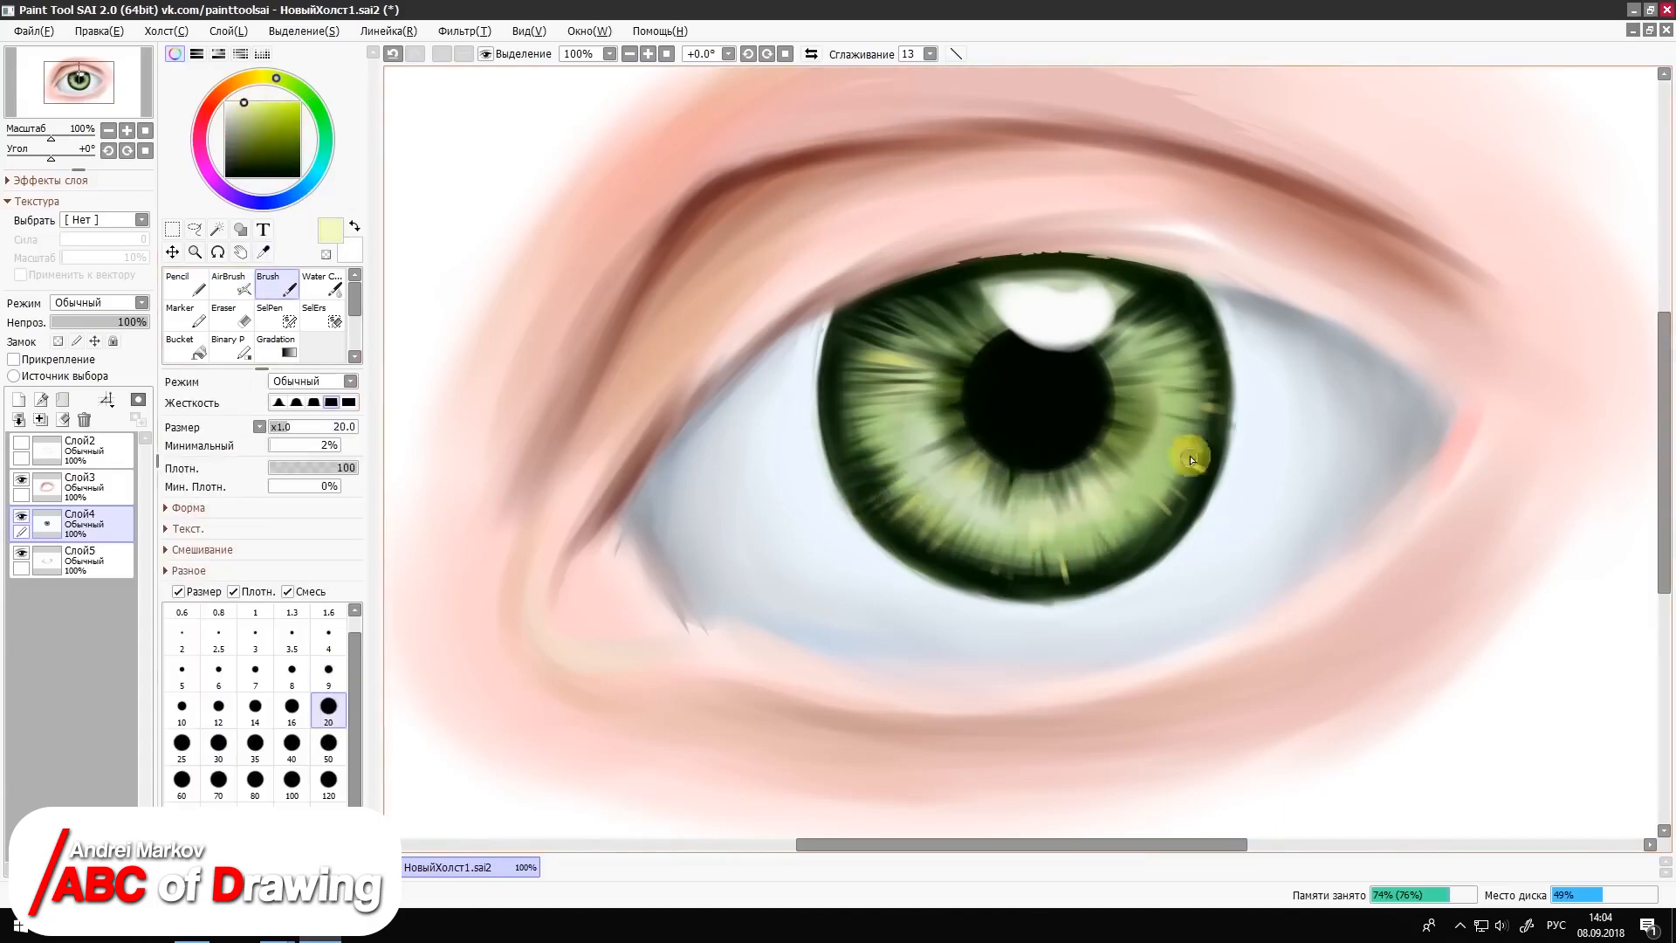
{"action": "key", "text": "v"}
{"action": "left_click", "coordinate": [958, 323], "text": "alt"}
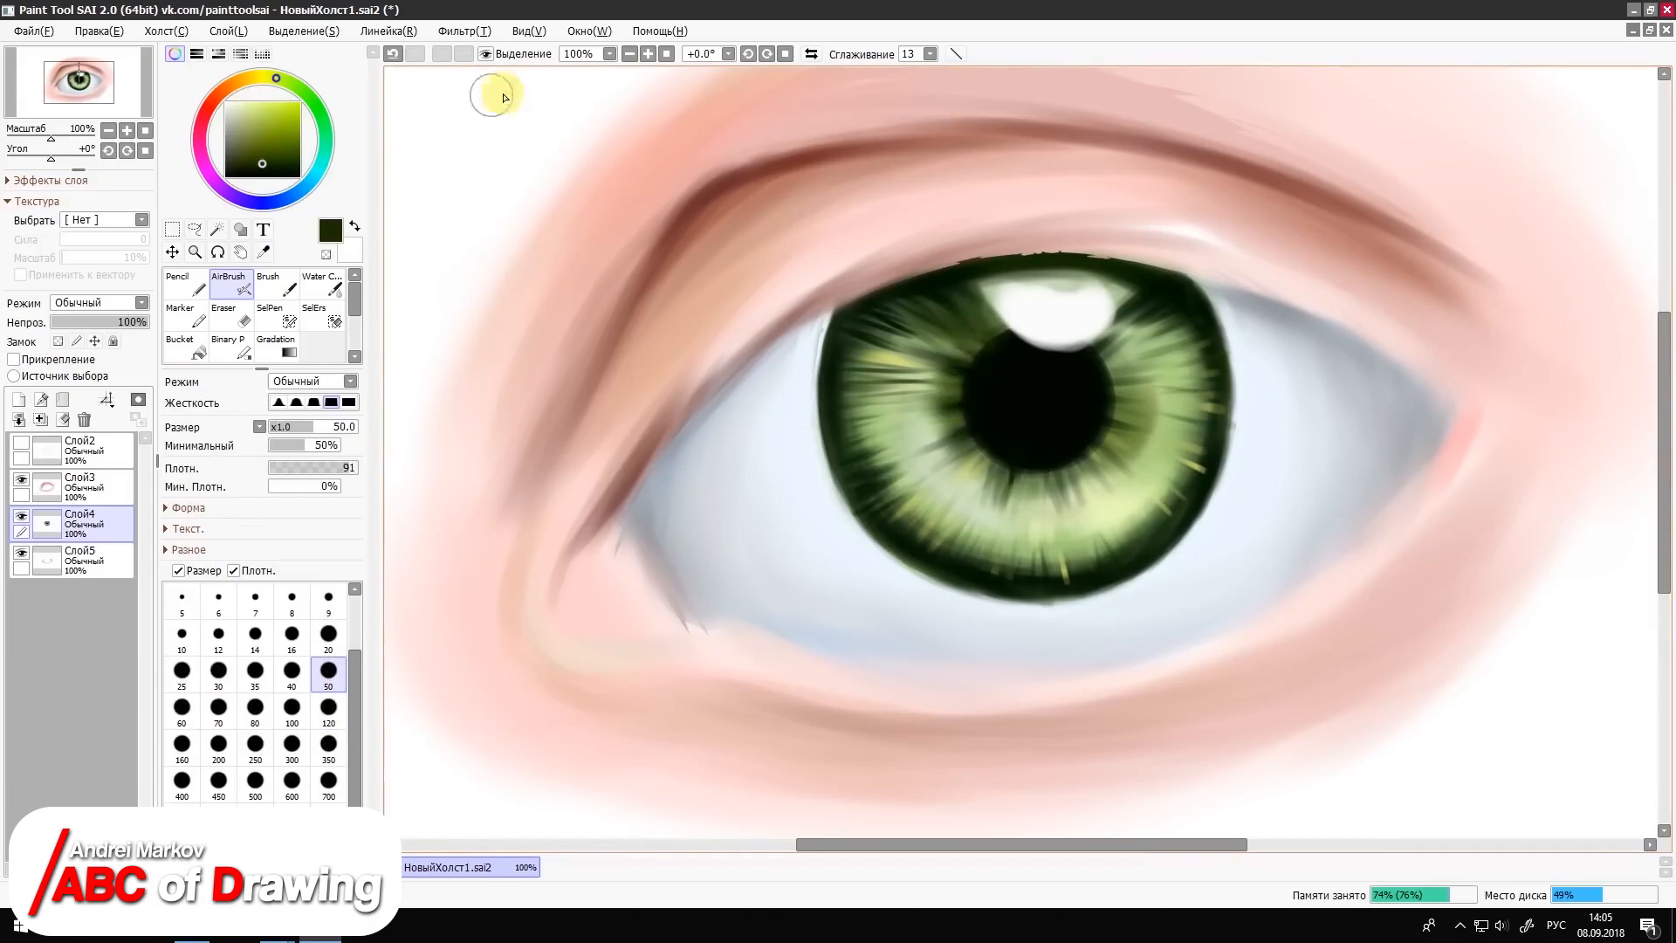
{"action": "left_click", "coordinate": [666, 54]}
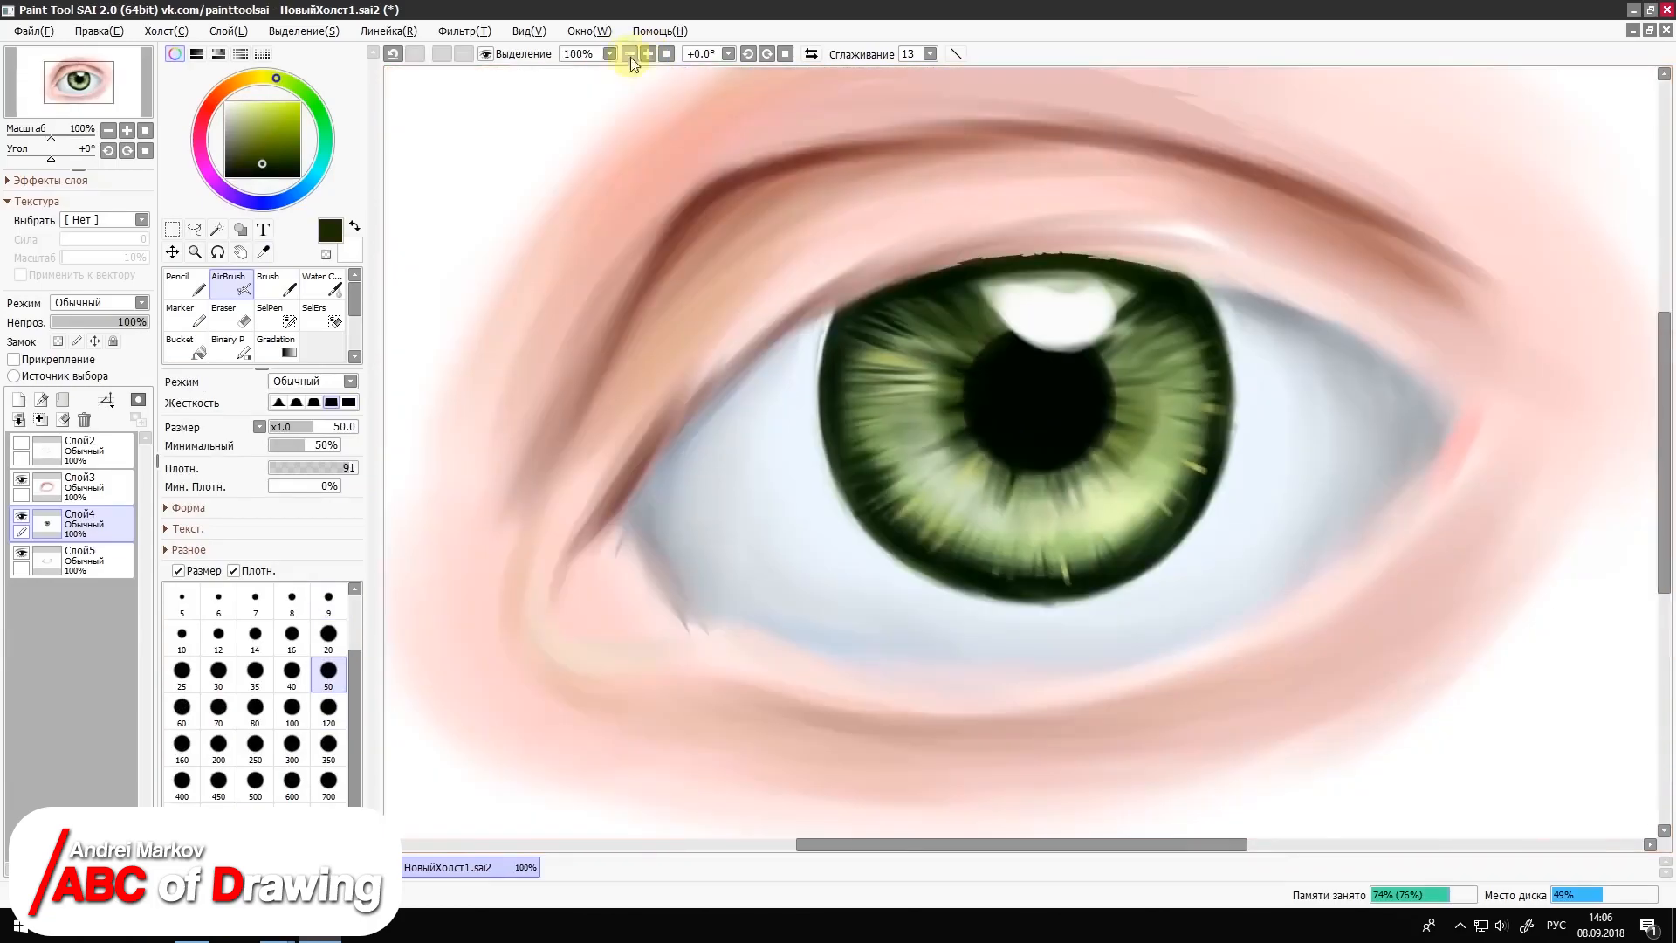
{"action": "key", "text": "b"}
Step: On the skin layer Слой3, paint a sampled reddish-brown lid line around the inner corner with the Brush at sizes 20 and 9
{"action": "left_click", "coordinate": [82, 487]}
{"action": "left_click", "coordinate": [264, 253]}
{"action": "left_click", "coordinate": [663, 427]}
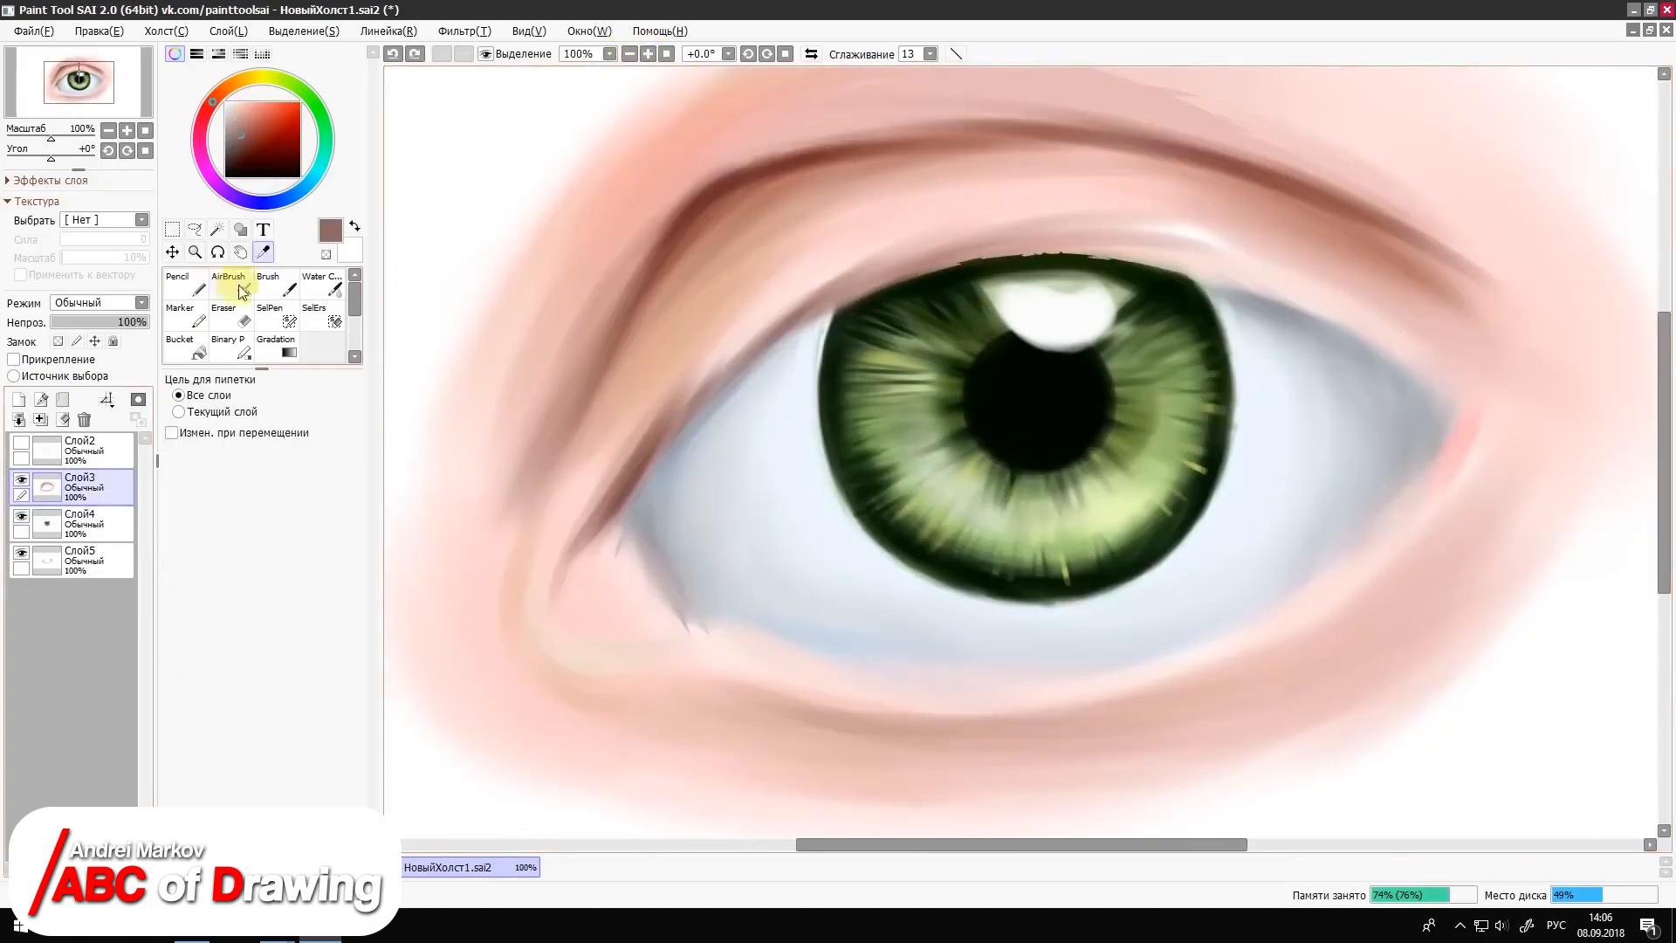
{"action": "left_click", "coordinate": [277, 284]}
{"action": "left_click", "coordinate": [328, 710]}
{"action": "left_click_drag", "start_coordinate": [637, 489], "coordinate": [729, 364]}
{"action": "left_click", "coordinate": [328, 673]}
{"action": "left_click_drag", "start_coordinate": [567, 556], "coordinate": [547, 618]}
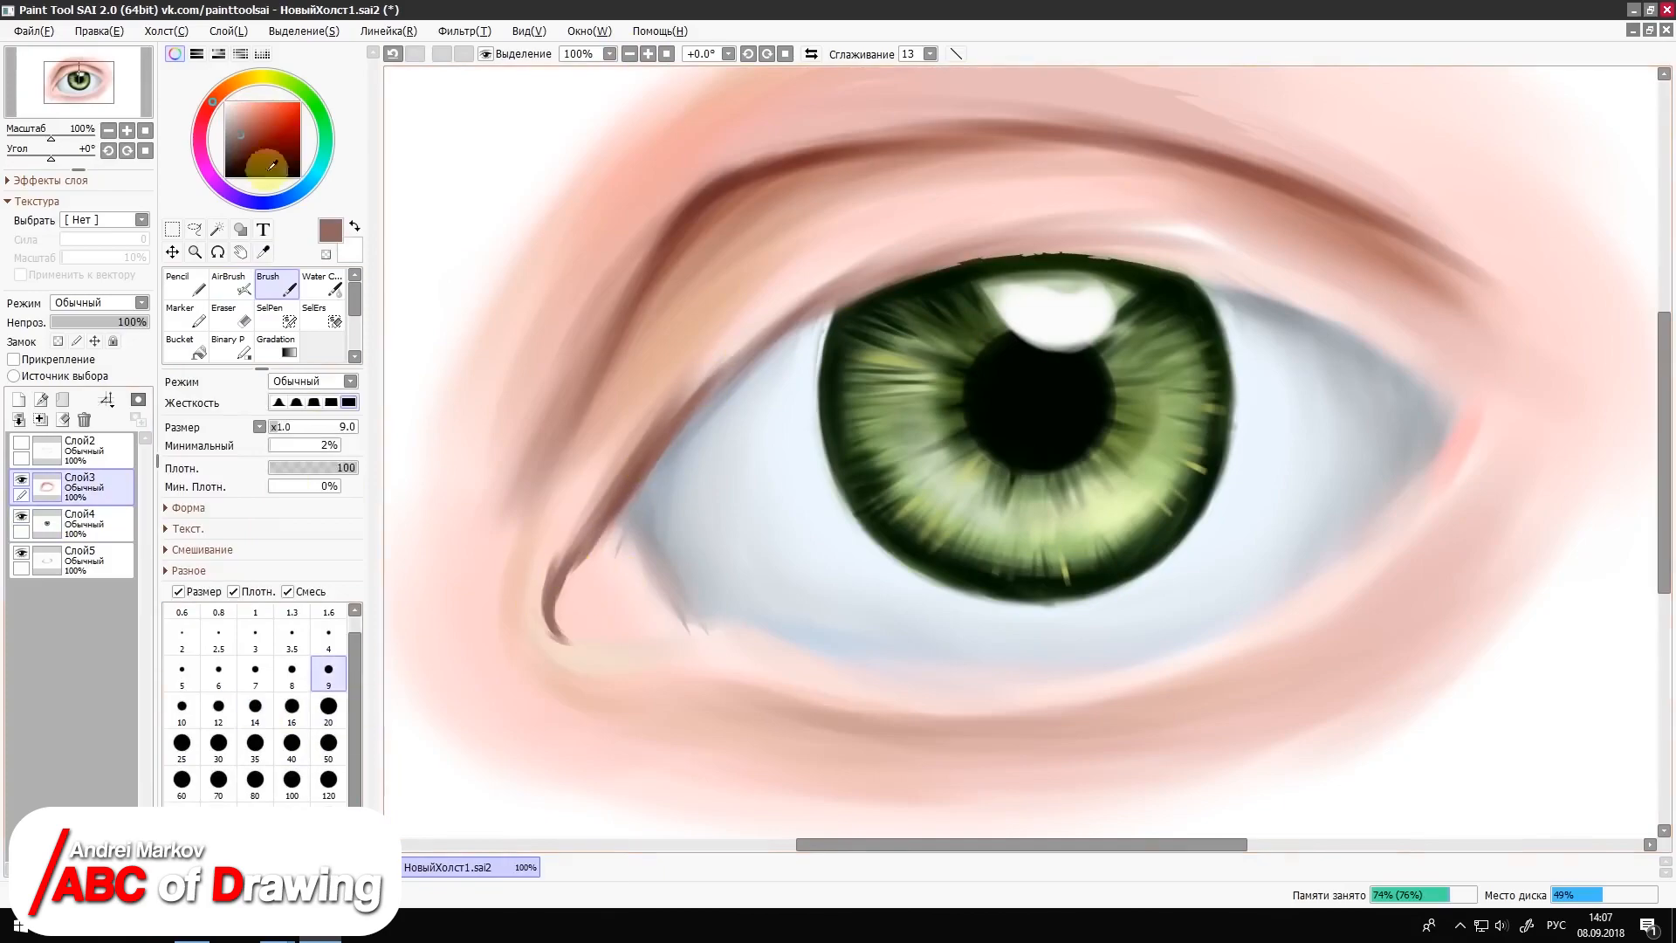
Step: Paint a reddish-brown lid line around the inner corner and up the lid edge with the Brush at size 16
{"action": "left_click", "coordinate": [269, 167]}
{"action": "mouse_move", "coordinate": [635, 524]}
{"action": "left_mouse_down"}
{"action": "mouse_move", "coordinate": [689, 614]}
{"action": "mouse_move", "coordinate": [593, 651]}
{"action": "left_mouse_up"}
{"action": "key", "text": "ctrl+z"}
{"action": "left_click", "coordinate": [244, 149]}
{"action": "left_click", "coordinate": [291, 709]}
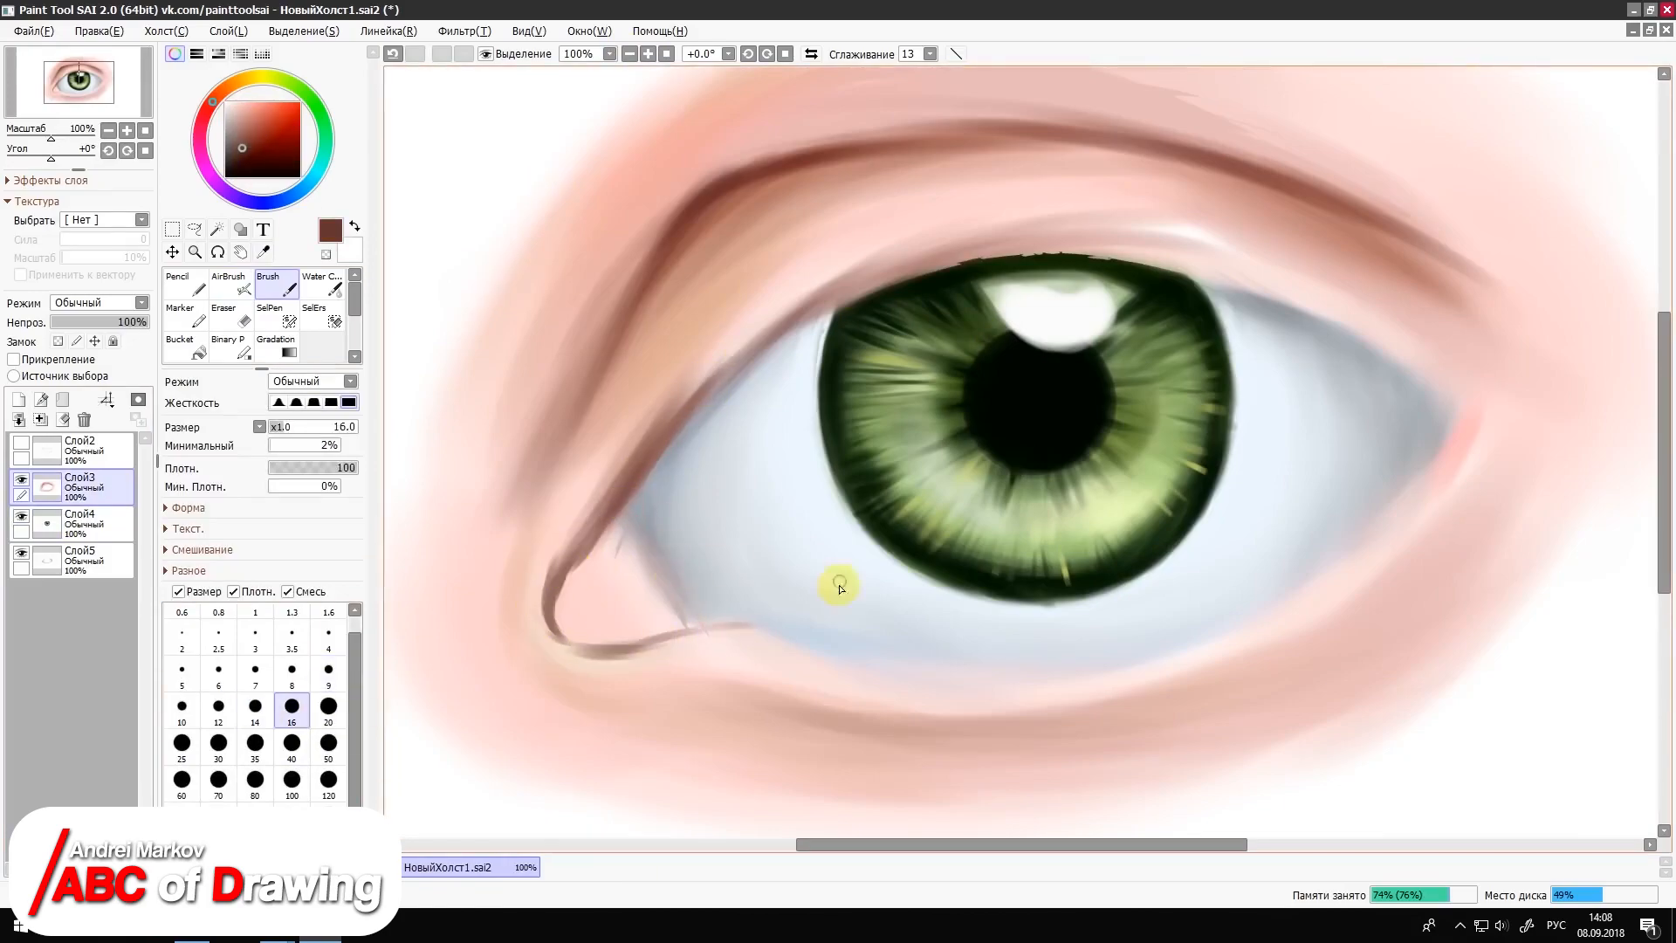
{"action": "left_click_drag", "start_coordinate": [558, 576], "coordinate": [637, 471]}
Step: Darken the upper-lid crease and the lower lid's inner edge in very dark brown, using the Brush and the AirBrush at sizes 9 and 10
{"action": "left_click", "coordinate": [252, 166]}
{"action": "left_click", "coordinate": [291, 673]}
{"action": "mouse_move", "coordinate": [692, 235]}
{"action": "left_mouse_down"}
{"action": "mouse_move", "coordinate": [577, 402]}
{"action": "mouse_move", "coordinate": [806, 171]}
{"action": "mouse_move", "coordinate": [1091, 143]}
{"action": "left_mouse_up"}
{"action": "left_click", "coordinate": [230, 284]}
{"action": "left_click_drag", "start_coordinate": [890, 142], "coordinate": [1233, 167]}
{"action": "left_click_drag", "start_coordinate": [1030, 133], "coordinate": [1273, 187]}
{"action": "left_click_drag", "start_coordinate": [630, 315], "coordinate": [549, 467]}
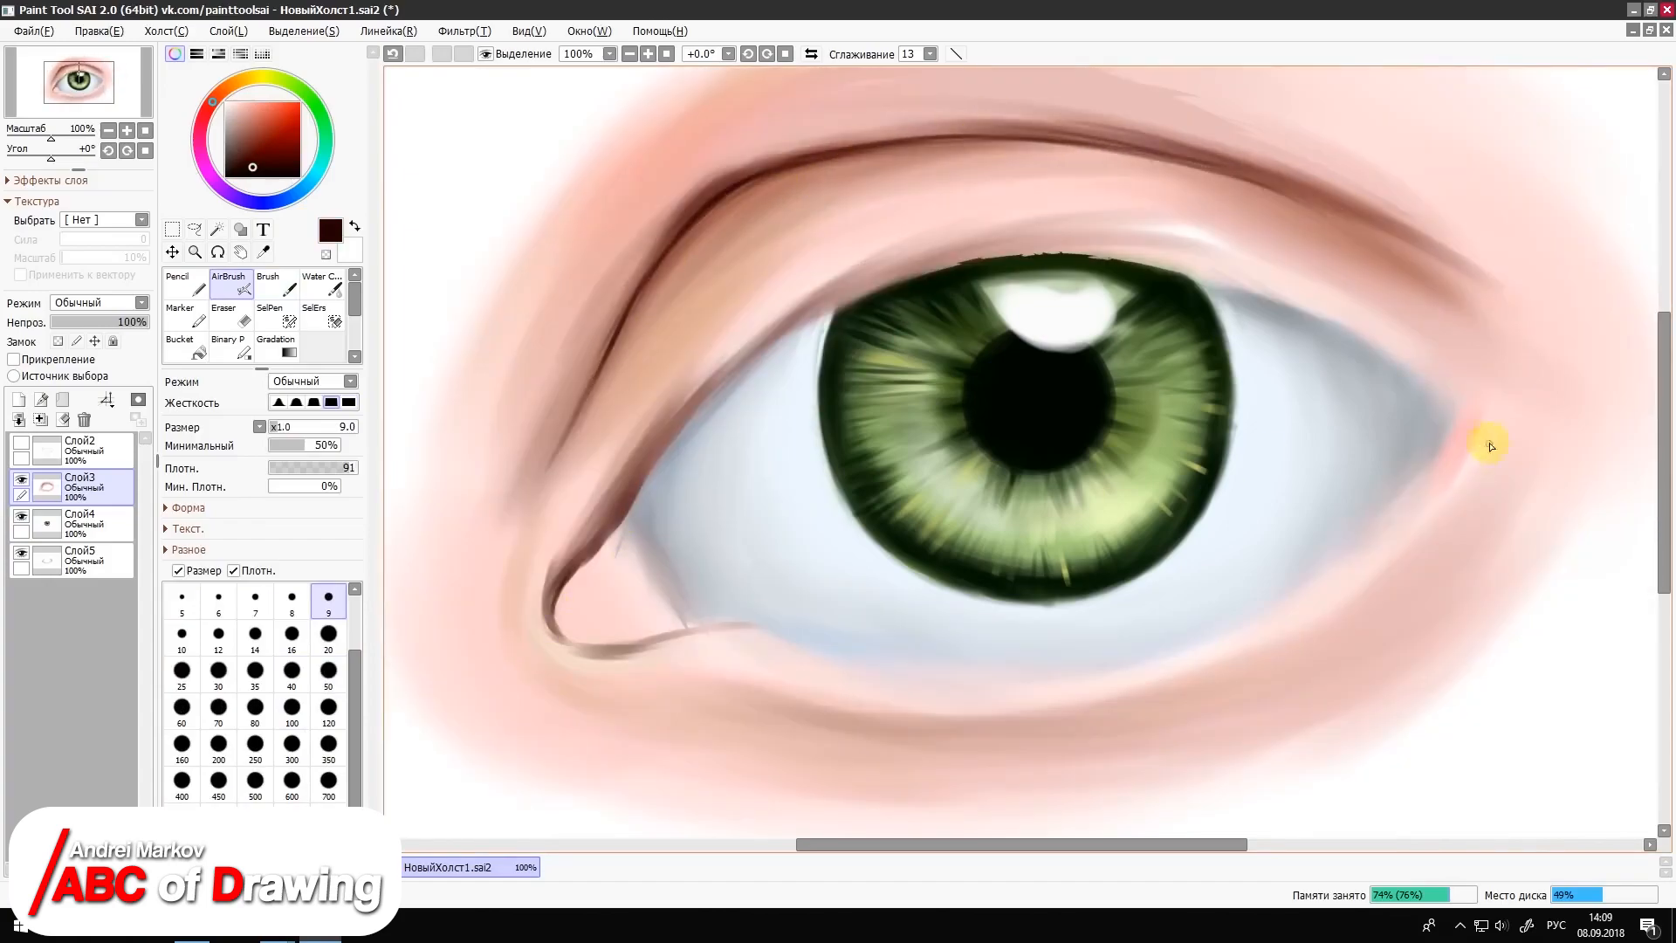
{"action": "key", "text": "]"}
{"action": "left_click_drag", "start_coordinate": [1440, 456], "coordinate": [1111, 678]}
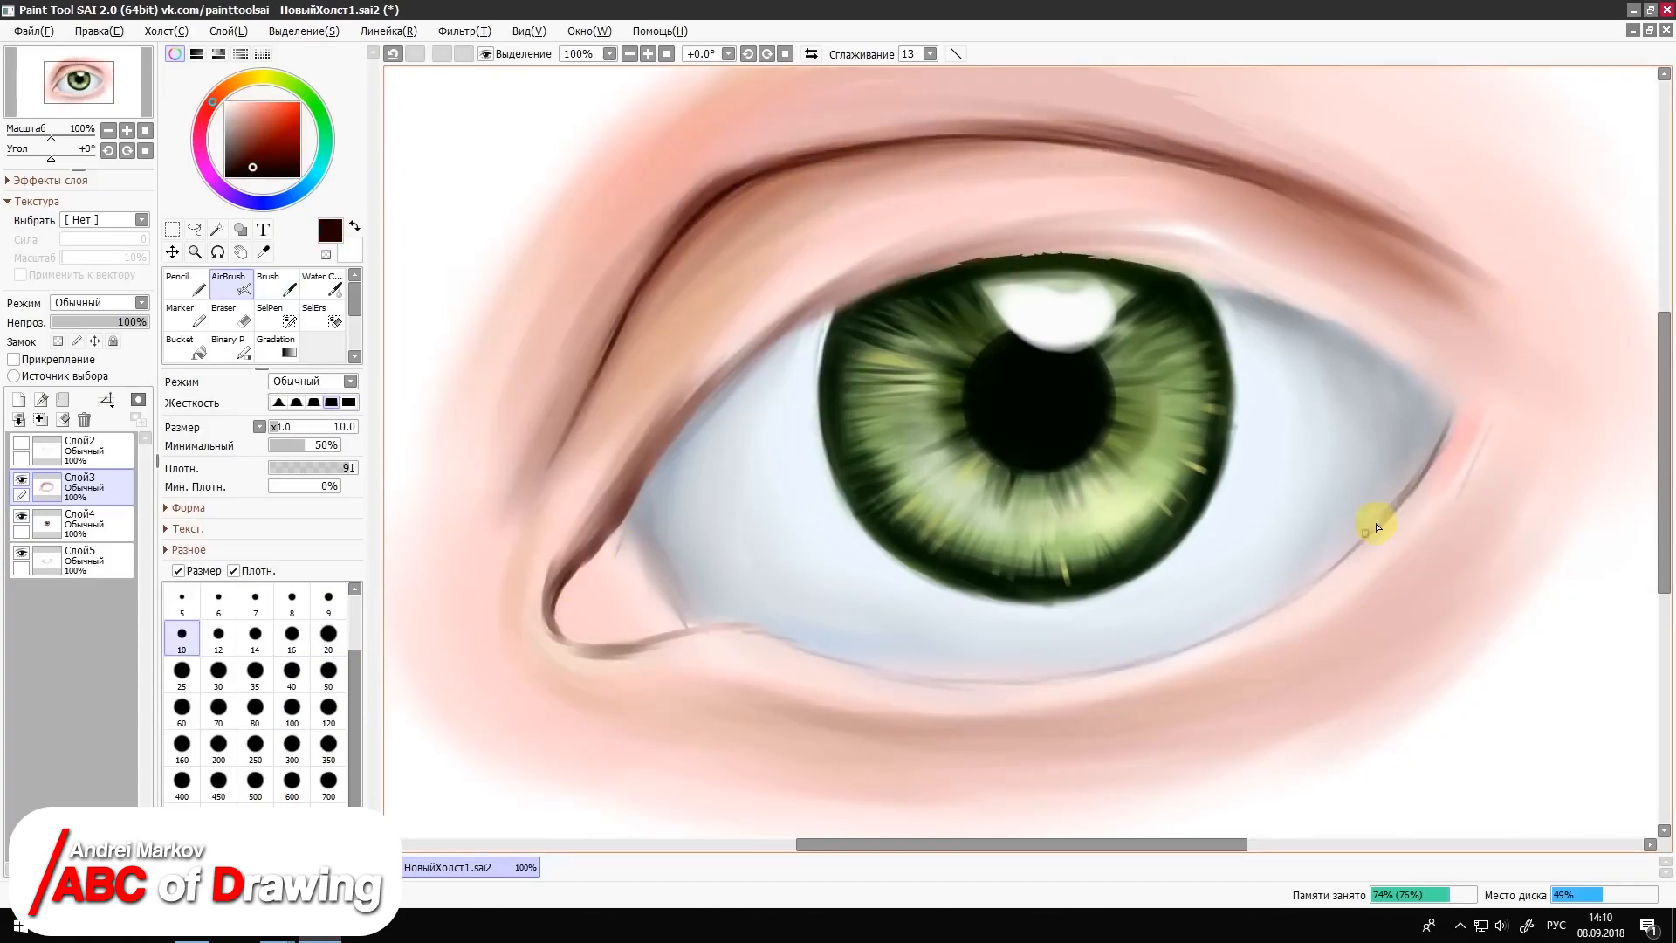
Step: Shade the tear duct at the inner corner with mid red and deeper red strokes
{"action": "left_click", "coordinate": [292, 673]}
{"action": "left_click", "coordinate": [267, 137]}
{"action": "mouse_move", "coordinate": [602, 562]}
{"action": "left_mouse_down"}
{"action": "mouse_move", "coordinate": [651, 640]}
{"action": "mouse_move", "coordinate": [636, 524]}
{"action": "mouse_move", "coordinate": [682, 567]}
{"action": "left_mouse_up"}
{"action": "left_click", "coordinate": [328, 636]}
{"action": "left_click", "coordinate": [276, 283]}
{"action": "left_click", "coordinate": [280, 144]}
Step: On layer Слой5, airbrush soft grey shading sampled from the eye white near the inner corner at size 50 with a softer edge
{"action": "left_click", "coordinate": [84, 560]}
{"action": "left_click", "coordinate": [230, 284]}
{"action": "right_click", "coordinate": [653, 523]}
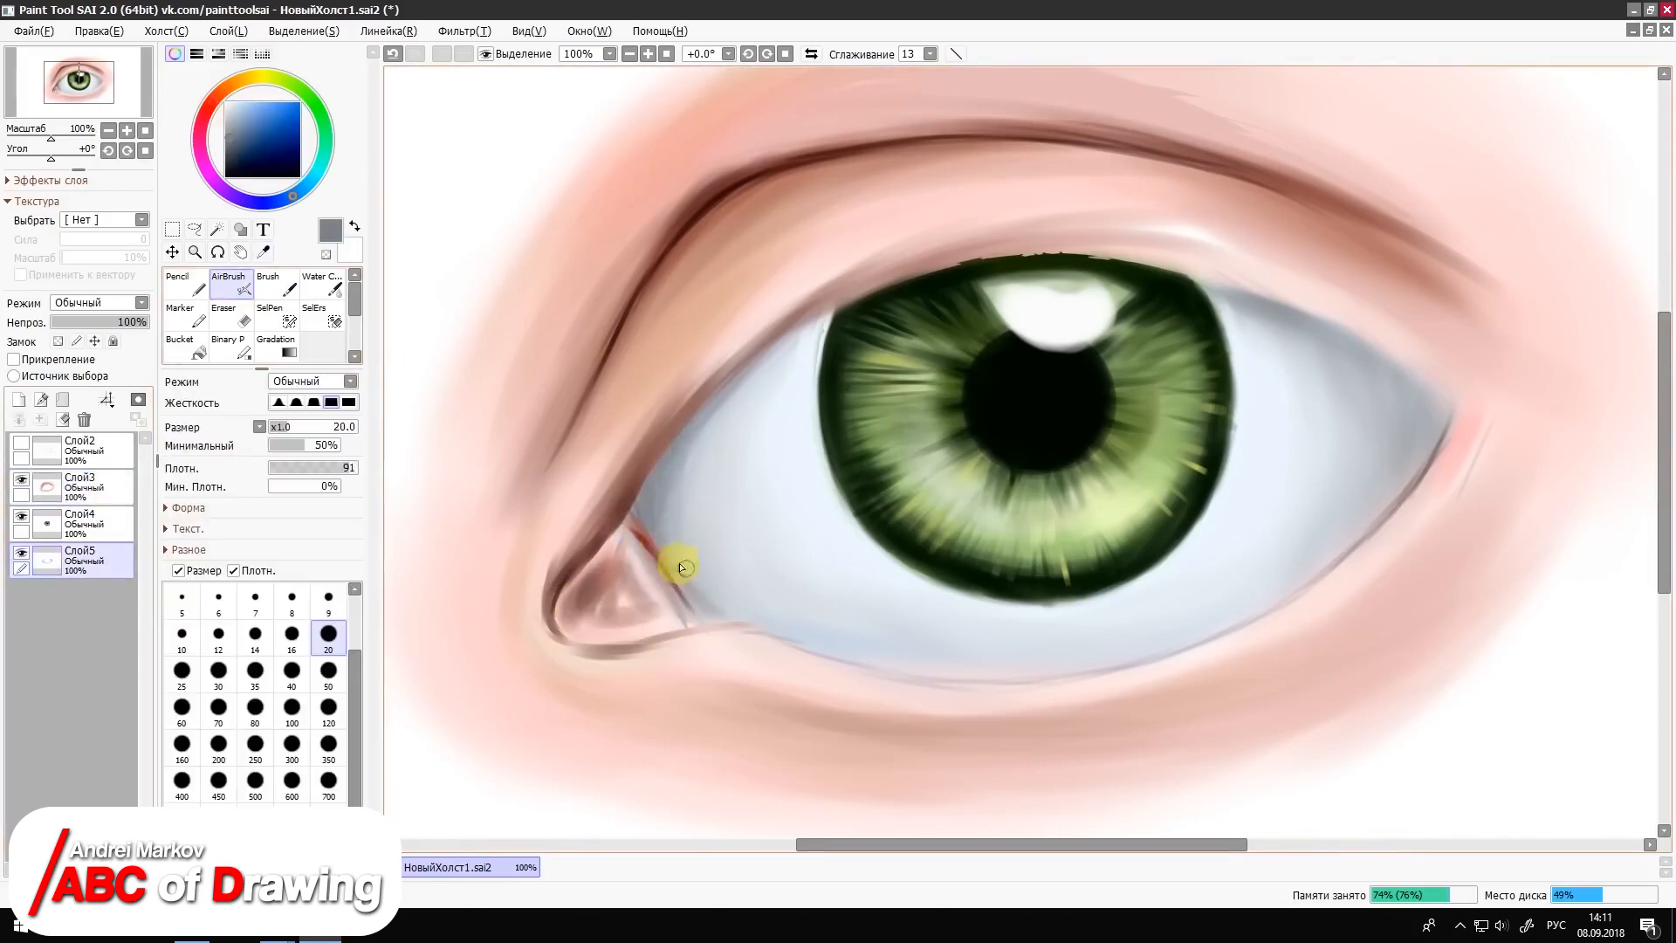
{"action": "left_click", "coordinate": [21, 479]}
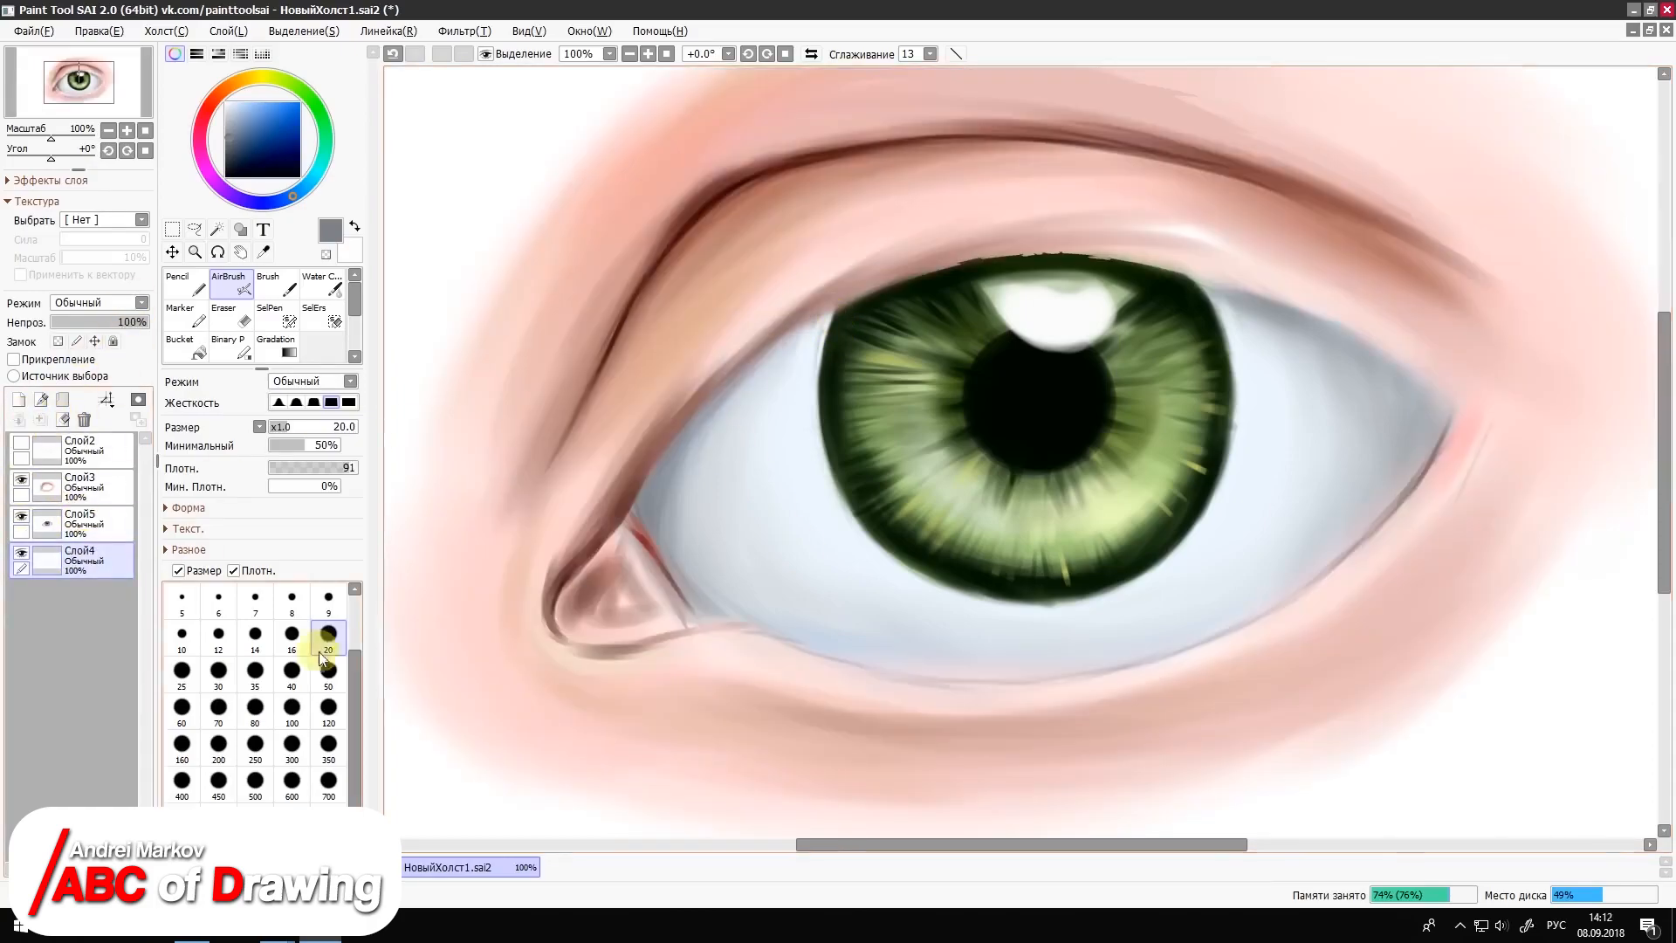
{"action": "left_click", "coordinate": [291, 634]}
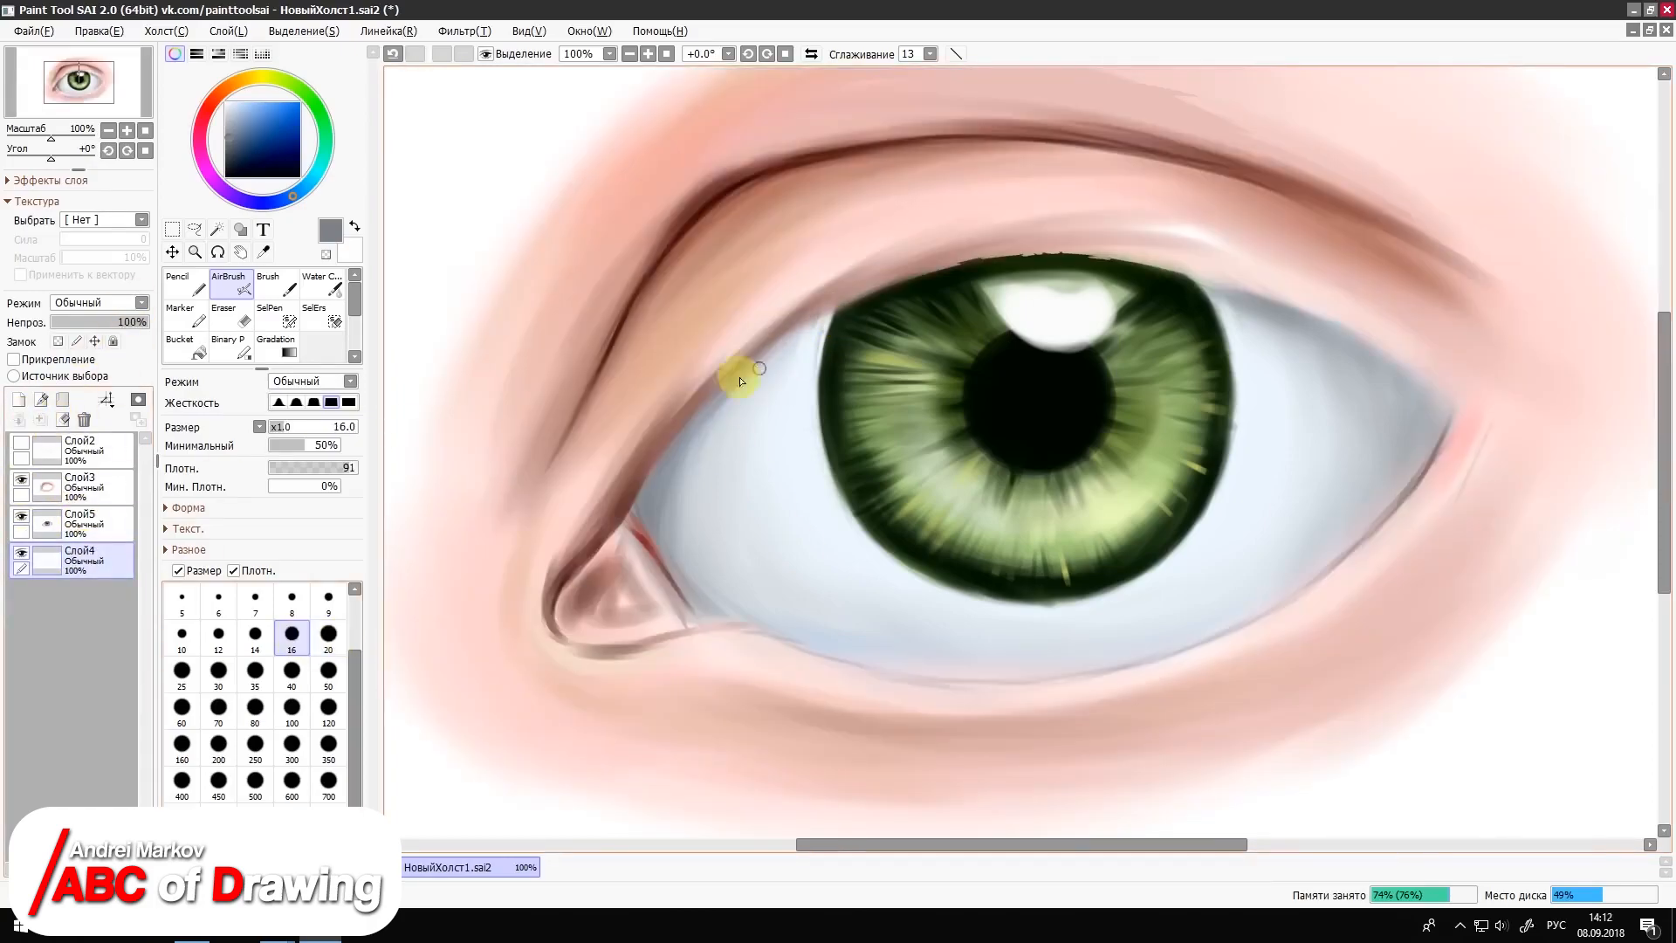
{"action": "left_click", "coordinate": [83, 523]}
{"action": "mouse_move", "coordinate": [820, 328]}
{"action": "left_mouse_down"}
{"action": "mouse_move", "coordinate": [673, 483]}
{"action": "mouse_move", "coordinate": [737, 385]}
{"action": "mouse_move", "coordinate": [767, 363]}
{"action": "mouse_move", "coordinate": [665, 487]}
{"action": "left_mouse_up"}
{"action": "key", "text": "ctrl+z"}
{"action": "left_click", "coordinate": [328, 670]}
{"action": "left_click", "coordinate": [295, 402]}
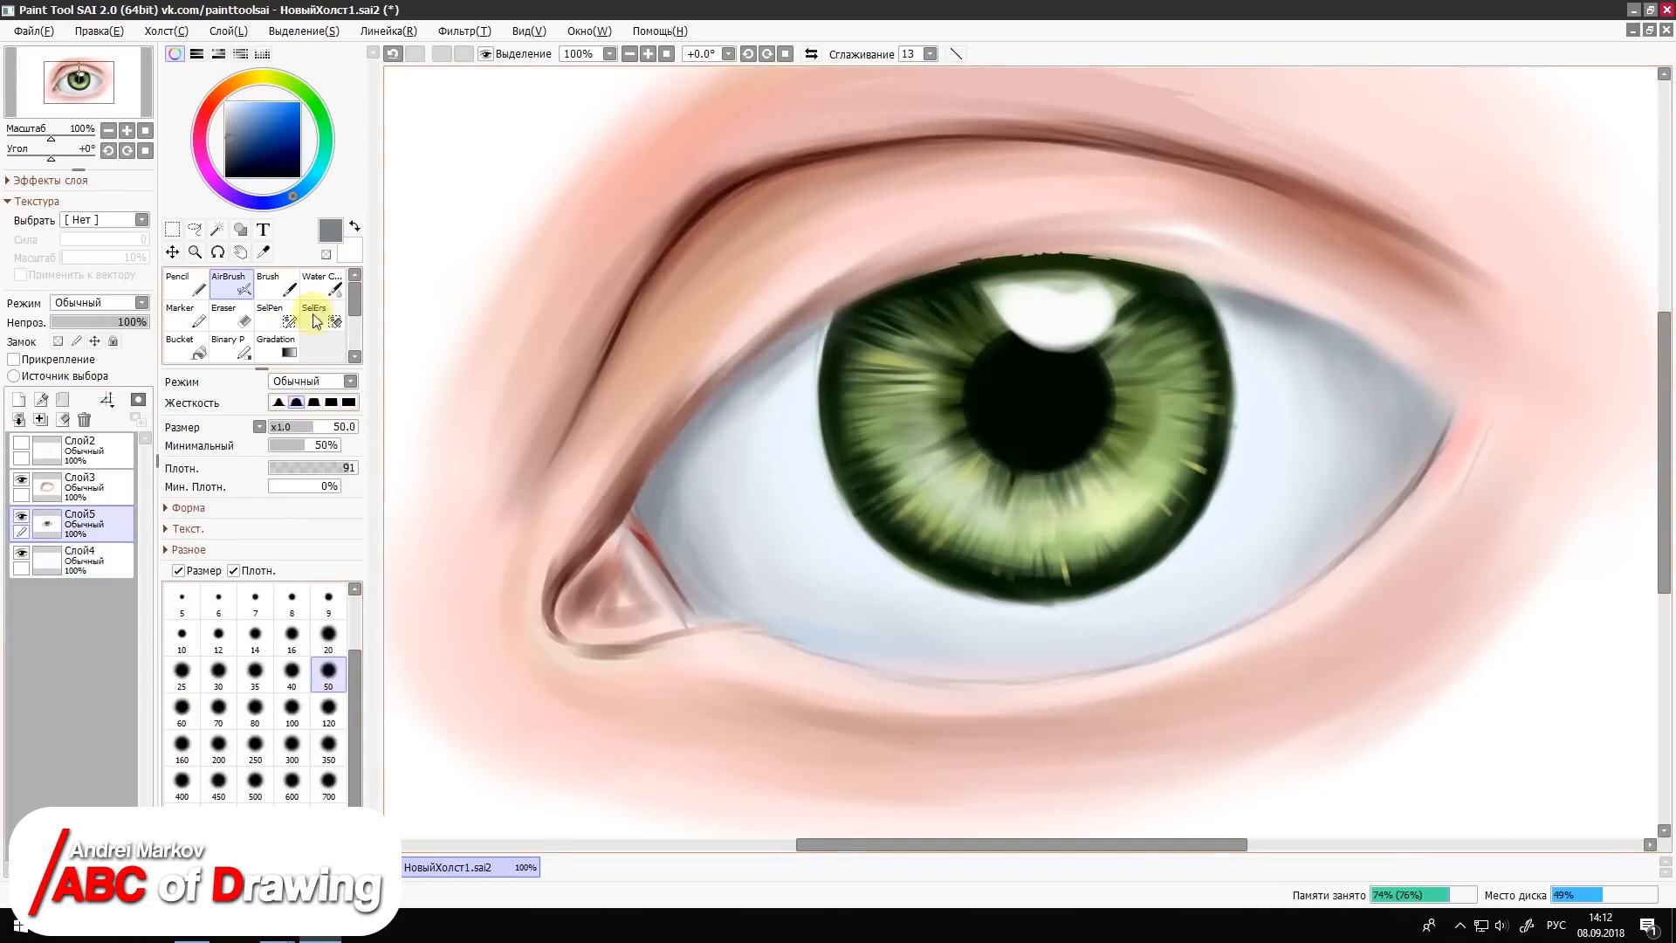
Step: On layer Слой3, detail the tear duct and its outline with sampled reddish-brown and very dark brown Brush strokes at size 9
{"action": "key", "text": "n"}
{"action": "left_click", "coordinate": [599, 542], "text": "alt"}
{"action": "left_click", "coordinate": [94, 487]}
{"action": "left_click", "coordinate": [616, 559], "text": "alt"}
{"action": "key", "text": "b"}
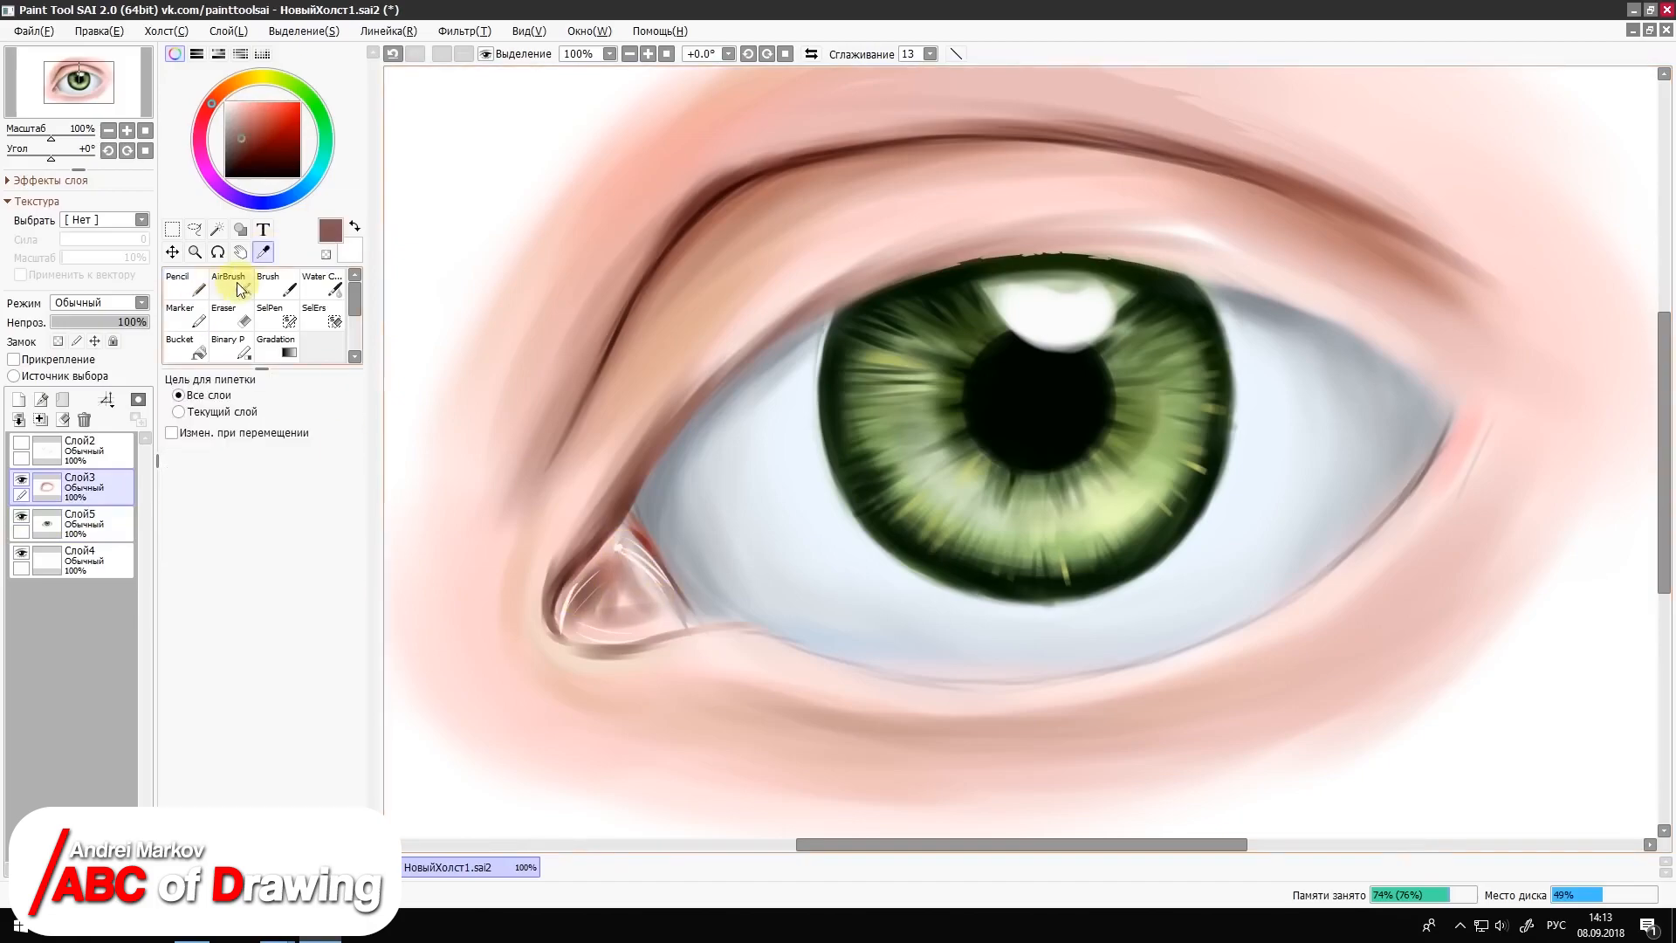
{"action": "left_click_drag", "start_coordinate": [590, 579], "coordinate": [643, 561]}
{"action": "left_click", "coordinate": [294, 175]}
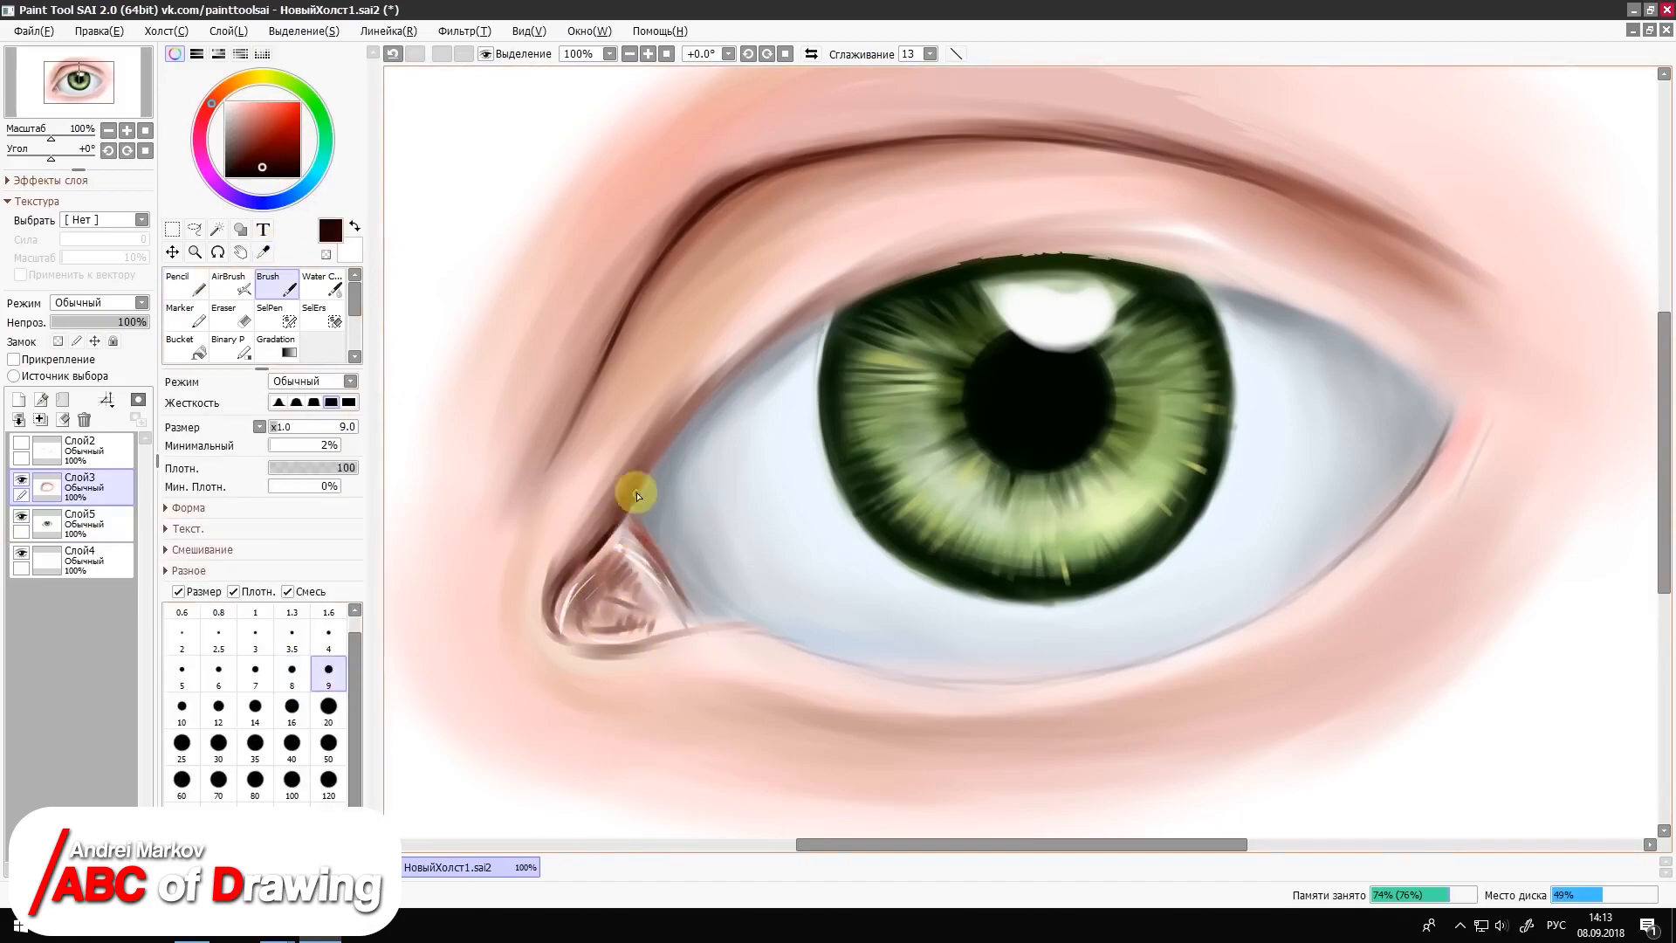
{"action": "left_click_drag", "start_coordinate": [636, 491], "coordinate": [559, 587]}
{"action": "left_click", "coordinate": [606, 627], "text": "alt"}
{"action": "key", "text": "]"}
{"action": "key", "text": "]"}
{"action": "key", "text": "]"}
{"action": "key", "text": "]"}
Step: Airbrush brick-red shading along the upper-lid crease at size 50
{"action": "key", "text": "a"}
{"action": "left_click", "coordinate": [789, 200], "text": "alt"}
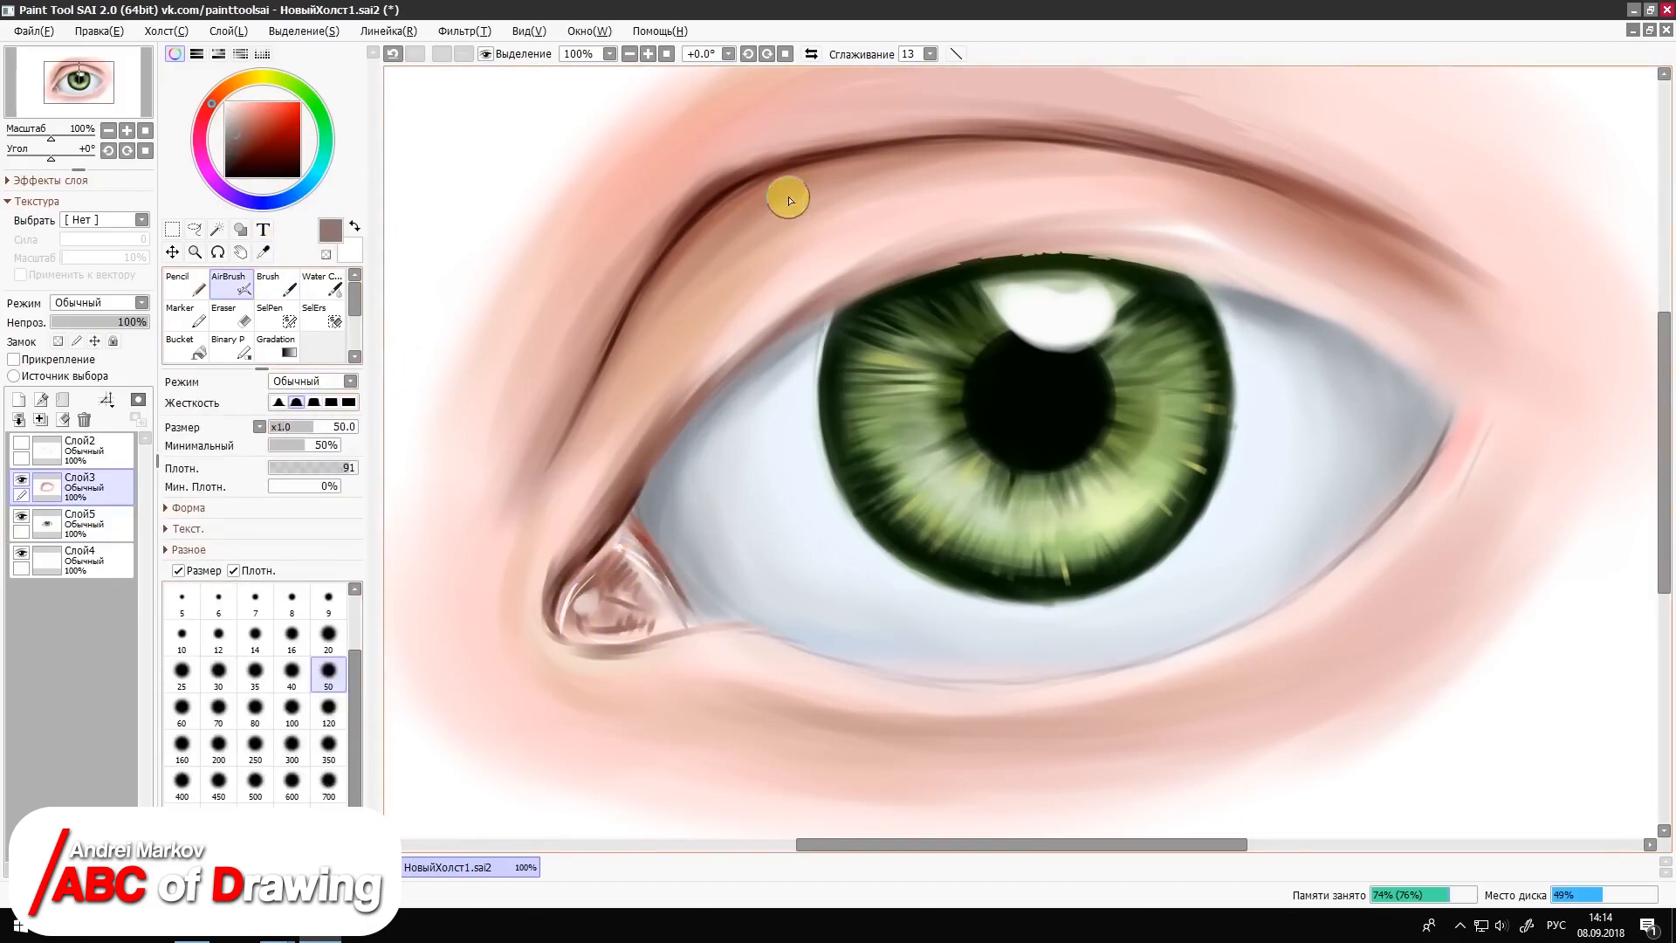
{"action": "left_click", "coordinate": [280, 134]}
{"action": "mouse_move", "coordinate": [710, 236]}
{"action": "left_mouse_down"}
{"action": "mouse_move", "coordinate": [830, 182]}
{"action": "mouse_move", "coordinate": [646, 314]}
{"action": "left_mouse_up"}
{"action": "left_click_drag", "start_coordinate": [1077, 127], "coordinate": [955, 138]}
{"action": "left_click_drag", "start_coordinate": [864, 139], "coordinate": [738, 159]}
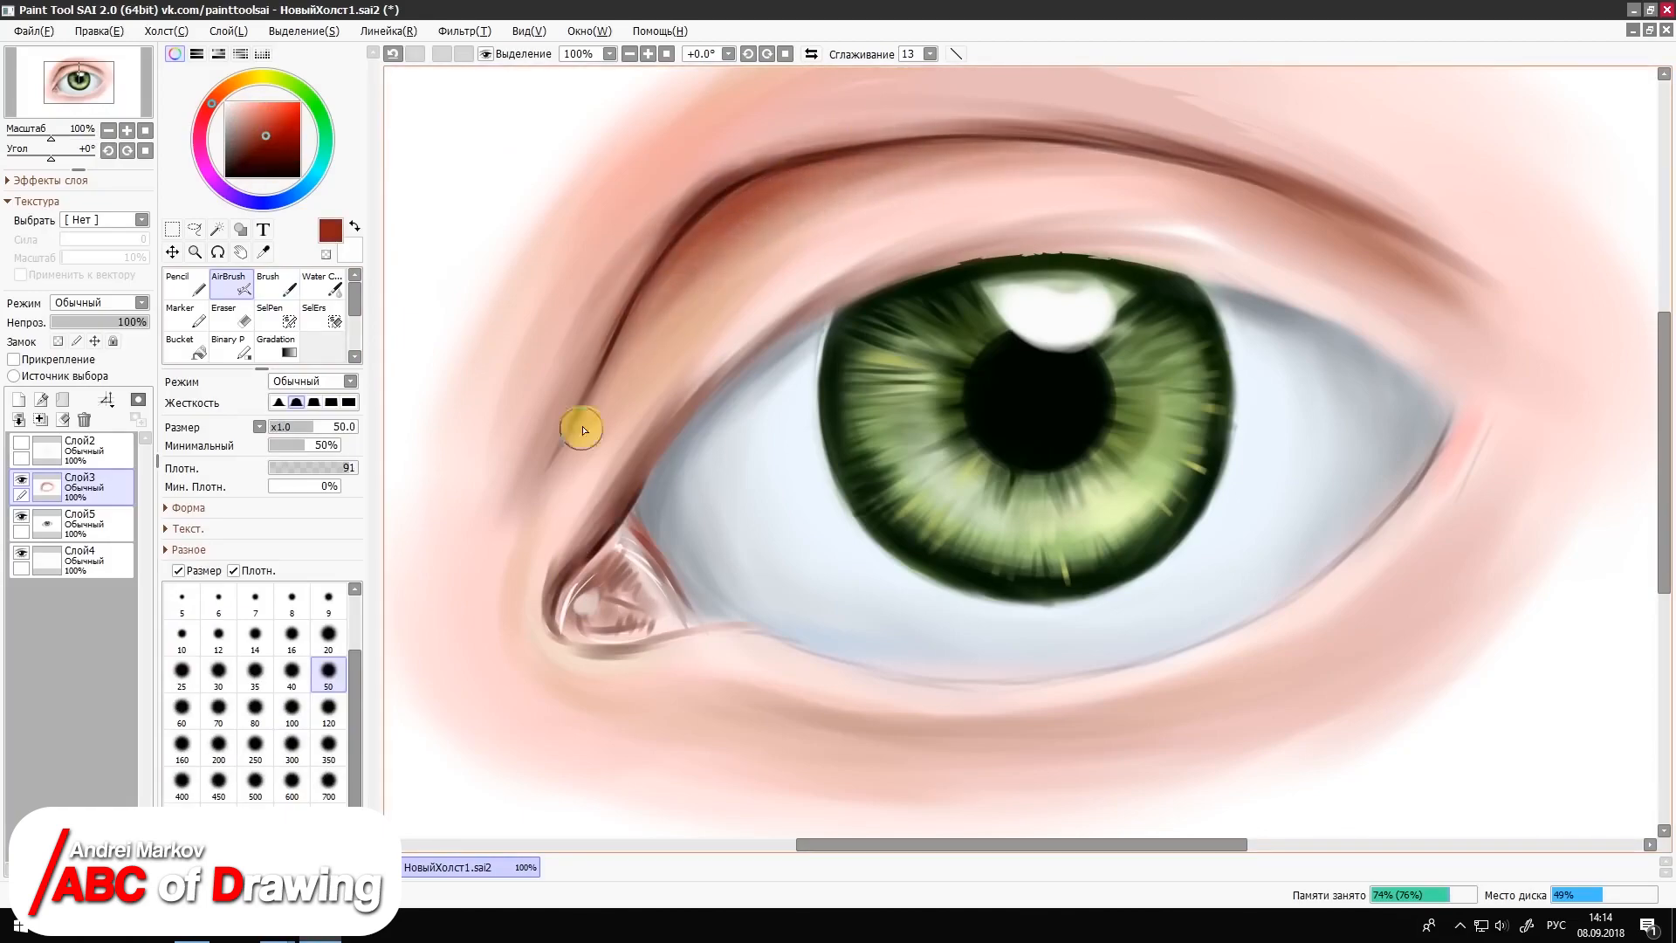
Step: Airbrush a thin near-black line along the upper-lid crease at size 9
{"action": "left_click", "coordinate": [277, 176]}
{"action": "left_click", "coordinate": [328, 600]}
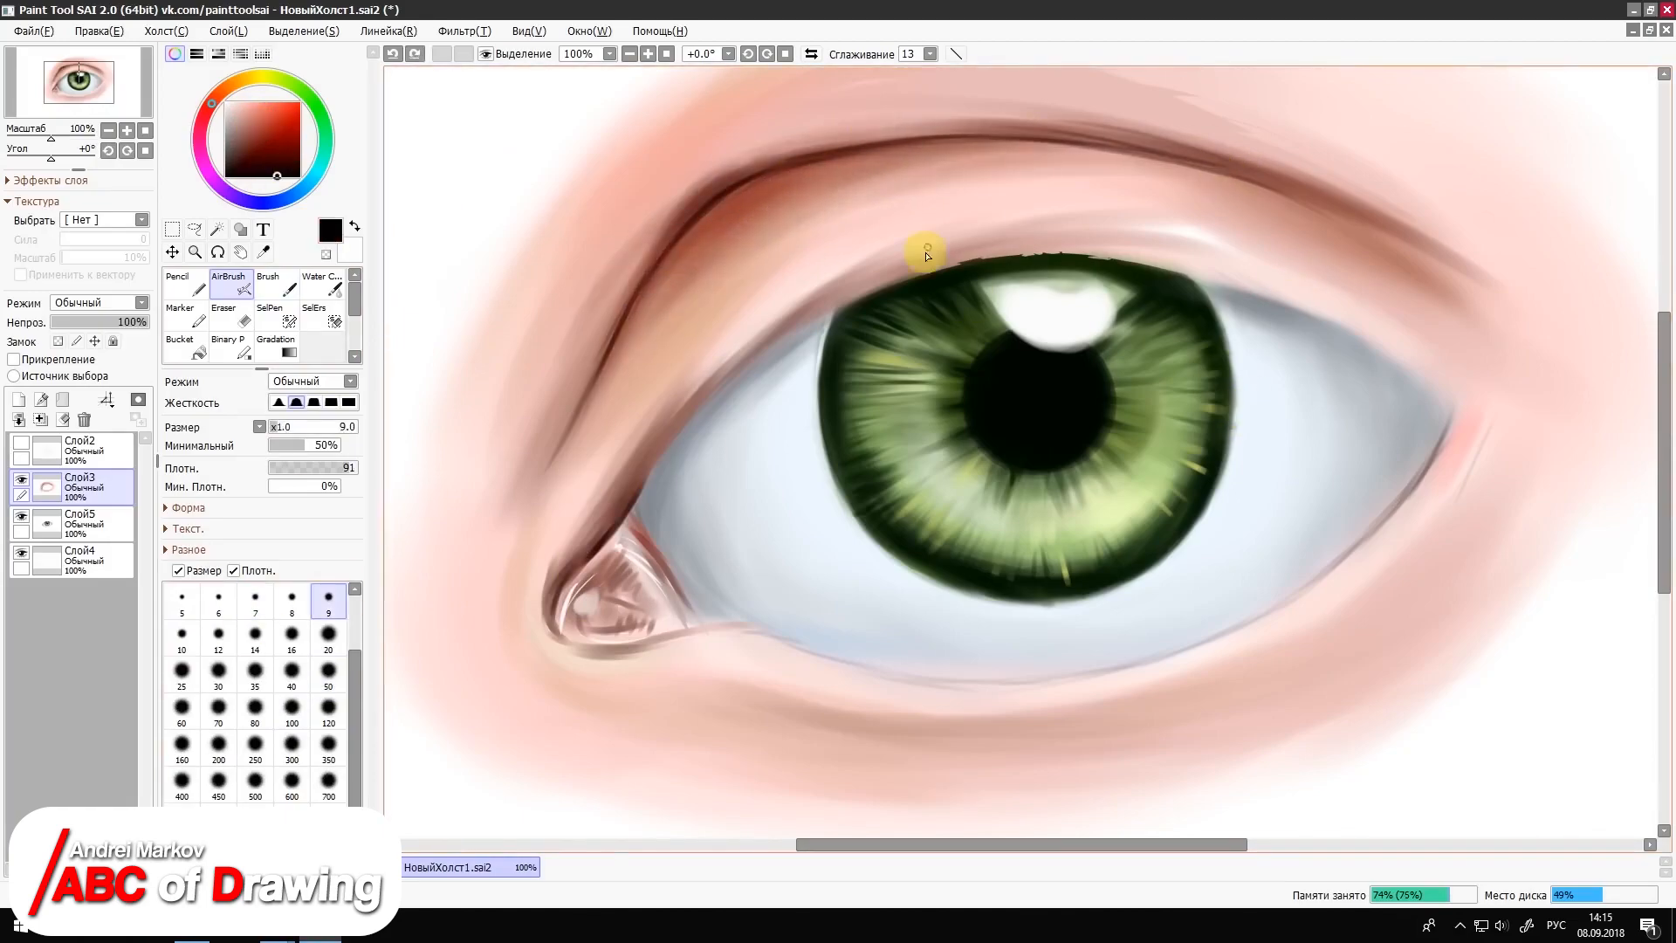
{"action": "left_click", "coordinate": [748, 54]}
{"action": "left_click_drag", "start_coordinate": [1663, 406], "coordinate": [1662, 392]}
{"action": "mouse_move", "coordinate": [883, 91]}
{"action": "left_mouse_down"}
{"action": "mouse_move", "coordinate": [767, 280]}
{"action": "mouse_move", "coordinate": [696, 588]}
{"action": "mouse_move", "coordinate": [774, 232]}
{"action": "mouse_move", "coordinate": [685, 545]}
{"action": "left_mouse_up"}
{"action": "key", "text": "Home"}
Step: Airbrush dark red shading under the inner part of the crease and salmon tints on the skin at size 50
{"action": "left_click", "coordinate": [258, 161]}
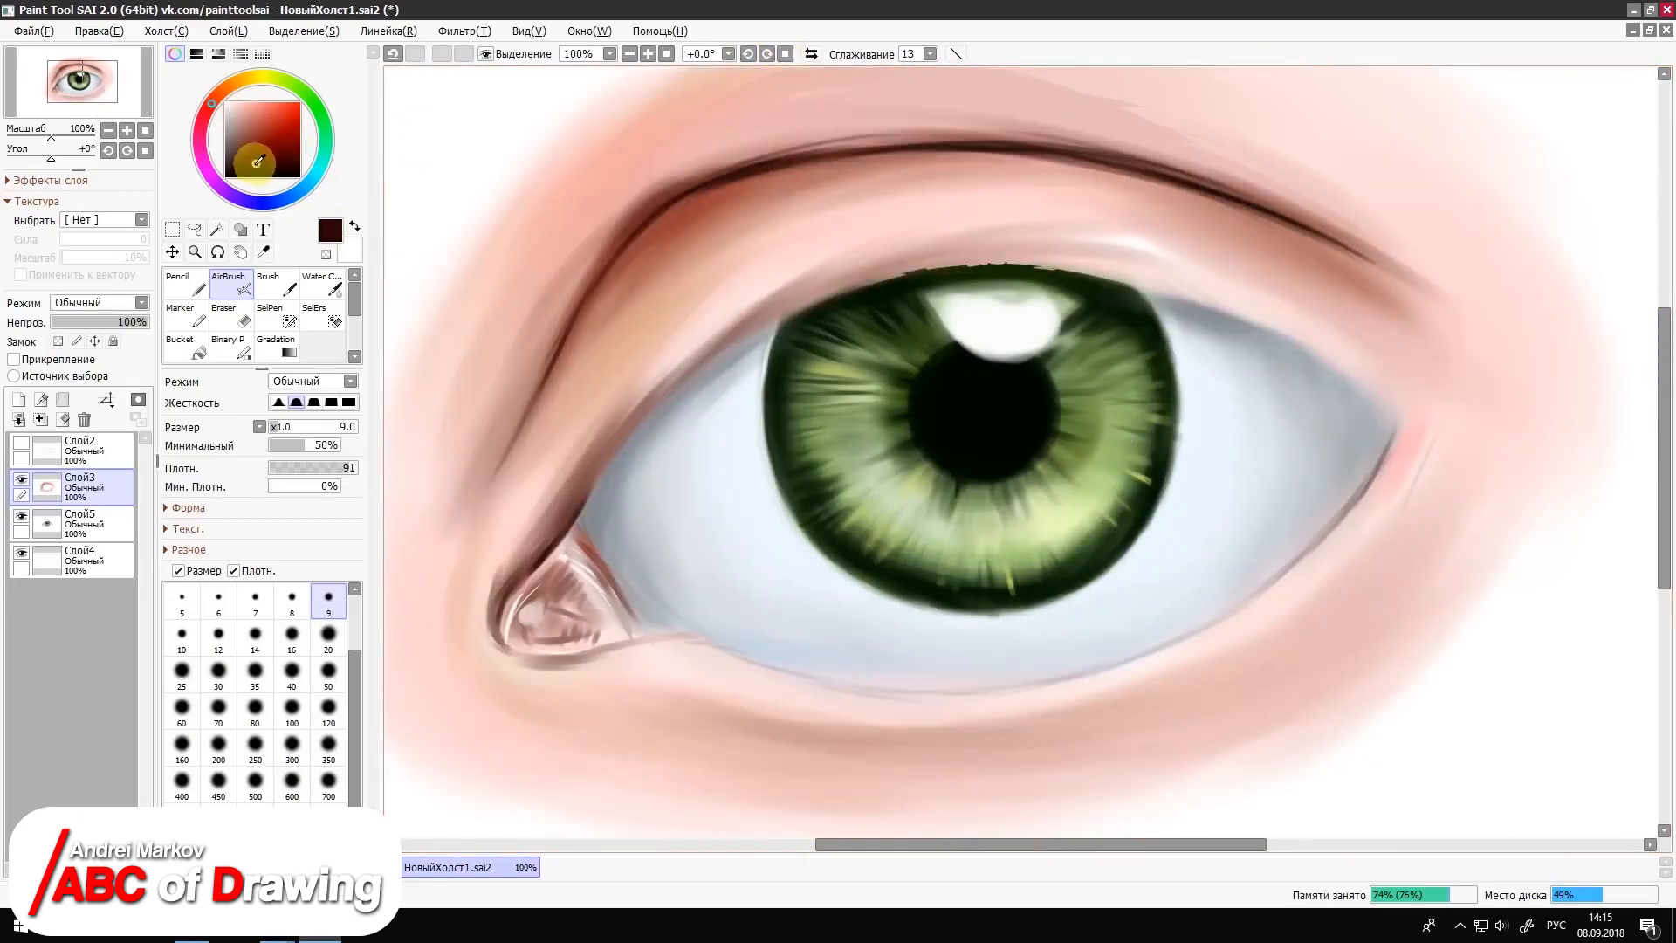
{"action": "left_click", "coordinate": [330, 672]}
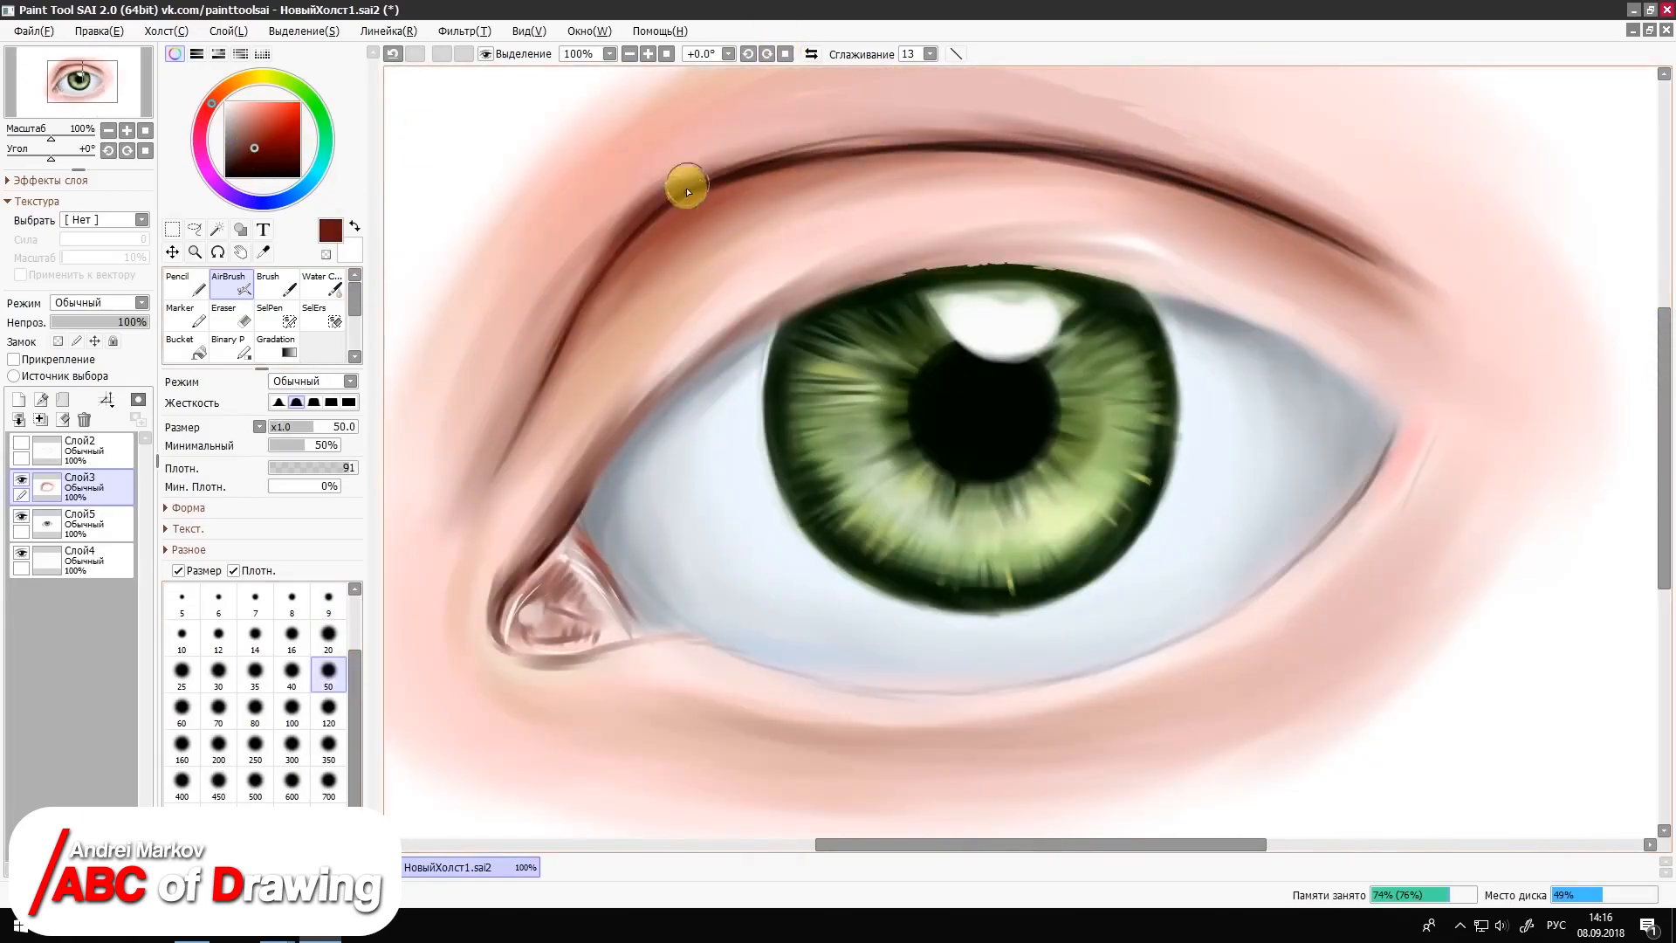
{"action": "mouse_move", "coordinate": [596, 299]}
{"action": "left_mouse_down"}
{"action": "mouse_move", "coordinate": [838, 161]}
{"action": "mouse_move", "coordinate": [742, 210]}
{"action": "left_mouse_up"}
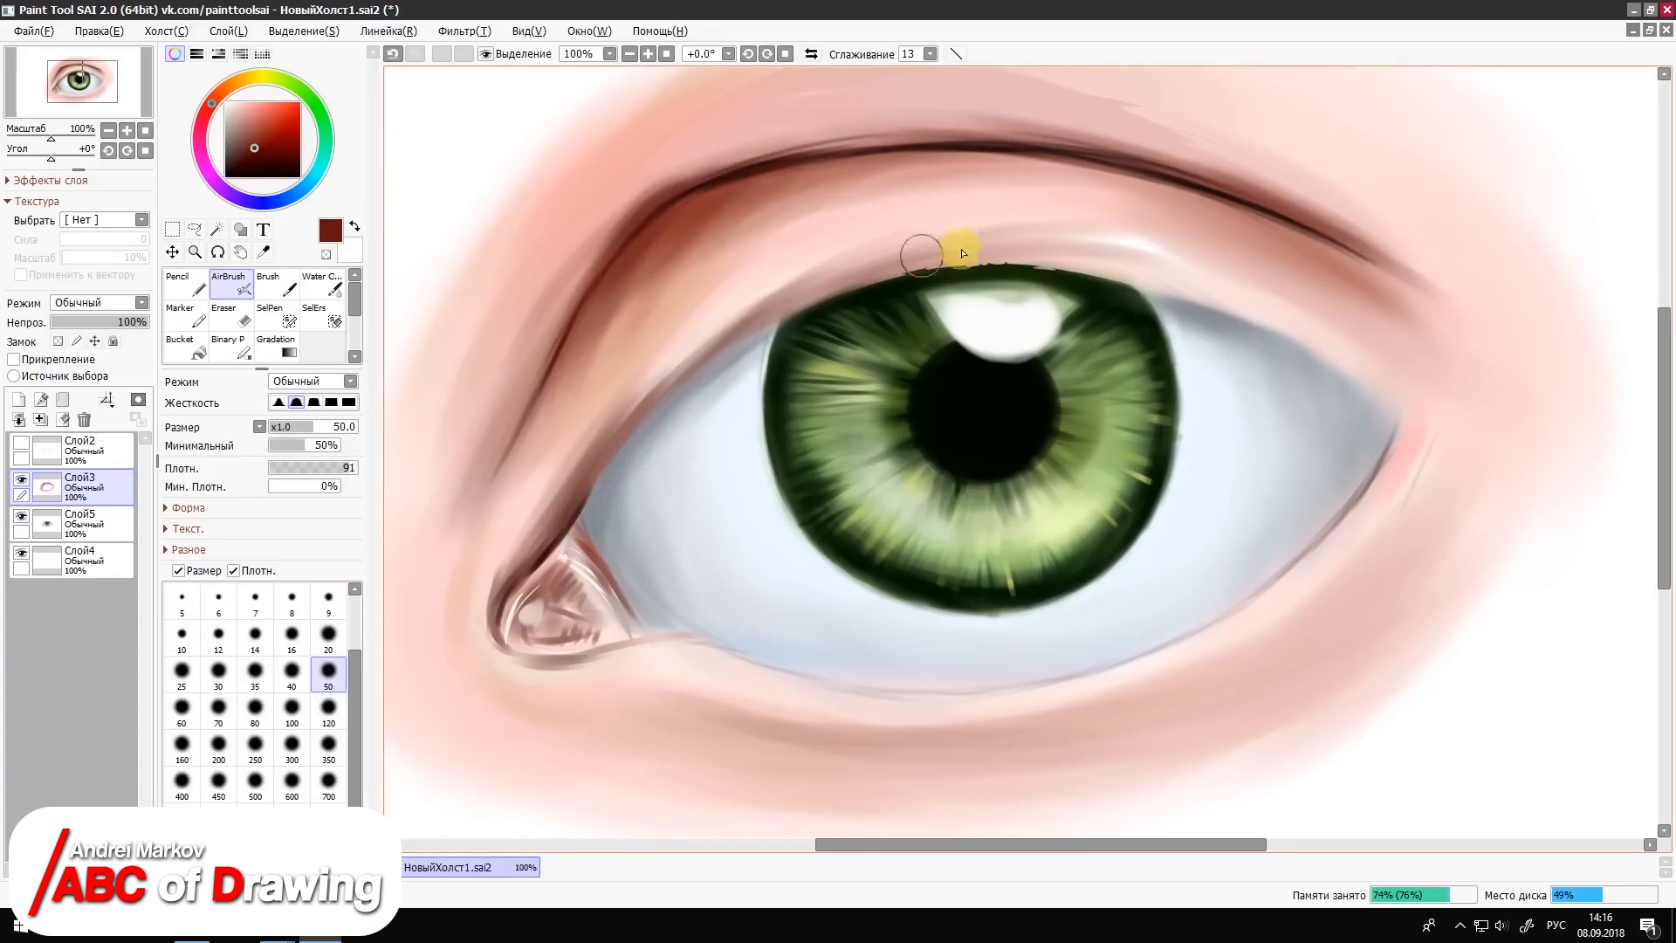
{"action": "left_click", "coordinate": [267, 107]}
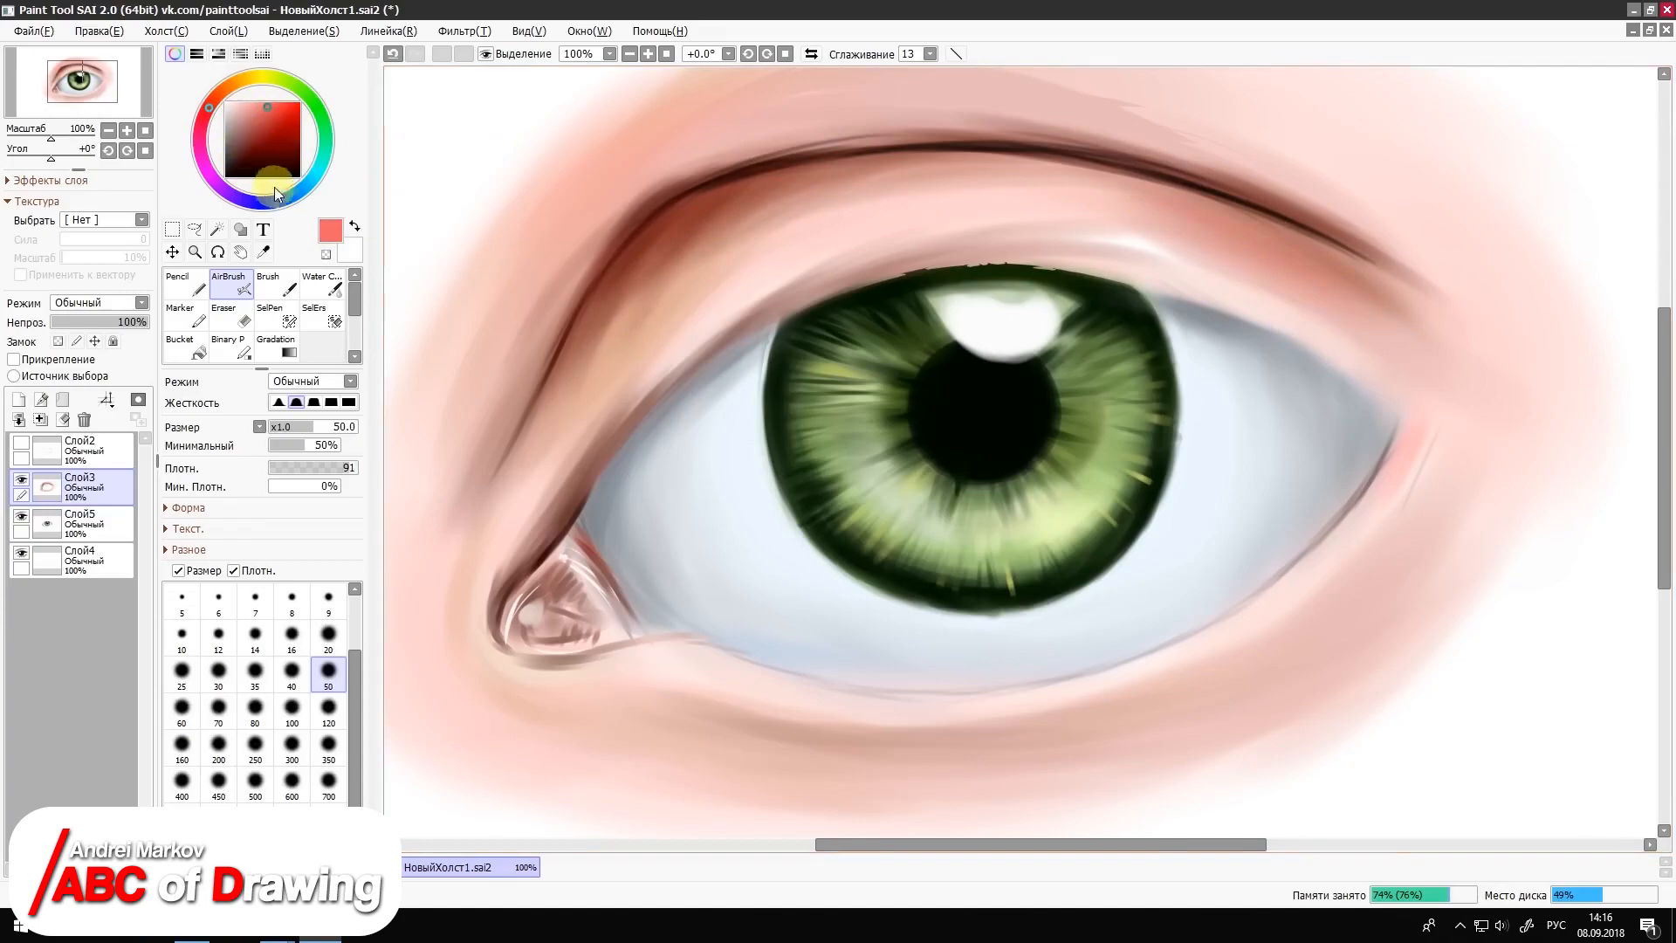
Step: Airbrush a light blue tint over the crease and upper lid at size 50, and blend it with Water Color at size 120
{"action": "left_click_drag", "start_coordinate": [274, 187], "coordinate": [286, 199]}
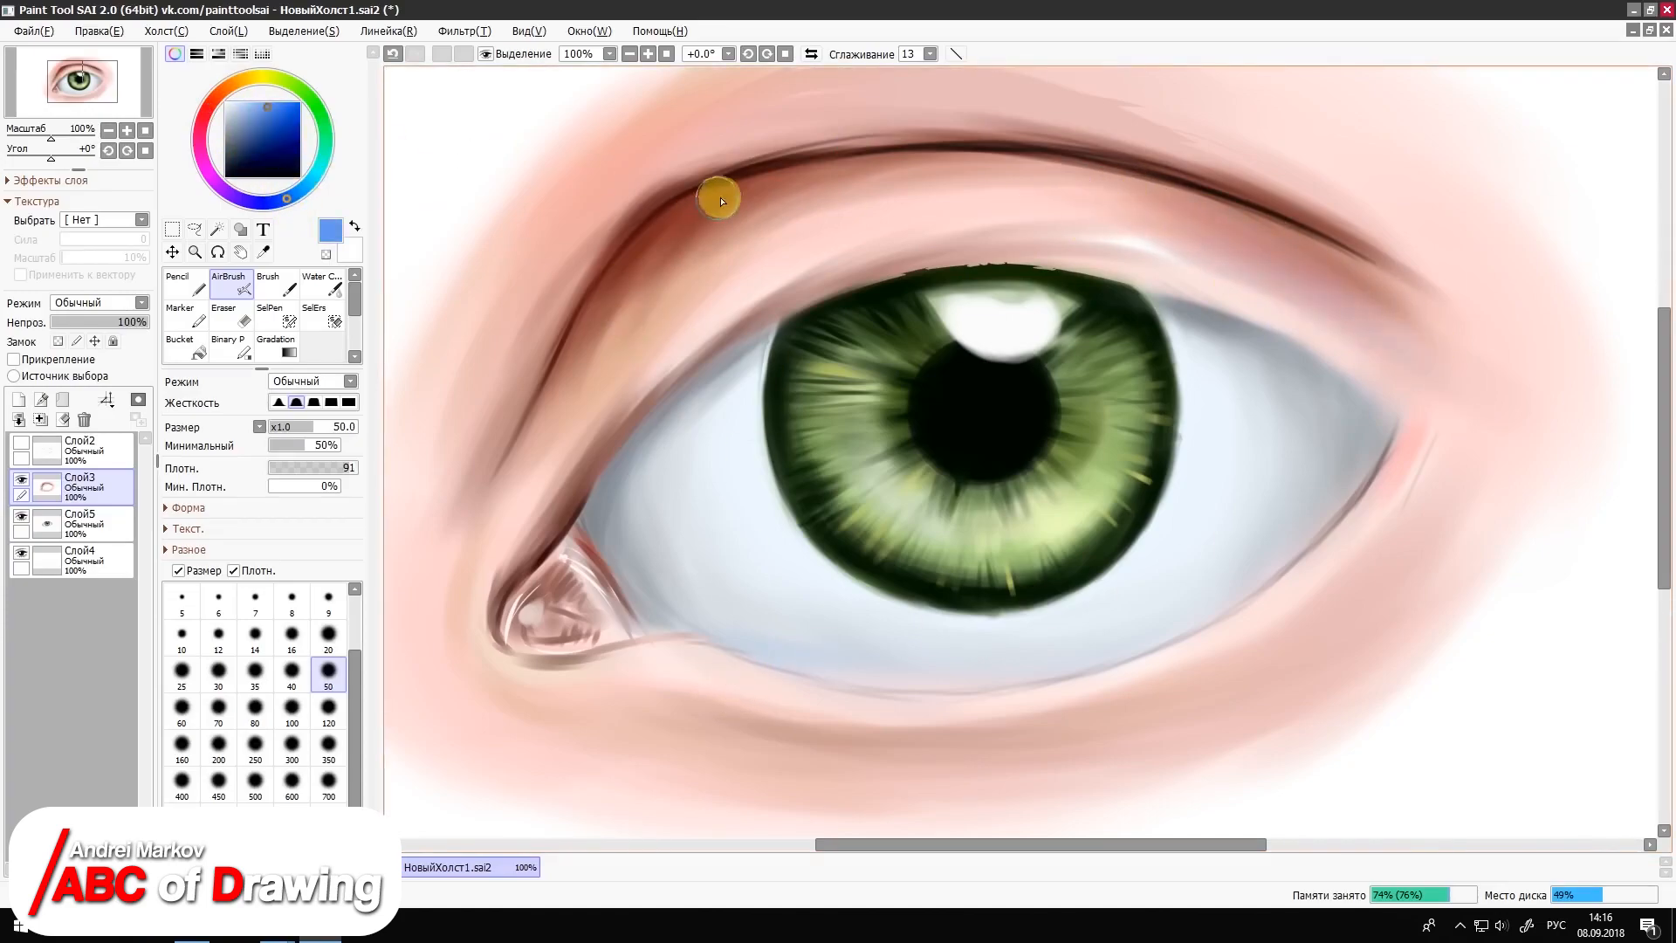
{"action": "mouse_move", "coordinate": [721, 201]}
{"action": "left_mouse_down"}
{"action": "mouse_move", "coordinate": [857, 162]}
{"action": "mouse_move", "coordinate": [766, 173]}
{"action": "mouse_move", "coordinate": [620, 277]}
{"action": "mouse_move", "coordinate": [652, 269]}
{"action": "mouse_move", "coordinate": [594, 321]}
{"action": "mouse_move", "coordinate": [672, 280]}
{"action": "mouse_move", "coordinate": [587, 392]}
{"action": "left_mouse_up"}
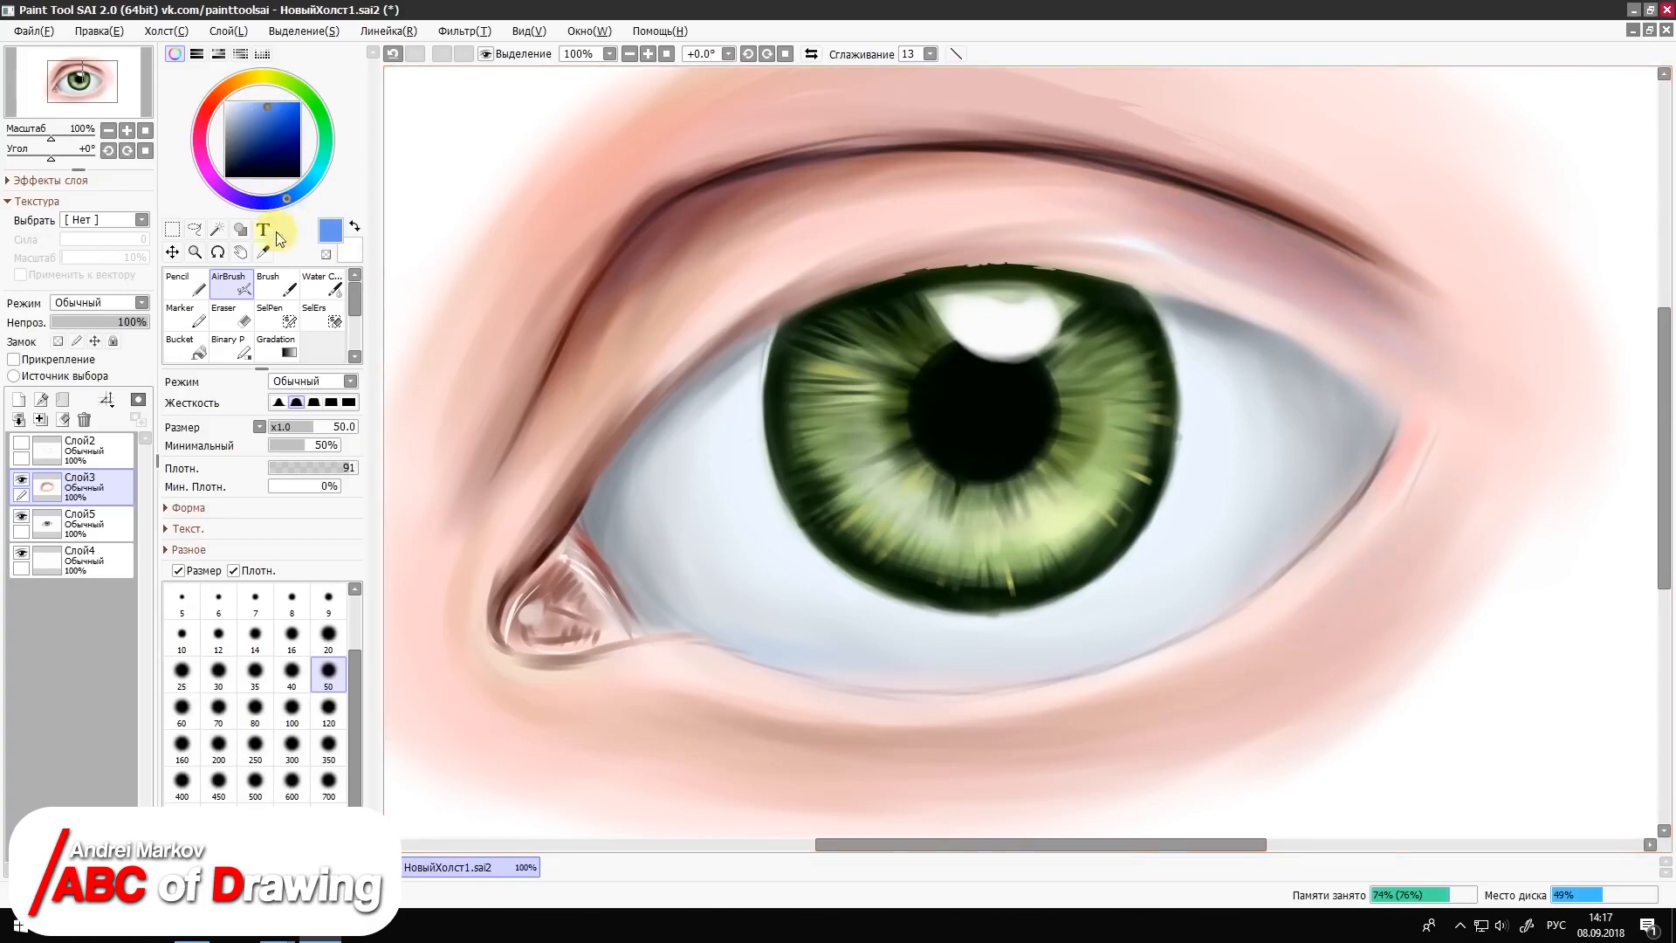
{"action": "left_click", "coordinate": [323, 283]}
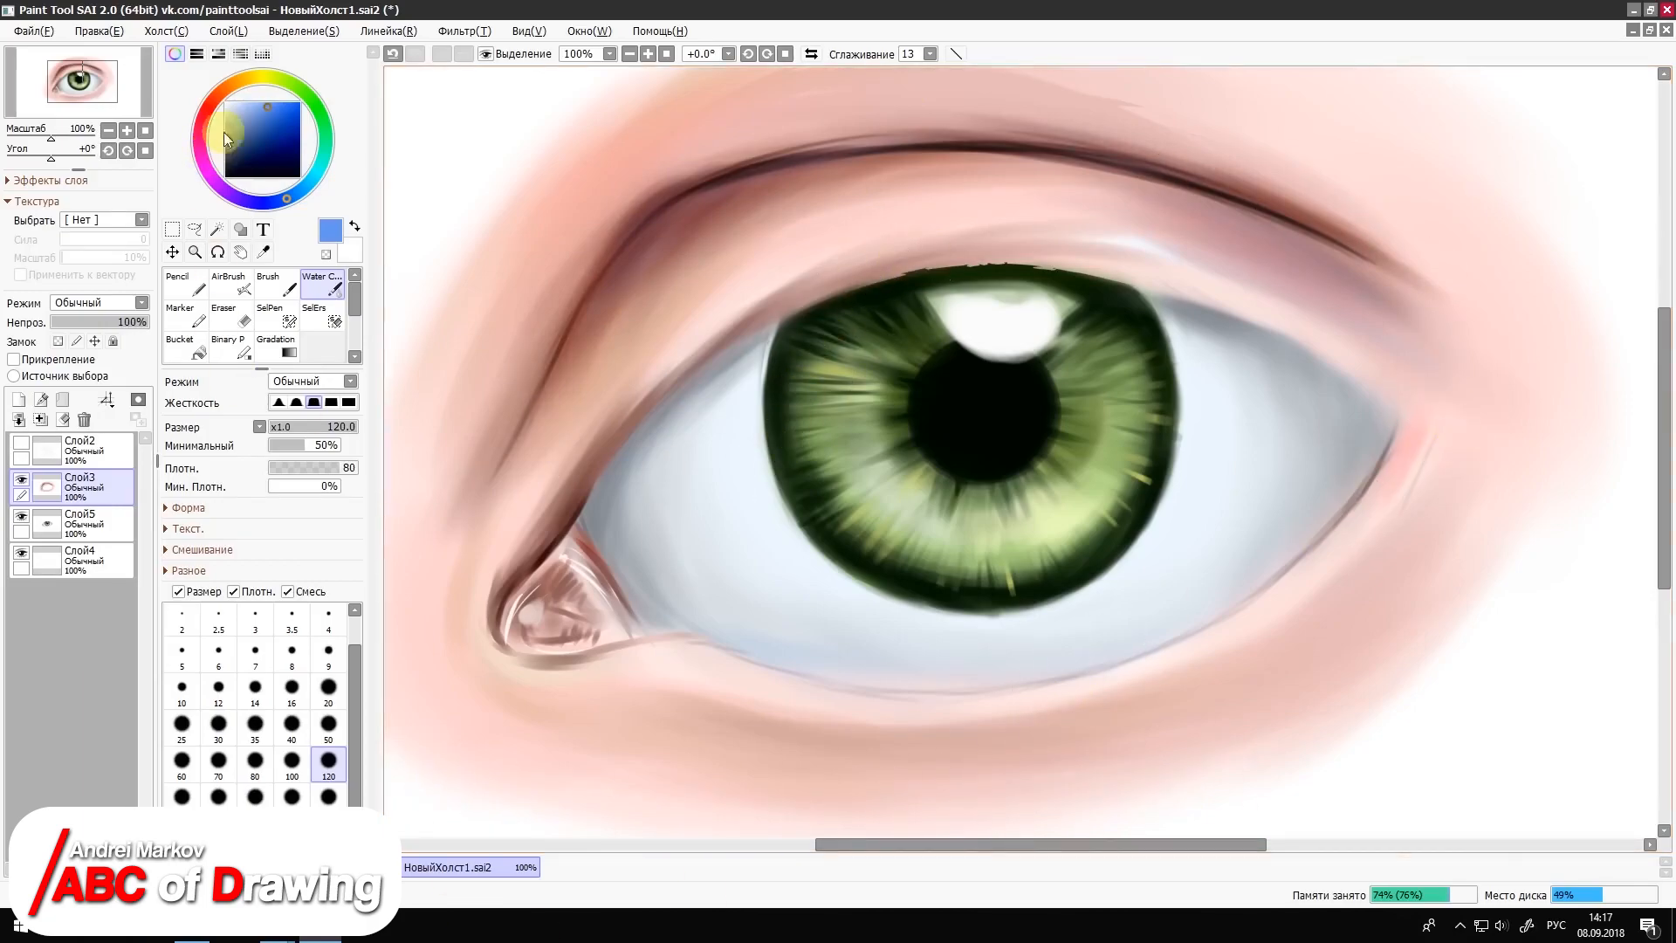
Step: Brush sampled dusty pink over the skin around the outer corner and eye contour at size 100, and undo the last stroke
{"action": "left_click", "coordinate": [677, 256], "text": "alt"}
{"action": "left_click", "coordinate": [244, 129]}
{"action": "left_click", "coordinate": [231, 283]}
{"action": "key", "text": "b"}
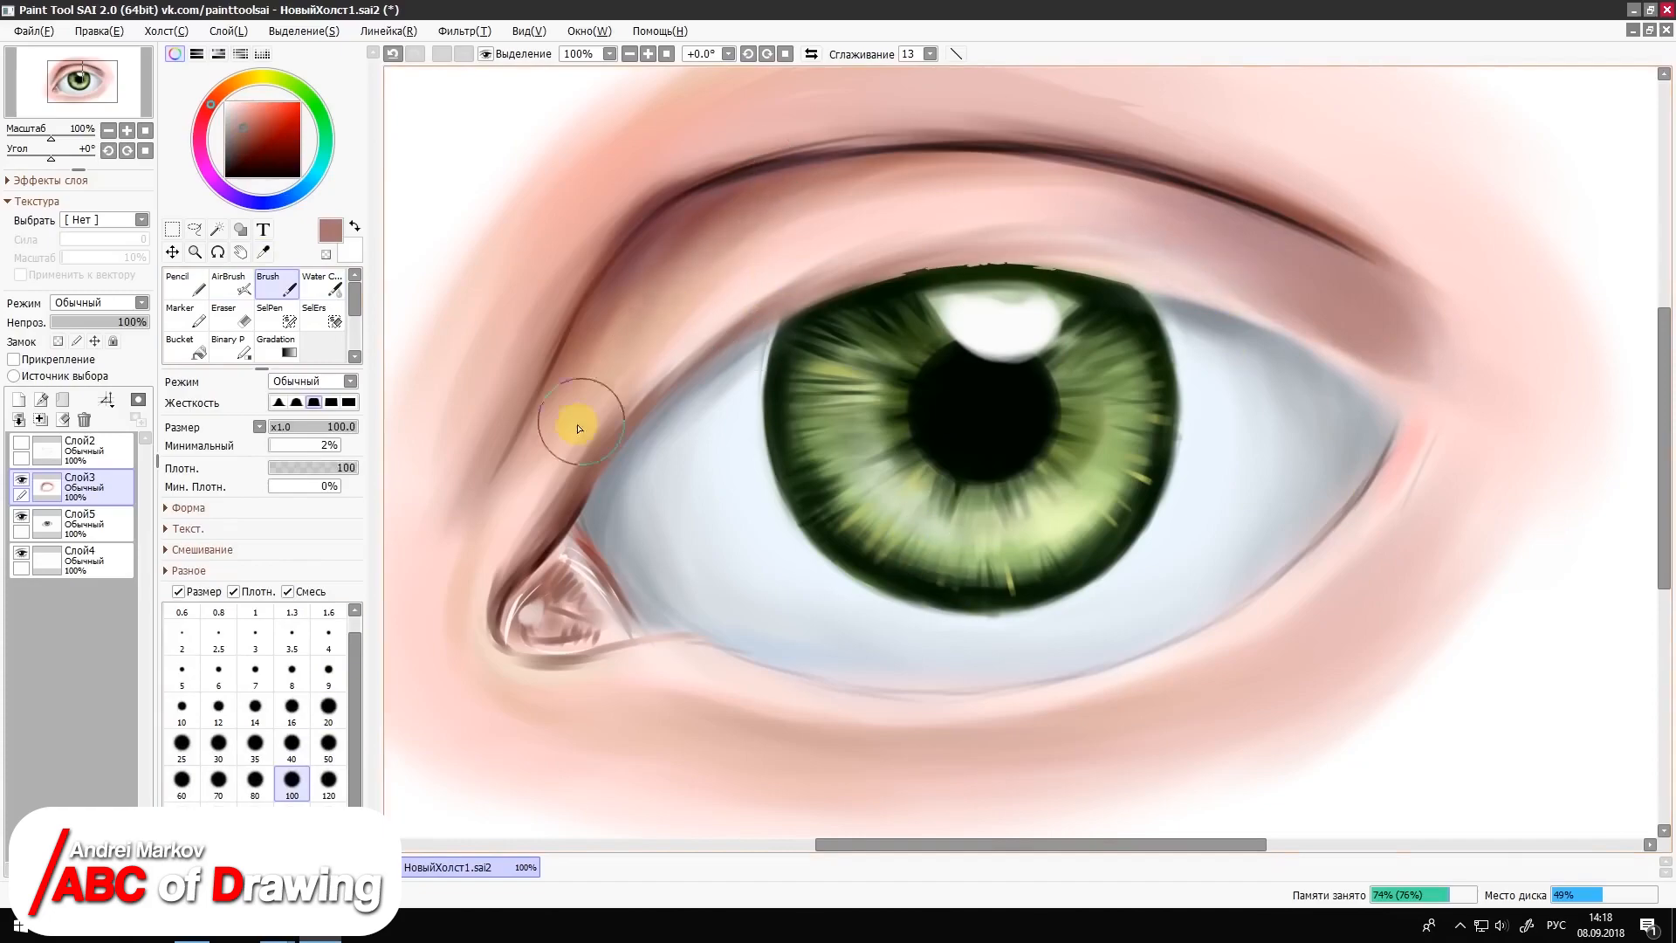
{"action": "mouse_move", "coordinate": [1496, 384]}
{"action": "left_mouse_down"}
{"action": "mouse_move", "coordinate": [1337, 645]}
{"action": "mouse_move", "coordinate": [1525, 478]}
{"action": "mouse_move", "coordinate": [1488, 397]}
{"action": "left_mouse_up"}
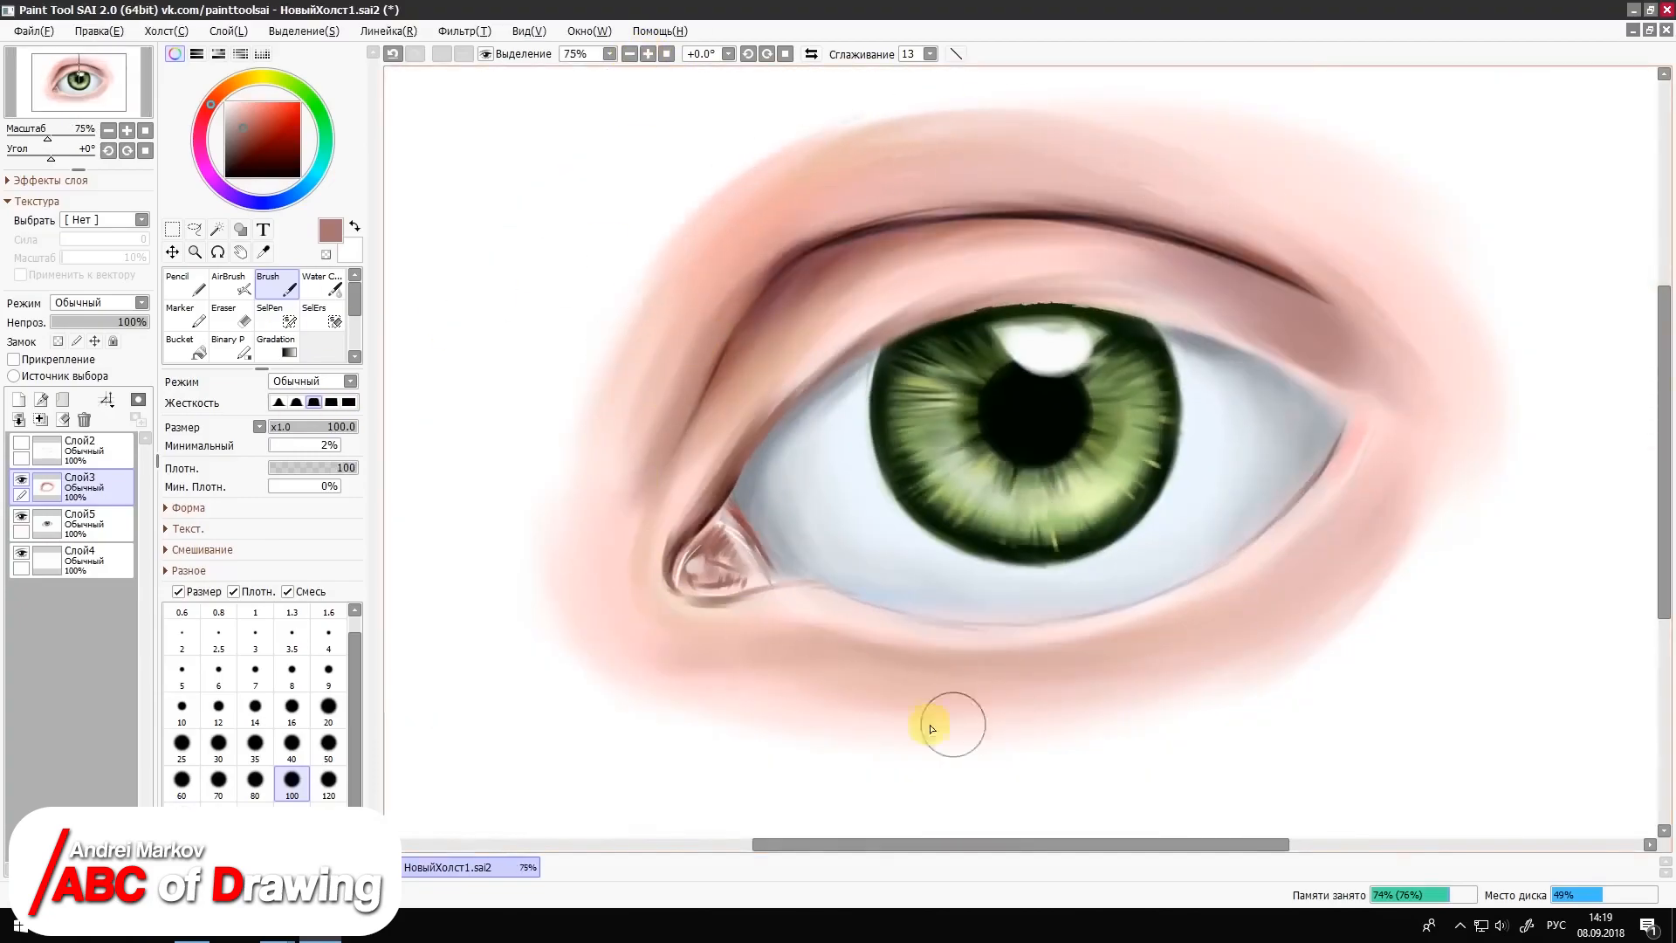
{"action": "key", "text": "ctrl+z"}
Step: Try dark red and darker brown Brush strokes along the upper lid edge at sizes 16 and 8, and undo them
{"action": "left_click", "coordinate": [254, 154]}
{"action": "left_click", "coordinate": [291, 710]}
{"action": "left_click_drag", "start_coordinate": [967, 314], "coordinate": [1032, 311]}
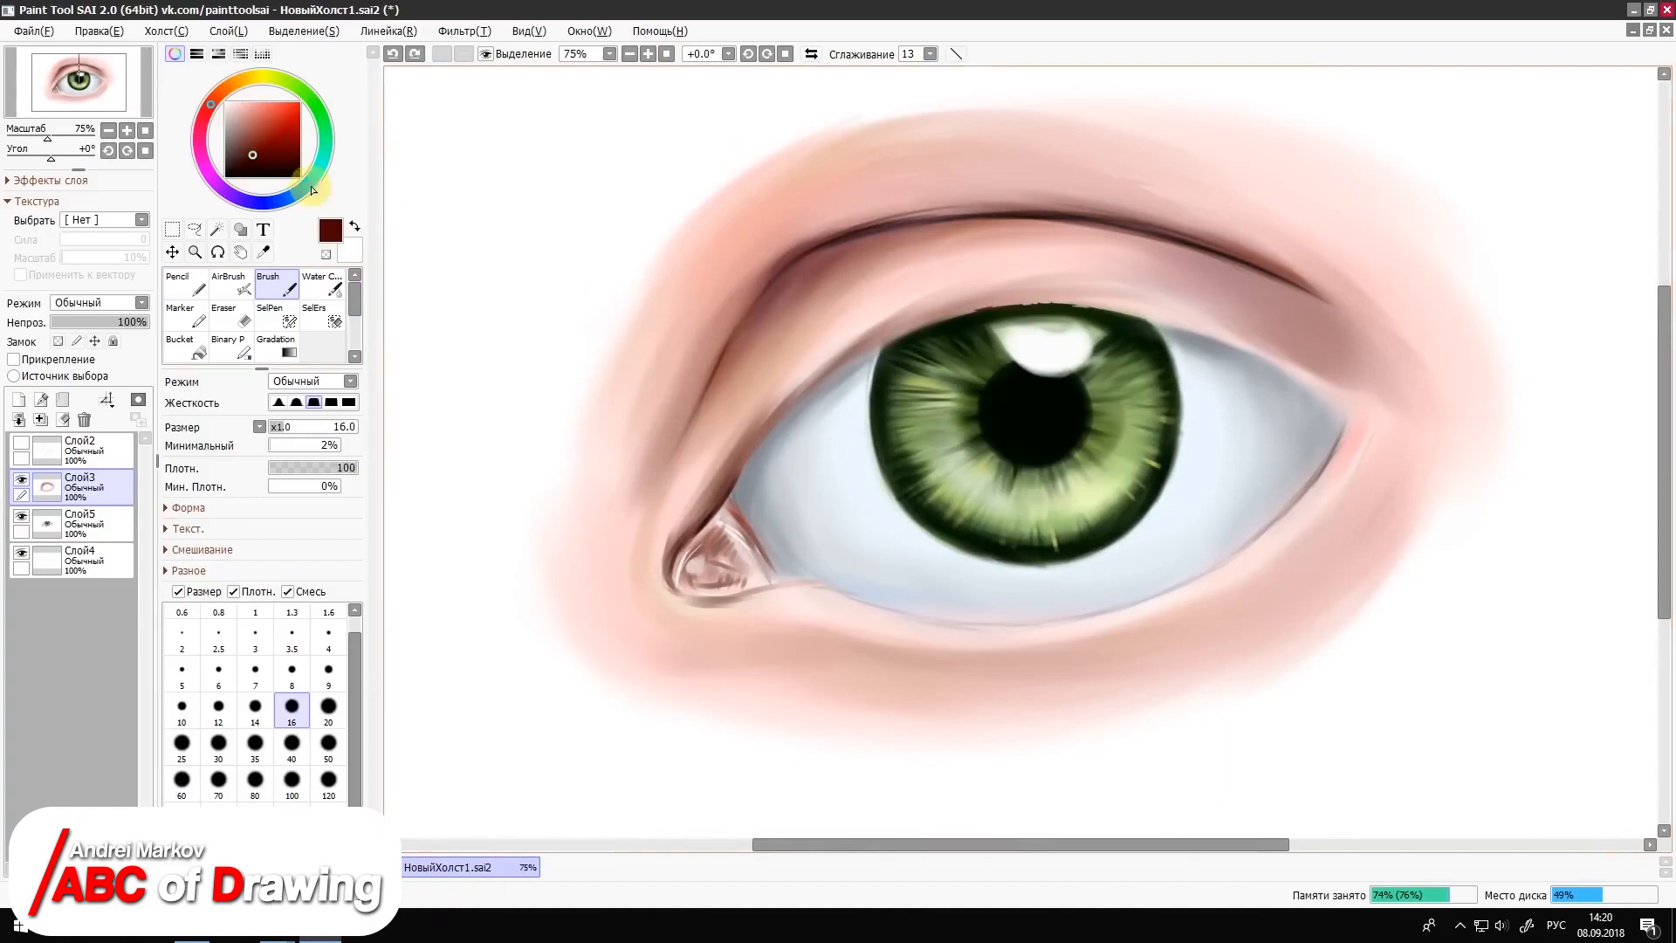
{"action": "left_click", "coordinate": [258, 171]}
{"action": "left_click", "coordinate": [291, 673]}
{"action": "key", "text": "ctrl+z"}
{"action": "left_click_drag", "start_coordinate": [759, 453], "coordinate": [806, 400]}
{"action": "key", "text": "ctrl+z"}
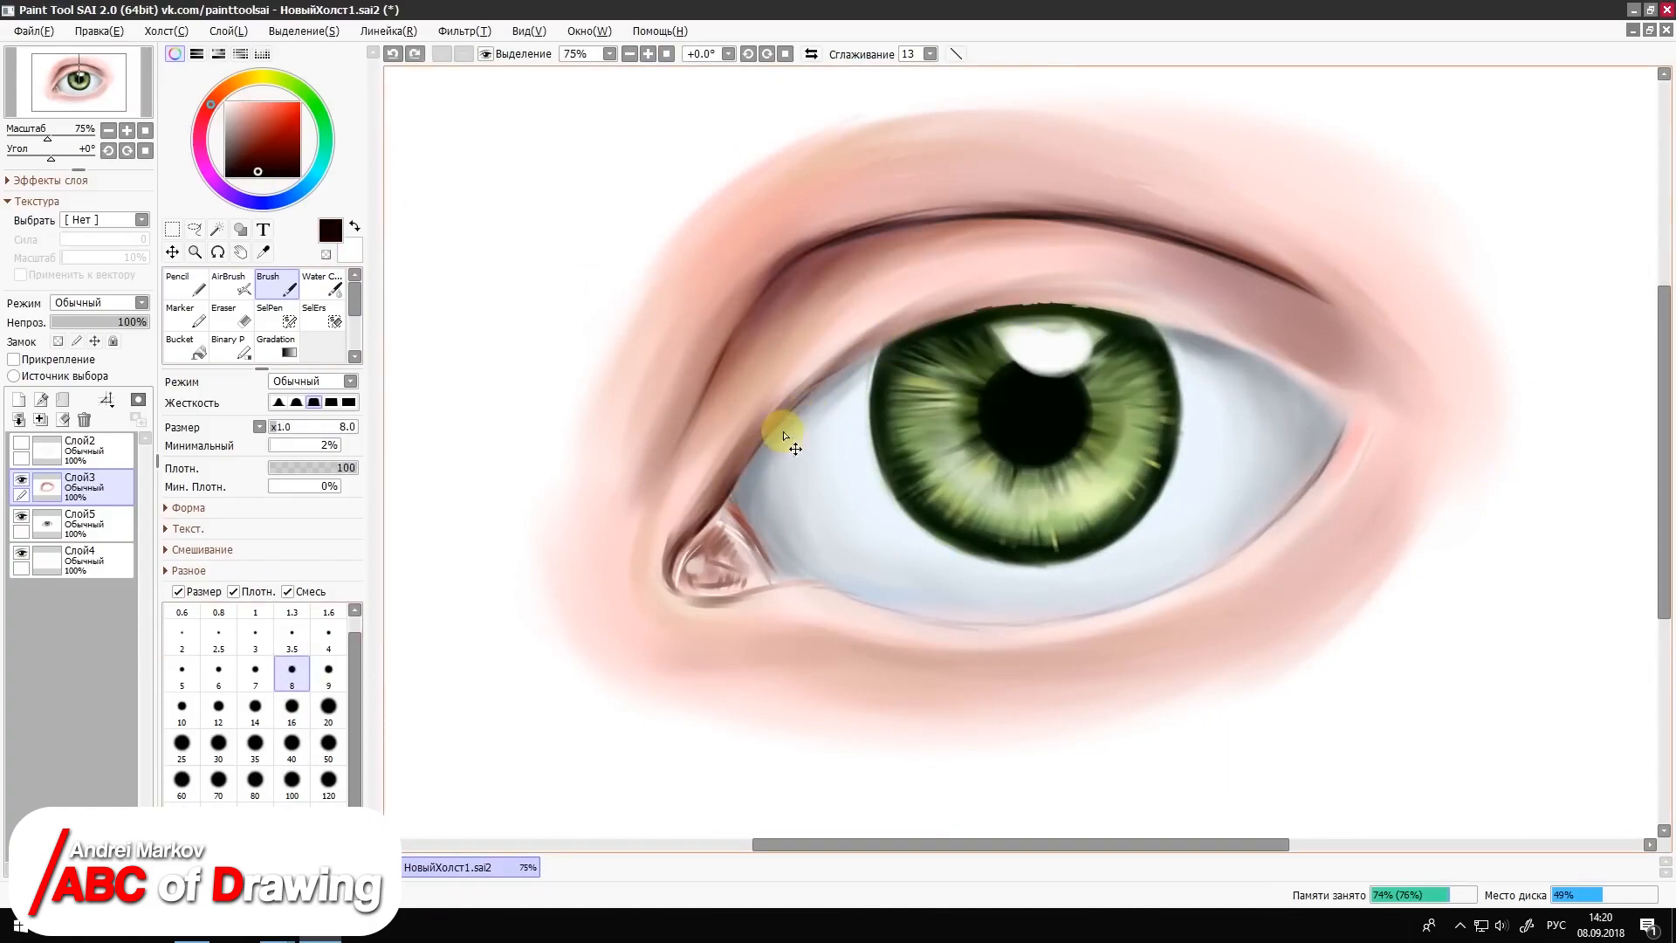
Step: Paint a near-black line along the whole upper lid edge with the Brush at size 16
{"action": "left_click", "coordinate": [291, 710]}
{"action": "left_click_drag", "start_coordinate": [906, 342], "coordinate": [1005, 311]}
{"action": "key", "text": "ctrl+z"}
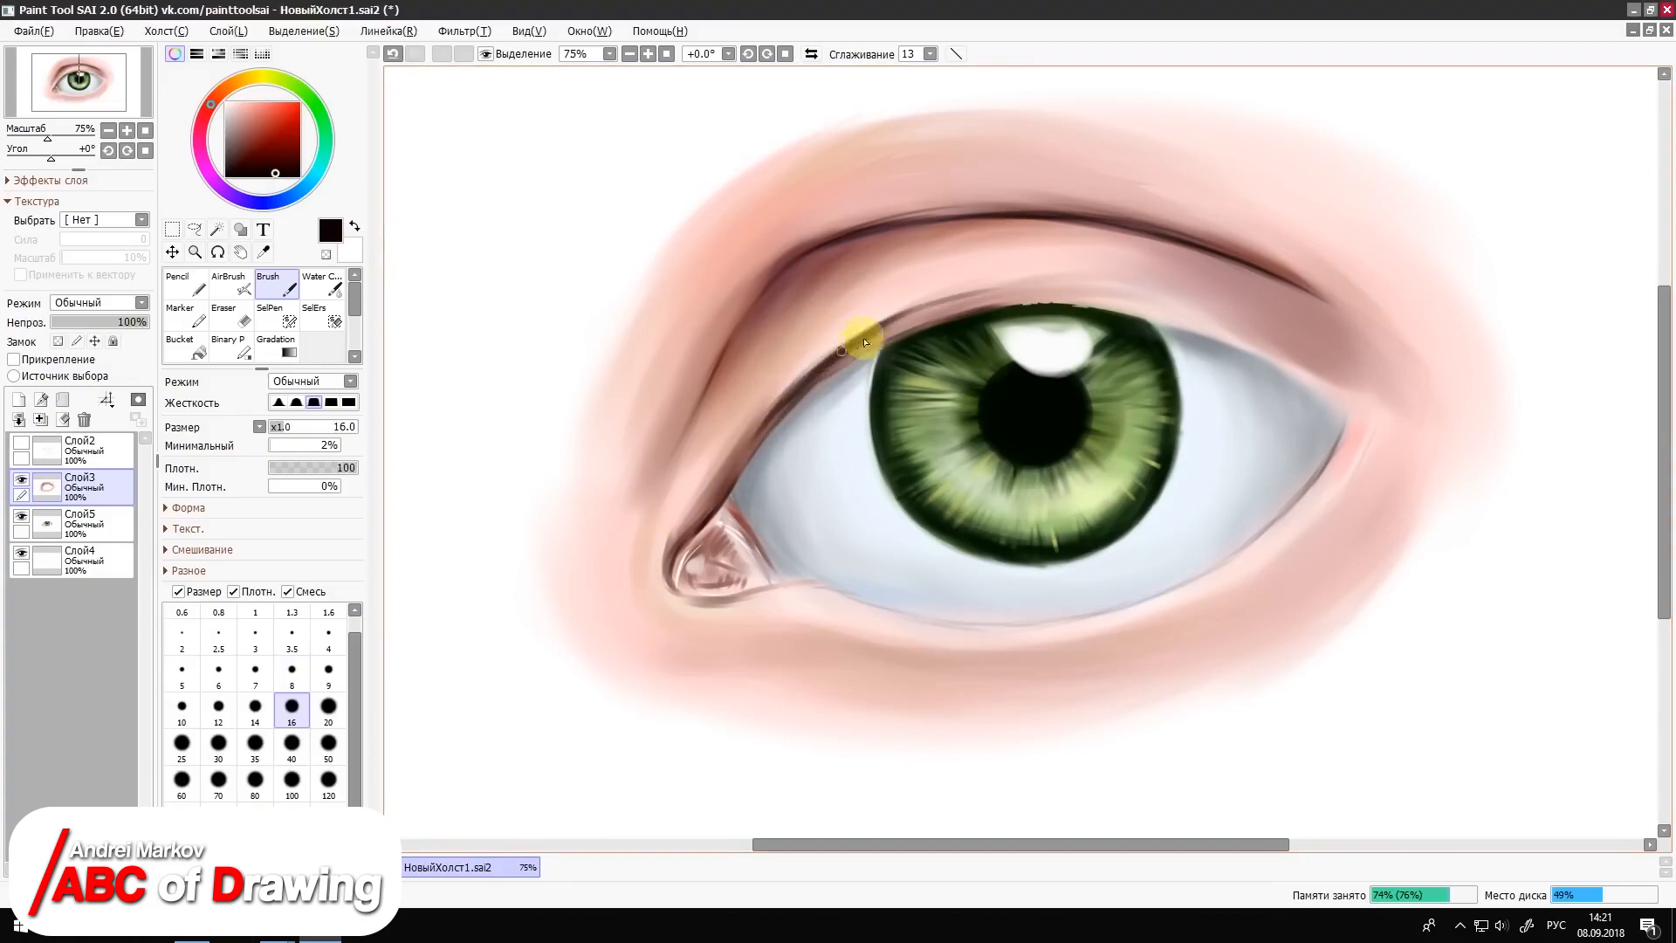
{"action": "mouse_move", "coordinate": [864, 342]}
{"action": "left_mouse_down"}
{"action": "mouse_move", "coordinate": [917, 317]}
{"action": "mouse_move", "coordinate": [1171, 312]}
{"action": "left_mouse_up"}
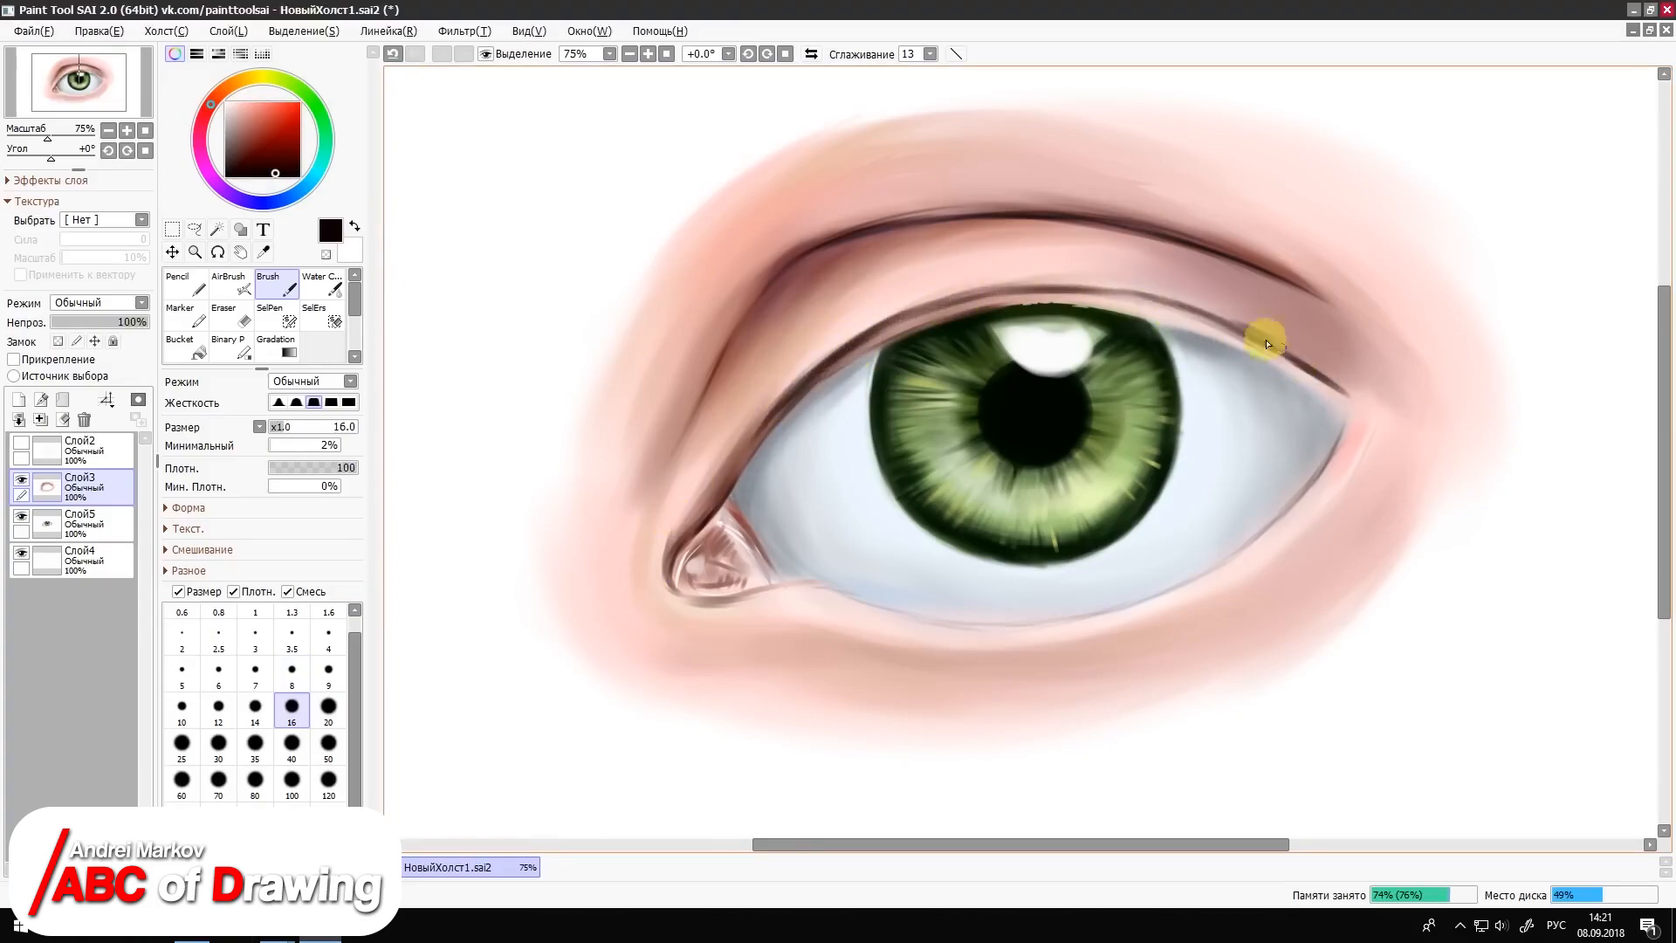
Step: Blend and soften the upper lid line with Water Color at size 20, adding brown sampled from the lid edge
{"action": "key", "text": "c"}
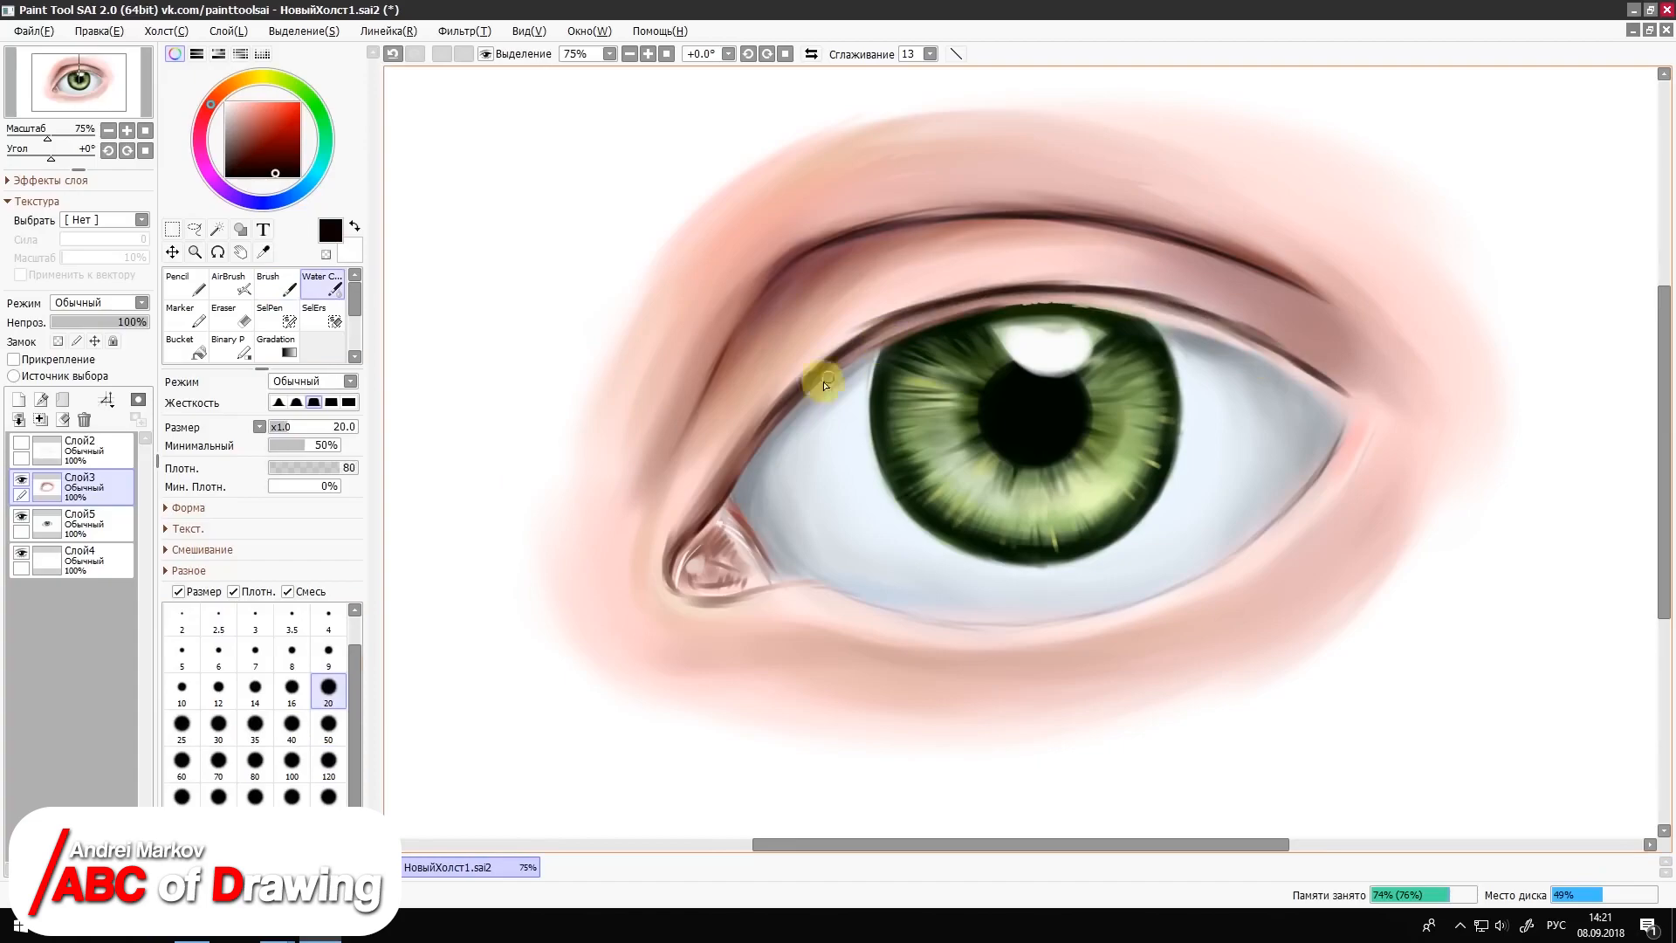
{"action": "mouse_move", "coordinate": [824, 385]}
{"action": "left_mouse_down"}
{"action": "mouse_move", "coordinate": [901, 336]}
{"action": "mouse_move", "coordinate": [1306, 373]}
{"action": "left_mouse_up"}
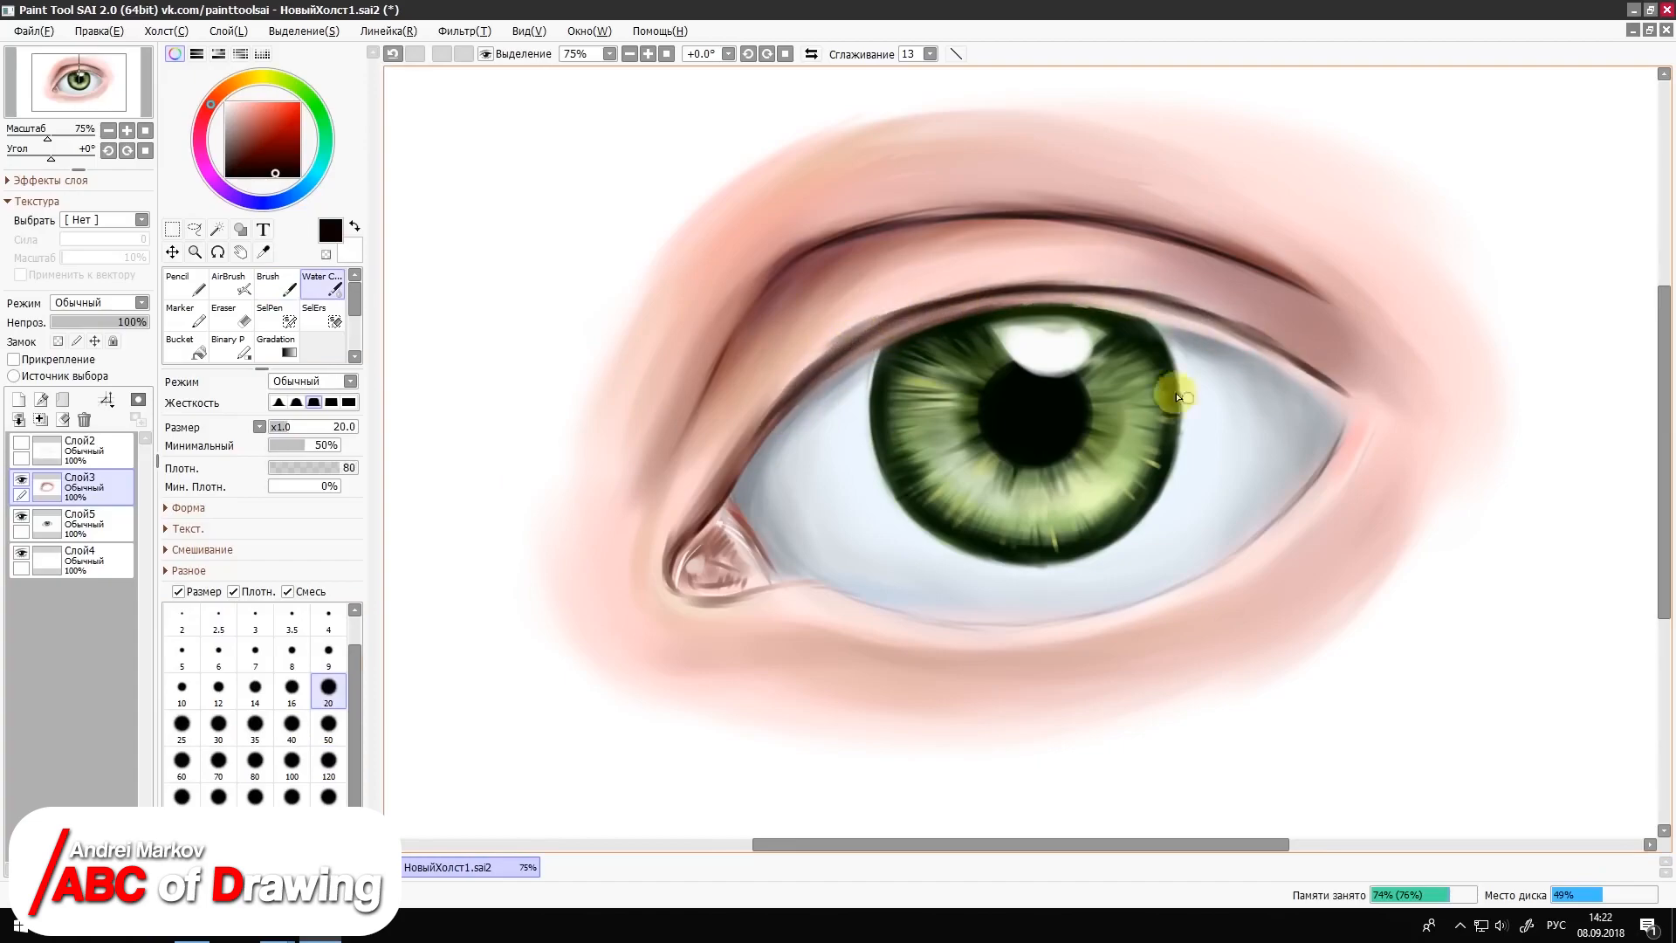
{"action": "right_click", "coordinate": [954, 313]}
{"action": "left_click_drag", "start_coordinate": [954, 313], "coordinate": [886, 333]}
{"action": "mouse_move", "coordinate": [1309, 367]}
{"action": "left_mouse_down"}
{"action": "mouse_move", "coordinate": [1336, 402]}
{"action": "mouse_move", "coordinate": [1143, 316]}
{"action": "mouse_move", "coordinate": [995, 300]}
{"action": "left_mouse_up"}
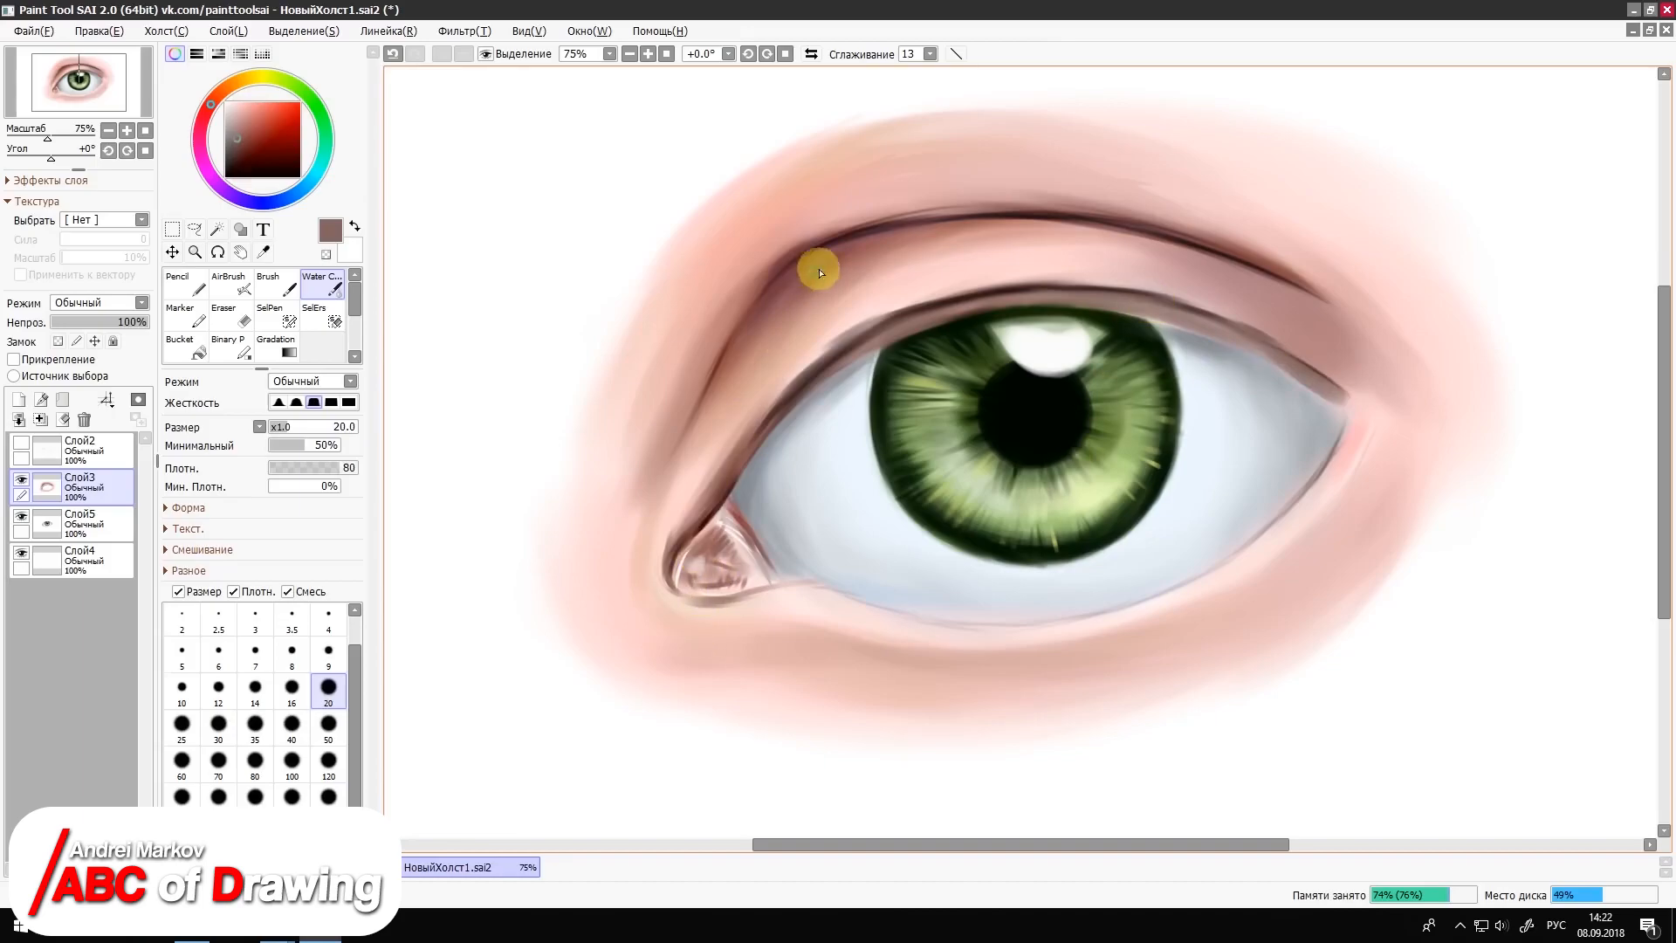
Step: Deepen the inner part of the upper-lid crease with dark red Water Color strokes, starting at size 20
{"action": "left_click", "coordinate": [257, 156]}
{"action": "mouse_move", "coordinate": [804, 285]}
{"action": "left_mouse_down"}
{"action": "mouse_move", "coordinate": [834, 247]}
{"action": "mouse_move", "coordinate": [768, 314]}
{"action": "mouse_move", "coordinate": [857, 248]}
{"action": "left_mouse_up"}
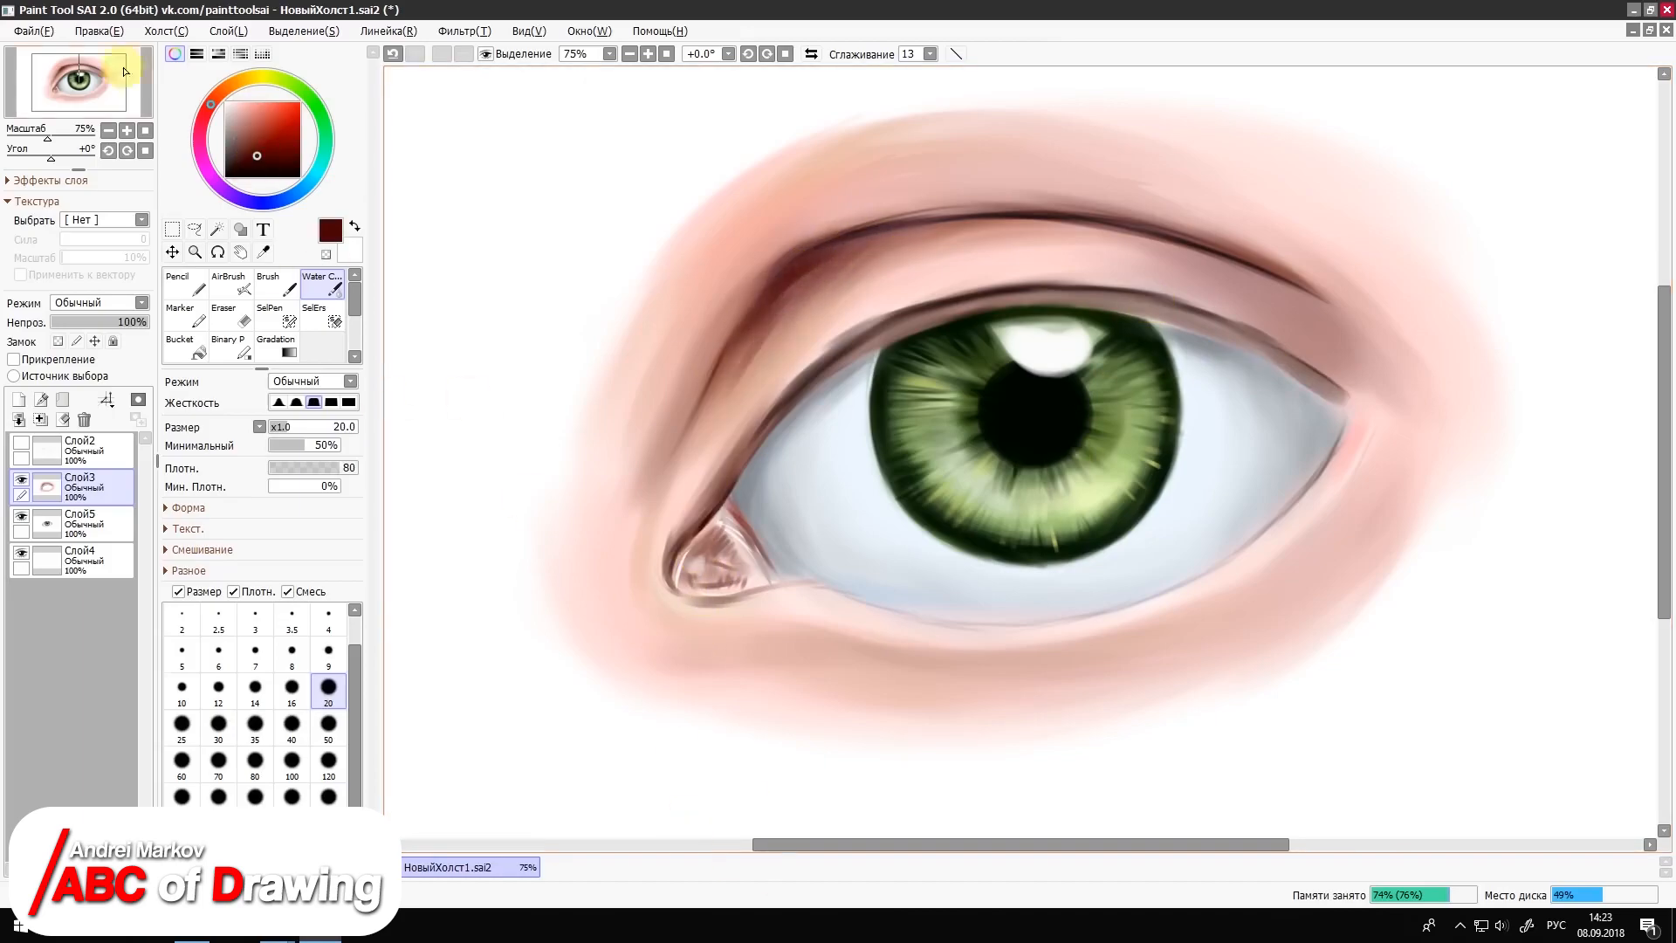
{"action": "left_click", "coordinate": [328, 654]}
{"action": "mouse_move", "coordinate": [757, 306]}
{"action": "left_mouse_down"}
{"action": "mouse_move", "coordinate": [867, 239]}
{"action": "mouse_move", "coordinate": [694, 422]}
{"action": "left_mouse_up"}
Step: Airbrush dark navy shading along the inner crease at size 50 and blend it into the skin with Water Color at size 100
{"action": "left_click", "coordinate": [295, 195]}
{"action": "left_click", "coordinate": [296, 163]}
{"action": "left_click", "coordinate": [232, 284]}
{"action": "left_click_drag", "start_coordinate": [859, 258], "coordinate": [708, 454]}
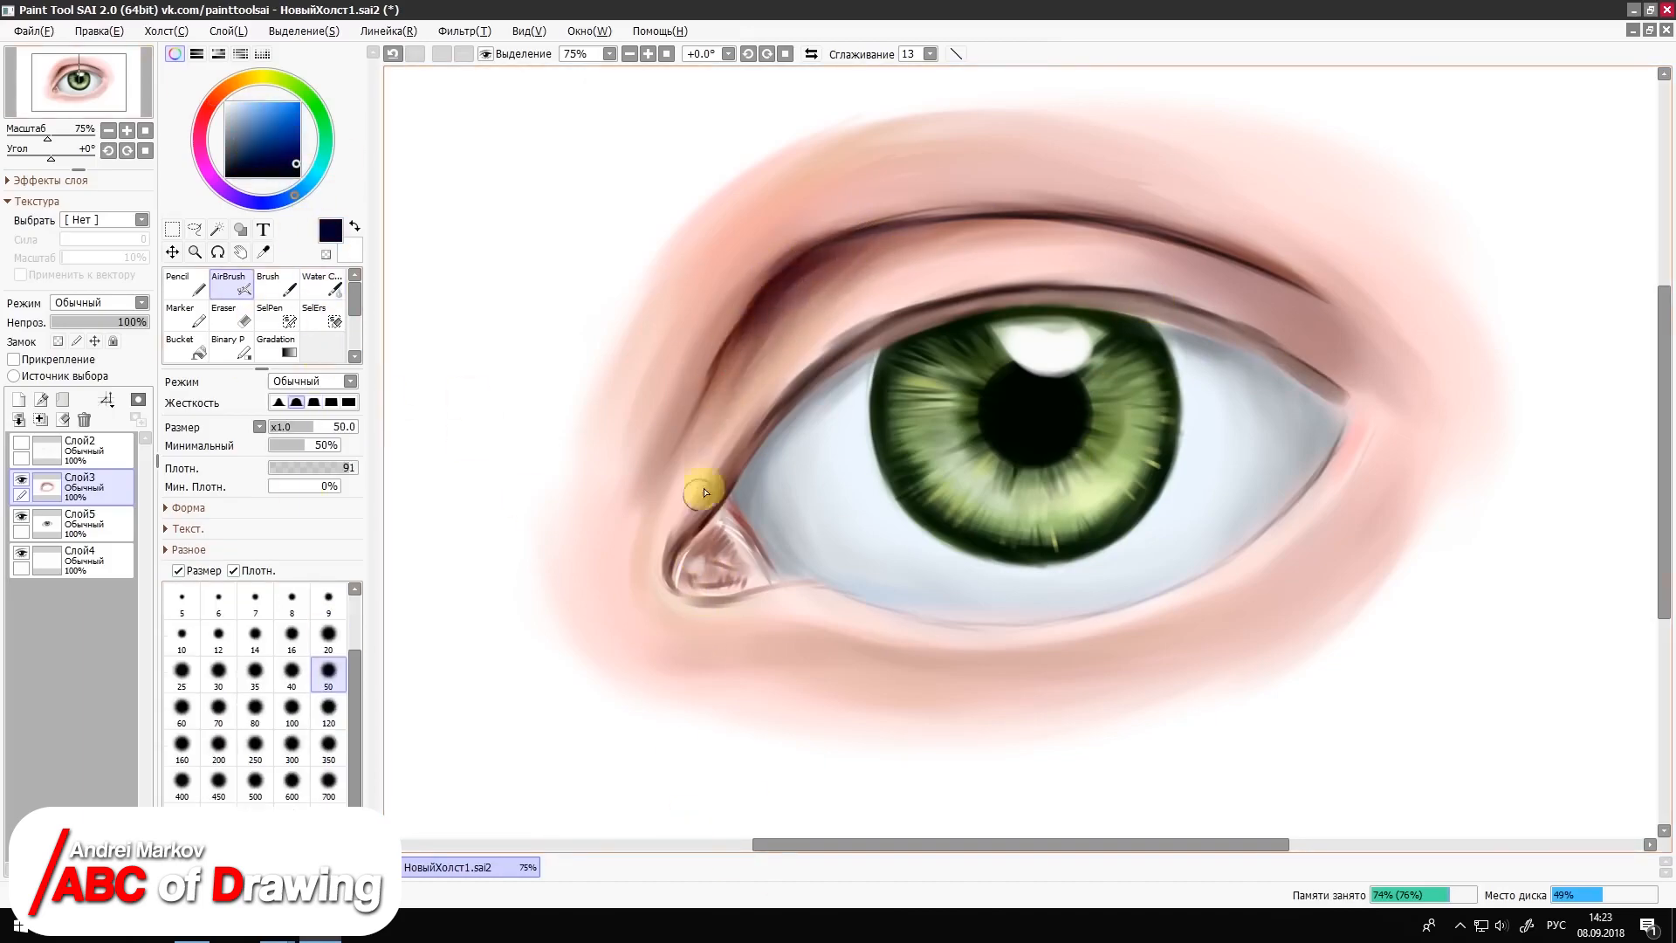
{"action": "left_click", "coordinate": [322, 283]}
{"action": "left_click", "coordinate": [721, 322], "text": "alt"}
{"action": "left_click", "coordinate": [291, 764]}
{"action": "mouse_move", "coordinate": [793, 225]}
{"action": "left_mouse_down"}
{"action": "mouse_move", "coordinate": [648, 488]}
{"action": "mouse_move", "coordinate": [671, 419]}
{"action": "left_mouse_up"}
{"action": "left_click", "coordinate": [689, 414], "text": "alt"}
Step: Add a new layer above the skin layer and reinforce the upper lid line in near-black with the Pencil at size 8 and Brush at 16
{"action": "left_click", "coordinate": [20, 400]}
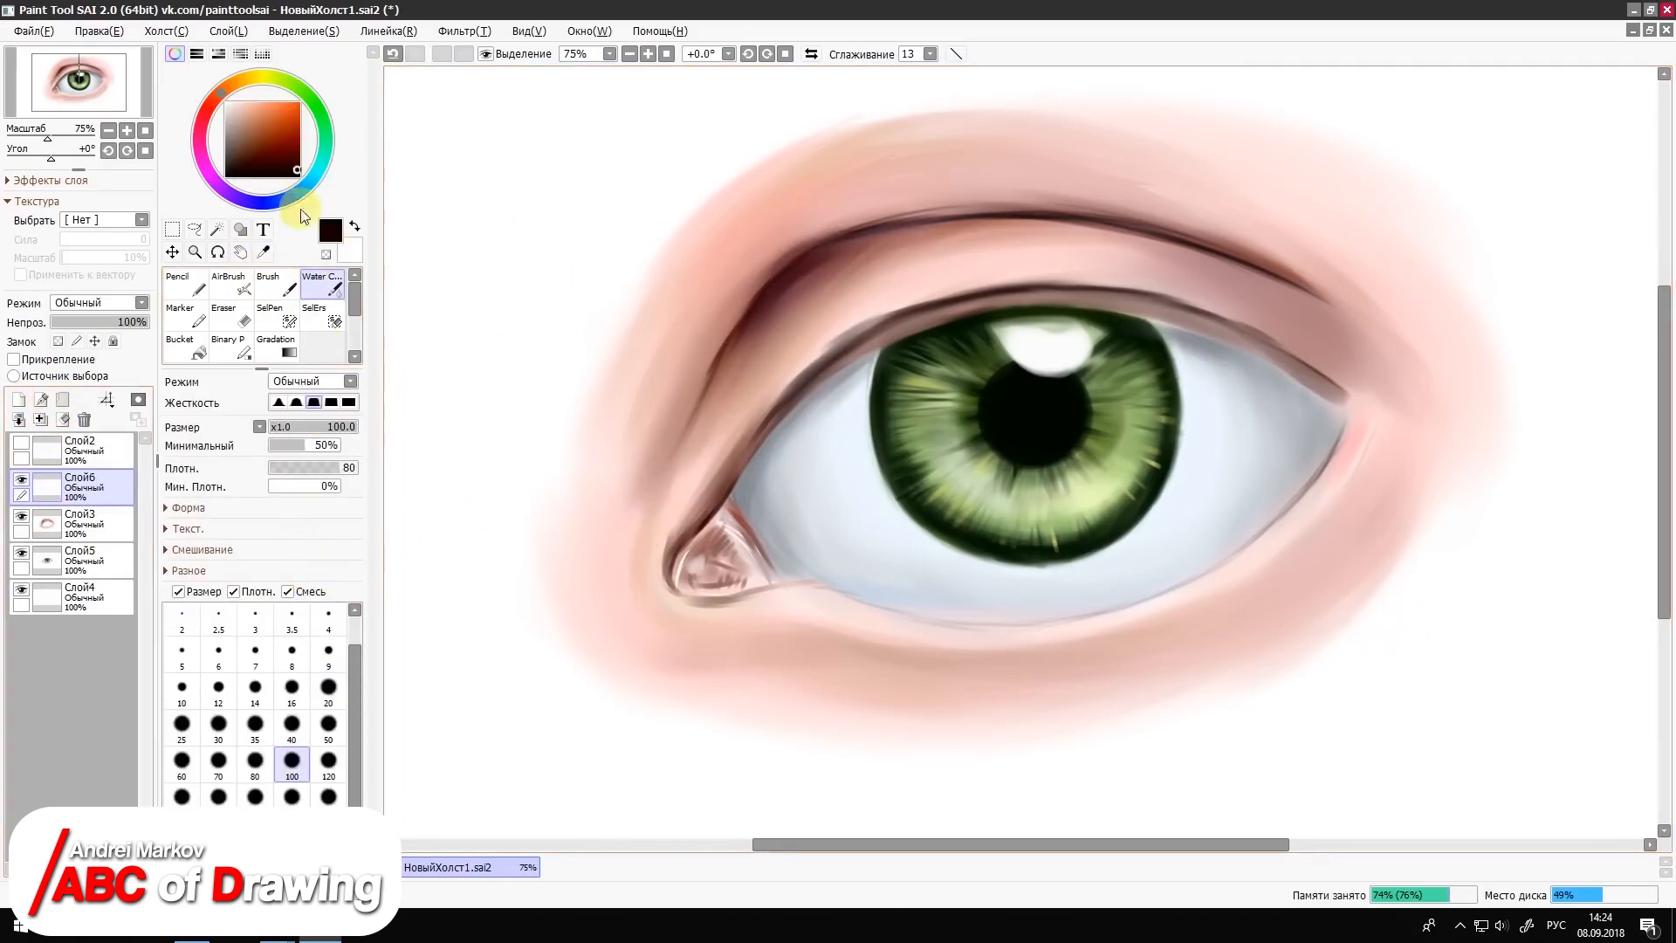
{"action": "key", "text": "n"}
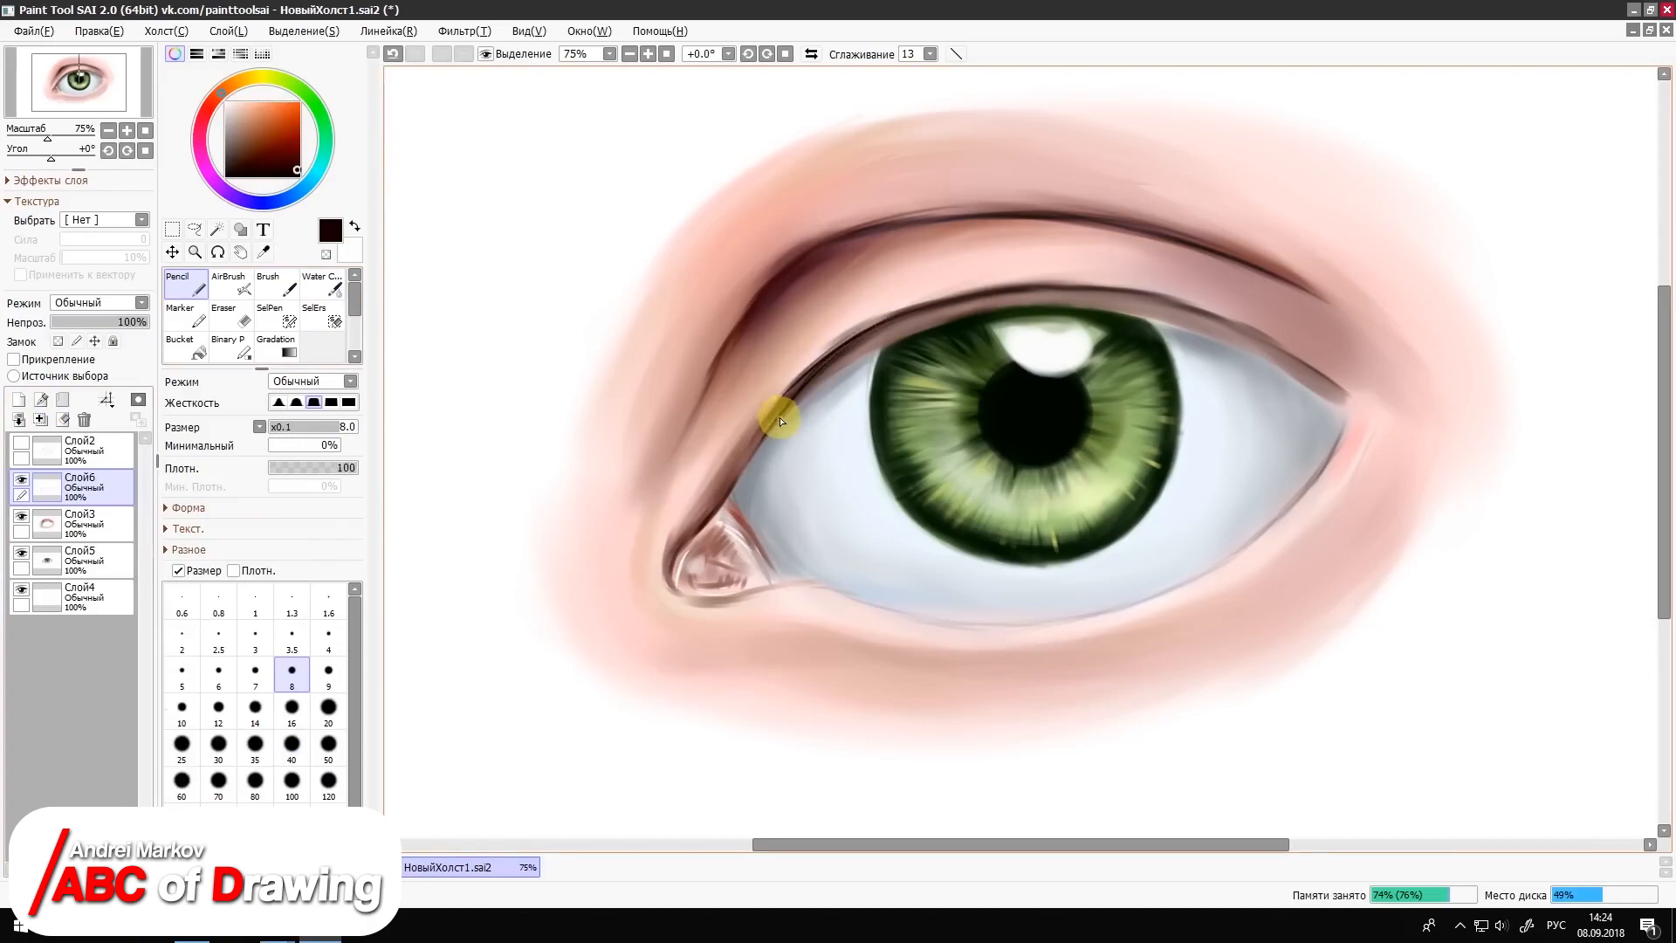
{"action": "left_click", "coordinate": [276, 288]}
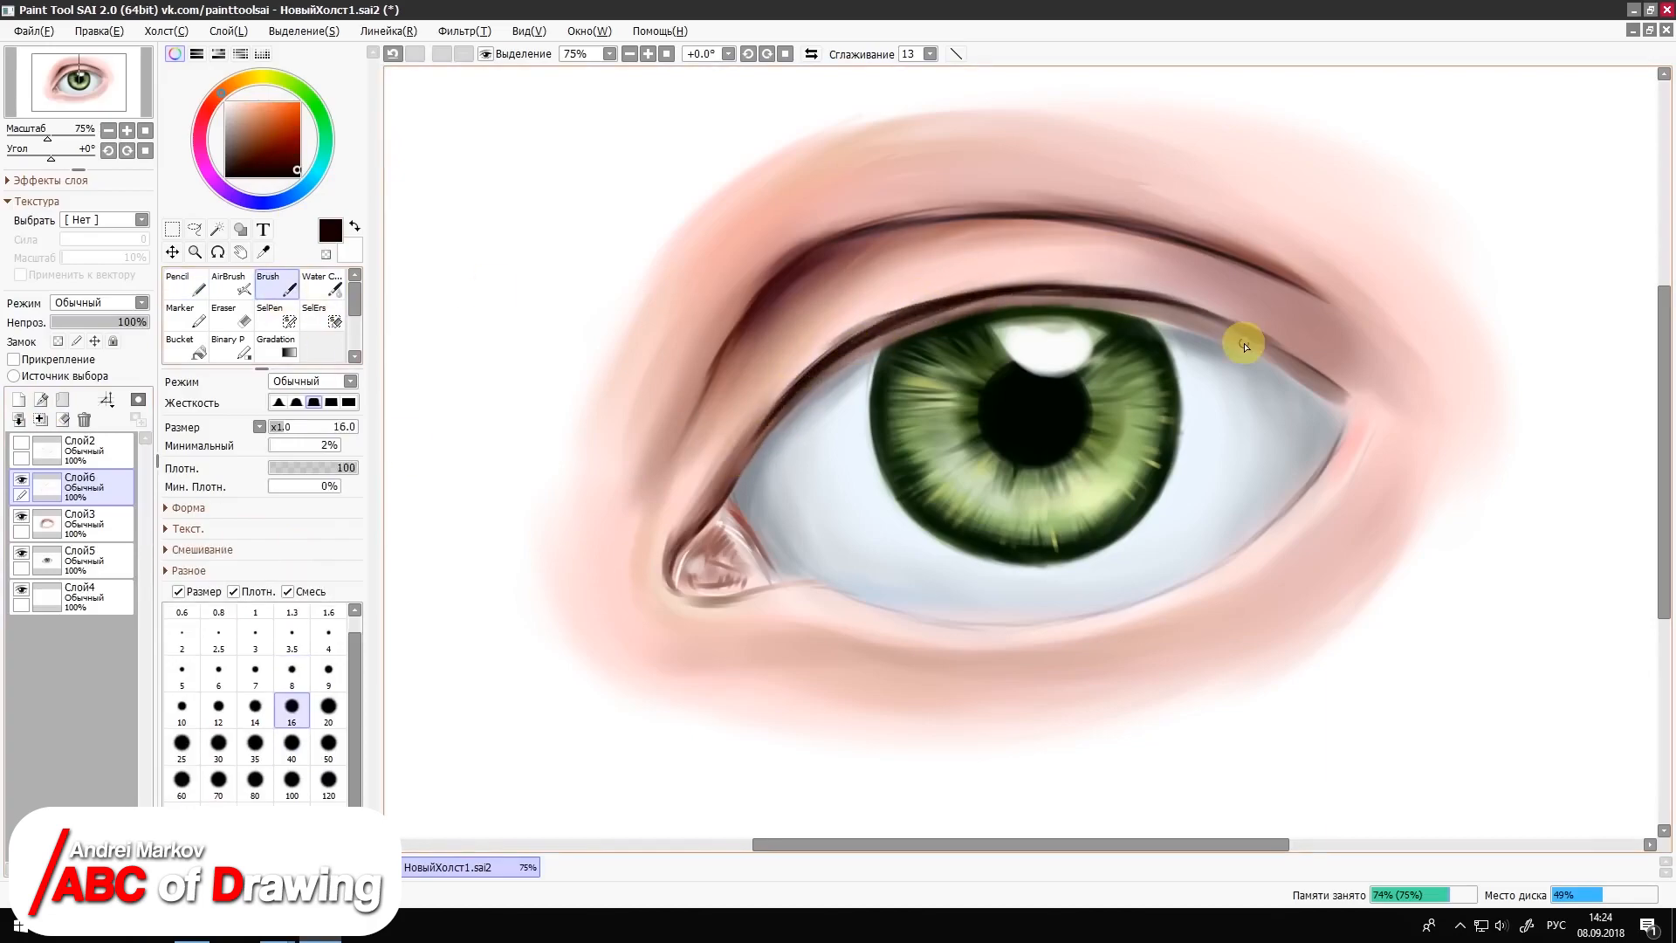
Step: Paint curved near-black eyelashes along the inner part of the upper lid with the Brush at sizes 7 and 4
{"action": "left_click", "coordinate": [254, 672]}
{"action": "left_click_drag", "start_coordinate": [674, 439], "coordinate": [771, 415]}
{"action": "left_click_drag", "start_coordinate": [687, 453], "coordinate": [768, 422]}
{"action": "mouse_move", "coordinate": [670, 381]}
{"action": "left_mouse_down"}
{"action": "mouse_move", "coordinate": [783, 400]}
{"action": "mouse_move", "coordinate": [796, 378]}
{"action": "mouse_move", "coordinate": [735, 328]}
{"action": "left_mouse_up"}
{"action": "left_click", "coordinate": [295, 174]}
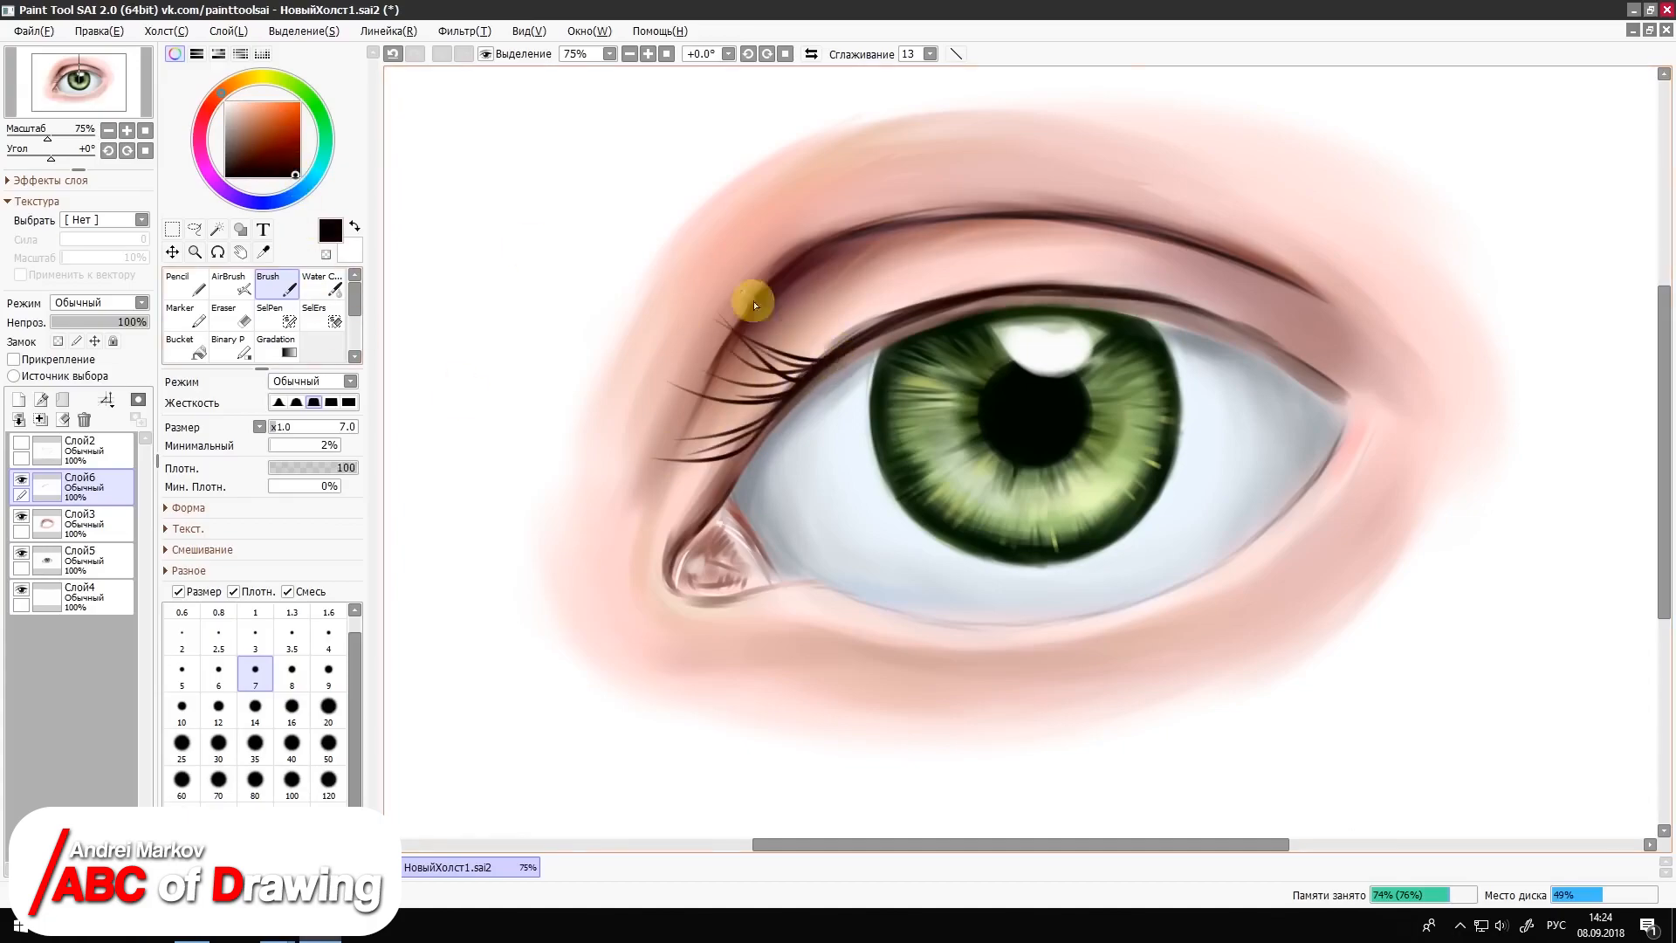
{"action": "left_click", "coordinate": [328, 633]}
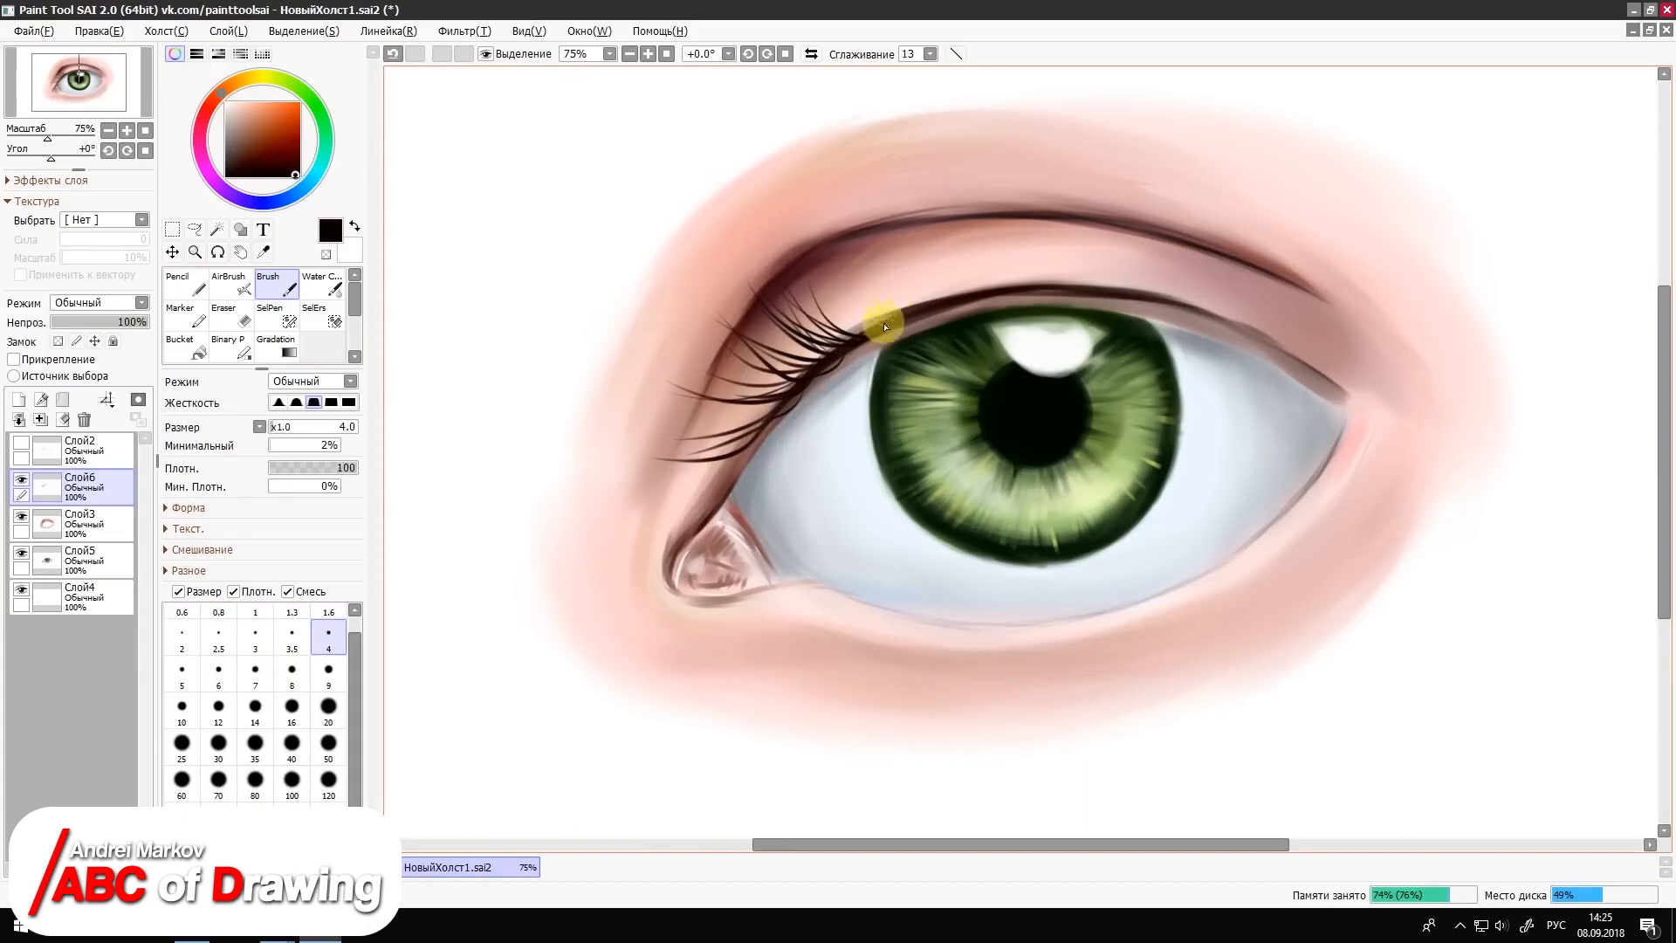
{"action": "left_click_drag", "start_coordinate": [874, 342], "coordinate": [824, 288]}
{"action": "mouse_move", "coordinate": [904, 316]}
{"action": "left_mouse_down"}
{"action": "mouse_move", "coordinate": [831, 208]}
{"action": "mouse_move", "coordinate": [885, 206]}
{"action": "left_mouse_up"}
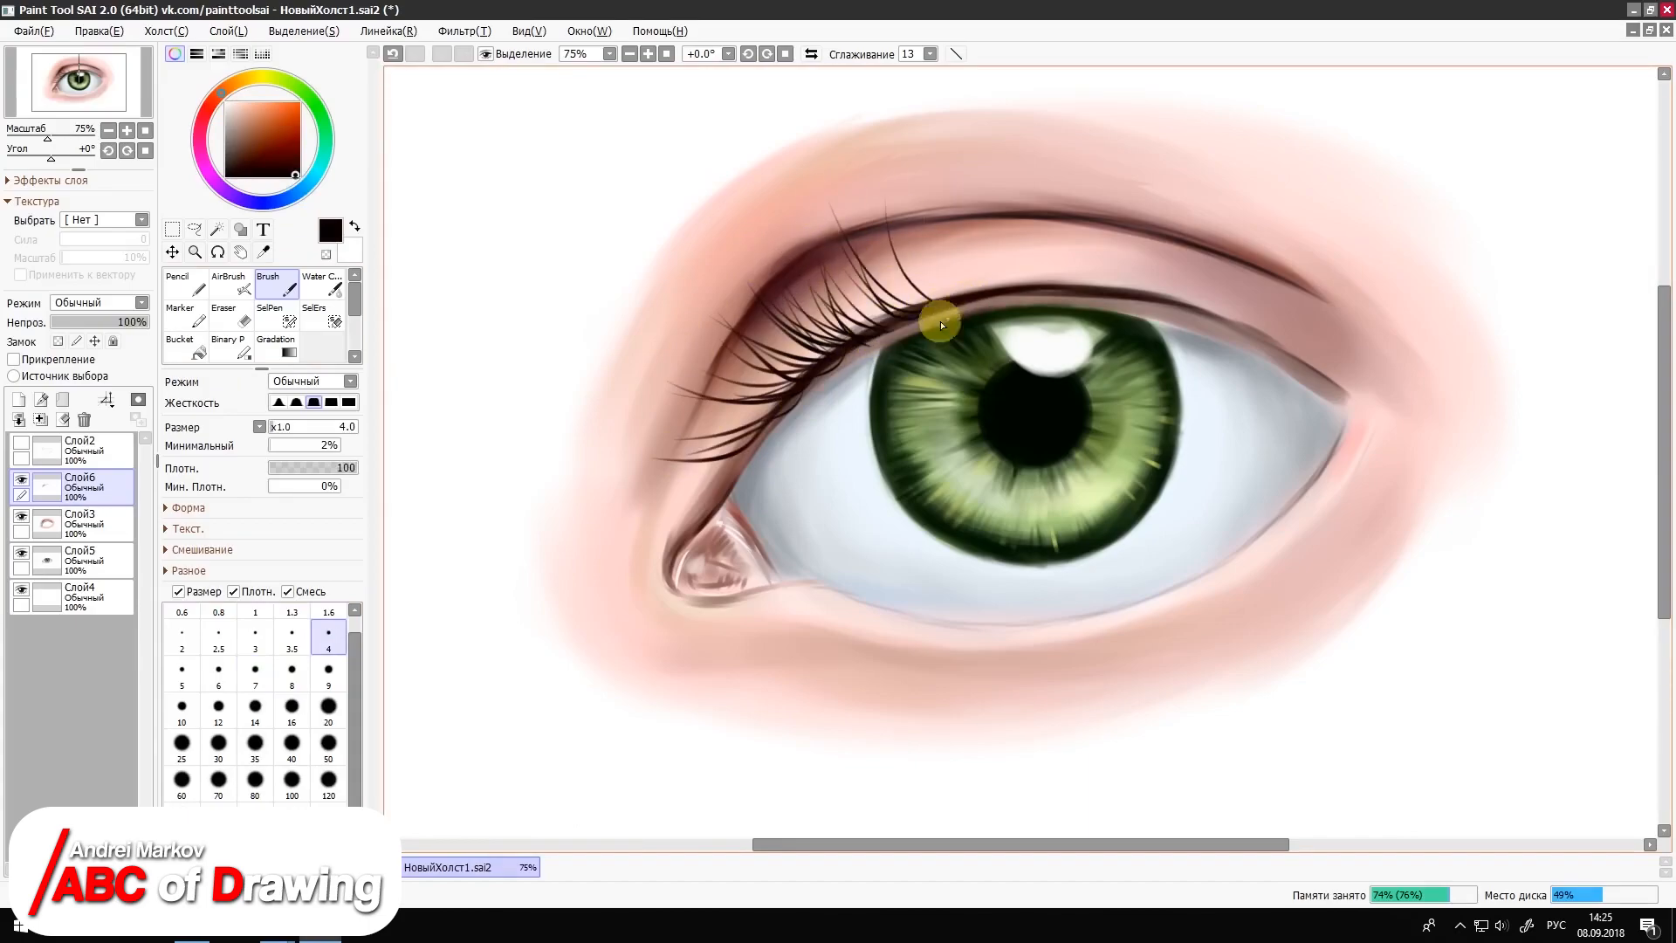
Step: Add thicker upward-curving upper lashes above the inner edge of the iris with the Brush at size 7
{"action": "key", "text": "bracketright"}
{"action": "key", "text": "bracketright"}
{"action": "key", "text": "bracketright"}
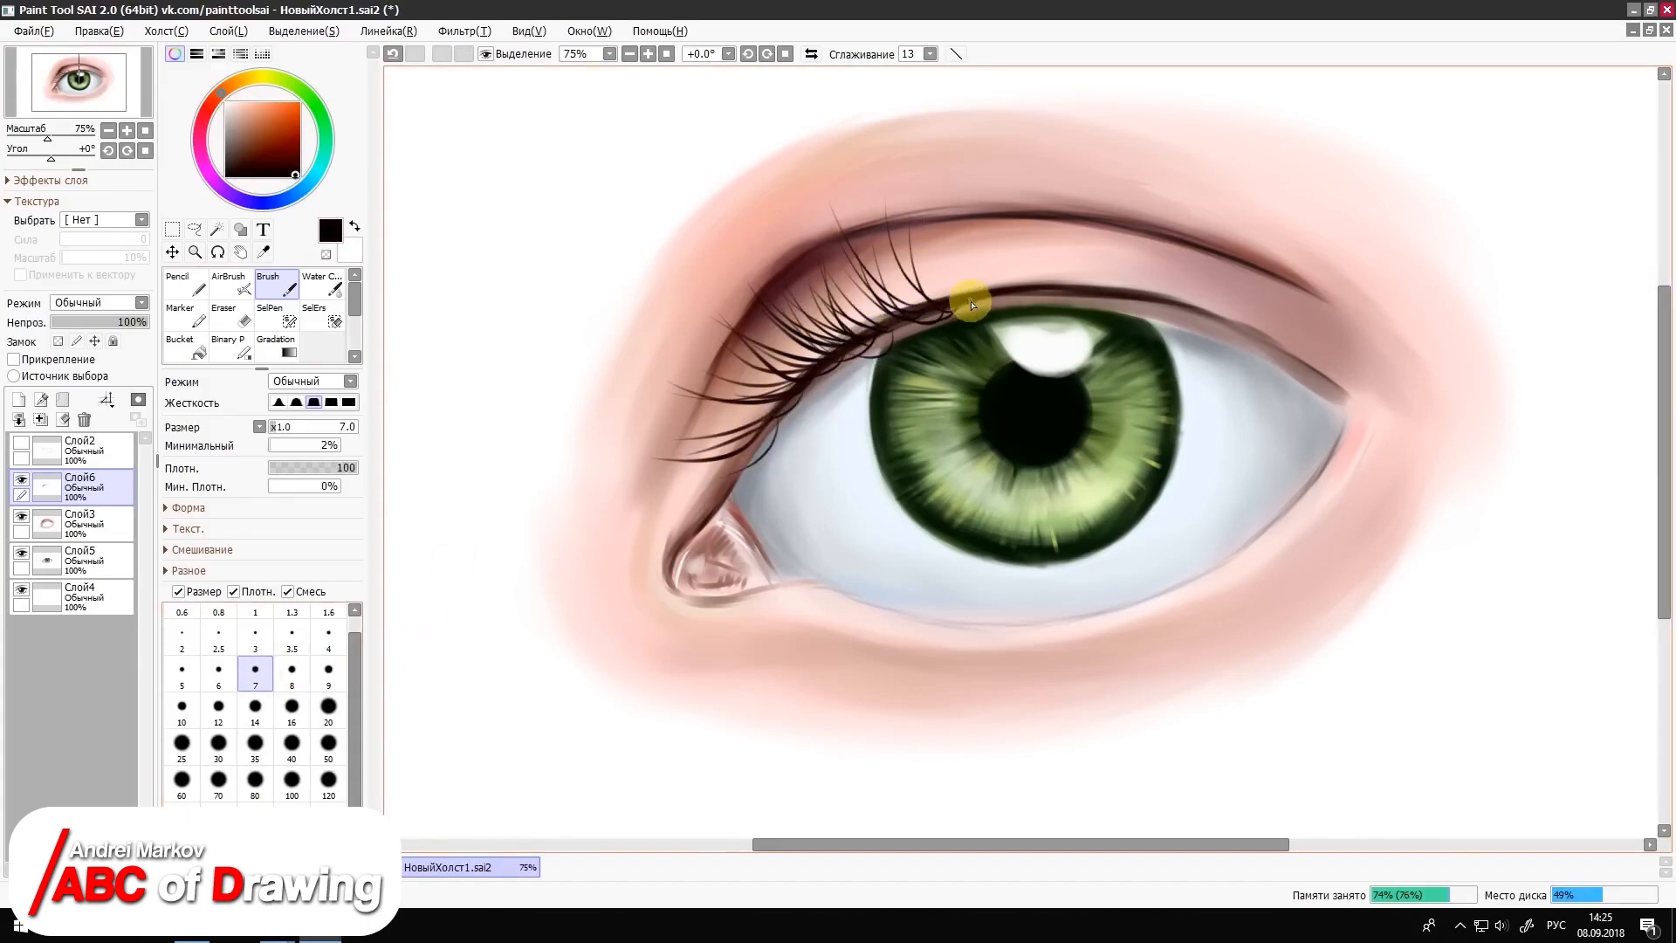
{"action": "left_click_drag", "start_coordinate": [960, 297], "coordinate": [942, 197]}
{"action": "left_click_drag", "start_coordinate": [969, 300], "coordinate": [956, 190]}
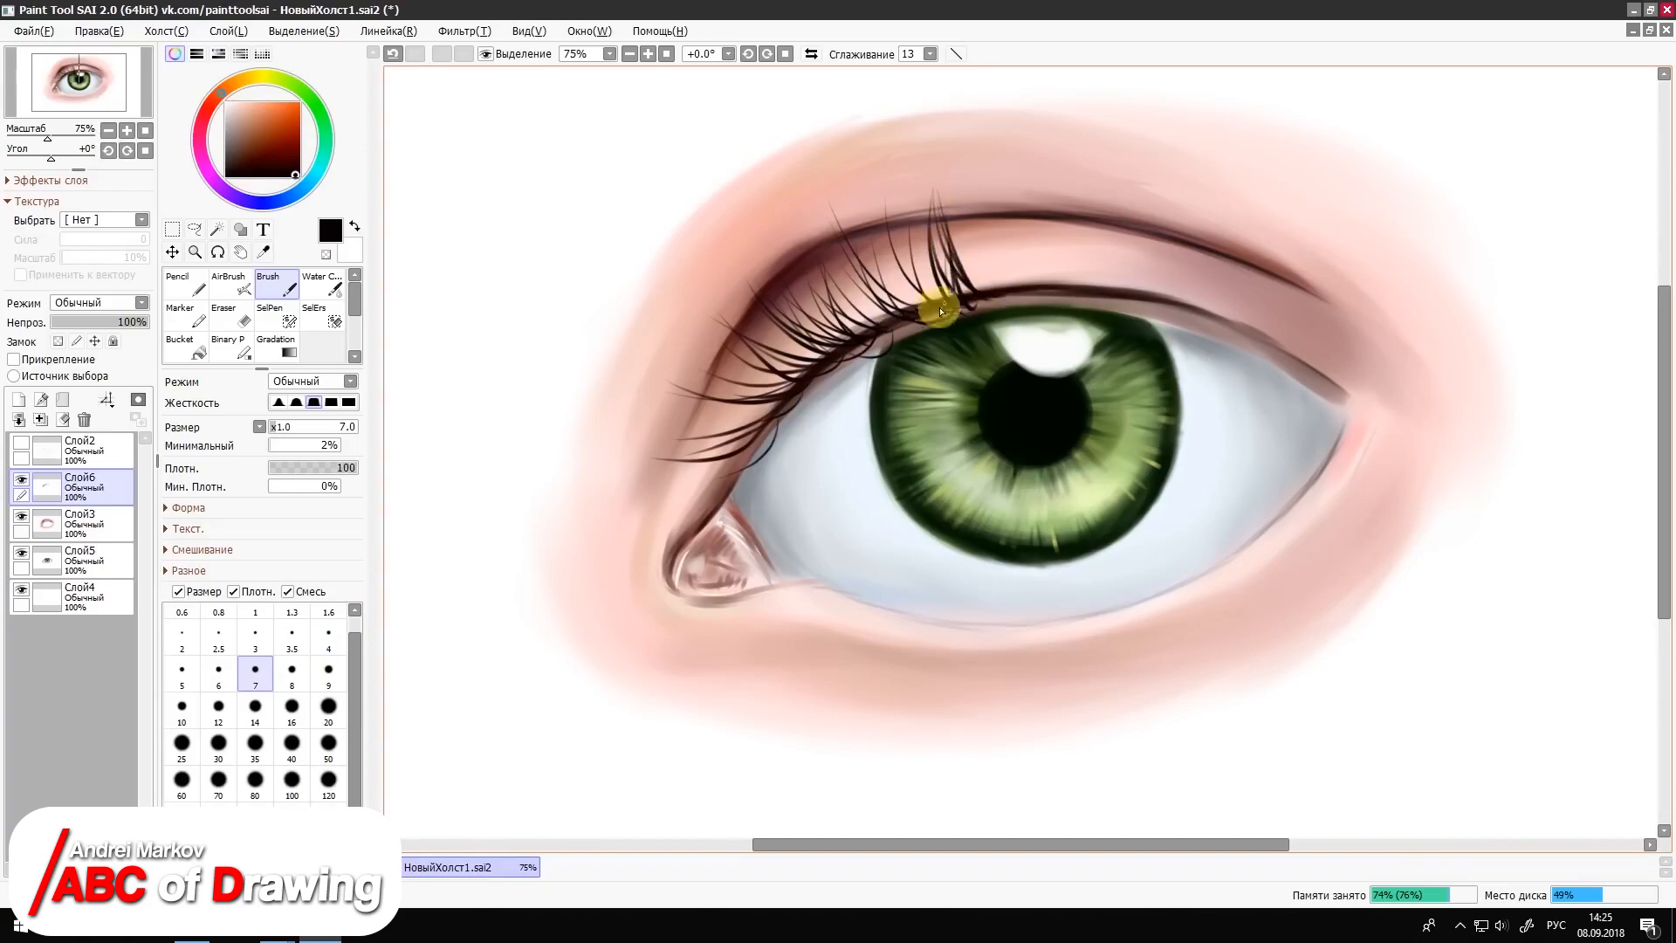
Step: Continue the upper lashes across the iris and past its outer edge with the Brush at size 5
{"action": "left_click", "coordinate": [182, 670]}
{"action": "mouse_move", "coordinate": [973, 302]}
{"action": "left_mouse_down"}
{"action": "mouse_move", "coordinate": [1015, 252]}
{"action": "mouse_move", "coordinate": [1095, 223]}
{"action": "left_mouse_up"}
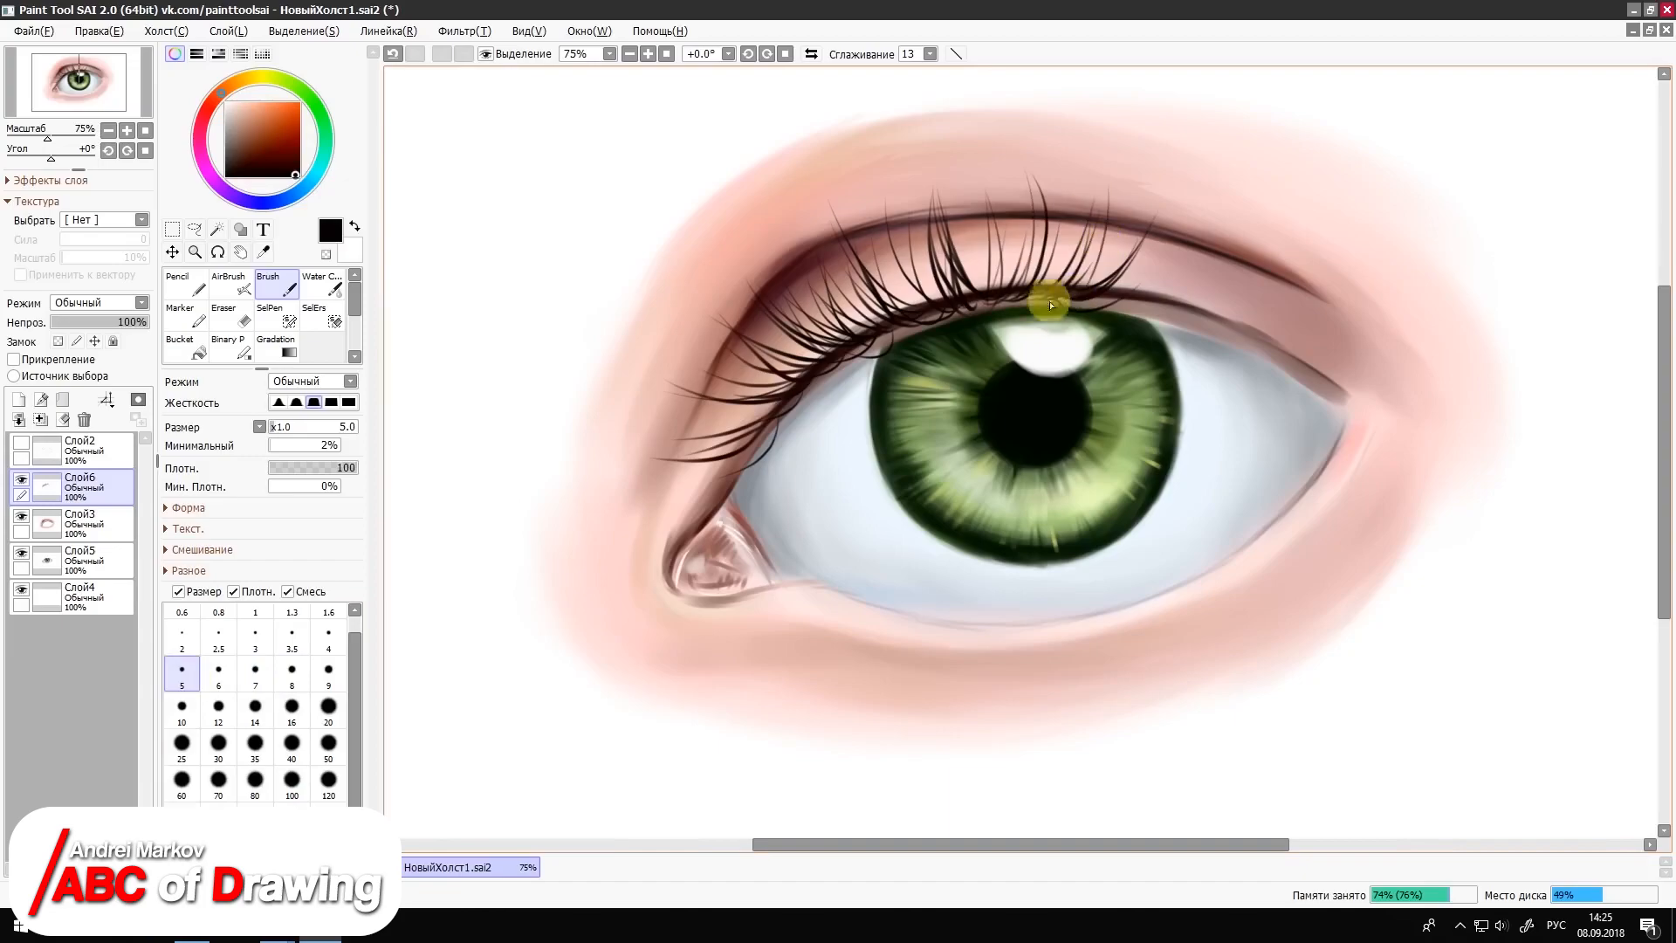
{"action": "left_click_drag", "start_coordinate": [1051, 301], "coordinate": [1108, 190]}
{"action": "left_click_drag", "start_coordinate": [1122, 305], "coordinate": [1204, 216]}
{"action": "mouse_move", "coordinate": [1127, 315]}
{"action": "left_mouse_down"}
{"action": "mouse_move", "coordinate": [1202, 280]}
{"action": "mouse_move", "coordinate": [1226, 205]}
{"action": "mouse_move", "coordinate": [1213, 210]}
{"action": "mouse_move", "coordinate": [1257, 214]}
{"action": "left_mouse_up"}
{"action": "mouse_move", "coordinate": [1178, 336]}
{"action": "left_mouse_down"}
{"action": "mouse_move", "coordinate": [1291, 293]}
{"action": "mouse_move", "coordinate": [1331, 248]}
{"action": "left_mouse_up"}
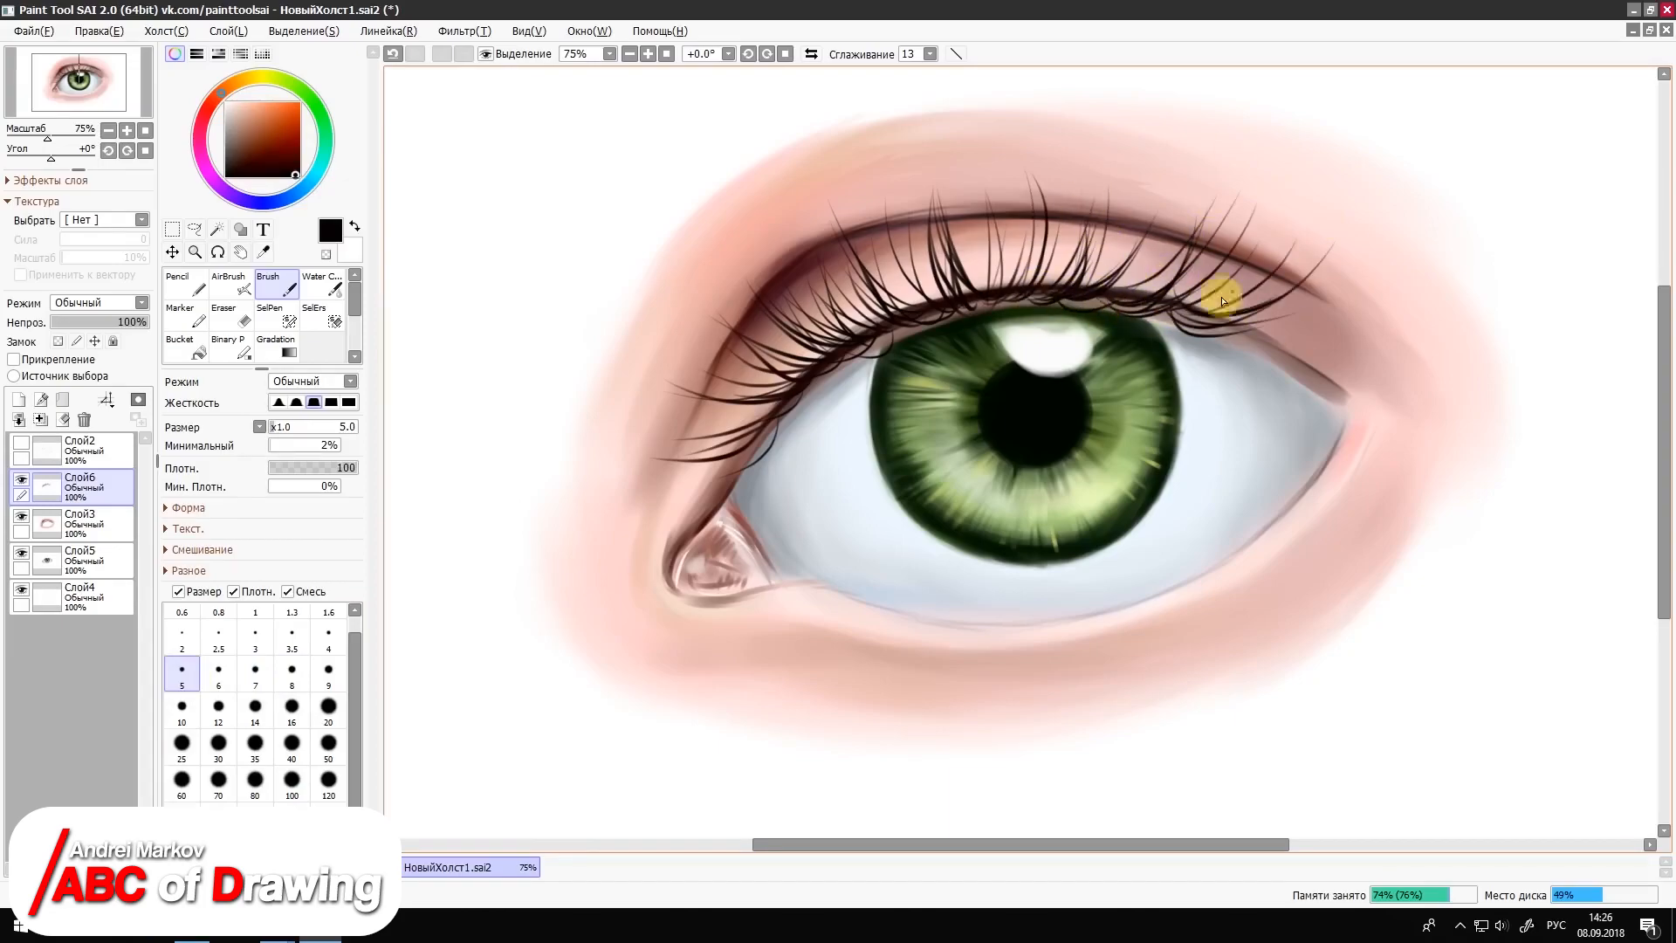
Step: Paint long outward-sweeping upper lashes at the eye's outer corner with the Brush at size 5
{"action": "left_click_drag", "start_coordinate": [1233, 339], "coordinate": [1385, 310]}
{"action": "left_click_drag", "start_coordinate": [1257, 370], "coordinate": [1464, 346]}
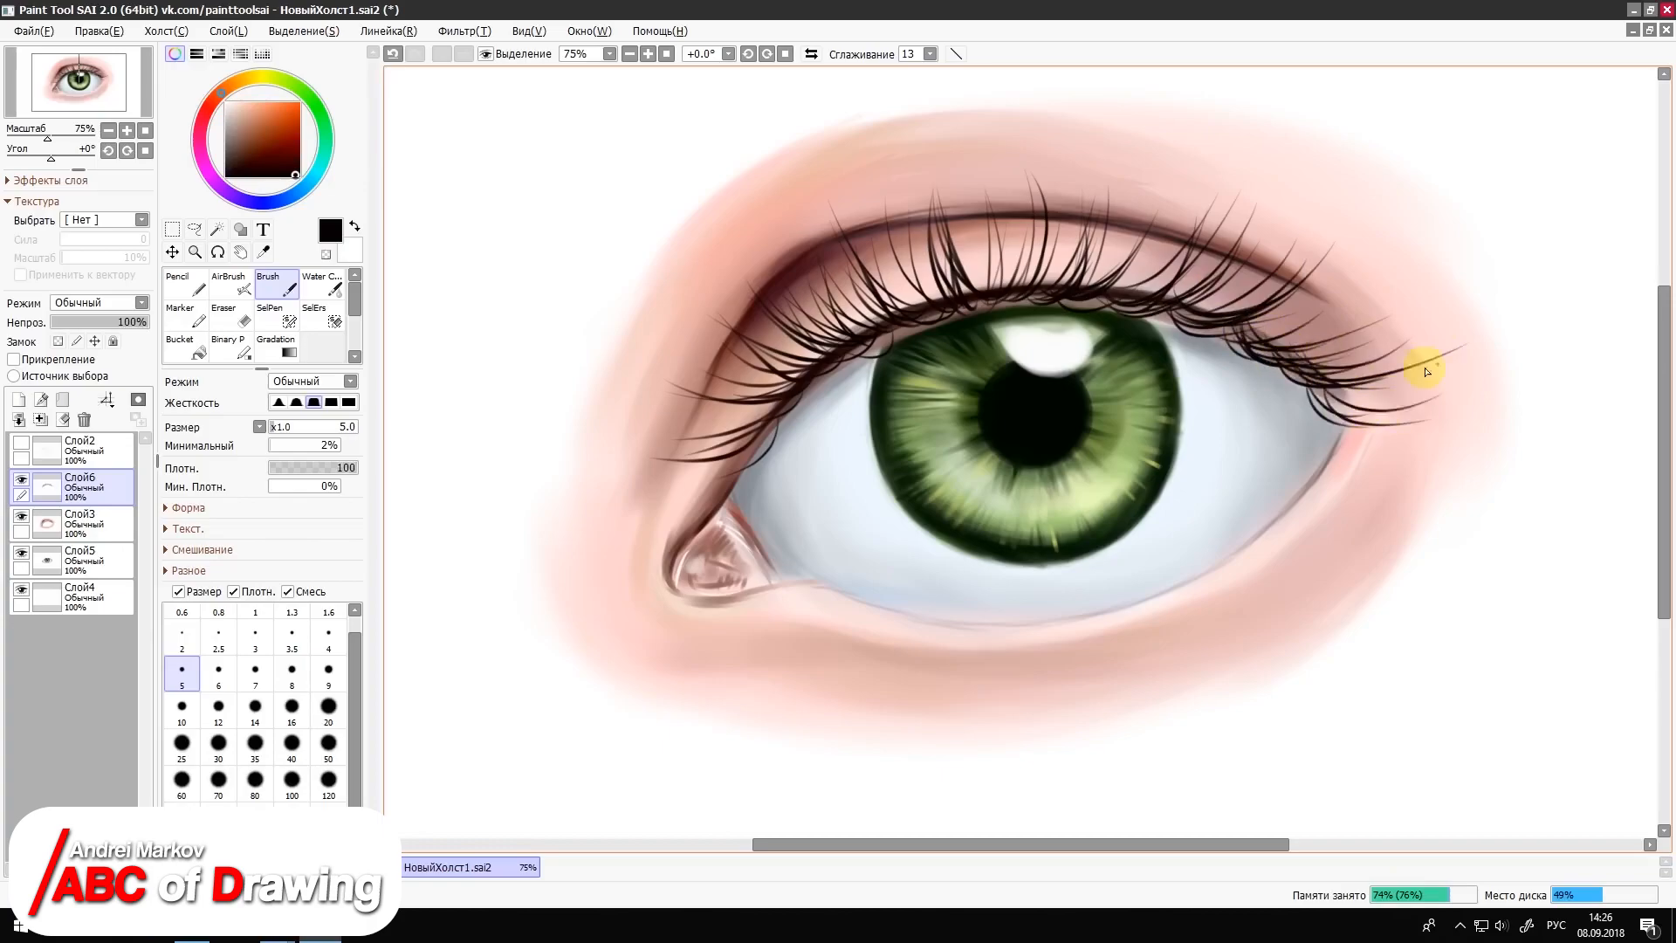
{"action": "left_click_drag", "start_coordinate": [1293, 415], "coordinate": [1470, 366]}
{"action": "left_click_drag", "start_coordinate": [1248, 381], "coordinate": [1428, 314]}
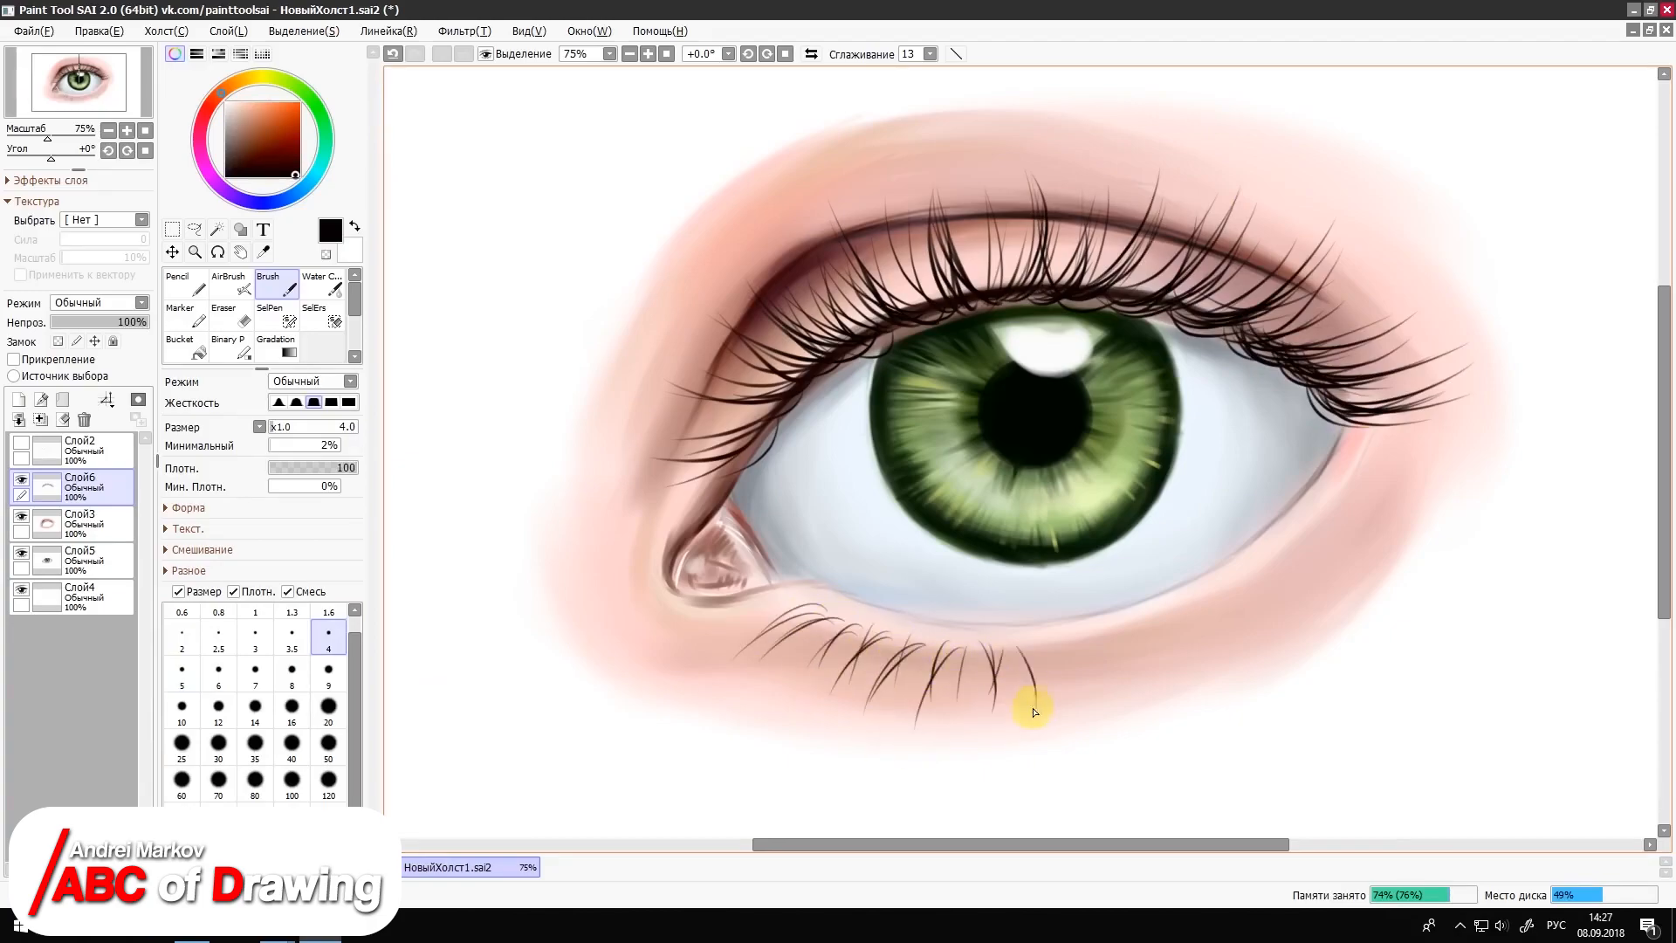
Step: Paint short curved lower lashes from below the iris to the outer corner with the Brush at sizes 3.5 to 5
{"action": "left_click_drag", "start_coordinate": [1139, 628], "coordinate": [1161, 661]}
{"action": "left_click_drag", "start_coordinate": [1156, 619], "coordinate": [1179, 666]}
{"action": "key", "text": "bracketright"}
{"action": "mouse_move", "coordinate": [1172, 614]}
{"action": "left_mouse_down"}
{"action": "mouse_move", "coordinate": [1213, 655]}
{"action": "mouse_move", "coordinate": [1232, 644]}
{"action": "left_mouse_up"}
{"action": "key", "text": "bracketleft"}
{"action": "key", "text": "bracketleft"}
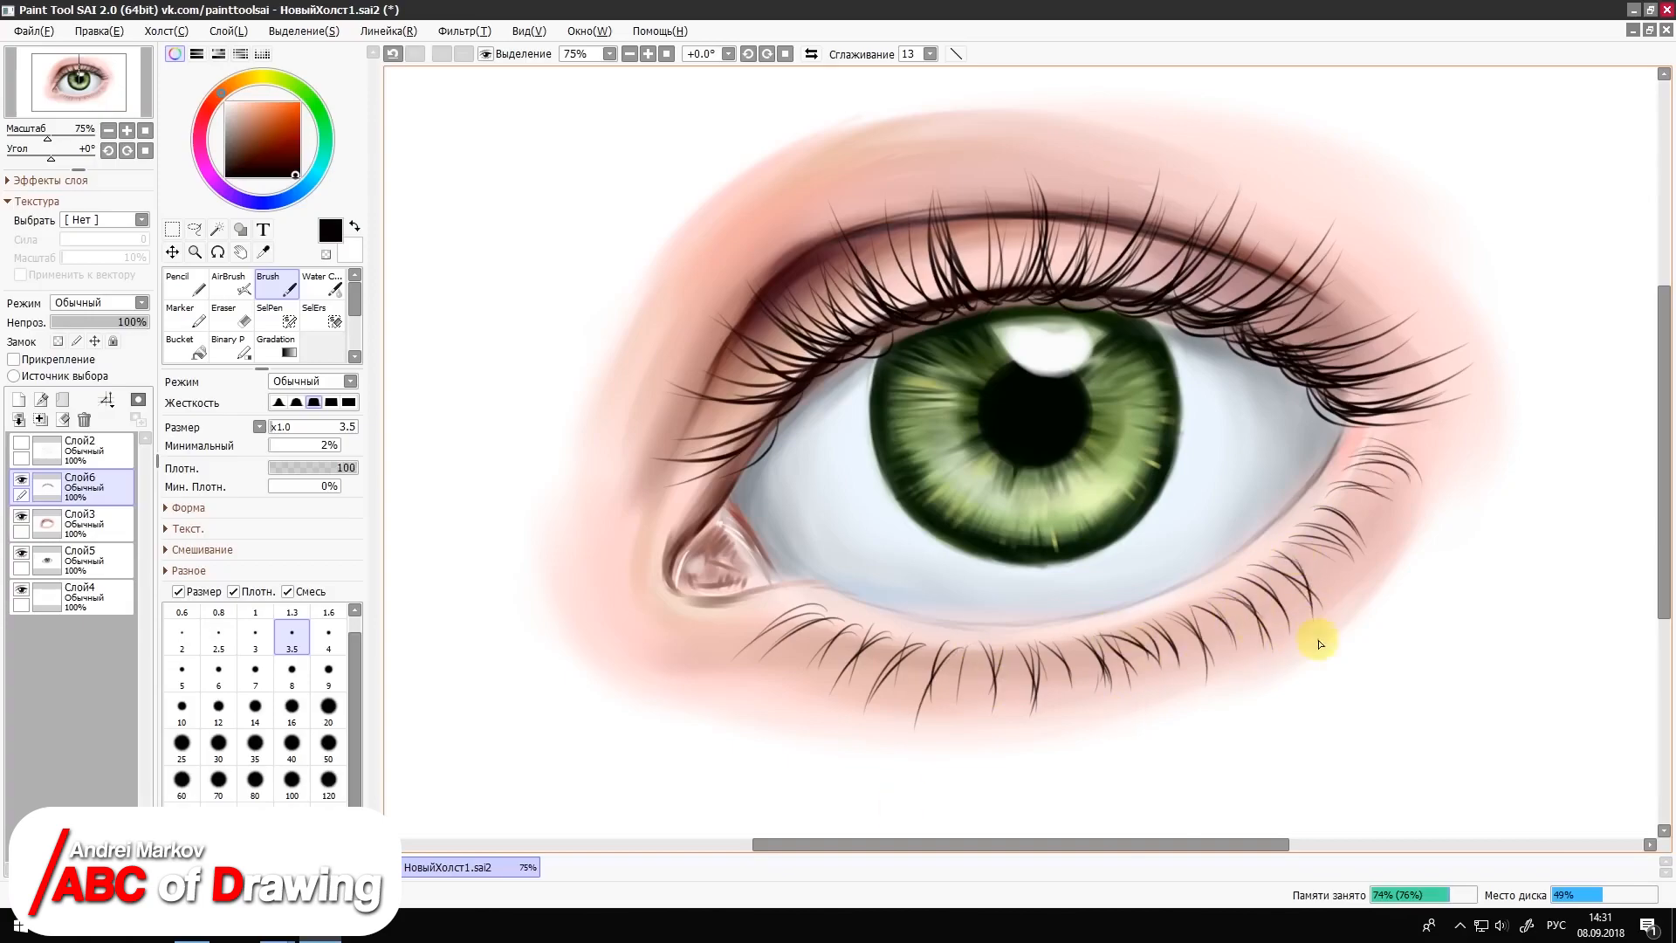
Step: On layer Слой3, airbrush a black shadow along the upper lash line at size 35
{"action": "left_click", "coordinate": [85, 524]}
{"action": "left_click", "coordinate": [231, 283]}
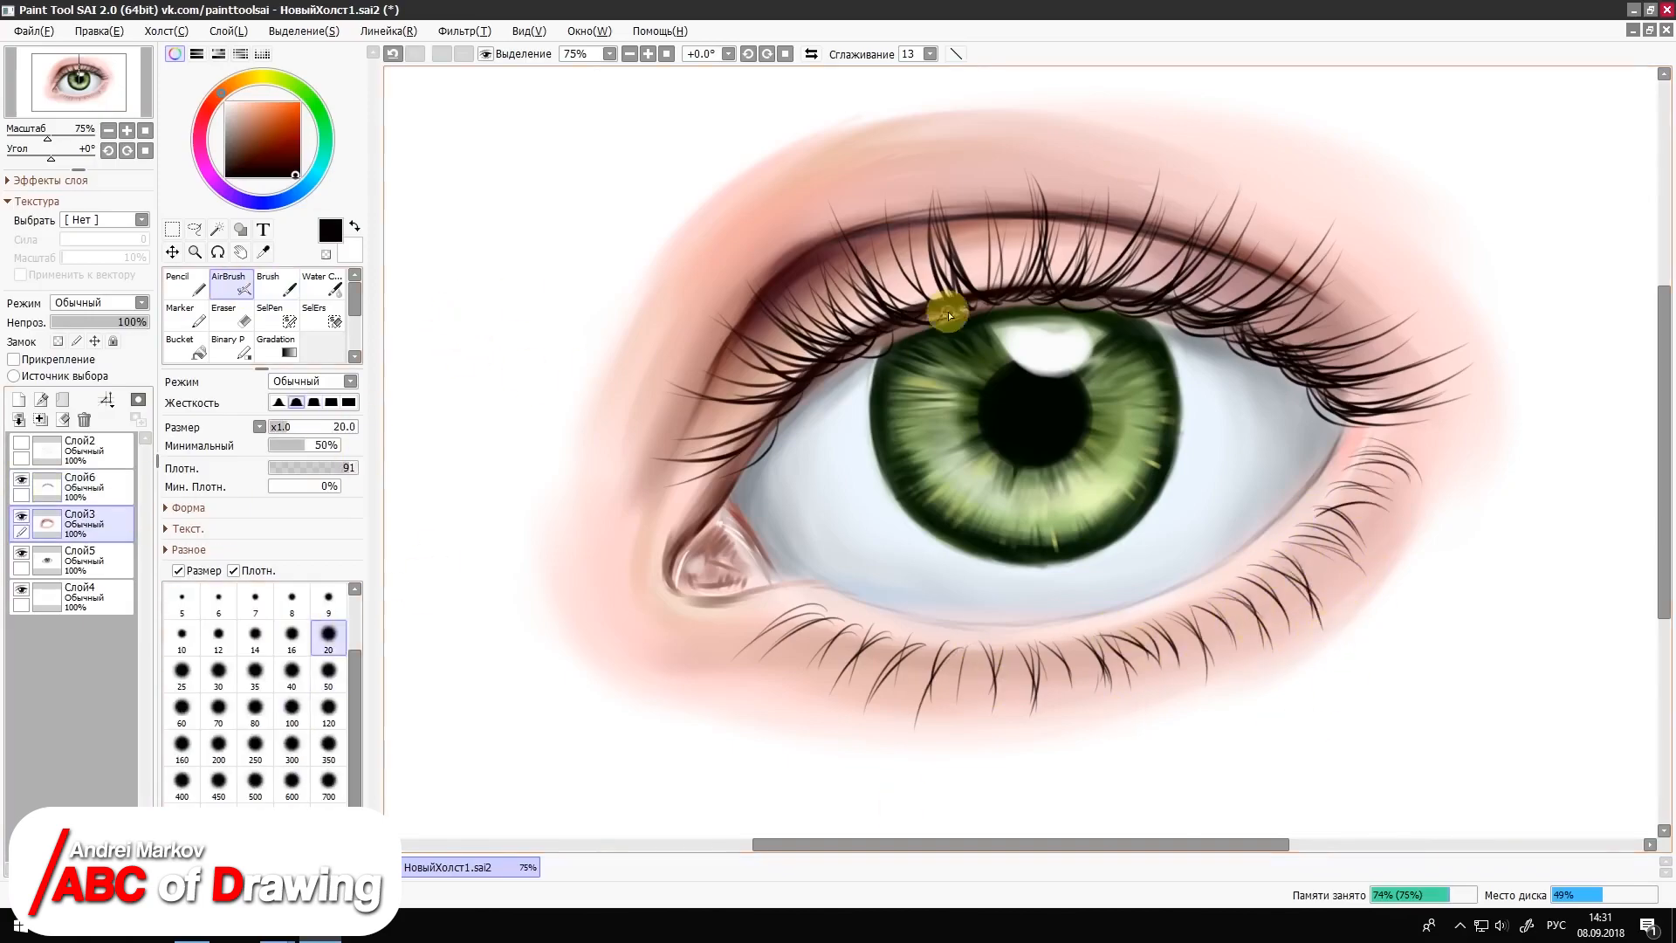
{"action": "key", "text": "bracketright"}
{"action": "key", "text": "bracketright"}
{"action": "key", "text": "bracketright"}
{"action": "left_click_drag", "start_coordinate": [1062, 285], "coordinate": [1351, 420]}
{"action": "left_click_drag", "start_coordinate": [953, 298], "coordinate": [1086, 300]}
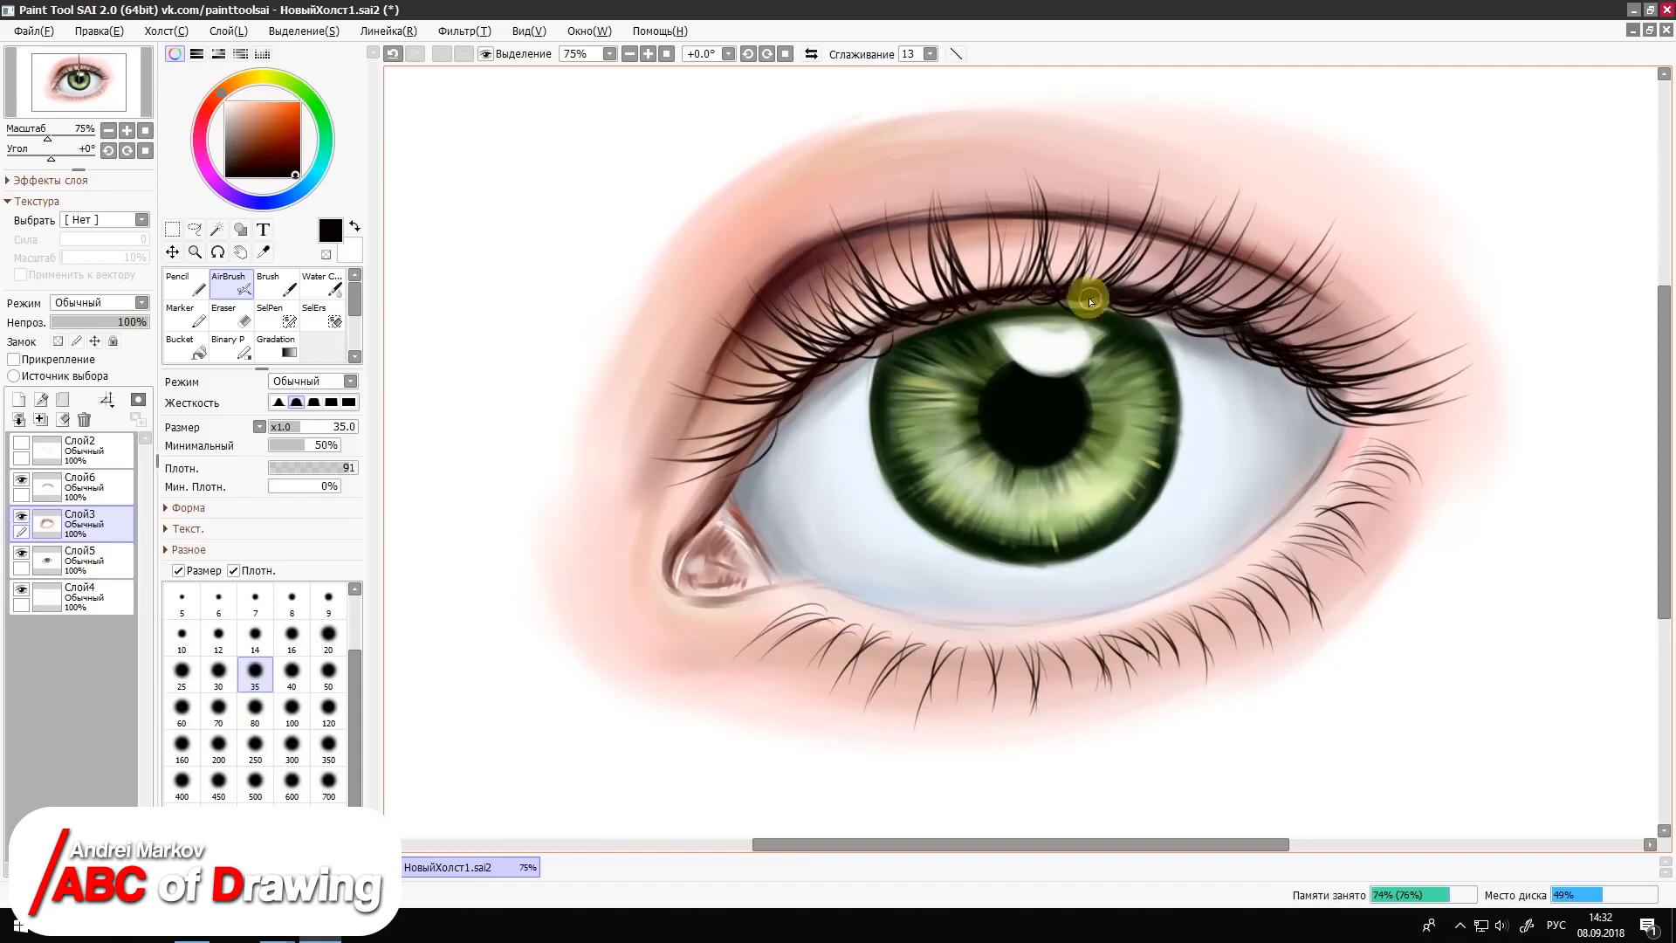
{"action": "left_click", "coordinate": [339, 283]}
Step: Airbrush sampled reddish-brown shading along the outer part of the upper-lid crease at size 50
{"action": "left_click", "coordinate": [231, 284]}
{"action": "right_click", "coordinate": [1369, 352]}
{"action": "key", "text": "bracketright"}
{"action": "key", "text": "bracketright"}
{"action": "mouse_move", "coordinate": [1360, 315]}
{"action": "left_mouse_down"}
{"action": "mouse_move", "coordinate": [1256, 241]}
{"action": "mouse_move", "coordinate": [1418, 359]}
{"action": "left_mouse_up"}
{"action": "mouse_move", "coordinate": [1215, 218]}
{"action": "left_mouse_down"}
{"action": "mouse_move", "coordinate": [954, 190]}
{"action": "mouse_move", "coordinate": [1226, 222]}
{"action": "left_mouse_up"}
{"action": "left_click_drag", "start_coordinate": [1367, 348], "coordinate": [1227, 266]}
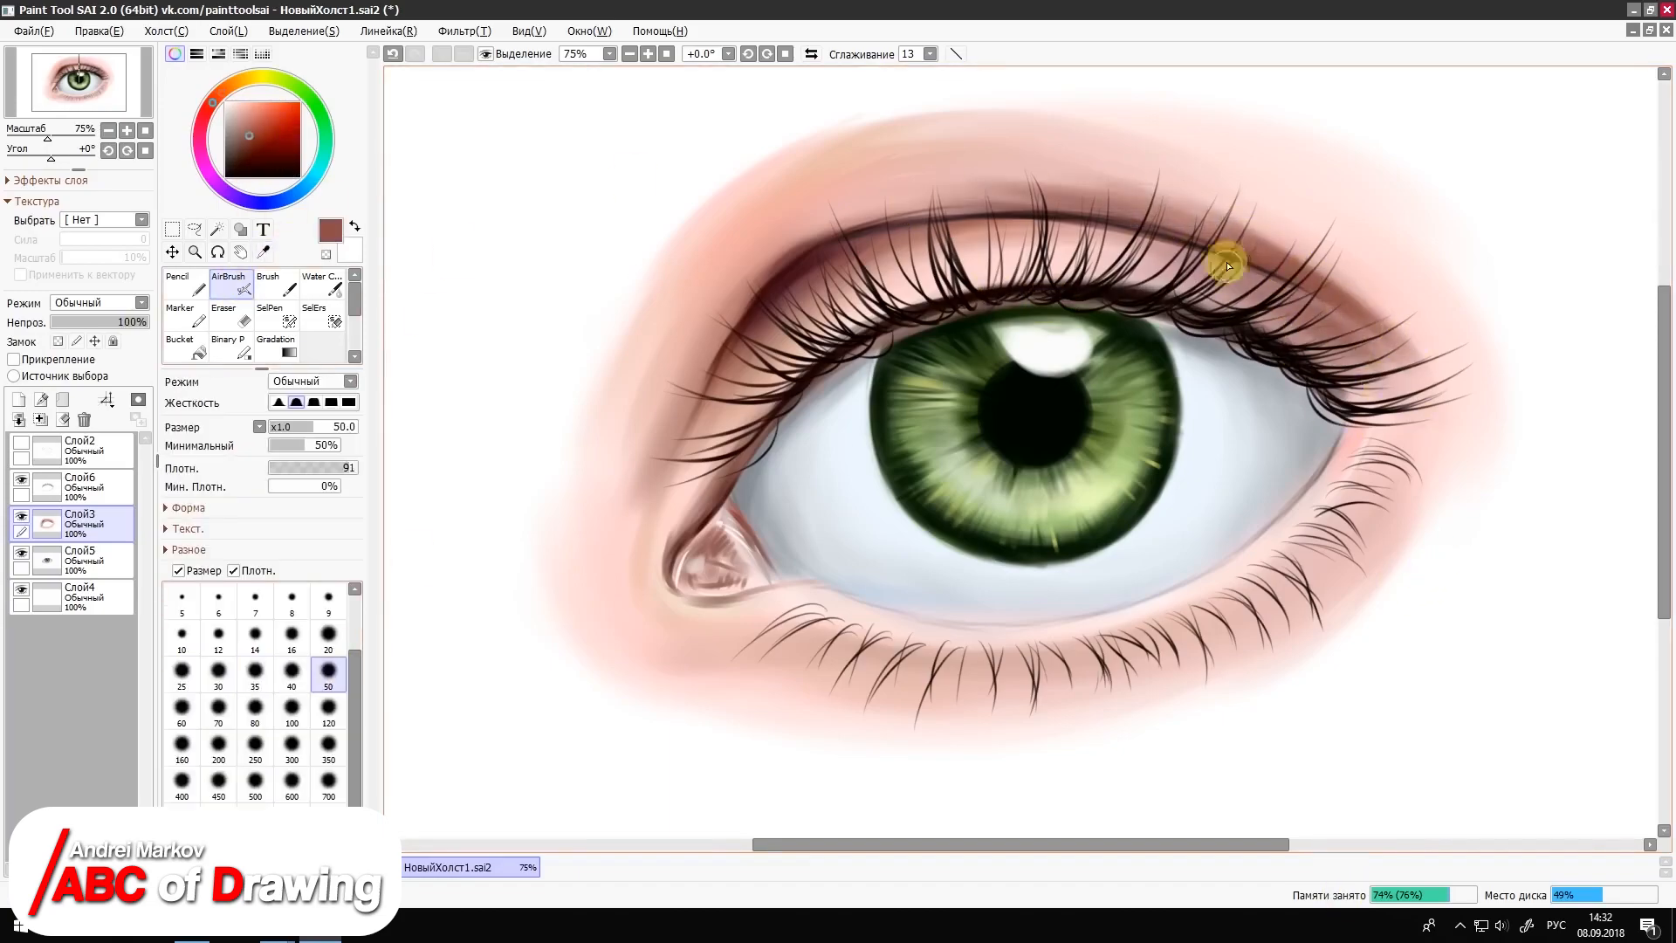
Step: Undo the last stroke and deepen the outer upper-lid crease with near-black AirBrush shading at size 16
{"action": "left_click", "coordinate": [325, 284]}
{"action": "left_click", "coordinate": [185, 283]}
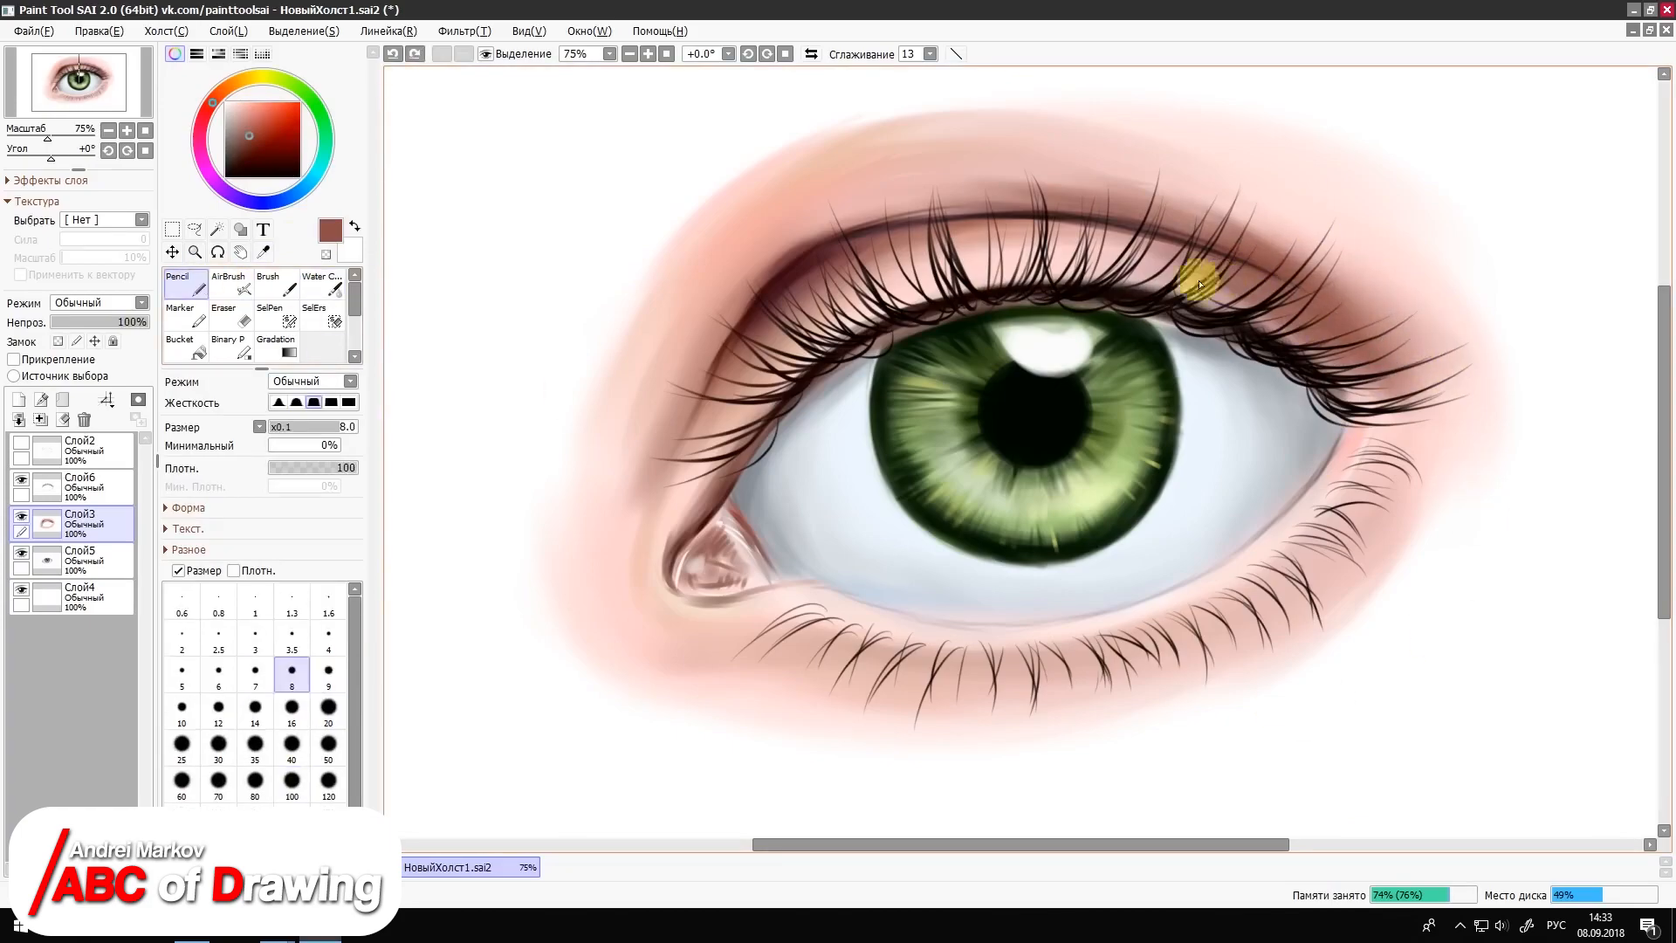
{"action": "right_click", "coordinate": [1218, 332]}
{"action": "key", "text": "ctrl+z"}
{"action": "left_click", "coordinate": [277, 283]}
{"action": "left_click", "coordinate": [232, 283]}
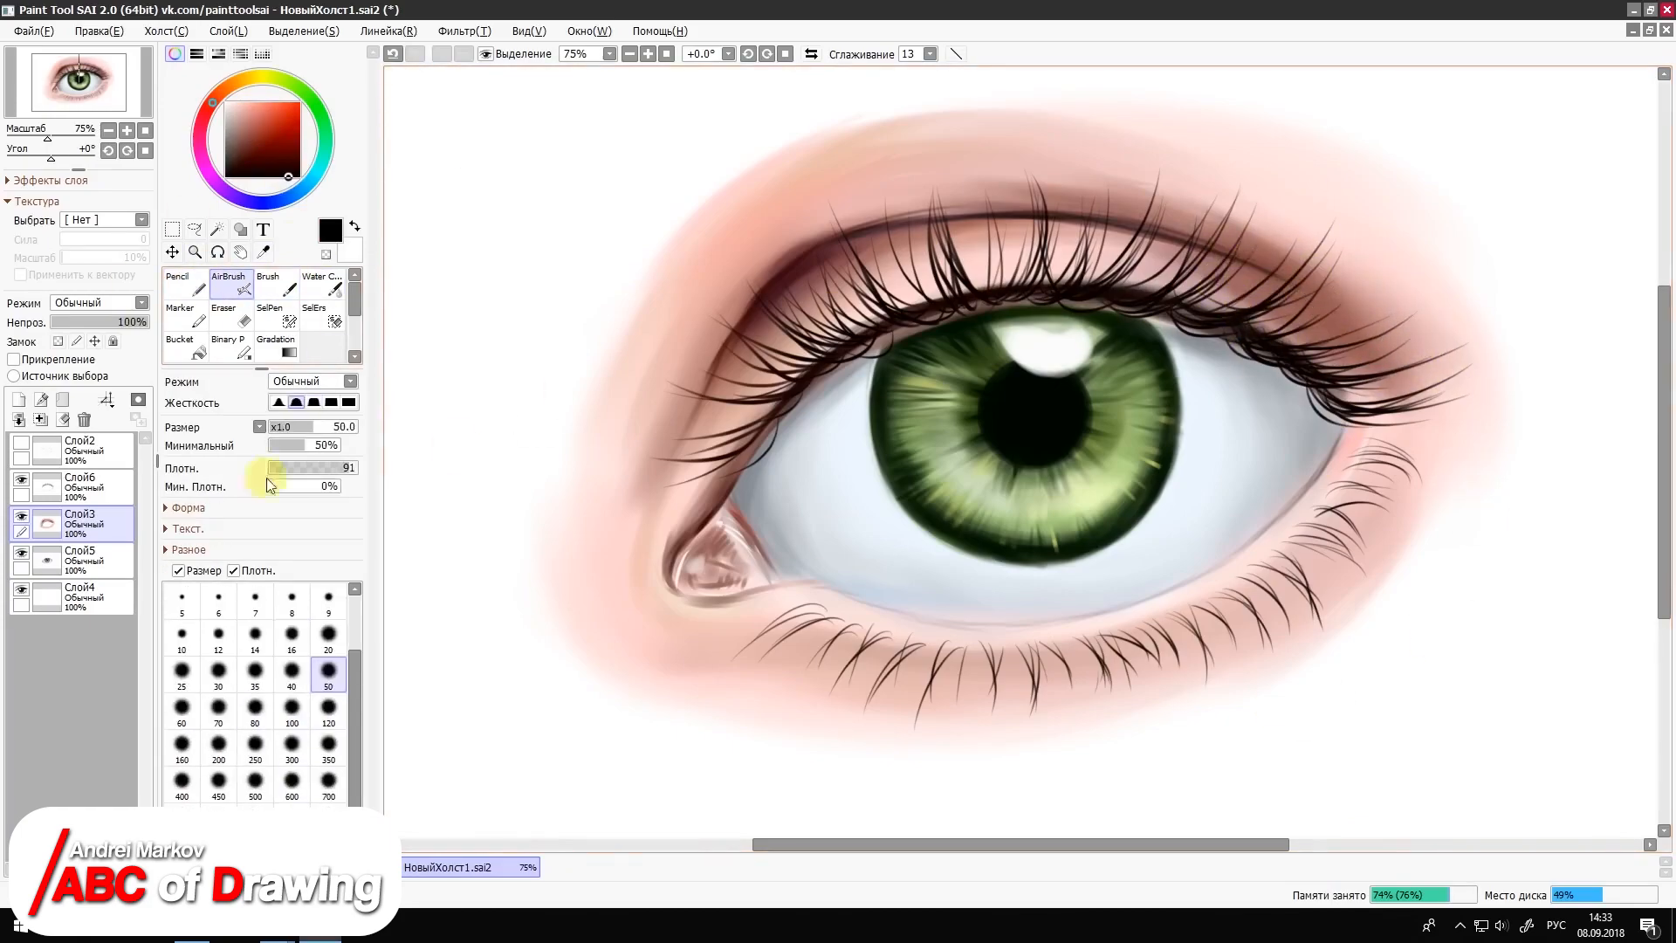
{"action": "left_click", "coordinate": [291, 638]}
{"action": "mouse_move", "coordinate": [1276, 280]}
{"action": "left_mouse_down"}
{"action": "mouse_move", "coordinate": [1343, 316]}
{"action": "mouse_move", "coordinate": [1208, 250]}
{"action": "left_mouse_up"}
Step: Shade the outer upper-lid crease in reddish brown and dark red with the AirBrush at size 40
{"action": "left_click", "coordinate": [291, 670]}
{"action": "left_click", "coordinate": [253, 165]}
{"action": "left_click_drag", "start_coordinate": [1366, 326], "coordinate": [1291, 280]}
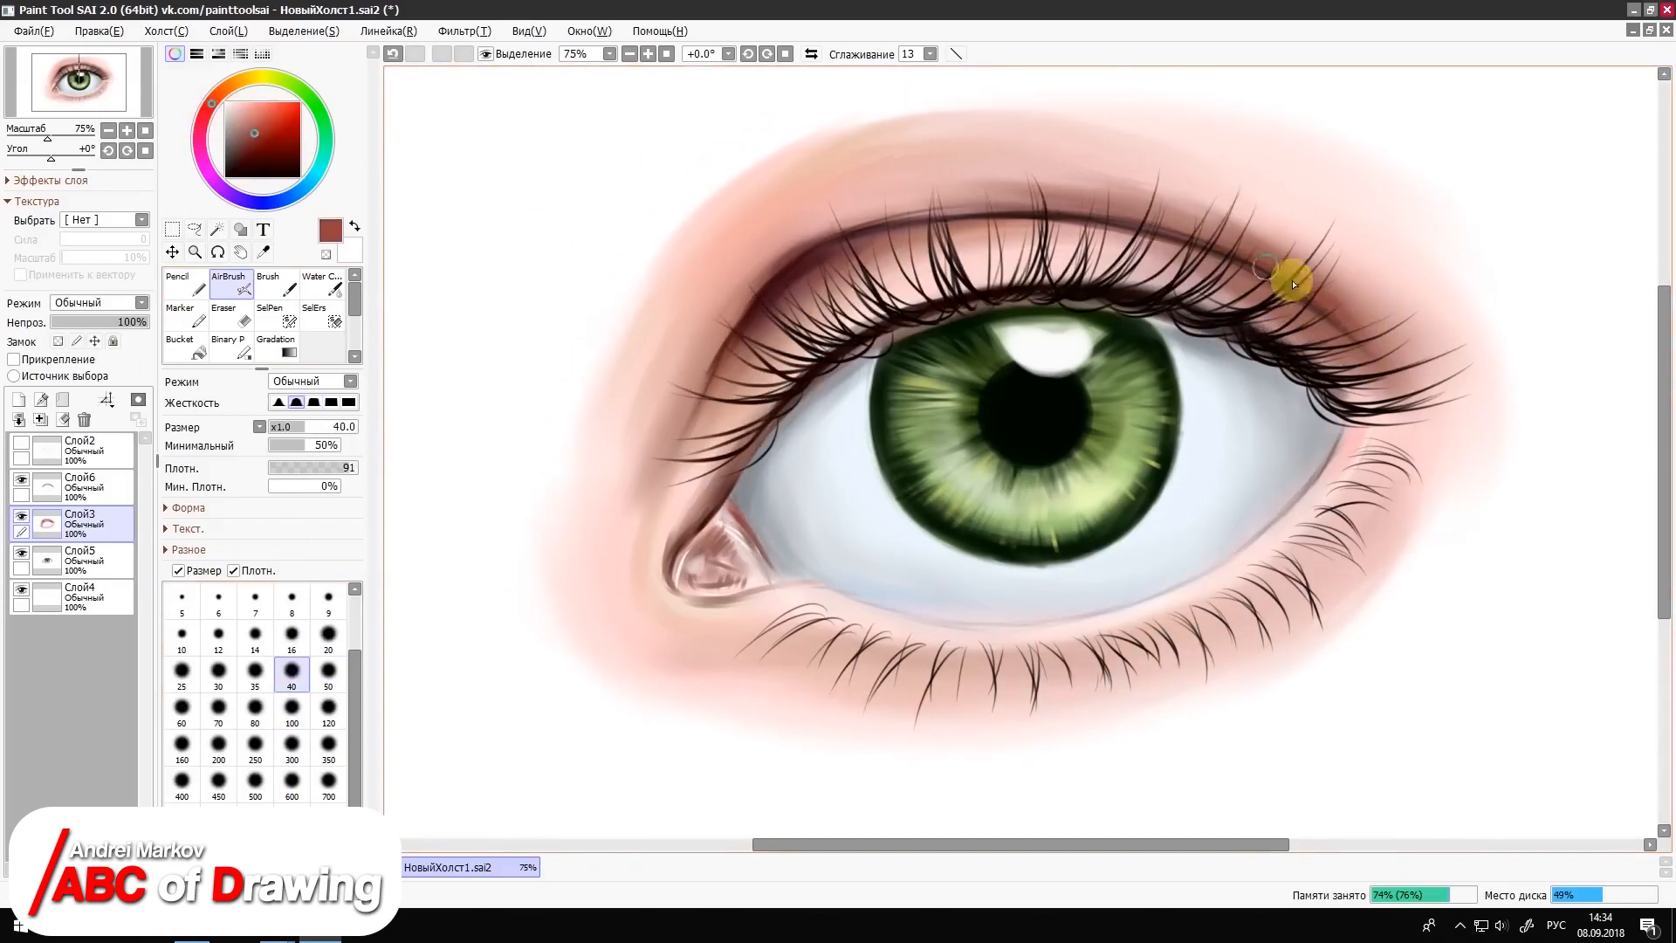
{"action": "right_click", "coordinate": [1257, 296]}
{"action": "right_click", "coordinate": [1231, 338]}
{"action": "right_click", "coordinate": [1322, 296]}
{"action": "mouse_move", "coordinate": [1366, 330]}
{"action": "left_mouse_down"}
{"action": "mouse_move", "coordinate": [1222, 243]}
{"action": "mouse_move", "coordinate": [1361, 341]}
{"action": "left_mouse_up"}
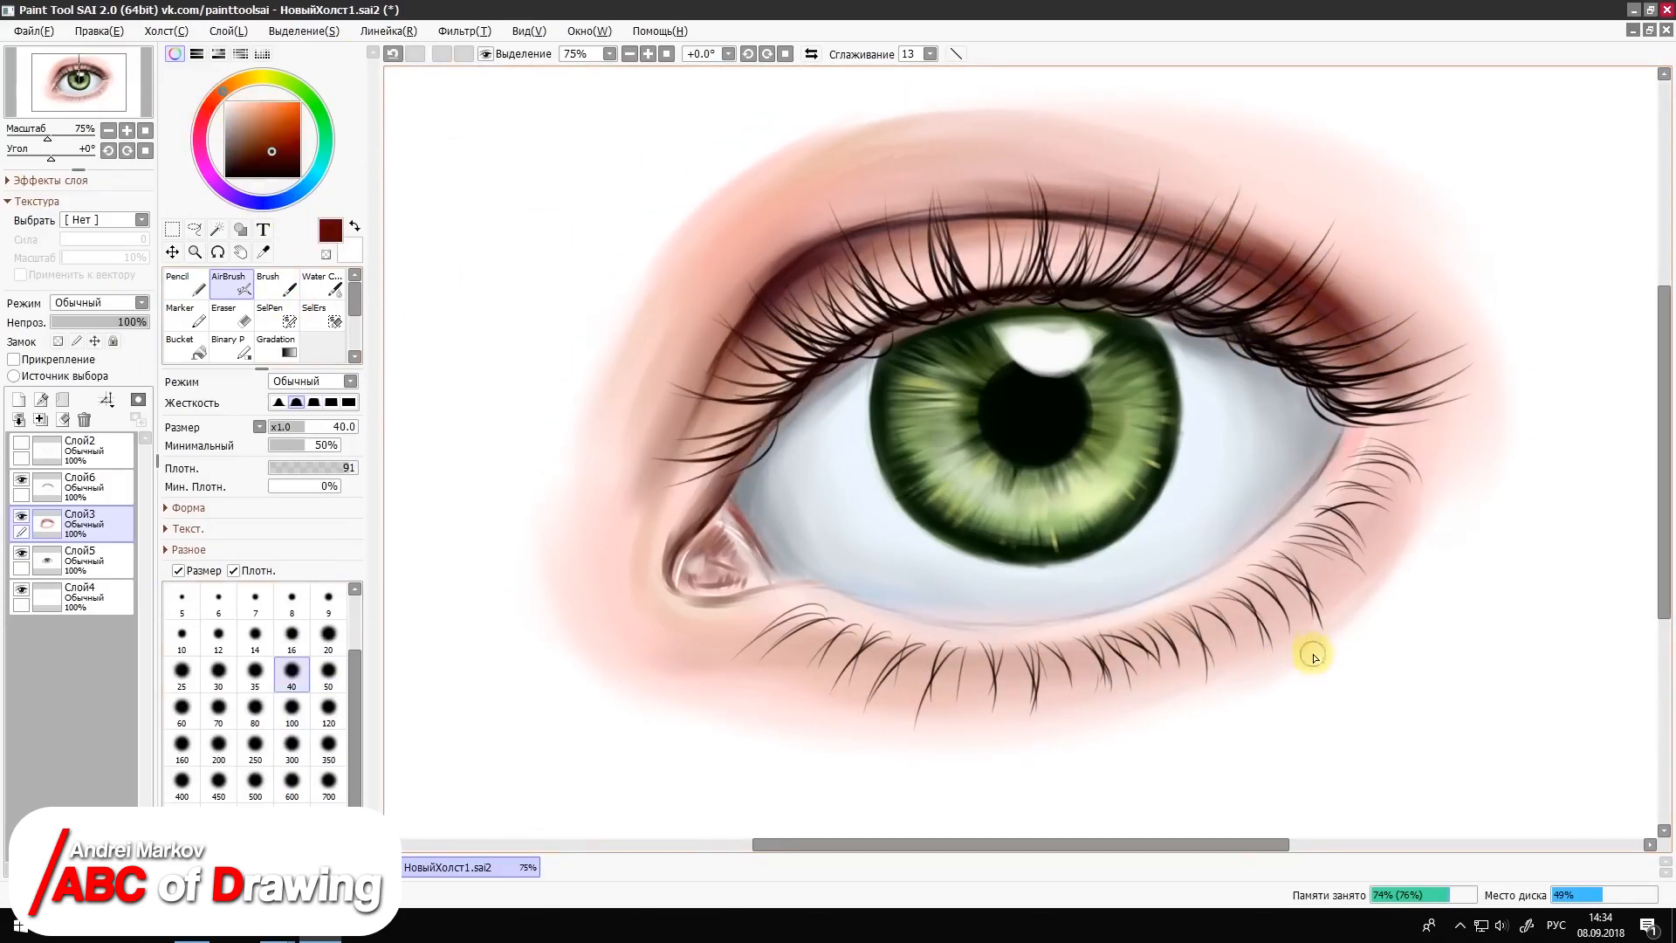
Step: Soften the outer edge of the crease shading with the Brush, using skin colour sampled below the lower lashes
{"action": "right_click", "coordinate": [1312, 658]}
{"action": "left_click", "coordinate": [277, 284]}
{"action": "mouse_move", "coordinate": [1344, 277]}
{"action": "left_mouse_down"}
{"action": "mouse_move", "coordinate": [1248, 253]}
{"action": "mouse_move", "coordinate": [1383, 327]}
{"action": "left_mouse_up"}
Step: Airbrush ochre tones at size 120 under the outer lower lid and above the inner crease, and blend them with Water Color
{"action": "left_click", "coordinate": [232, 284]}
{"action": "left_click", "coordinate": [328, 708]}
{"action": "left_click", "coordinate": [235, 83]}
{"action": "left_click", "coordinate": [256, 122]}
{"action": "mouse_move", "coordinate": [1391, 466]}
{"action": "left_mouse_down"}
{"action": "mouse_move", "coordinate": [1379, 515]}
{"action": "mouse_move", "coordinate": [1322, 571]}
{"action": "left_mouse_up"}
{"action": "mouse_move", "coordinate": [1275, 659]}
{"action": "left_mouse_down"}
{"action": "mouse_move", "coordinate": [1126, 715]}
{"action": "mouse_move", "coordinate": [1152, 720]}
{"action": "left_mouse_up"}
{"action": "left_click_drag", "start_coordinate": [707, 192], "coordinate": [812, 135]}
{"action": "left_click", "coordinate": [322, 284]}
{"action": "left_click_drag", "start_coordinate": [757, 210], "coordinate": [718, 229]}
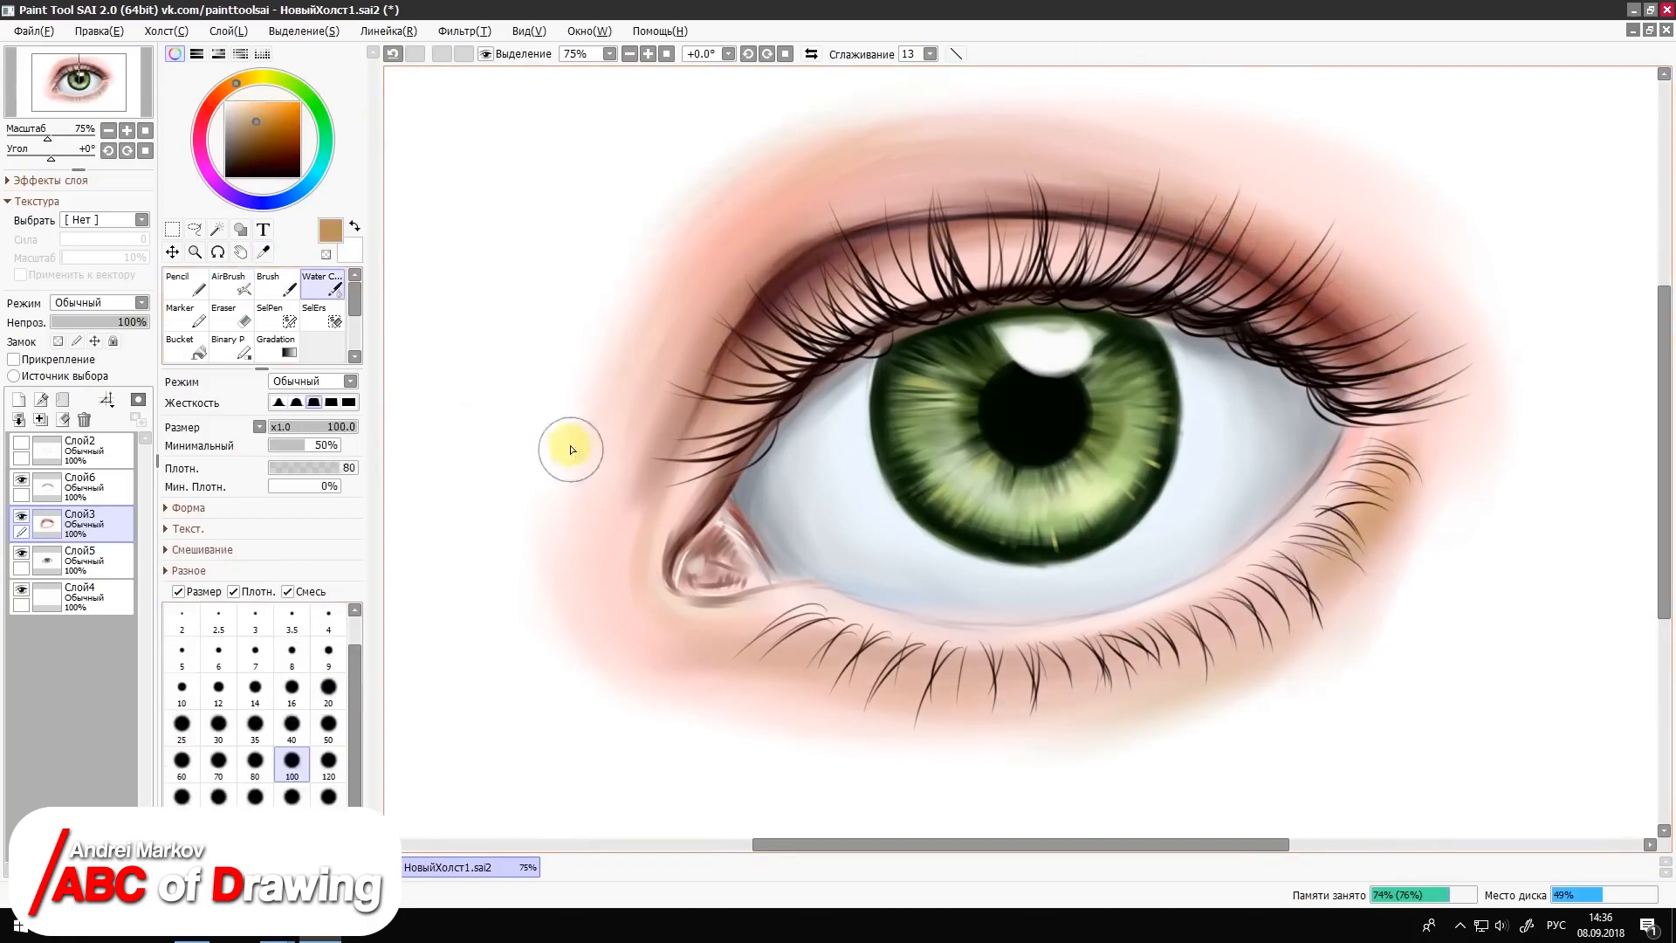
Step: Airbrush a pale pink highlight sampled from the lid onto the inner upper lid at size 9
{"action": "right_click", "coordinate": [768, 301]}
{"action": "left_click", "coordinate": [272, 284]}
{"action": "left_click", "coordinate": [231, 283]}
{"action": "left_click", "coordinate": [328, 636]}
{"action": "right_click", "coordinate": [838, 288]}
{"action": "left_click", "coordinate": [329, 599]}
{"action": "left_click_drag", "start_coordinate": [842, 272], "coordinate": [735, 351]}
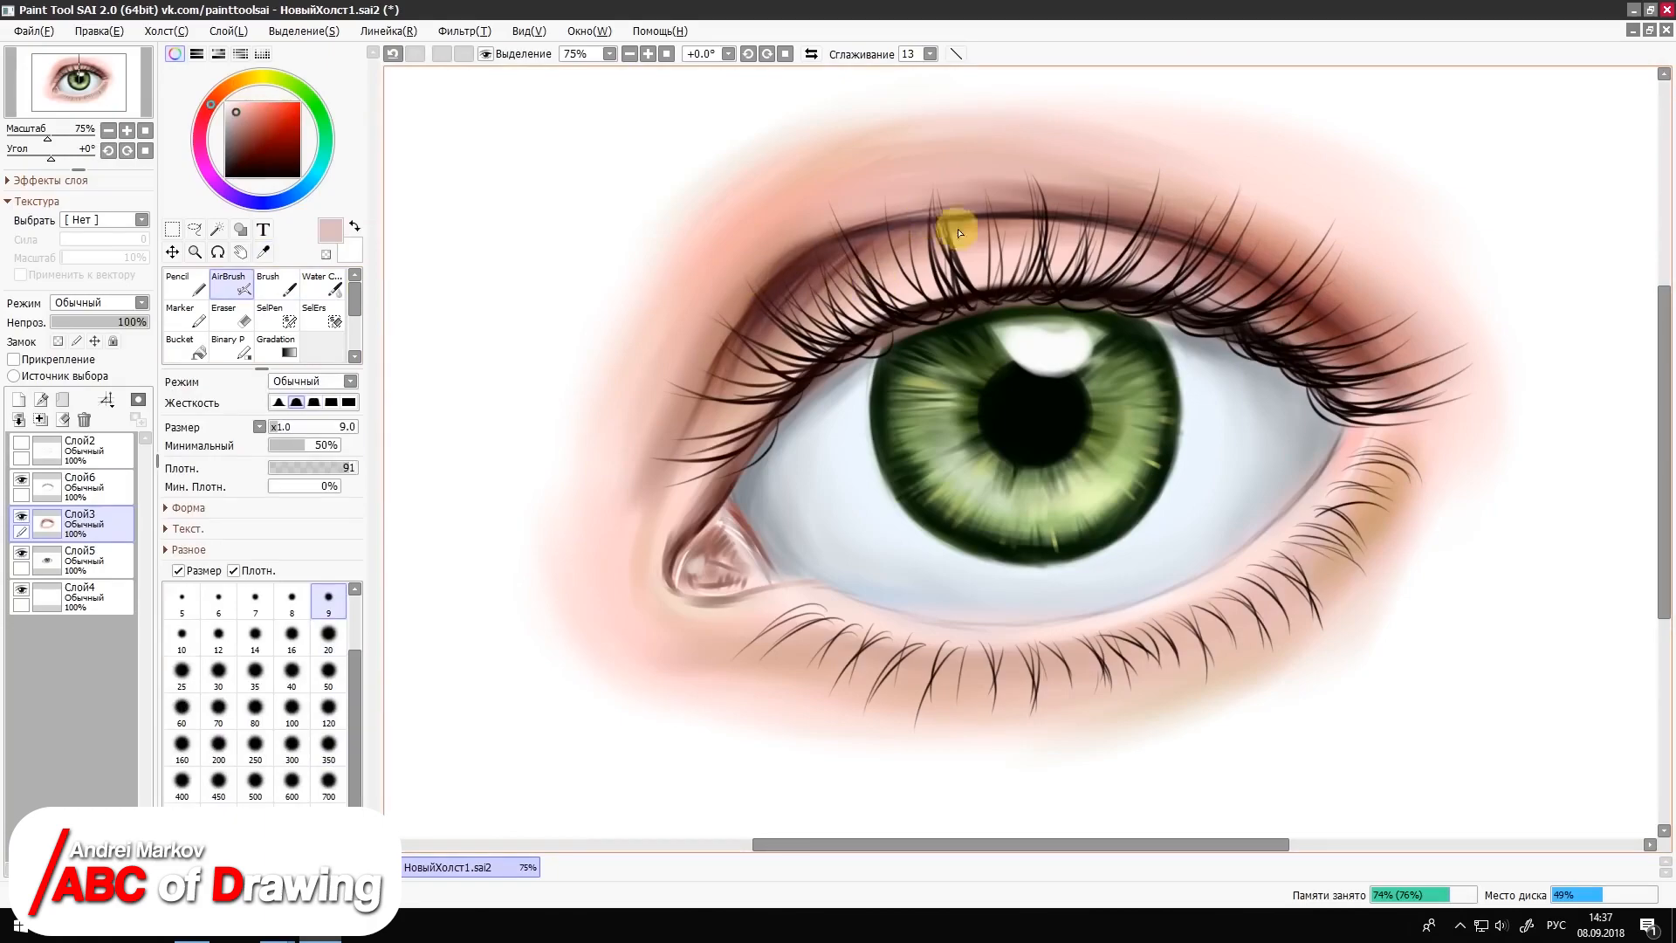
Step: Airbrush sampled skin colour over the area above the inner upper-lid crease at size 50
{"action": "right_click", "coordinate": [785, 340]}
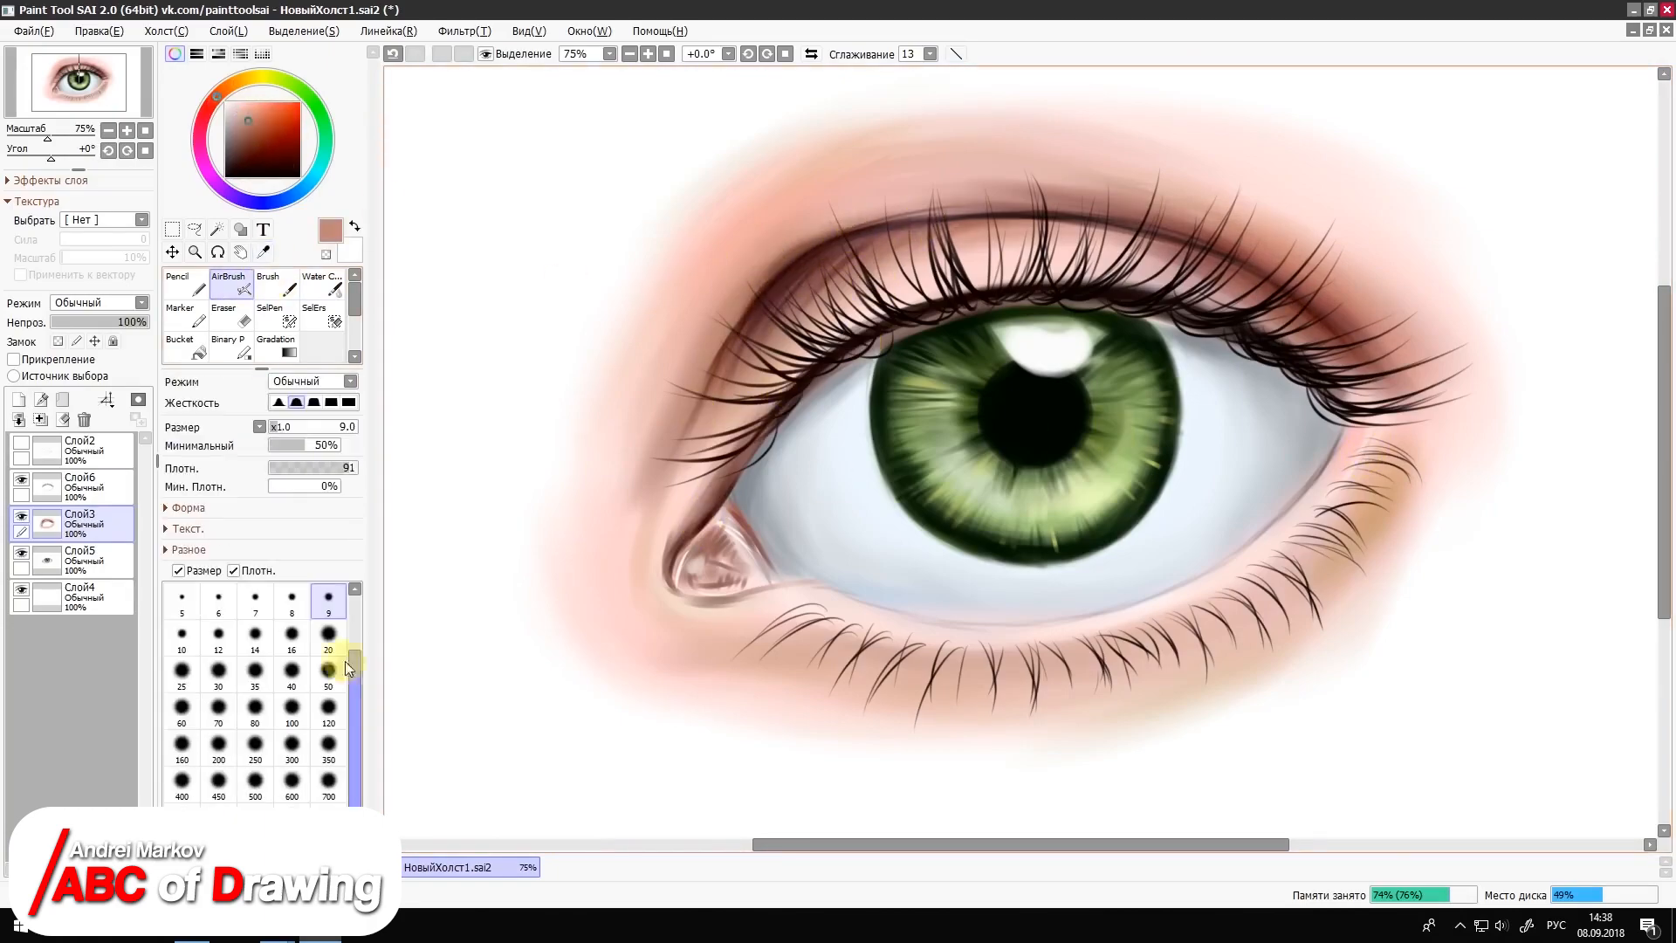
{"action": "left_click", "coordinate": [328, 673]}
{"action": "right_click", "coordinate": [785, 248]}
{"action": "left_click_drag", "start_coordinate": [916, 208], "coordinate": [737, 271]}
Step: Darken the lower rim of the tear duct with the AirBrush at size 9 and soften it with pale pink Water Color at size 20
{"action": "left_click", "coordinate": [291, 636]}
{"action": "right_click", "coordinate": [741, 602]}
{"action": "left_click", "coordinate": [328, 600]}
{"action": "left_click", "coordinate": [241, 149]}
{"action": "mouse_move", "coordinate": [708, 606]}
{"action": "left_mouse_down"}
{"action": "mouse_move", "coordinate": [746, 602]}
{"action": "mouse_move", "coordinate": [683, 604]}
{"action": "left_mouse_up"}
{"action": "left_click", "coordinate": [280, 278]}
{"action": "left_click", "coordinate": [322, 284]}
{"action": "left_click", "coordinate": [240, 114]}
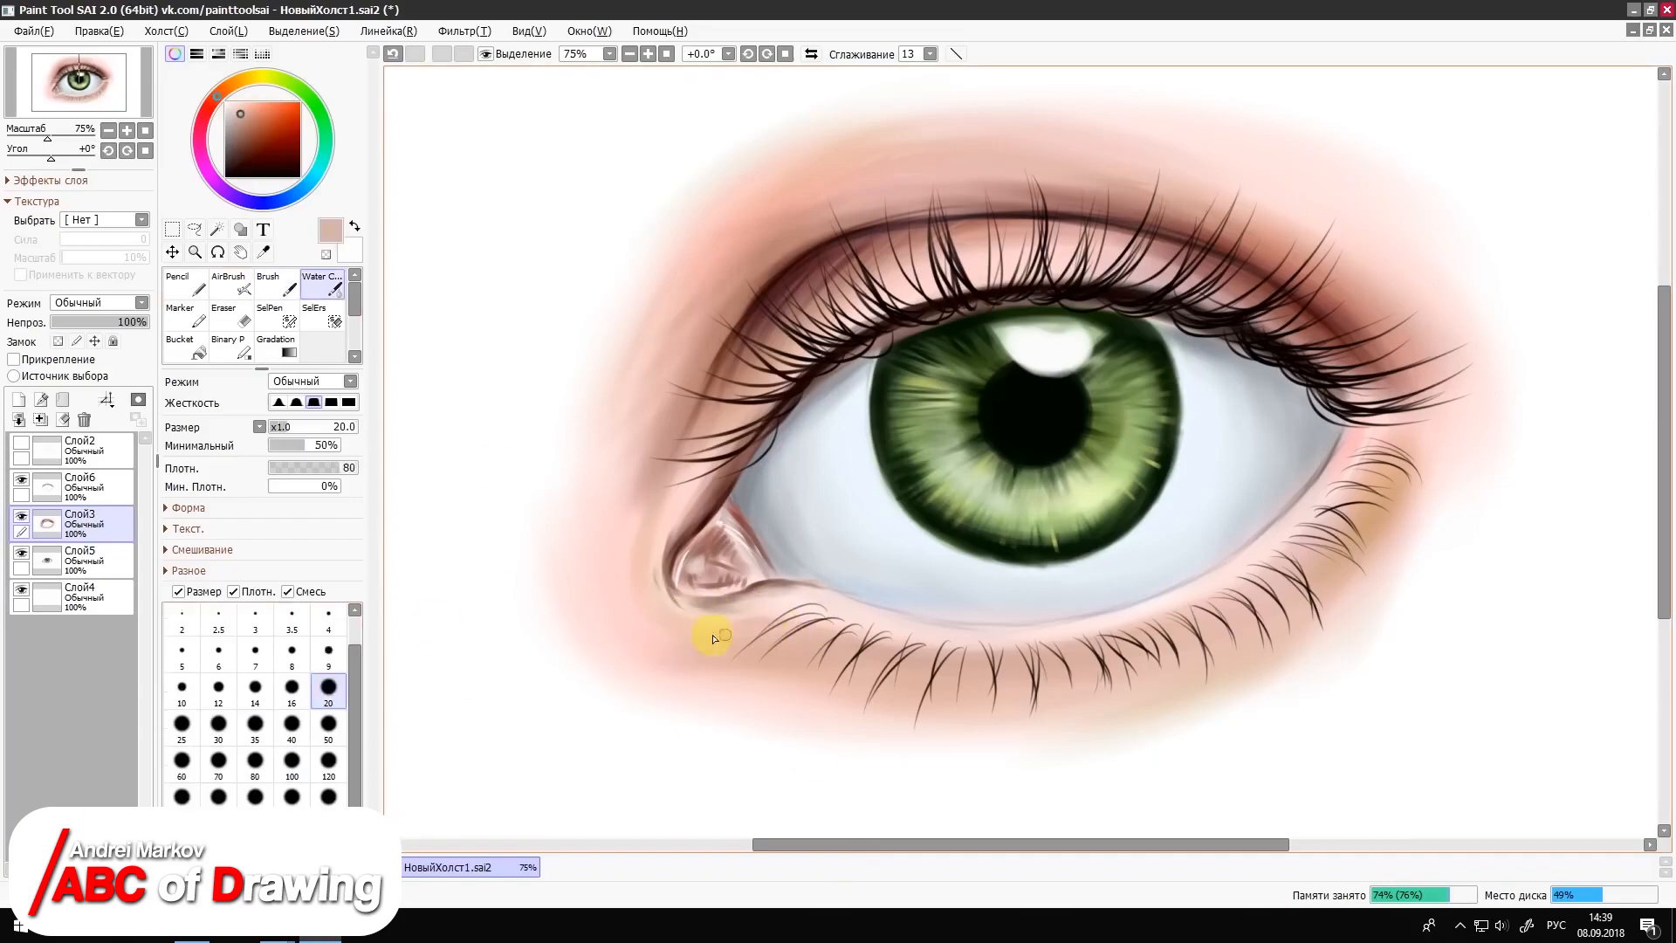
Step: Airbrush sampled skin colour beside the outer lower lashes at size 50 and blend it with Water Color at size 120
{"action": "left_click", "coordinate": [231, 284]}
{"action": "left_click", "coordinate": [328, 673]}
{"action": "right_click", "coordinate": [1432, 506]}
{"action": "mouse_move", "coordinate": [1400, 450]}
{"action": "left_mouse_down"}
{"action": "mouse_move", "coordinate": [1427, 542]}
{"action": "mouse_move", "coordinate": [1396, 603]}
{"action": "left_mouse_up"}
{"action": "left_click", "coordinate": [322, 284]}
{"action": "left_click", "coordinate": [328, 764]}
{"action": "left_click_drag", "start_coordinate": [1431, 523], "coordinate": [1396, 650]}
Step: Extend the pink skin outward from the outer corner with the Brush at size 50, using sampled skin colours
{"action": "right_click", "coordinate": [1482, 321]}
{"action": "left_click", "coordinate": [276, 284]}
{"action": "right_click", "coordinate": [1372, 248]}
{"action": "left_click_drag", "start_coordinate": [1413, 371], "coordinate": [1558, 379]}
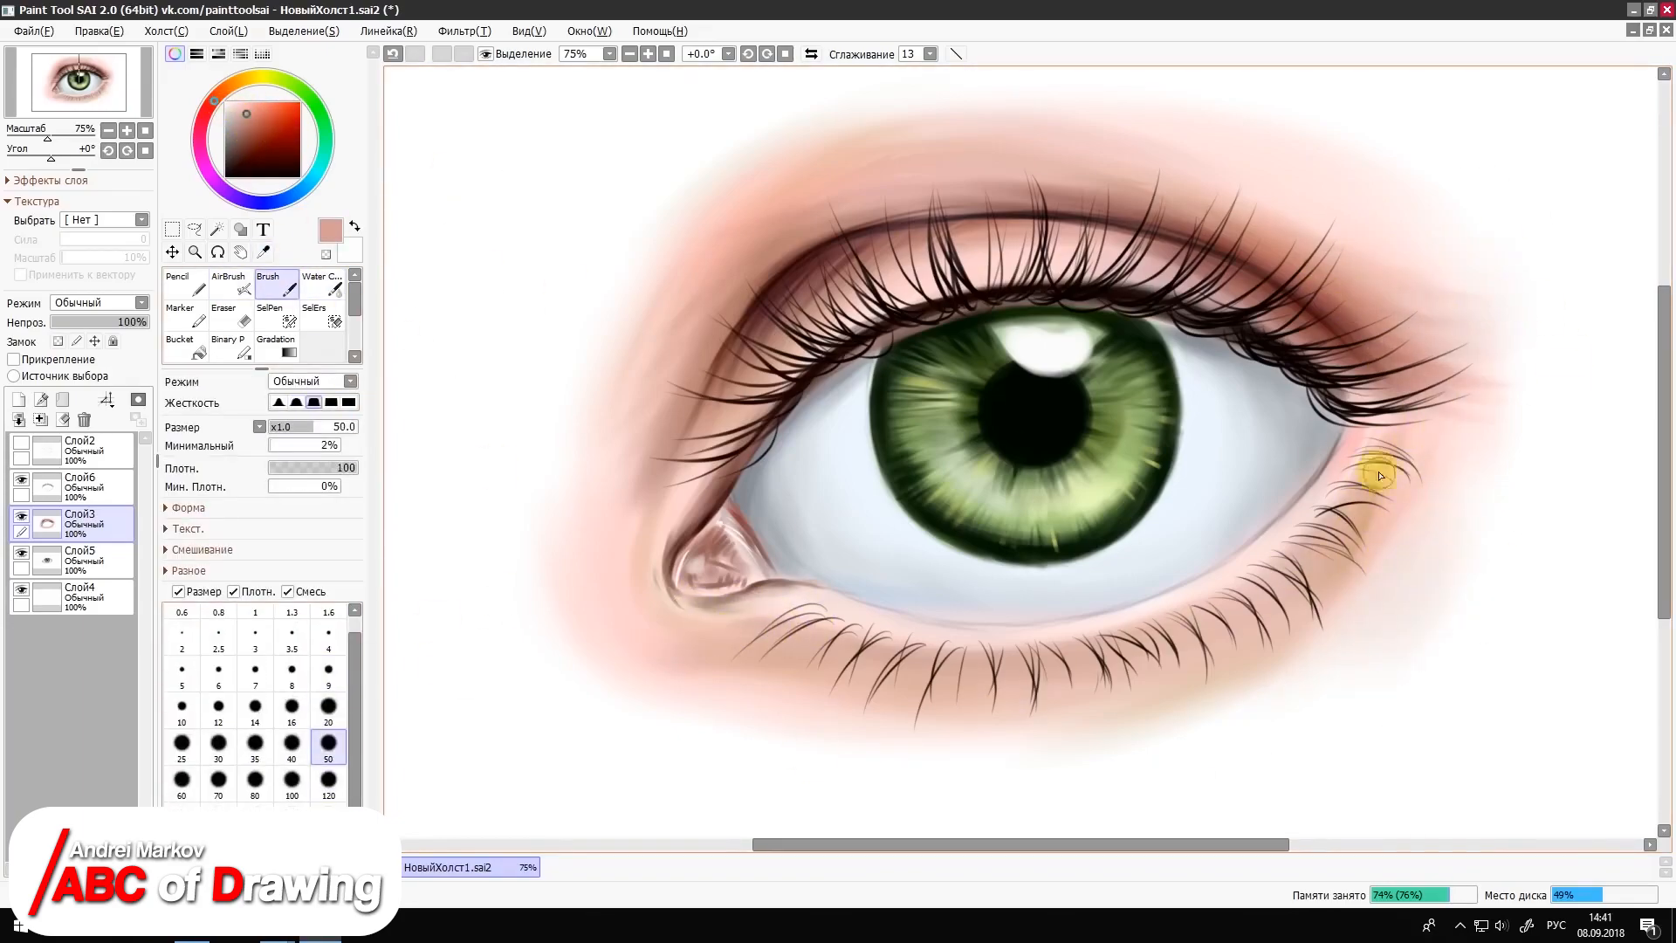
Step: Paint sampled skin tones beneath the outer lower lashes with the Brush and blend them with Water Color
{"action": "right_click", "coordinate": [1379, 515]}
{"action": "left_click_drag", "start_coordinate": [1386, 506], "coordinate": [1358, 550]}
{"action": "right_click", "coordinate": [1402, 454]}
{"action": "left_click_drag", "start_coordinate": [1404, 449], "coordinate": [1406, 501]}
{"action": "left_click", "coordinate": [322, 284]}
{"action": "left_click_drag", "start_coordinate": [1414, 515], "coordinate": [1384, 467]}
Step: On layer Слой5, shade the eyeball around the iris with bluish-grey tones using the AirBrush at size 100
{"action": "left_click", "coordinate": [87, 560]}
{"action": "right_click", "coordinate": [825, 529]}
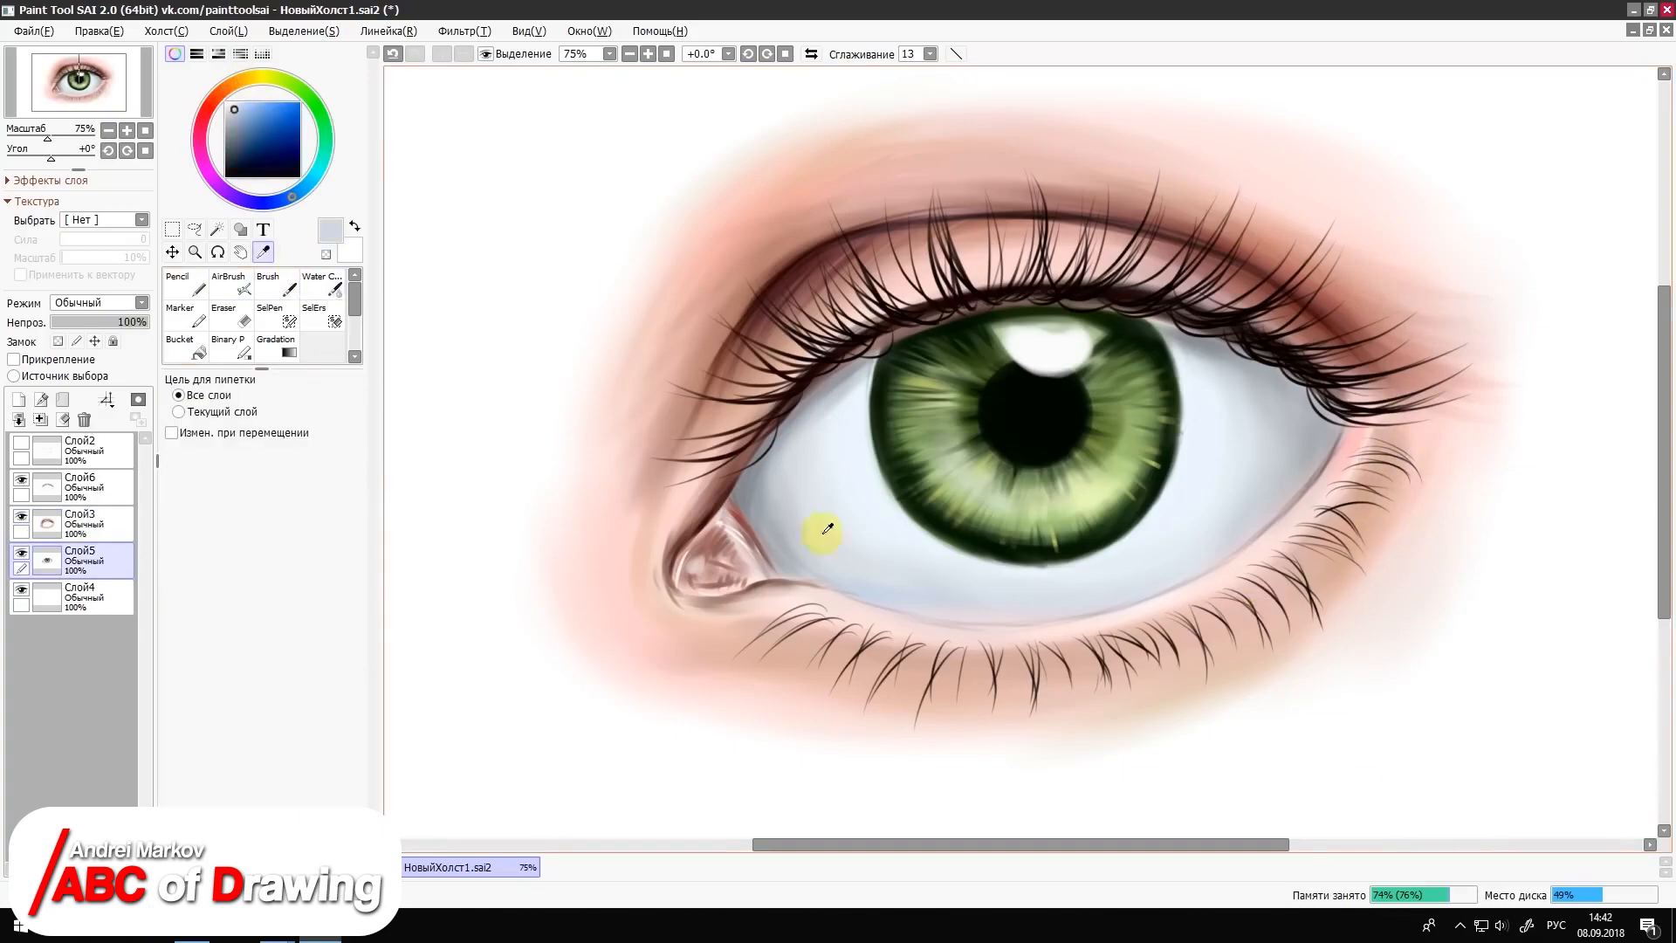
{"action": "left_click", "coordinate": [231, 284]}
{"action": "left_click", "coordinate": [291, 710]}
{"action": "mouse_move", "coordinate": [812, 581]}
{"action": "left_mouse_down"}
{"action": "mouse_move", "coordinate": [1021, 624]}
{"action": "mouse_move", "coordinate": [1213, 541]}
{"action": "left_mouse_up"}
{"action": "mouse_move", "coordinate": [1090, 611]}
{"action": "left_mouse_down"}
{"action": "mouse_move", "coordinate": [907, 602]}
{"action": "mouse_move", "coordinate": [812, 555]}
{"action": "left_mouse_up"}
{"action": "left_click_drag", "start_coordinate": [1161, 330], "coordinate": [1309, 402]}
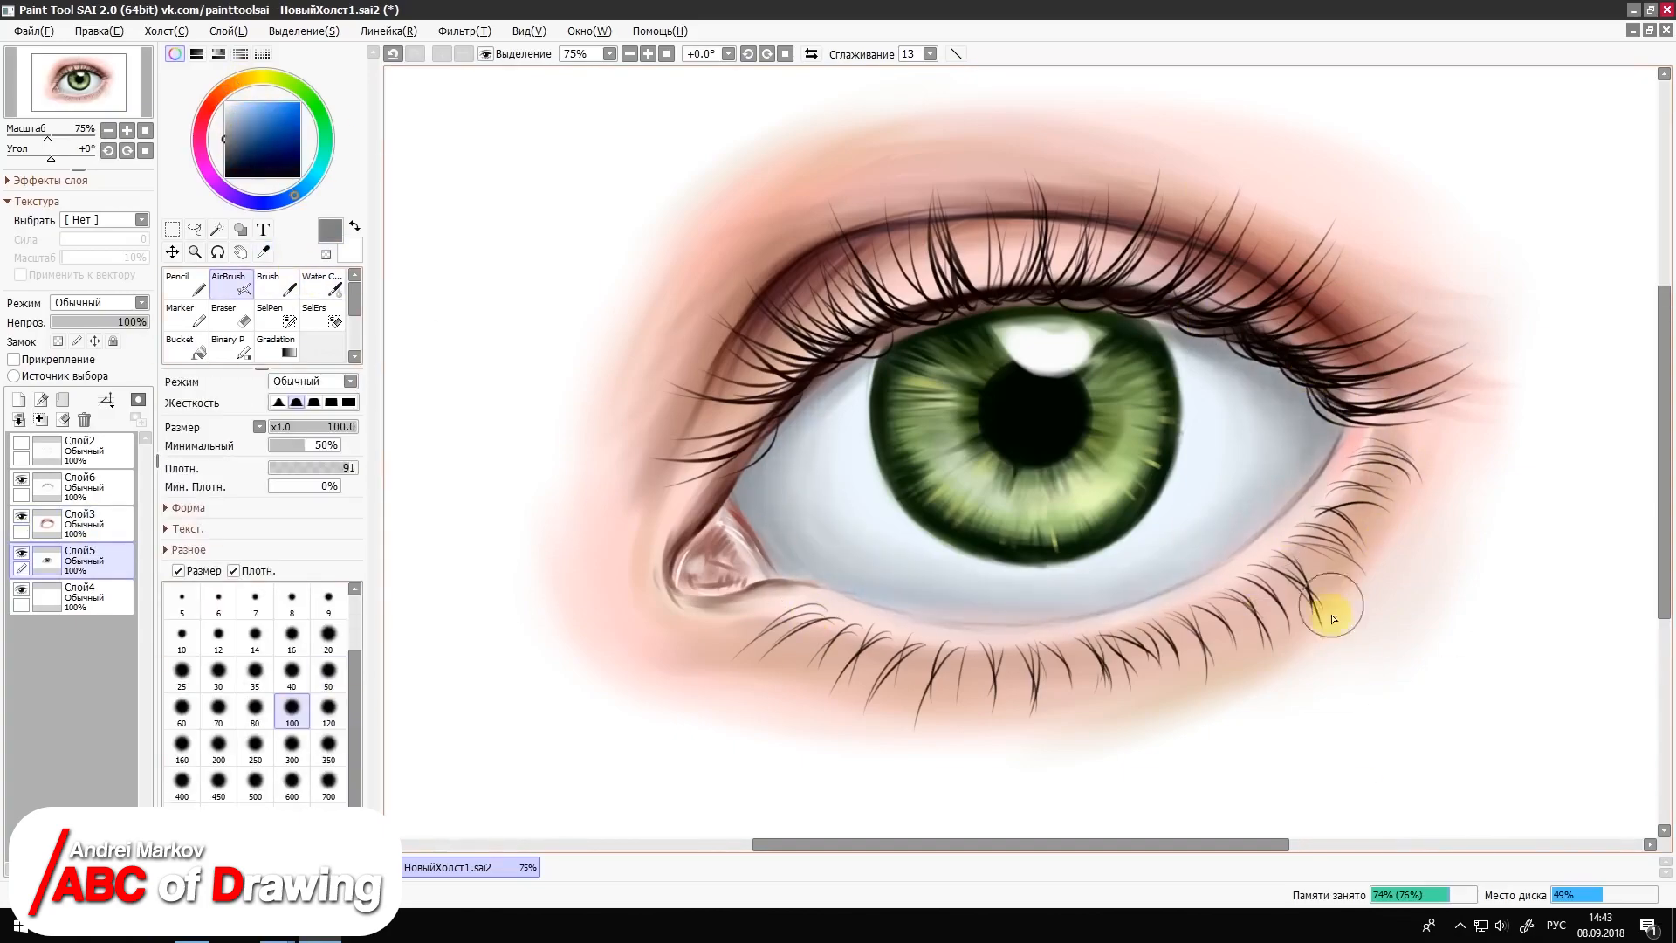
{"action": "right_click", "coordinate": [1039, 590]}
{"action": "mouse_move", "coordinate": [1010, 614]}
{"action": "left_mouse_down"}
{"action": "mouse_move", "coordinate": [1170, 554]}
{"action": "mouse_move", "coordinate": [1053, 589]}
{"action": "left_mouse_up"}
Step: Draw black lash reflections in the iris highlight with the Pencil at size 4 and airbrush the eyeball's inner edge darker
{"action": "left_click", "coordinate": [186, 284]}
{"action": "left_click", "coordinate": [301, 175]}
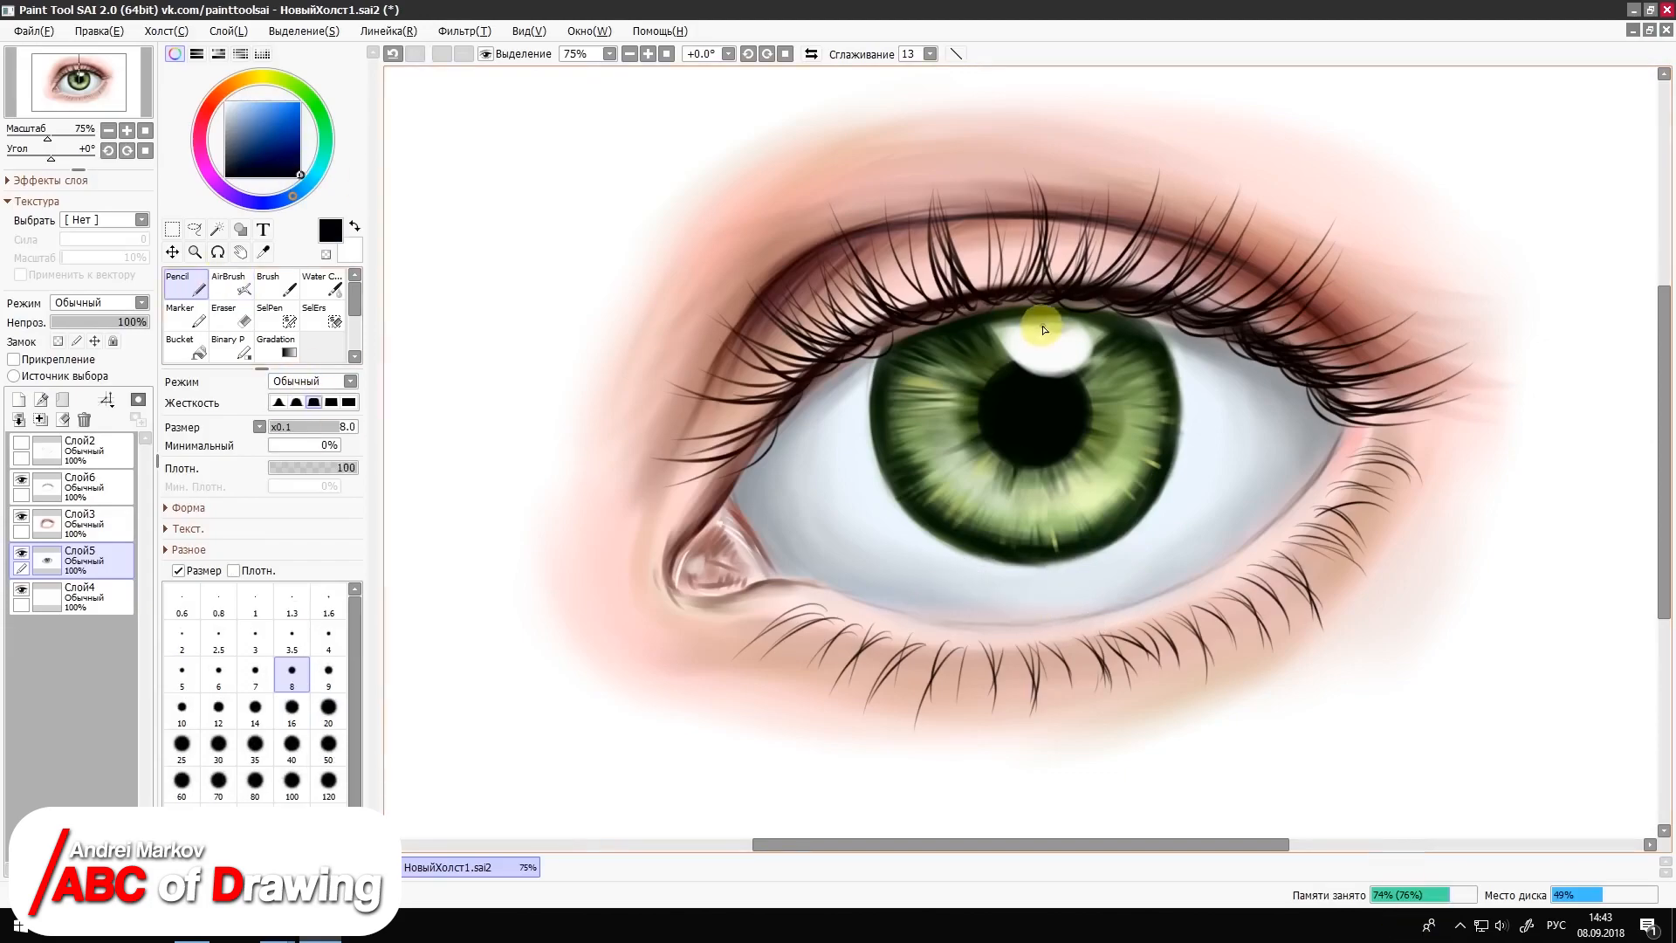
{"action": "left_click", "coordinate": [328, 637]}
{"action": "left_click_drag", "start_coordinate": [1054, 315], "coordinate": [1085, 355]}
{"action": "left_click_drag", "start_coordinate": [1021, 323], "coordinate": [1061, 356]}
{"action": "left_click", "coordinate": [230, 286]}
{"action": "mouse_move", "coordinate": [754, 490]}
{"action": "left_mouse_down"}
{"action": "mouse_move", "coordinate": [767, 415]}
{"action": "mouse_move", "coordinate": [820, 387]}
{"action": "left_mouse_up"}
Step: On layer Слой3, paint light pink tones over the tear duct and its edges with the Brush at size 14
{"action": "left_click", "coordinate": [274, 285]}
{"action": "right_click", "coordinate": [755, 553]}
{"action": "left_click", "coordinate": [83, 524]}
{"action": "left_click_drag", "start_coordinate": [721, 525], "coordinate": [714, 553]}
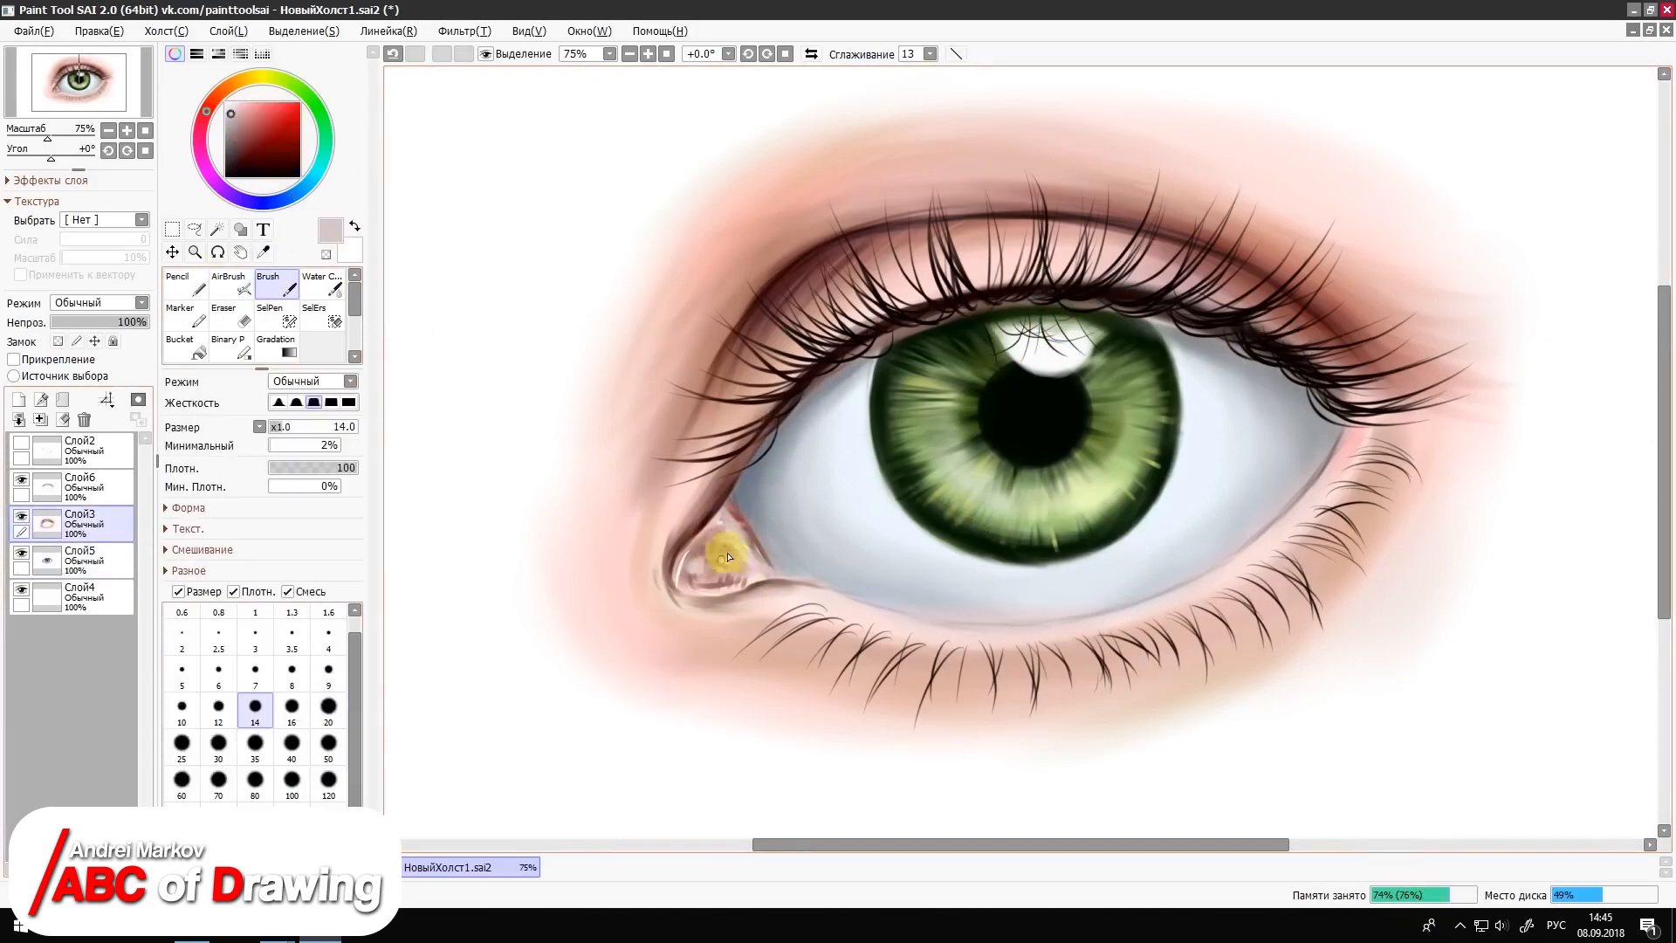
{"action": "scroll", "coordinate": [722, 636], "scroll_direction": "up", "scroll_amount": 2}
{"action": "left_click_drag", "start_coordinate": [913, 844], "coordinate": [803, 843]}
{"action": "right_click", "coordinate": [772, 668]}
{"action": "mouse_move", "coordinate": [760, 673]}
{"action": "left_mouse_down"}
{"action": "mouse_move", "coordinate": [826, 658]}
{"action": "mouse_move", "coordinate": [822, 597]}
{"action": "mouse_move", "coordinate": [895, 618]}
{"action": "mouse_move", "coordinate": [802, 639]}
{"action": "left_mouse_up"}
Step: Airbrush a muted red along the edges of the tear duct at size 16
{"action": "left_click", "coordinate": [231, 285]}
{"action": "left_click", "coordinate": [255, 602]}
{"action": "left_click", "coordinate": [228, 104]}
{"action": "left_click", "coordinate": [251, 127]}
{"action": "left_click", "coordinate": [292, 637]}
{"action": "left_click_drag", "start_coordinate": [881, 717], "coordinate": [761, 714]}
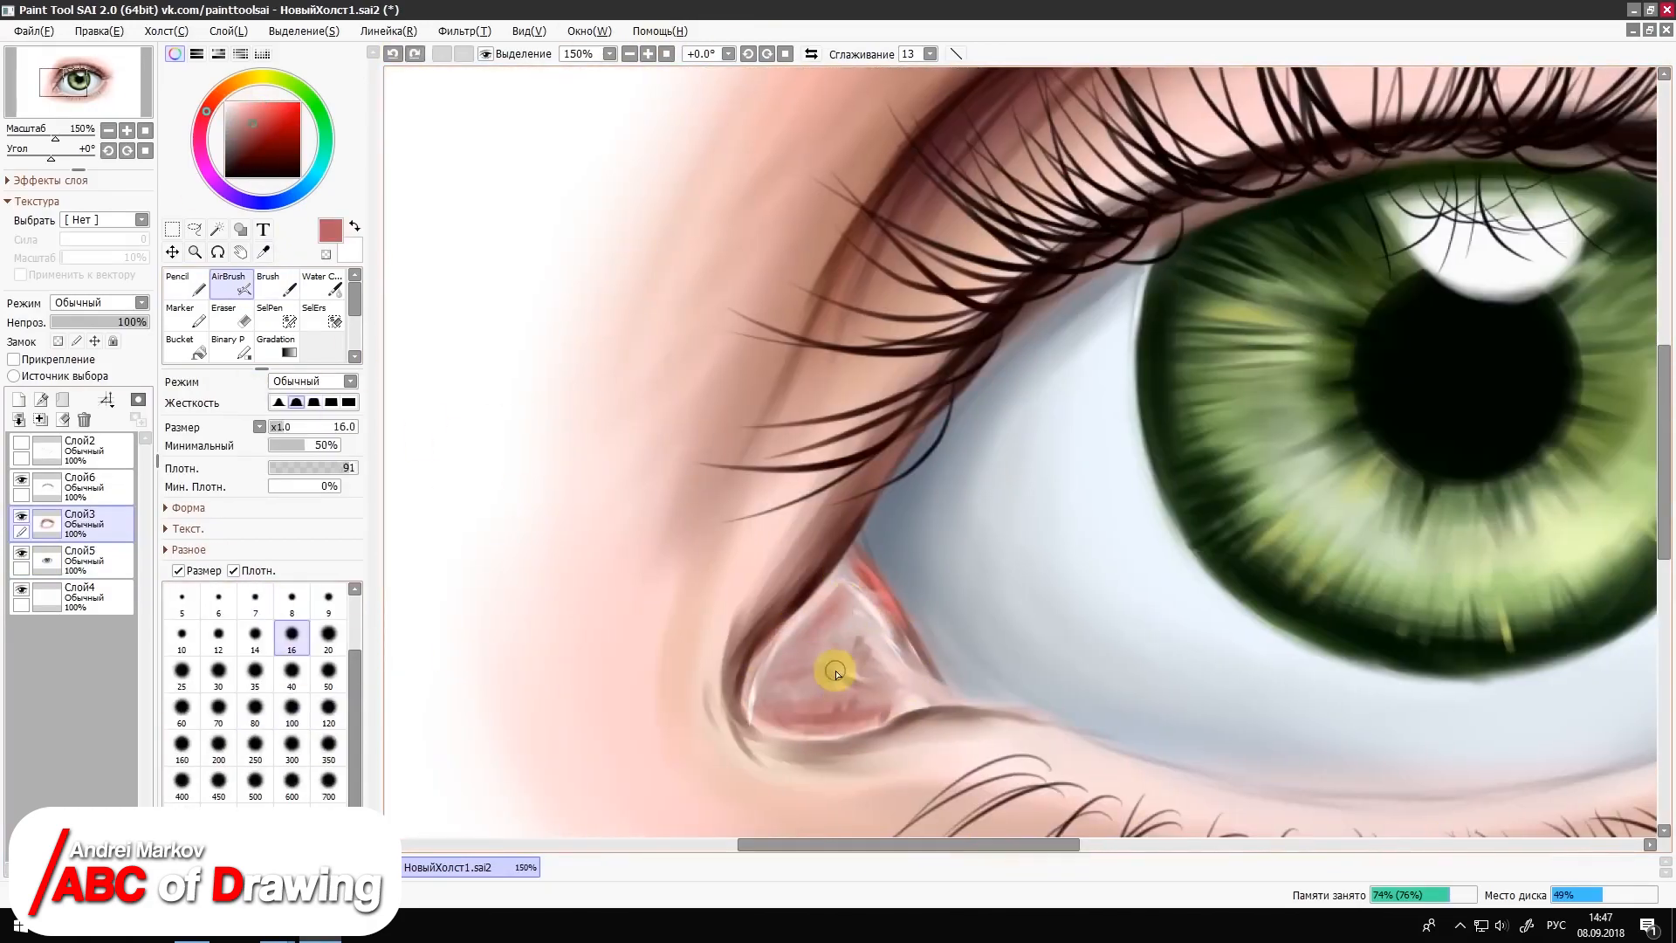
Step: Add whitish highlights to the tear duct and the inner upper-lid skin with the AirBrush at size 8
{"action": "left_click", "coordinate": [230, 110]}
{"action": "left_click", "coordinate": [291, 601]}
{"action": "mouse_move", "coordinate": [873, 644]}
{"action": "left_mouse_down"}
{"action": "mouse_move", "coordinate": [843, 677]}
{"action": "mouse_move", "coordinate": [888, 716]}
{"action": "left_mouse_up"}
{"action": "left_click_drag", "start_coordinate": [785, 707], "coordinate": [899, 701]}
{"action": "left_click_drag", "start_coordinate": [851, 596], "coordinate": [834, 609]}
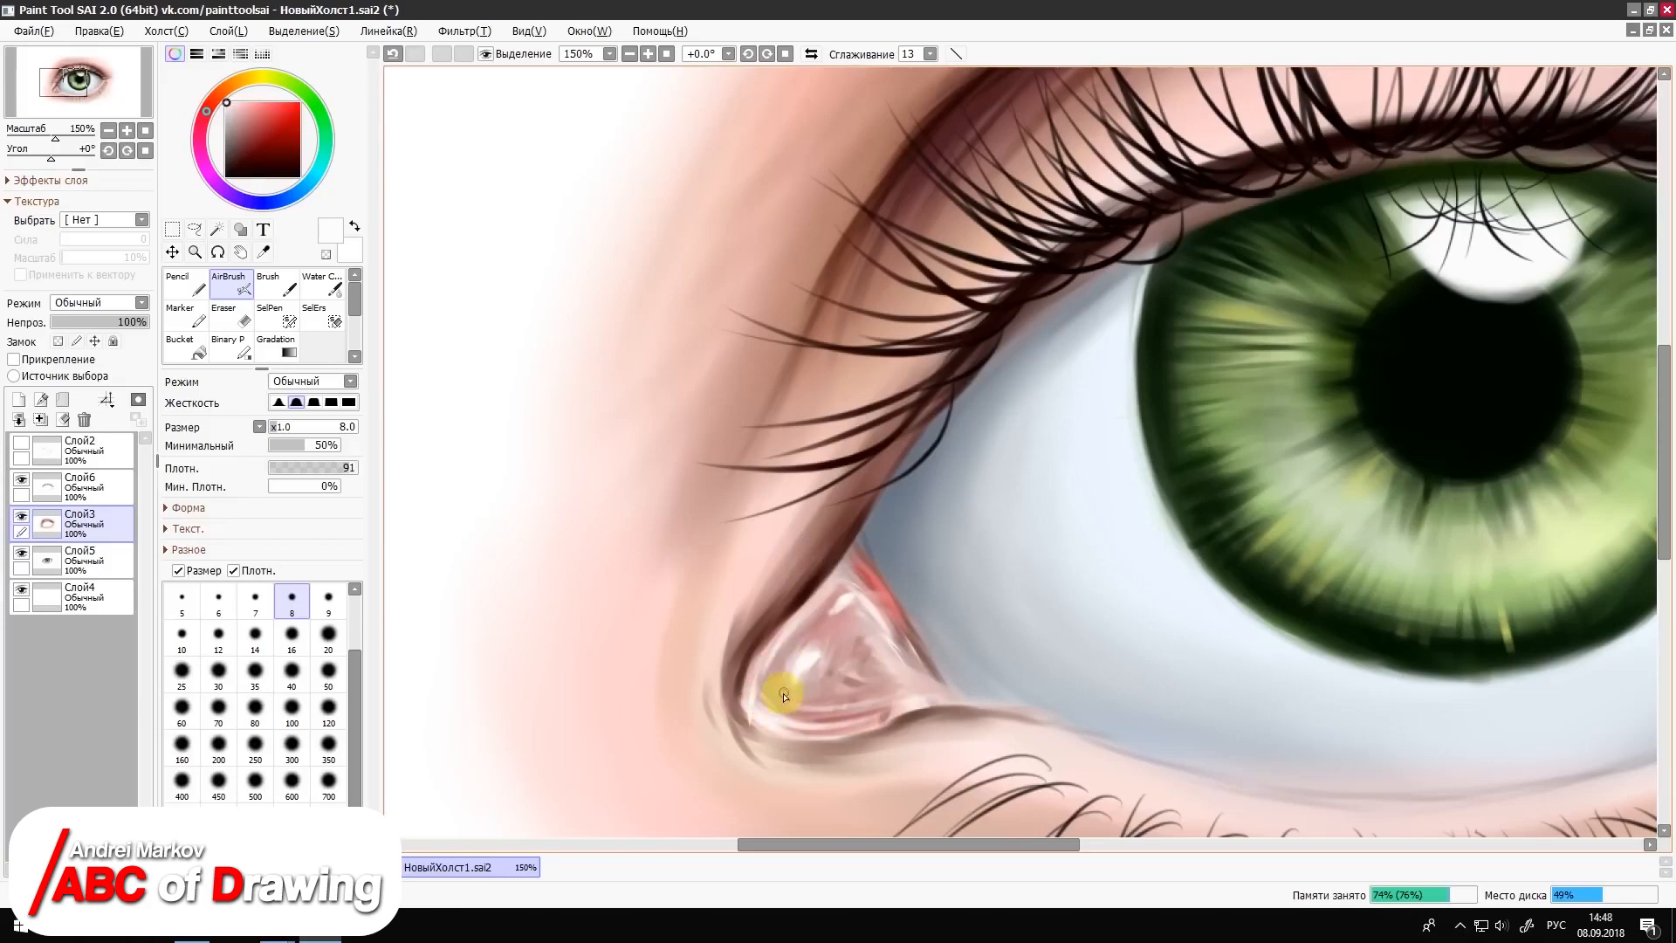
{"action": "left_click_drag", "start_coordinate": [768, 454], "coordinate": [873, 229]}
Step: On layer Слой5, airbrush fine pinkish veins on the eyeball beside the tear duct at size 6
{"action": "right_click", "coordinate": [877, 580]}
{"action": "left_click", "coordinate": [218, 601]}
{"action": "left_click", "coordinate": [88, 560]}
{"action": "right_click", "coordinate": [892, 604]}
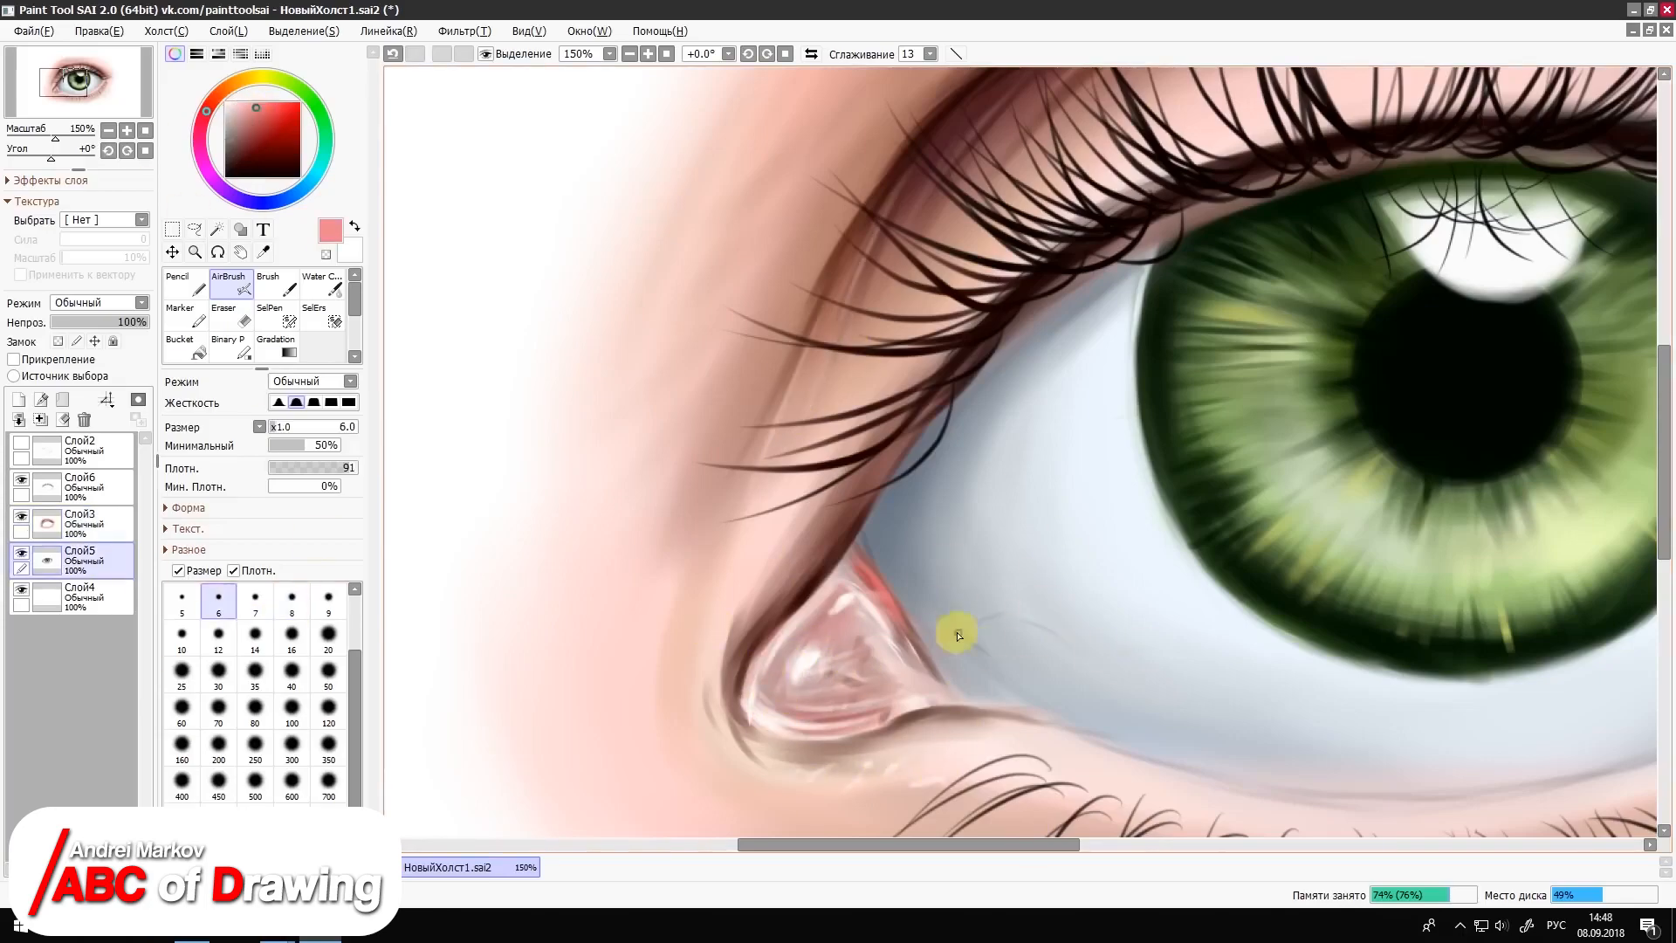
{"action": "left_click_drag", "start_coordinate": [957, 635], "coordinate": [896, 587]}
Step: On layer Слой3, paint a sampled skin tone with the Brush along the upper-lid crease toward the inner corner
{"action": "left_click_drag", "start_coordinate": [909, 844], "coordinate": [1038, 844]}
{"action": "left_click", "coordinate": [665, 54]}
{"action": "left_click", "coordinate": [328, 674]}
{"action": "right_click", "coordinate": [806, 561]}
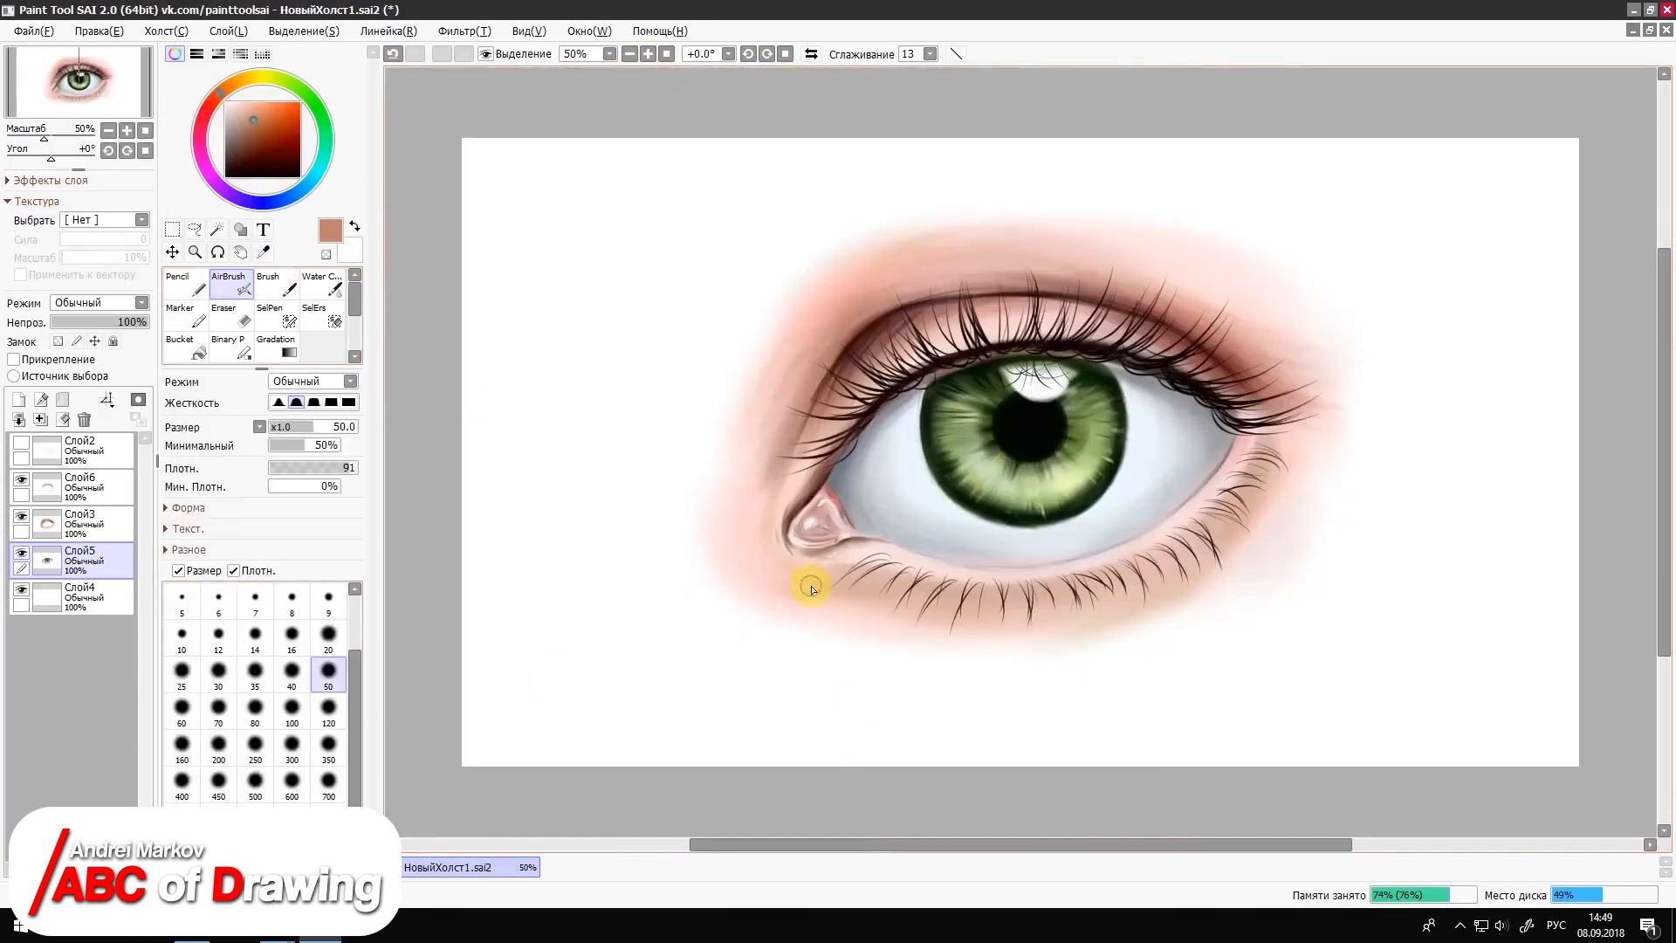
{"action": "left_click", "coordinate": [648, 54]}
{"action": "left_click", "coordinate": [271, 105]}
{"action": "left_click", "coordinate": [291, 638]}
{"action": "left_click", "coordinate": [290, 283]}
{"action": "left_click", "coordinate": [236, 113]}
{"action": "left_click", "coordinate": [87, 523]}
{"action": "mouse_move", "coordinate": [886, 137]}
{"action": "left_mouse_down"}
{"action": "mouse_move", "coordinate": [802, 154]}
{"action": "mouse_move", "coordinate": [688, 249]}
{"action": "left_mouse_up"}
Step: Airbrush warm skin tones along the upper lid's edge above the iris, starting at size 16
{"action": "left_click", "coordinate": [231, 282]}
{"action": "left_click", "coordinate": [248, 146]}
{"action": "left_click_drag", "start_coordinate": [948, 240], "coordinate": [988, 237]}
{"action": "left_click", "coordinate": [274, 118]}
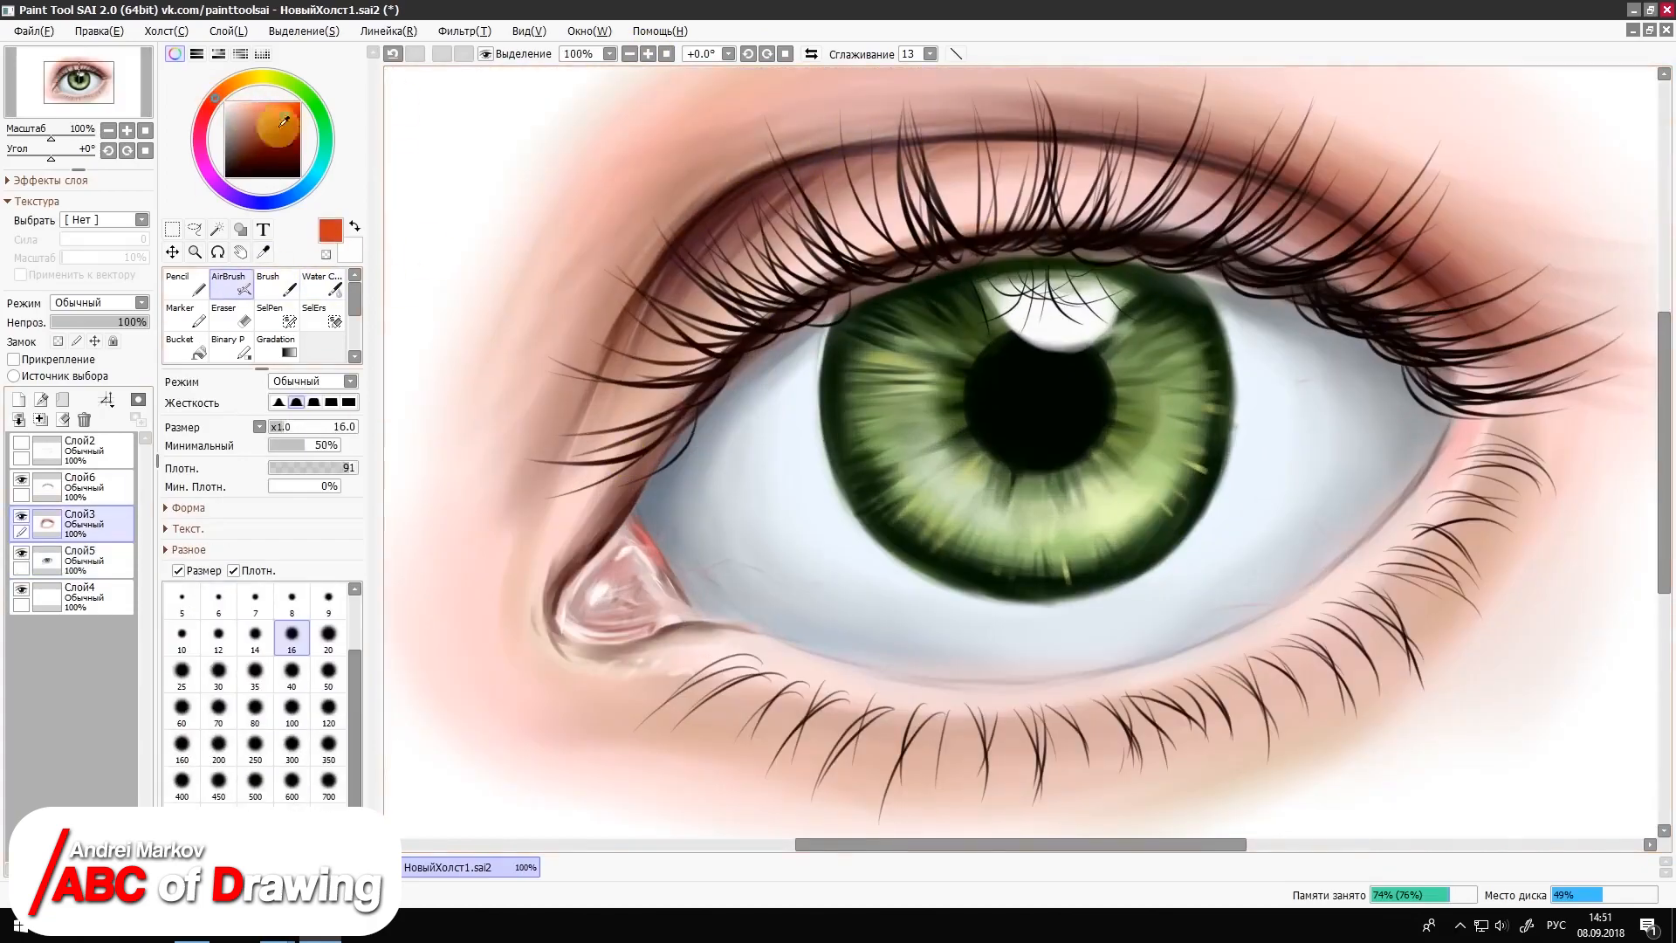
{"action": "key", "text": "bracketleft"}
{"action": "key", "text": "bracketleft"}
{"action": "key", "text": "bracketleft"}
{"action": "key", "text": "bracketleft"}
{"action": "left_click", "coordinate": [252, 115]}
Step: On layer Слой5, airbrush a dark grey-blue shadow onto the outer corner of the eyeball at size 50
{"action": "left_click", "coordinate": [87, 560]}
{"action": "left_click", "coordinate": [328, 637]}
{"action": "left_click", "coordinate": [328, 674]}
{"action": "left_click", "coordinate": [281, 201]}
{"action": "left_click", "coordinate": [229, 154]}
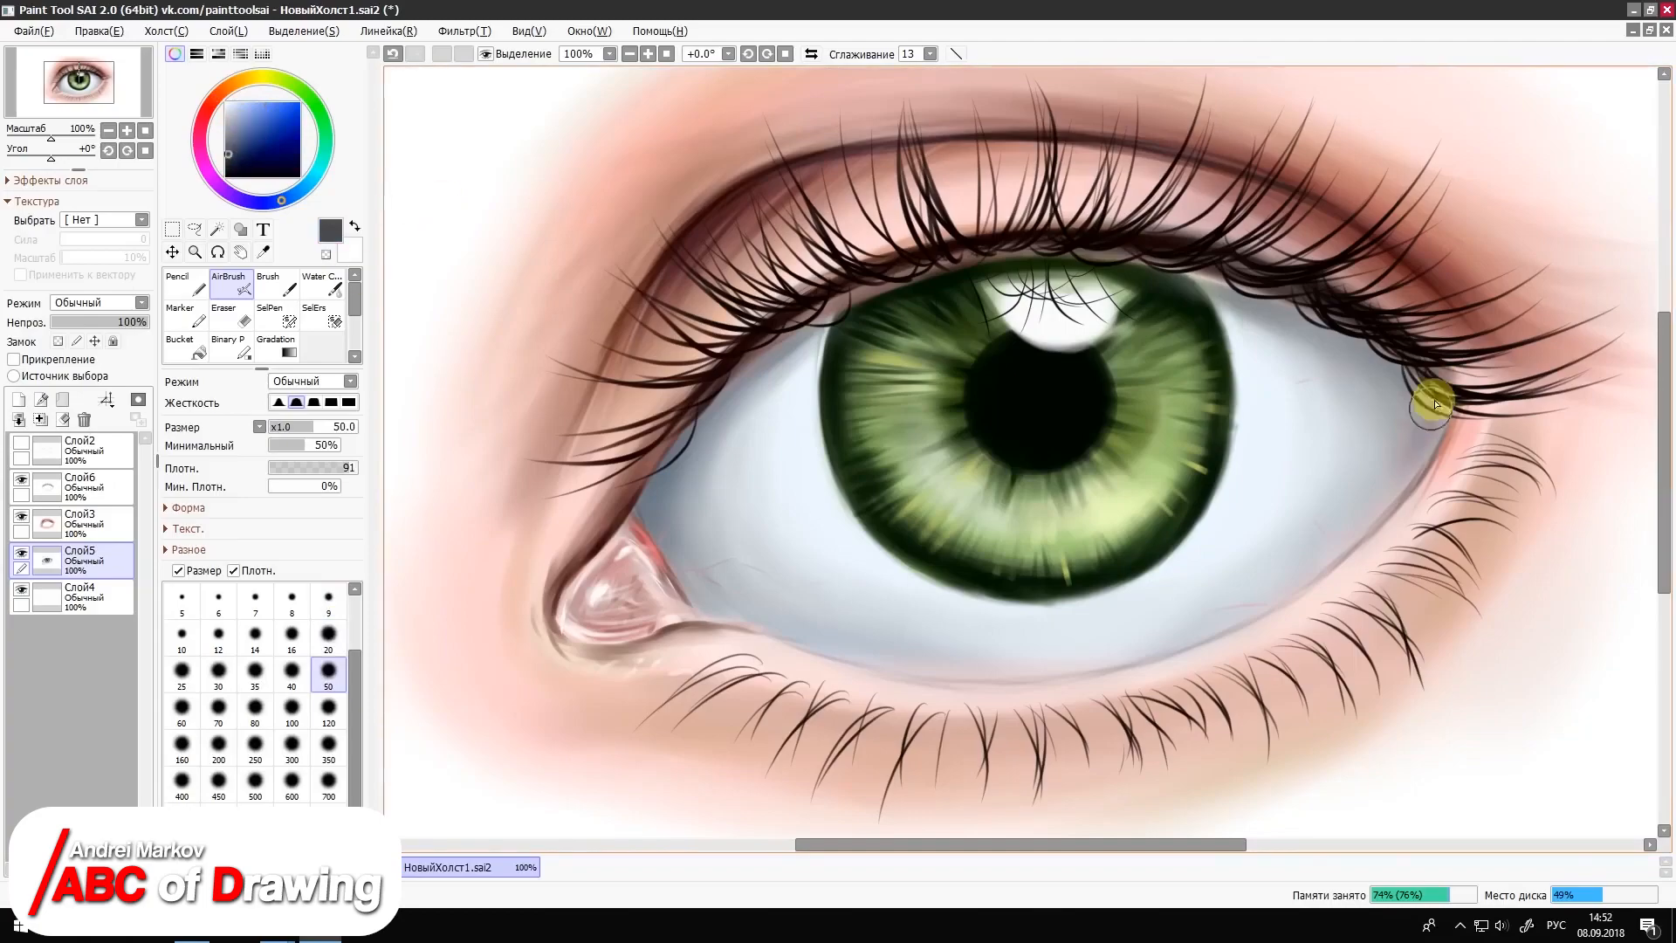
{"action": "left_click_drag", "start_coordinate": [1429, 400], "coordinate": [1372, 471]}
Step: Airbrush a dark navy shadow along the top edge of the iris at size 20, and undo the last stroke
{"action": "left_click", "coordinate": [280, 164]}
{"action": "left_click", "coordinate": [328, 637]}
{"action": "mouse_move", "coordinate": [1200, 295]}
{"action": "left_mouse_down"}
{"action": "mouse_move", "coordinate": [1075, 269]}
{"action": "mouse_move", "coordinate": [845, 315]}
{"action": "left_mouse_up"}
{"action": "left_click", "coordinate": [328, 600]}
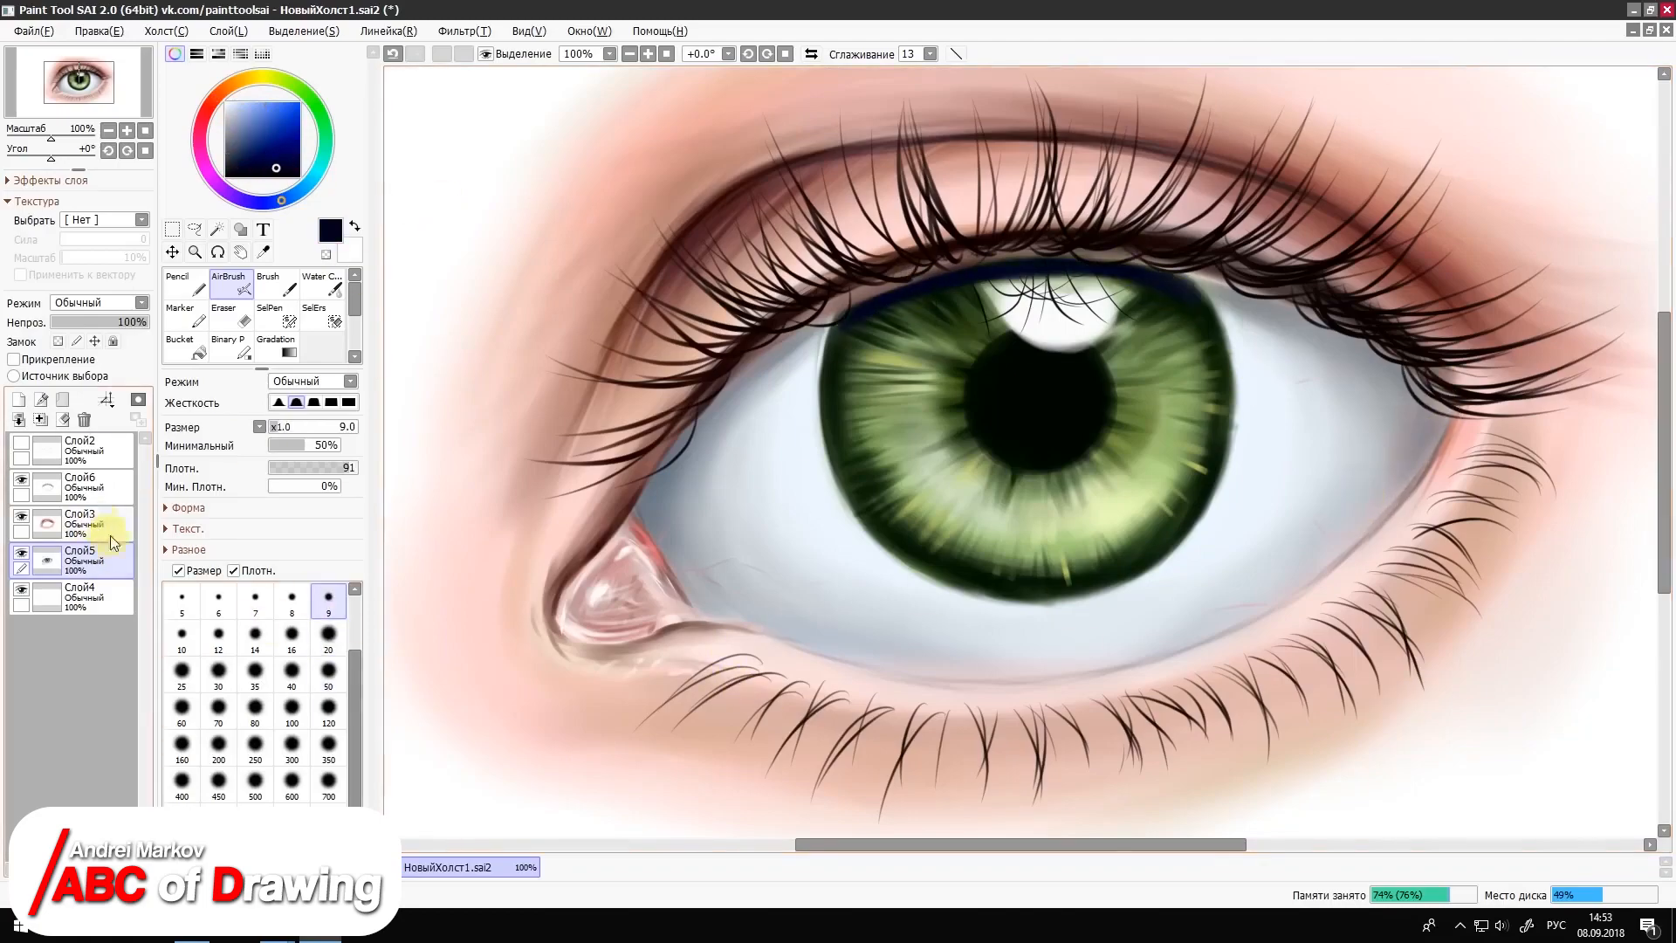
{"action": "key", "text": "ctrl+z"}
Step: On layer Слой3, airbrush sampled skin tones below the tear duct and along the inner lower lid, starting at size 40
{"action": "left_click", "coordinate": [108, 525]}
{"action": "left_click", "coordinate": [263, 252]}
{"action": "left_click", "coordinate": [233, 284]}
{"action": "left_click", "coordinate": [292, 674]}
{"action": "mouse_move", "coordinate": [723, 656]}
{"action": "left_mouse_down"}
{"action": "mouse_move", "coordinate": [658, 673]}
{"action": "mouse_move", "coordinate": [768, 660]}
{"action": "left_mouse_up"}
{"action": "right_click", "coordinate": [666, 647]}
{"action": "left_click_drag", "start_coordinate": [666, 646], "coordinate": [750, 656]}
{"action": "key", "text": "bracketleft"}
{"action": "key", "text": "bracketleft"}
{"action": "key", "text": "bracketleft"}
{"action": "key", "text": "bracketleft"}
{"action": "key", "text": "bracketleft"}
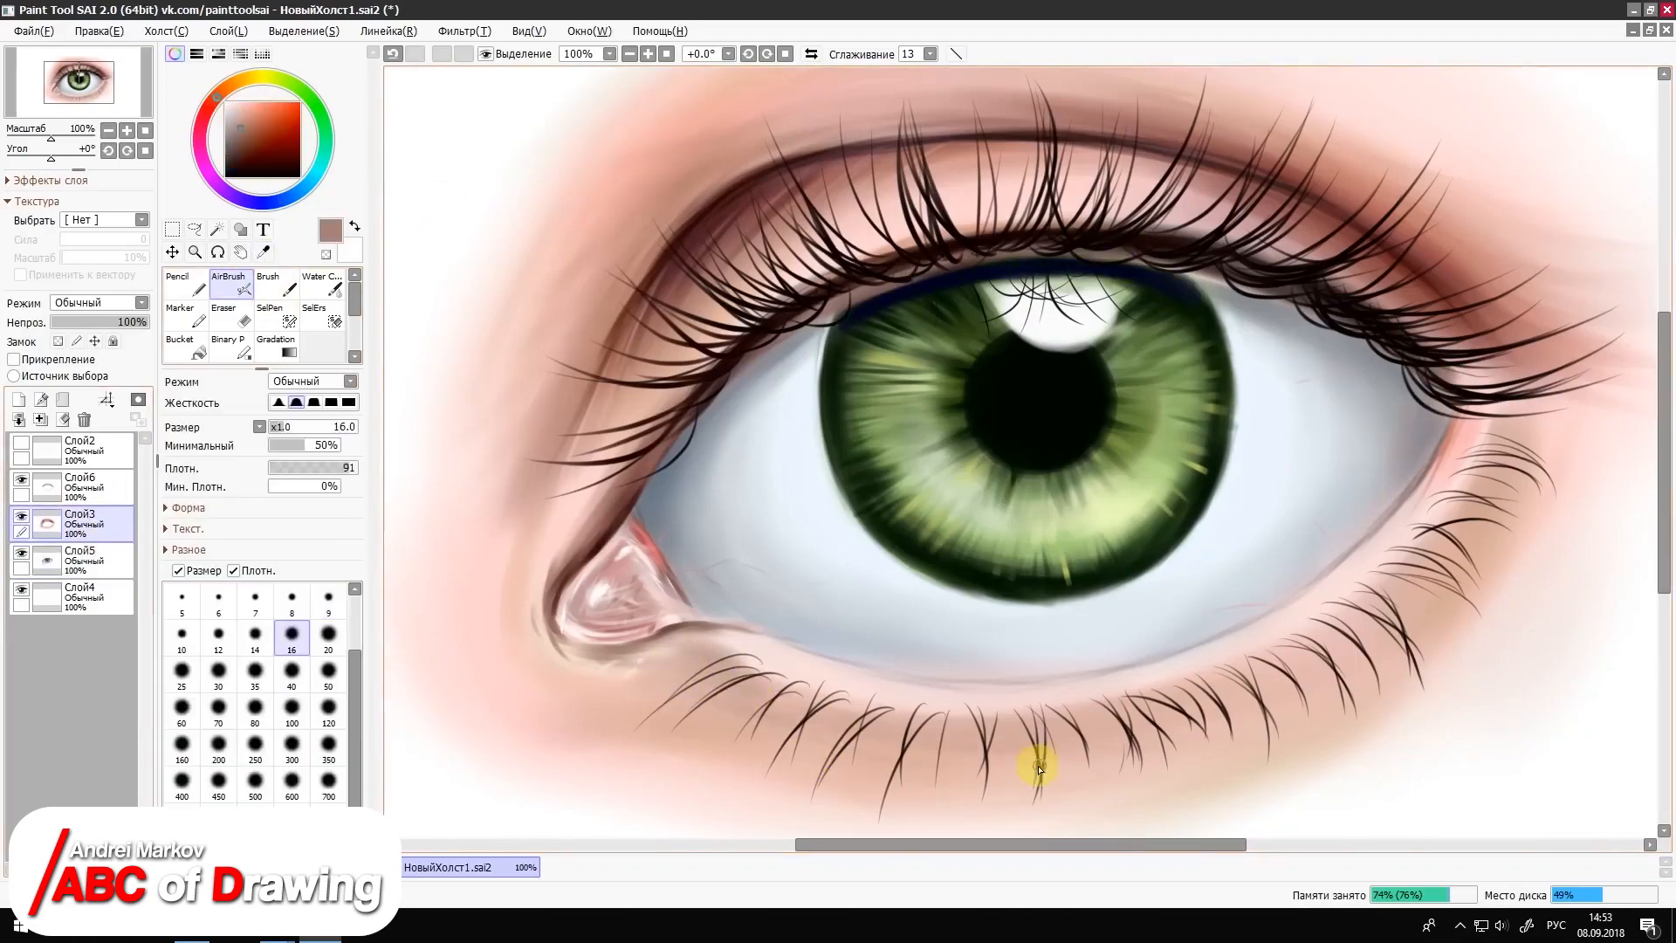
Step: Refine the skin around the inner corner with sampled tones, using the AirBrush at sizes down to 9
{"action": "key", "text": "bracketleft"}
{"action": "key", "text": "bracketleft"}
{"action": "right_click", "coordinate": [471, 577]}
{"action": "key", "text": "bracketright"}
{"action": "key", "text": "bracketright"}
{"action": "key", "text": "bracketleft"}
{"action": "key", "text": "bracketleft"}
{"action": "key", "text": "bracketleft"}
{"action": "key", "text": "bracketleft"}
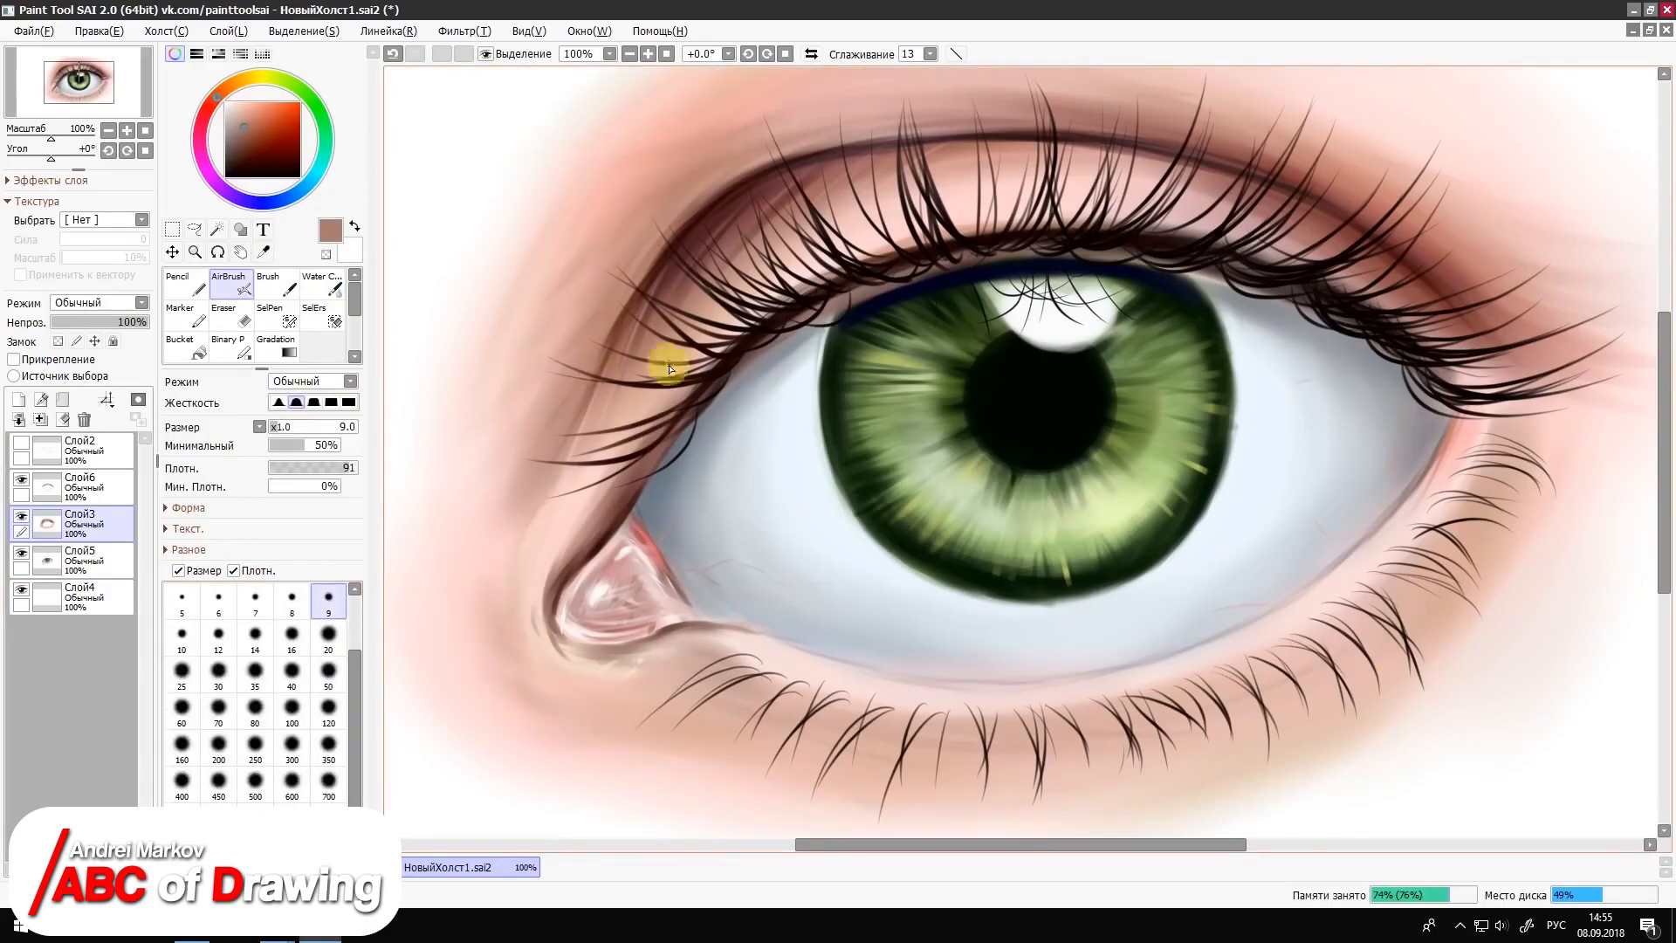
Step: Airbrush sampled reddish-brown shading outward from the outer corner of the upper lid at size 30
{"action": "key", "text": "bracketright"}
{"action": "key", "text": "bracketright"}
{"action": "key", "text": "bracketright"}
{"action": "key", "text": "bracketright"}
{"action": "key", "text": "bracketright"}
{"action": "key", "text": "bracketright"}
{"action": "key", "text": "bracketright"}
{"action": "right_click", "coordinate": [1475, 345]}
{"action": "left_click_drag", "start_coordinate": [1475, 345], "coordinate": [1575, 310]}
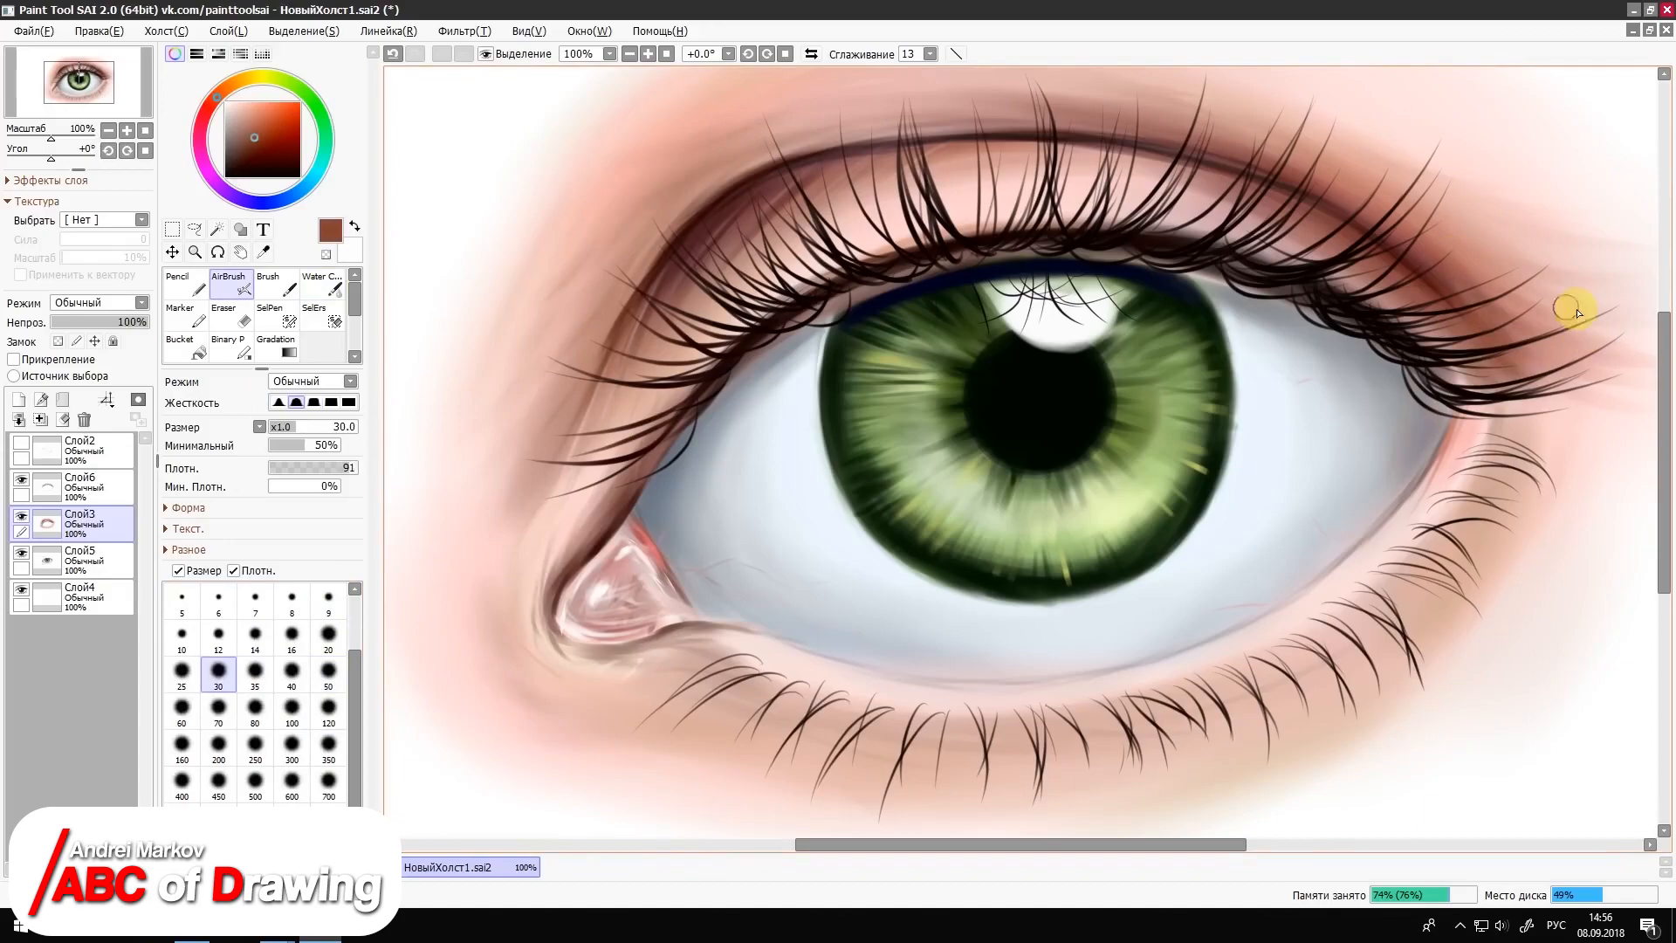
Step: Airbrush a dark reddish-brown line along the edge of the tear duct at size 9
{"action": "scroll", "coordinate": [886, 139], "scroll_direction": "up", "scroll_amount": 1}
{"action": "right_click", "coordinate": [886, 140]}
{"action": "key", "text": "bracketleft"}
{"action": "key", "text": "bracketleft"}
{"action": "key", "text": "bracketleft"}
{"action": "key", "text": "bracketleft"}
{"action": "key", "text": "bracketleft"}
{"action": "key", "text": "bracketleft"}
{"action": "key", "text": "bracketleft"}
{"action": "right_click", "coordinate": [616, 686]}
{"action": "left_click", "coordinate": [253, 143]}
{"action": "left_click_drag", "start_coordinate": [673, 635], "coordinate": [643, 579]}
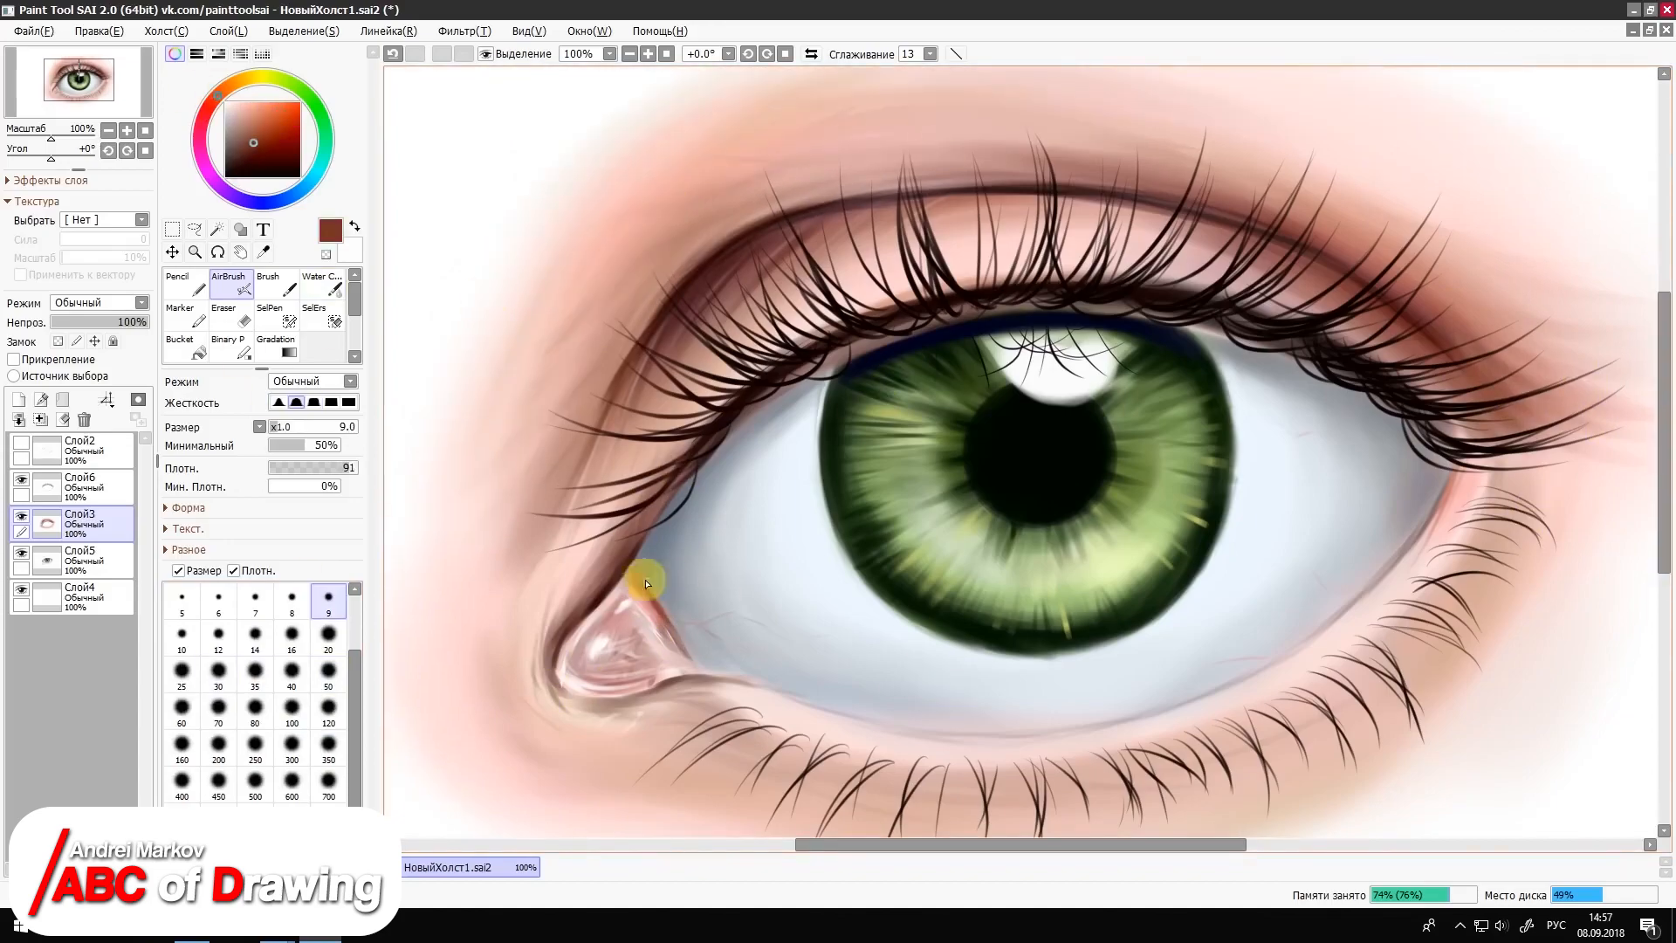
Step: Adjust the tone of the skin layer Слой3 with the Hue/Saturation filter
{"action": "left_click", "coordinate": [629, 54]}
{"action": "left_click", "coordinate": [629, 54]}
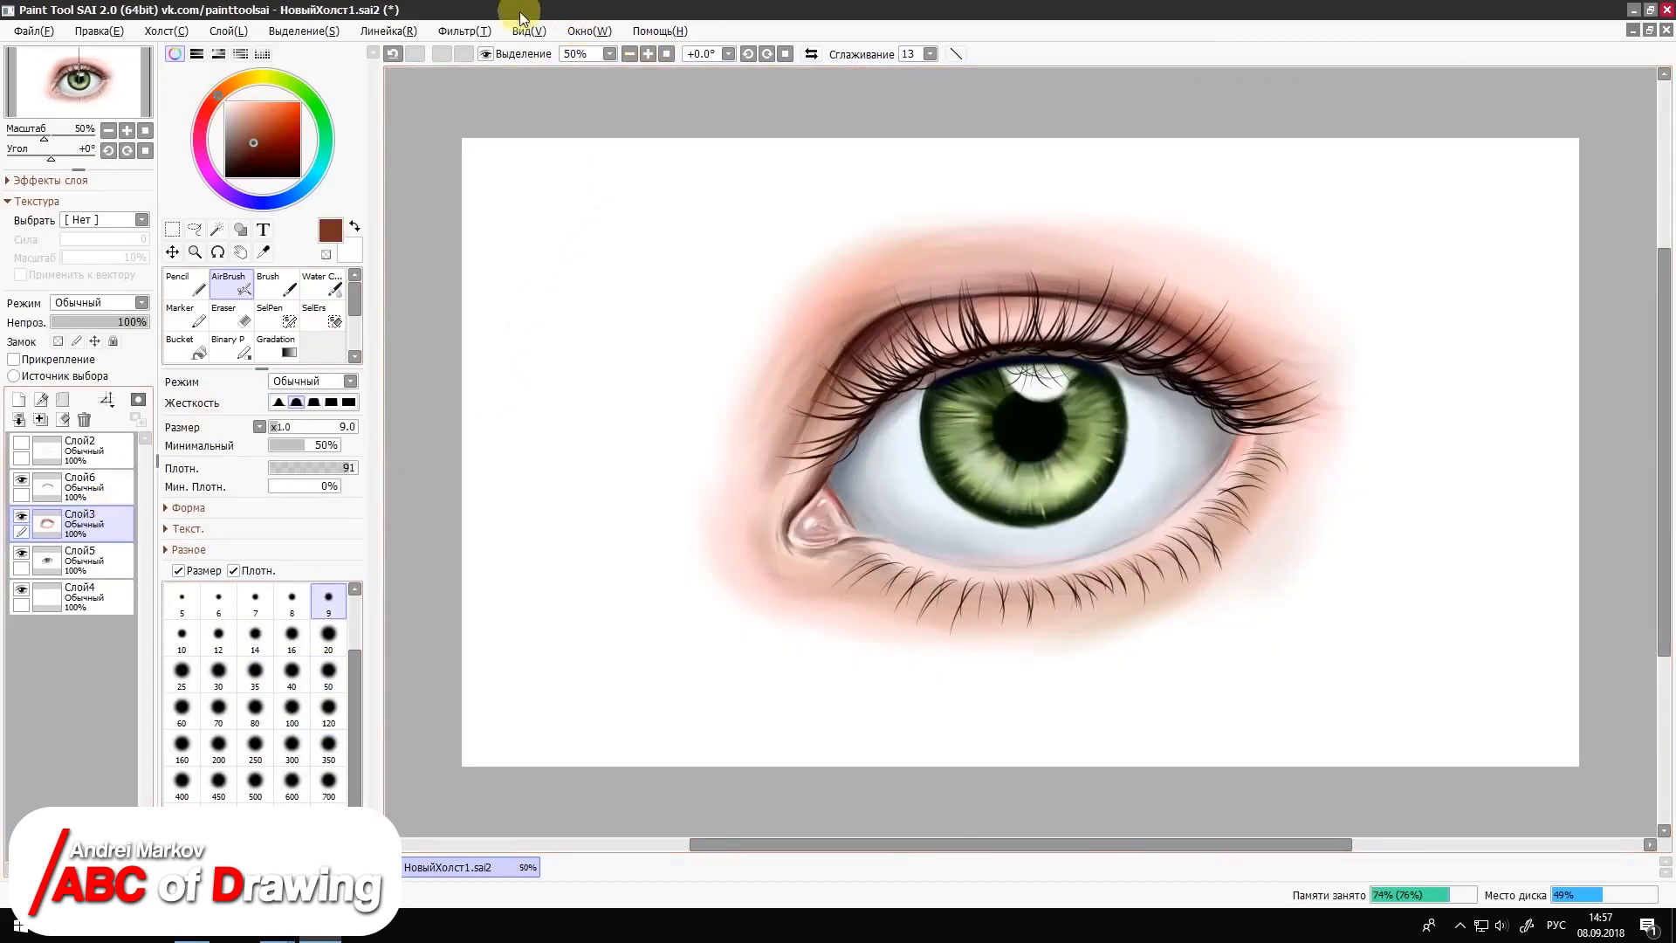
{"action": "left_click", "coordinate": [446, 30]}
{"action": "mouse_move", "coordinate": [486, 52]}
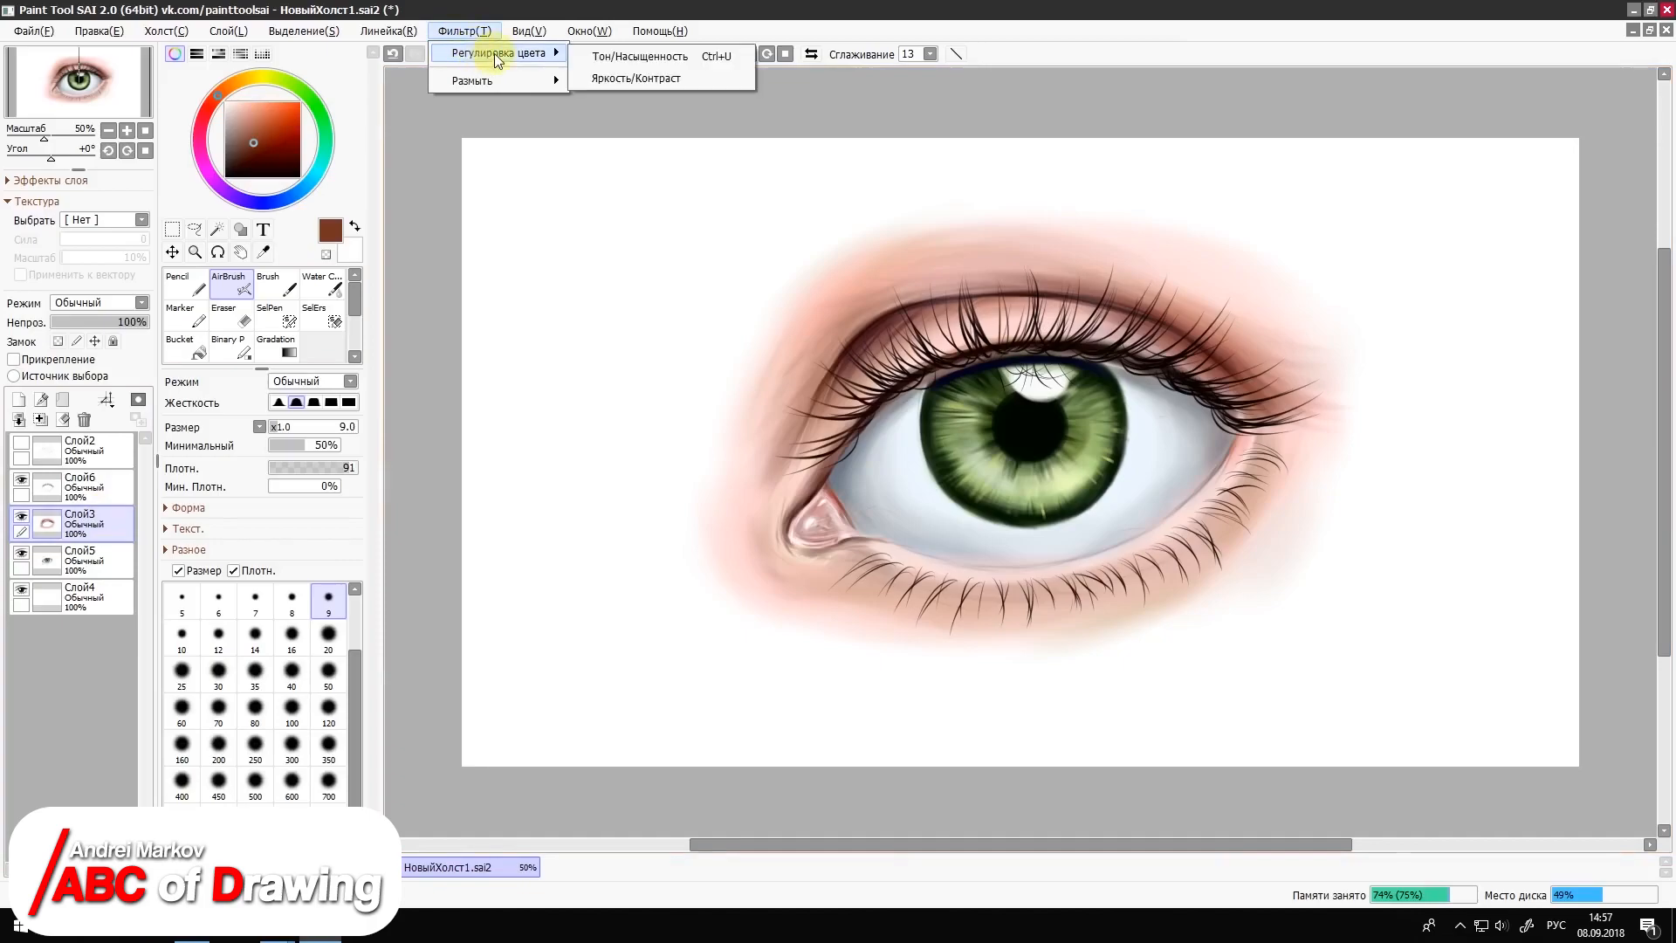
{"action": "left_click", "coordinate": [619, 53]}
{"action": "left_click_drag", "start_coordinate": [784, 377], "coordinate": [422, 167]}
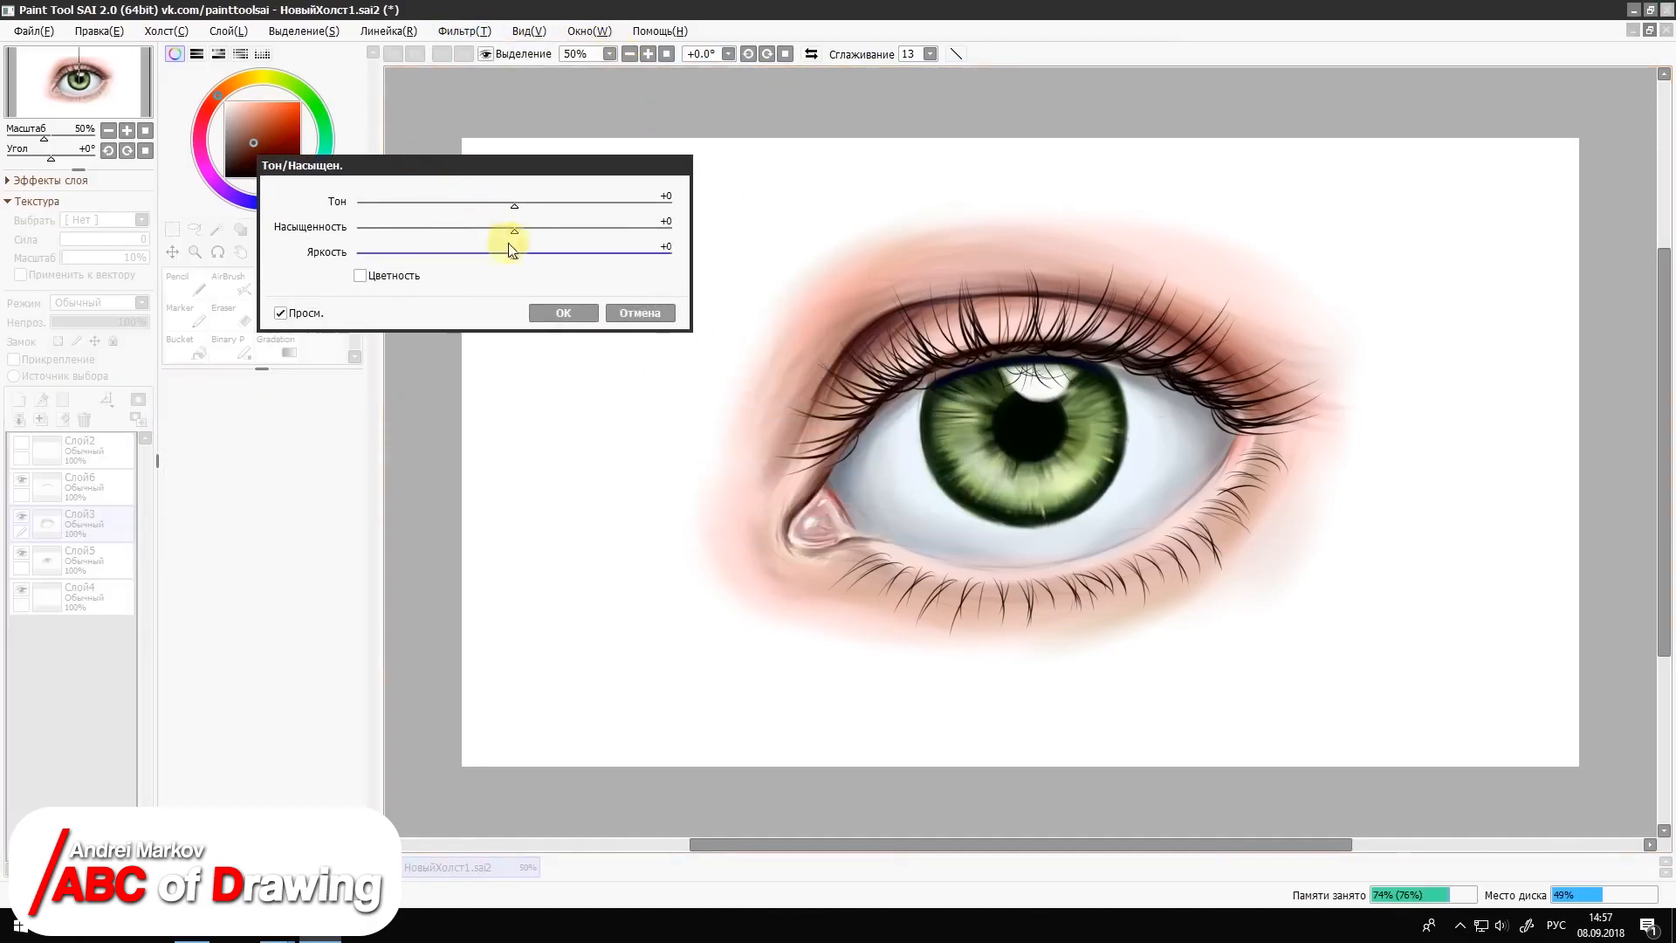
{"action": "left_click_drag", "start_coordinate": [514, 201], "coordinate": [510, 255]}
{"action": "key", "text": "Return"}
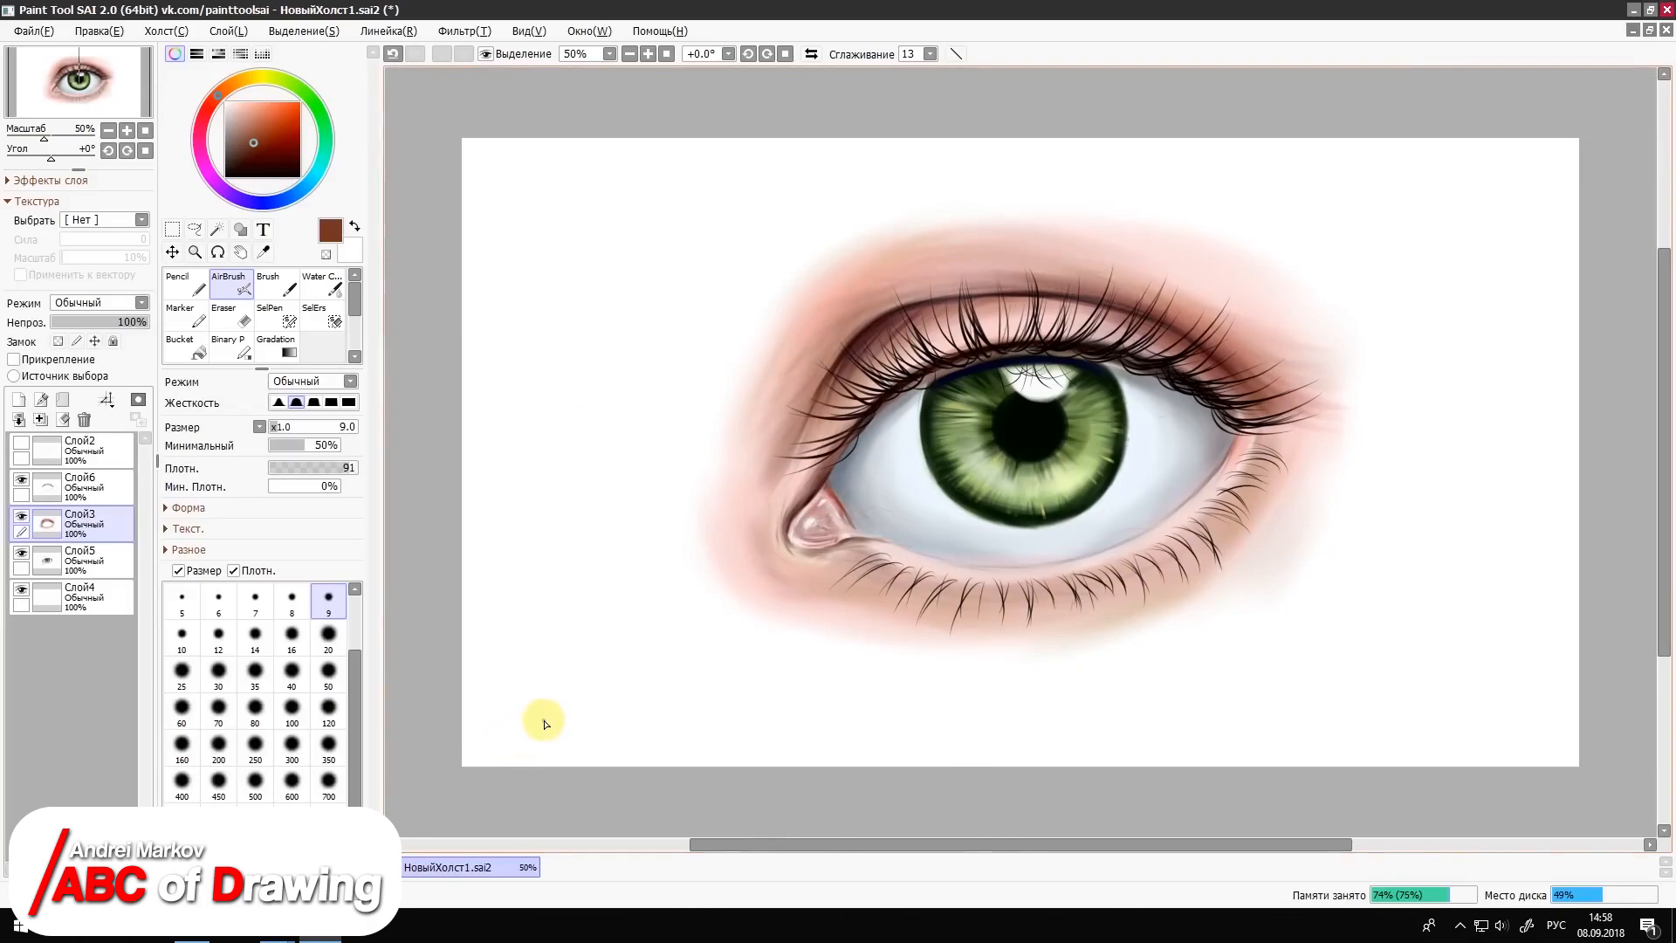
Step: On layer Слой3, airbrush sampled pinkish and darker muted tones onto the skin around the eye at size 50
{"action": "left_click", "coordinate": [92, 561]}
{"action": "key", "text": "alt"}
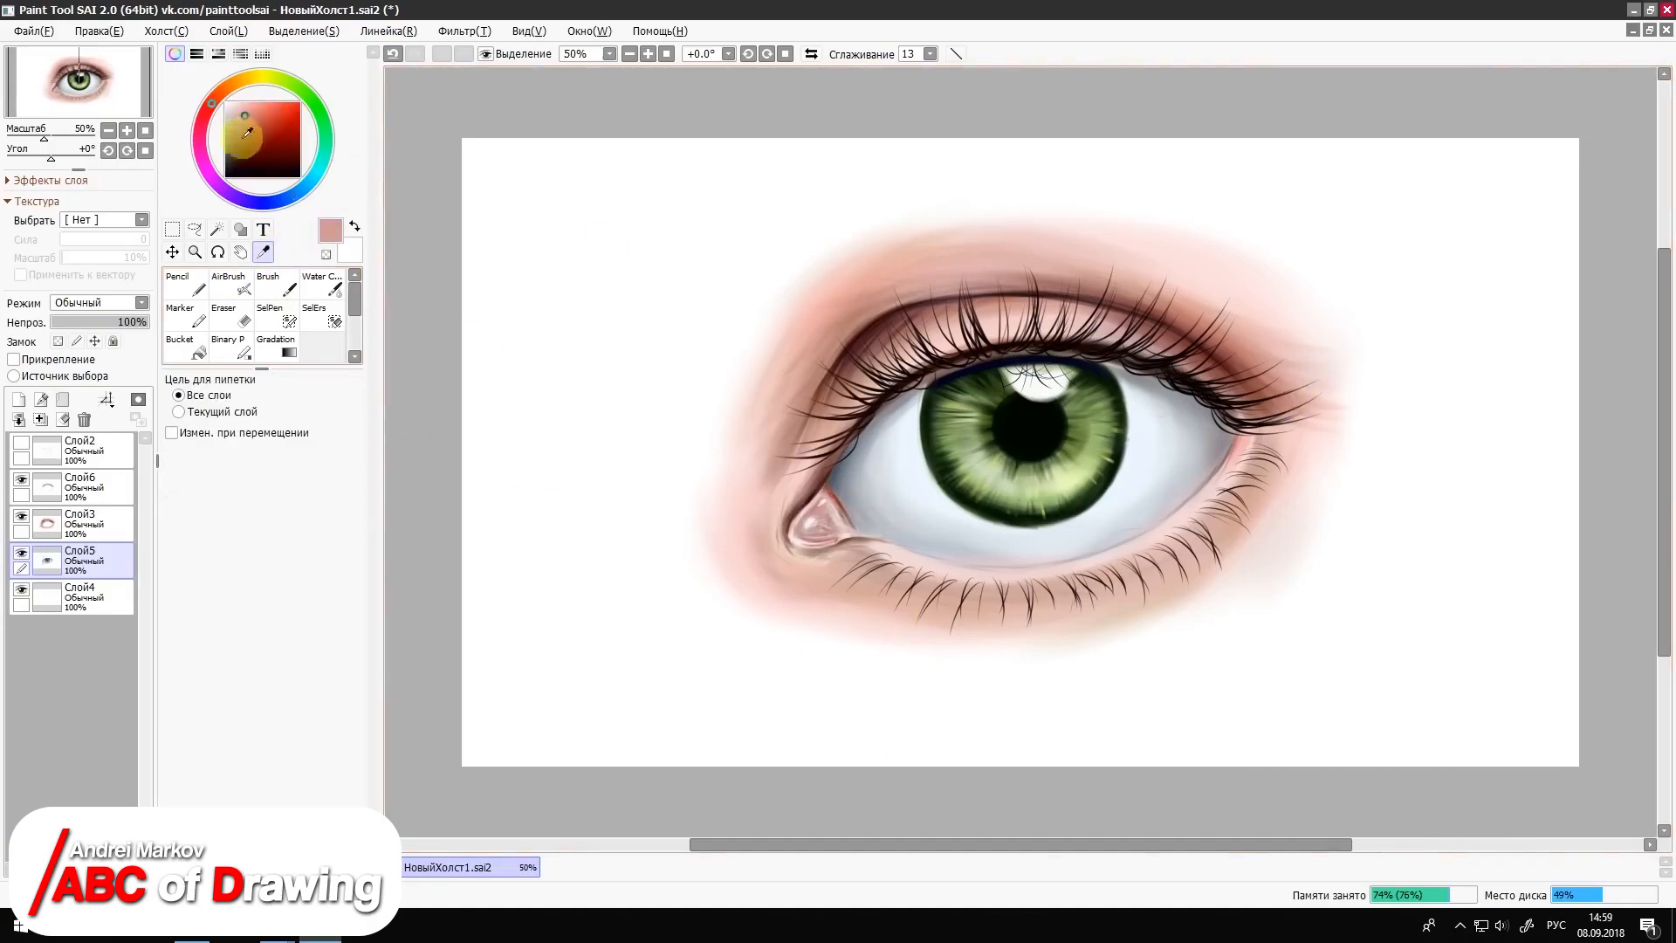
{"action": "left_click", "coordinate": [1278, 417], "text": "alt"}
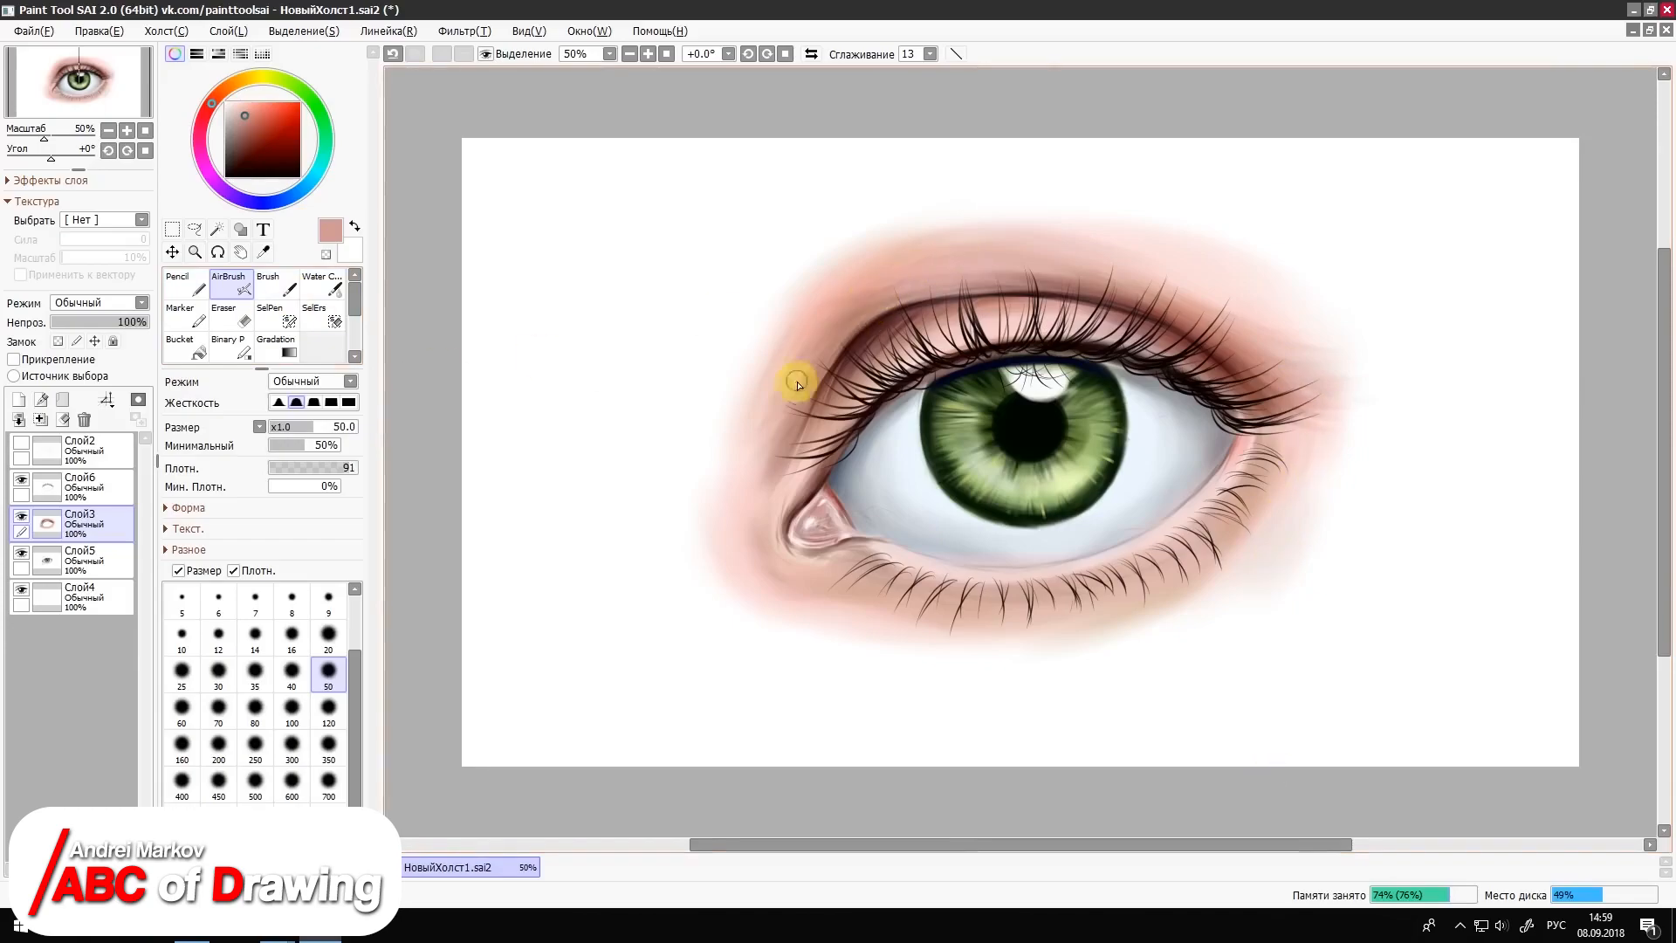
{"action": "left_click", "coordinate": [244, 126]}
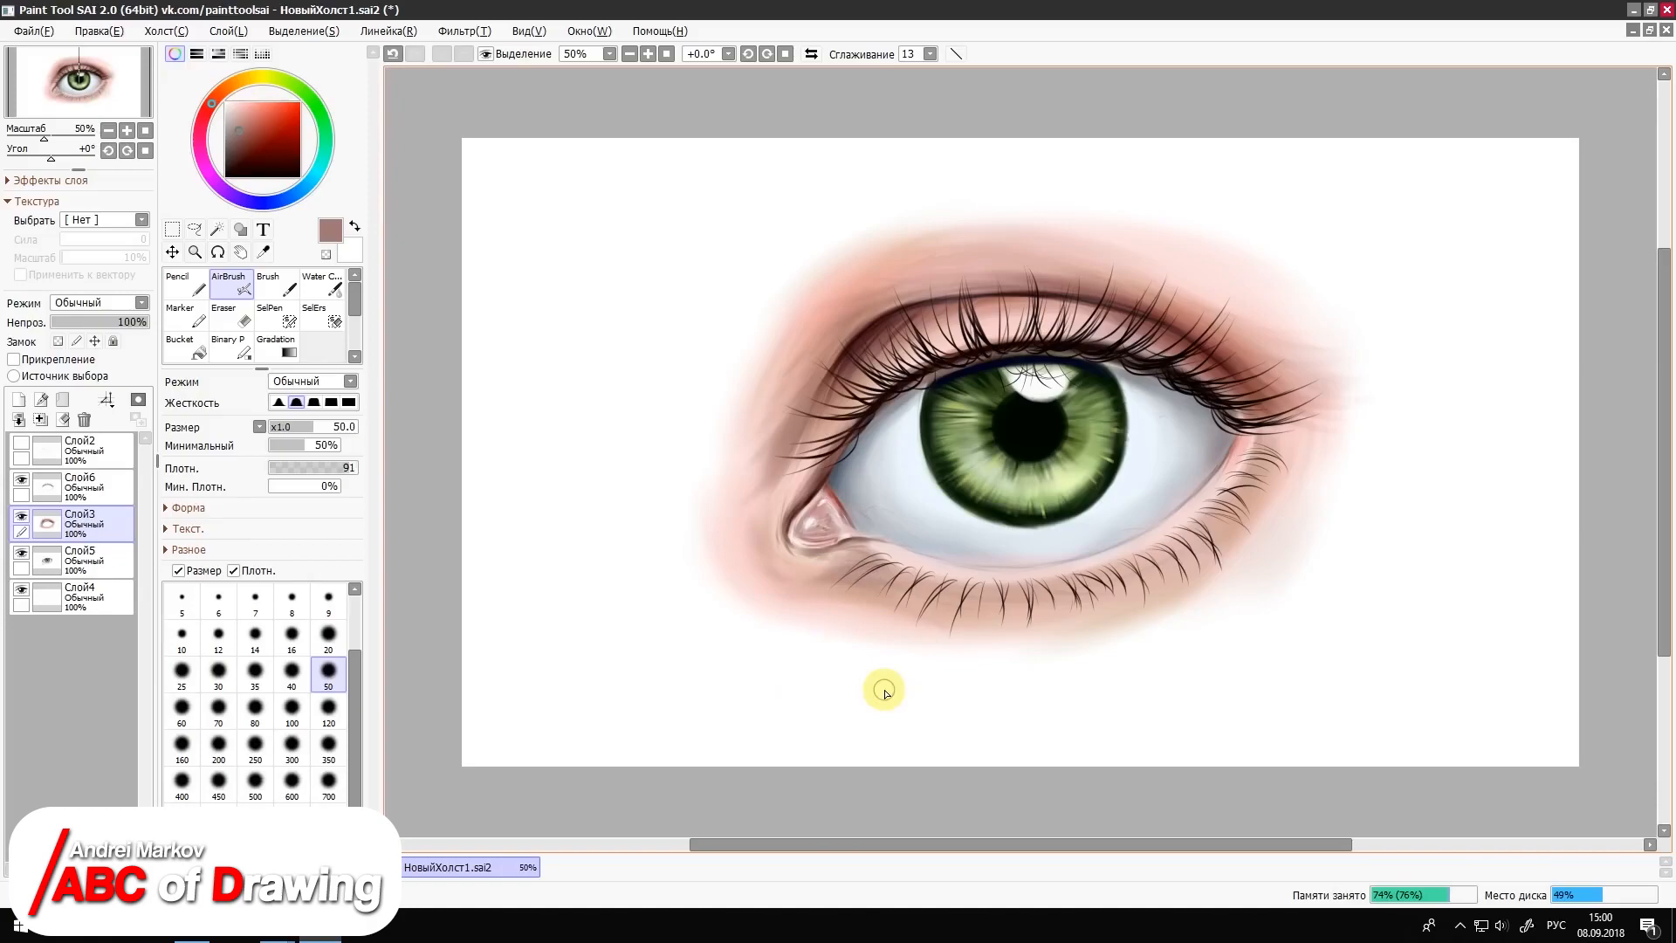
Step: Sign the picture in near-black beside the eye's lower outer side with the Pencil at size 4
{"action": "key", "text": "n"}
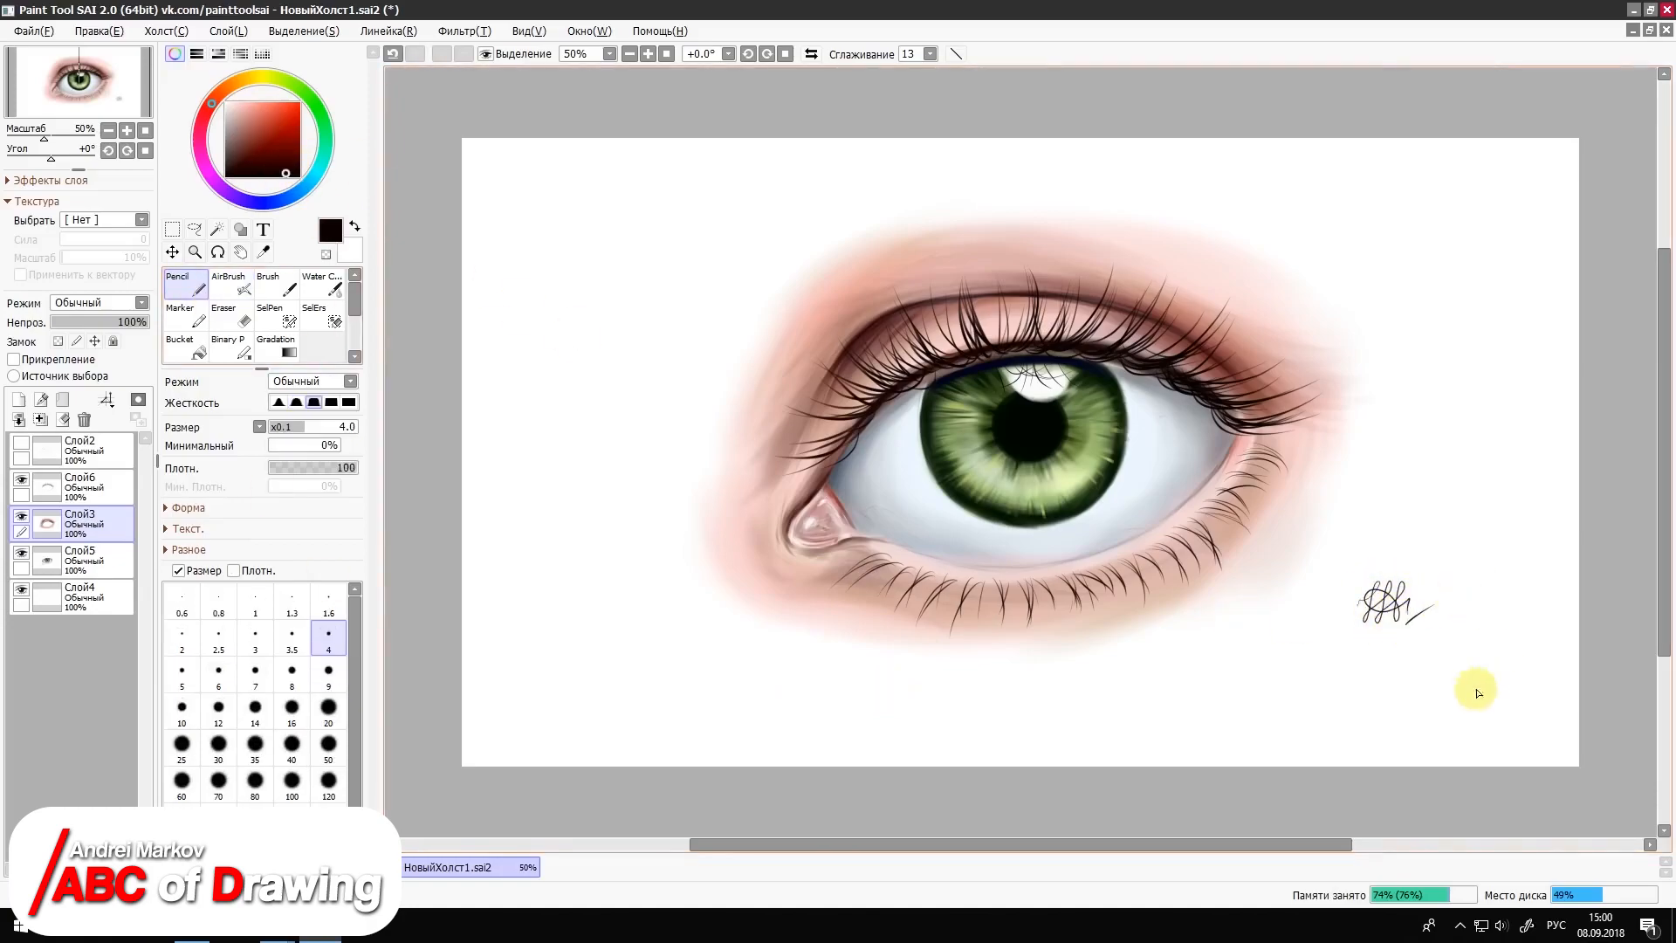
Step: Export the finished drawing to the desktop as a JPEG named Глаз
{"action": "left_click", "coordinate": [54, 36]}
{"action": "mouse_move", "coordinate": [174, 206]}
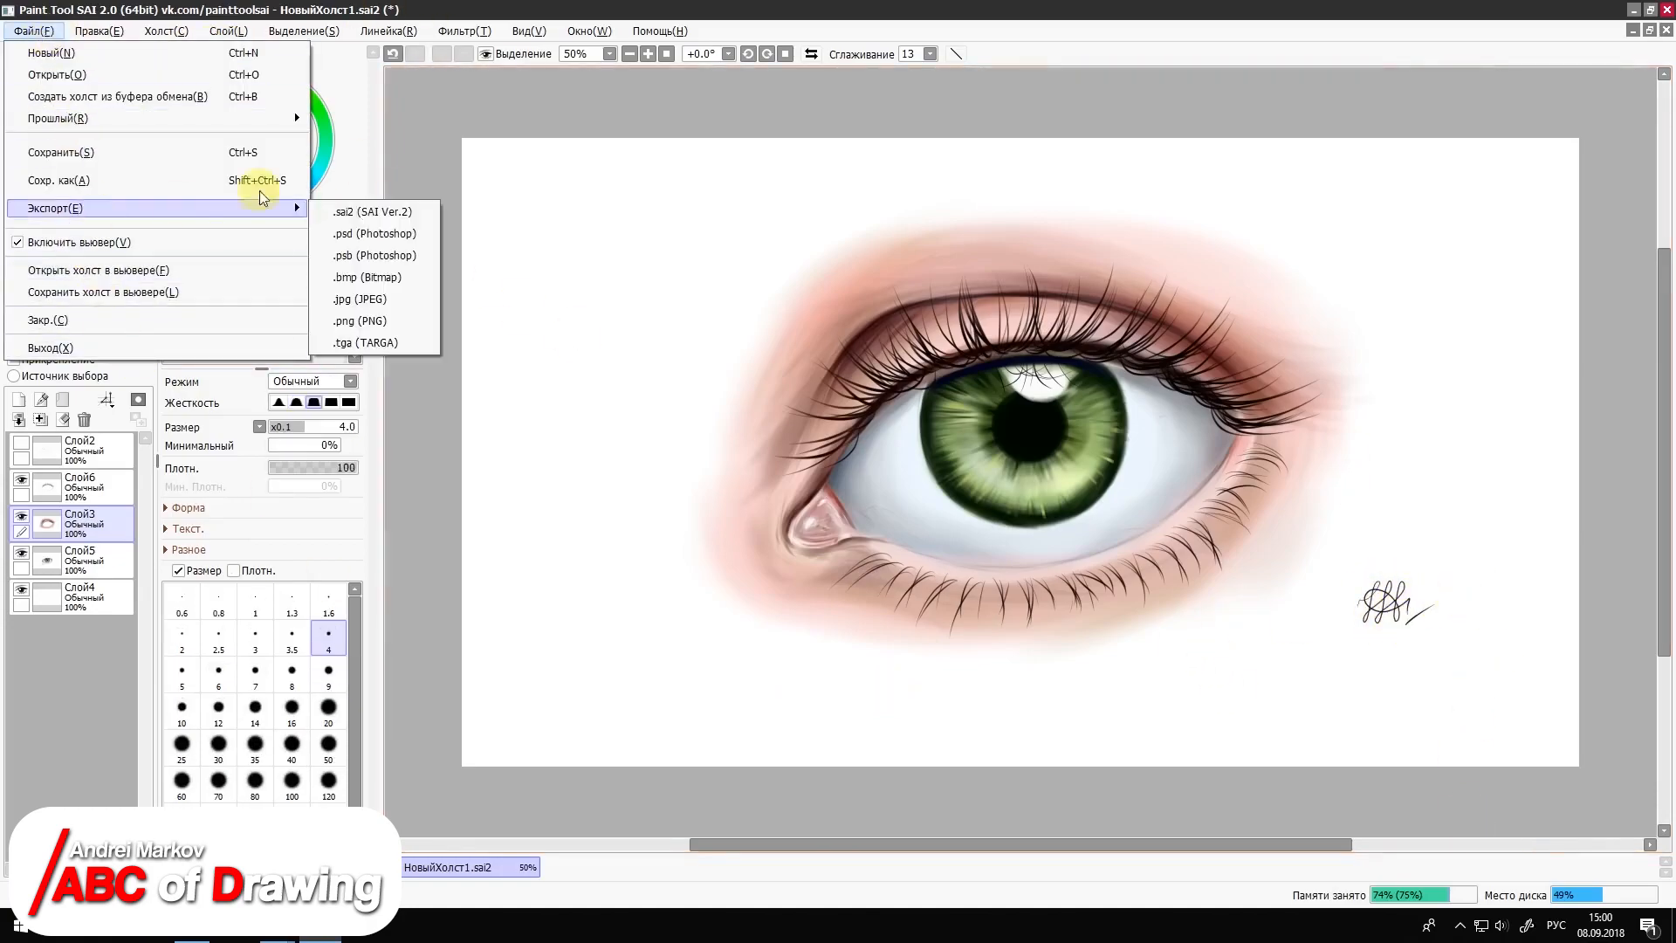
{"action": "left_click", "coordinate": [384, 301]}
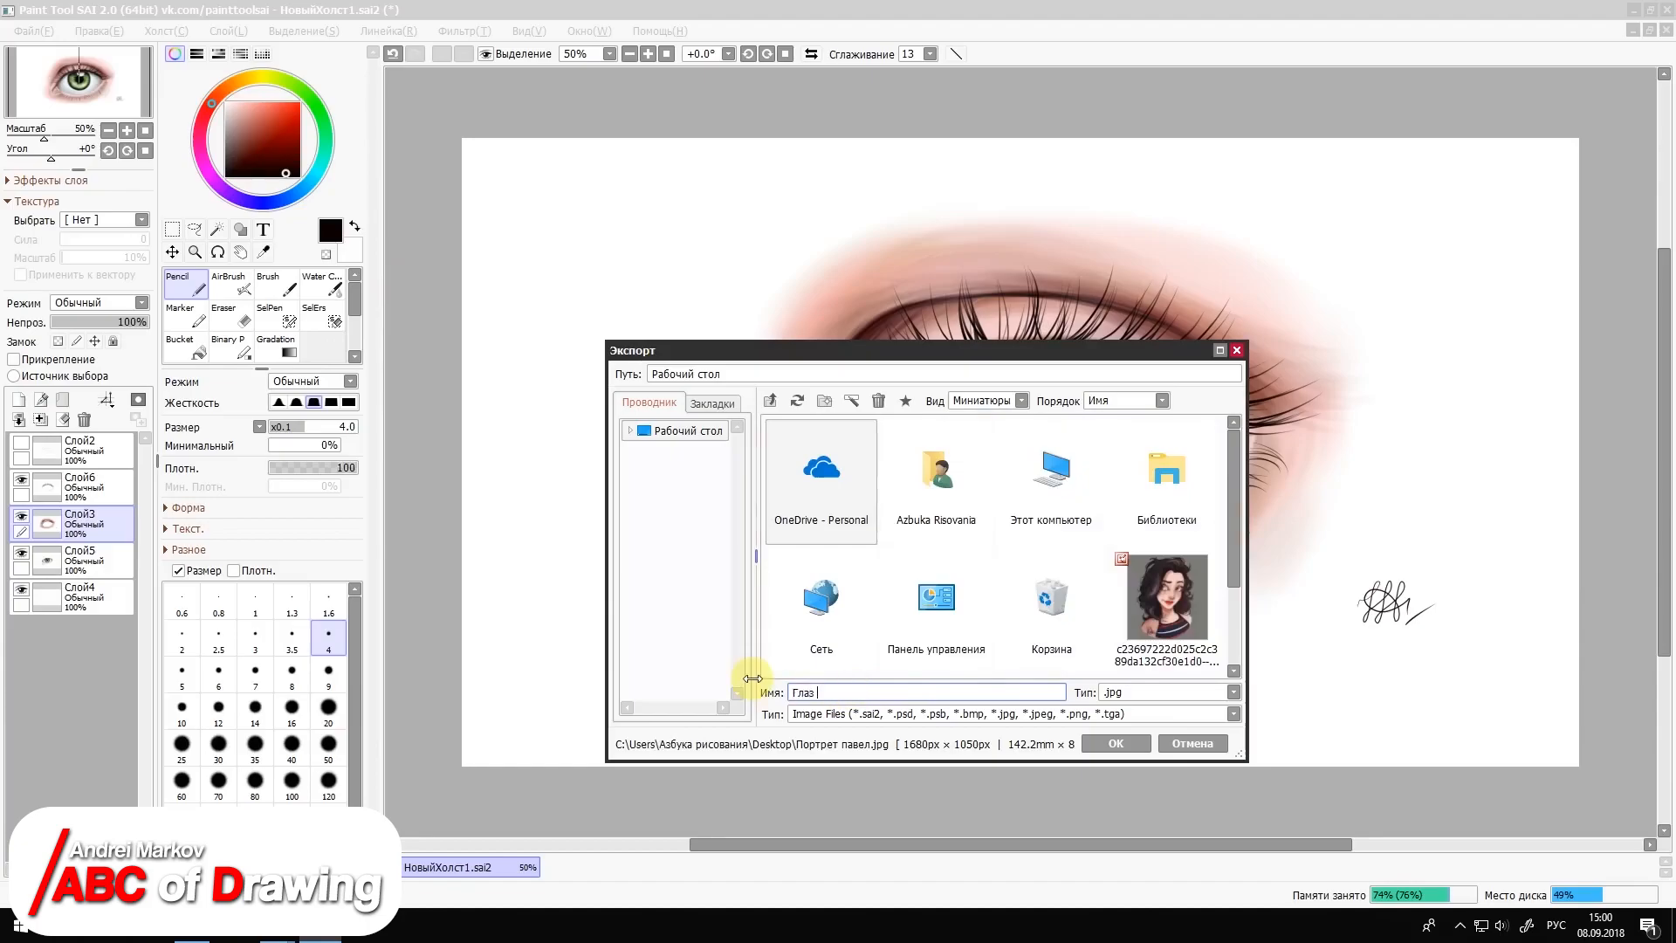
{"action": "type", "text": "Глаз"}
{"action": "left_click", "coordinate": [1116, 743]}
{"action": "left_click", "coordinate": [1008, 646]}
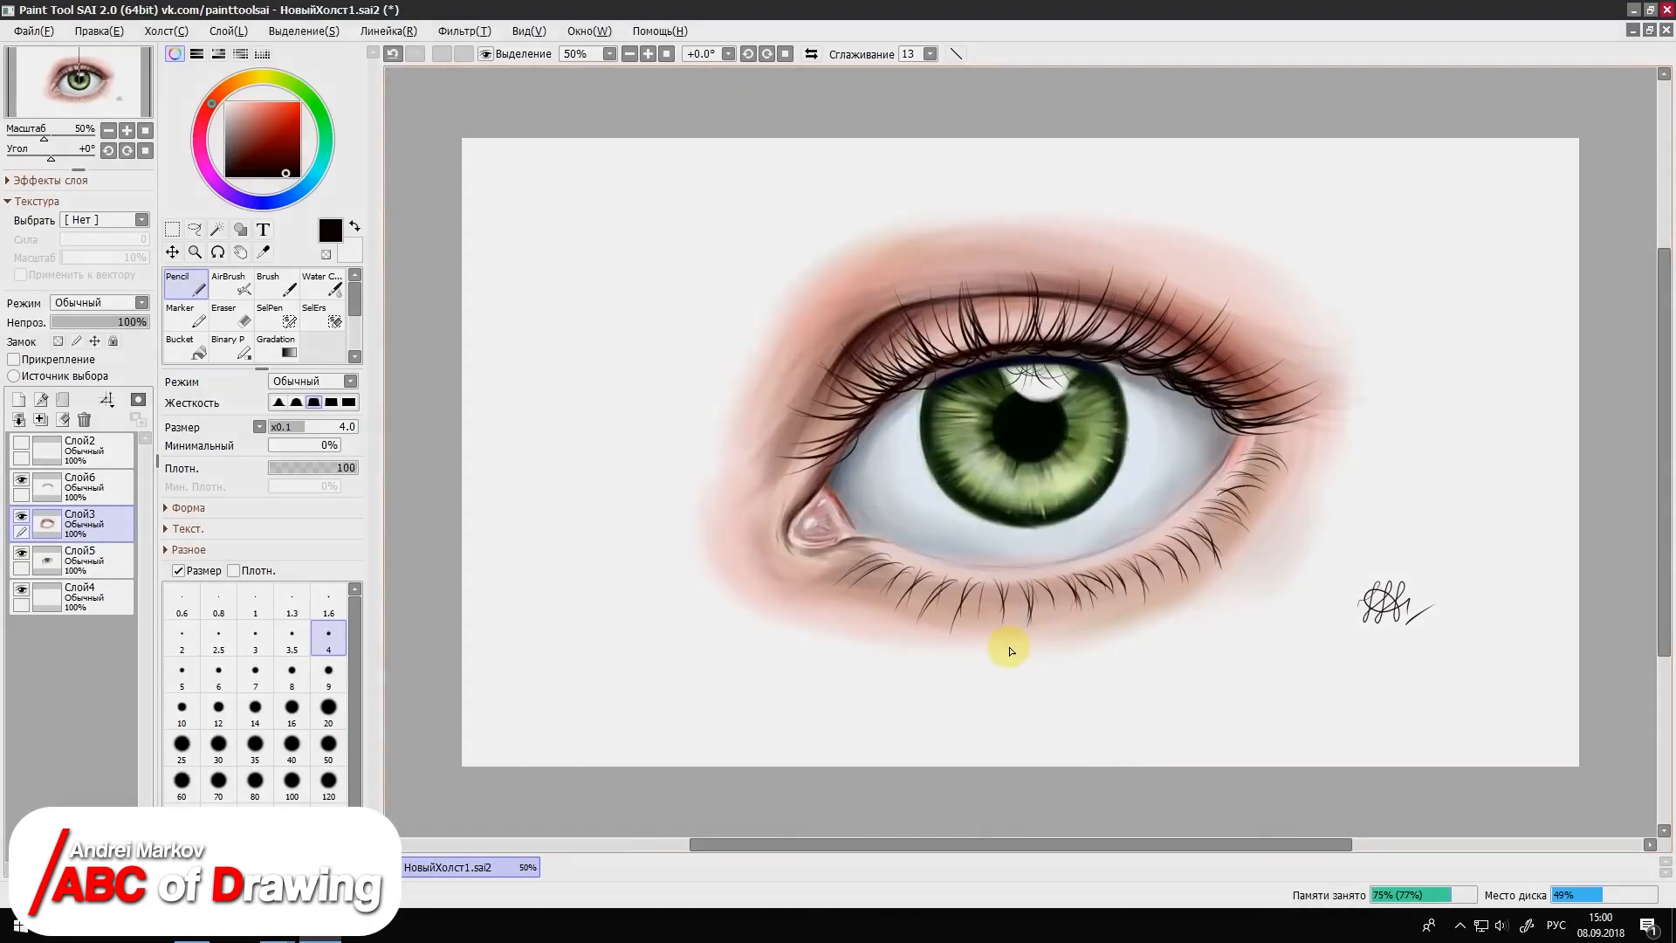